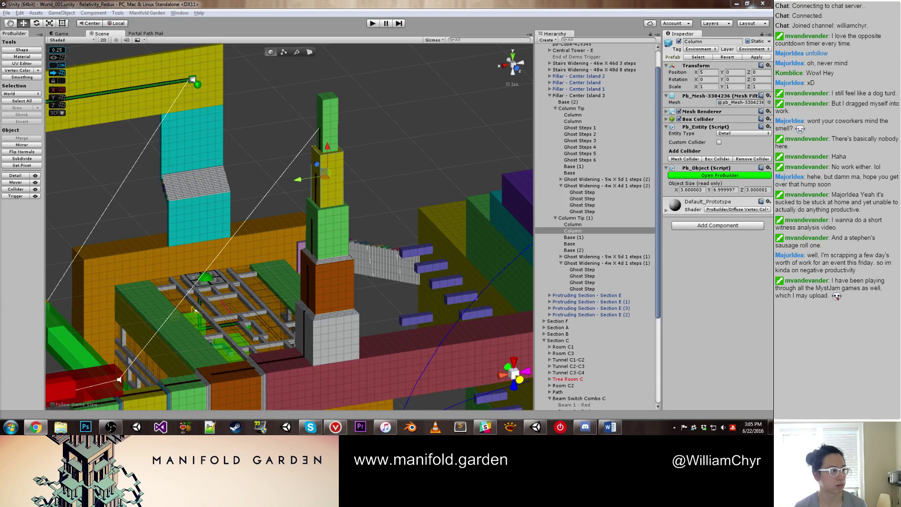
Step: Pause the YouTube video and move the browser aside to view the Unity scene
click(35, 427)
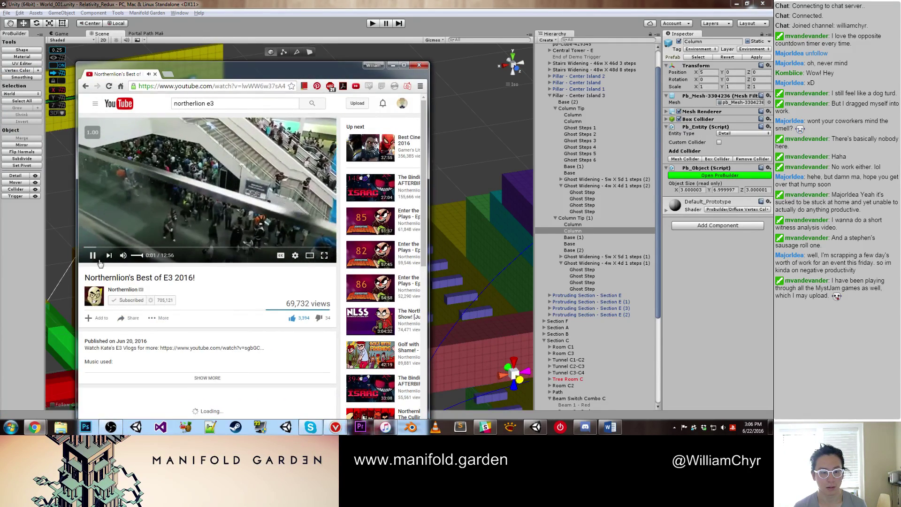
key(space)
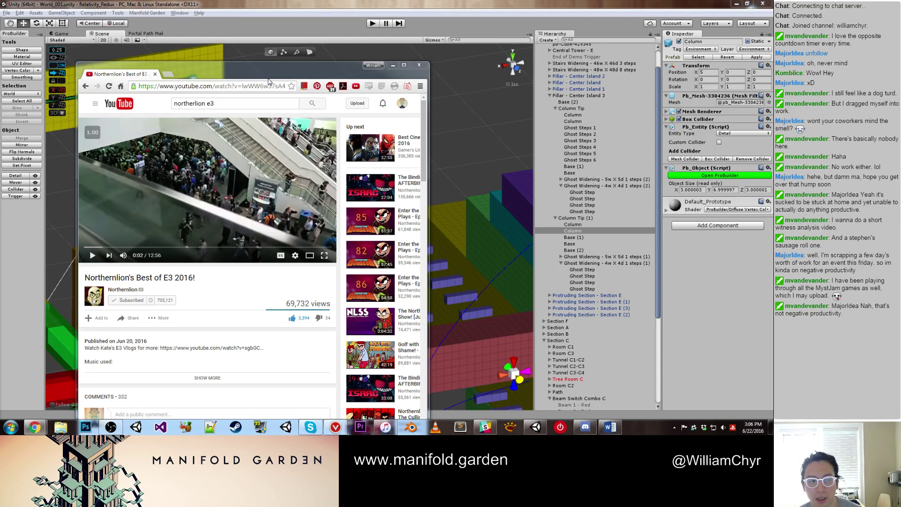
drag(278, 76, 456, 34)
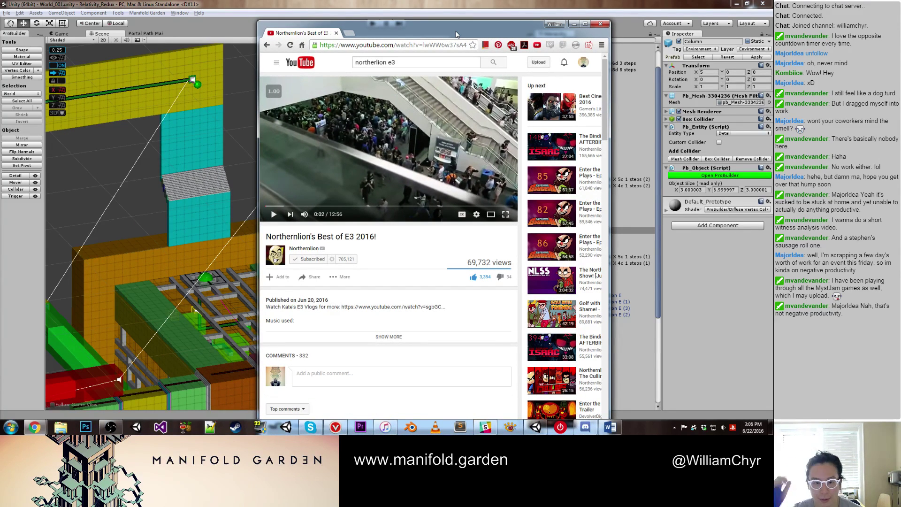
click(575, 24)
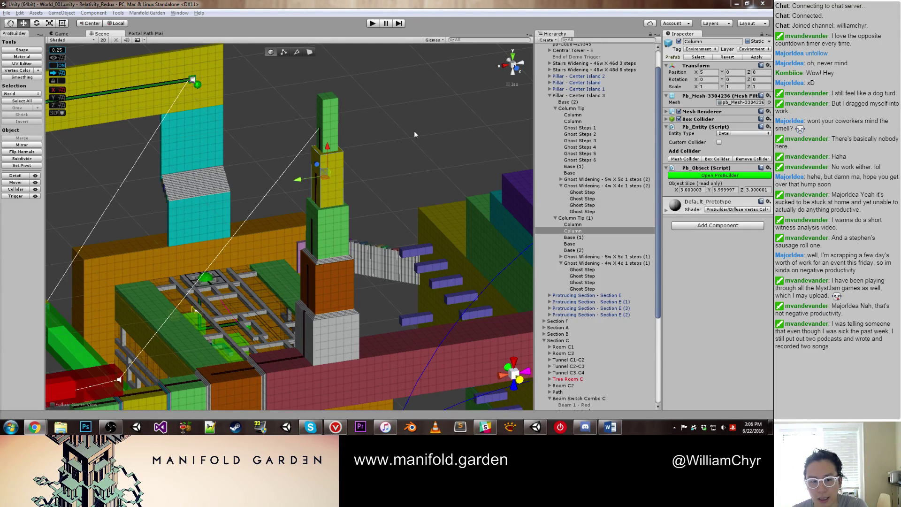
scroll(399, 124, up, 3)
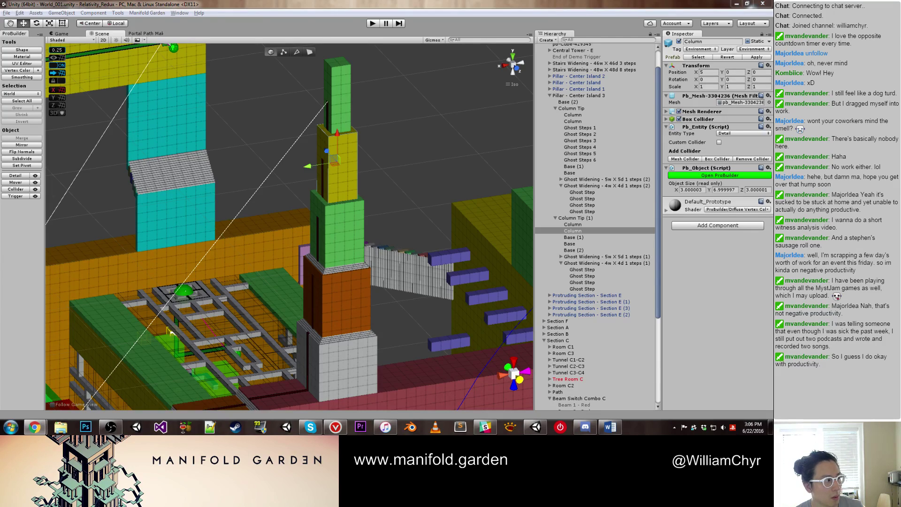
Step: Bring the YouTube E3 video window back full screen and scroll its page
mouse_move(35, 427)
mouse_move(111, 401)
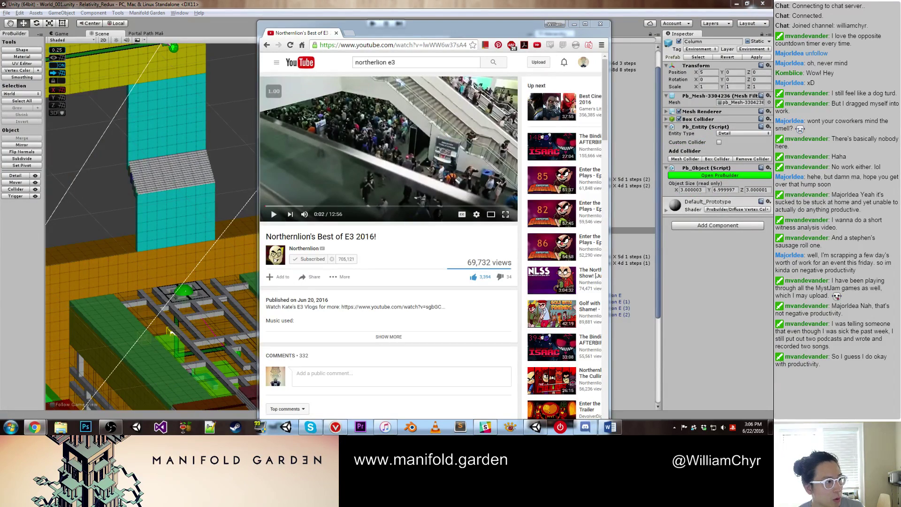
click(587, 24)
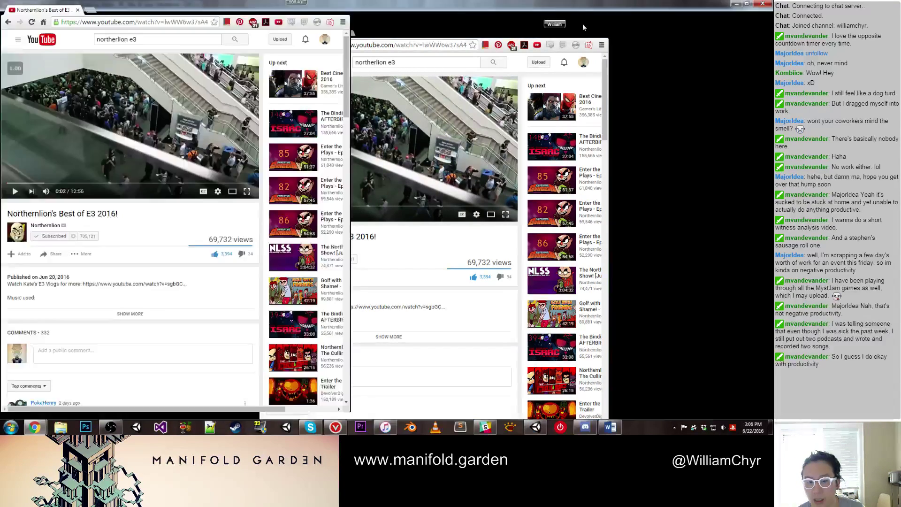
scroll(428, 263, down, 2)
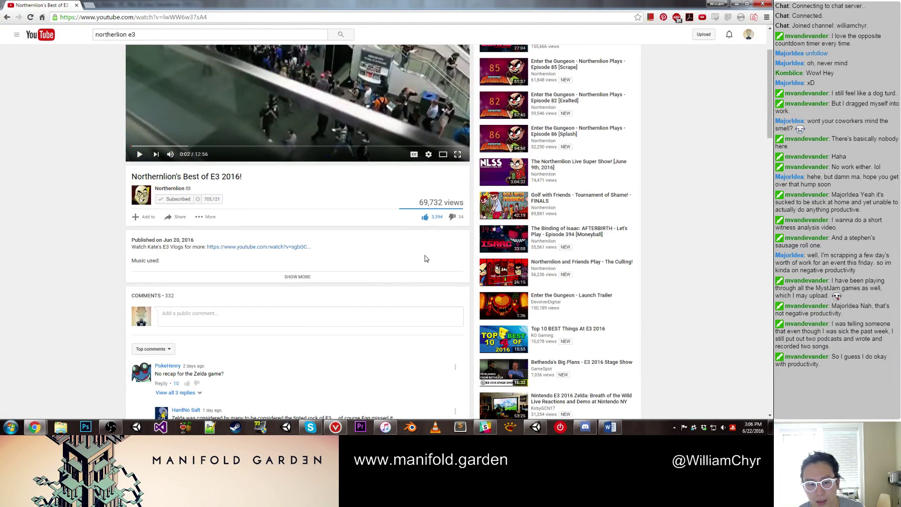
scroll(426, 258, down, 4)
scroll(426, 254, down, 3)
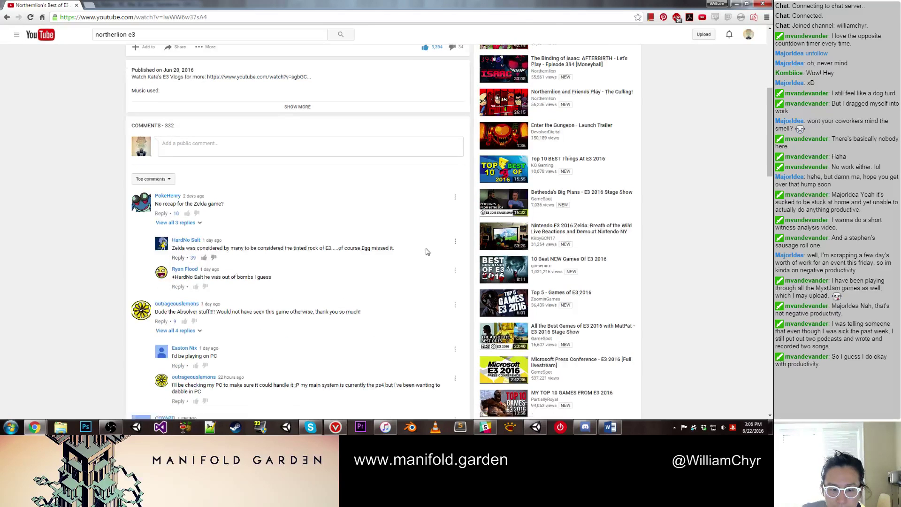
scroll(427, 249, down, 3)
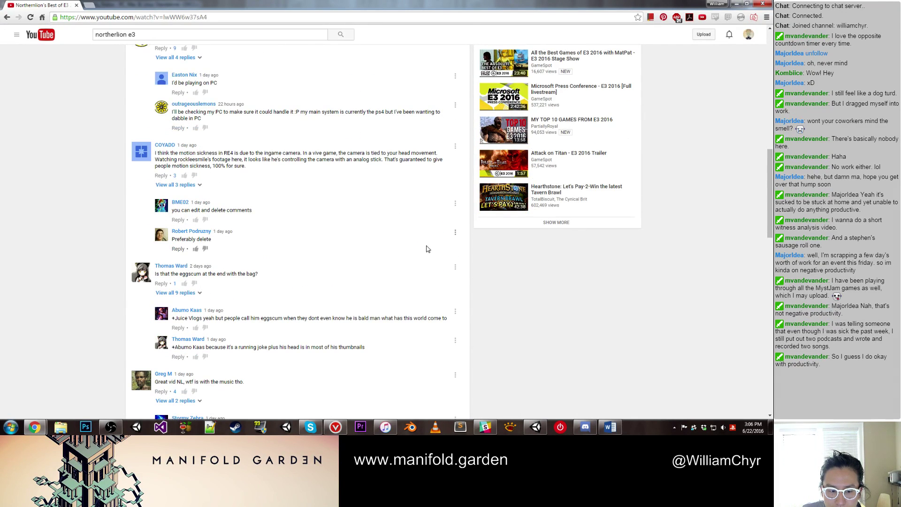
scroll(427, 247, up, 13)
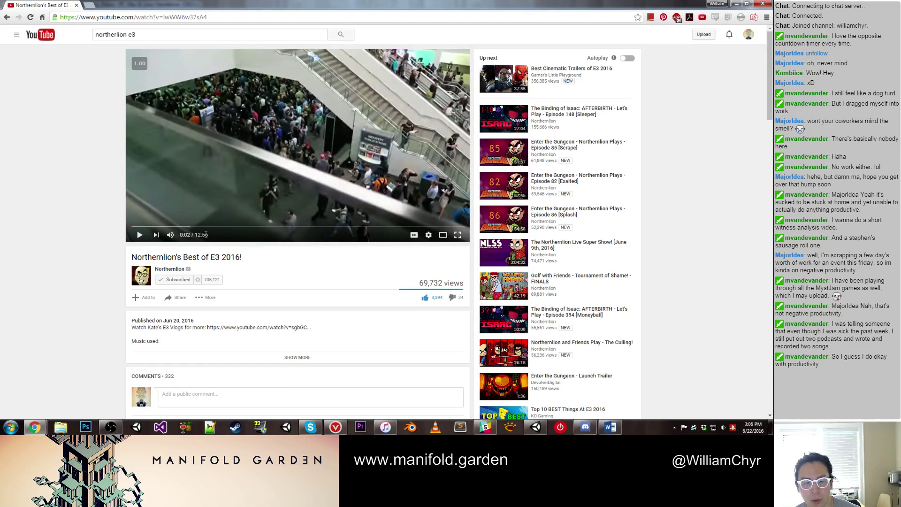
Step: Expand the video description, jump to 5:40, resume playback and scroll to the comments
click(296, 358)
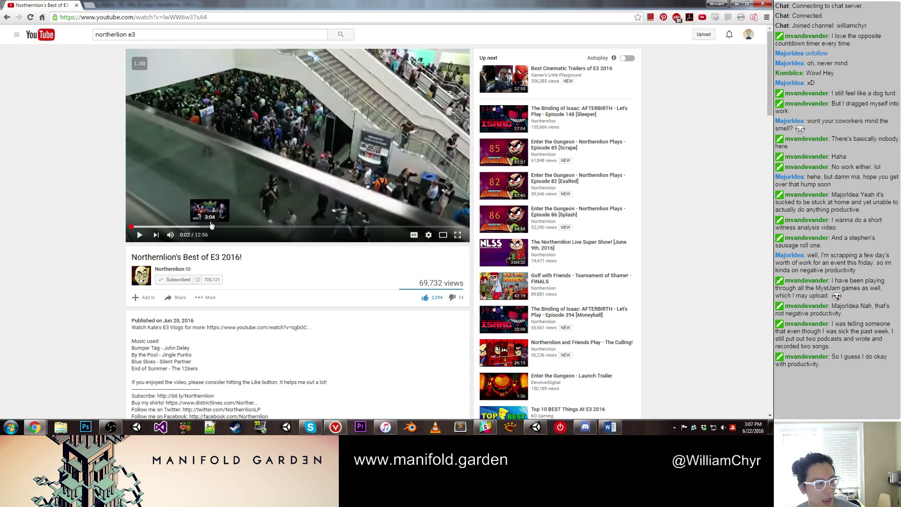
click(277, 227)
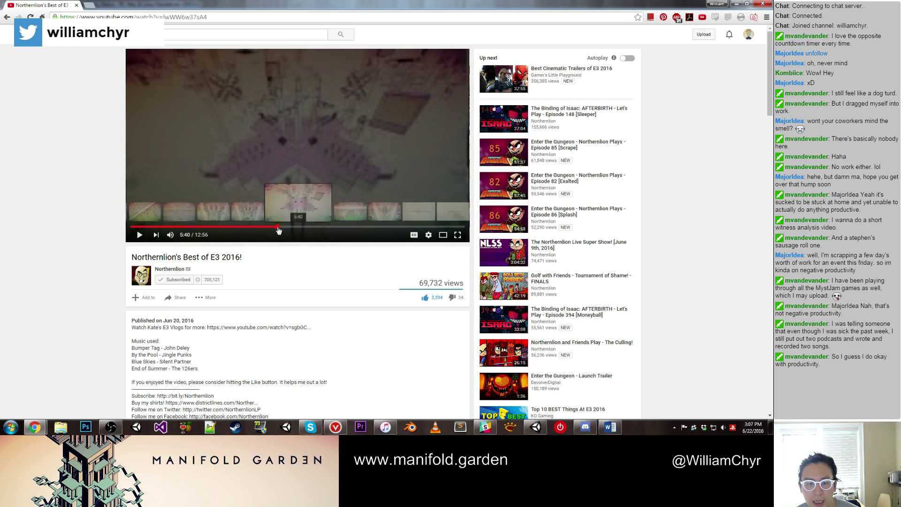
click(138, 236)
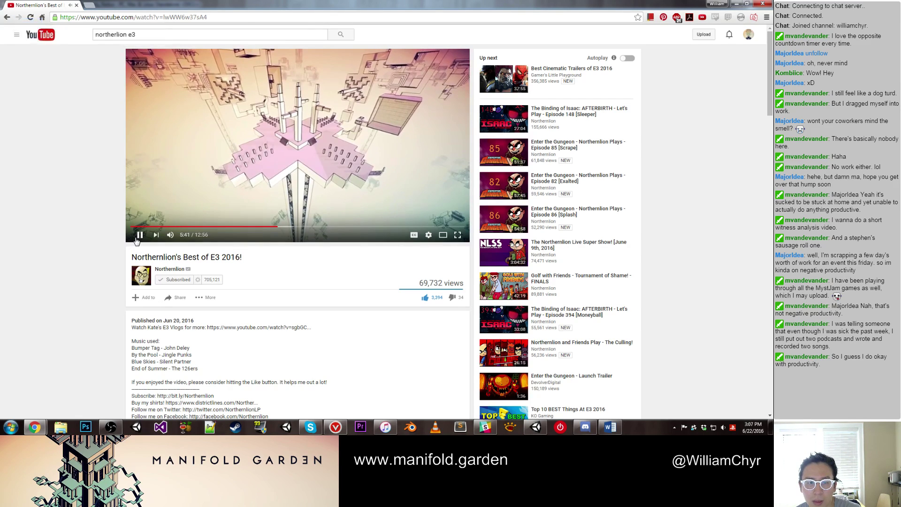
scroll(426, 192, down, 10)
scroll(426, 191, down, 15)
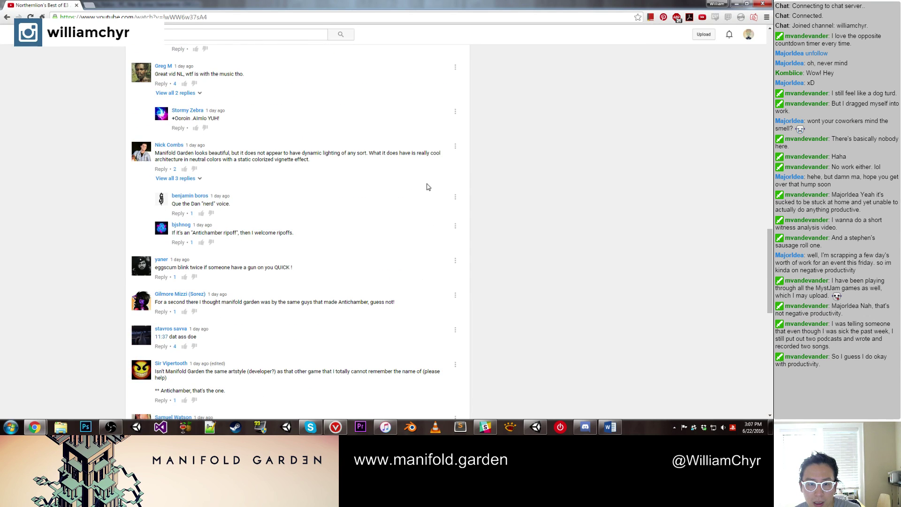
Step: Show all replies to the Manifold Garden lighting comment and read through them
scroll(427, 187, up, 1)
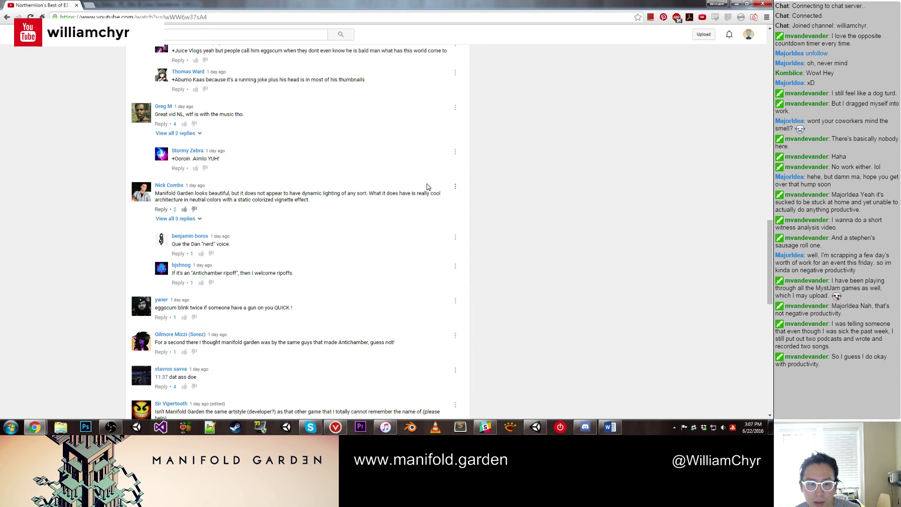
click(193, 219)
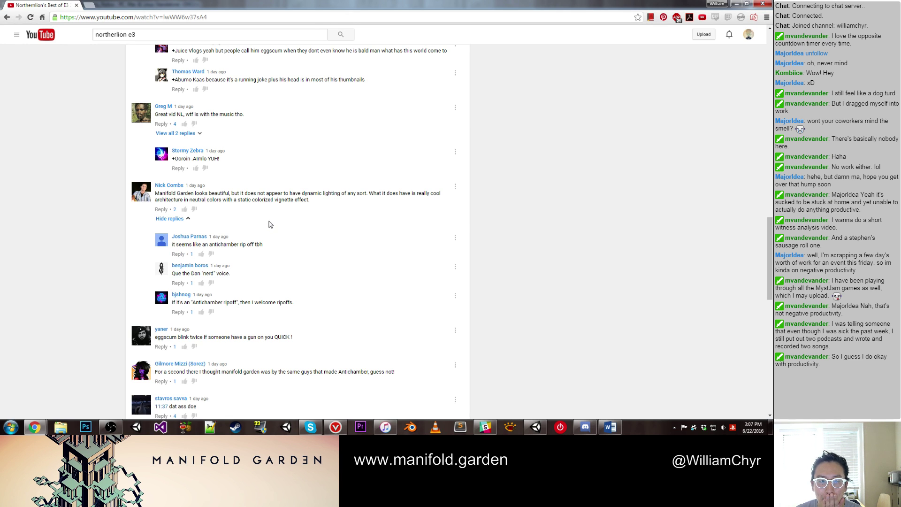
scroll(270, 224, up, 7)
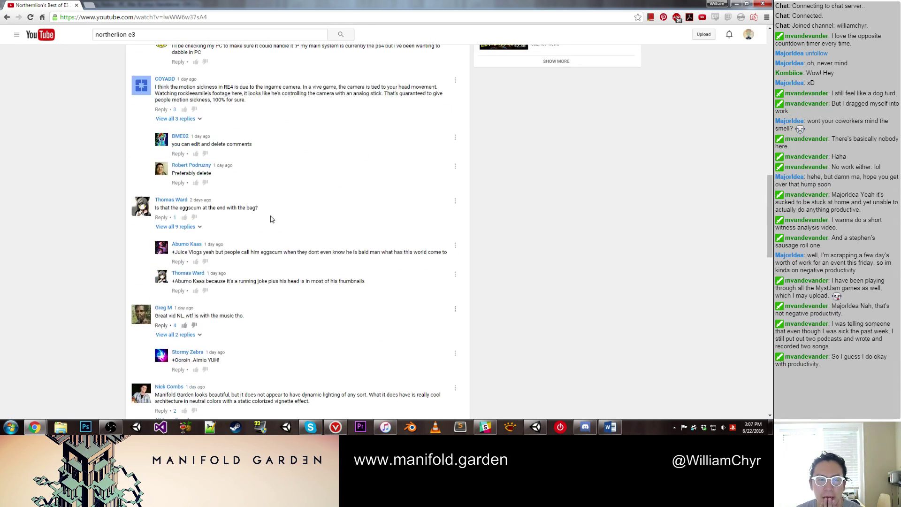
scroll(273, 197, up, 15)
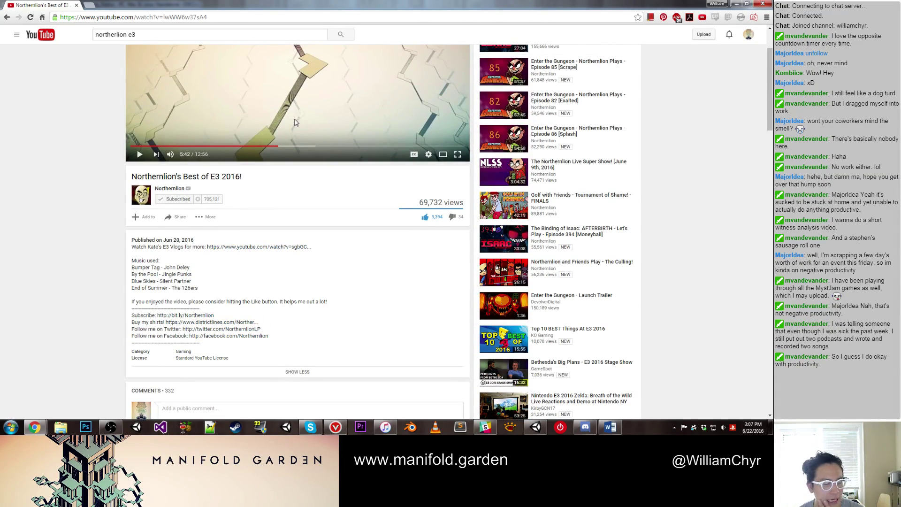
scroll(296, 126, down, 20)
scroll(297, 123, down, 5)
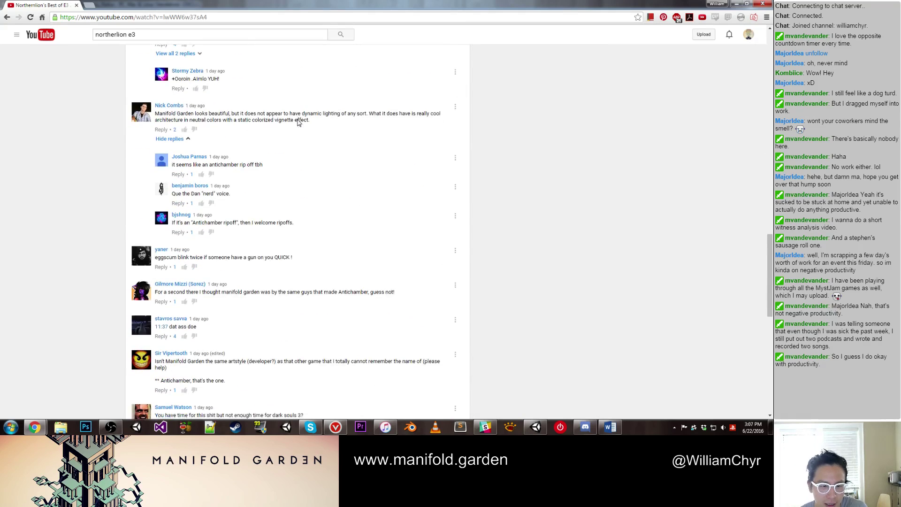
scroll(297, 120, down, 3)
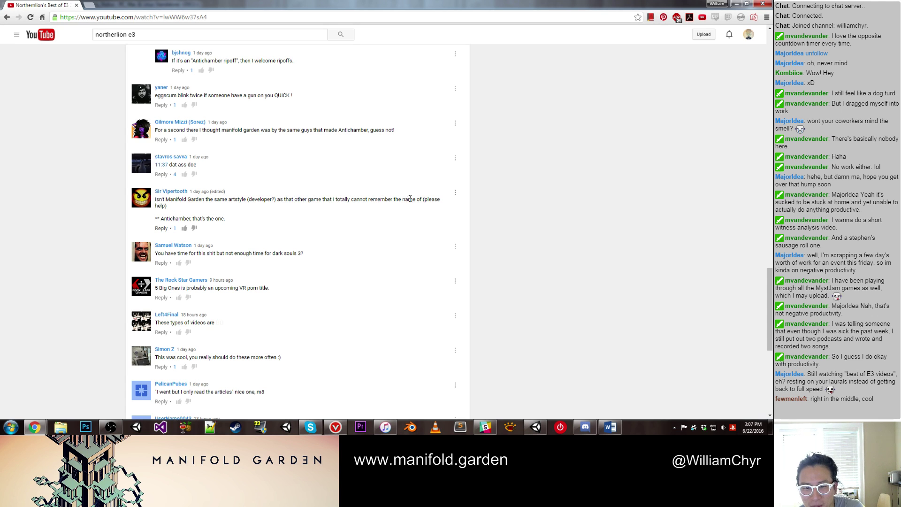
scroll(282, 214, down, 2)
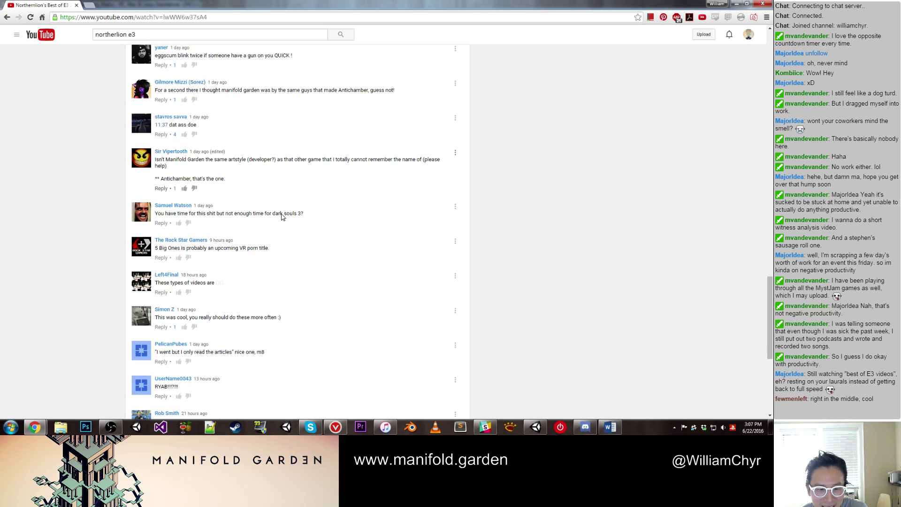
scroll(282, 214, down, 3)
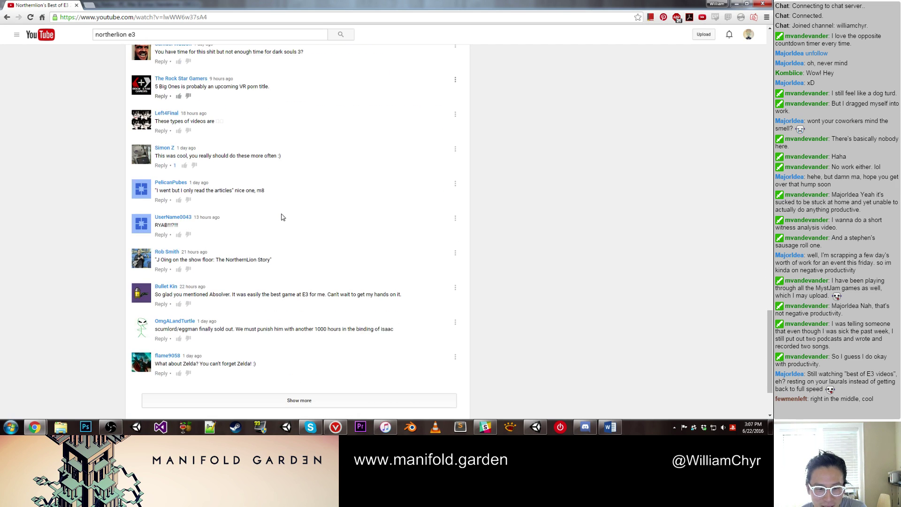
Step: Load more comments and like the one calling it 'mc escher the game'
click(287, 402)
scroll(298, 370, down, 2)
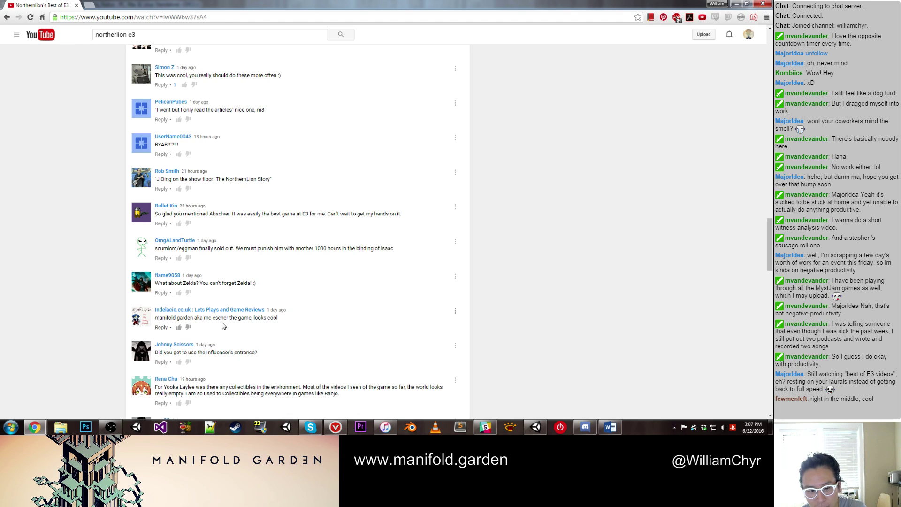
scroll(223, 320, down, 1)
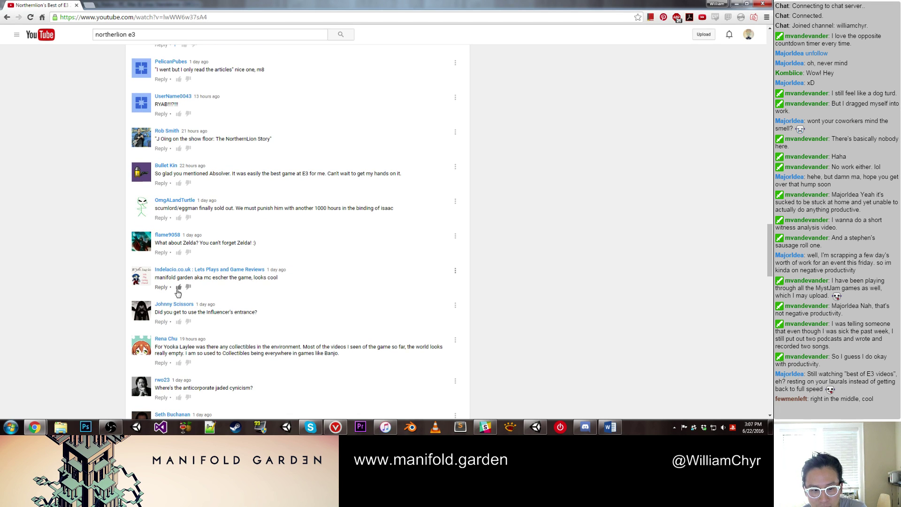
click(184, 288)
scroll(257, 292, down, 2)
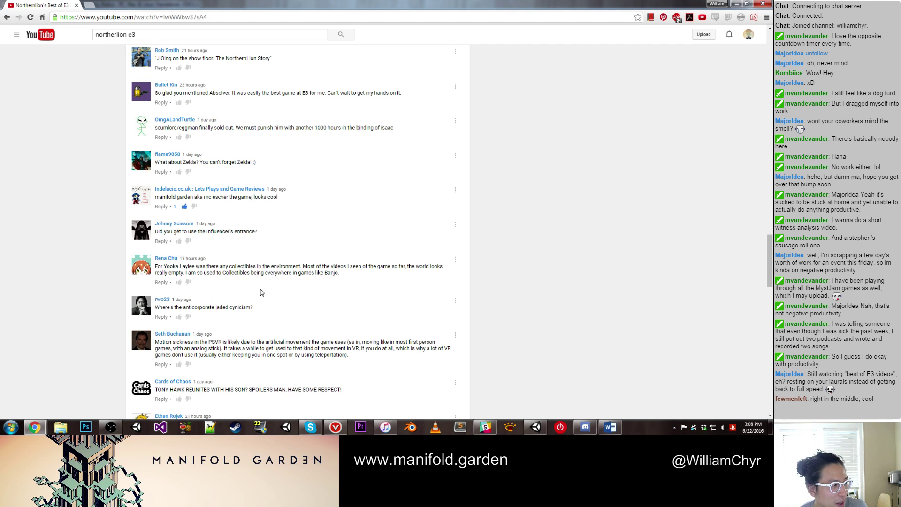
scroll(262, 292, down, 1)
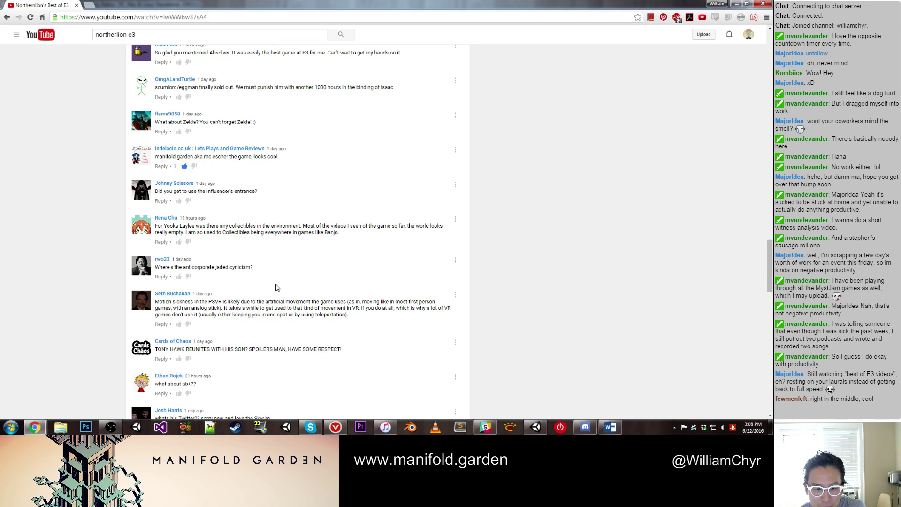
scroll(276, 288, down, 3)
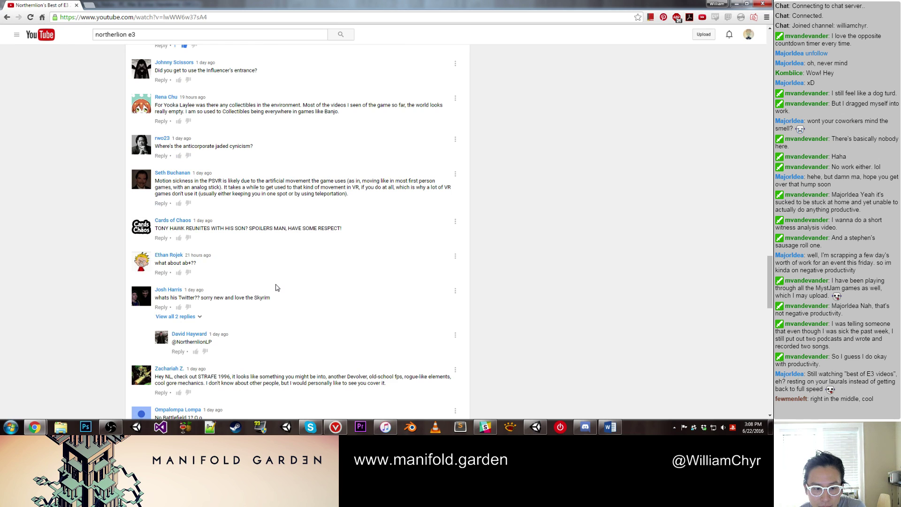
scroll(276, 288, down, 4)
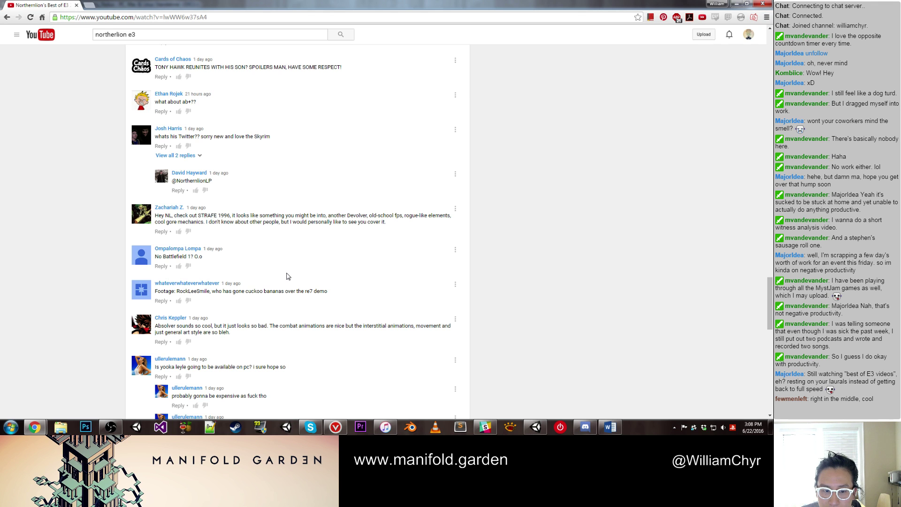
scroll(289, 276, down, 3)
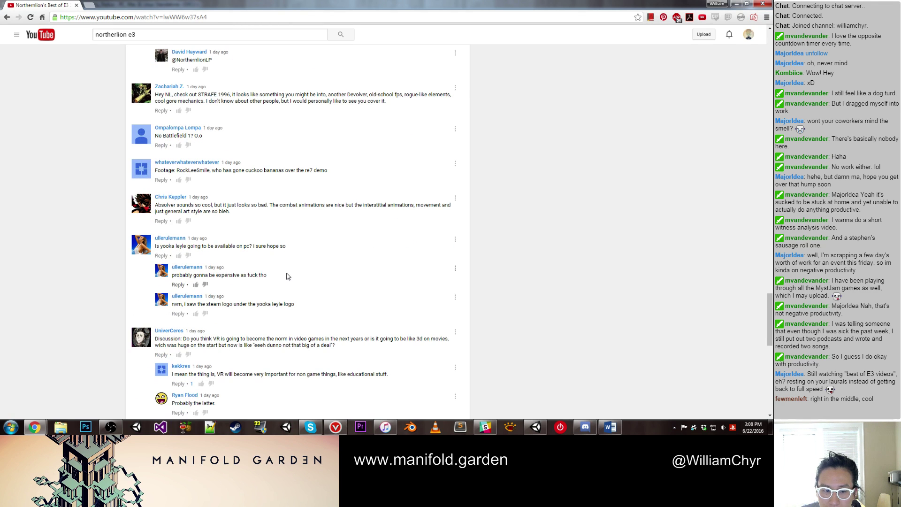
scroll(288, 276, down, 7)
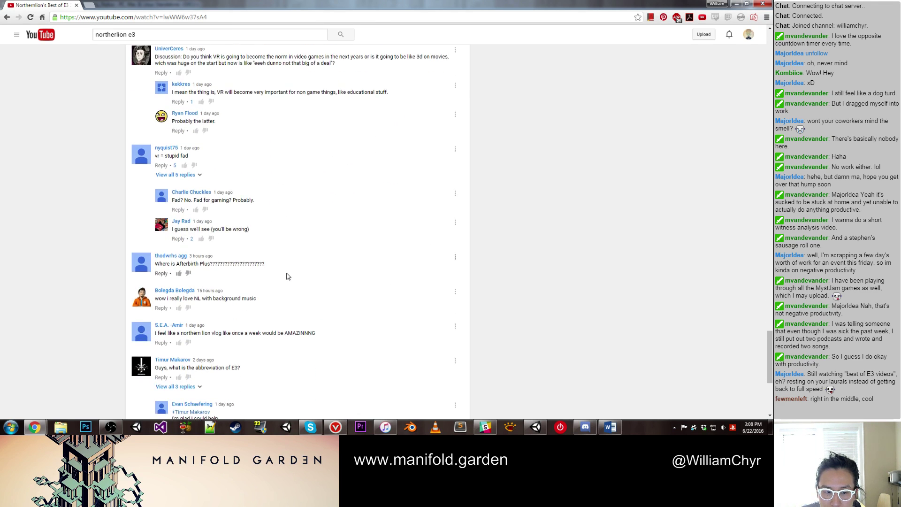
scroll(288, 276, down, 5)
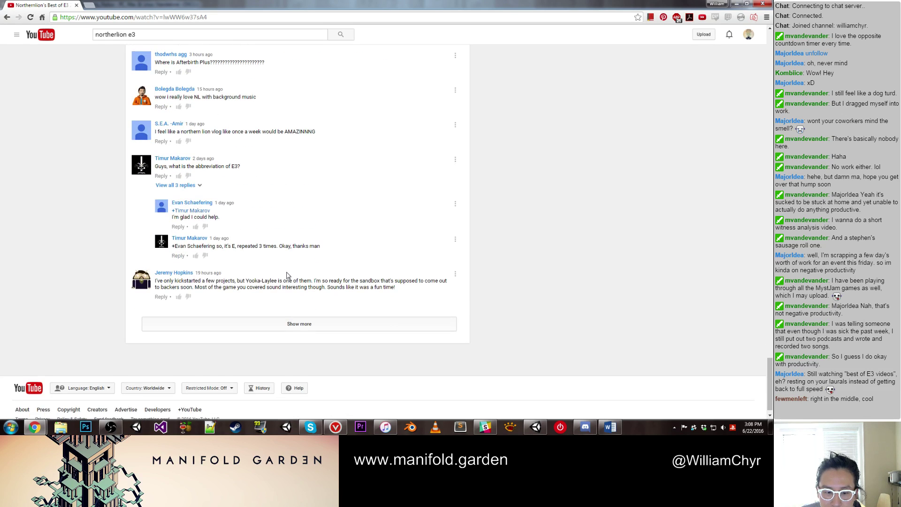
Step: Load another batch of comments under the video and scroll through them
click(298, 309)
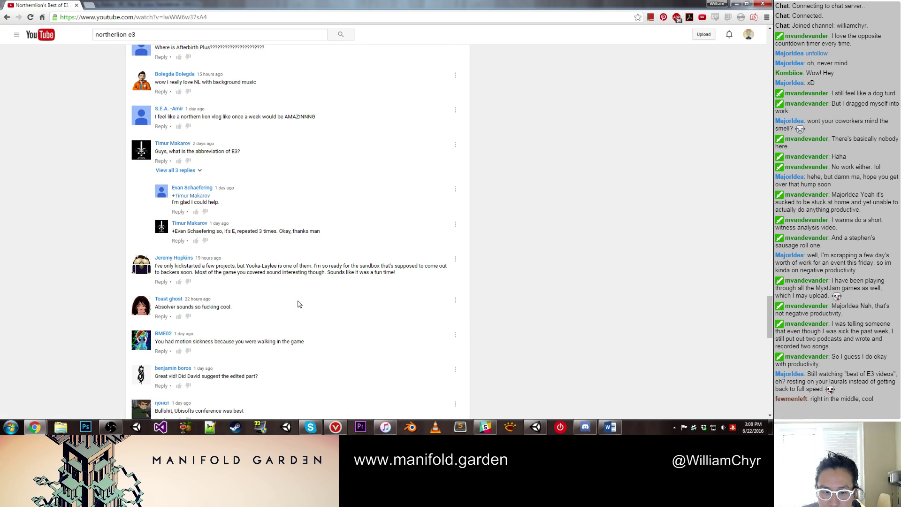
scroll(299, 302, down, 6)
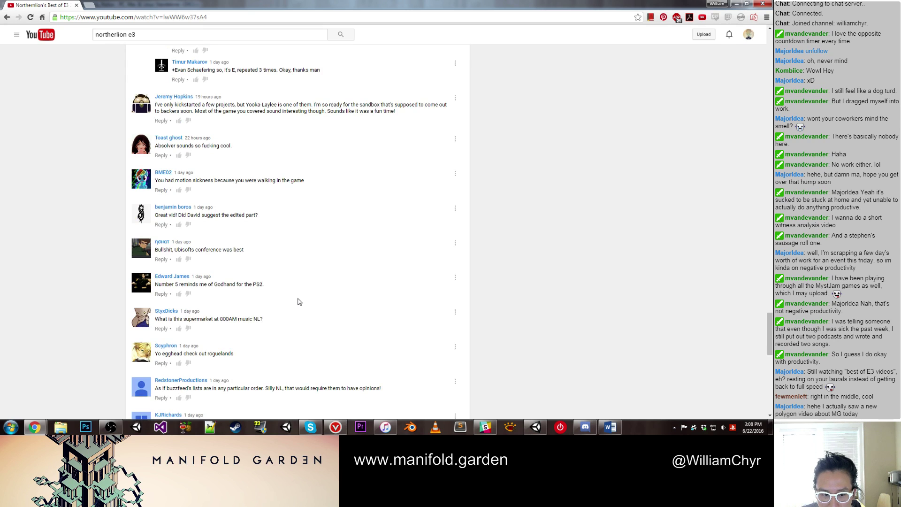
scroll(299, 302, down, 3)
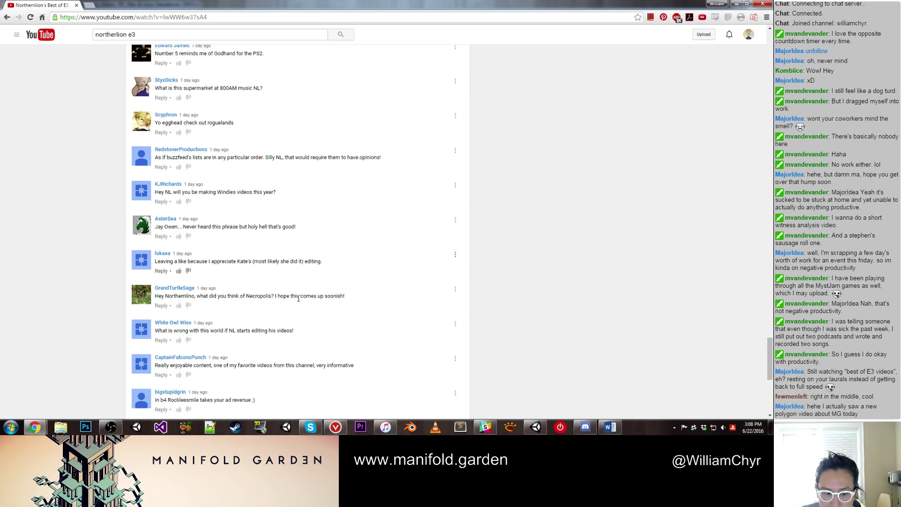
scroll(299, 301, down, 2)
scroll(299, 301, down, 2)
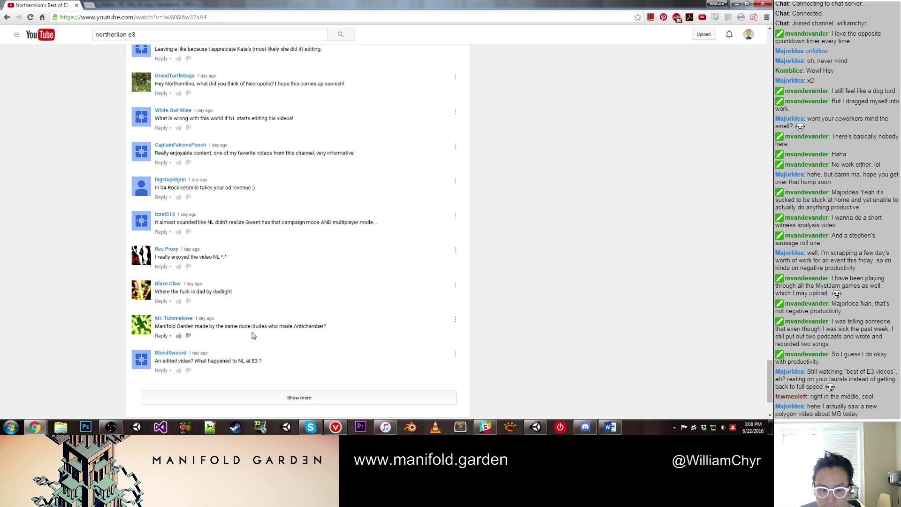
Step: Close the YouTube browser and switch to the Google results for 'polygon manifold garden'
click(76, 5)
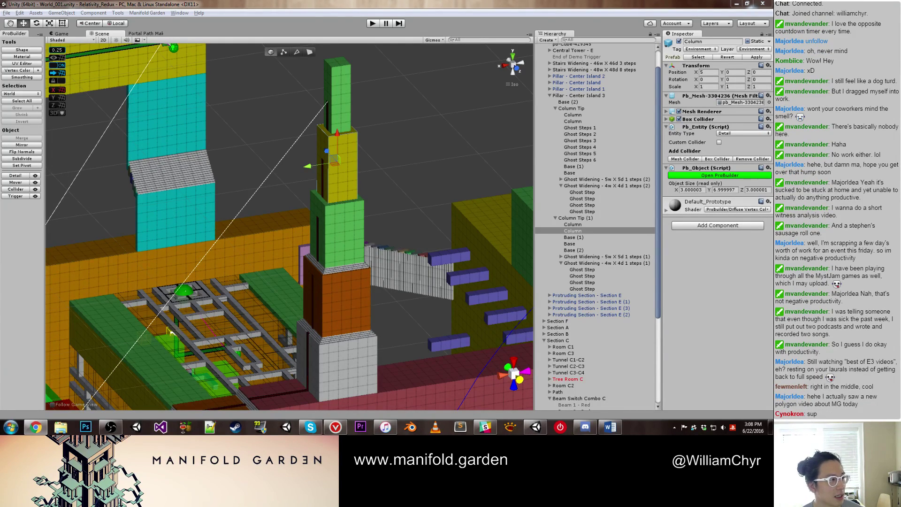
key(alt+Tab)
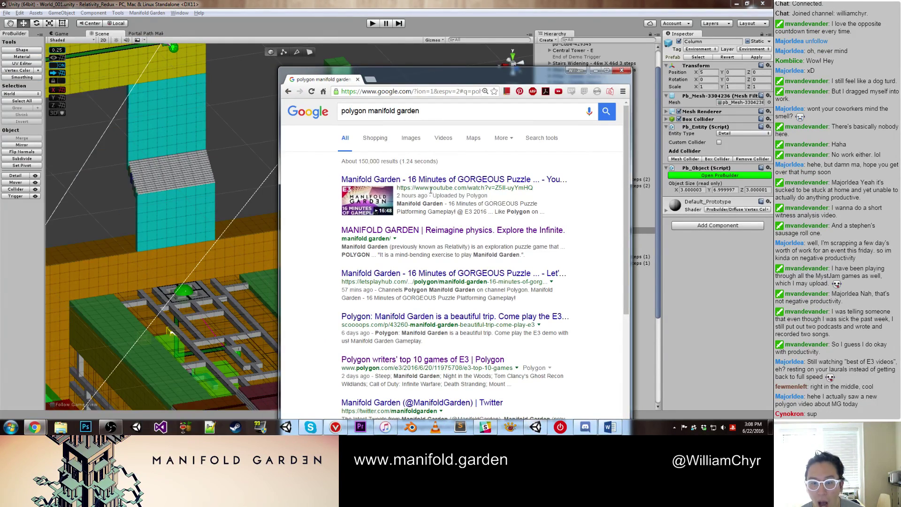
Step: Open Polygon's Manifold Garden gameplay video, maximize the browser, and pause it
click(429, 180)
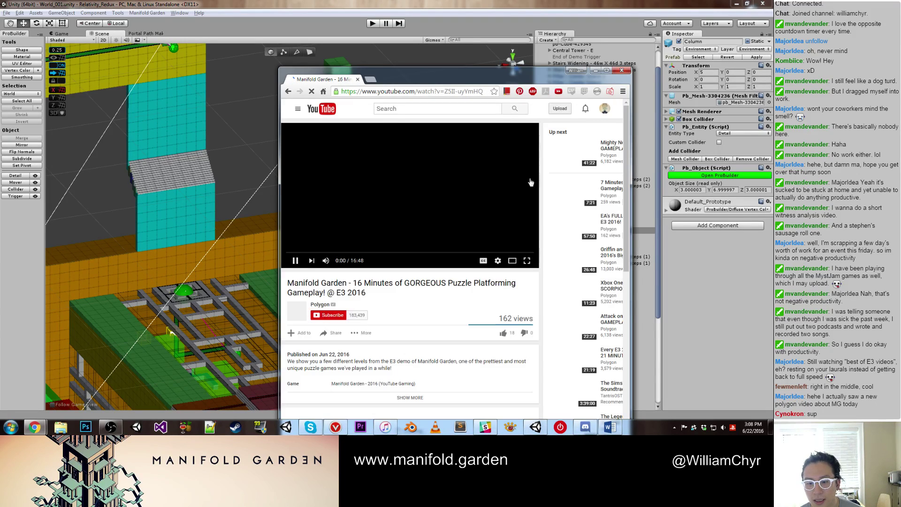
click(607, 71)
click(211, 209)
scroll(211, 208, down, 2)
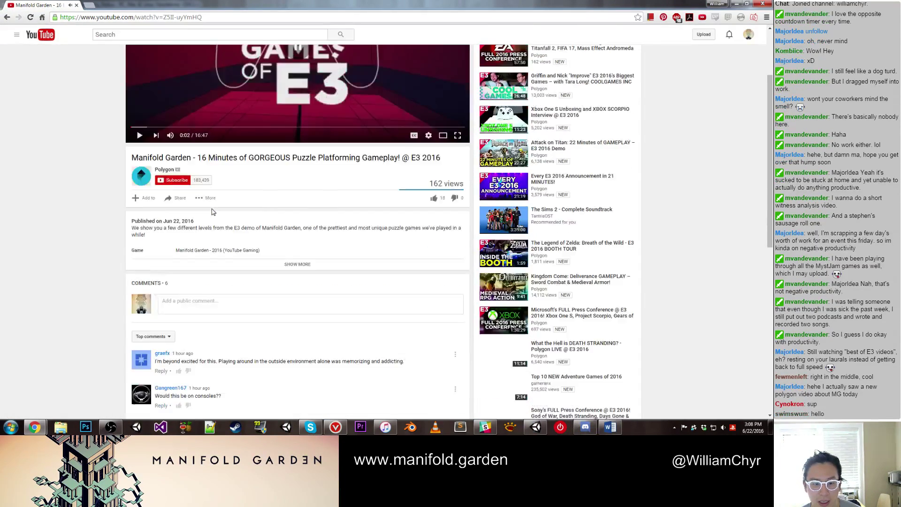
scroll(211, 212, down, 1)
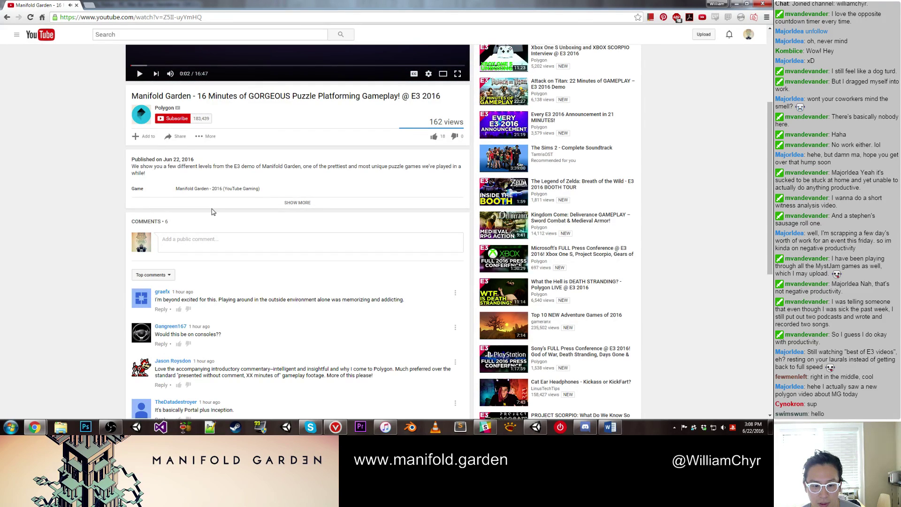
scroll(211, 212, down, 2)
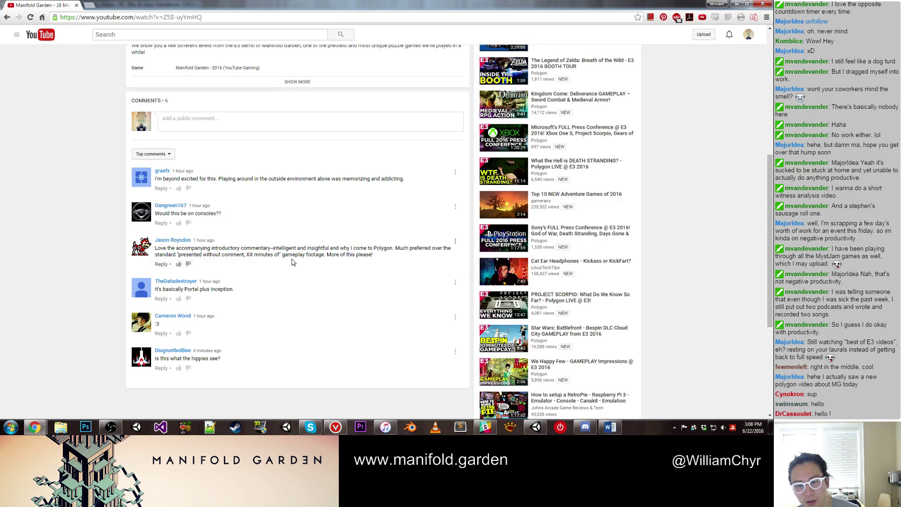
scroll(301, 263, up, 1)
scroll(301, 263, up, 3)
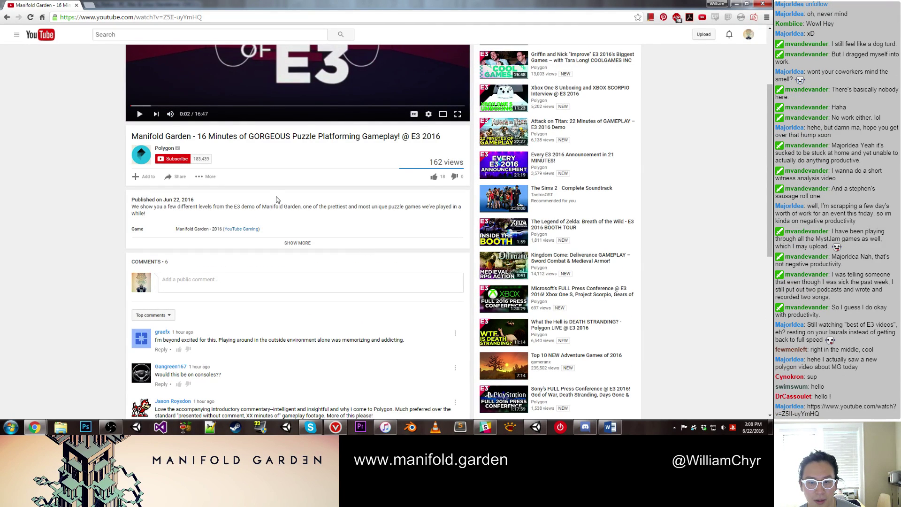
scroll(276, 200, up, 3)
Step: Skip through the video at 3:52, 10:31, 13:05, 14:25, 15:36 and near the end
click(208, 226)
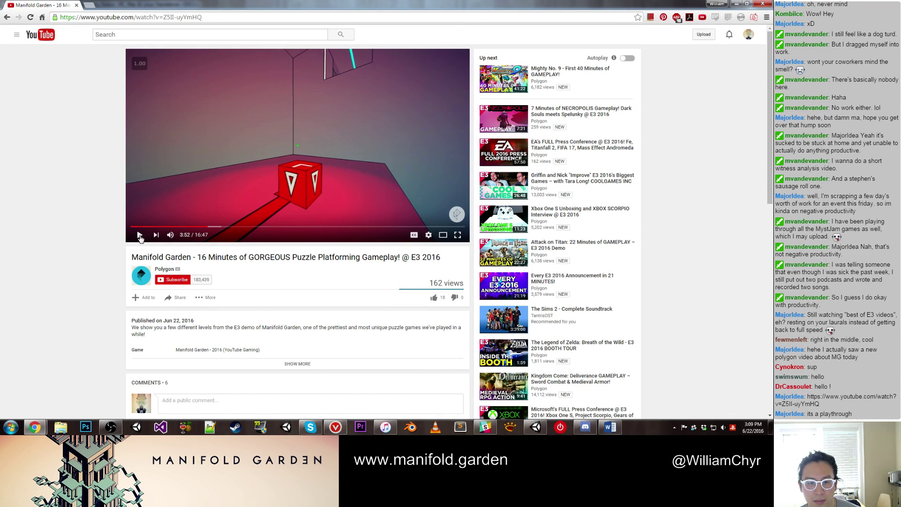
drag(270, 227, 340, 227)
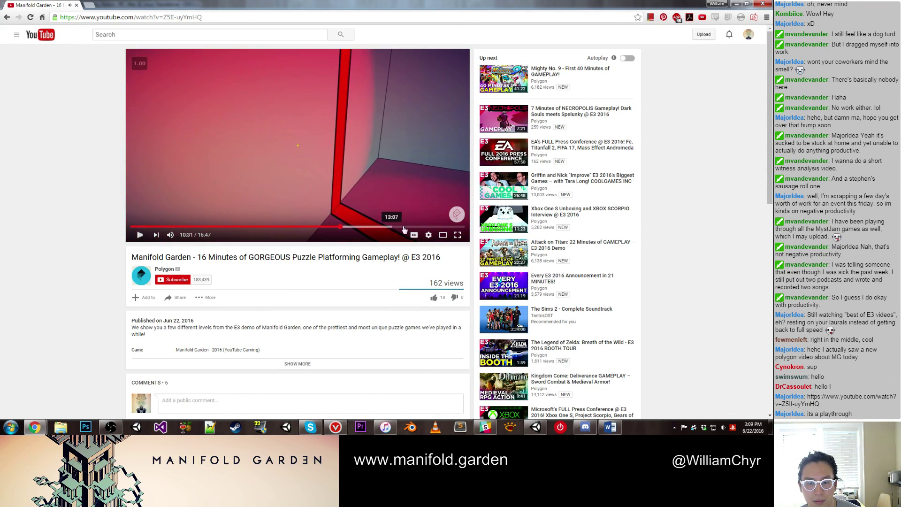
key(space)
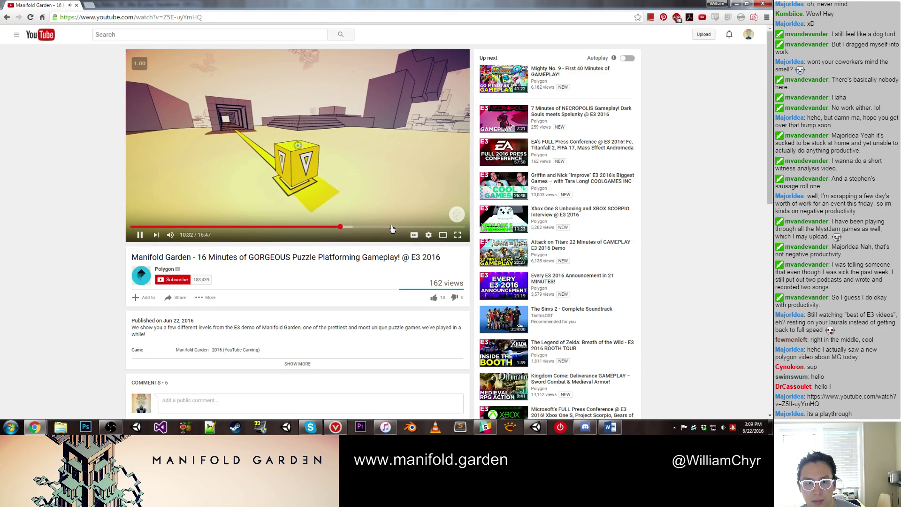
click(392, 227)
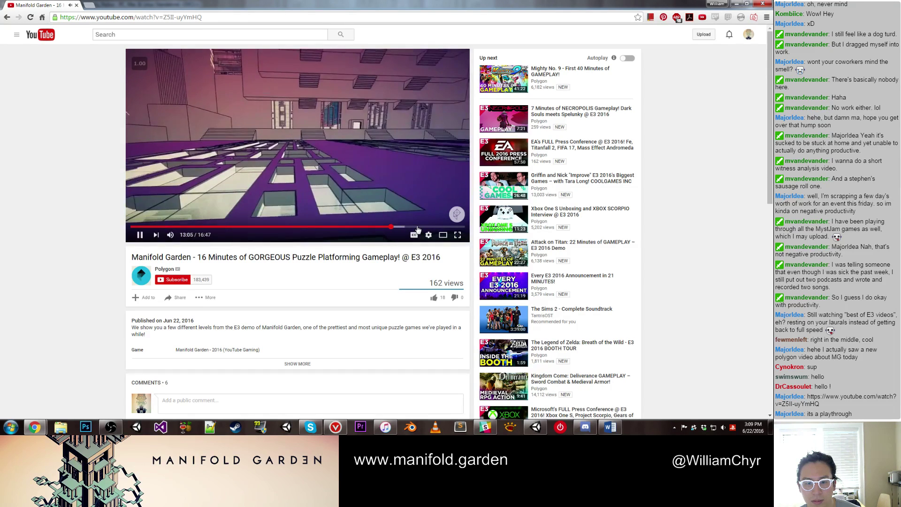
click(418, 227)
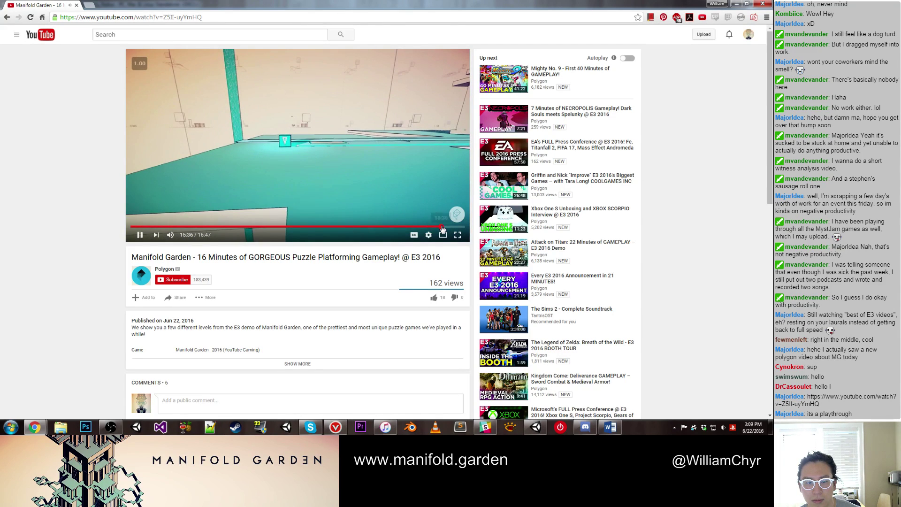
click(441, 227)
click(452, 228)
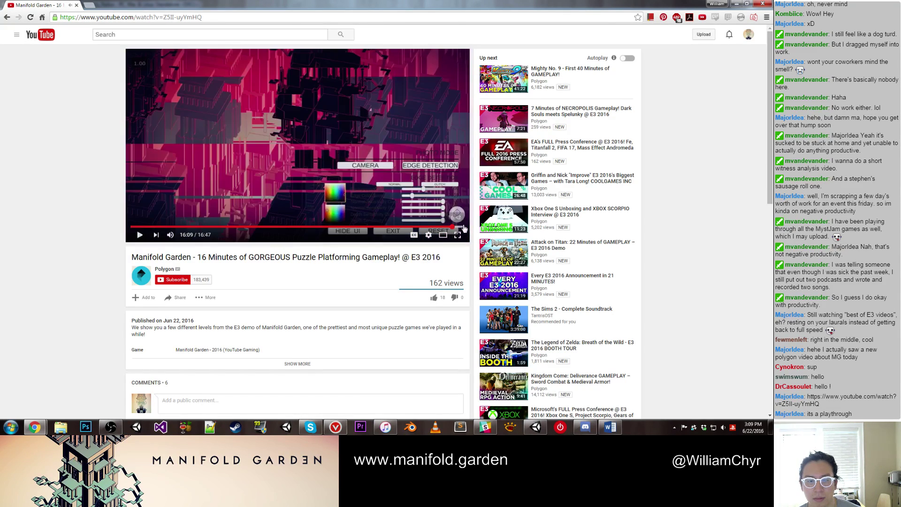
click(140, 234)
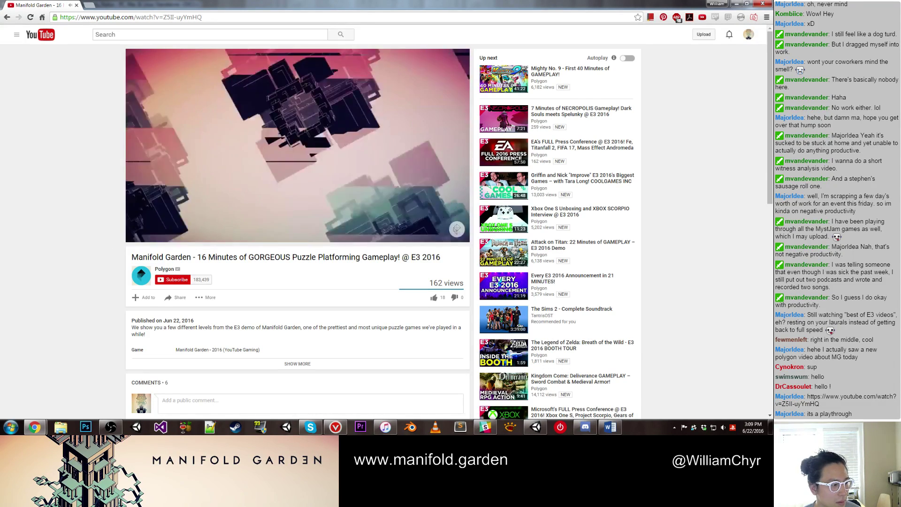
Step: Jump back to 4:51, expand the description, and skip ahead to about 5:49
click(228, 231)
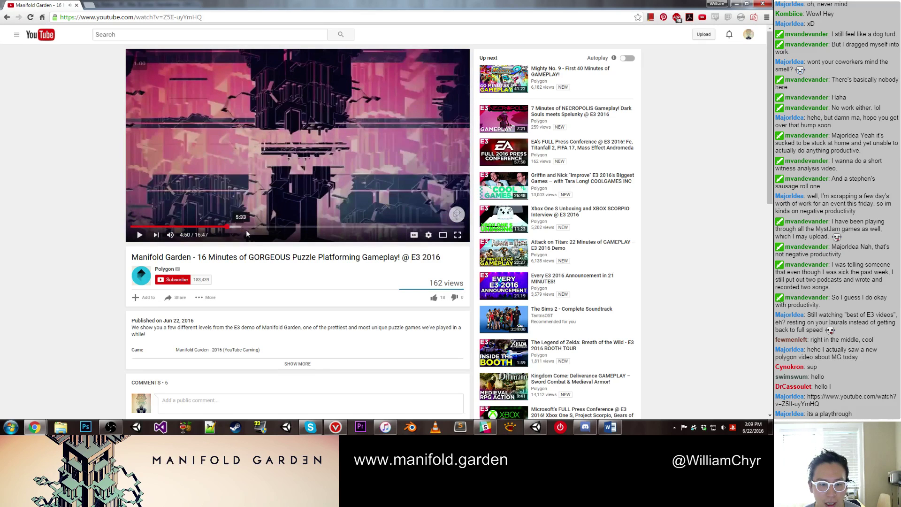
click(308, 364)
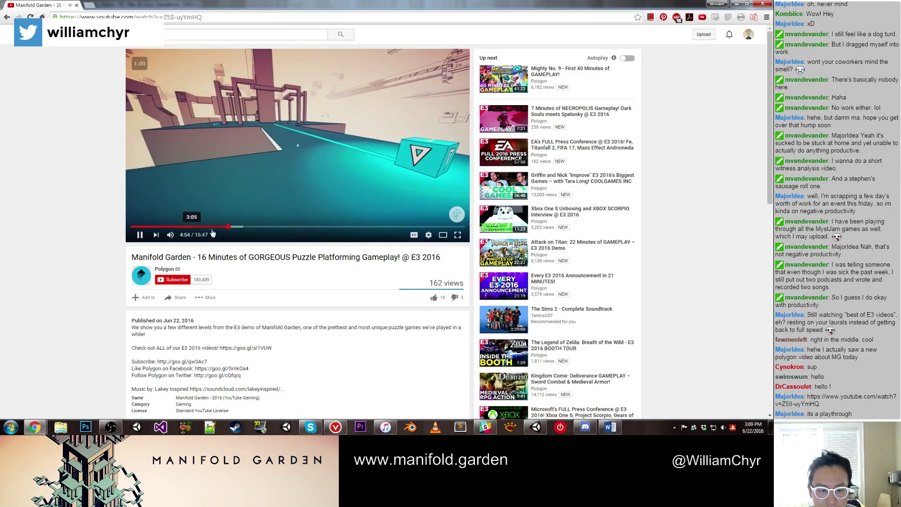
click(247, 228)
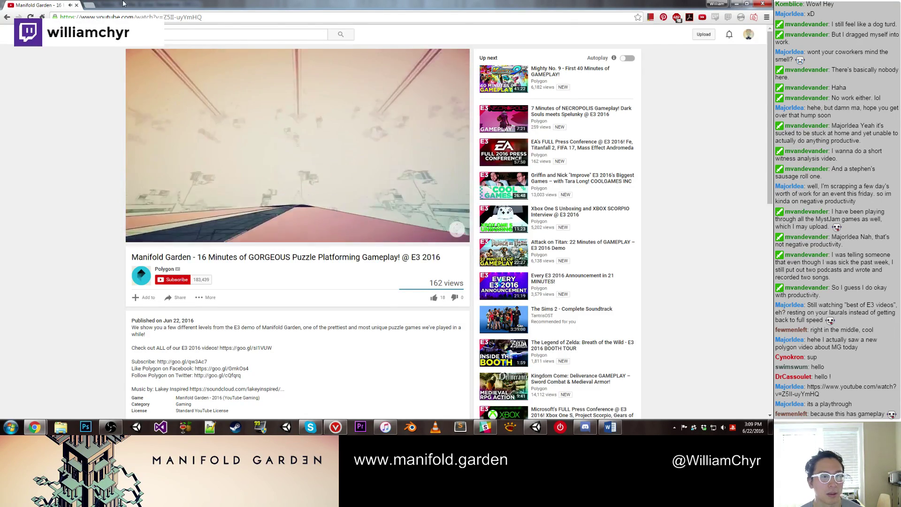
key(super+Down)
key(super+Down)
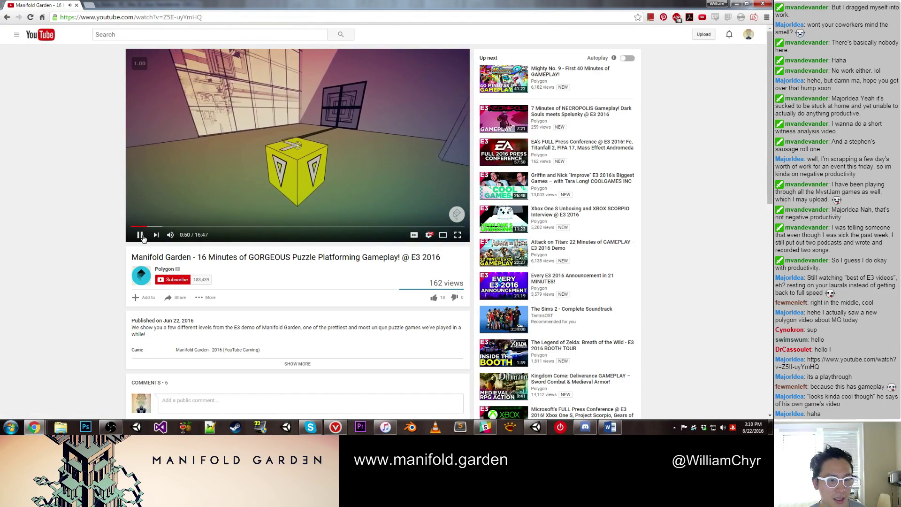
Step: Restore the browser from full screen and minimize it to reveal the Unity editor
double_click(375, 4)
click(171, 332)
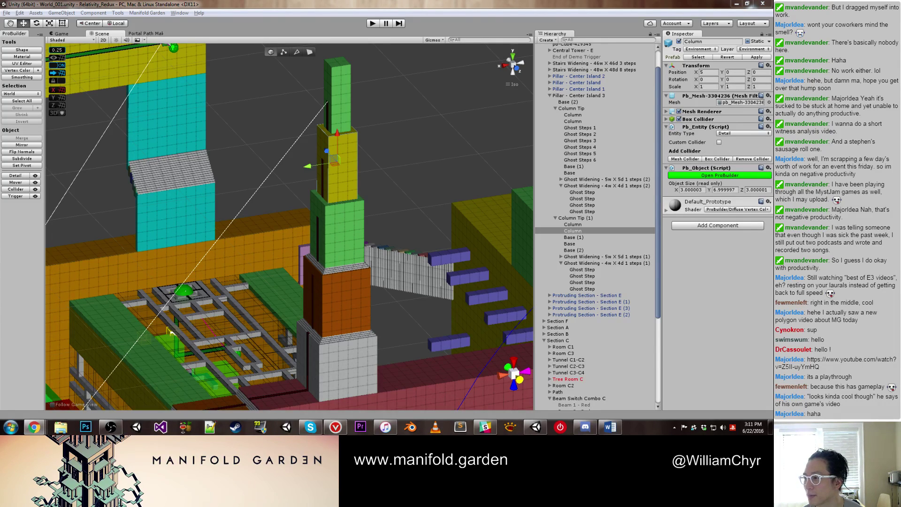
key(alt+Tab)
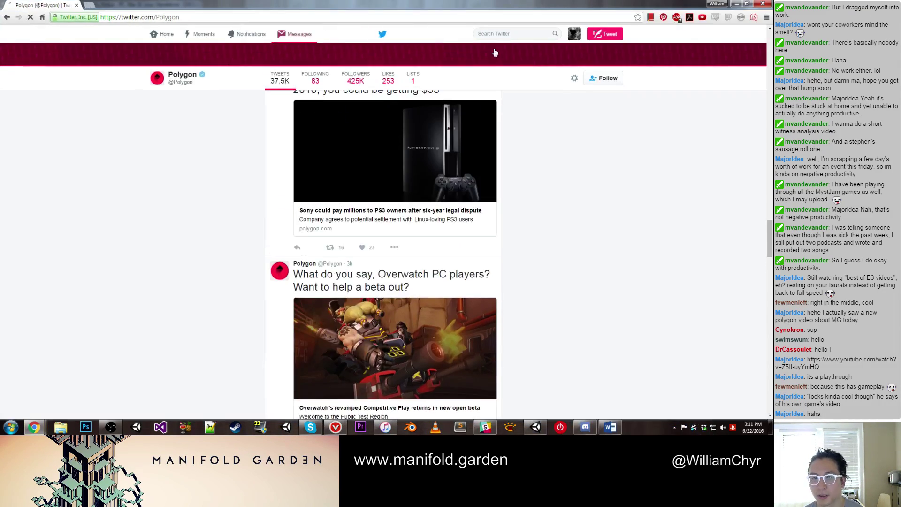
click(604, 34)
text(Her)
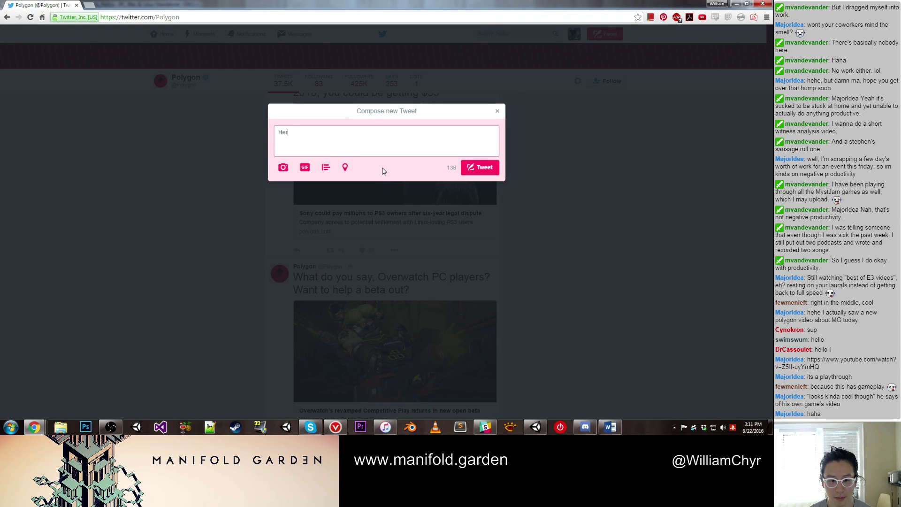
text(e's a video o)
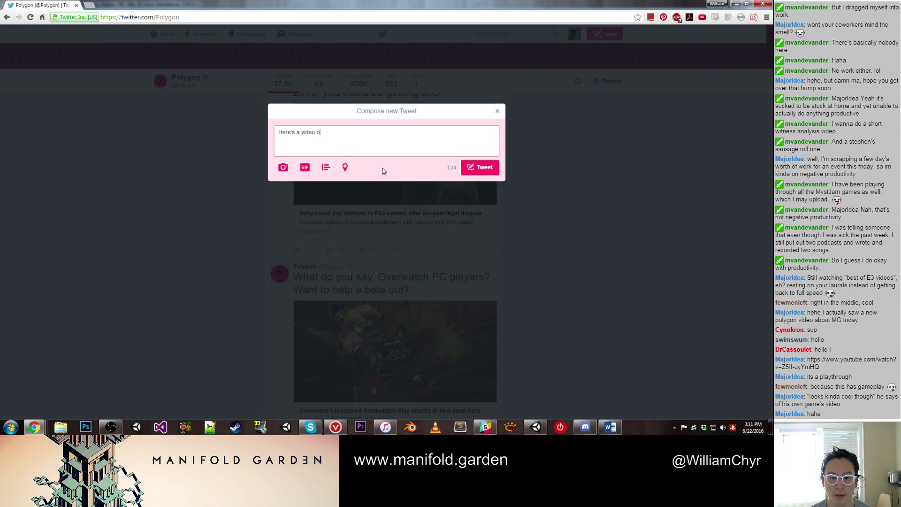
text(f @Polygon )
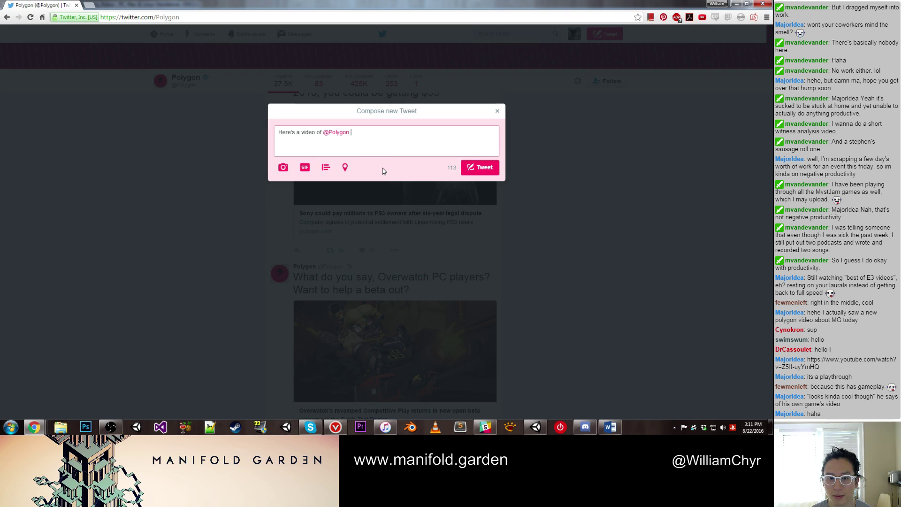
text(checking out Manif)
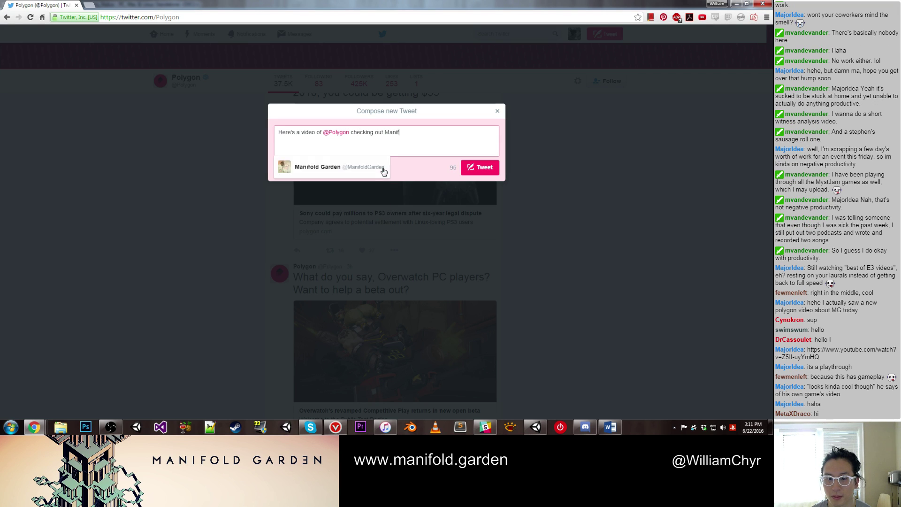
text(old Garden at)
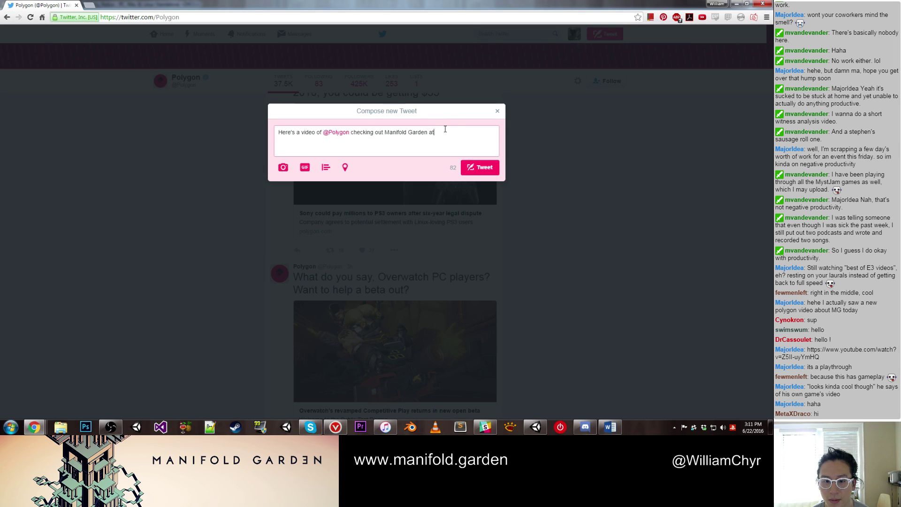
drag(443, 132, 257, 139)
text(Here's a )
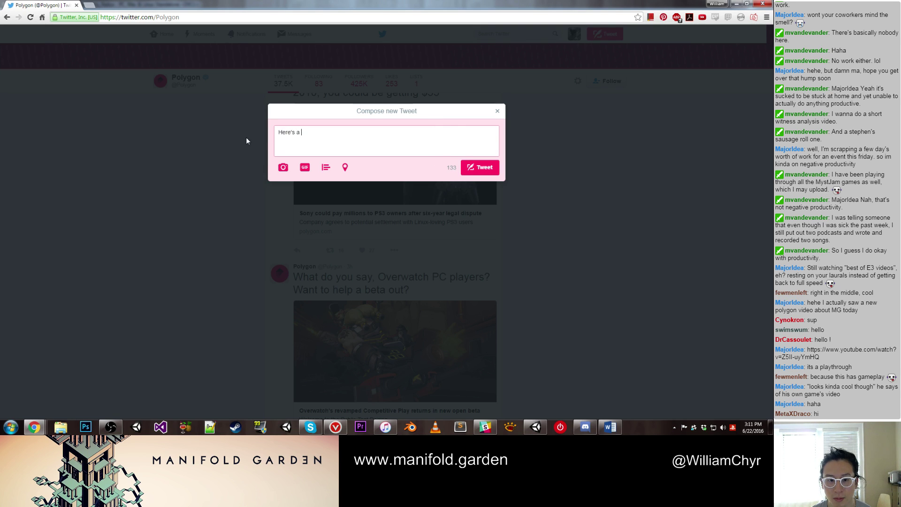
text(video of some M)
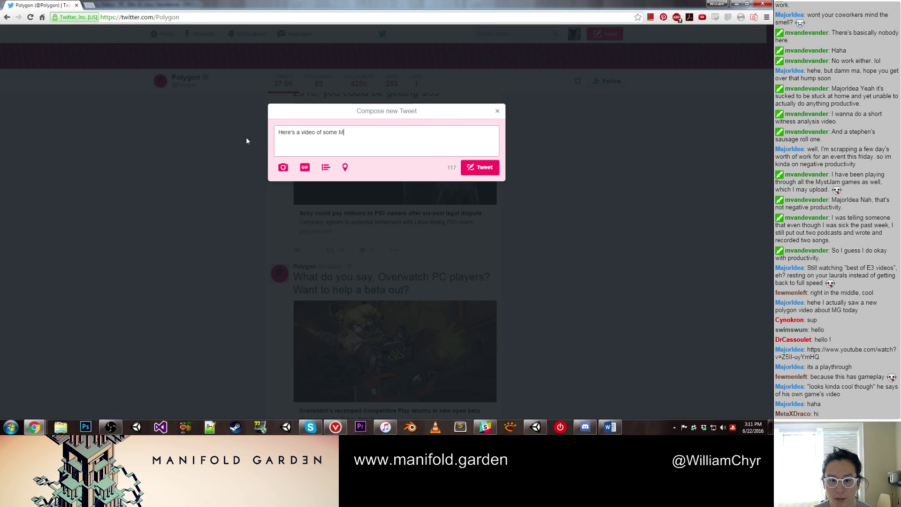
text(anifold Garden)
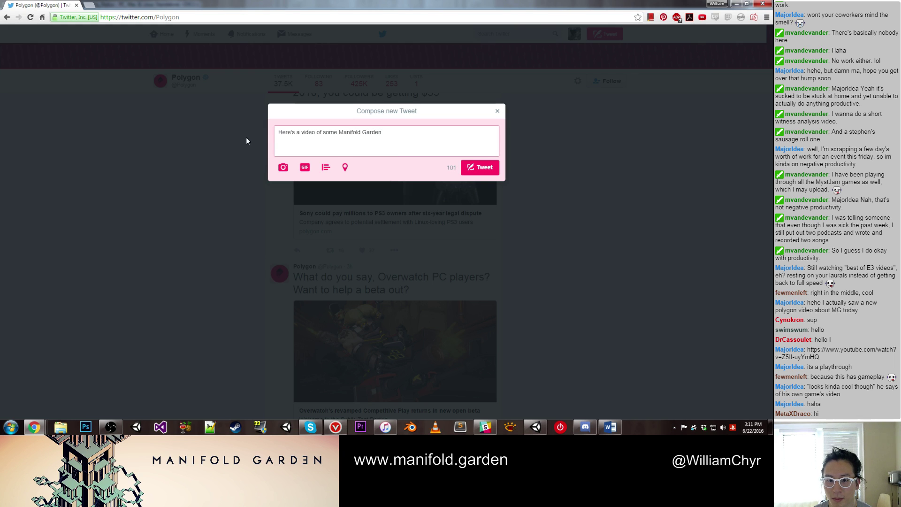
text( gameplay footage f)
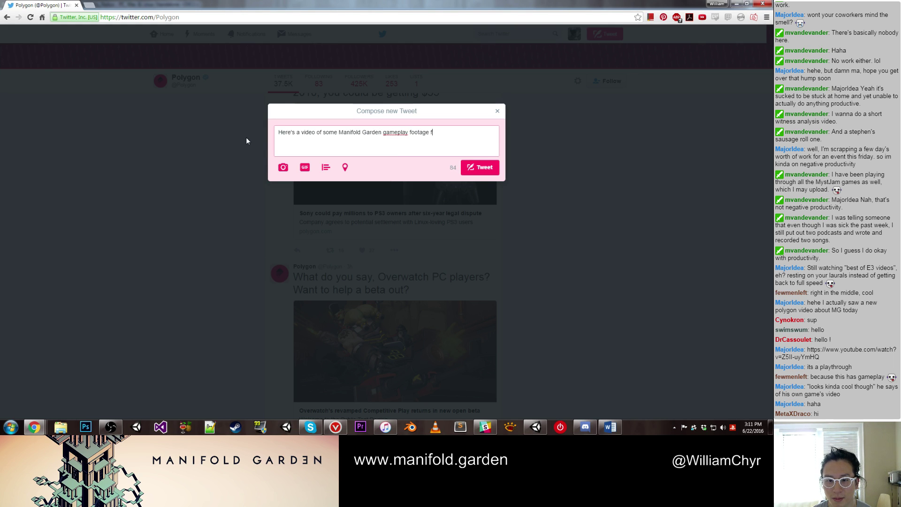
text(rom @Polygon!)
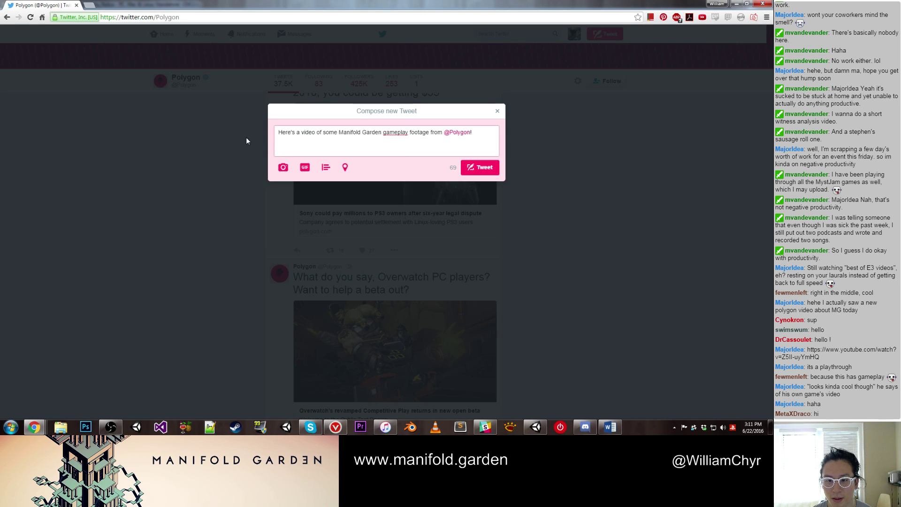
Step: Paste the YouTube video link, post the tweet, and open your own profile
text(https://www.youtube.com/watch?v=Z5Il-uyYmHQ)
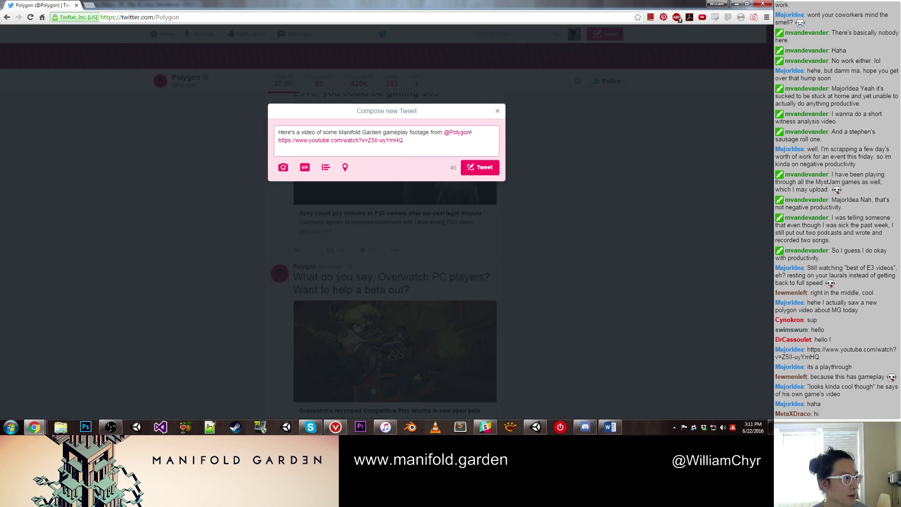
click(489, 167)
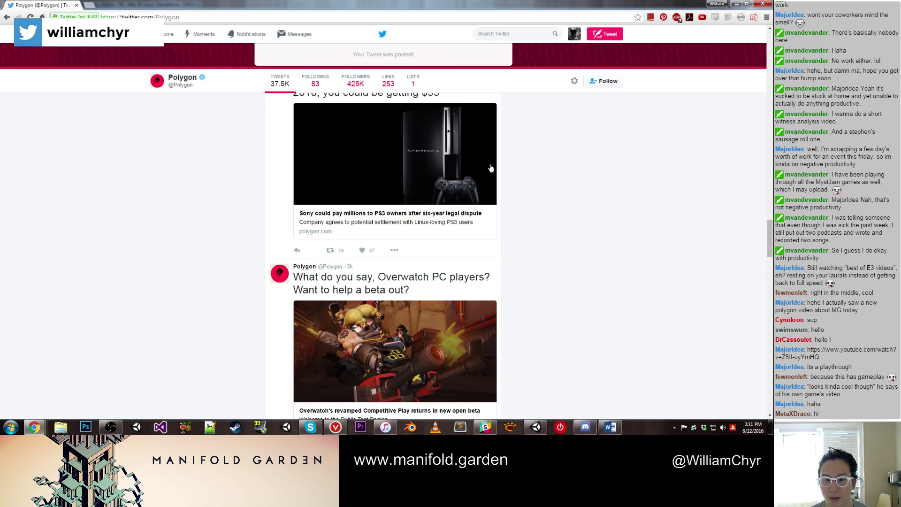
click(574, 34)
click(576, 57)
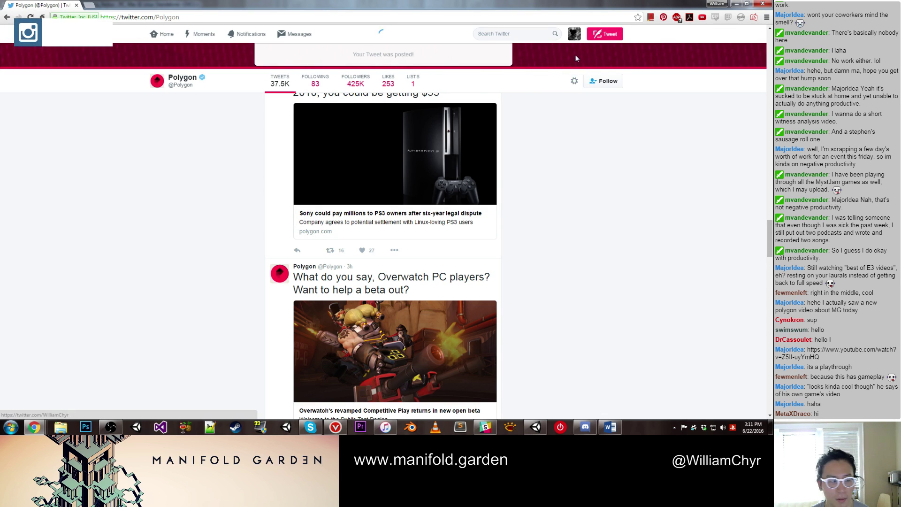
key(alt+Tab)
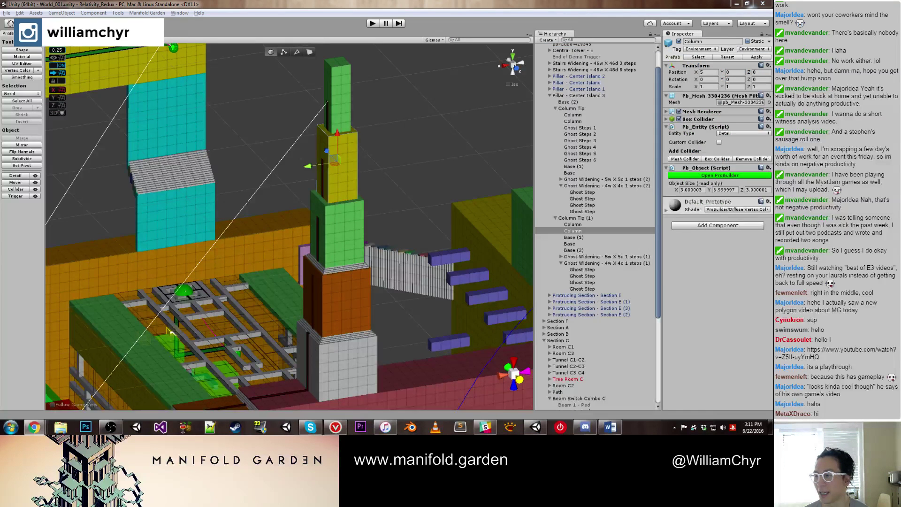
Step: Deselect the column, zoom toward the tower, and select the green Base block
click(235, 131)
scroll(117, 147, up, 3)
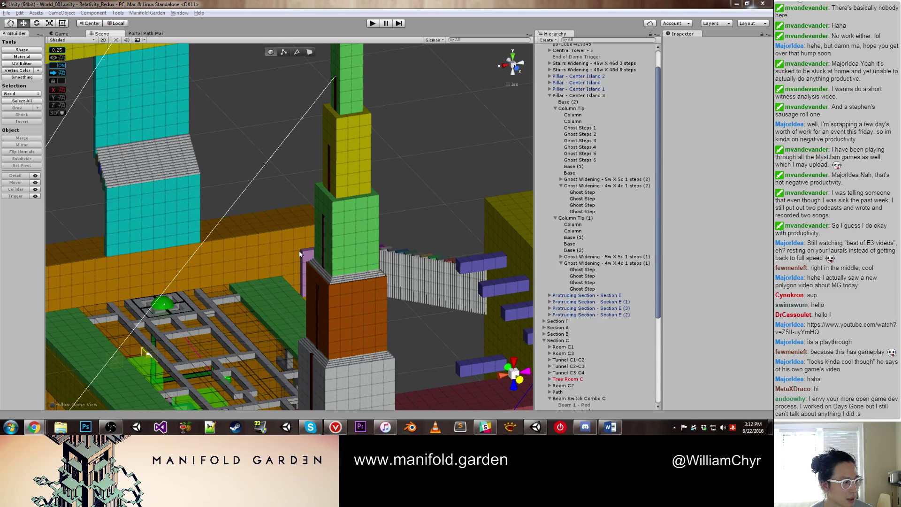
scroll(328, 168, up, 3)
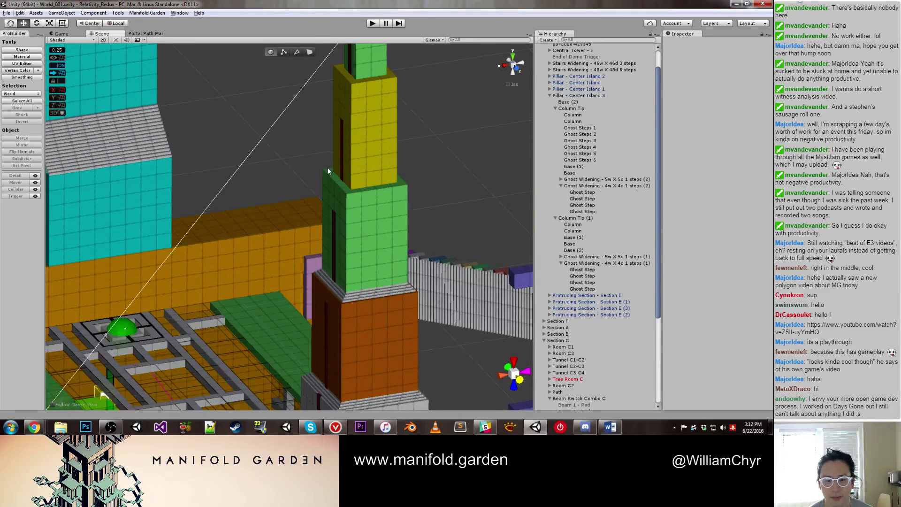
click(368, 193)
alt+drag(400, 193, 325, 167)
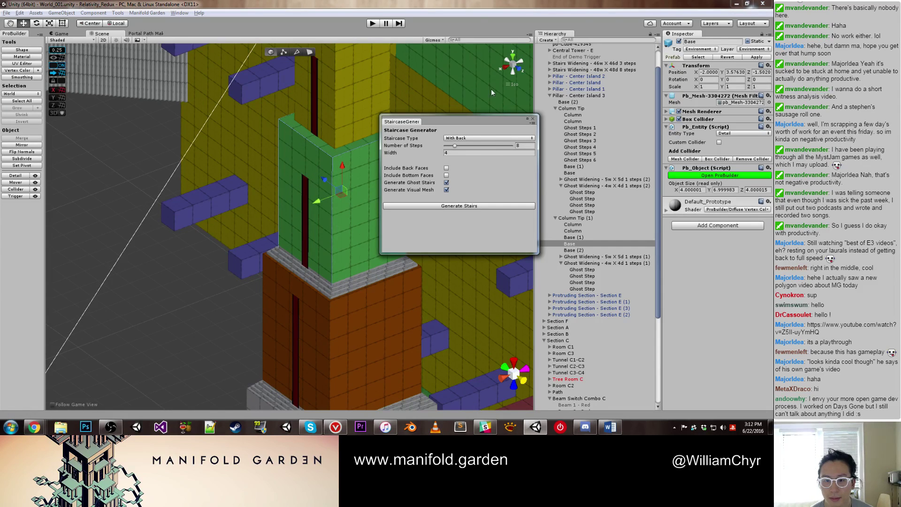
Step: Set the staircase type to Widening with 1 step, top width 3 and depth 3
click(494, 138)
click(481, 165)
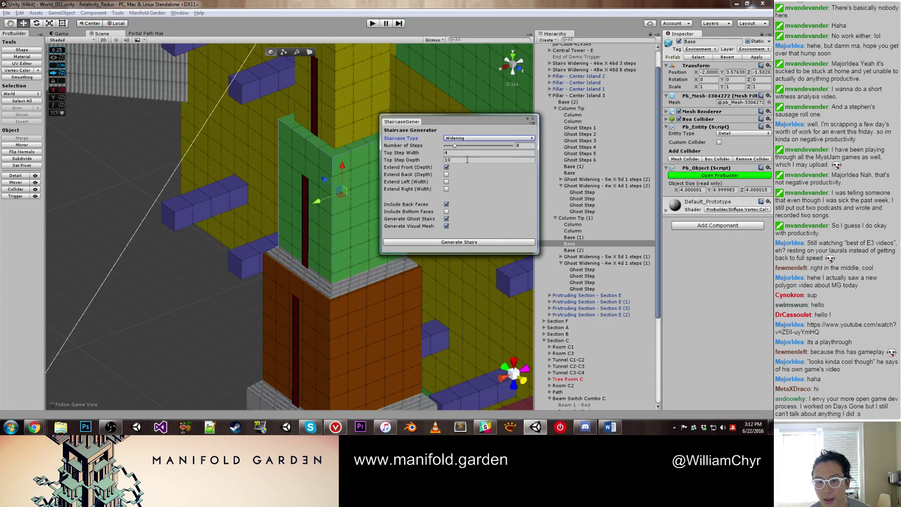
click(520, 145)
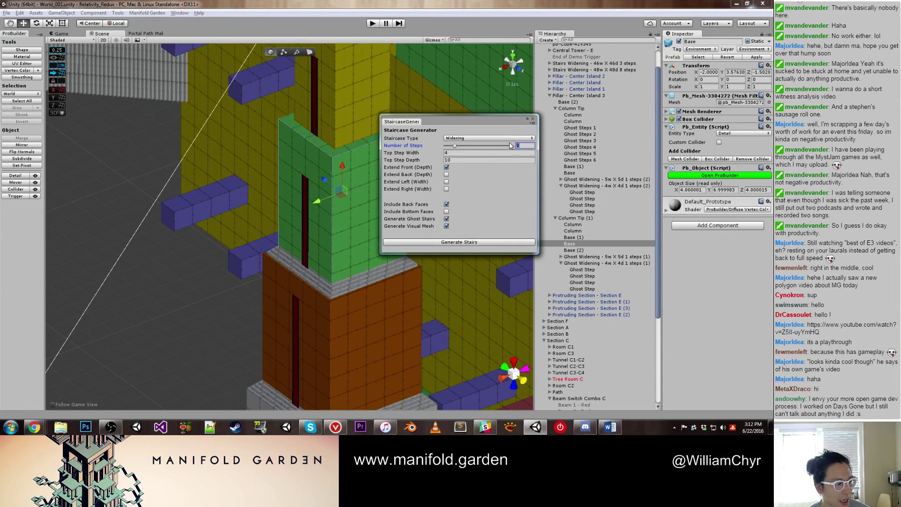
text(1)
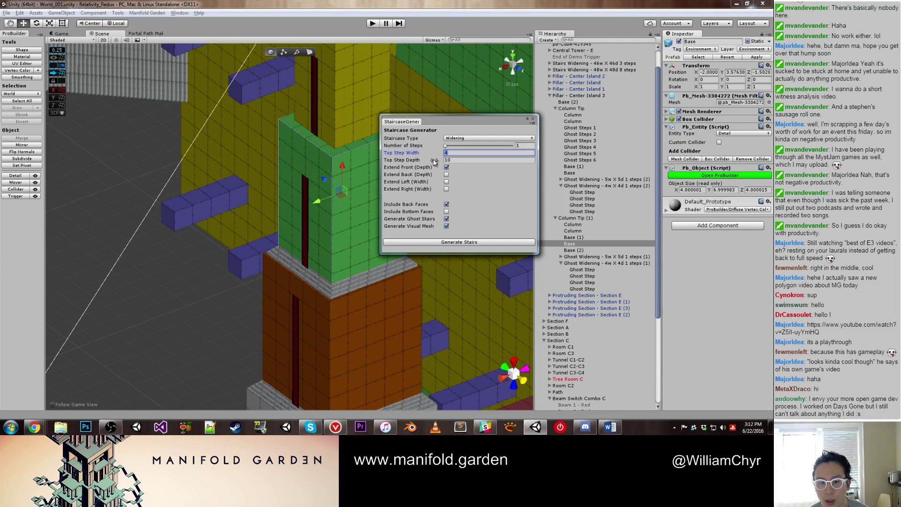
key(Tab)
text(3)
key(Tab)
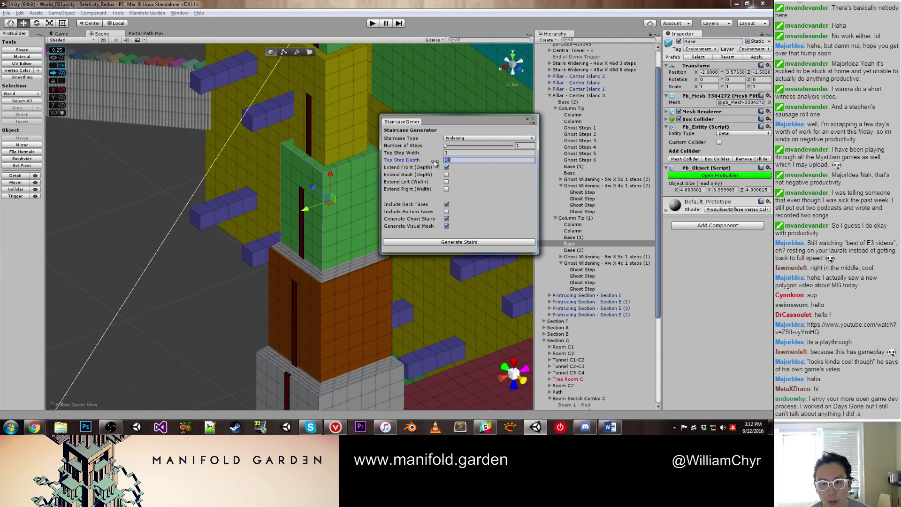
text(3)
Step: Extend back, left and right, disable back faces and visual mesh, and generate the stairs
click(447, 175)
click(447, 182)
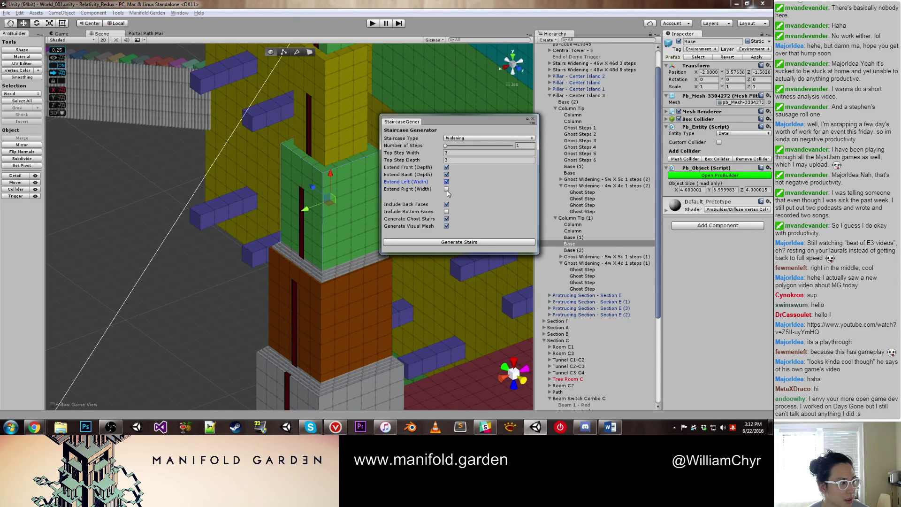
click(446, 188)
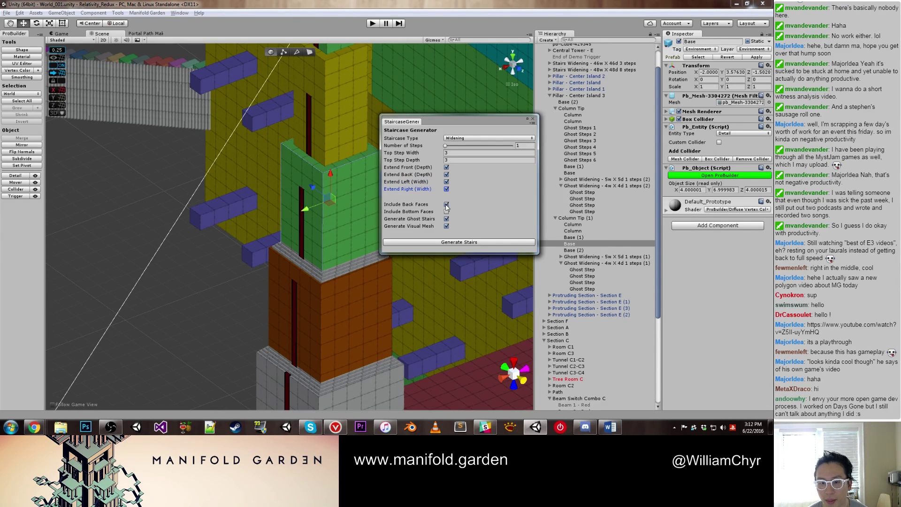
click(446, 205)
click(446, 225)
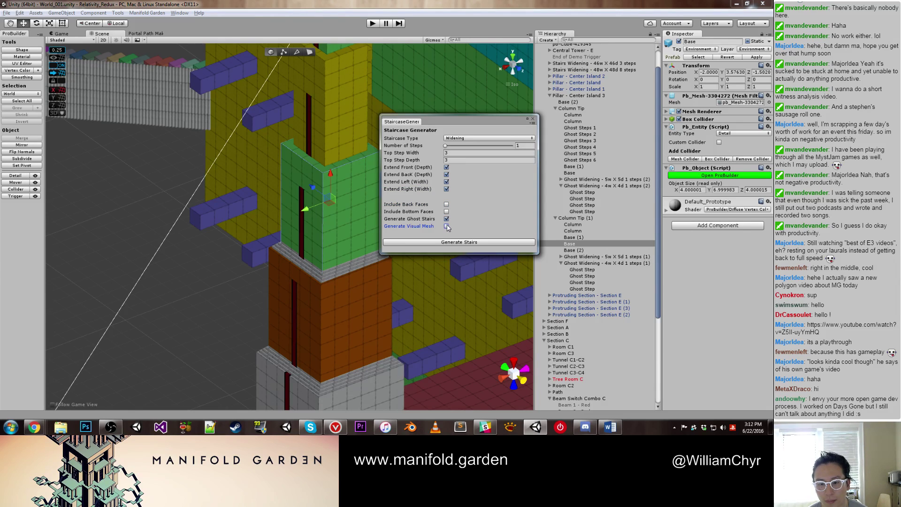
click(446, 242)
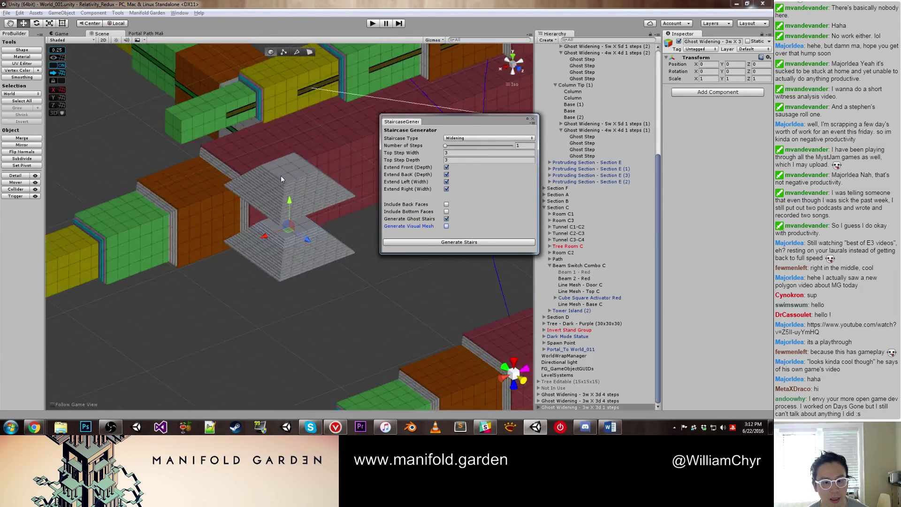
Step: Select both four-step Ghost Widening staircases in the Hierarchy and delete them
click(290, 195)
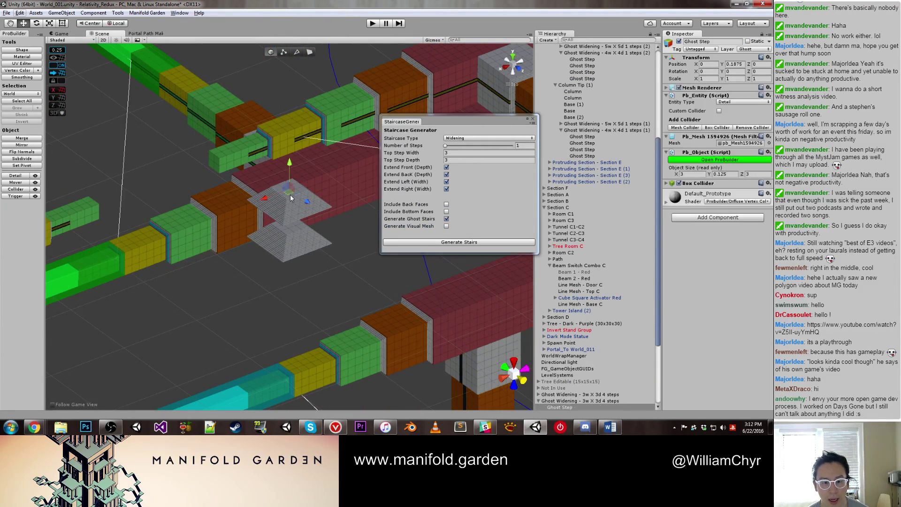
click(565, 291)
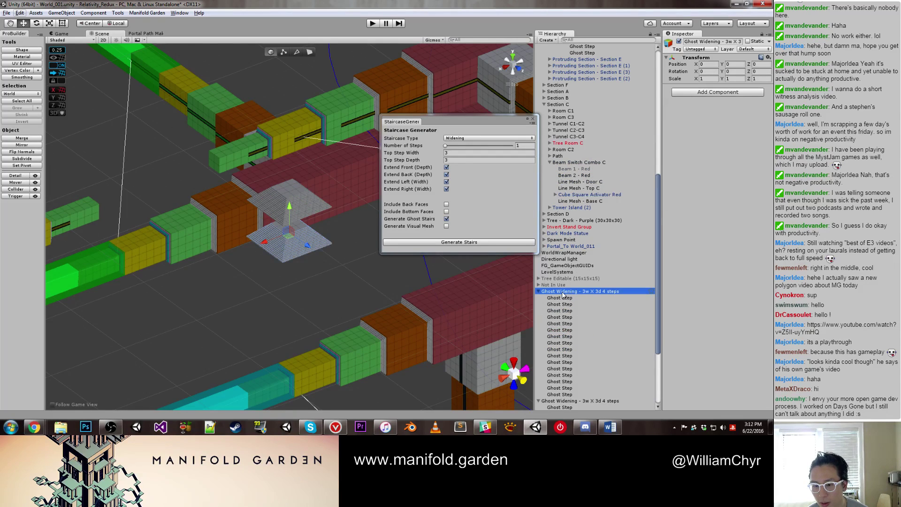
ctrl+click(571, 402)
scroll(580, 352, down, 3)
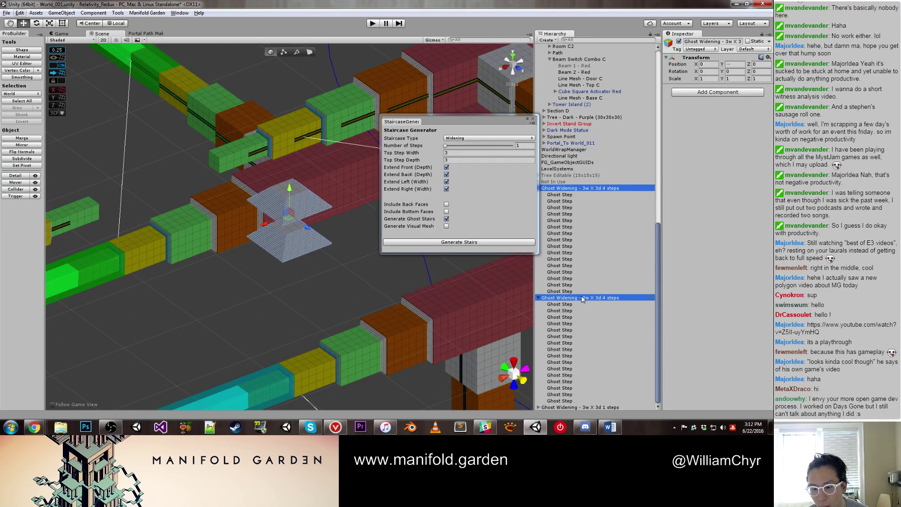
right_click(582, 298)
click(602, 186)
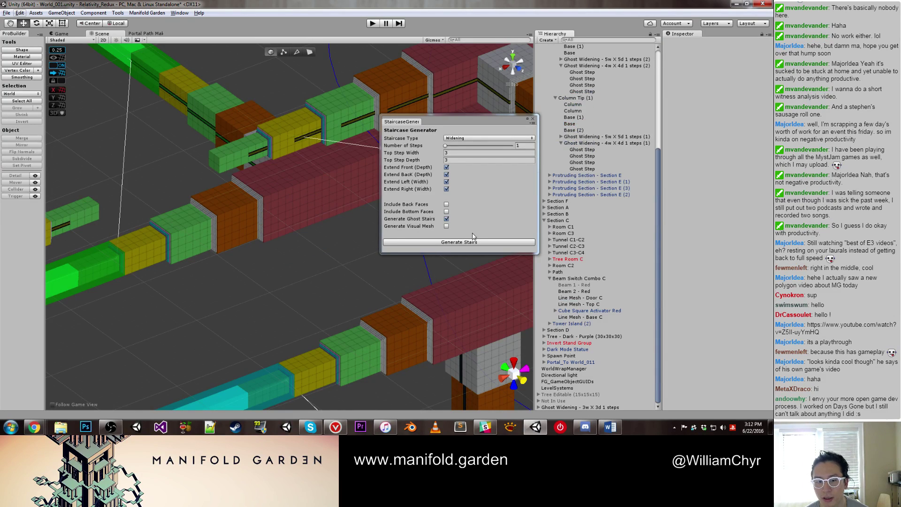
Step: Frame the new one-step ghost staircase and orbit the view around the level
double_click(589, 407)
scroll(230, 239, down, 10)
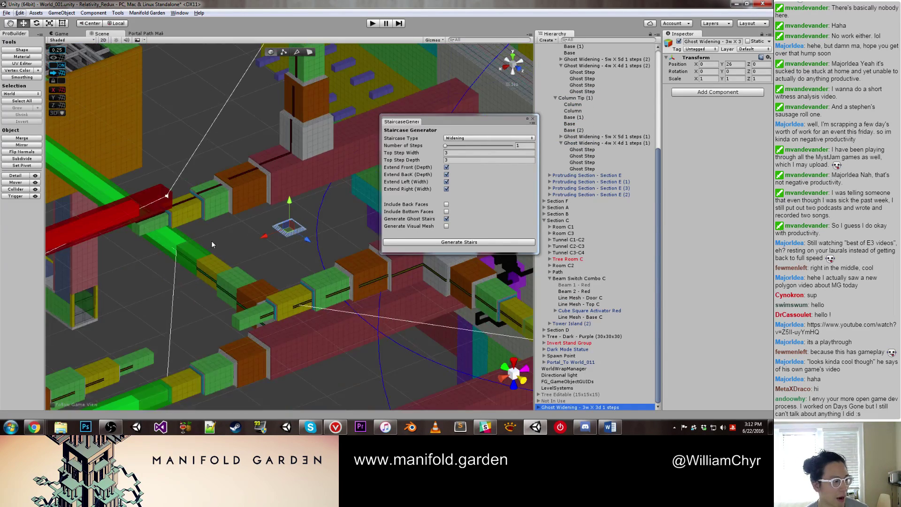
scroll(188, 218, up, 2)
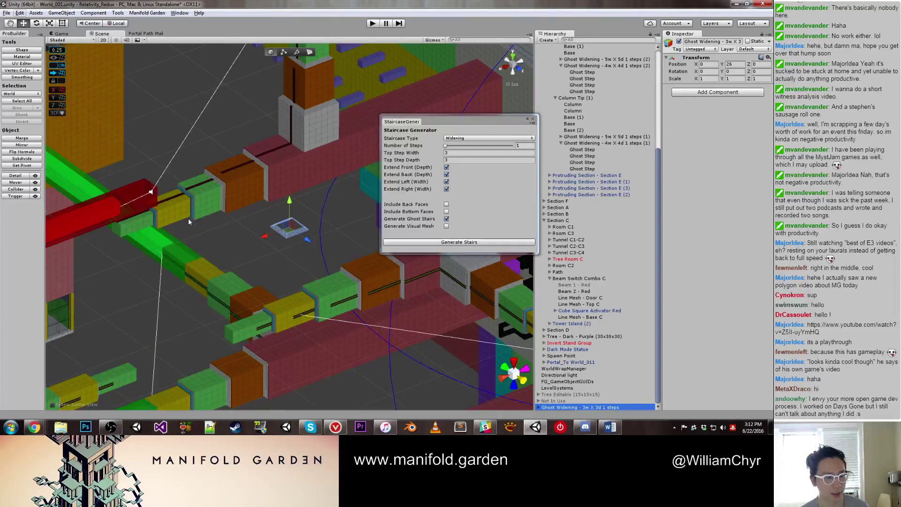
middle_drag(249, 207, 191, 243)
alt+drag(191, 243, 220, 281)
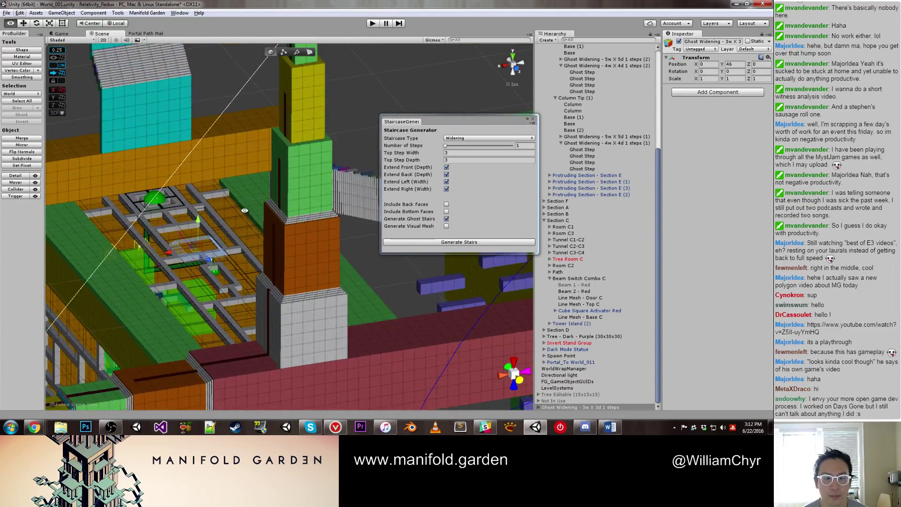
Step: Move the ghost staircase up the tower to the yellow/green boundary
scroll(220, 281, up, 3)
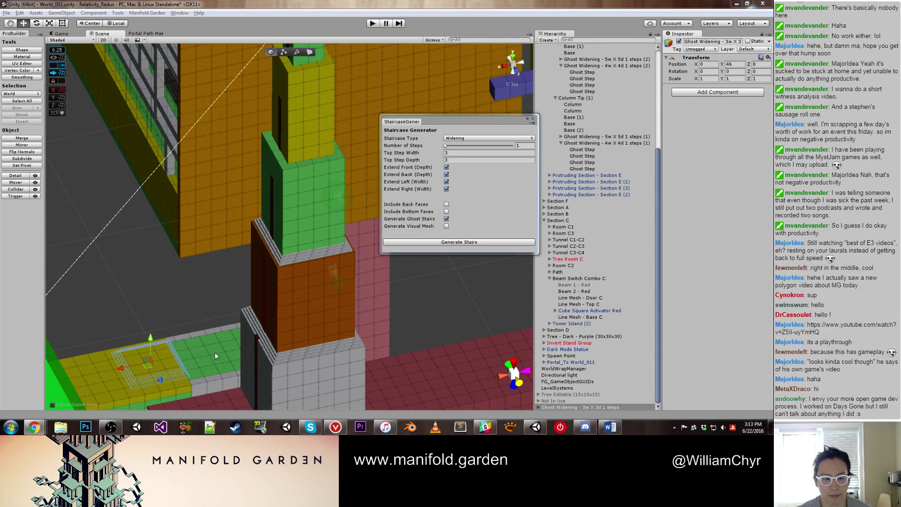
drag(127, 368, 280, 168)
key(f)
alt+drag(258, 229, 327, 271)
drag(325, 222, 313, 169)
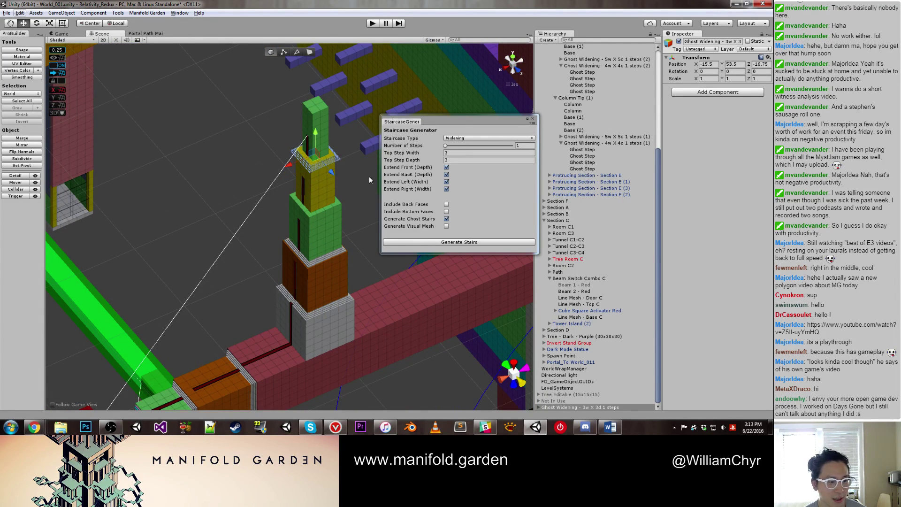
key(f)
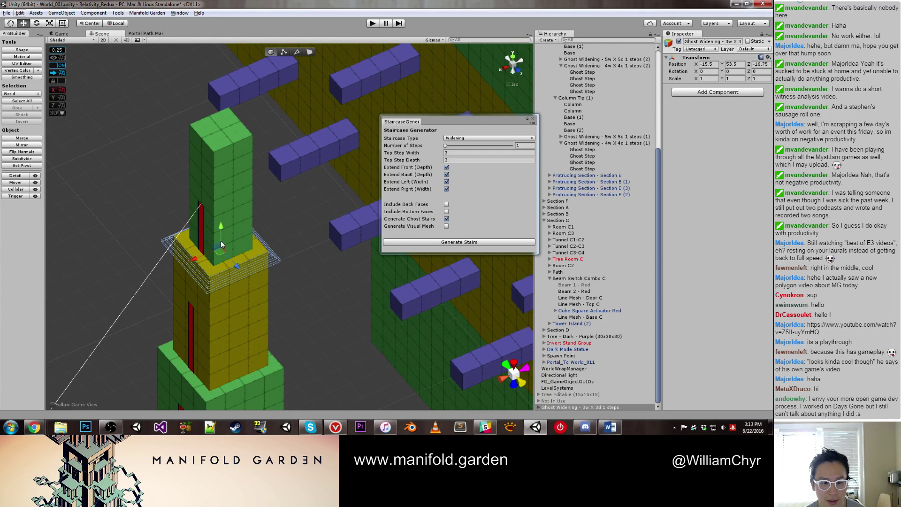
drag(220, 241, 232, 337)
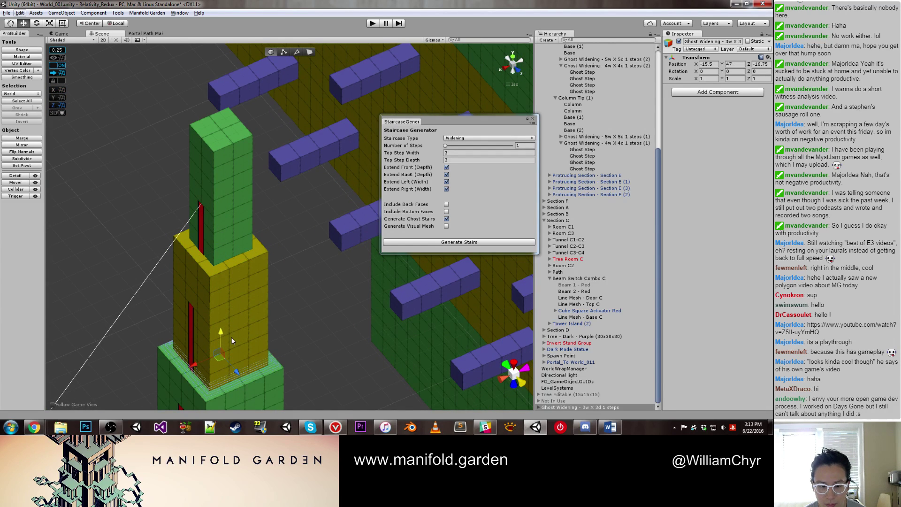
key(f)
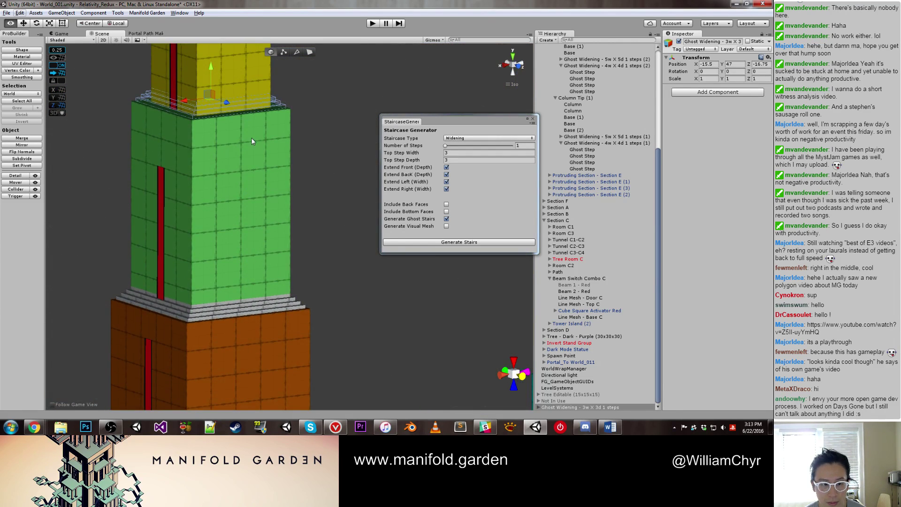
middle_drag(252, 138, 266, 234)
Step: Set the top step size to 2 by 2 and generate a new ghost staircase
drag(439, 153, 435, 159)
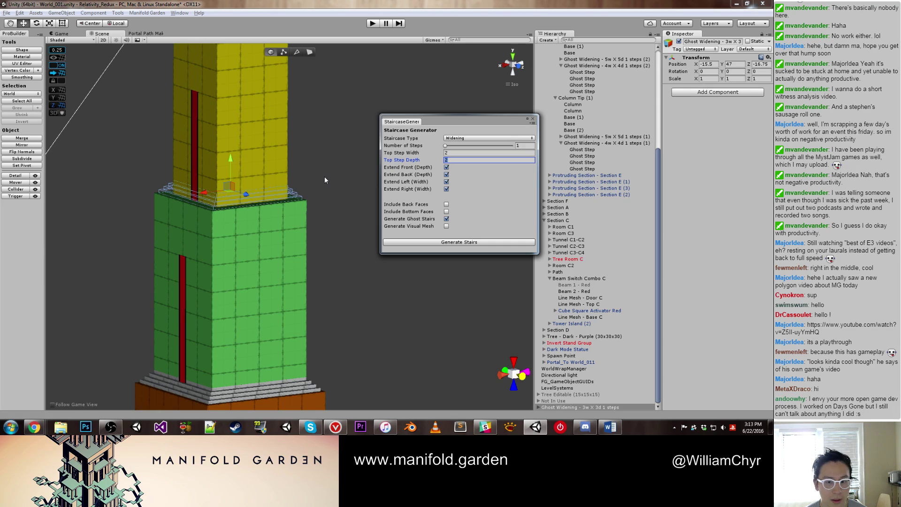
scroll(325, 176, down, 10)
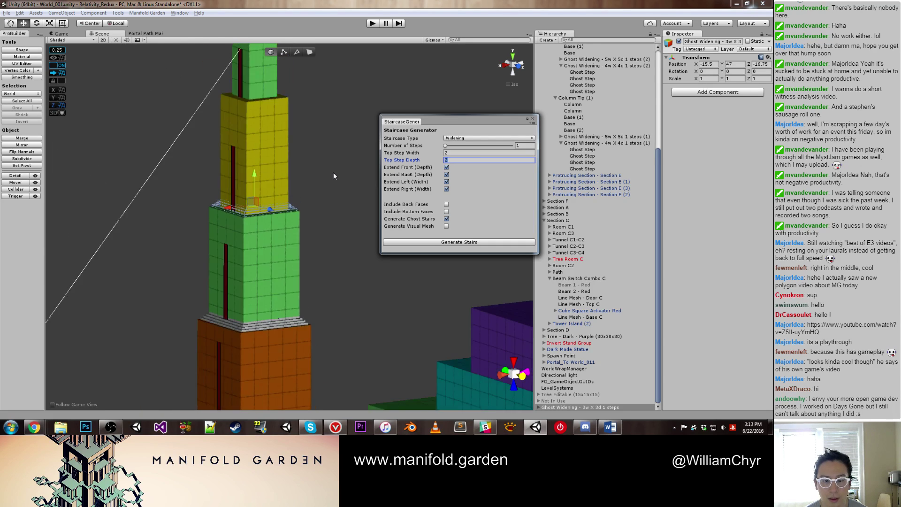
click(415, 242)
scroll(202, 210, down, 15)
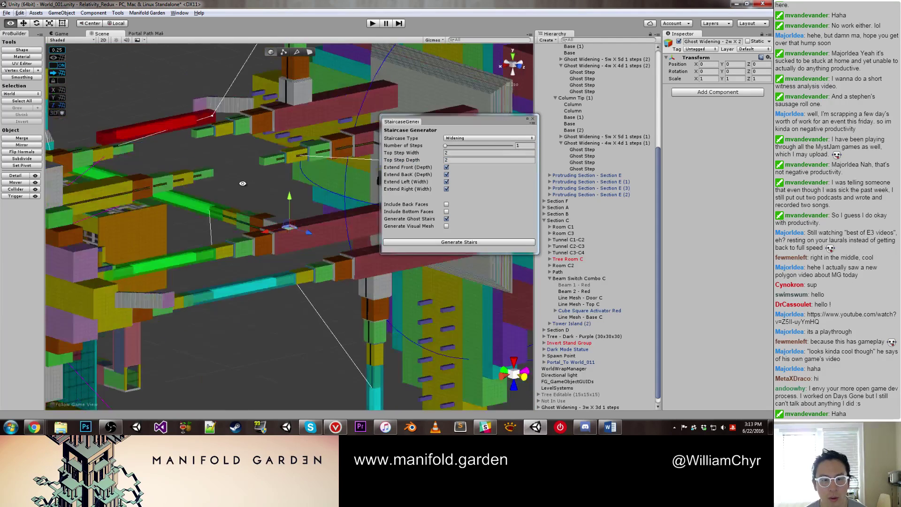
scroll(244, 212, up, 5)
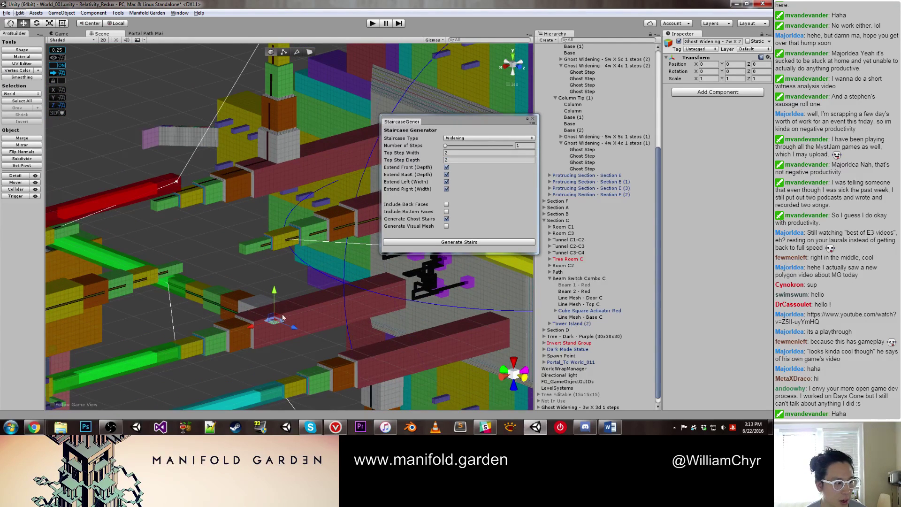
Step: Raise the new 2 by 2 ghost stairs up to the top of the tower
drag(274, 292, 276, 65)
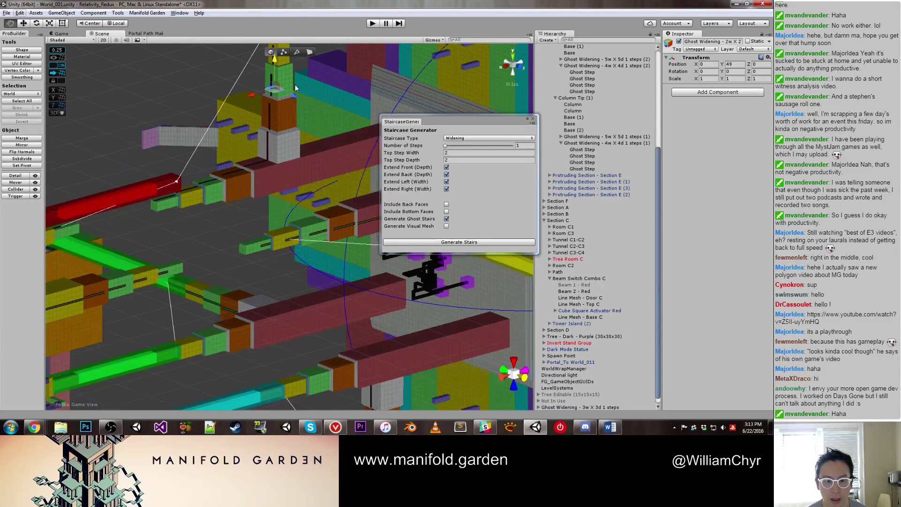
key(f)
drag(264, 256, 288, 219)
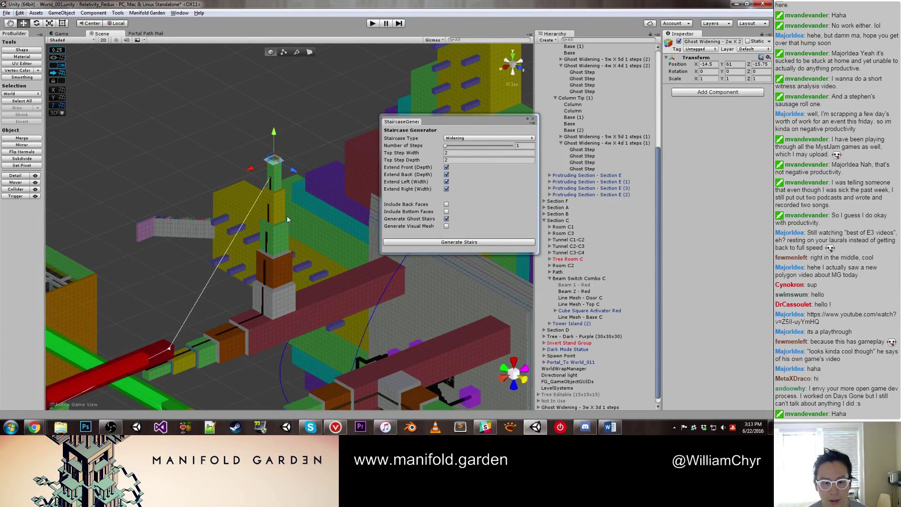
scroll(334, 228, up, 8)
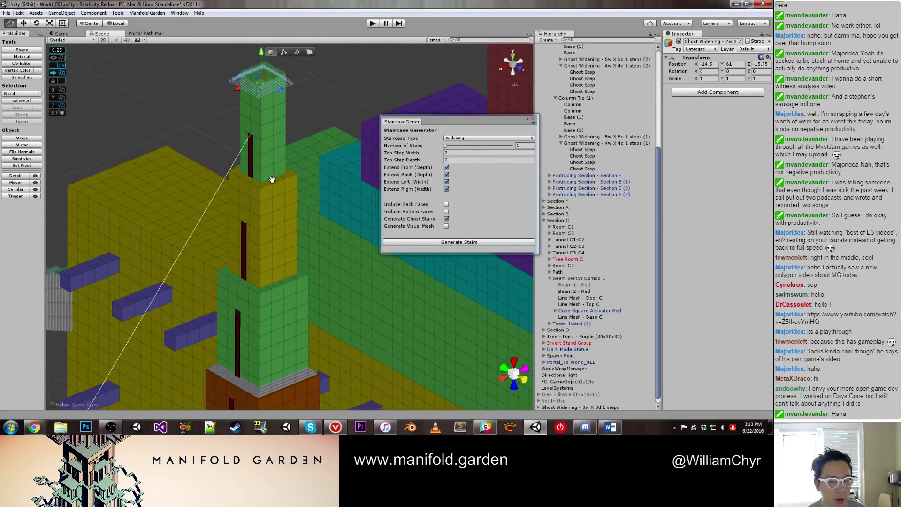
scroll(314, 242, up, 3)
middle_drag(313, 243, 300, 246)
Step: Lower the ghost stairs onto the yellow section's top at Y 54
drag(289, 185, 305, 322)
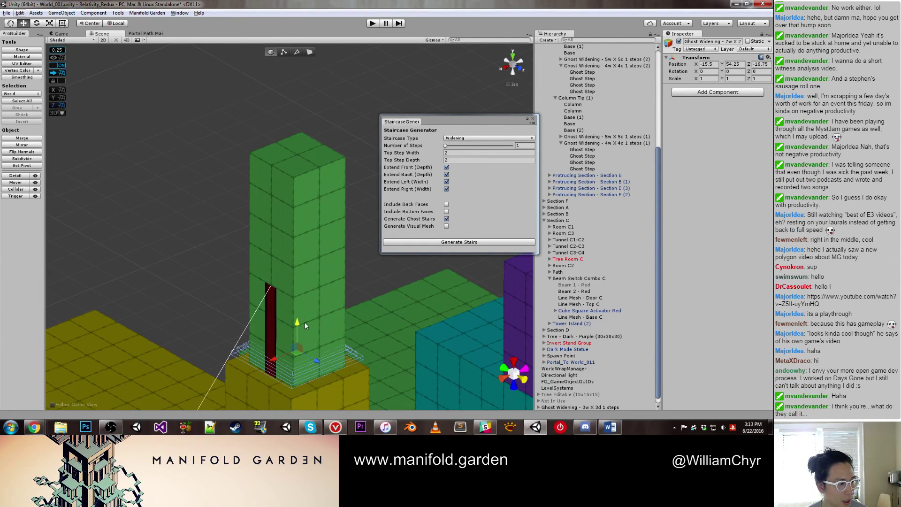
scroll(302, 315, up, 3)
middle_drag(302, 315, 297, 179)
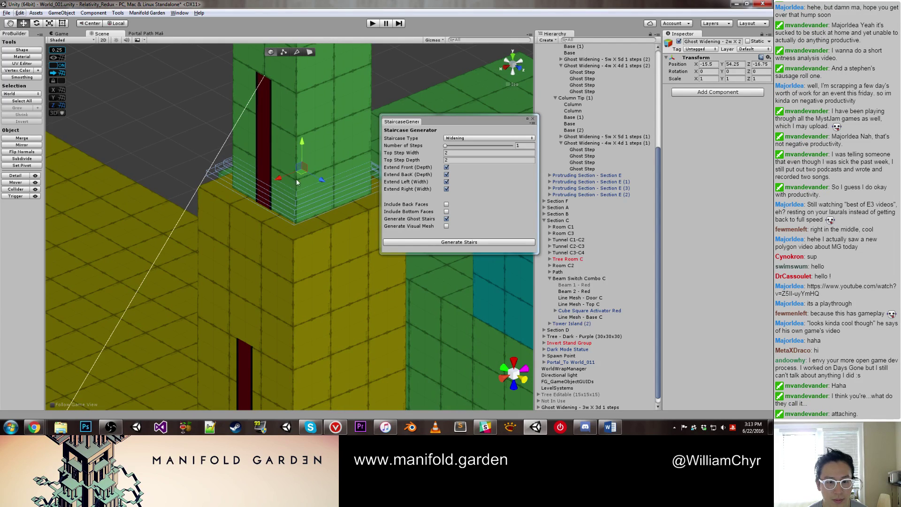
drag(303, 141, 303, 152)
middle_drag(303, 152, 296, 183)
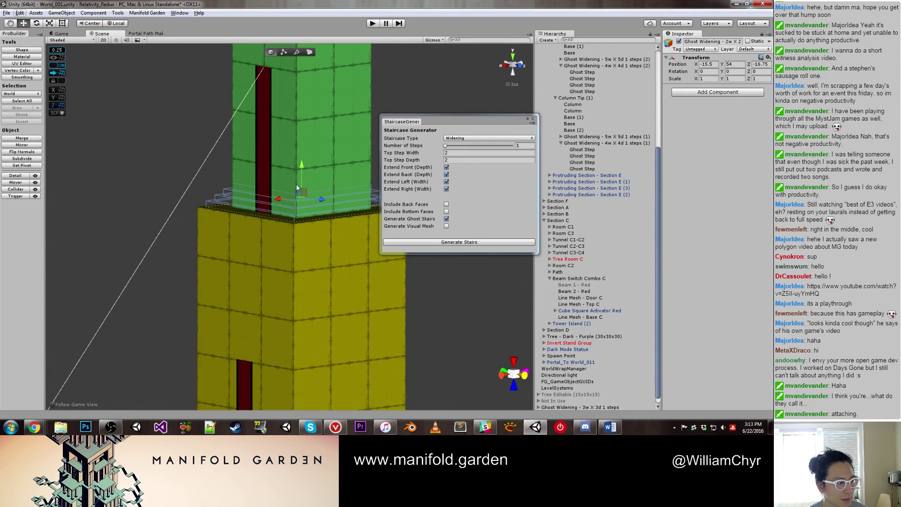
scroll(295, 195, down, 5)
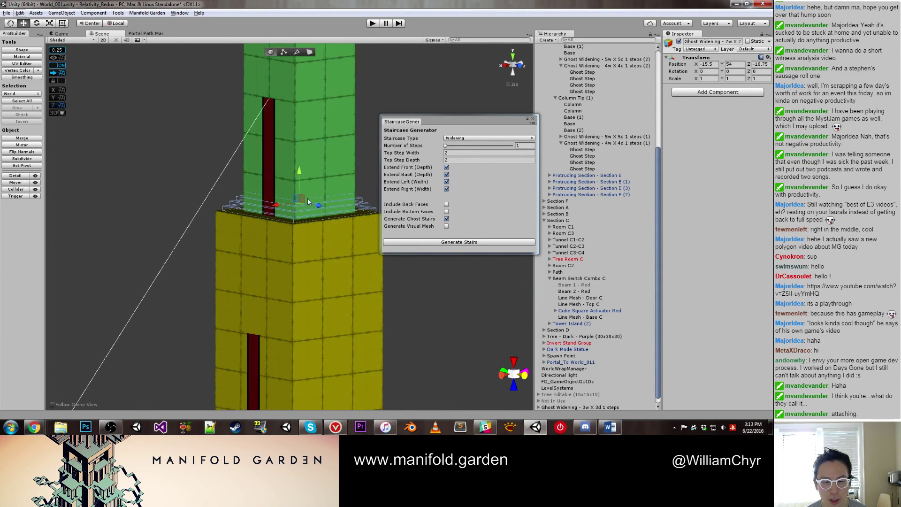
scroll(641, 354, down, 1)
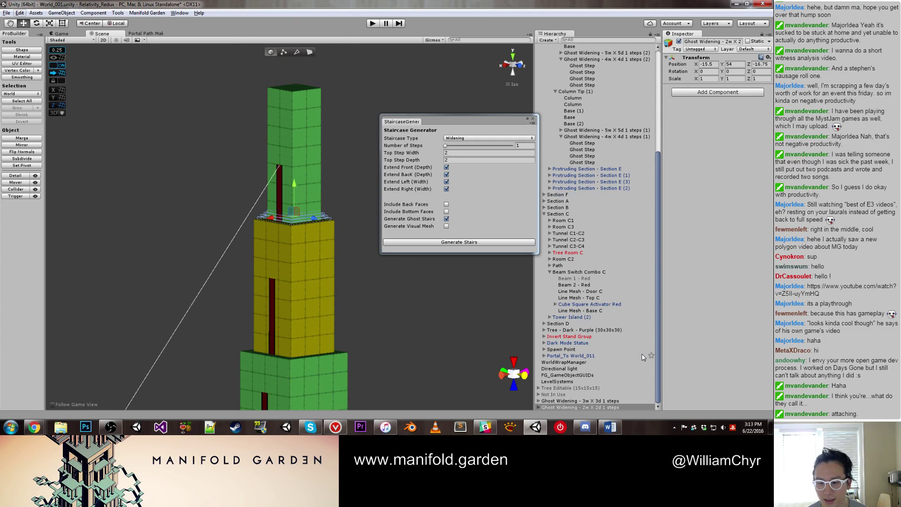
Step: Move the 2w X 2d and 3w X 3d Ghost Widening stairs into Column Tip (1)
ctrl+click(615, 401)
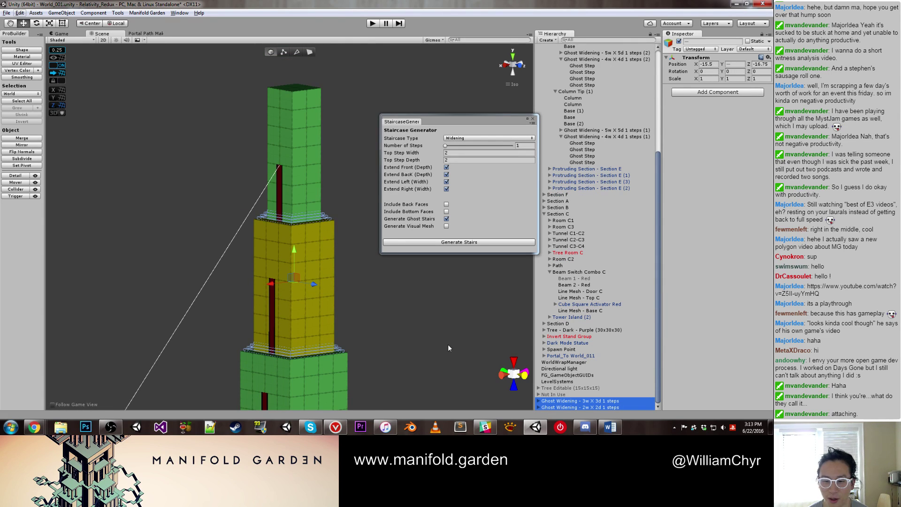
click(590, 400)
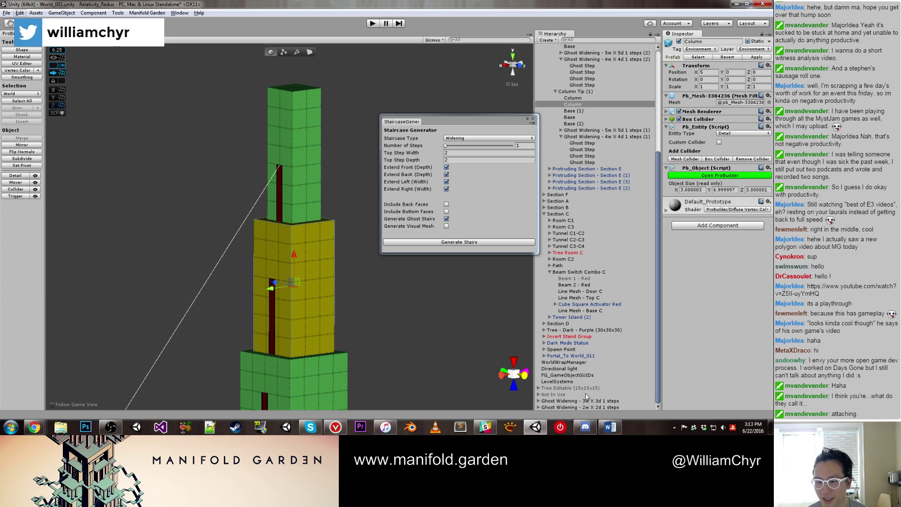
ctrl+click(594, 408)
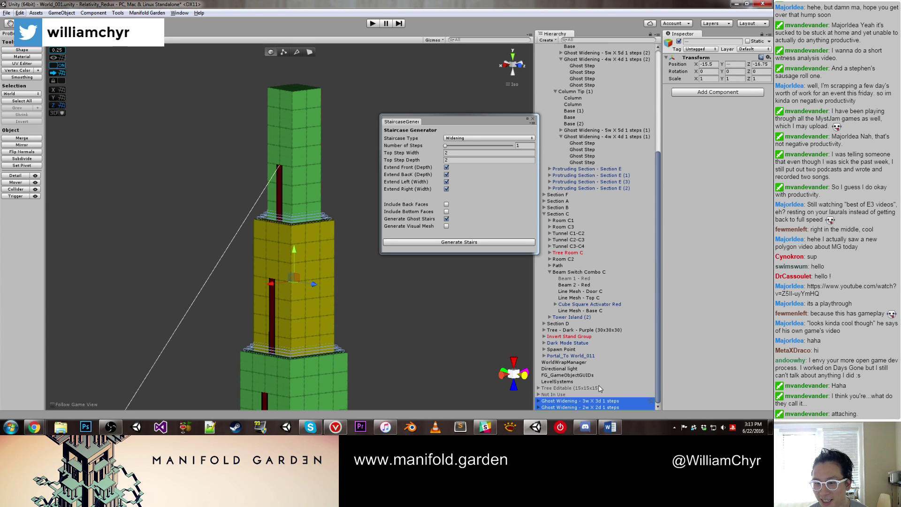
drag(600, 388, 607, 129)
Step: Place 2w X 2d above 3w X 3d, then select the red line mesh in the scene
click(561, 151)
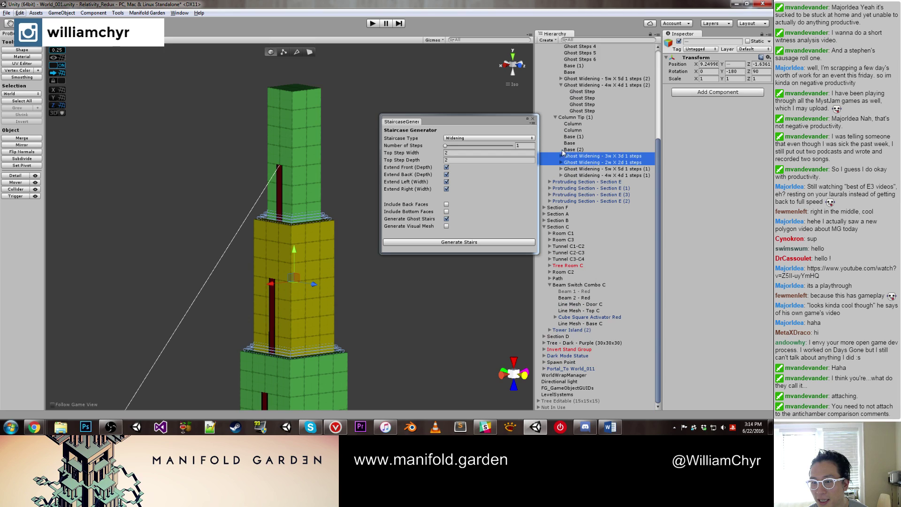
click(595, 163)
mouse_move(598, 165)
mouse_down()
mouse_move(605, 155)
mouse_move(609, 171)
mouse_up()
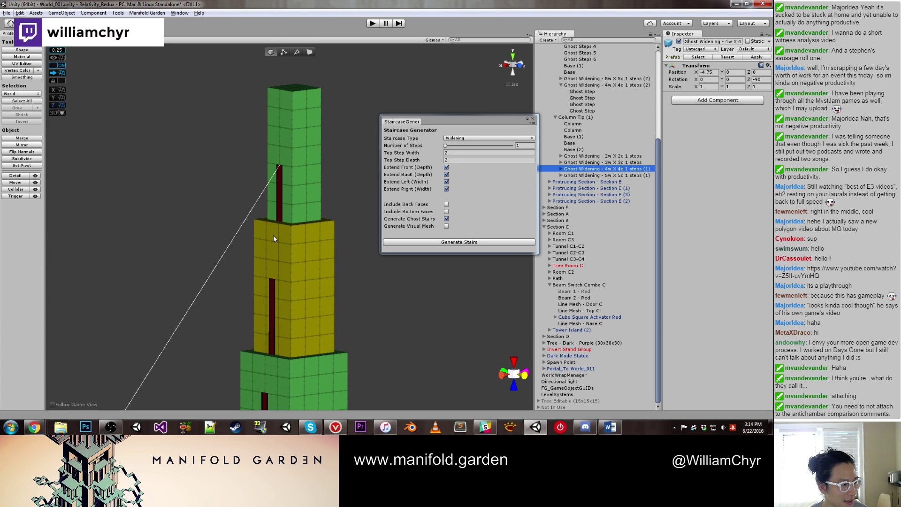
click(278, 190)
scroll(364, 192, down, 3)
alt+drag(364, 192, 350, 245)
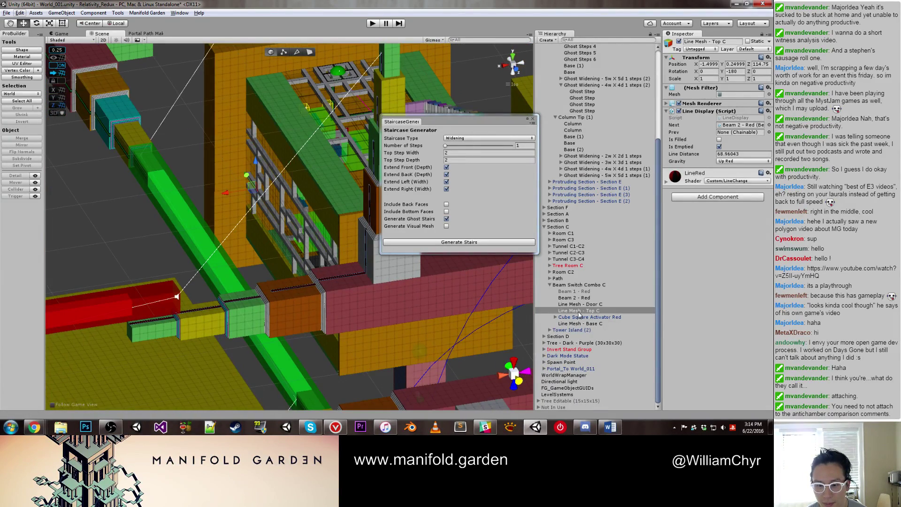
Step: Delete Line Mesh - Top C and close the staircase generator window
right_click(581, 314)
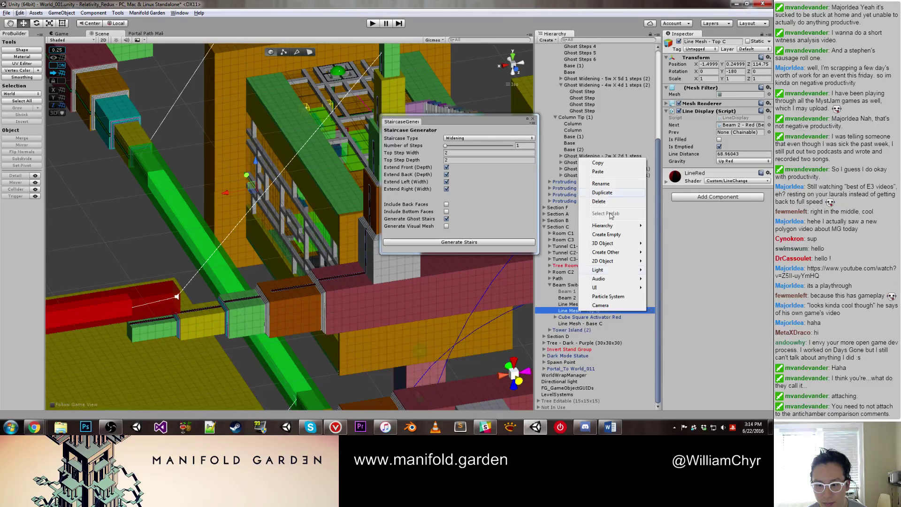
click(598, 201)
alt+drag(282, 235, 183, 256)
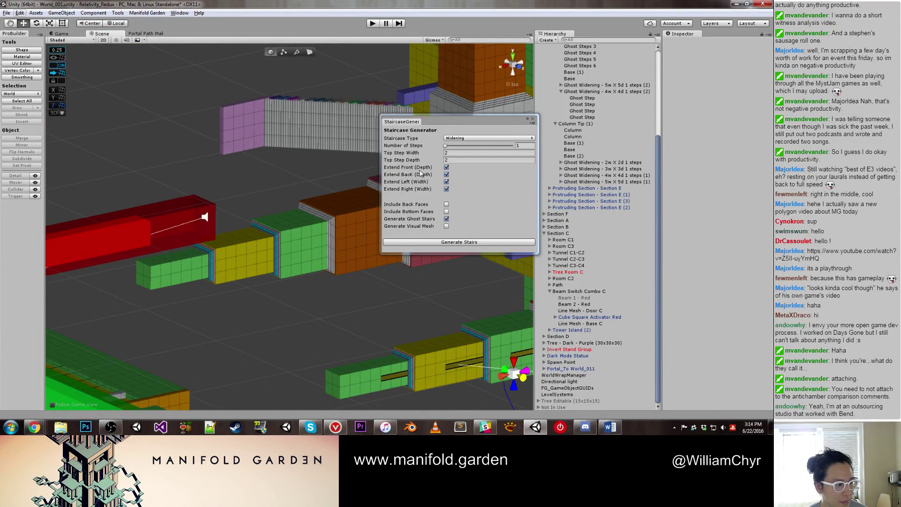
key(Escape)
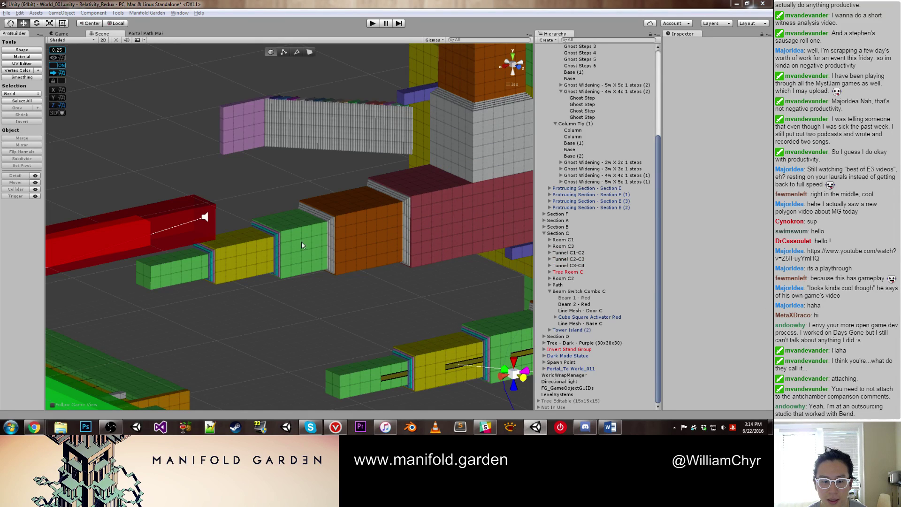
Step: Delete Ghost Steps 1–6 from the Hierarchy
click(274, 246)
scroll(625, 74, up, 3)
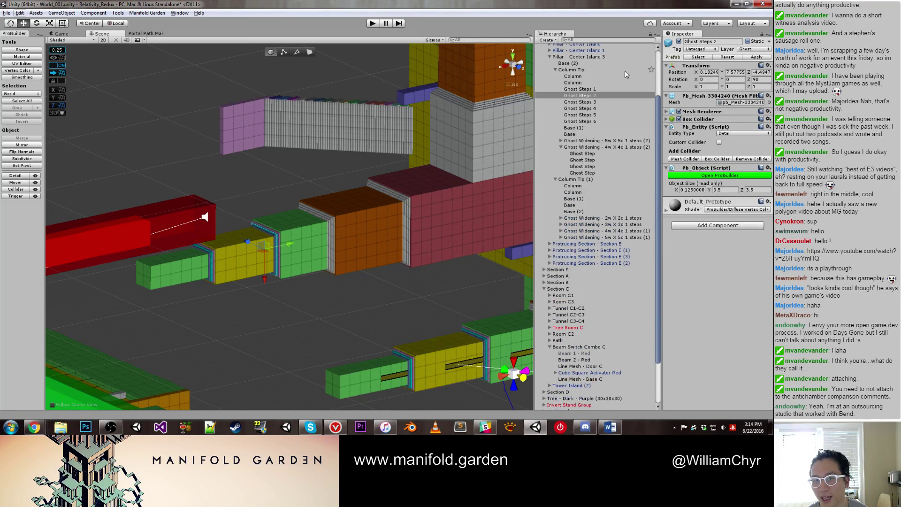
click(601, 89)
shift+click(594, 122)
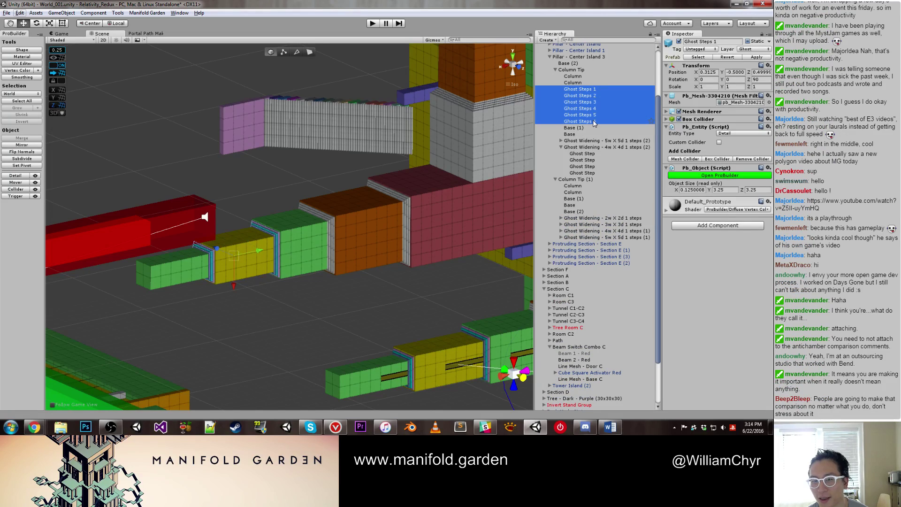
right_click(595, 122)
click(610, 163)
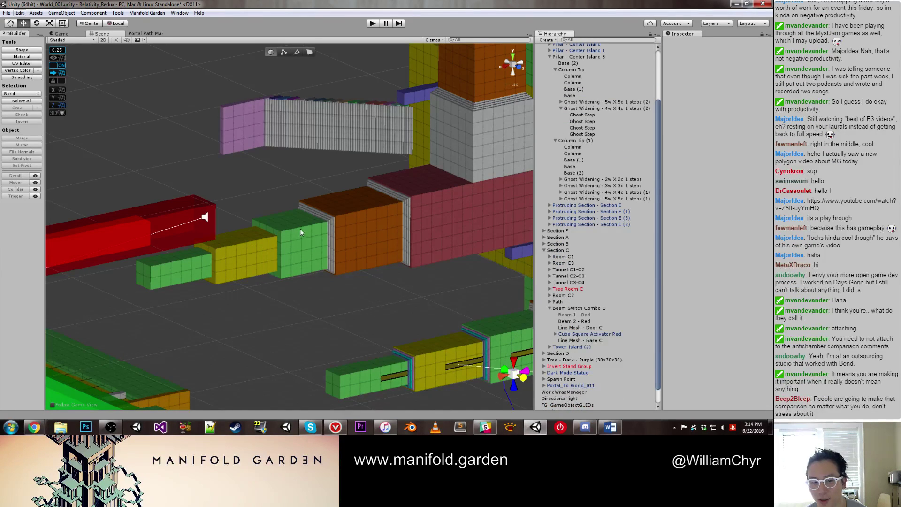
scroll(305, 234, up, 3)
click(363, 214)
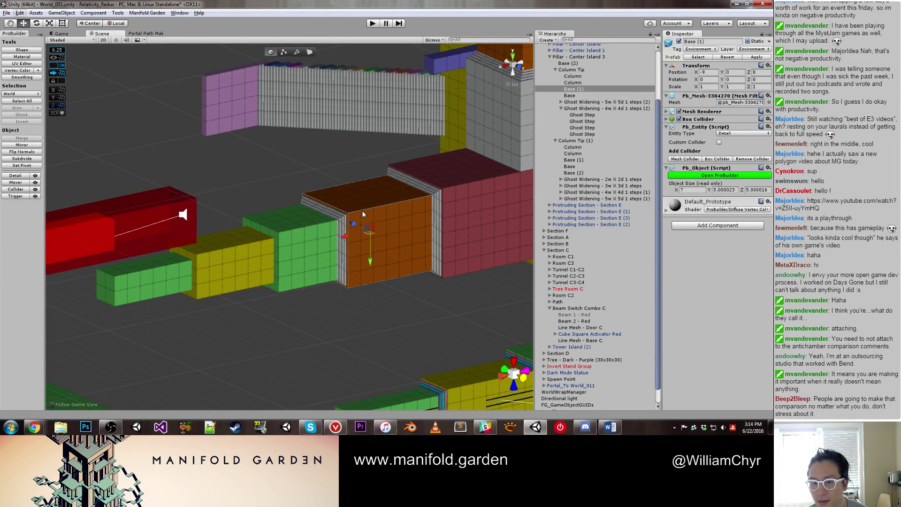
click(309, 232)
key(f)
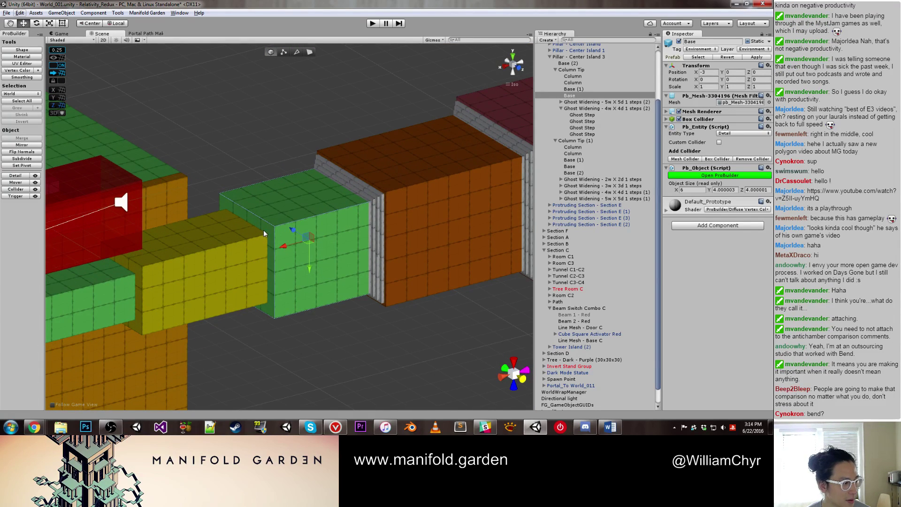
key(g)
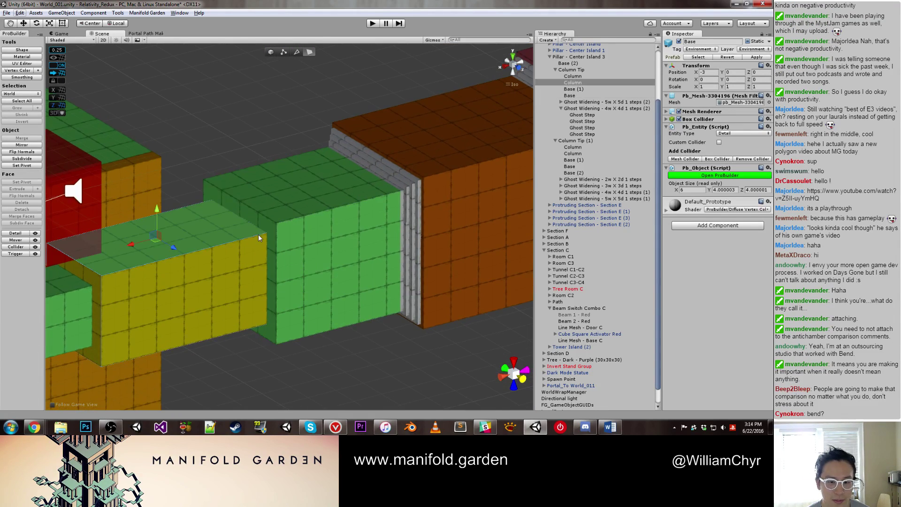
click(259, 233)
drag(214, 269, 185, 277)
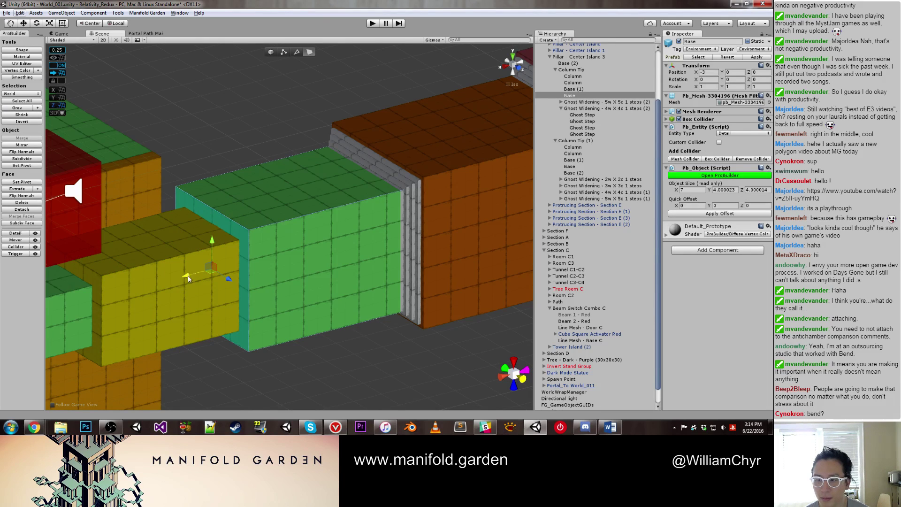
key(g)
key(ctrl+j)
key(f)
click(395, 169)
key(f)
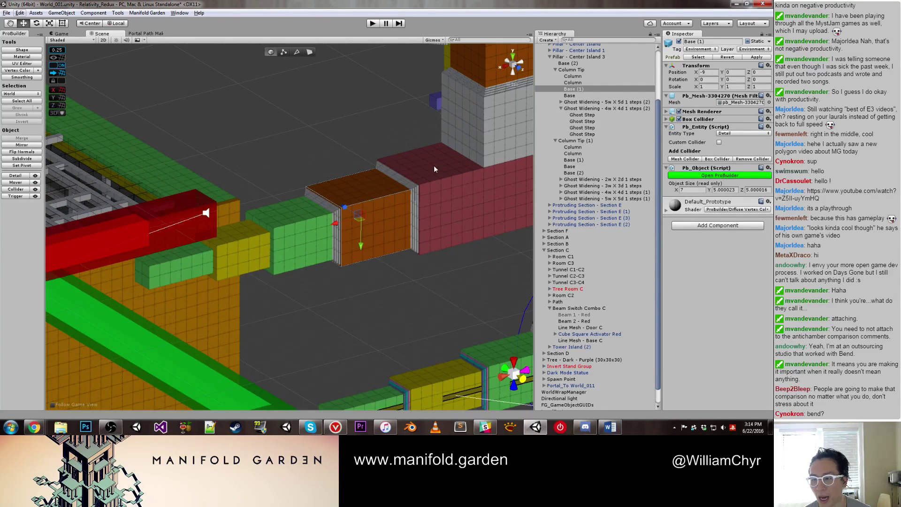
click(297, 223)
click(267, 237)
key(f)
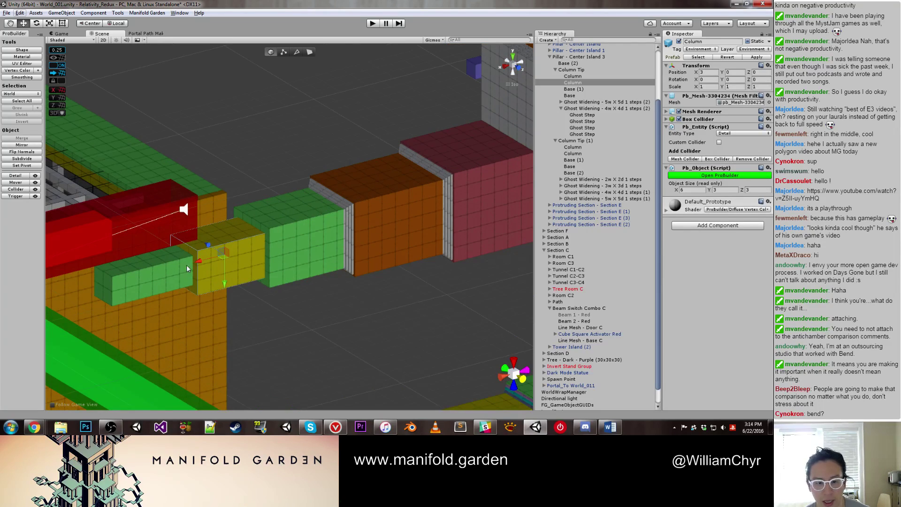
mouse_move(195, 266)
mouse_down()
mouse_move(148, 280)
mouse_move(179, 268)
mouse_up()
key(g)
key(f)
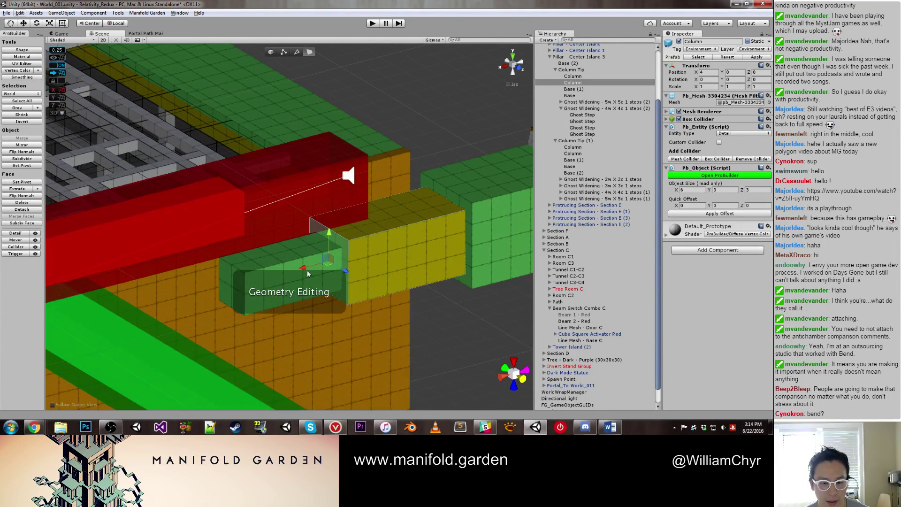
key(g)
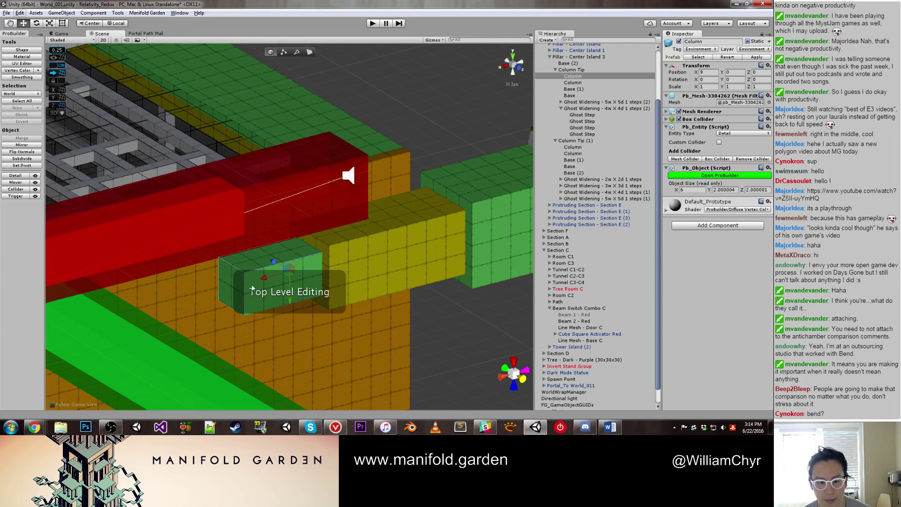
click(218, 305)
mouse_move(219, 305)
mouse_down()
mouse_move(197, 313)
mouse_move(224, 303)
mouse_up()
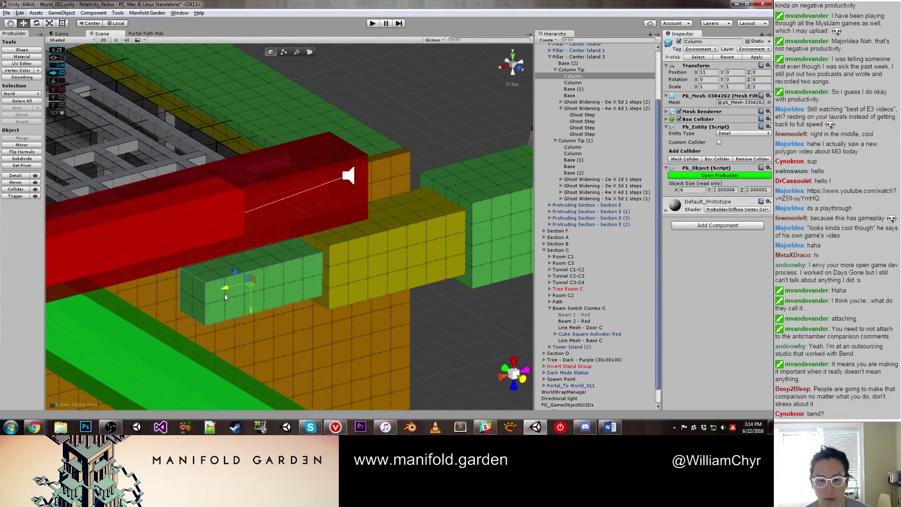
key(g)
click(171, 302)
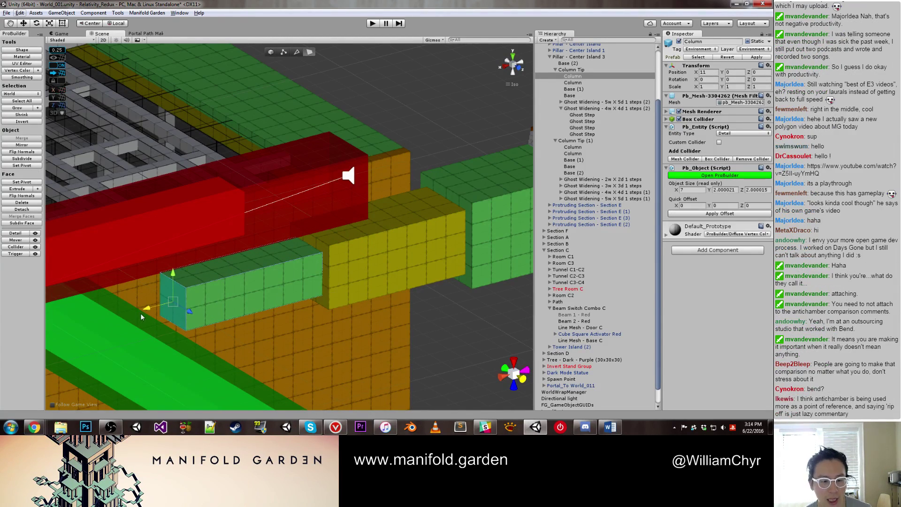
key(g)
key(ctrl+j)
alt+drag(153, 309, 264, 254)
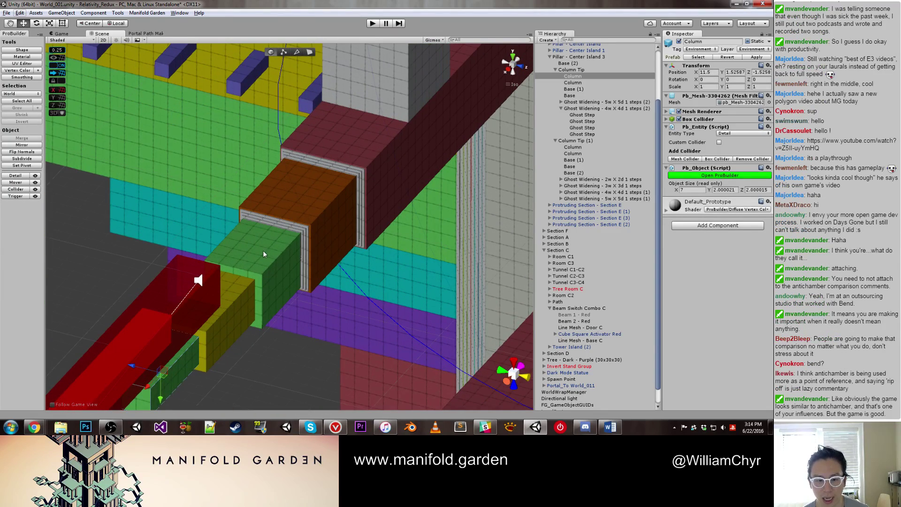
click(274, 243)
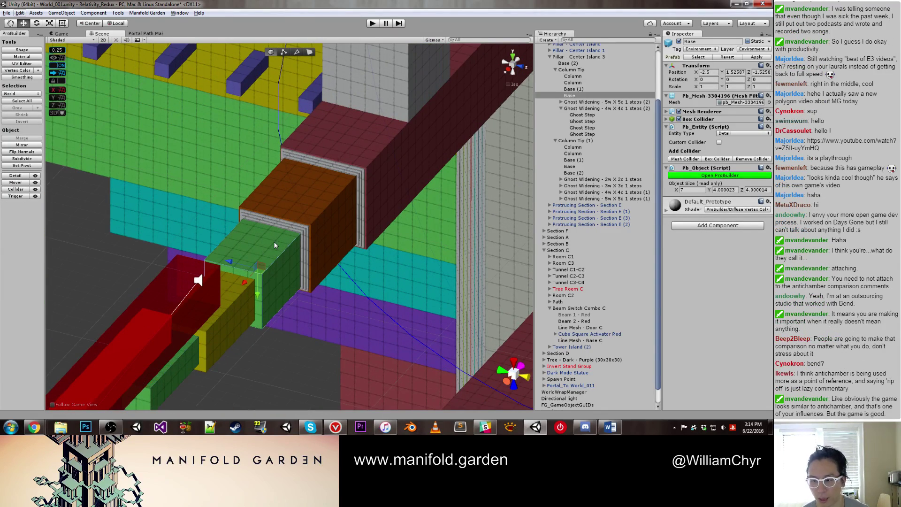
click(218, 337)
click(178, 353)
alt+drag(178, 353, 117, 363)
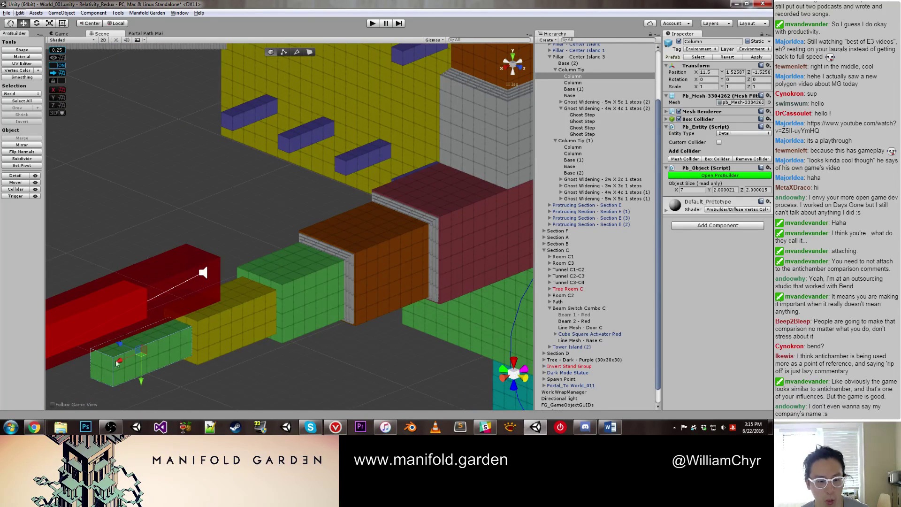
click(215, 325)
click(331, 281)
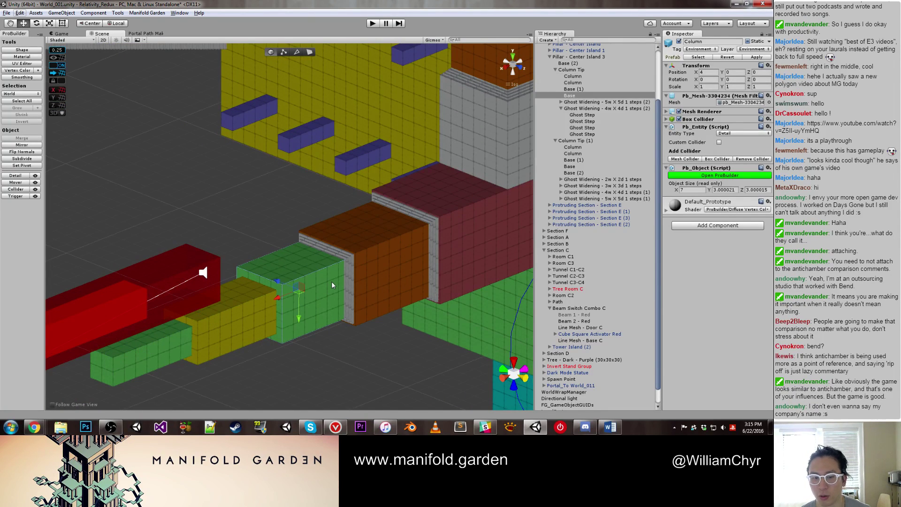
click(401, 261)
scroll(399, 259, down, 2)
alt+drag(399, 259, 389, 205)
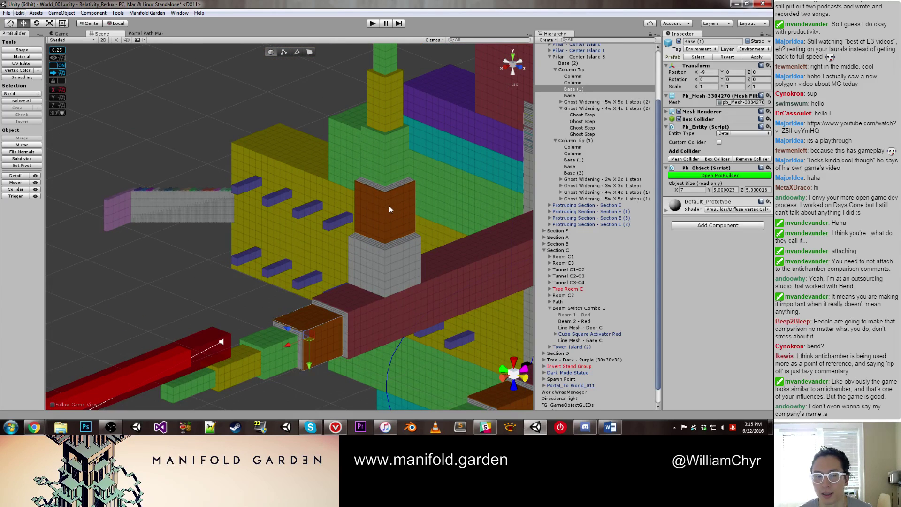
click(390, 203)
alt+drag(391, 162, 390, 216)
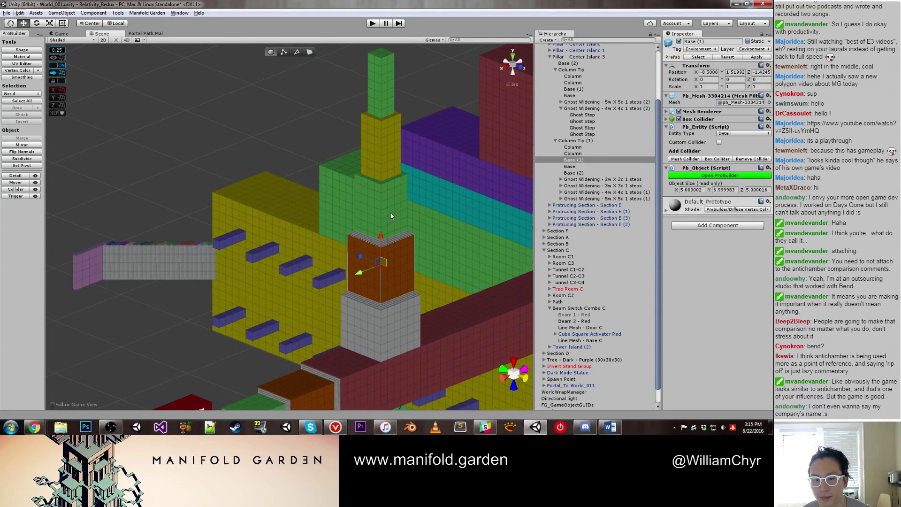
click(393, 209)
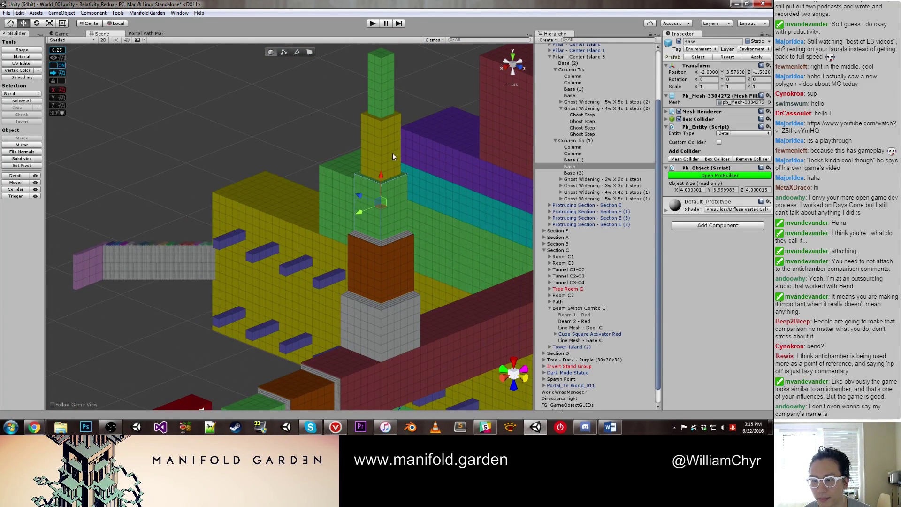
click(572, 146)
Step: Duplicate the 2w X 2d ghost widening step and slide it down the left building's orange wall
click(612, 181)
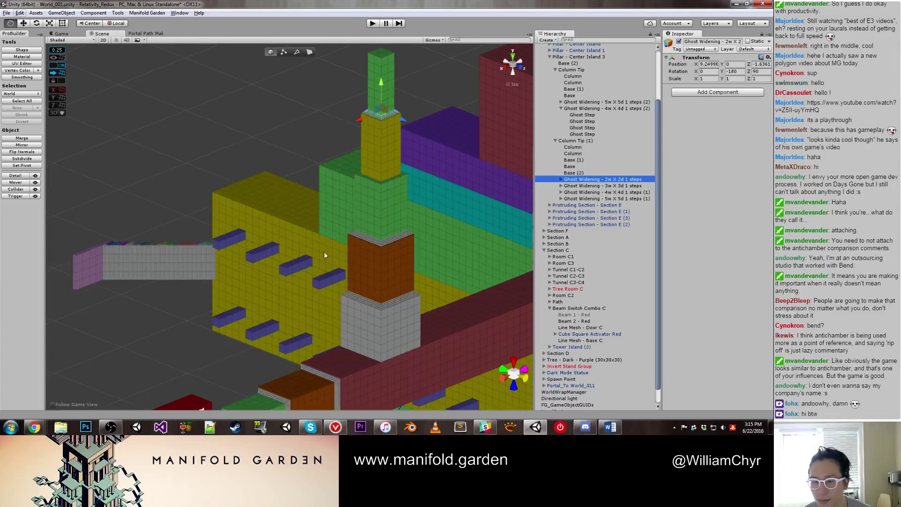
middle_drag(324, 251, 359, 238)
scroll(359, 234, down, 4)
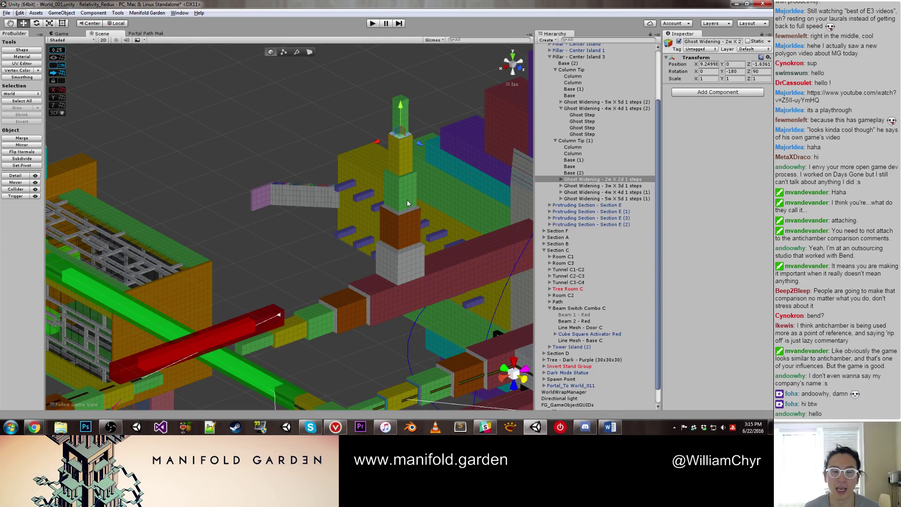
middle_drag(407, 203, 363, 178)
key(ctrl+d)
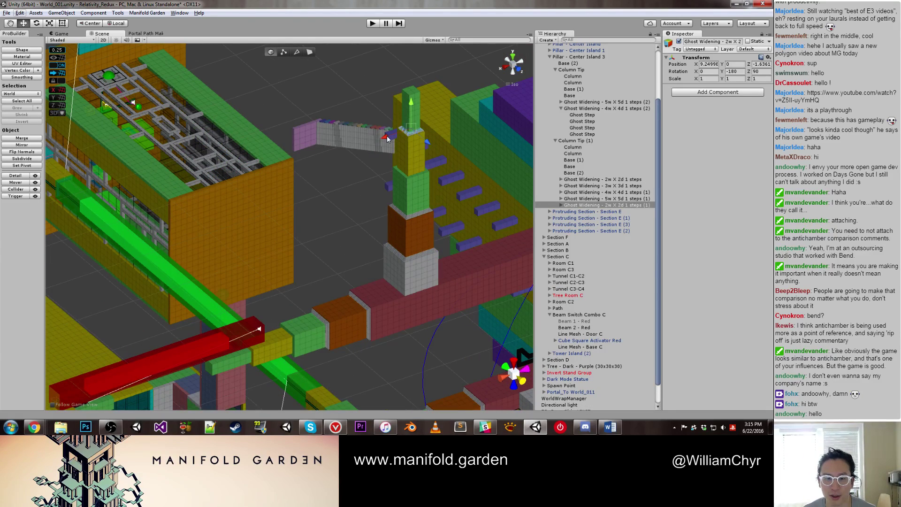
drag(387, 139, 271, 156)
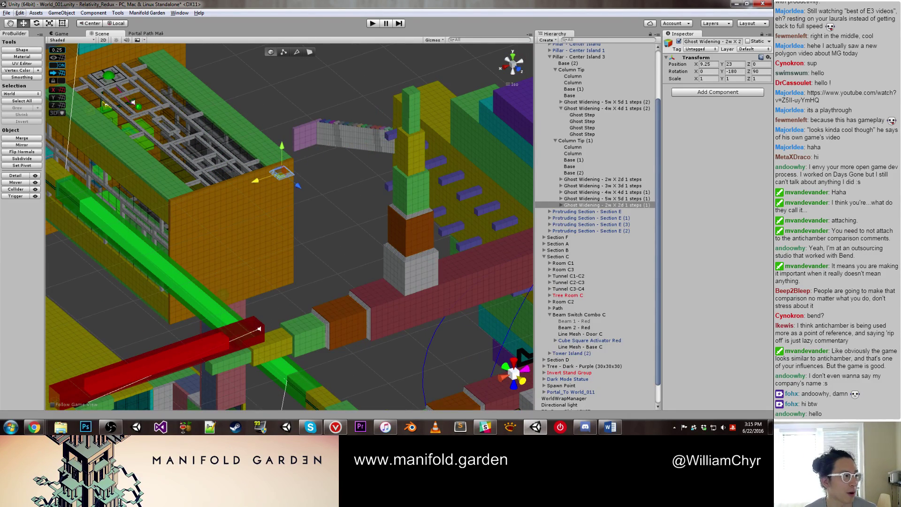
scroll(306, 162, up, 5)
drag(280, 121, 280, 293)
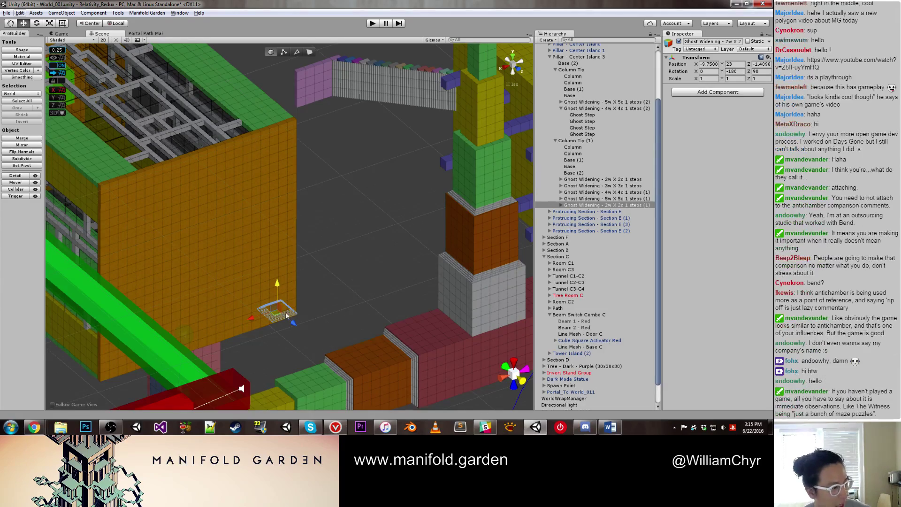
Step: Move the 2w X 2d copy to the red beam's end
scroll(237, 321, up, 3)
middle_drag(234, 324, 221, 357)
scroll(264, 223, down, 5)
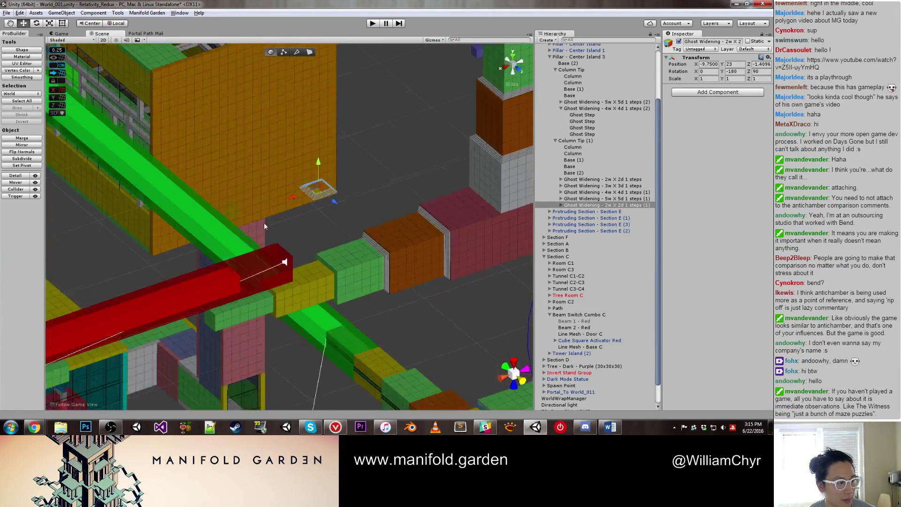
alt+drag(264, 222, 264, 261)
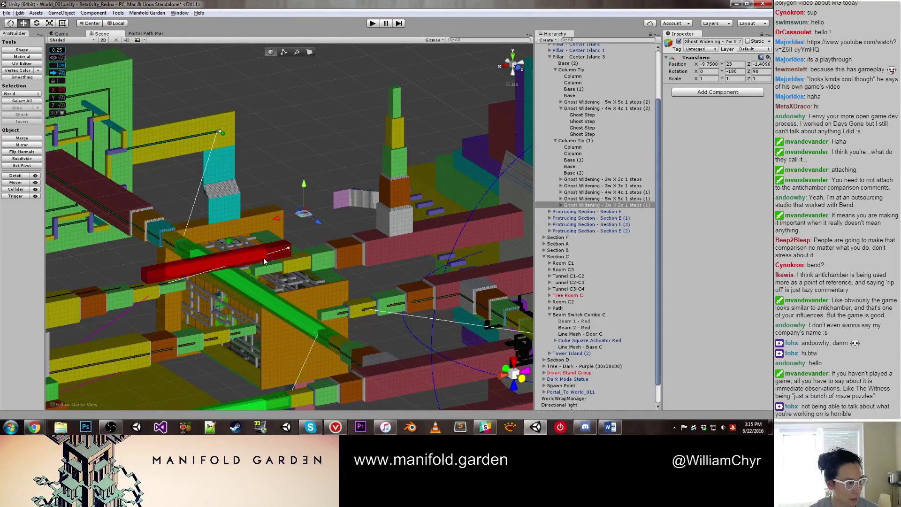
drag(306, 182, 288, 245)
key(f)
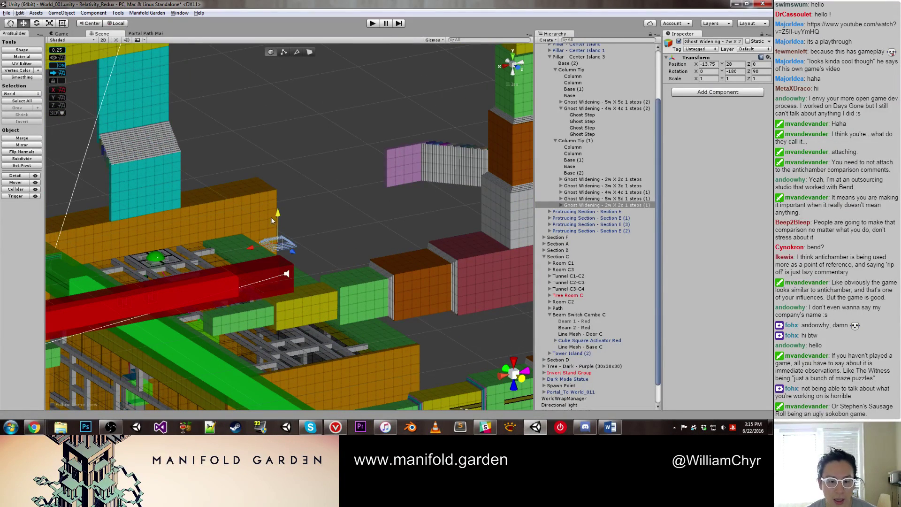
Step: Turn the 2w X 2d copy upright at height 30 against the red beam and parent it under Column Tip
key(e)
drag(271, 217, 211, 396)
scroll(284, 242, up, 1)
scroll(284, 242, up, 2)
key(w)
scroll(271, 315, up, 1)
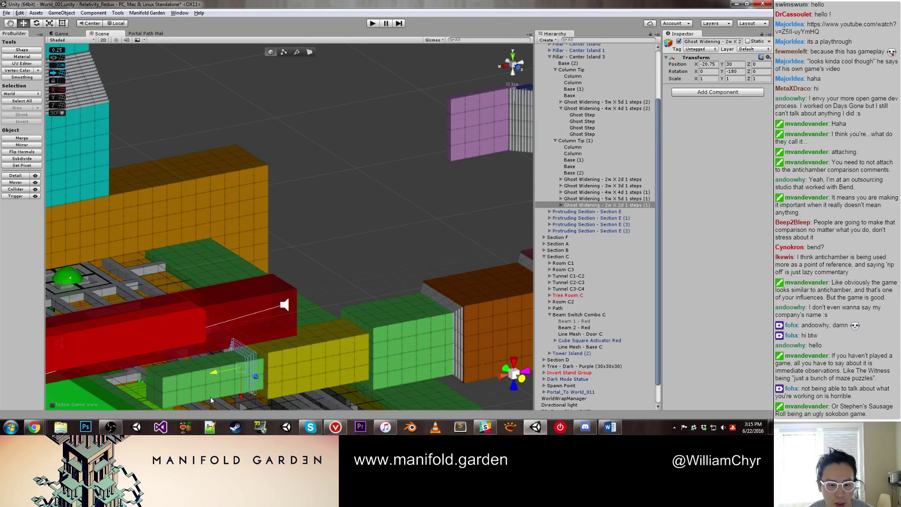
scroll(210, 396, up, 2)
middle_drag(210, 396, 272, 254)
drag(271, 254, 272, 286)
scroll(277, 259, up, 3)
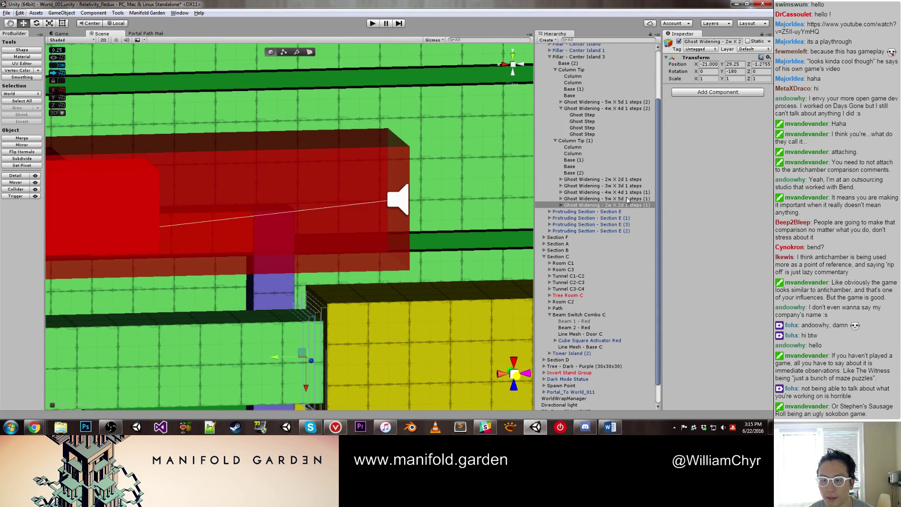
drag(626, 207, 625, 99)
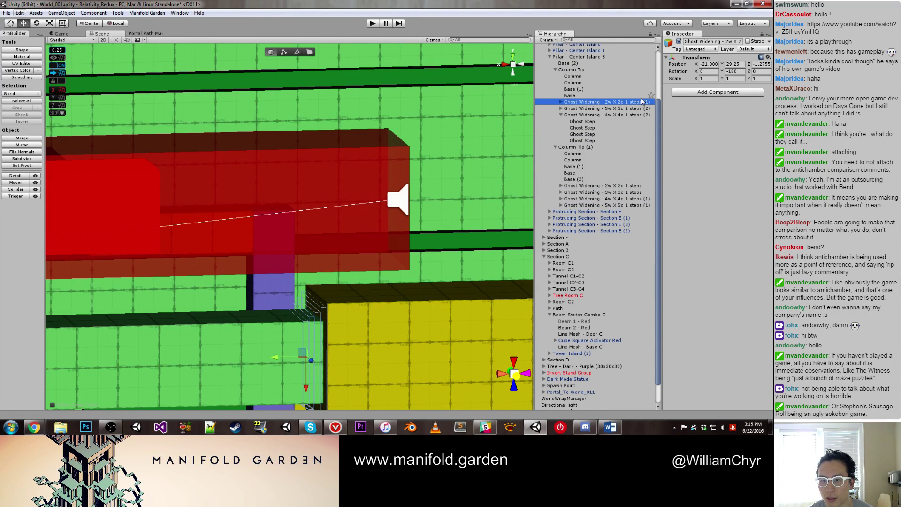
Step: Duplicate the 3w X 3d ghost widening step, move it left of the tower and rotate it upright
double_click(625, 194)
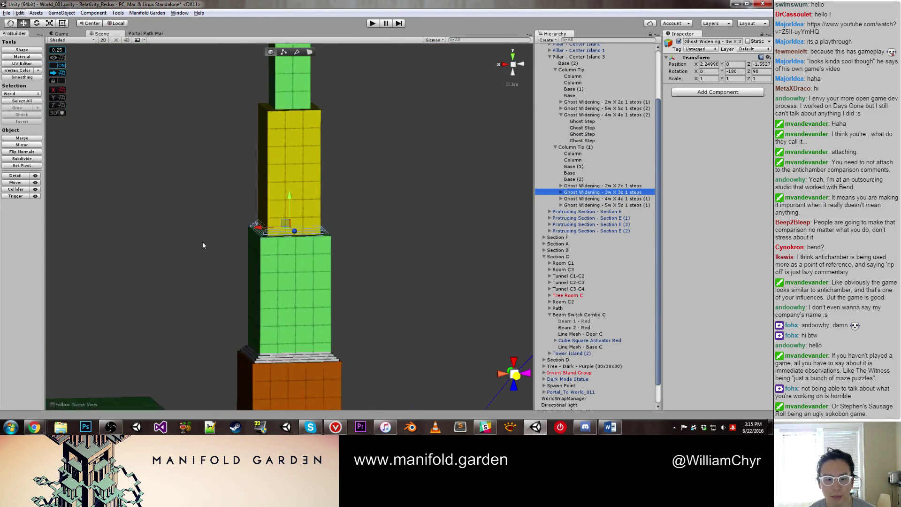
scroll(202, 241, down, 5)
alt+drag(203, 251, 239, 258)
key(ctrl+d)
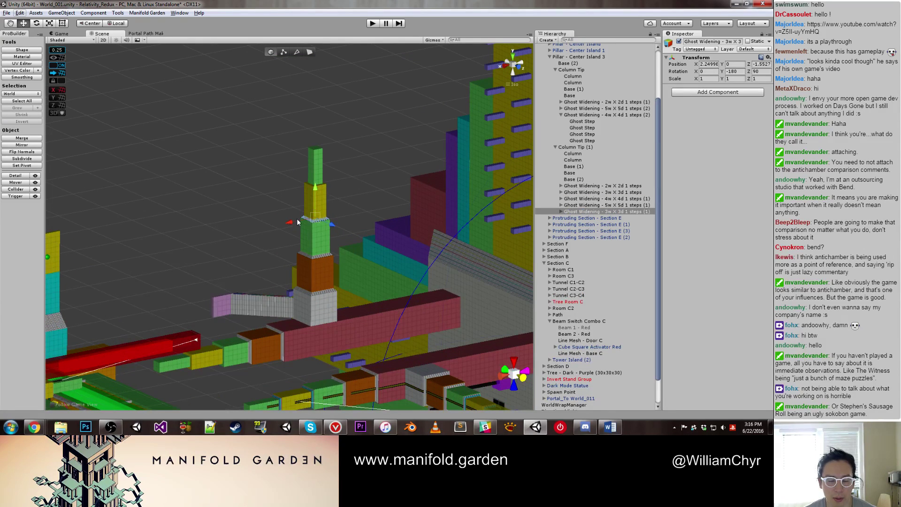
drag(300, 222, 189, 246)
key(e)
drag(187, 216, 160, 403)
key(w)
scroll(169, 272, up, 2)
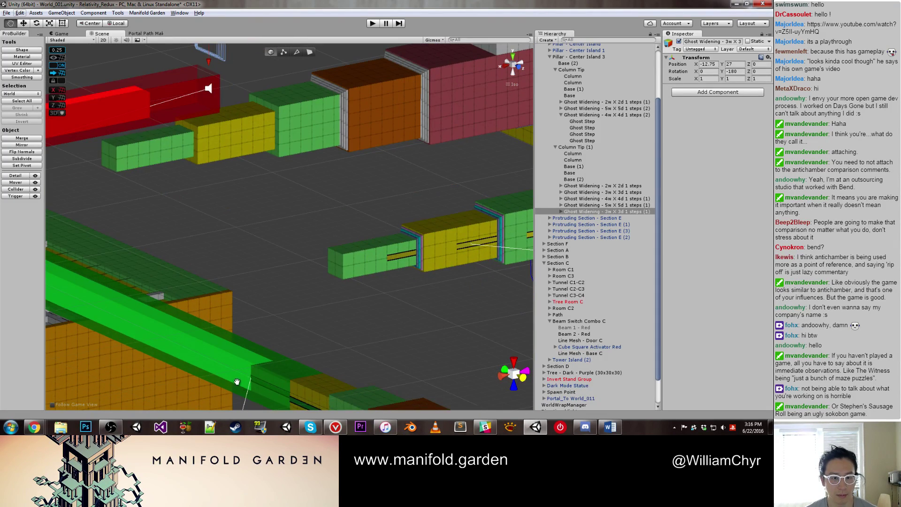
Step: Place the 3w X 3d copy between the yellow and green beam blocks
key(f)
drag(259, 228, 326, 334)
scroll(326, 334, up, 3)
scroll(305, 329, down, 3)
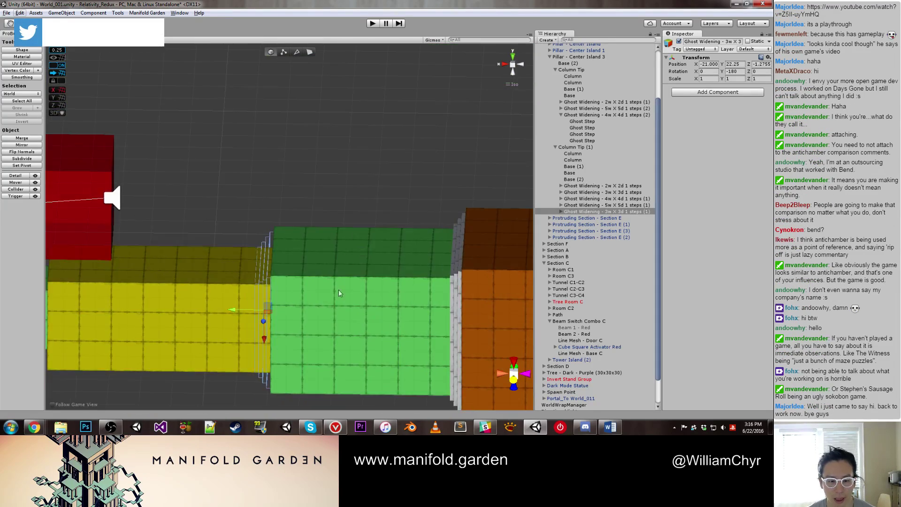
alt+drag(339, 289, 308, 259)
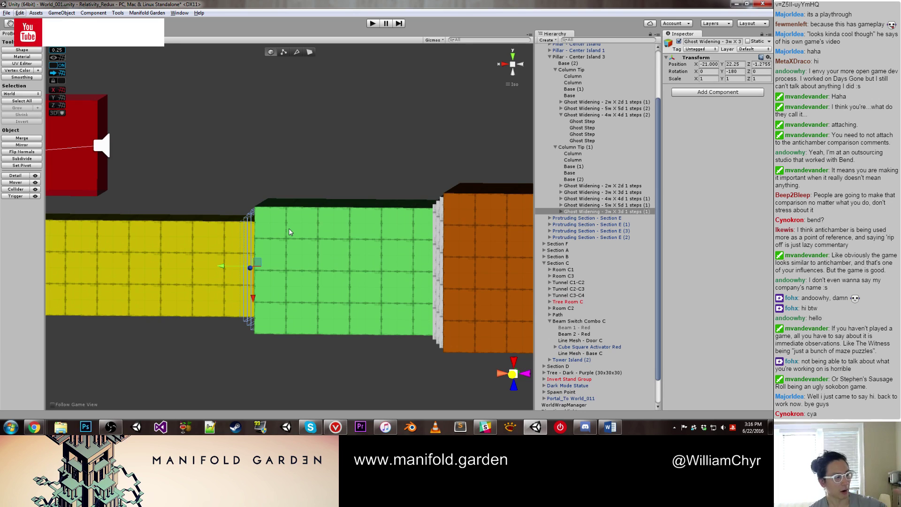
click(263, 141)
alt+drag(261, 147, 258, 310)
Step: Deactivate the three Ghost Widening steps under Column Tip
click(257, 310)
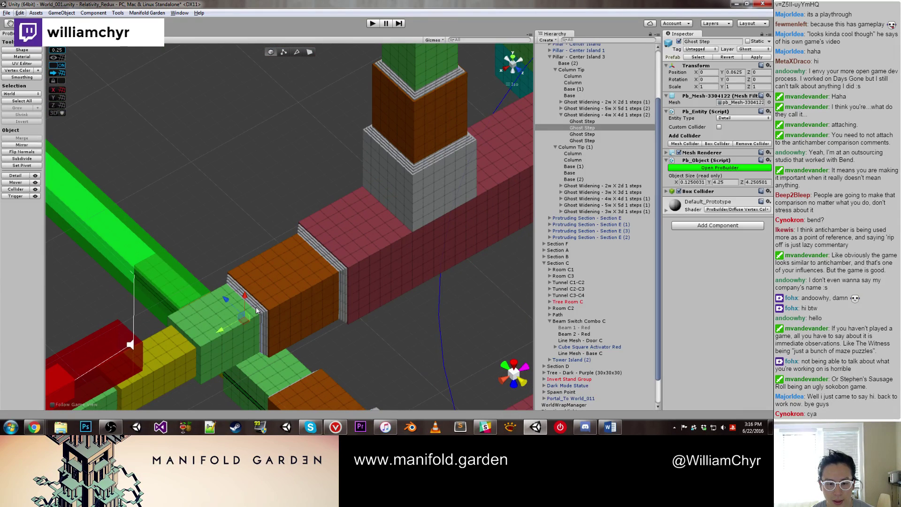
click(561, 116)
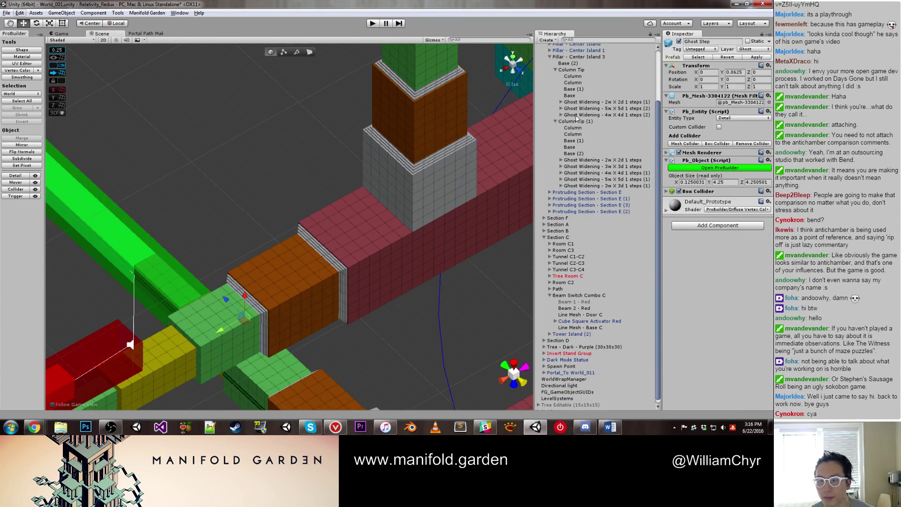
click(577, 115)
shift+click(582, 102)
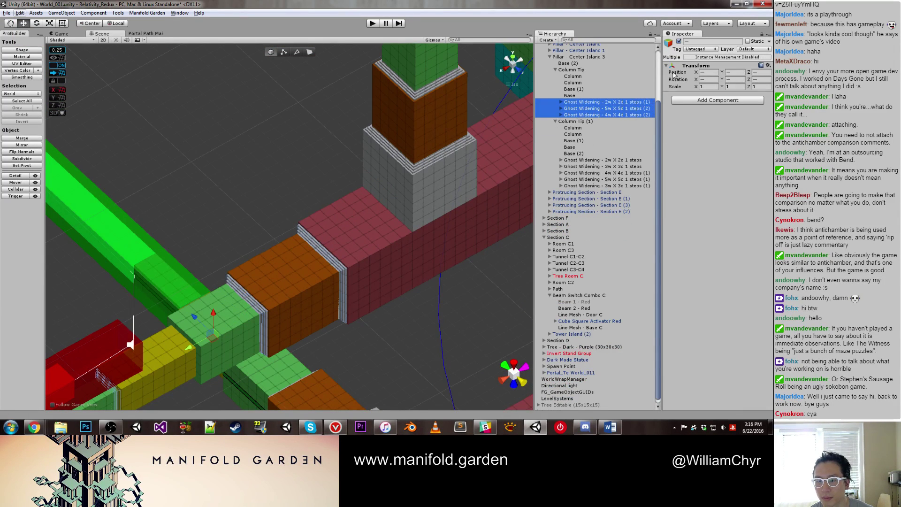
click(679, 41)
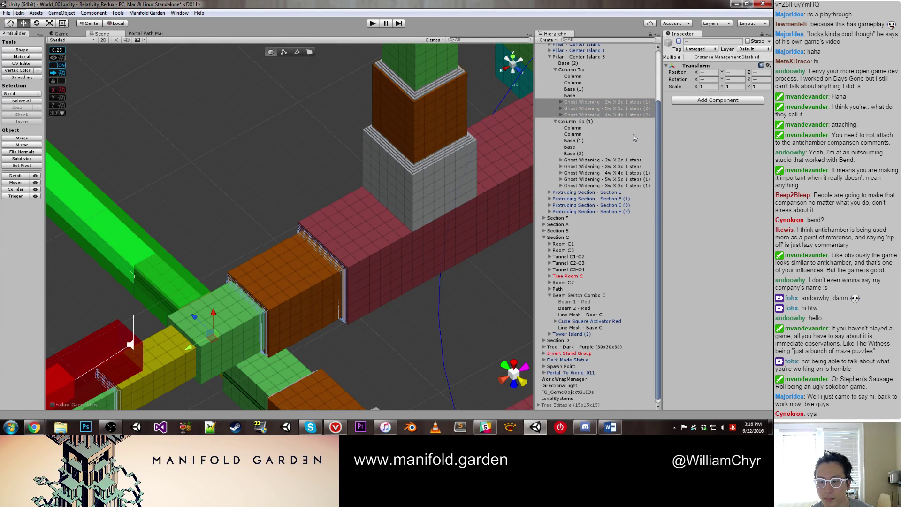
Step: Move the 3w X 3d (1) copy into Column Tip and deactivate it
click(634, 186)
drag(637, 189, 629, 106)
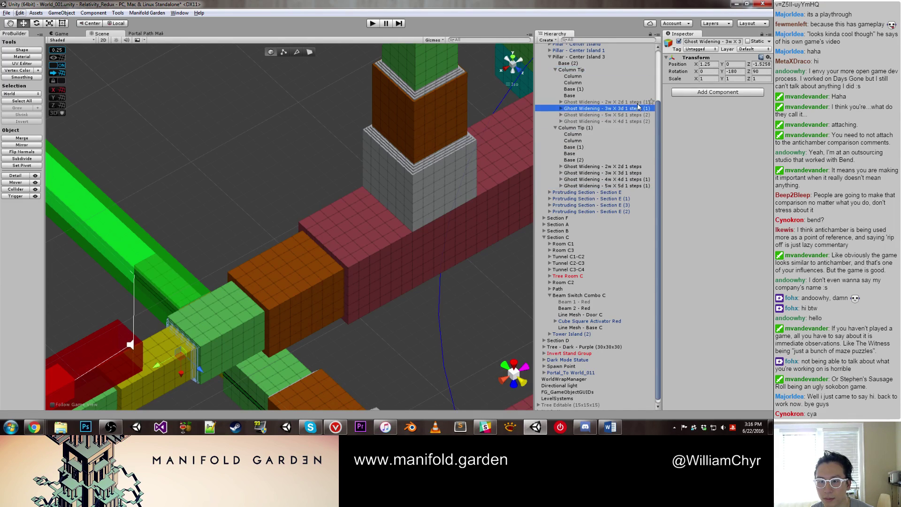
click(679, 41)
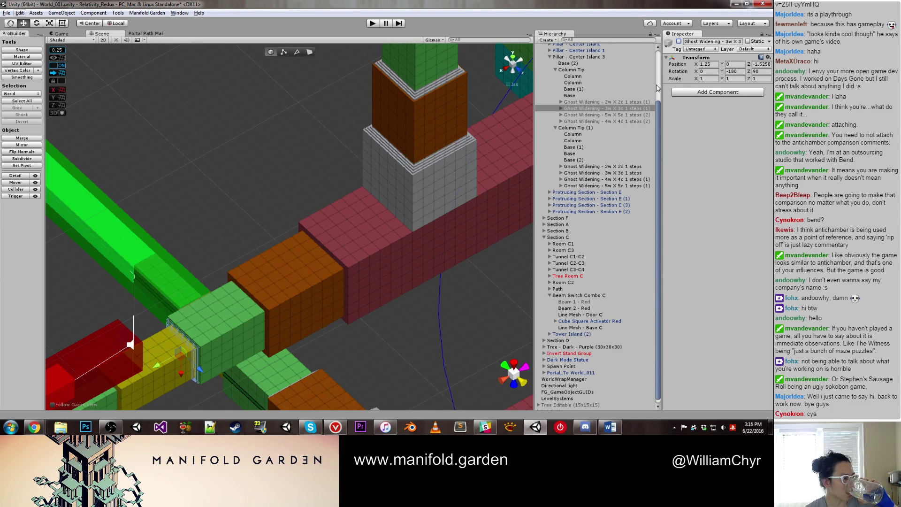
Step: Deactivate the four Ghost Widening steps under Column Tip (1)
click(442, 157)
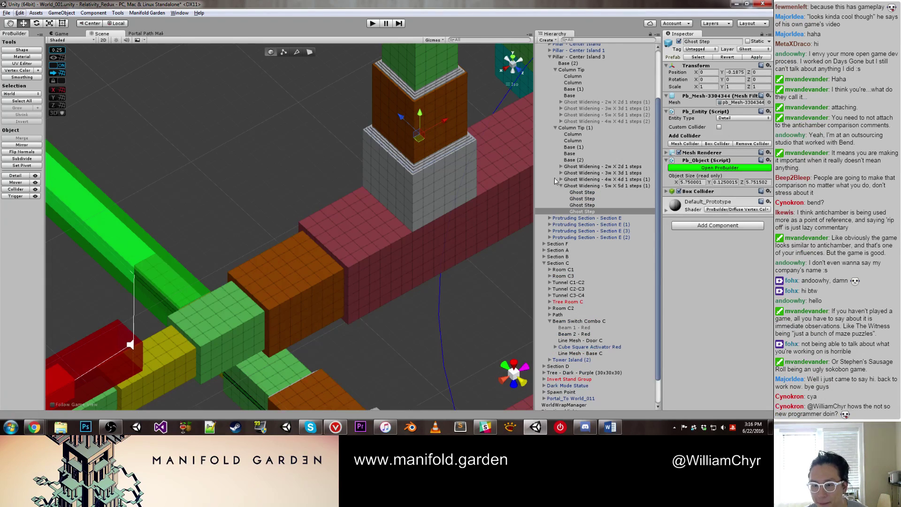
click(582, 212)
key(Left)
key(Left)
shift+click(581, 170)
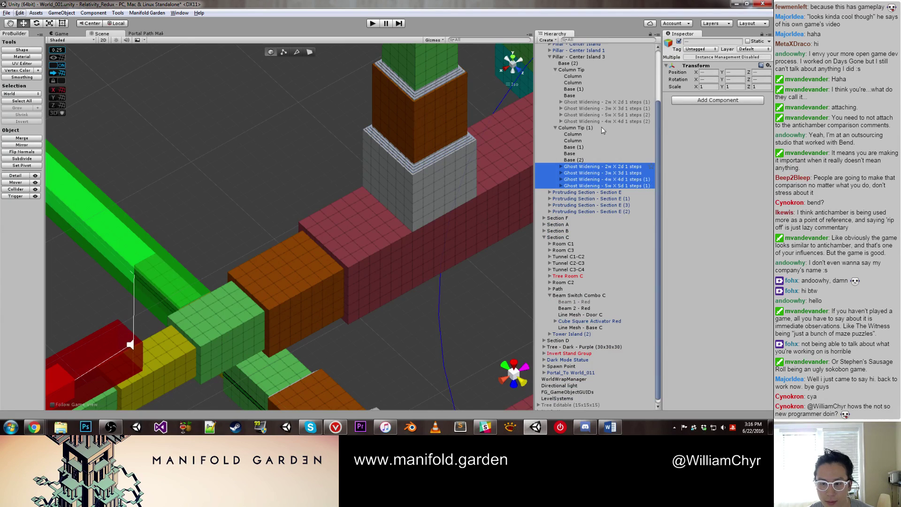
click(678, 42)
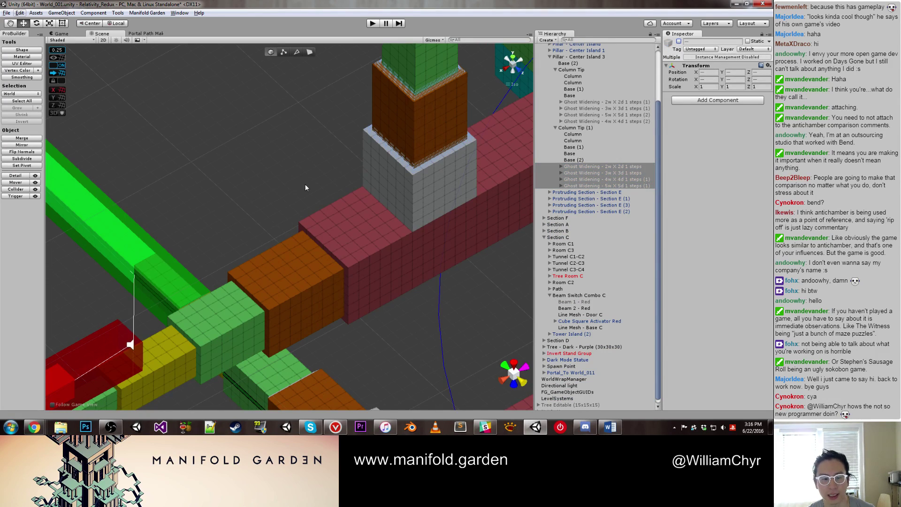
click(283, 192)
middle_drag(284, 192, 241, 280)
Step: Orbit down to the green and yellow pillar and select the green column at its top
scroll(241, 281, down, 10)
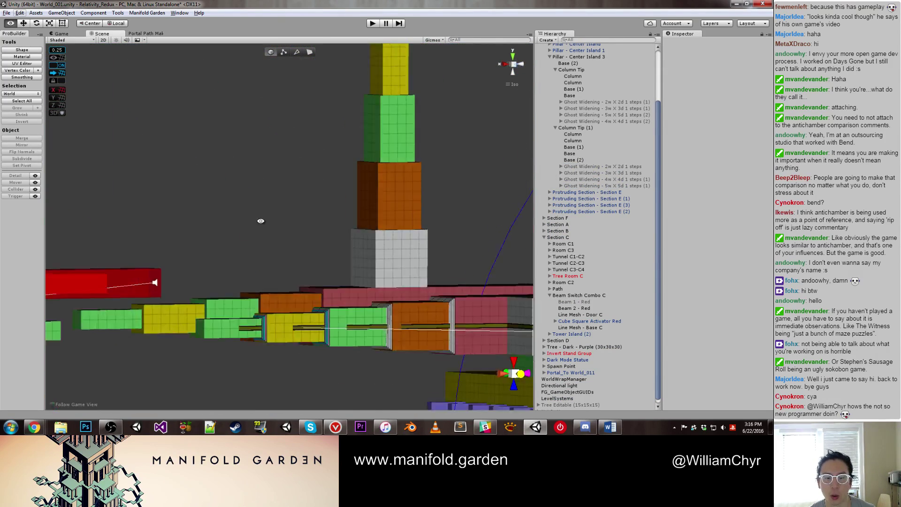
alt+drag(292, 241, 249, 263)
scroll(282, 255, up, 8)
scroll(307, 247, down, 3)
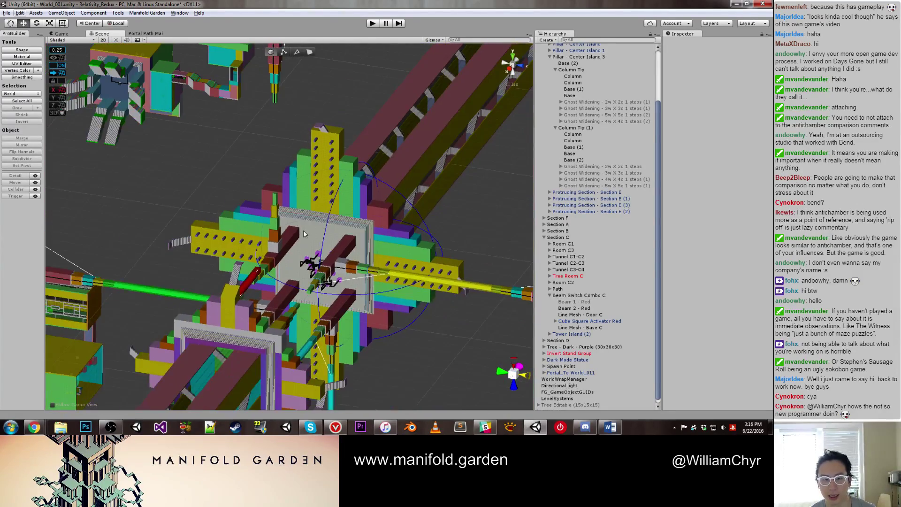
alt+drag(303, 230, 274, 210)
scroll(274, 215, up, 5)
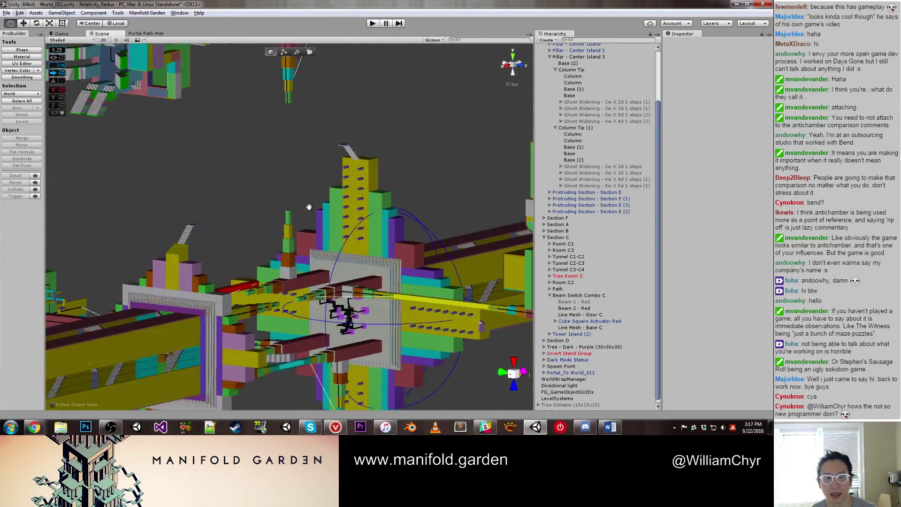
middle_drag(274, 215, 286, 290)
click(285, 273)
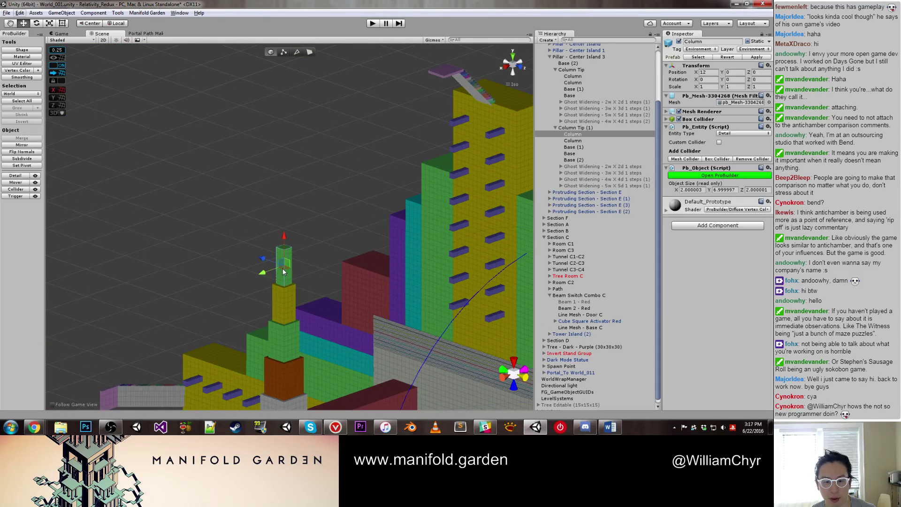
scroll(305, 235, up, 5)
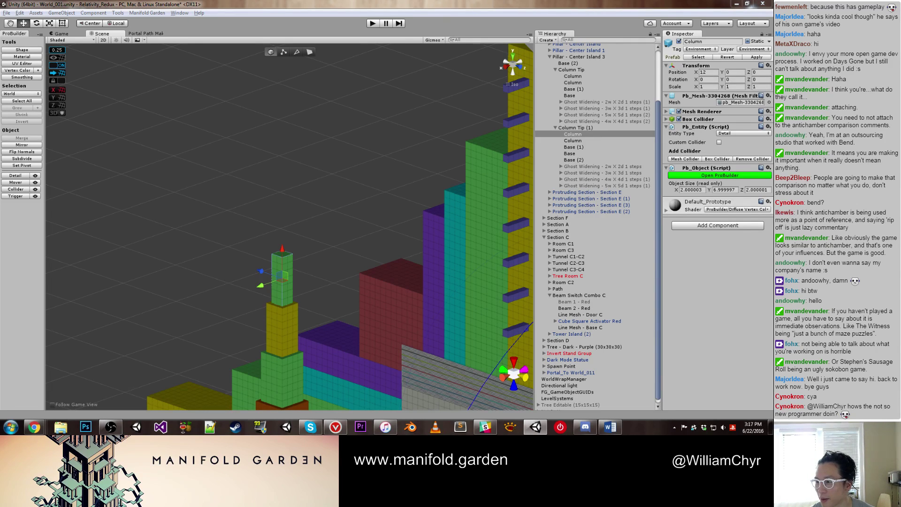
Step: Fly back to the yellow tower, select the green Column object and frame it
click(331, 170)
right_drag(331, 170, 559, 66)
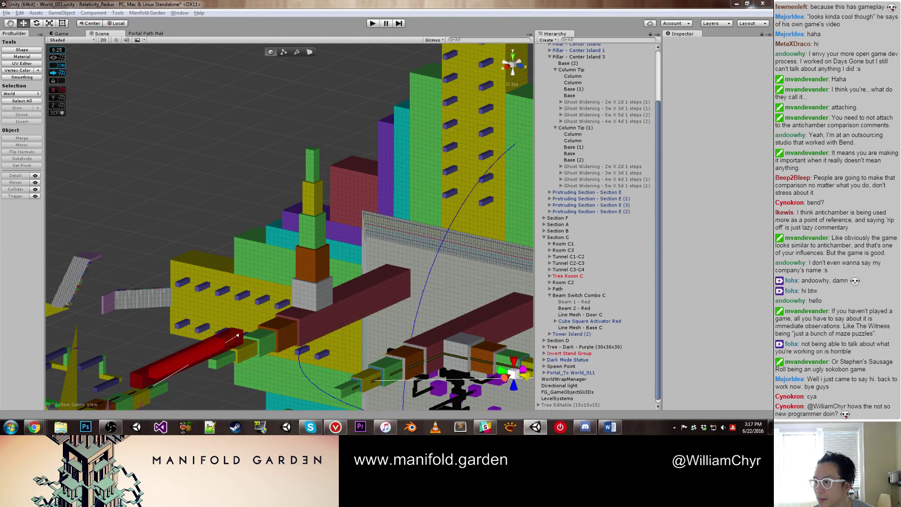
scroll(329, 165, down, 5)
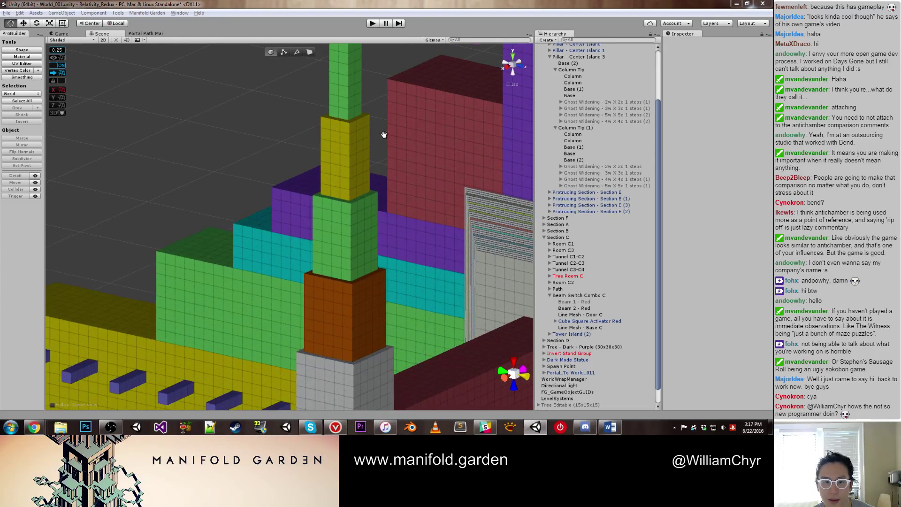
middle_drag(384, 135, 365, 135)
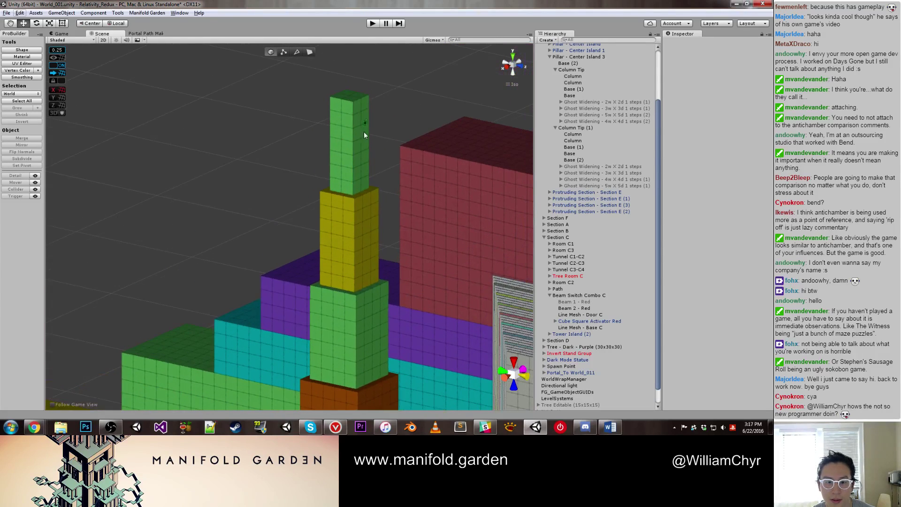
click(342, 101)
scroll(367, 173, down, 3)
scroll(371, 197, up, 5)
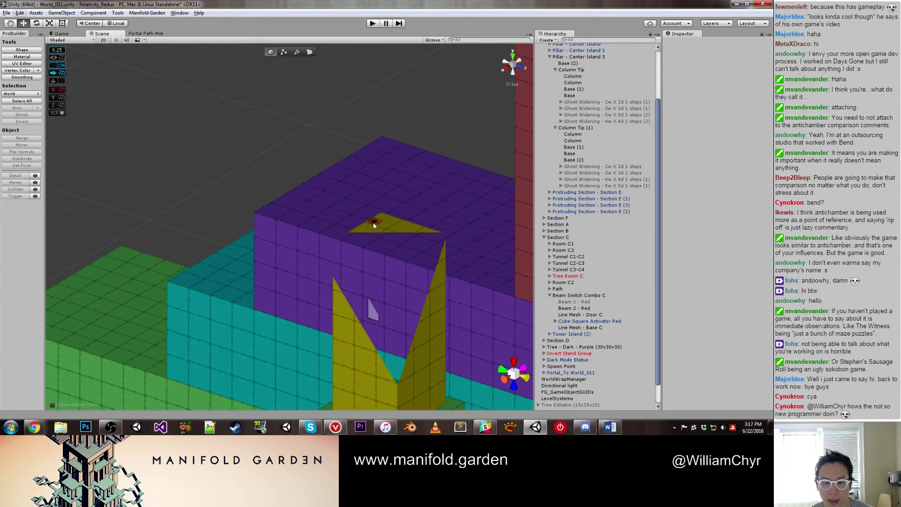
click(368, 239)
key(f)
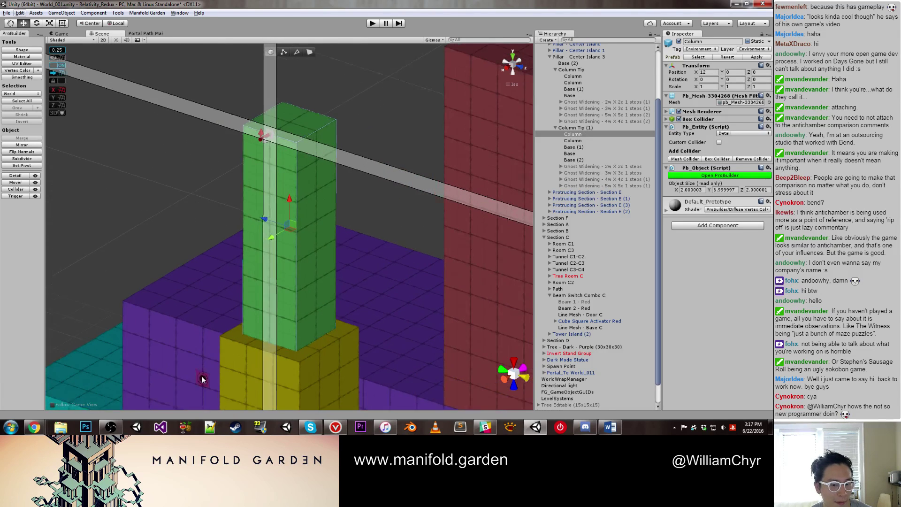
Step: Select the other Column piece and orbit around it to see it on the orange base
click(265, 350)
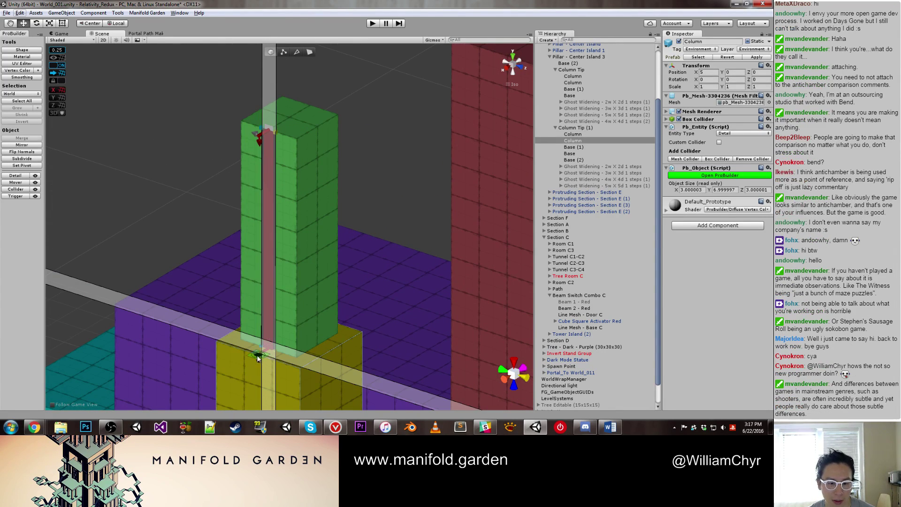
scroll(260, 366, up, 5)
middle_drag(261, 372, 243, 225)
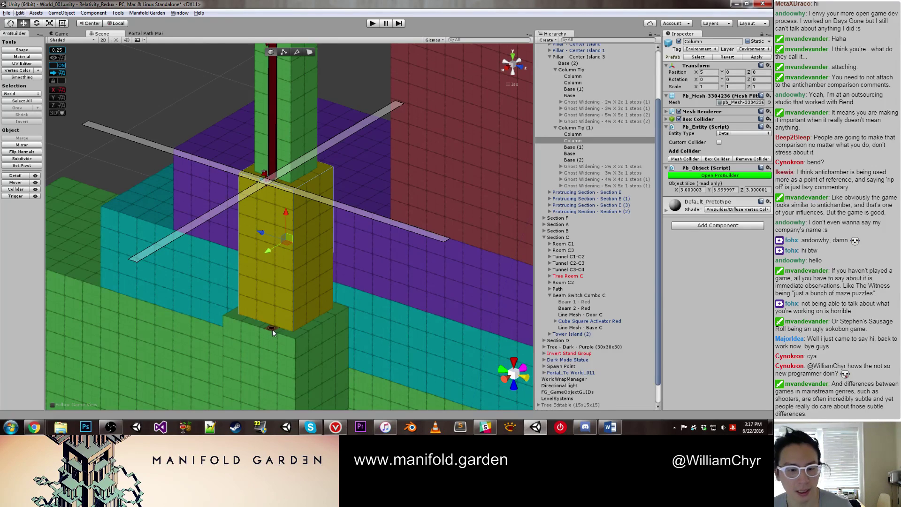
right_drag(271, 334, 253, 350)
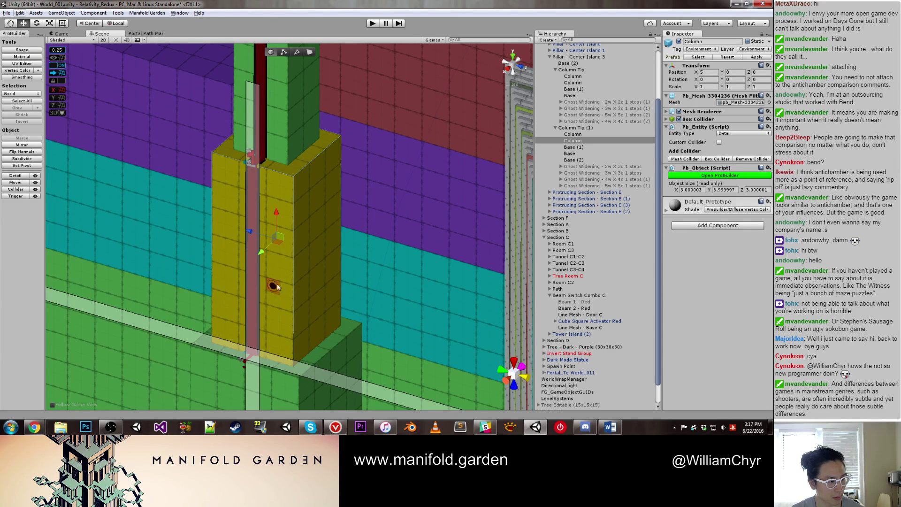
right_drag(275, 287, 305, 268)
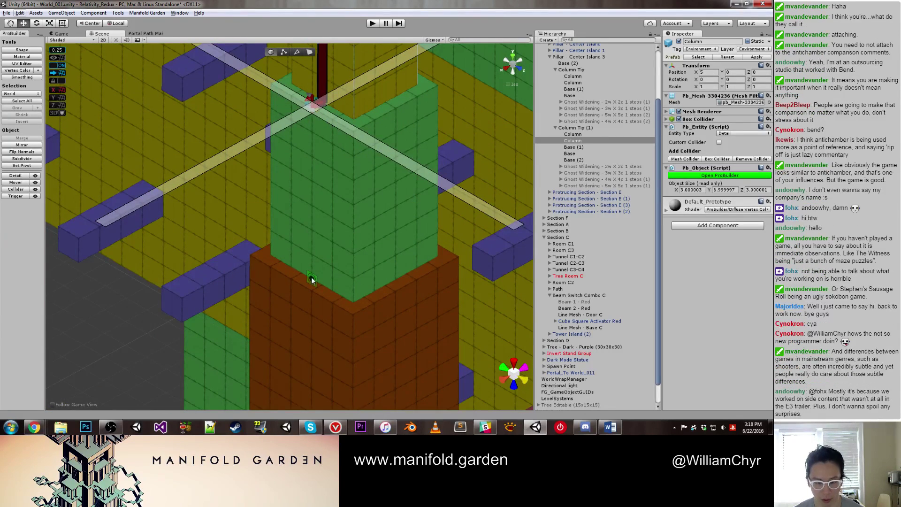
right_drag(302, 287, 357, 272)
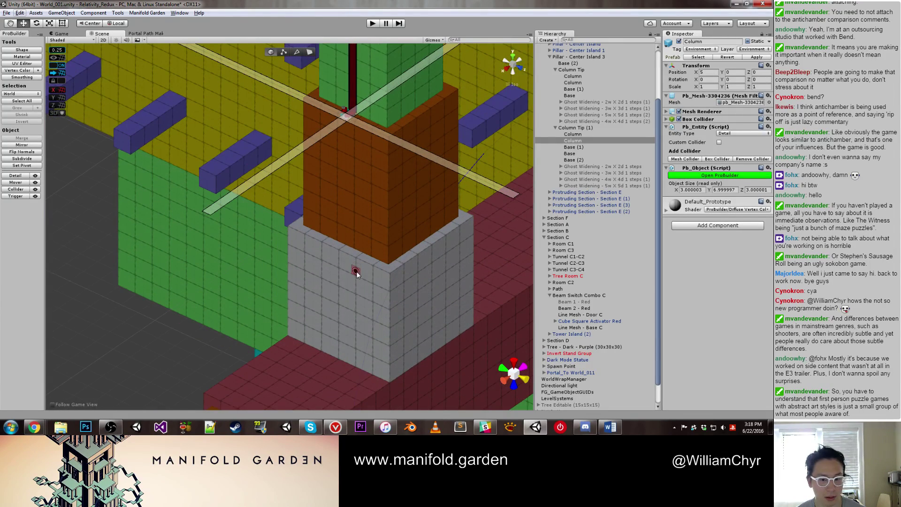
Step: Test the column's lower corners as vertex snap points, then select the brown Base (1) block
click(345, 246)
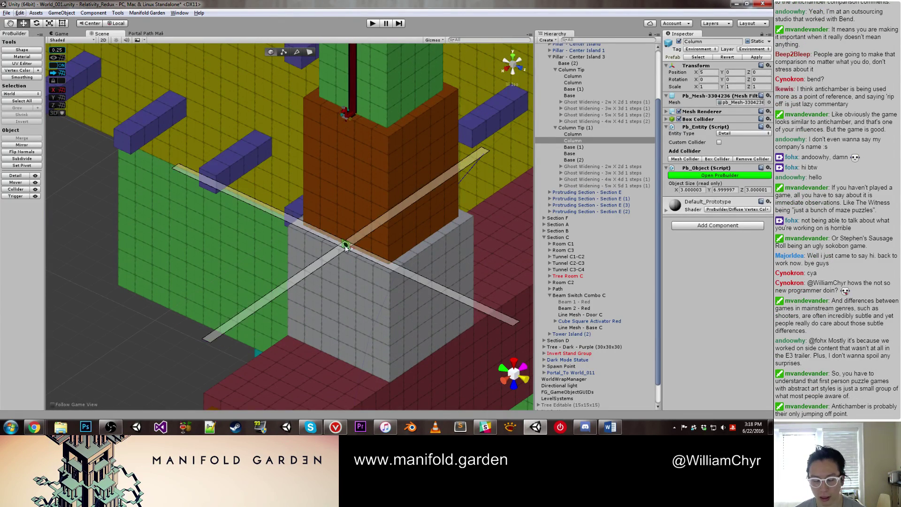
click(349, 244)
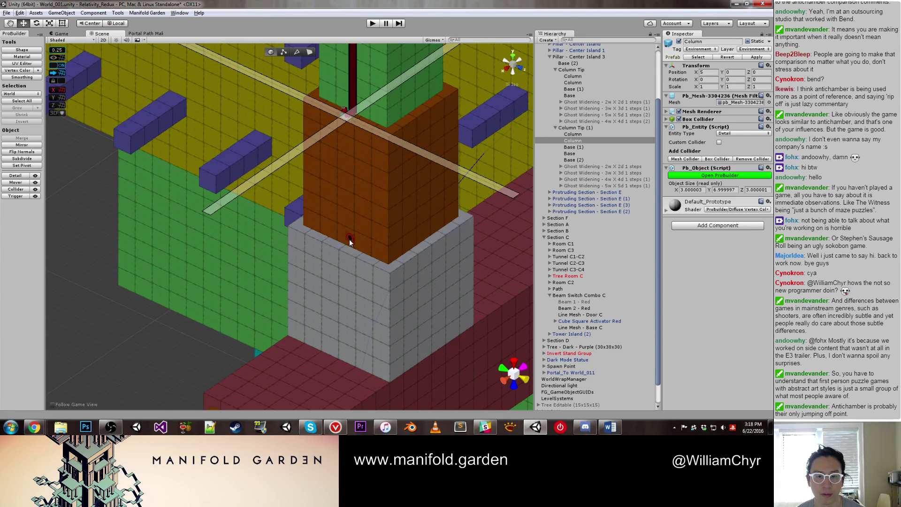
click(347, 245)
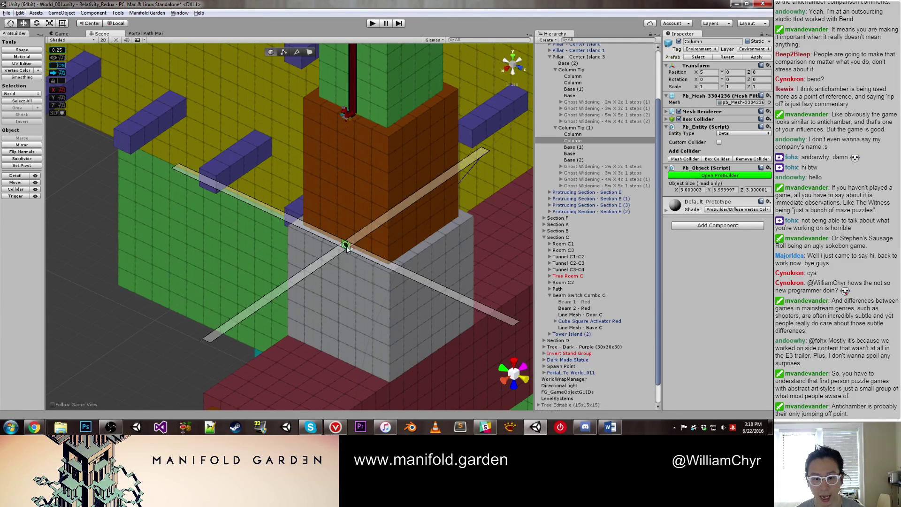
click(363, 162)
scroll(365, 150, up, 5)
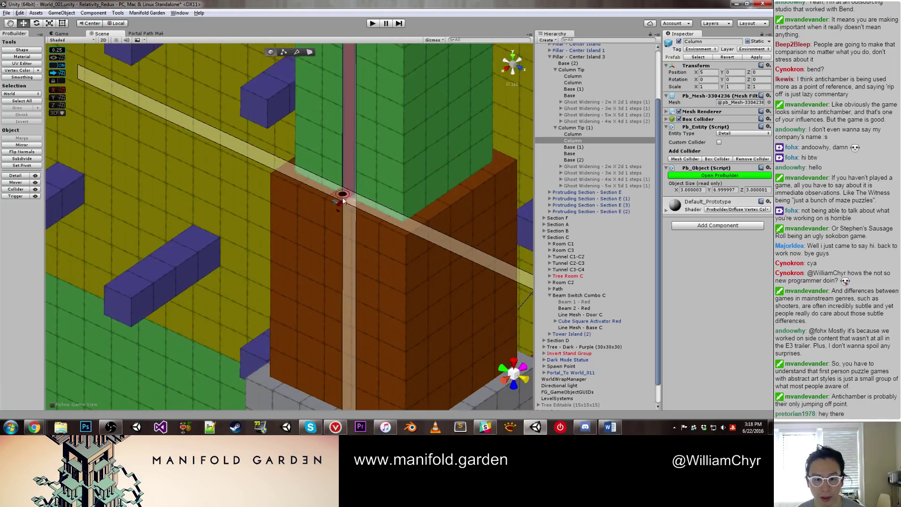
click(371, 267)
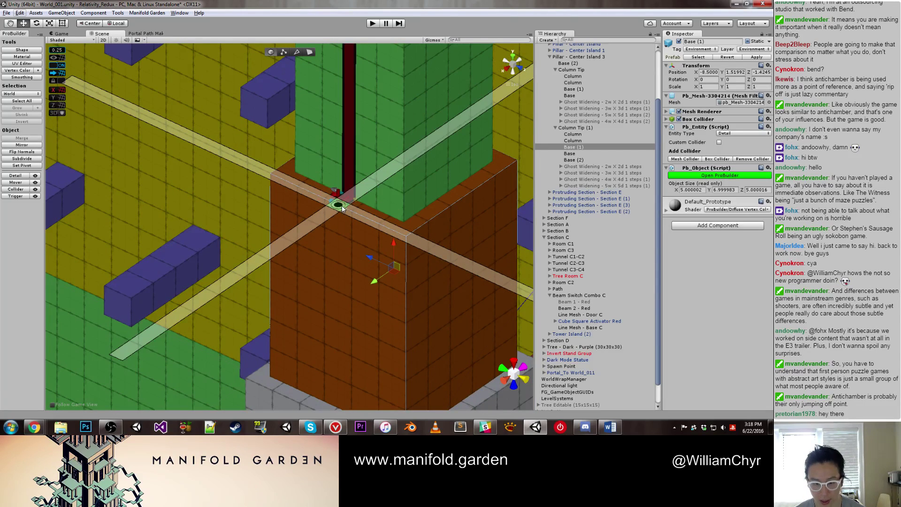
Step: Inspect Base (2), Base (1) and the Column, testing vertex snap points at their corners
scroll(328, 340, down, 2)
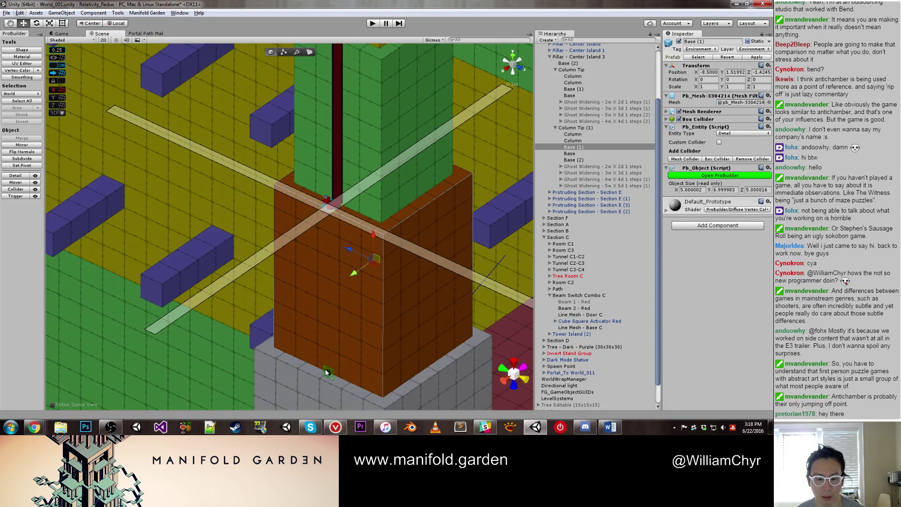
click(327, 372)
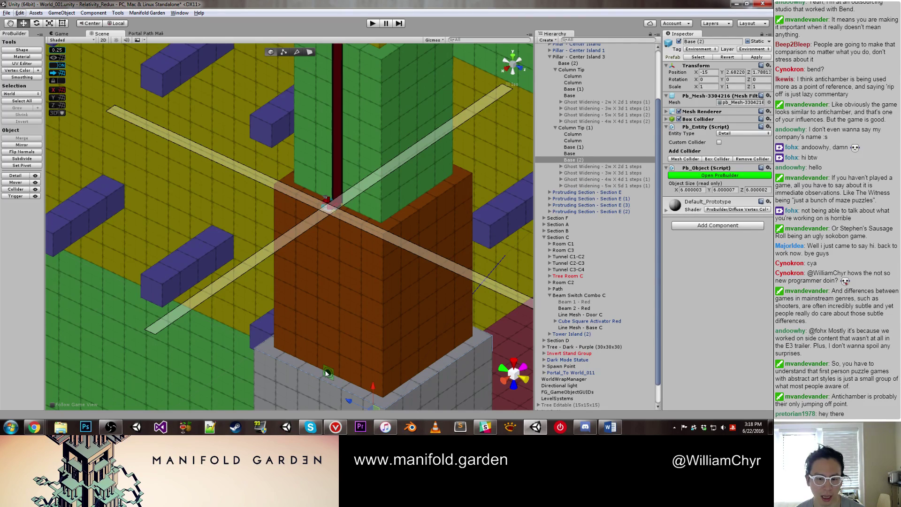
click(330, 370)
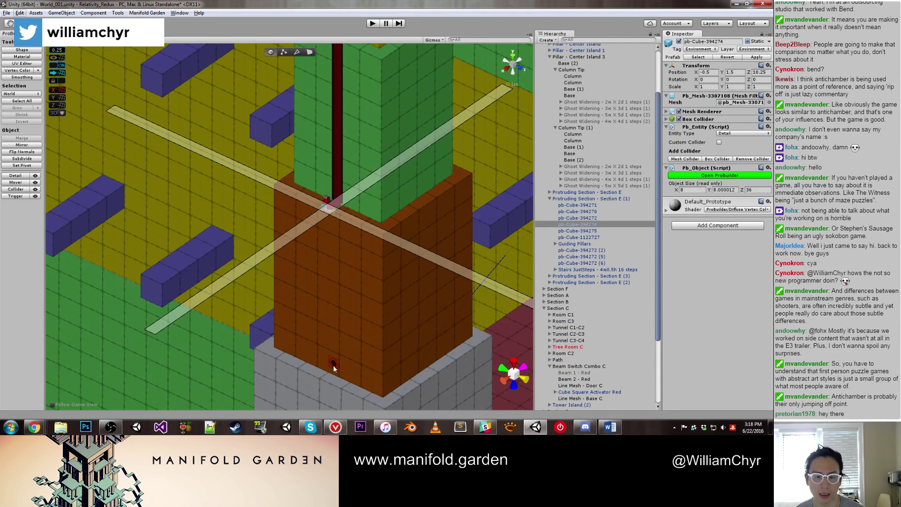
click(329, 373)
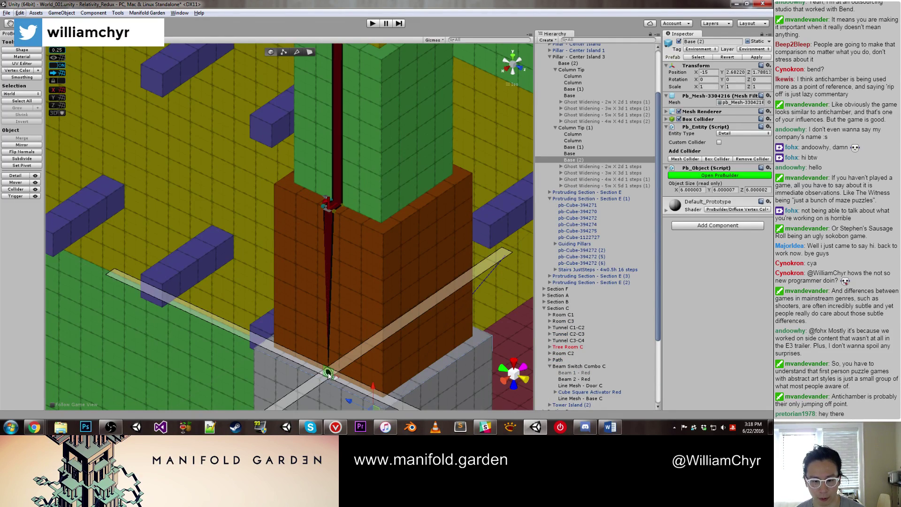
click(354, 359)
click(359, 291)
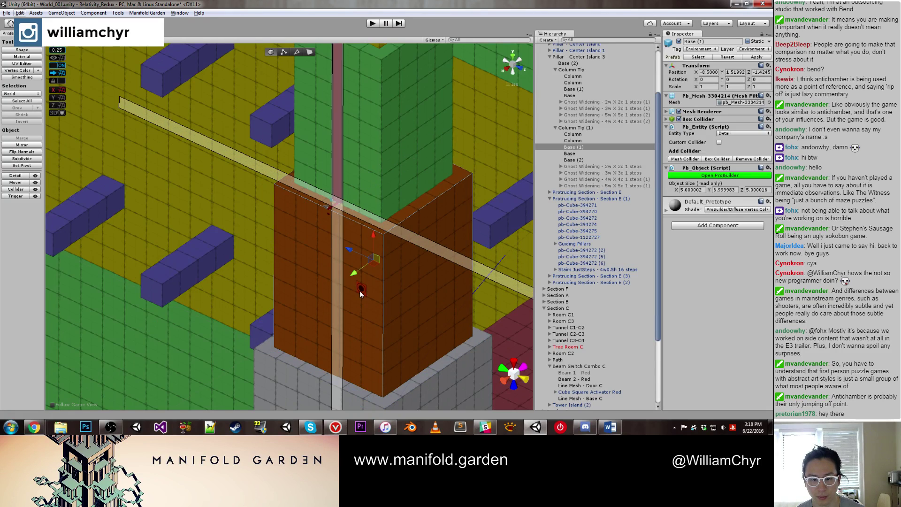
click(336, 215)
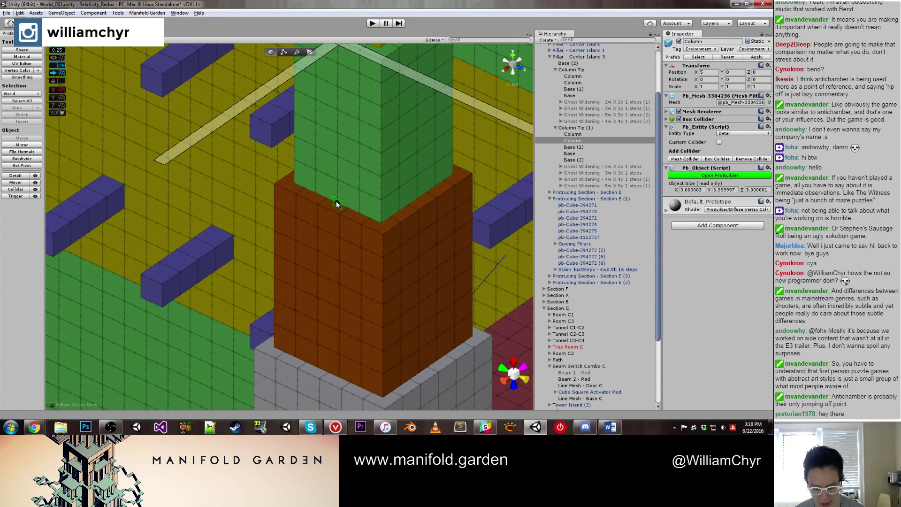
click(336, 201)
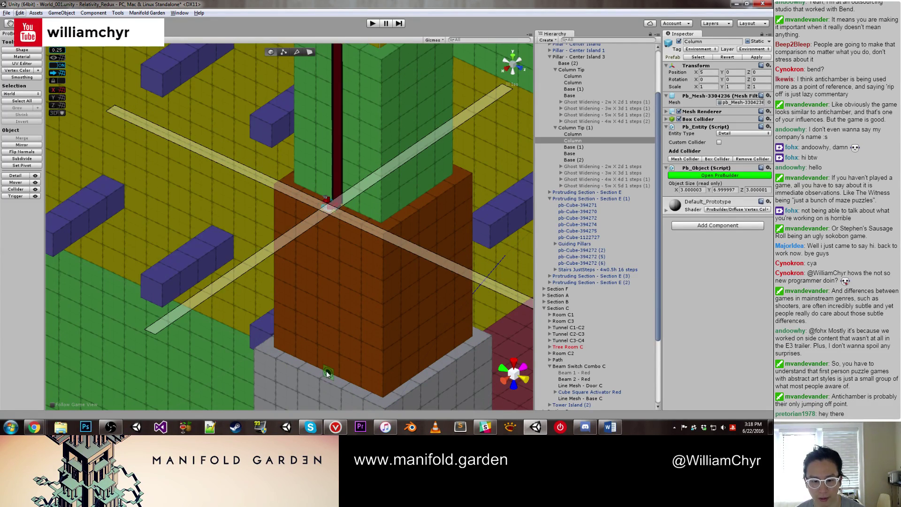
click(324, 374)
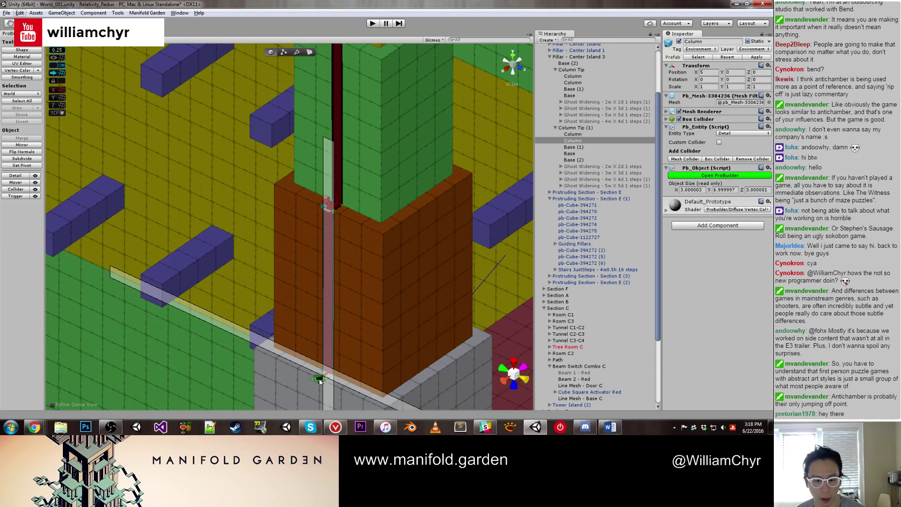
scroll(318, 374, down, 2)
middle_drag(328, 376, 291, 226)
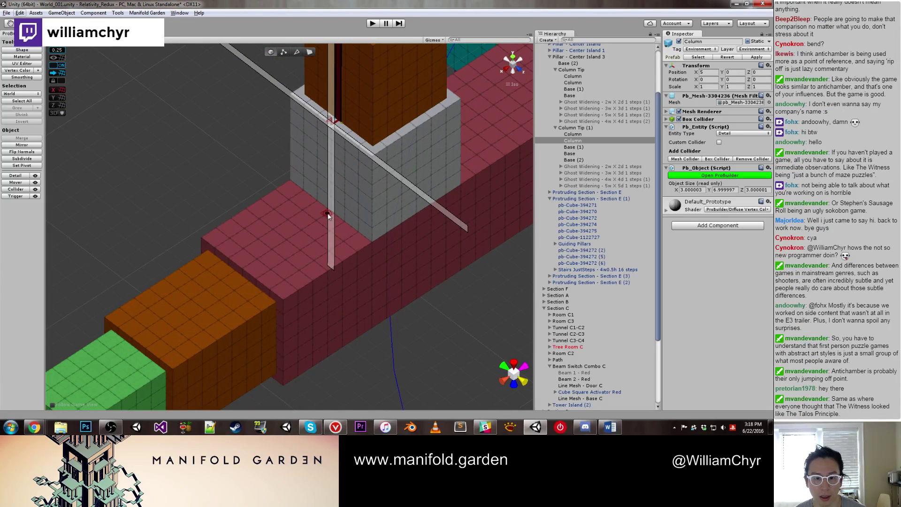
Step: Snap the grey Base (2) block's position to the grid and widen the Inspector panel
click(401, 172)
key(f)
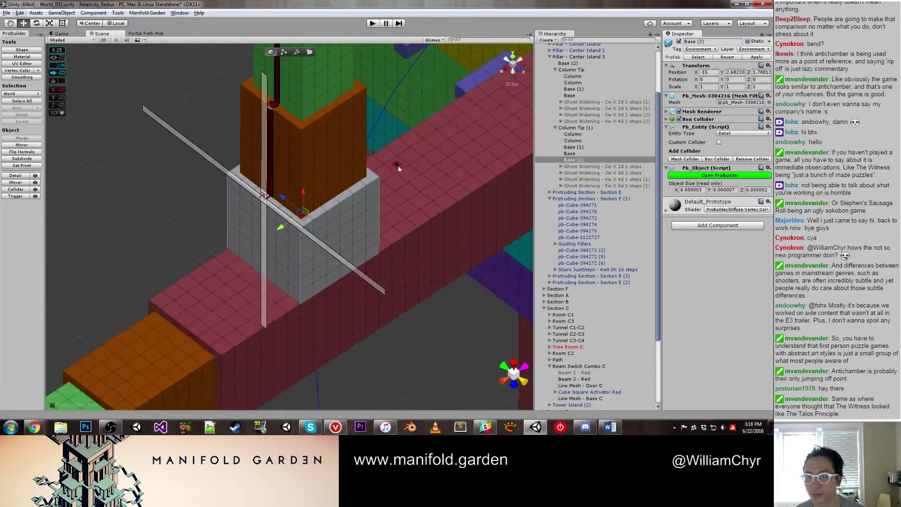
click(57, 73)
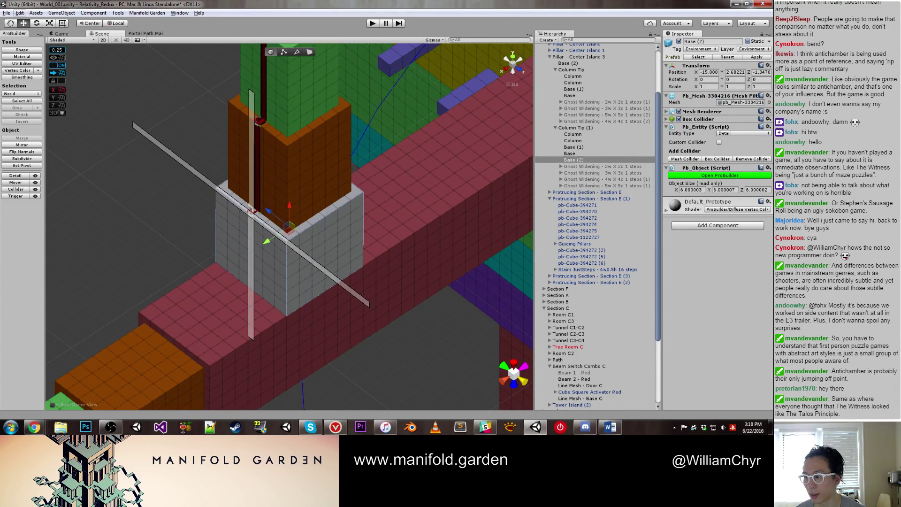
click(314, 255)
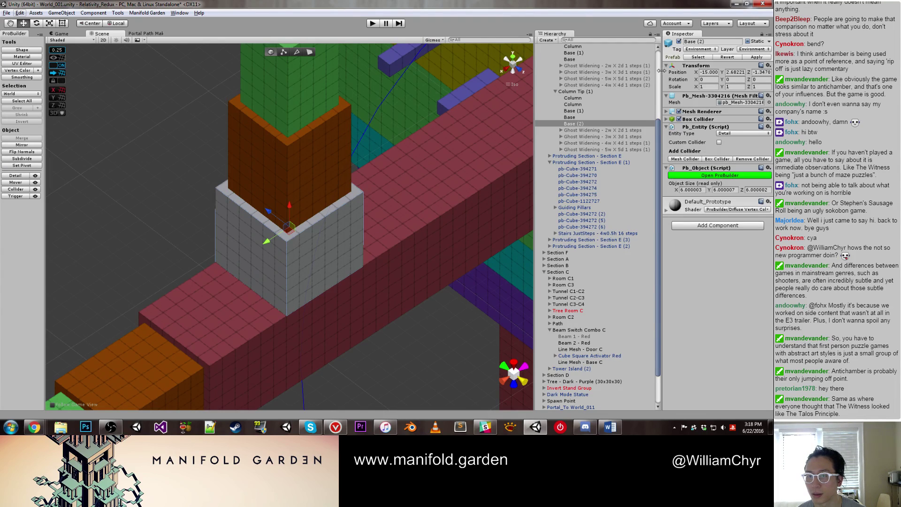
drag(661, 70, 587, 74)
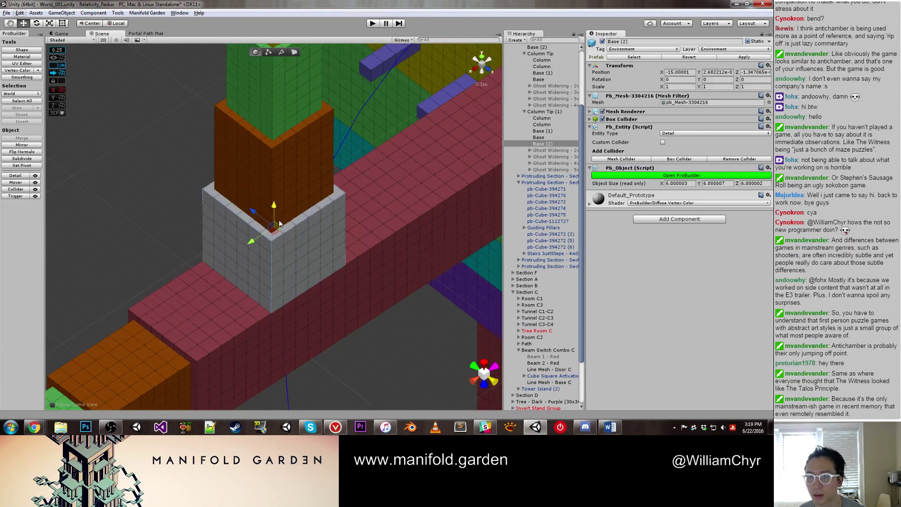
scroll(278, 204, up, 3)
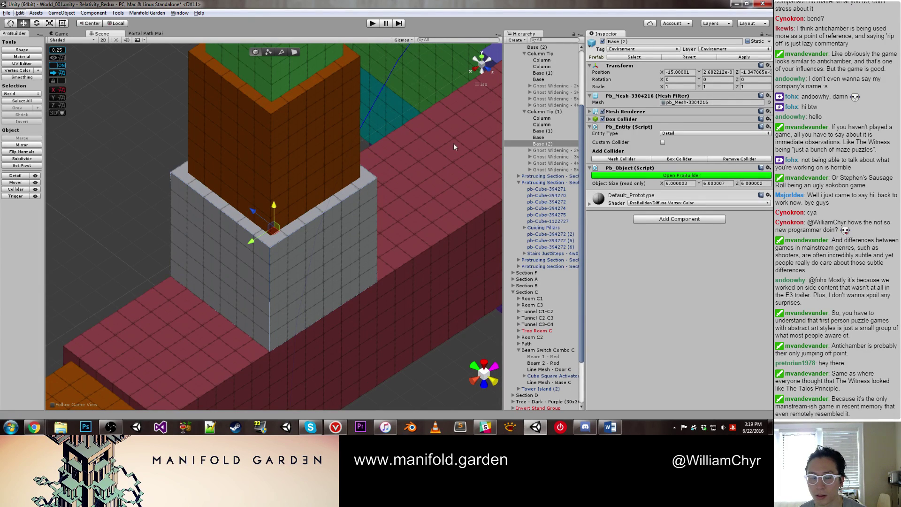
Step: Set Position Y to 0 for the green Base and brown Base (1) blocks
click(345, 142)
key(f)
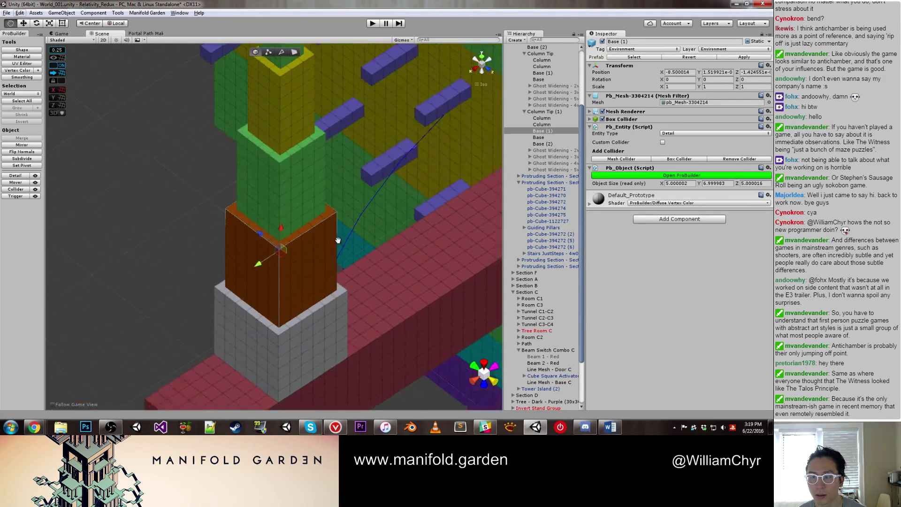
click(309, 179)
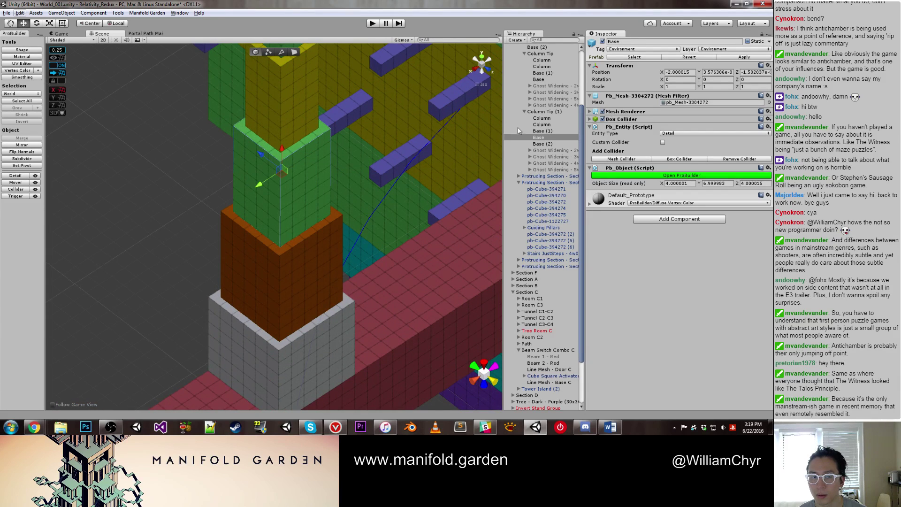
click(720, 72)
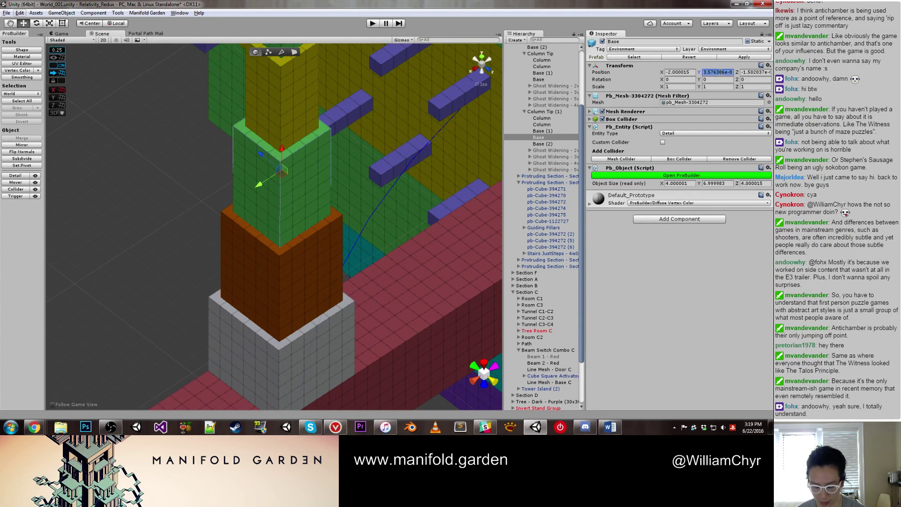
text(0)
click(311, 256)
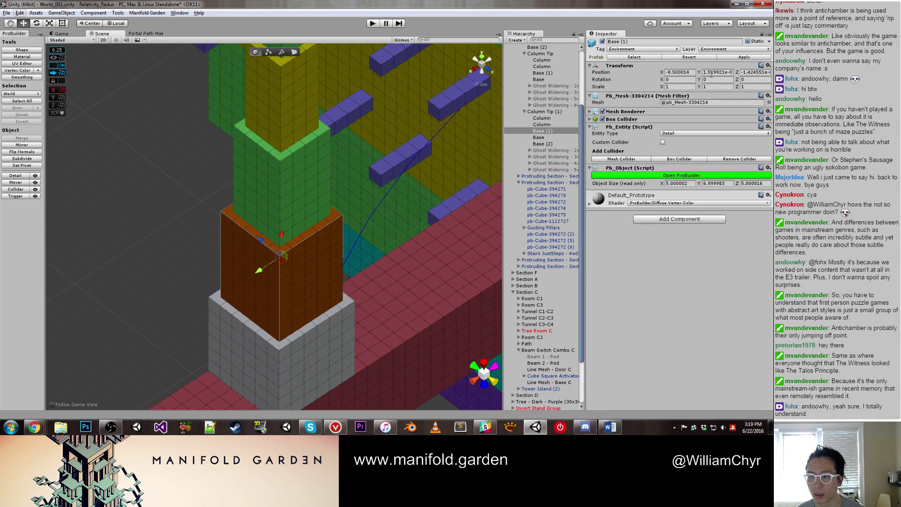
click(711, 73)
text(0)
Step: Set Base (2)'s Position Y to 0, then select the Column and Pillar - Center Island 3
click(294, 350)
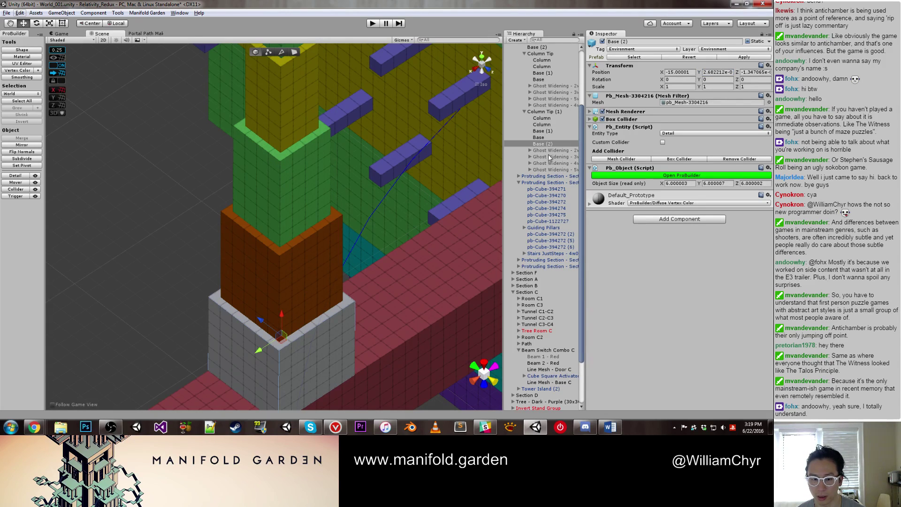
click(717, 72)
scroll(236, 173, down, 3)
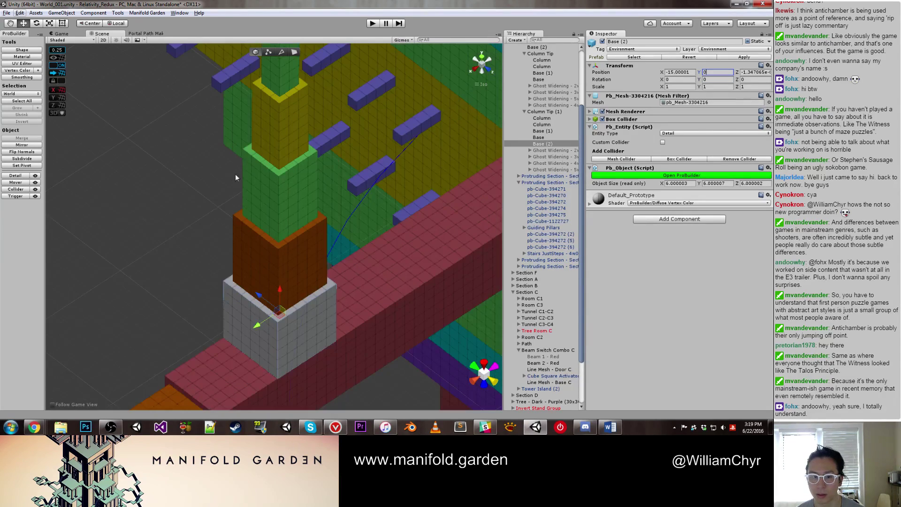
click(257, 151)
click(277, 199)
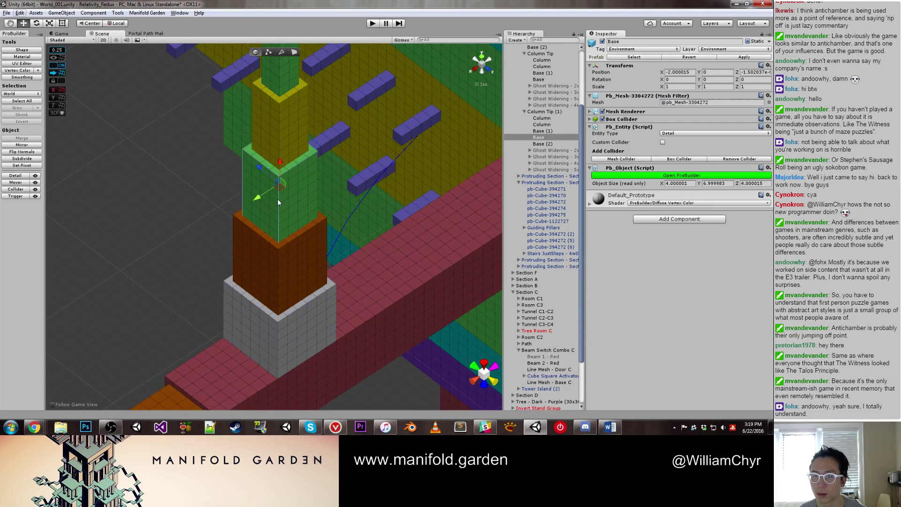
click(272, 89)
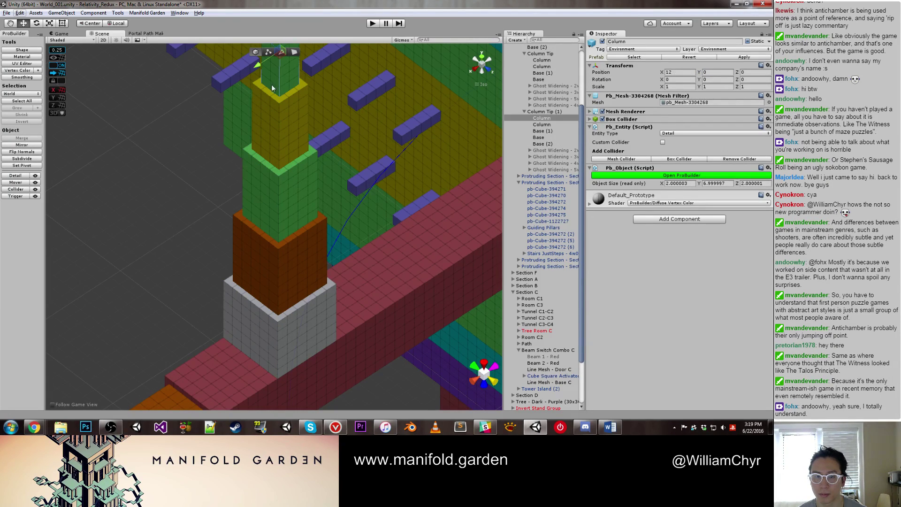
scroll(542, 84, up, 3)
click(541, 89)
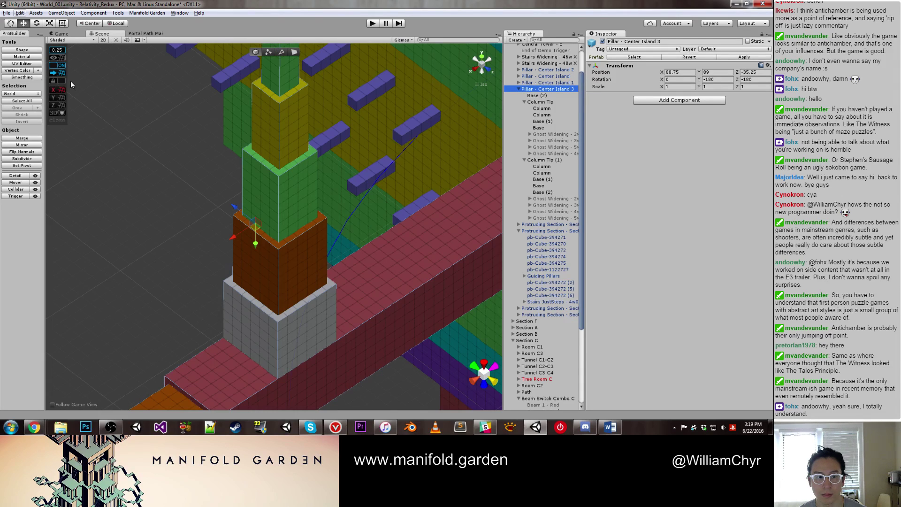
Step: Select the green column and drag the line marker down through the pillar
right_click(305, 124)
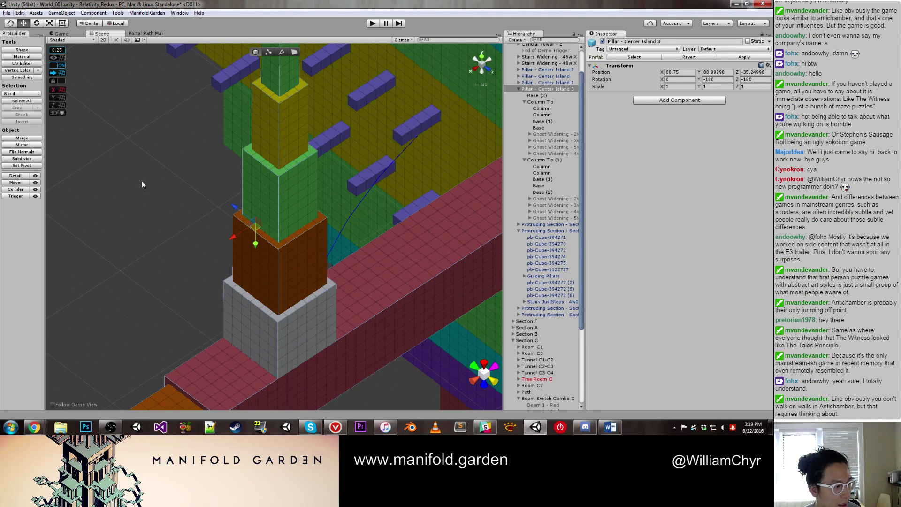
click(200, 161)
right_drag(200, 162, 380, 227)
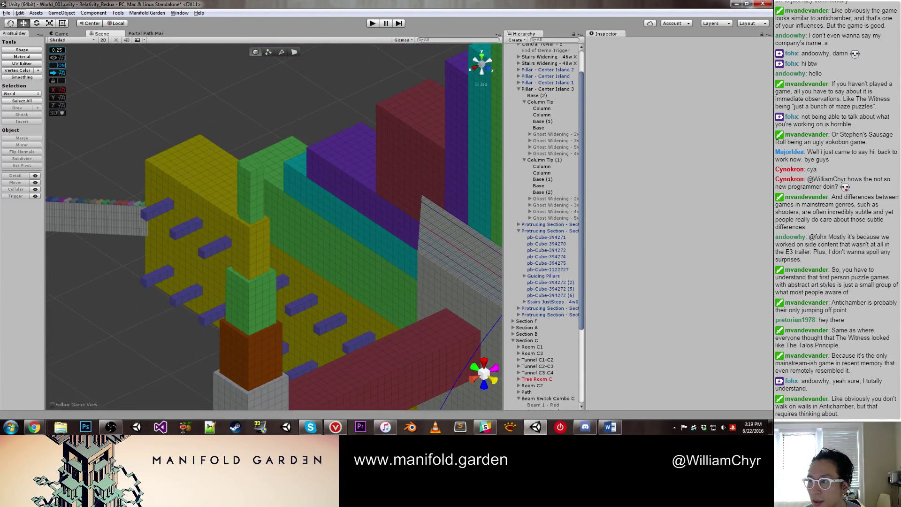
right_drag(358, 99, 286, 95)
click(287, 96)
scroll(263, 136, up, 3)
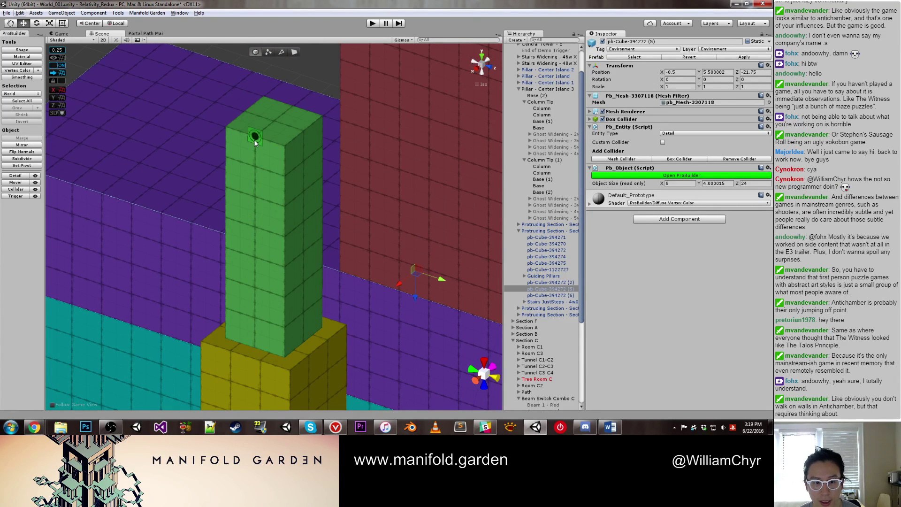
drag(254, 137, 263, 302)
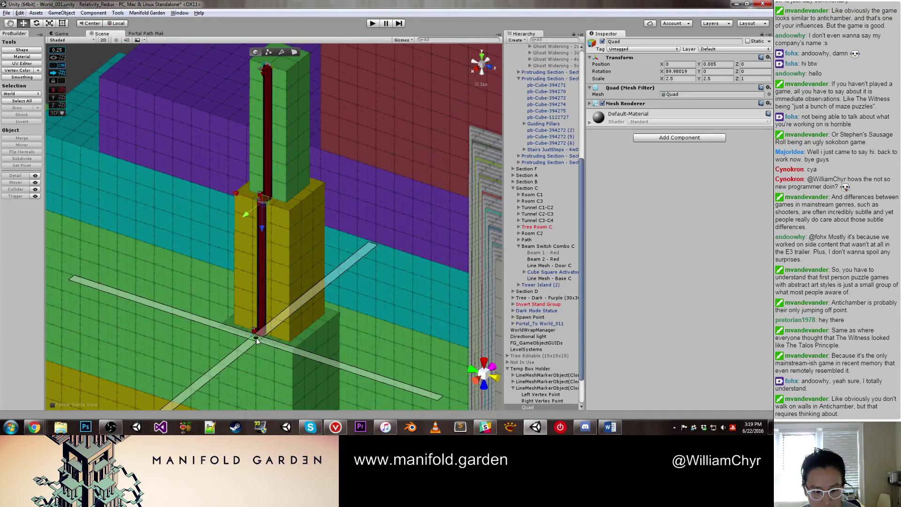
Step: Turn the guide strips vertical and move their crossing point down the pillar corner
alt+drag(256, 338, 271, 371)
scroll(275, 184, up, 3)
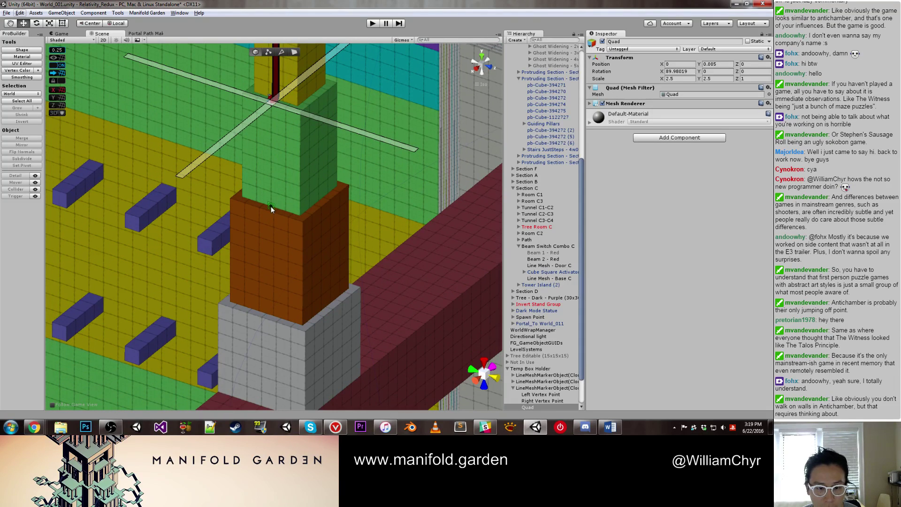
scroll(272, 207, up, 5)
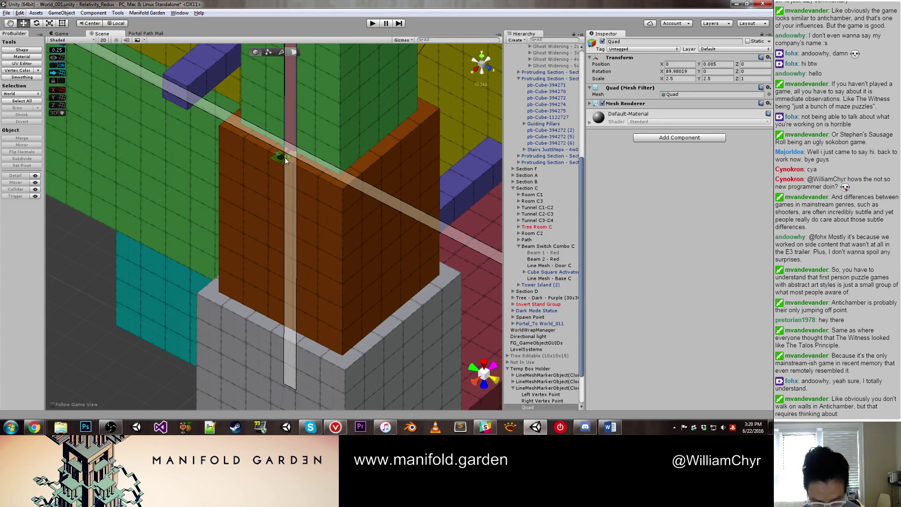
click(286, 157)
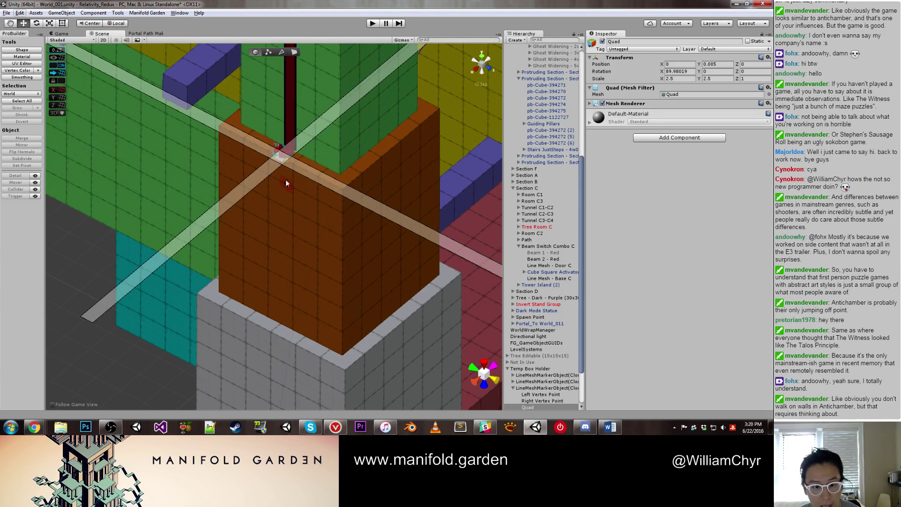
click(280, 324)
key(f)
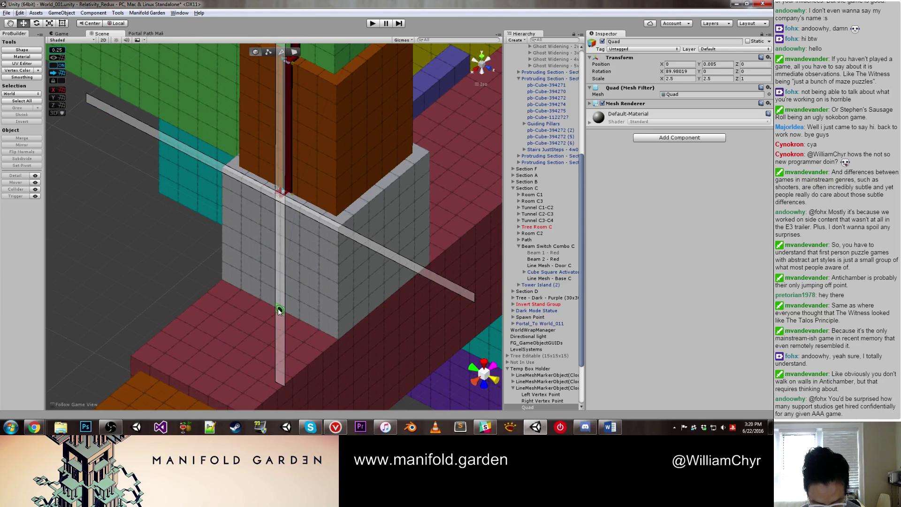
scroll(278, 308, down, 3)
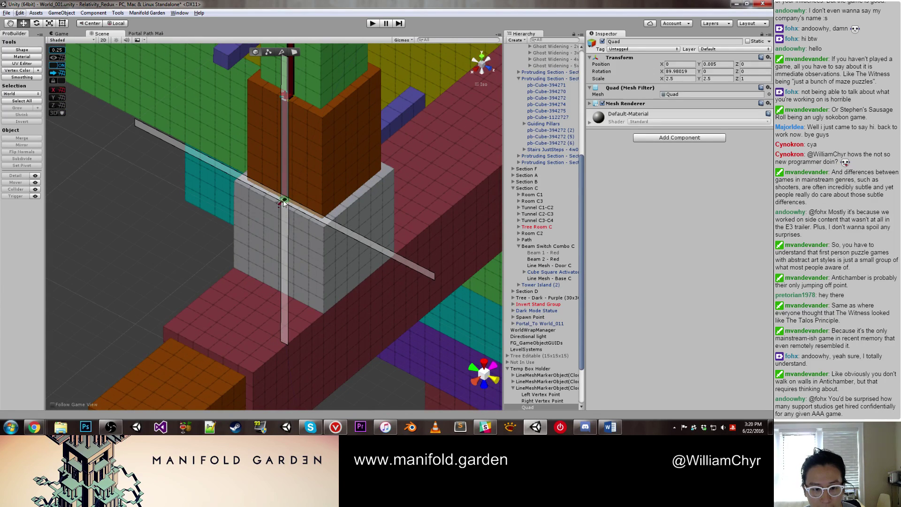
drag(278, 207, 323, 162)
Step: Frame the grey Base (2) cube and snap the guide strips to the lower corner vertex
click(317, 252)
key(f)
scroll(319, 278, down, 5)
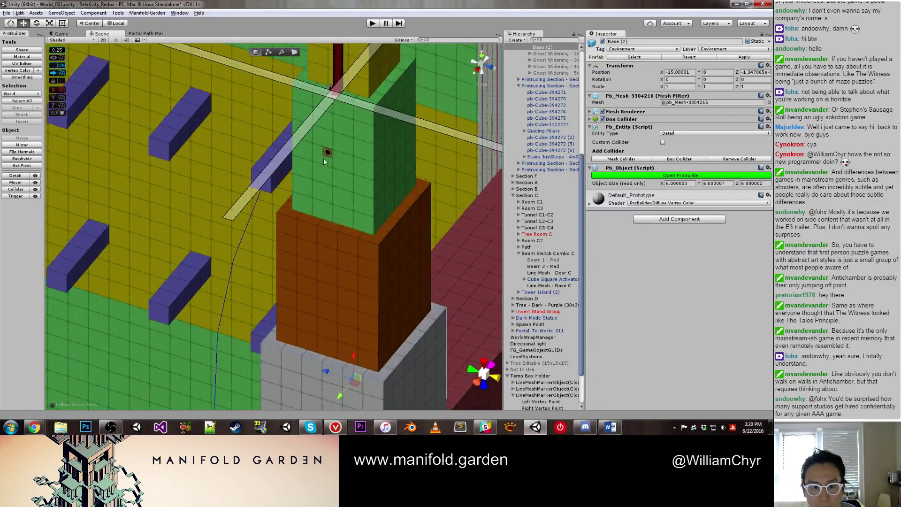
scroll(328, 157, up, 3)
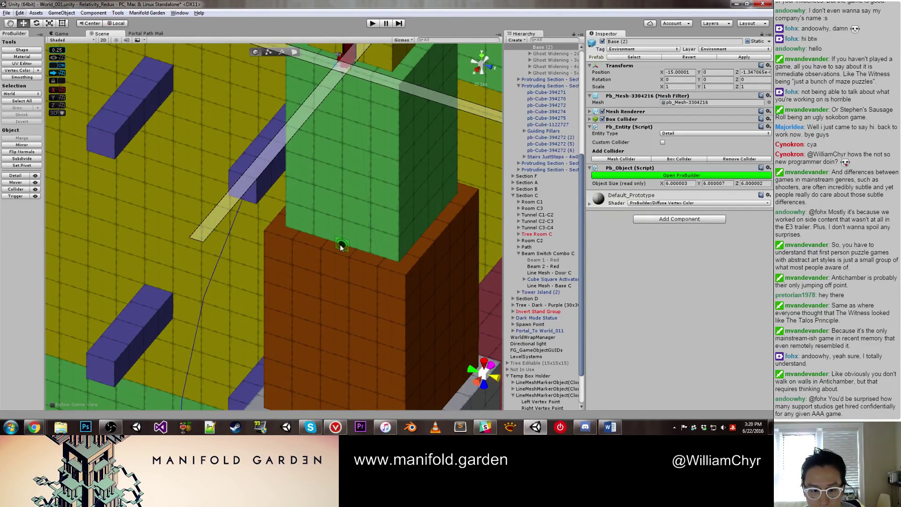
alt+drag(340, 244, 335, 249)
key(Down)
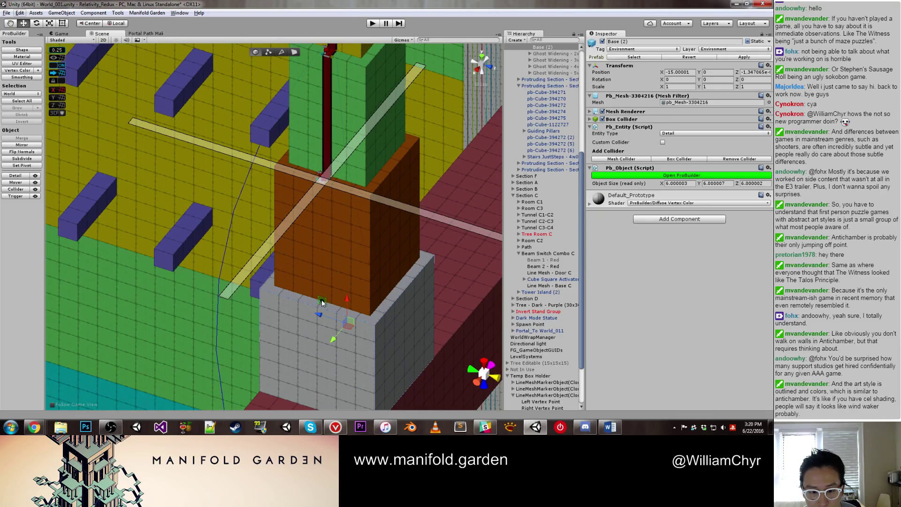
click(322, 303)
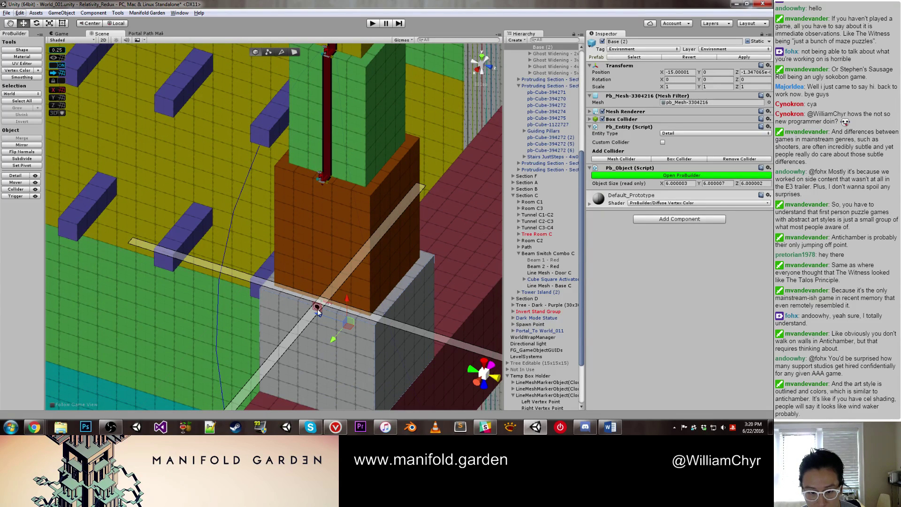
click(318, 311)
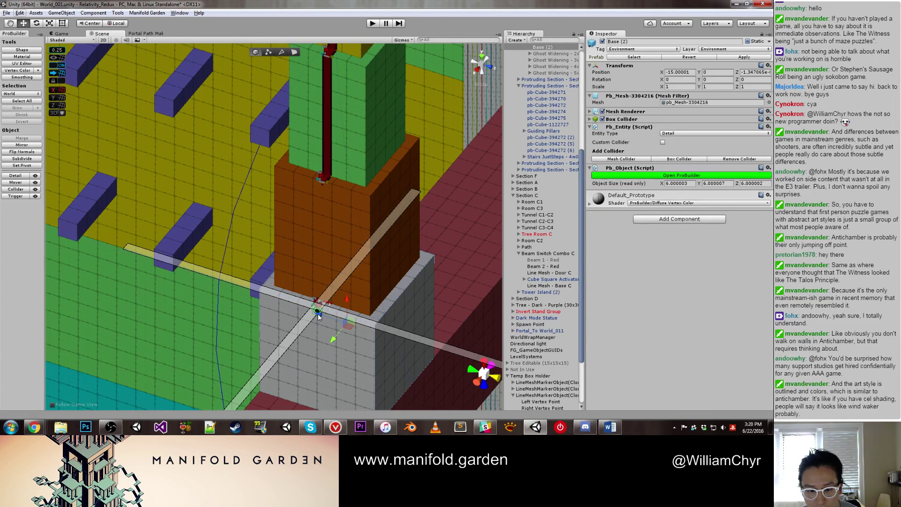
Step: Build the red line mesh to the bottom vertex, then delete it
key(Up)
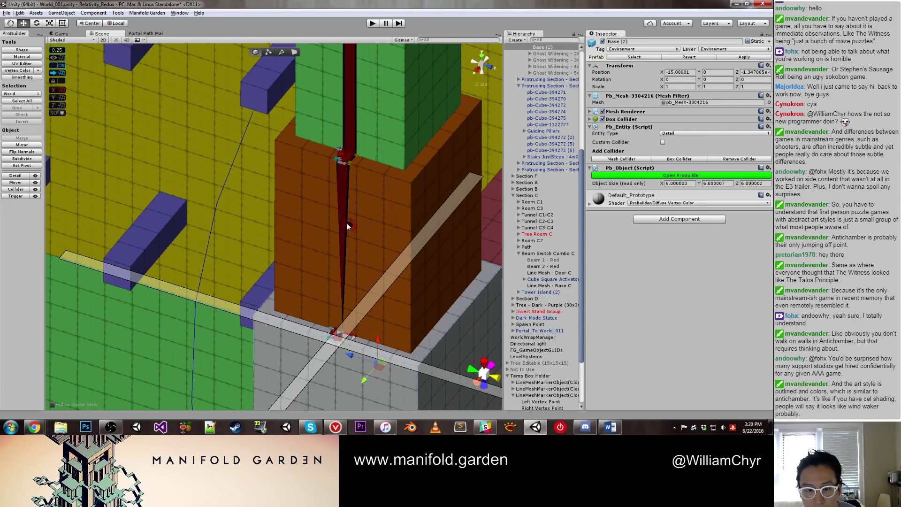
click(345, 214)
key(f)
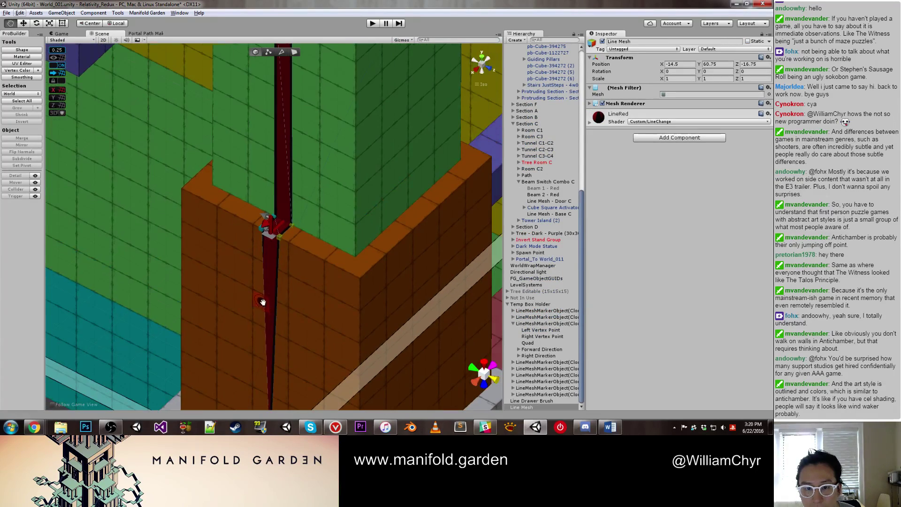
key(Delete)
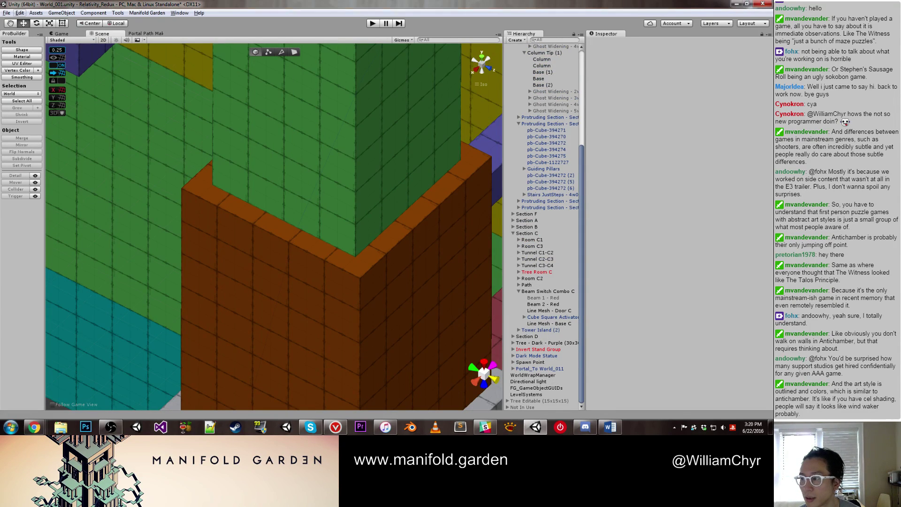
scroll(354, 164, down, 8)
click(301, 149)
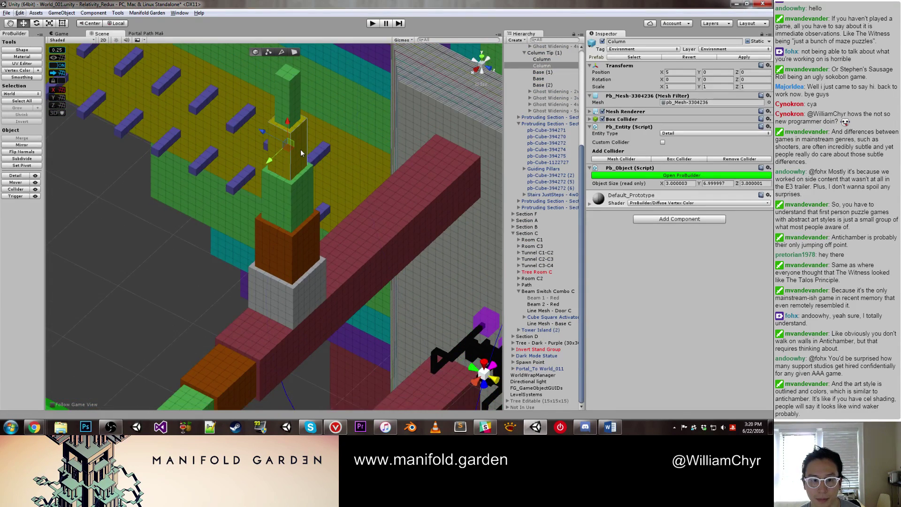
click(547, 53)
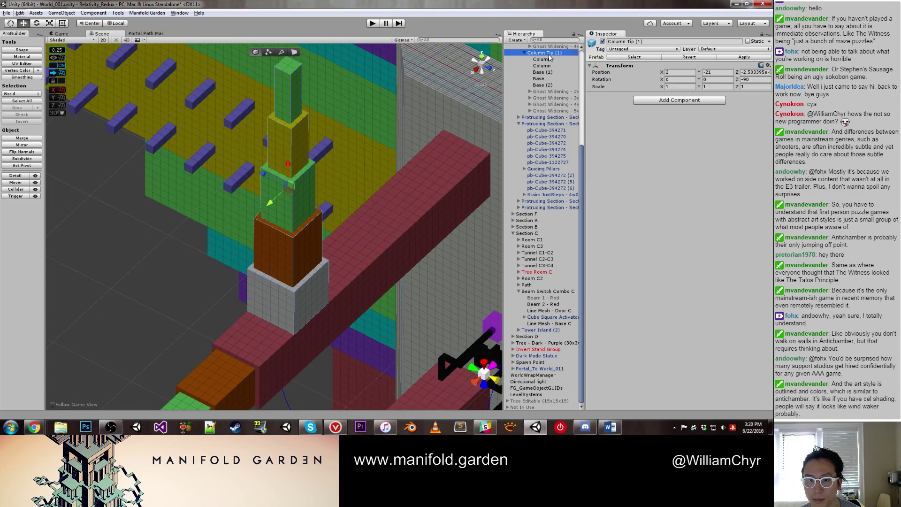
scroll(278, 315, down, 5)
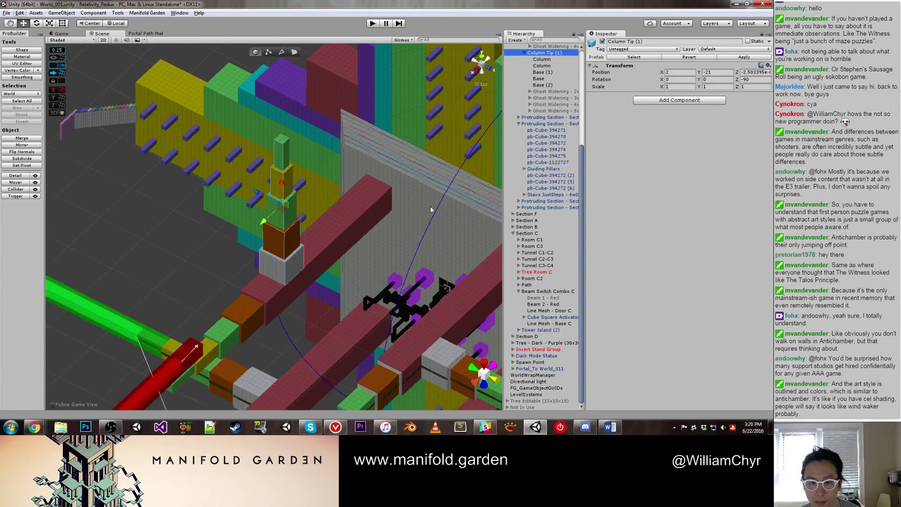
scroll(558, 90, up, 3)
scroll(557, 90, up, 4)
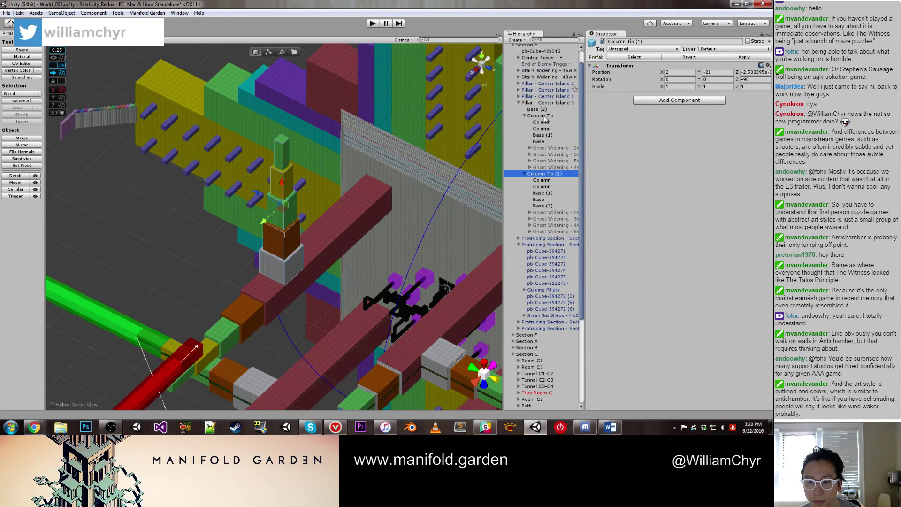
ctrl+click(546, 116)
click(114, 215)
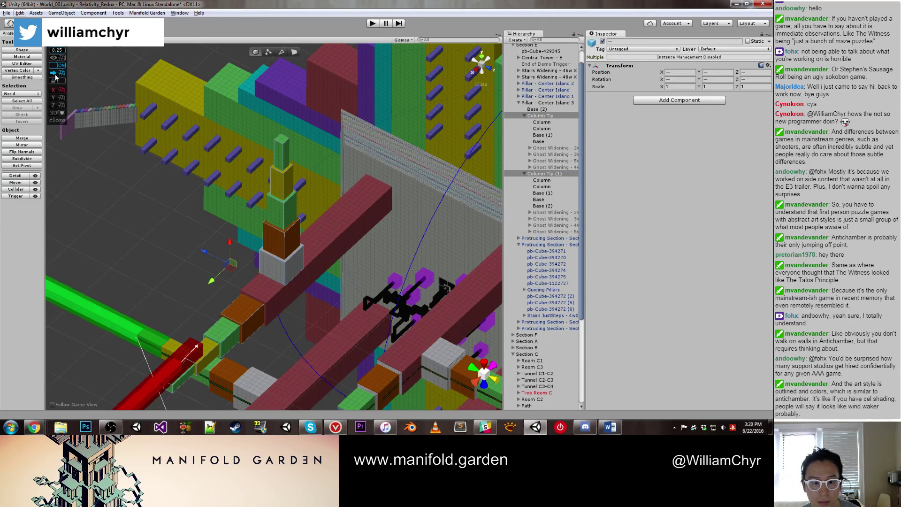
scroll(243, 287, up, 2)
click(248, 302)
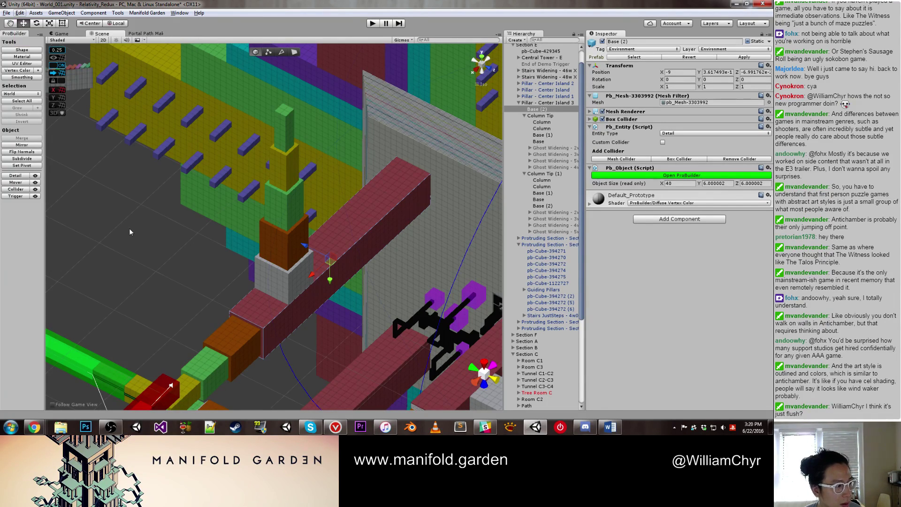
scroll(188, 224, up, 5)
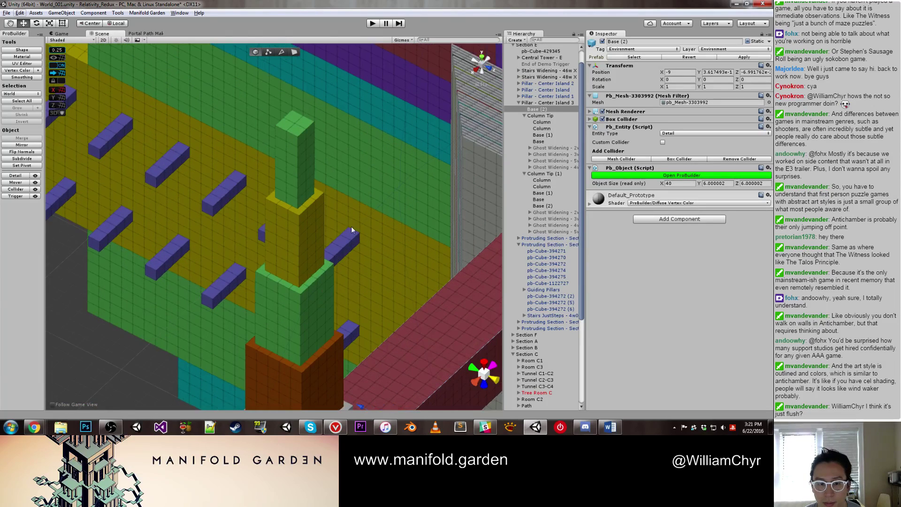
click(113, 364)
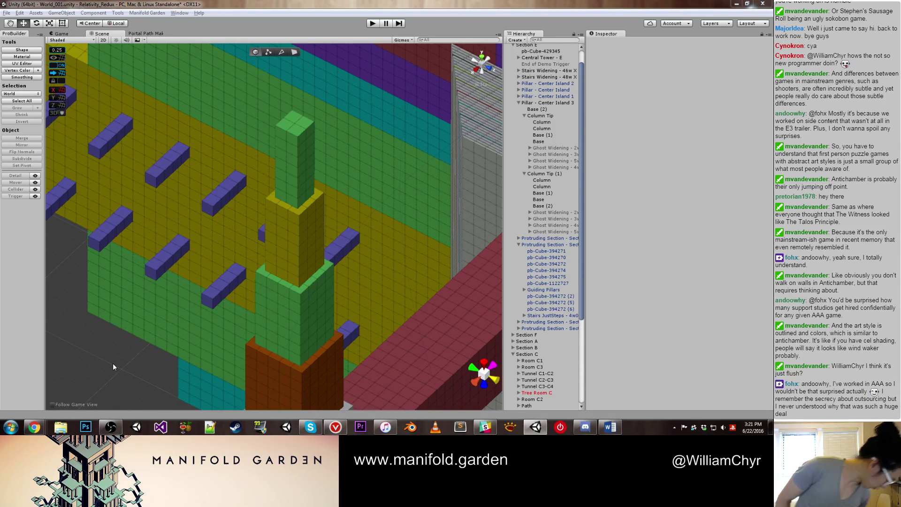
scroll(393, 230, up, 3)
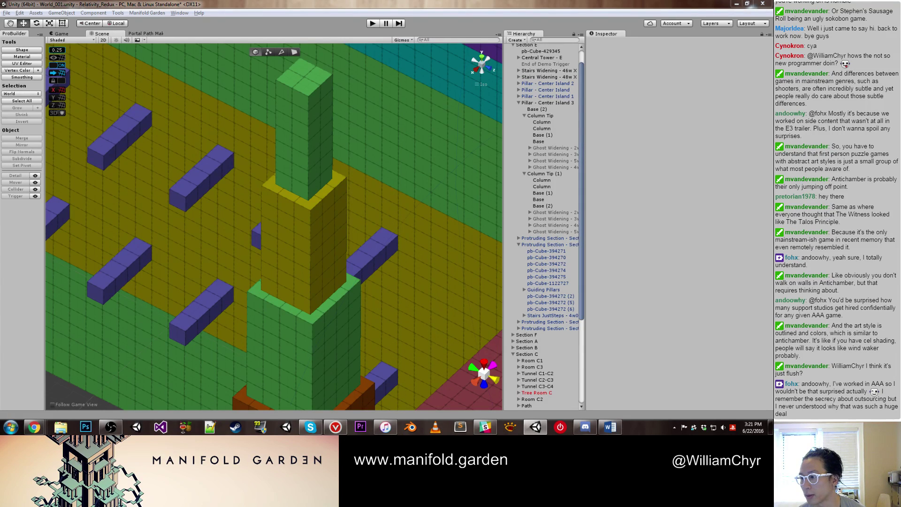
scroll(331, 106, up, 2)
Step: Select and frame the green column pieces on the yellow base
middle_drag(331, 106, 317, 150)
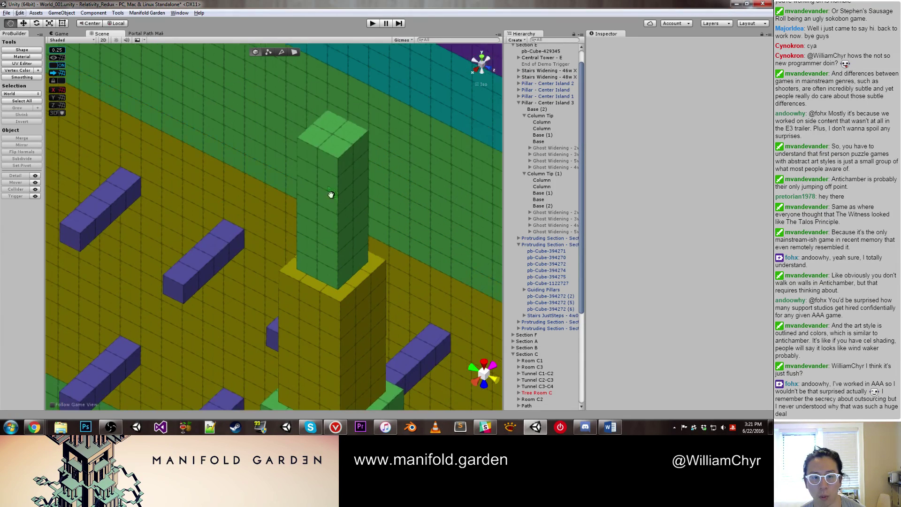
click(317, 150)
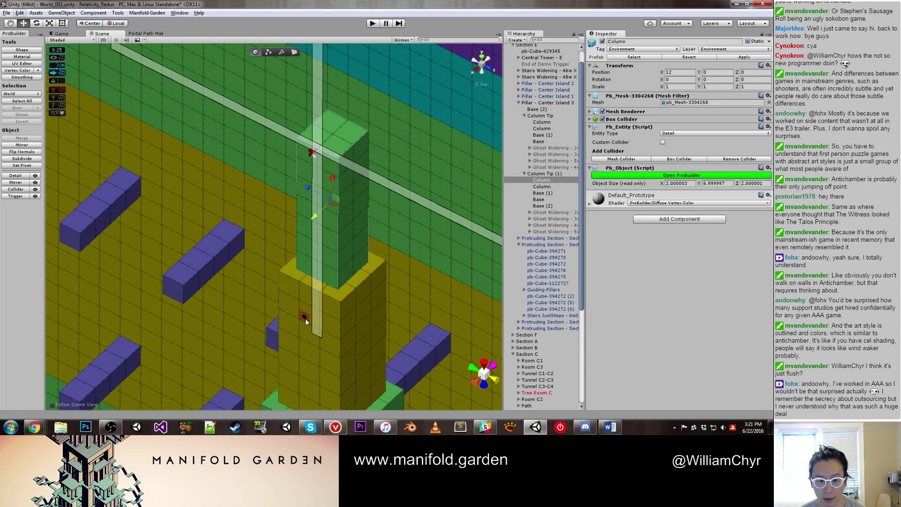
click(314, 286)
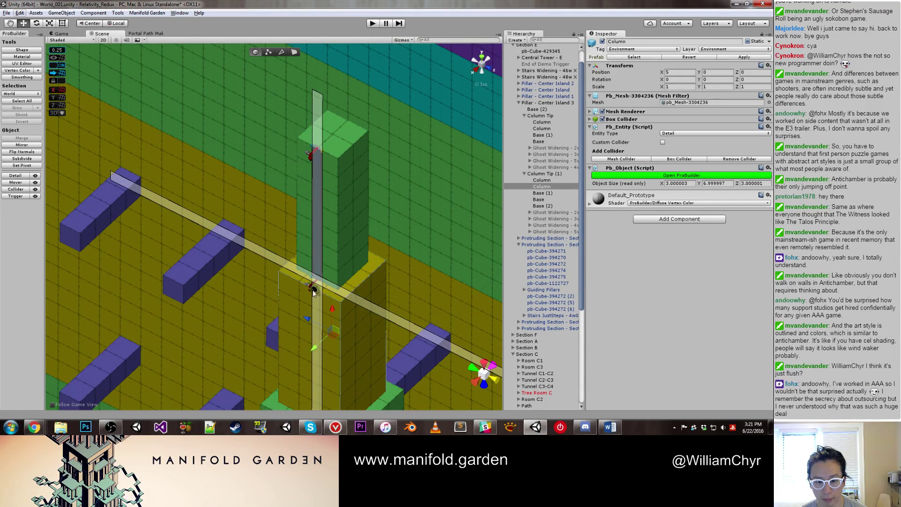
scroll(311, 291, up, 4)
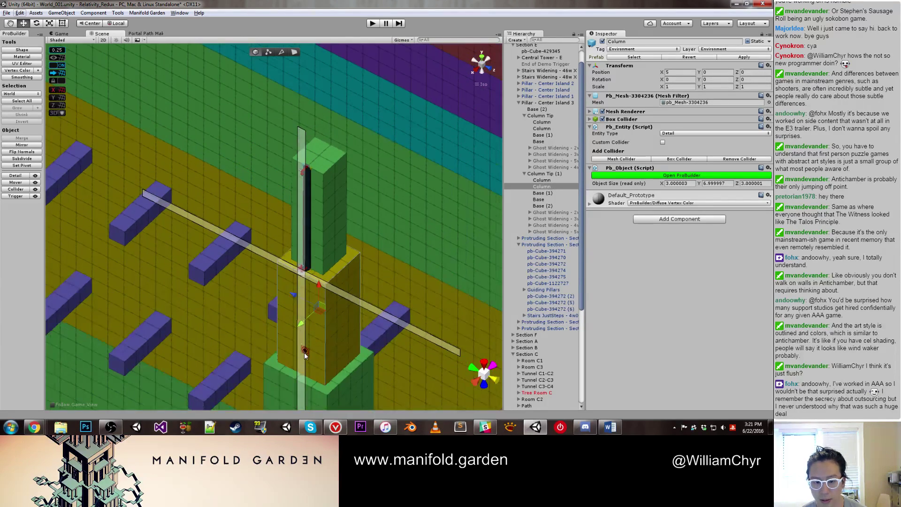
mouse_move(335, 326)
alt+mouse_down()
mouse_move(301, 346)
mouse_move(305, 357)
mouse_move(341, 318)
mouse_move(329, 319)
alt+mouse_up()
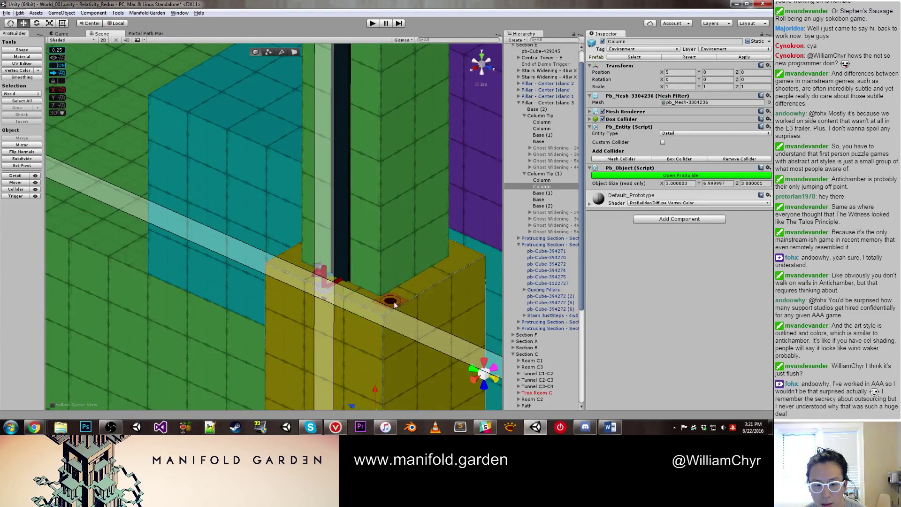
key(f)
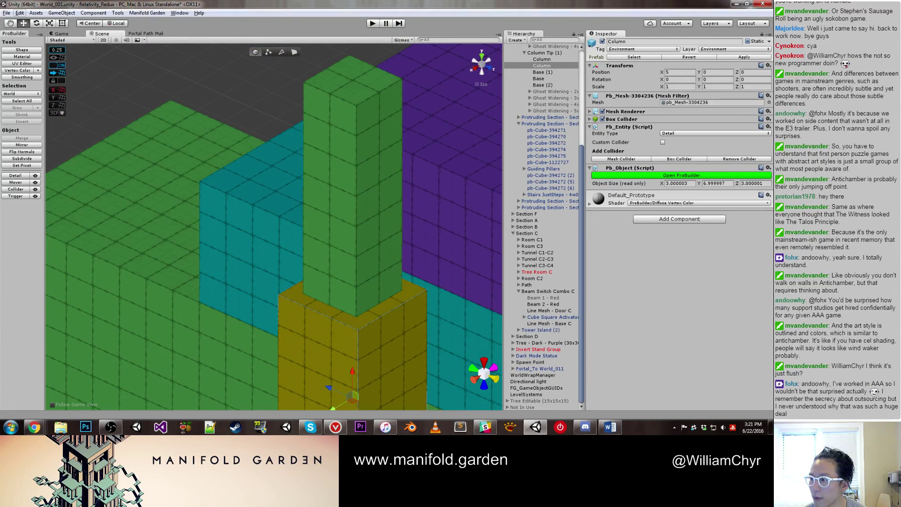
click(377, 168)
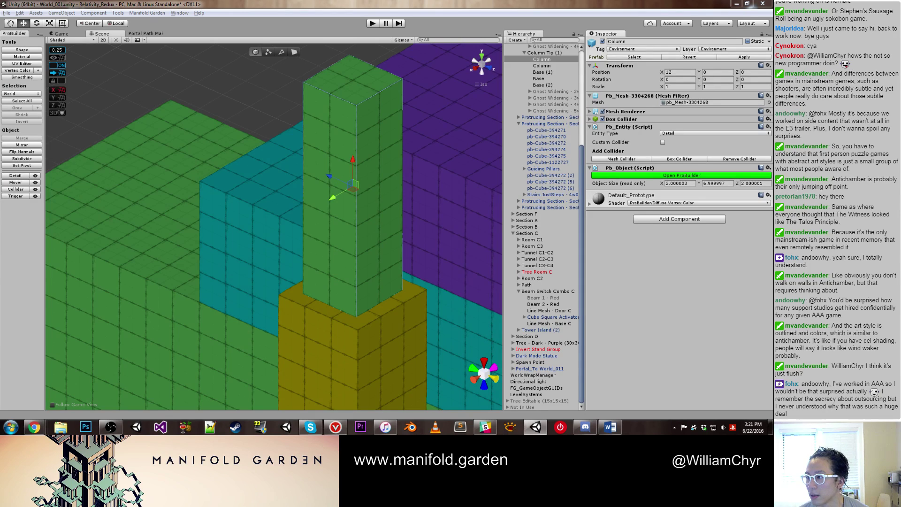
Step: Snap the line piece from the column's top down to its base
click(329, 98)
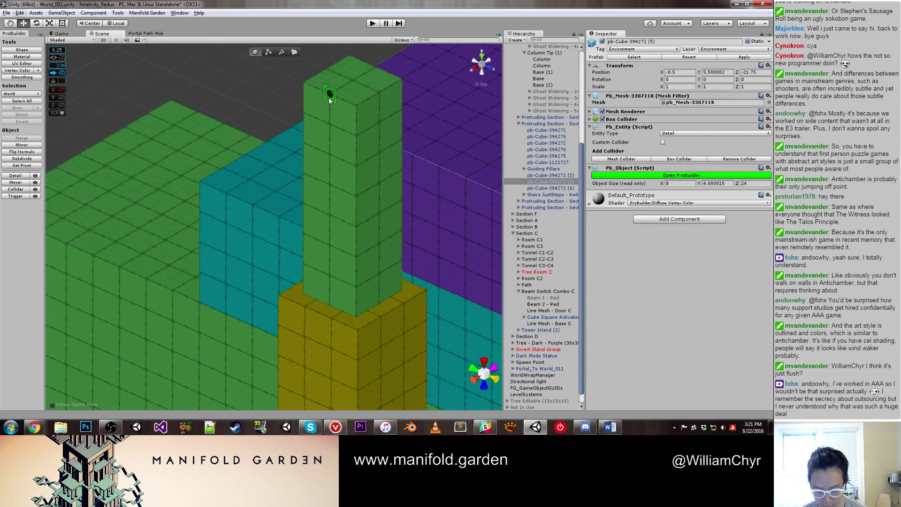
drag(329, 96, 310, 249)
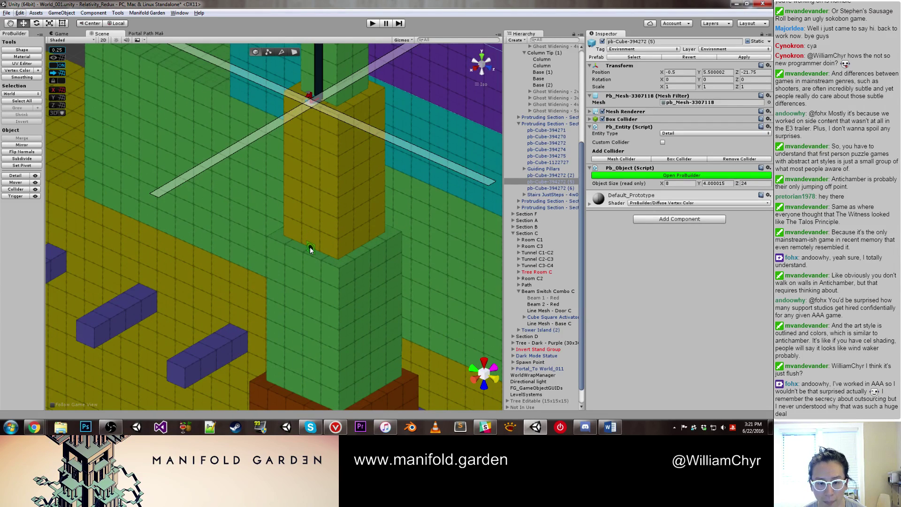
scroll(311, 250, up, 5)
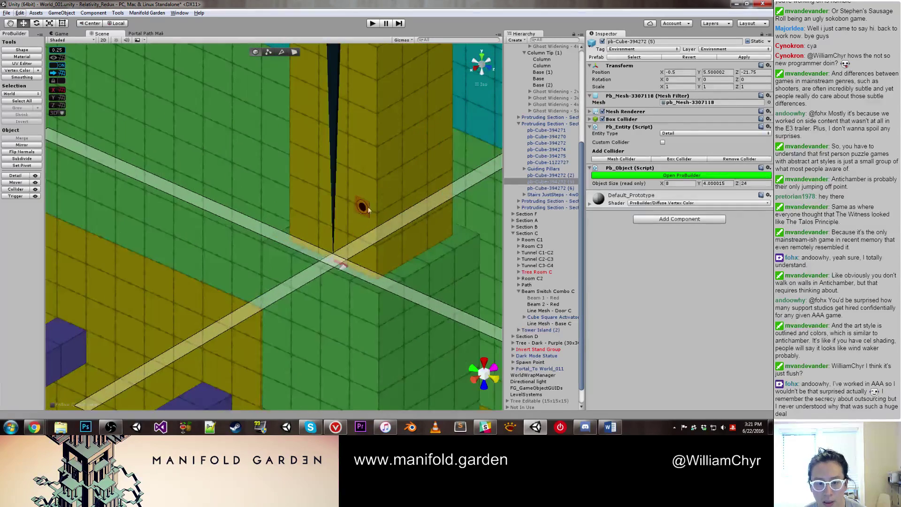
alt+drag(367, 282, 387, 282)
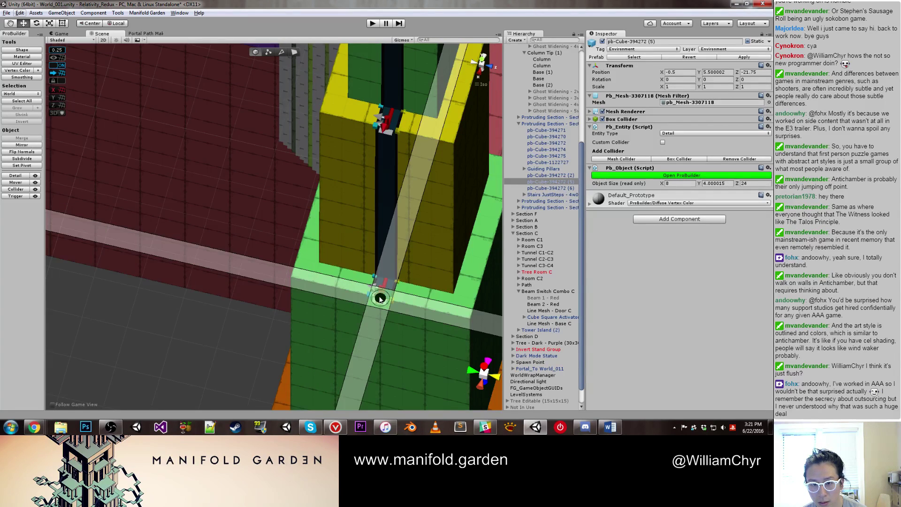
mouse_move(380, 298)
alt+mouse_down()
mouse_move(352, 288)
mouse_move(346, 302)
mouse_move(390, 296)
mouse_move(347, 286)
mouse_move(358, 282)
mouse_move(344, 291)
mouse_move(353, 157)
mouse_move(345, 213)
alt+mouse_up()
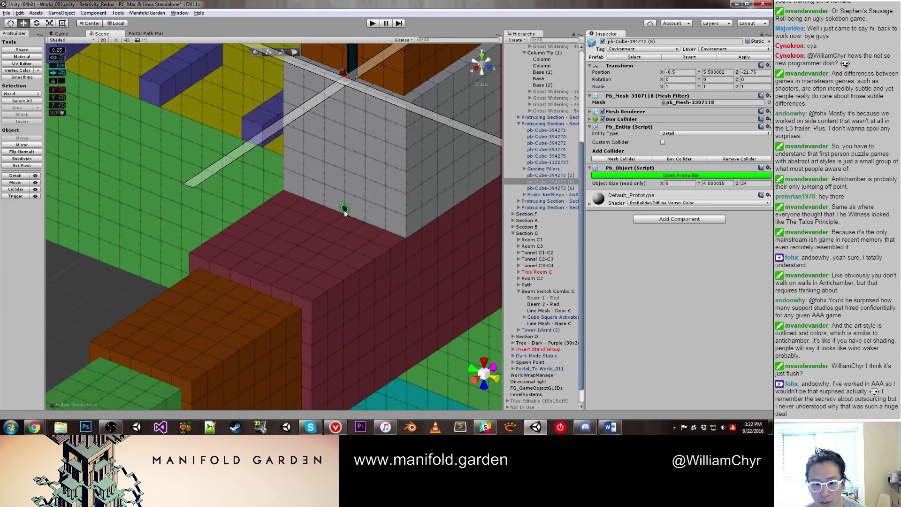
Step: Extend the line mesh from the wall corner to the red block's edge, redoing a misplaced segment
alt+click(344, 213)
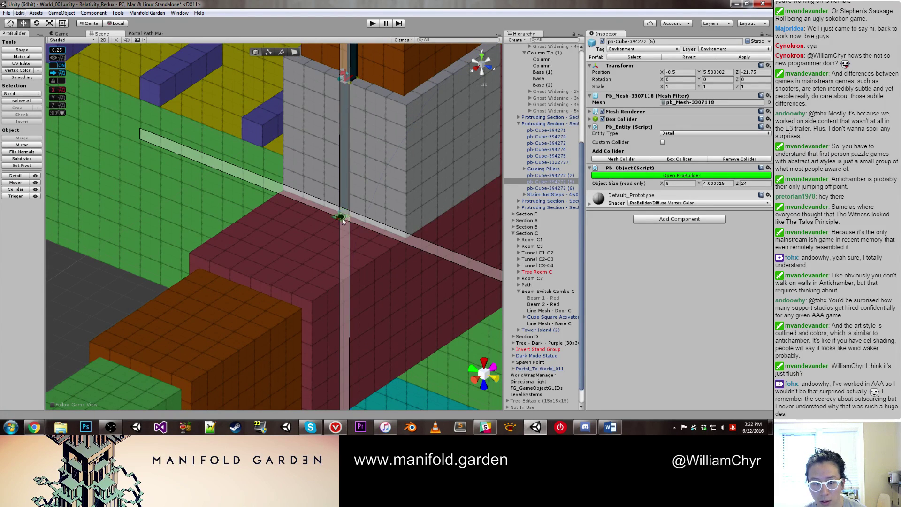
alt+click(251, 280)
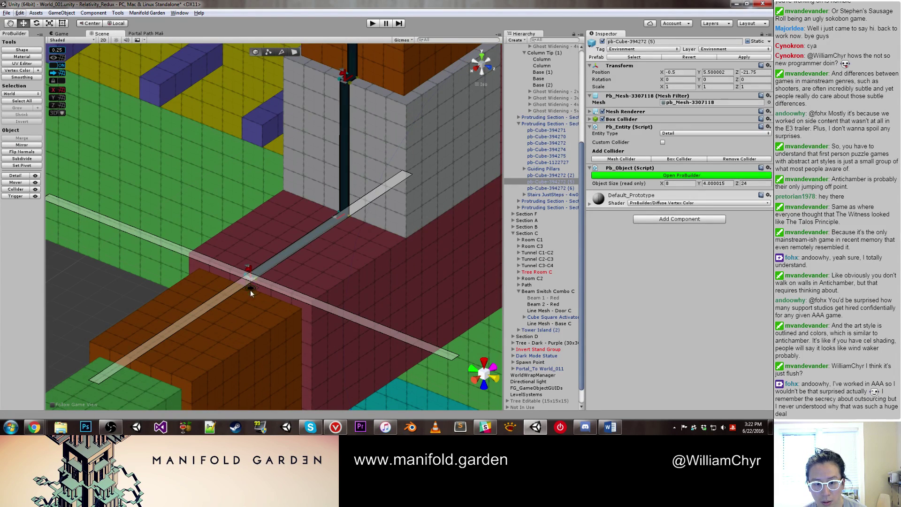
alt+click(250, 289)
scroll(241, 308, up, 4)
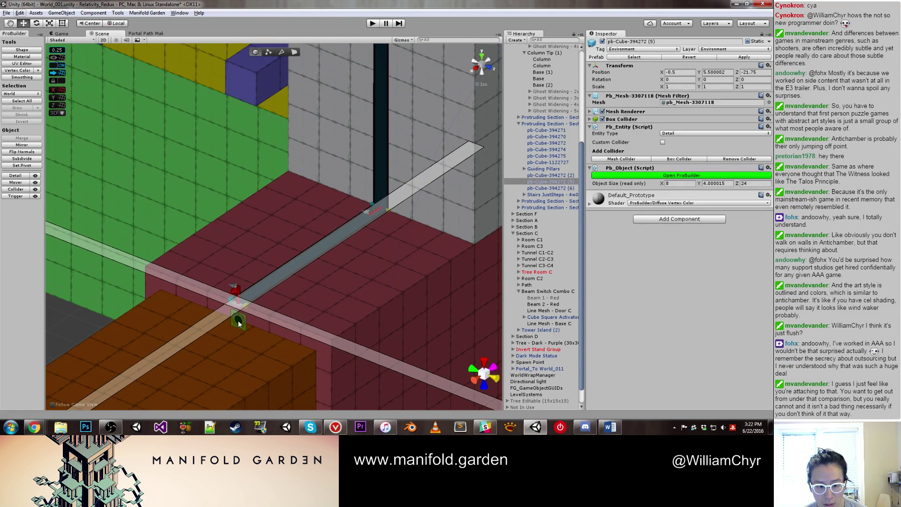
alt+click(244, 330)
key(ctrl+z)
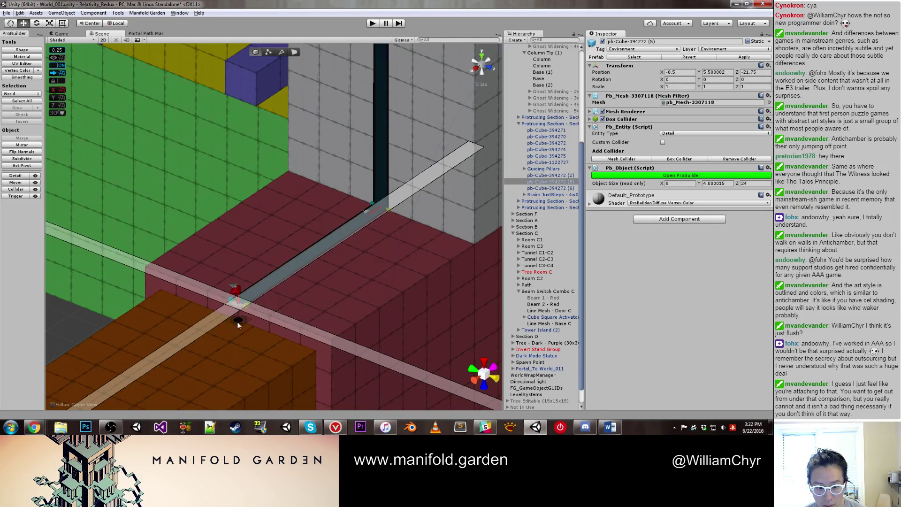
alt+click(238, 327)
Step: Snap the line along the orange block's edge and onto the green block
mouse_move(238, 327)
alt+mouse_down()
mouse_move(254, 325)
mouse_move(198, 334)
mouse_move(201, 242)
mouse_move(236, 322)
mouse_move(235, 354)
mouse_move(300, 195)
mouse_move(170, 247)
mouse_move(235, 215)
alt+mouse_up()
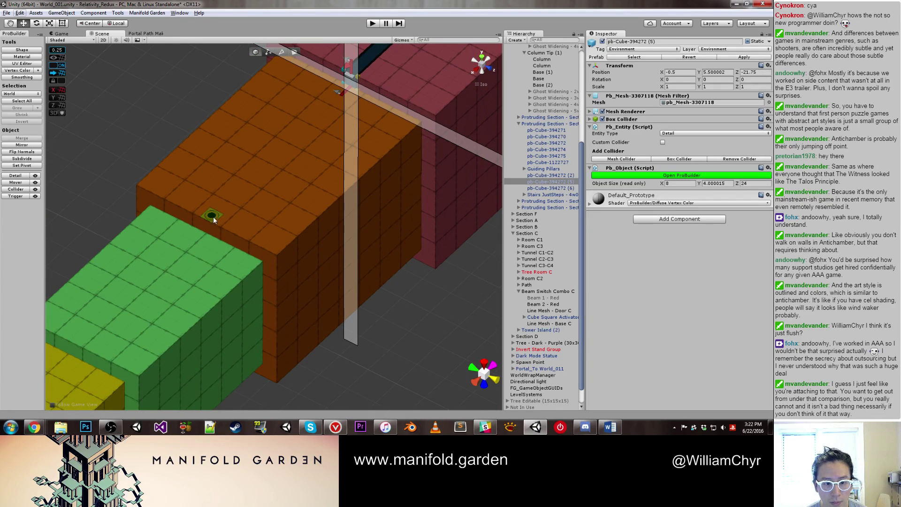
scroll(207, 221, up, 5)
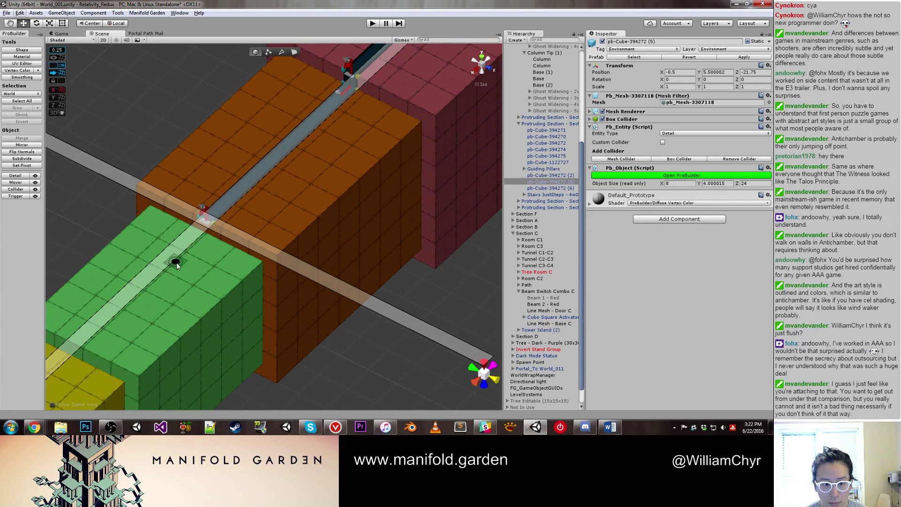
drag(202, 260, 195, 267)
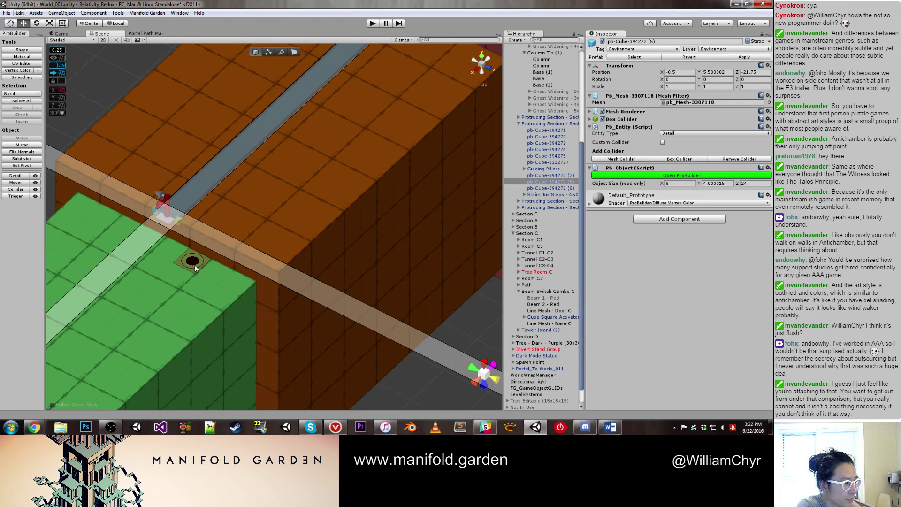
drag(196, 268, 194, 229)
scroll(193, 229, up, 3)
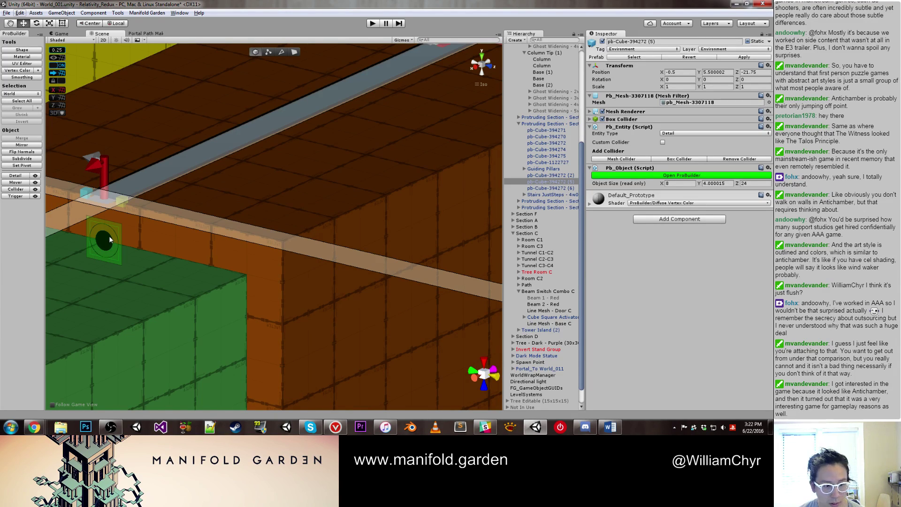
alt+drag(110, 239, 188, 202)
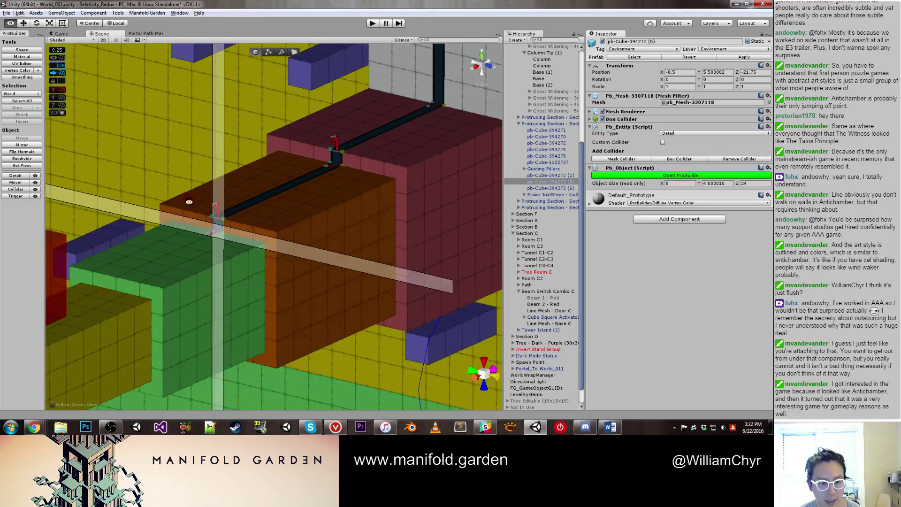
Step: Move the line down onto the yellow and green blocks
key(f)
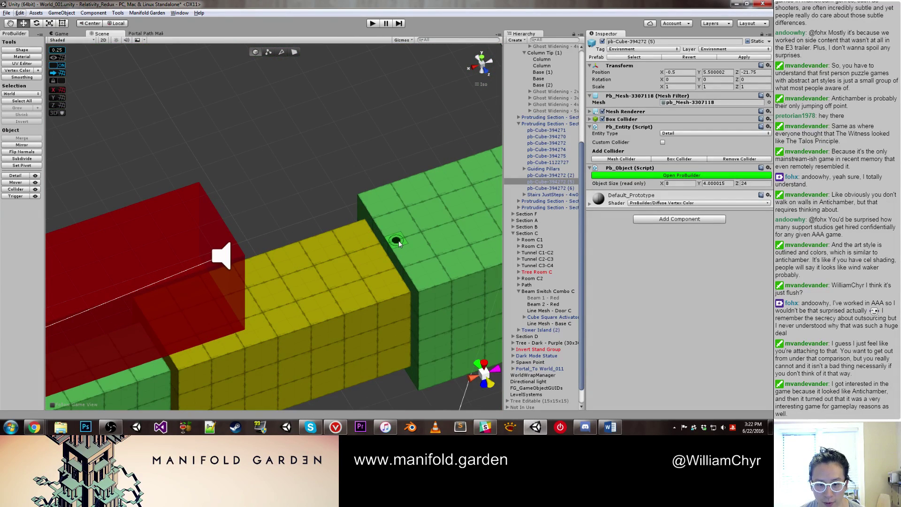
alt+right_drag(391, 245, 369, 272)
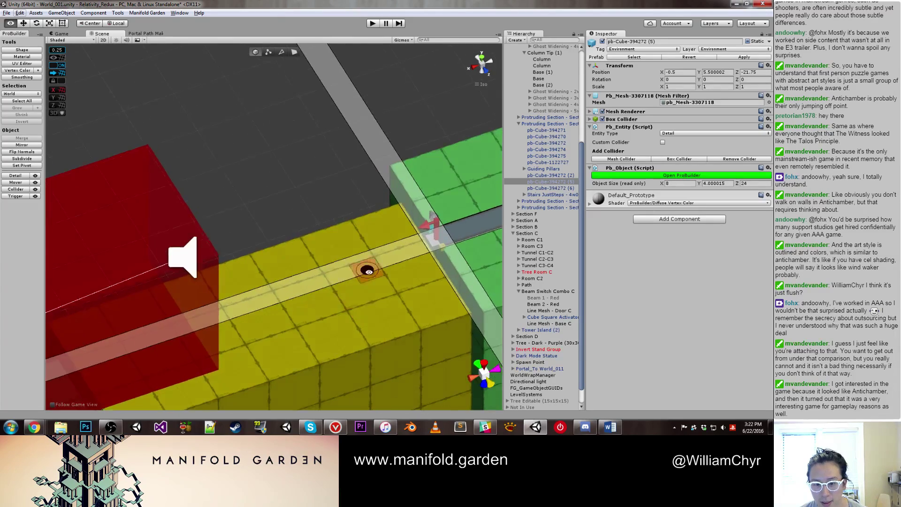
alt+drag(368, 271, 392, 327)
alt+drag(281, 285, 276, 264)
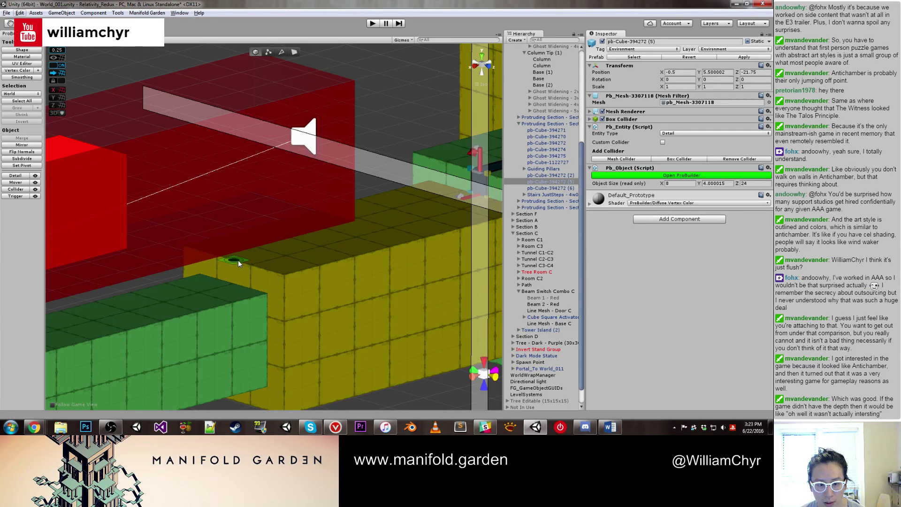
drag(238, 260, 61, 339)
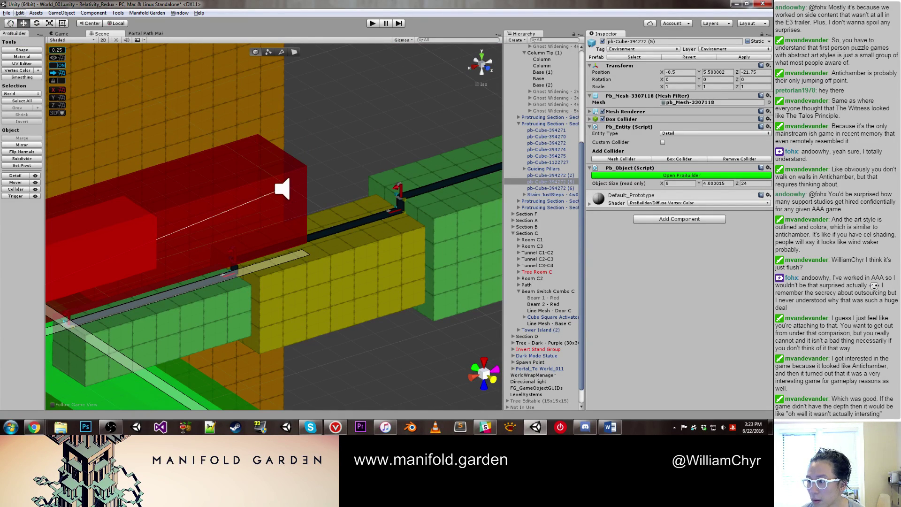
alt+drag(422, 202, 313, 179)
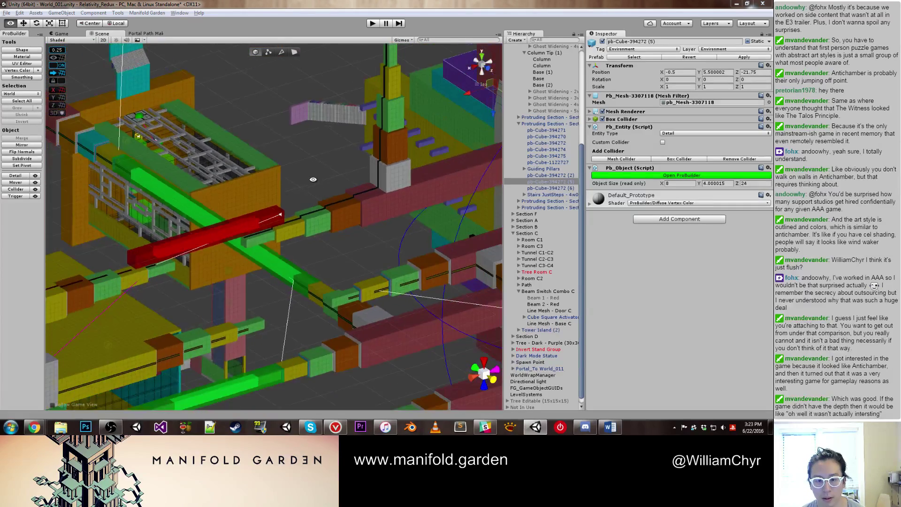
Step: Select the upper four Ghost Widening objects and make them active
scroll(313, 179, up, 10)
middle_drag(310, 185, 305, 194)
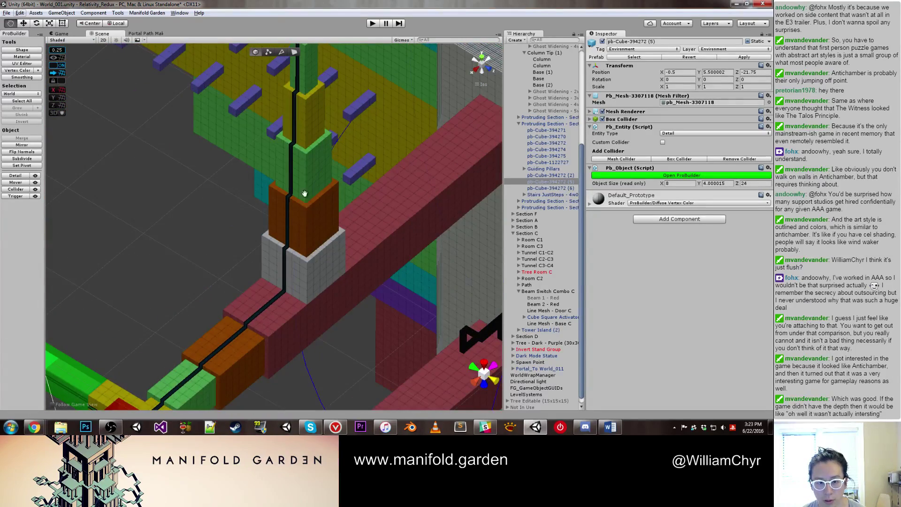
click(302, 214)
scroll(545, 94, up, 2)
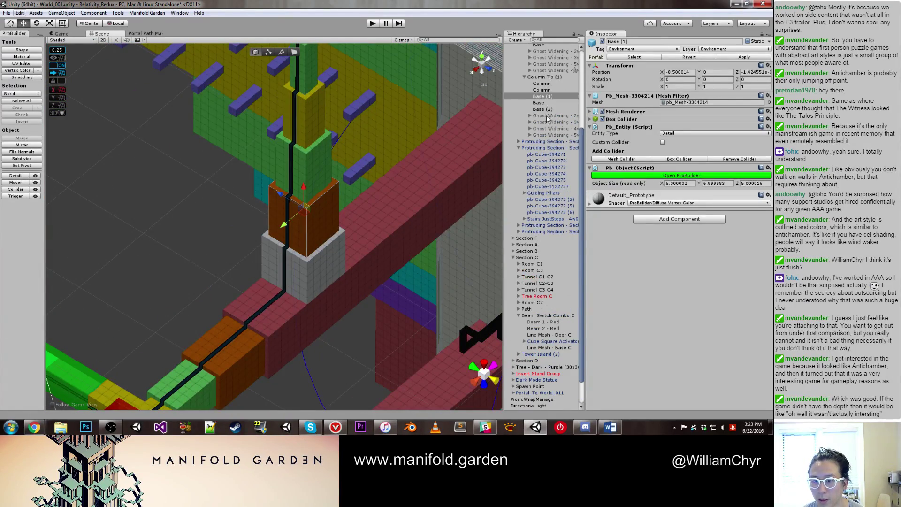
click(547, 116)
shift+click(547, 128)
shift+click(547, 135)
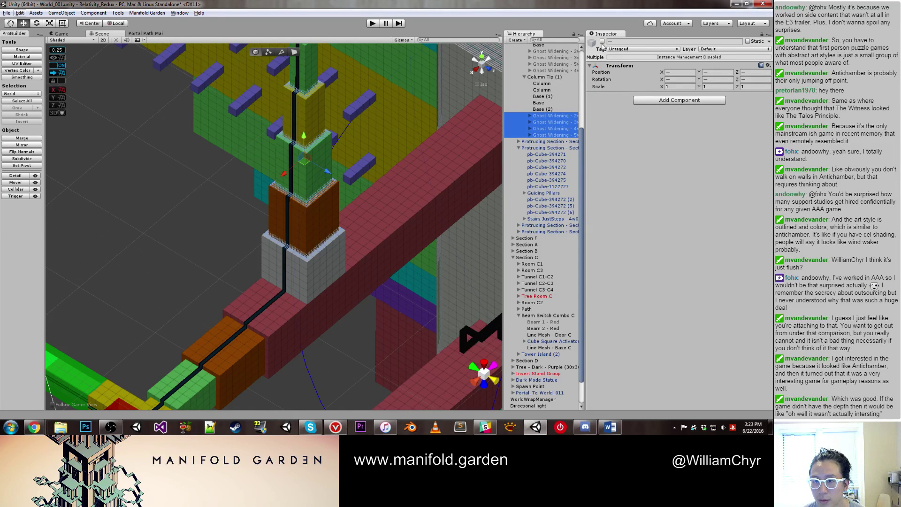
click(551, 70)
shift+click(551, 50)
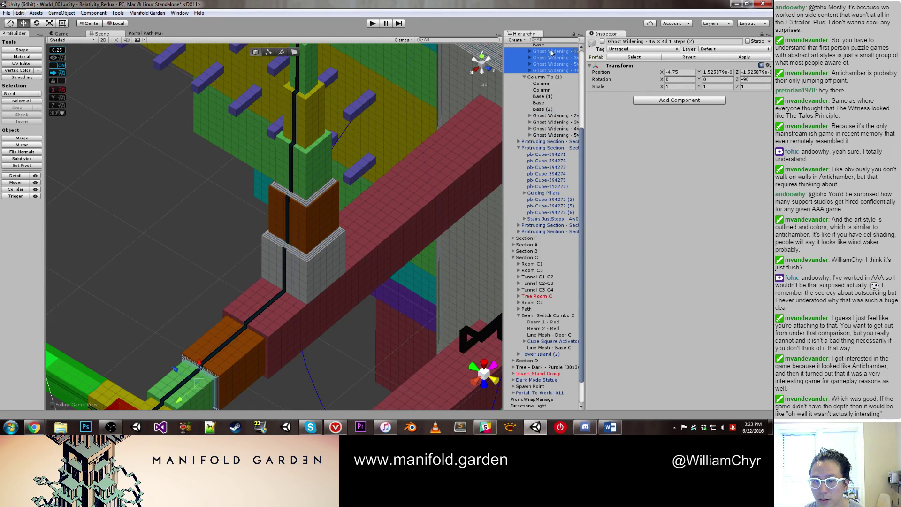
click(603, 41)
Step: Apply Pillar - Center Island 3's changes to its prefab
scroll(367, 150, down, 5)
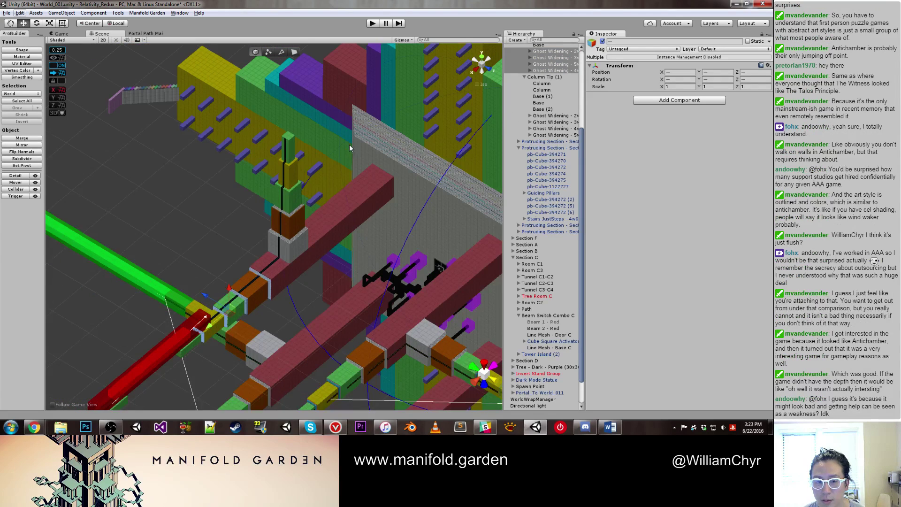
scroll(535, 132, up, 5)
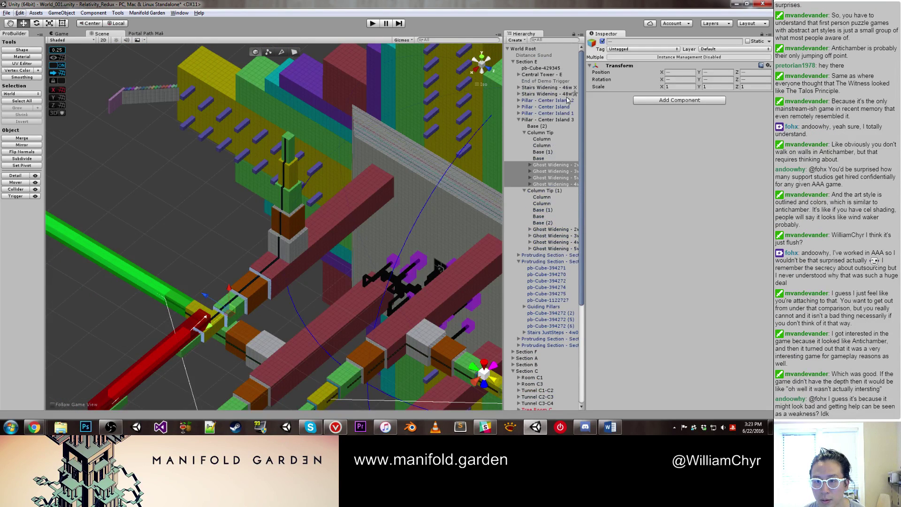
click(537, 120)
key(f)
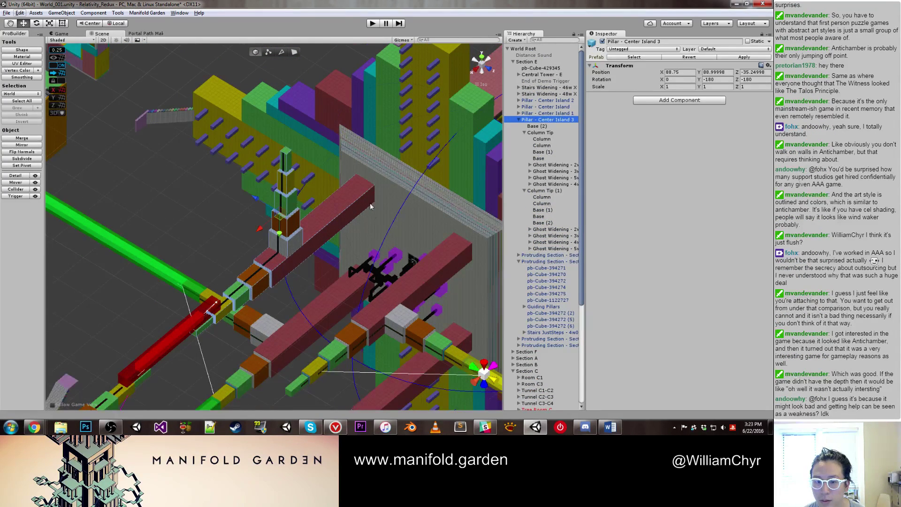
click(722, 57)
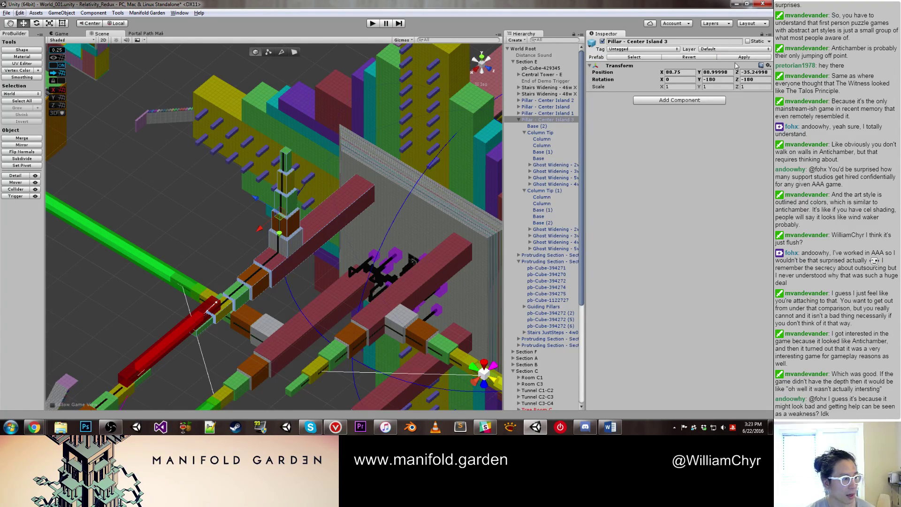
click(207, 225)
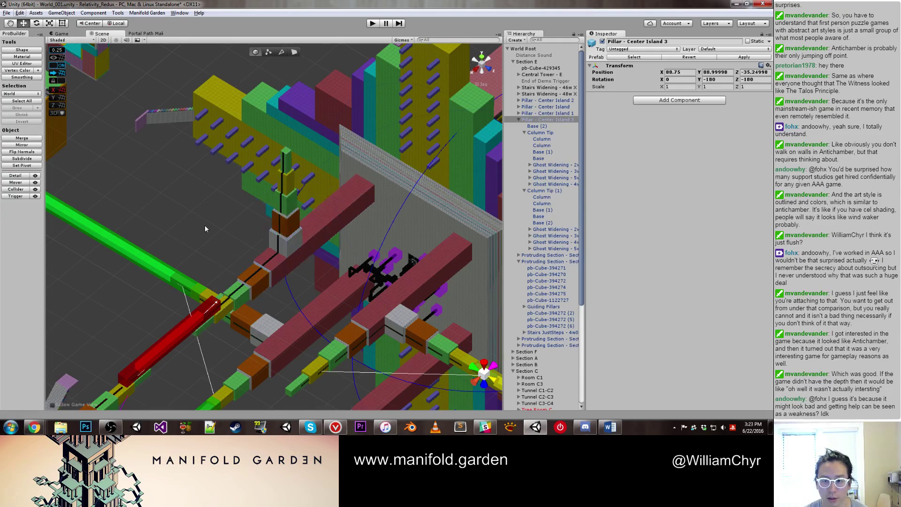
alt+drag(207, 224, 292, 246)
scroll(292, 246, up, 5)
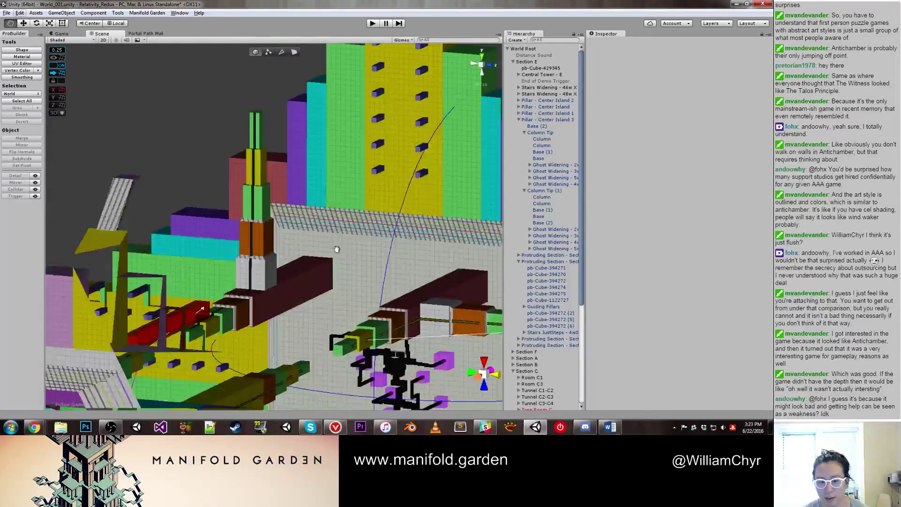
Step: Select the pillar's line mesh and collapse Pillar - Center Island 3 in the Hierarchy
click(228, 212)
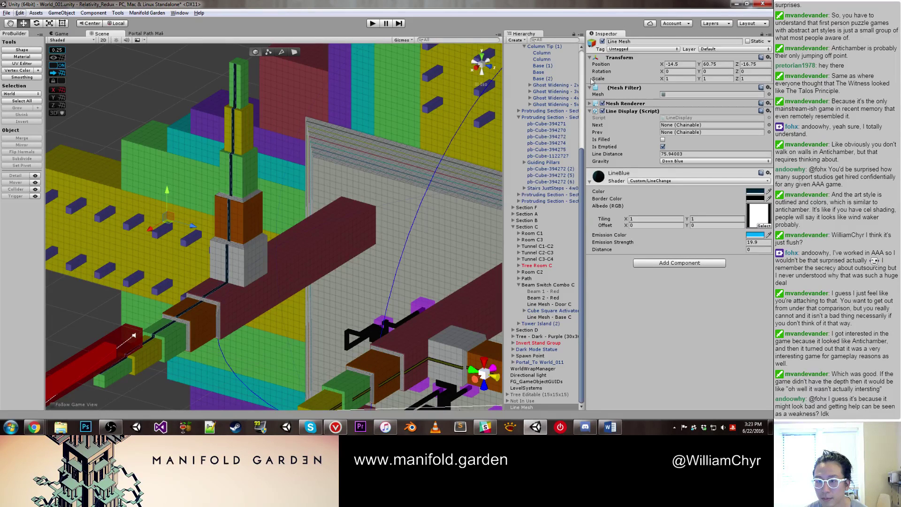
click(662, 41)
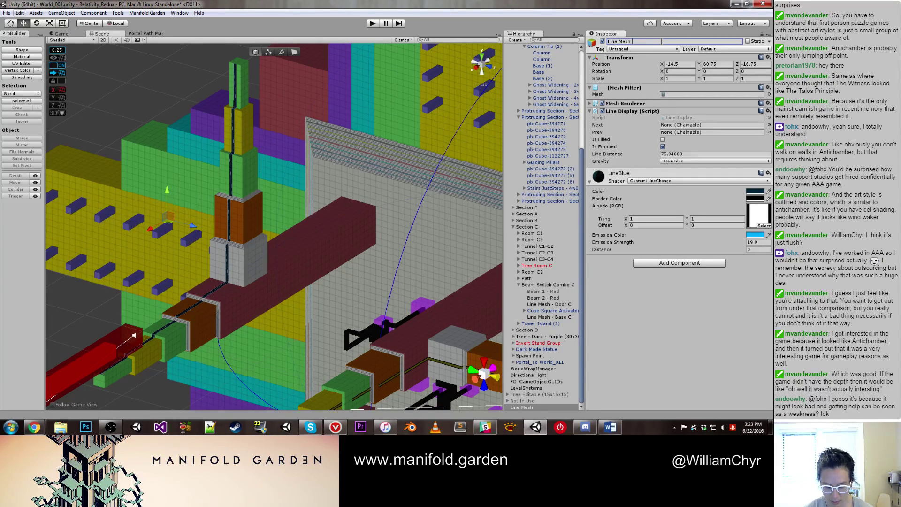
scroll(265, 222, down, 6)
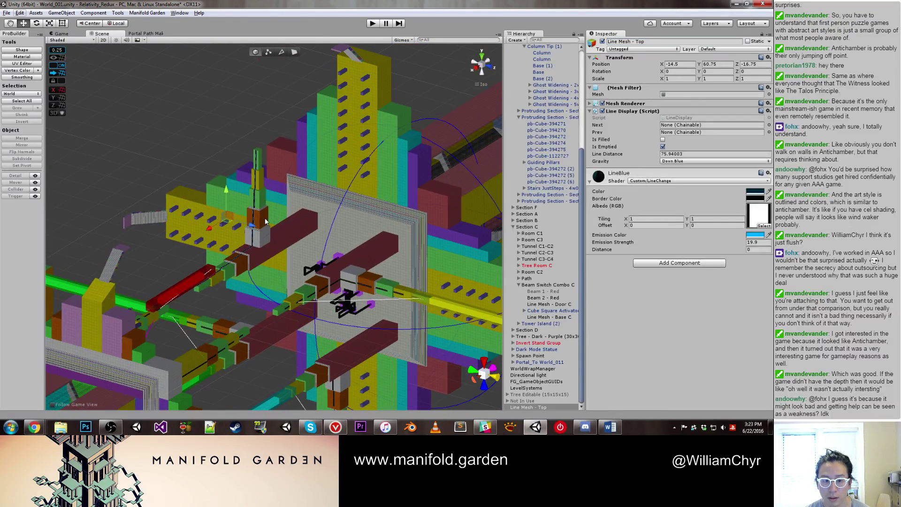
click(265, 221)
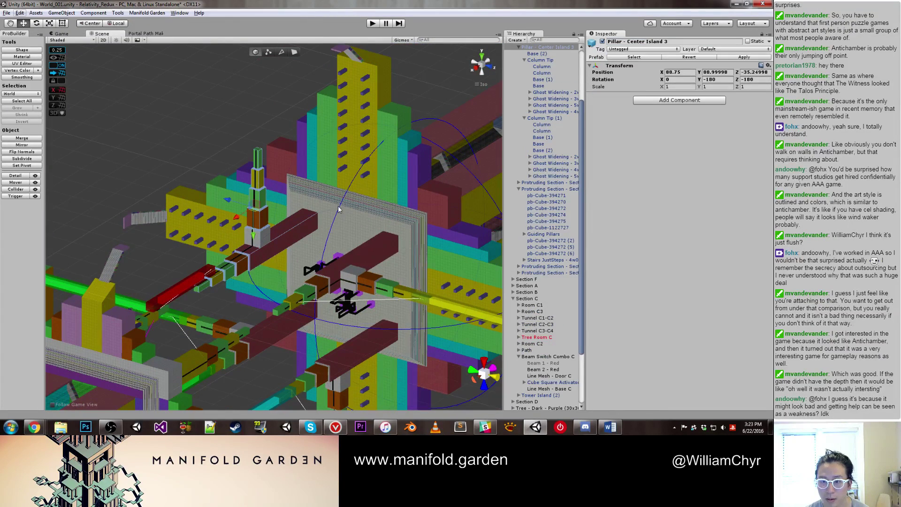
scroll(533, 96, up, 4)
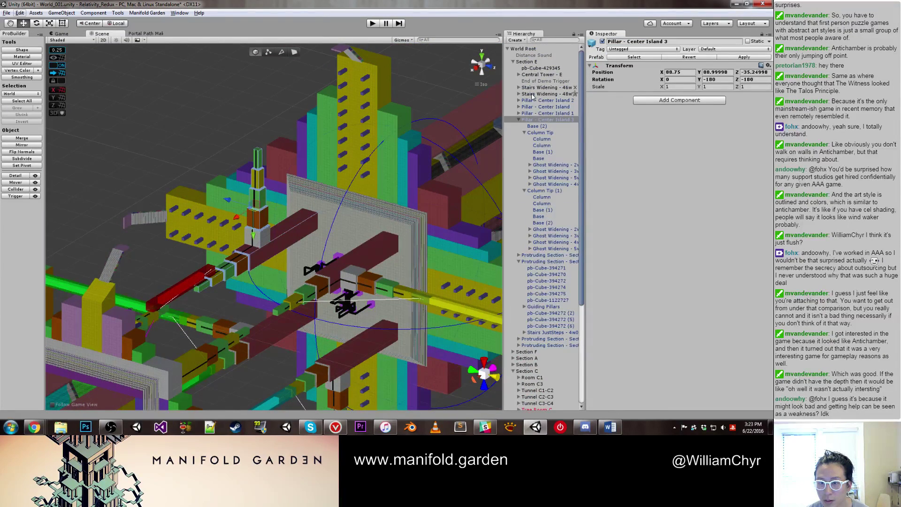
click(518, 120)
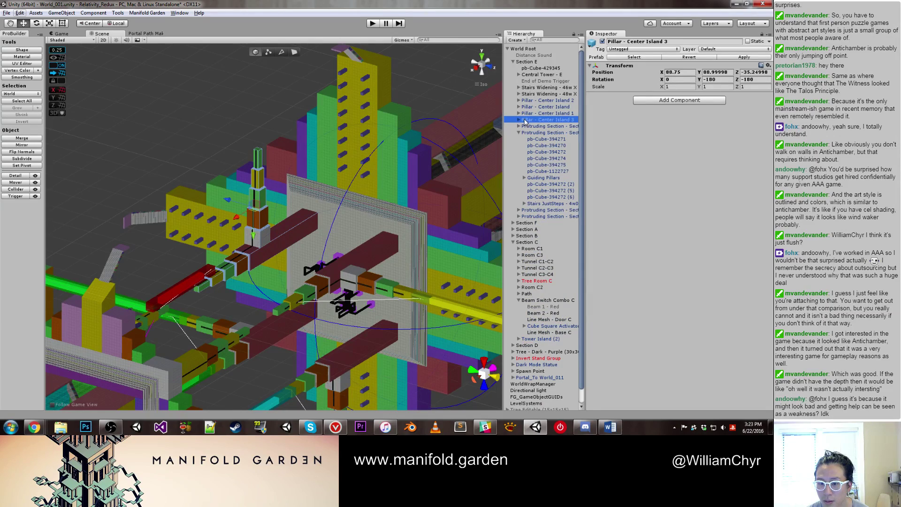
Step: Move Line Mesh - Top under Beam Switch Combo C, rename it Line Mesh - Top C, set gravity Up Red
double_click(549, 319)
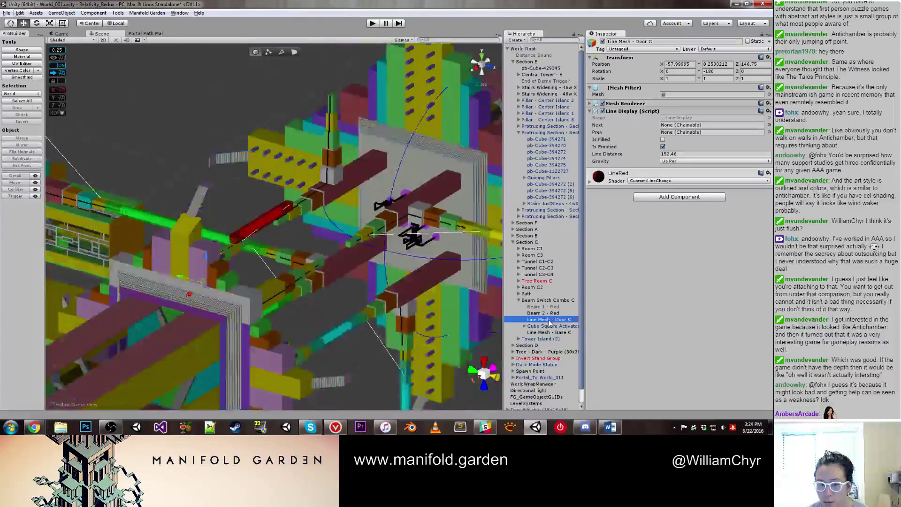
scroll(538, 383, down, 1)
drag(533, 409, 551, 311)
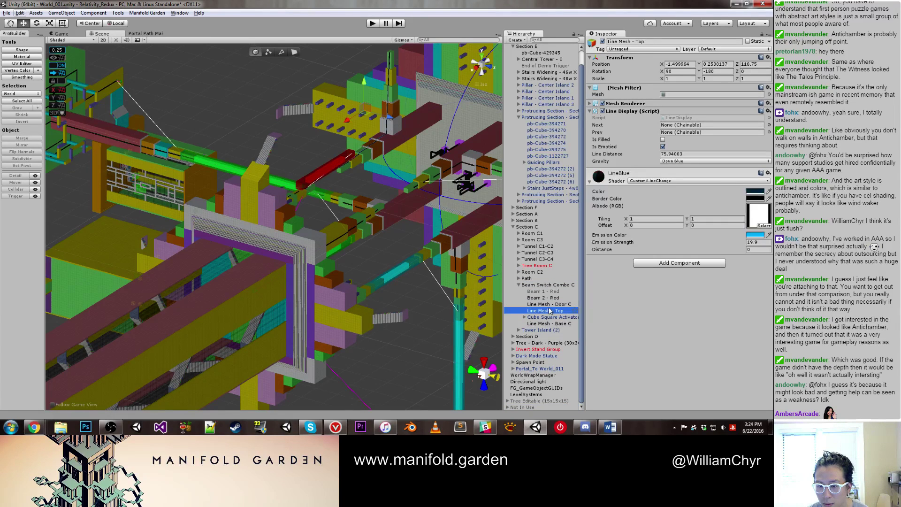
click(654, 41)
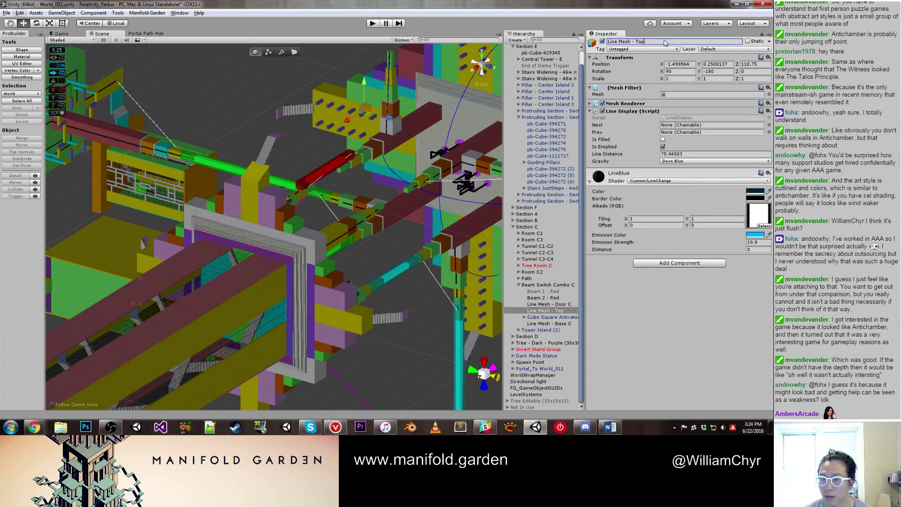
text(C)
key(Return)
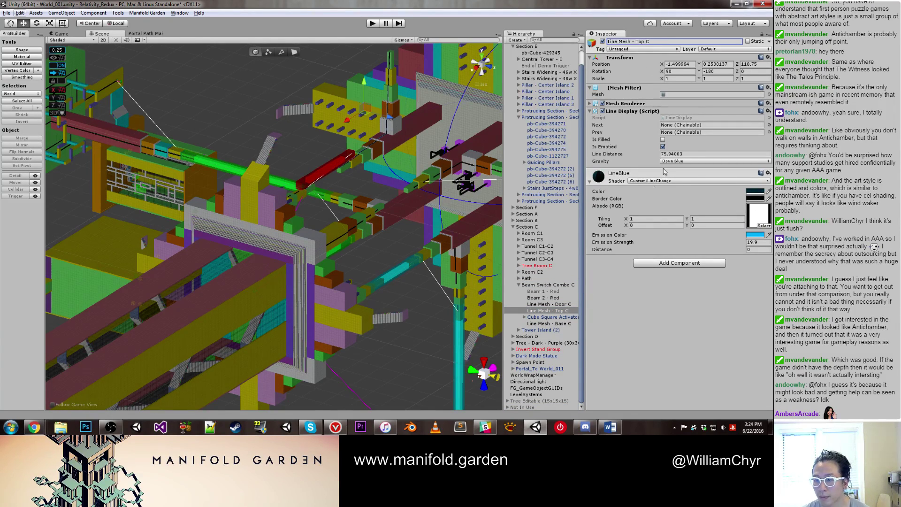
click(673, 161)
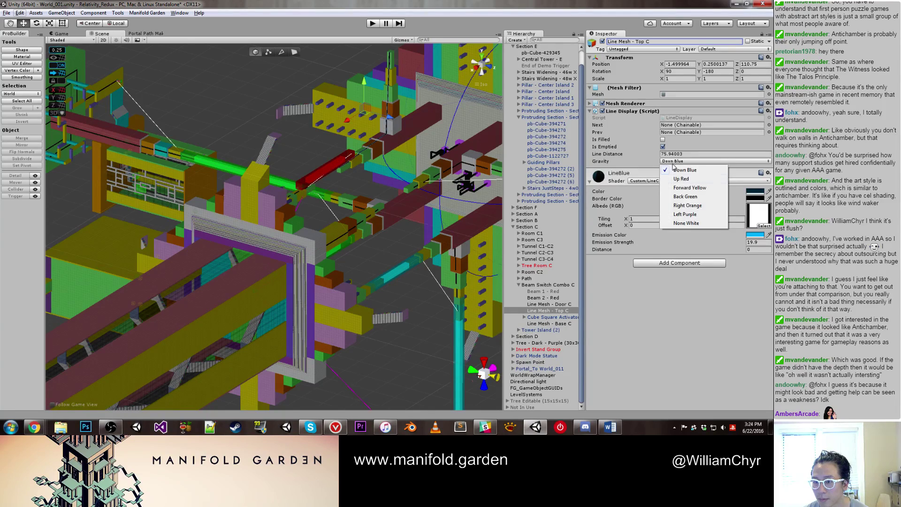
click(679, 182)
Step: Compare with Line Mesh - Top B and check Beam 2 - Red's settings
middle_drag(376, 141, 305, 235)
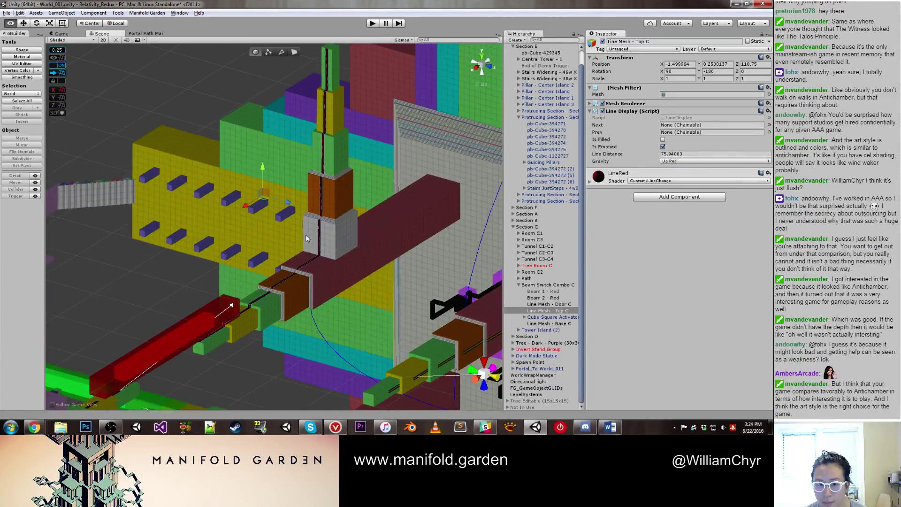
scroll(301, 216, up, 6)
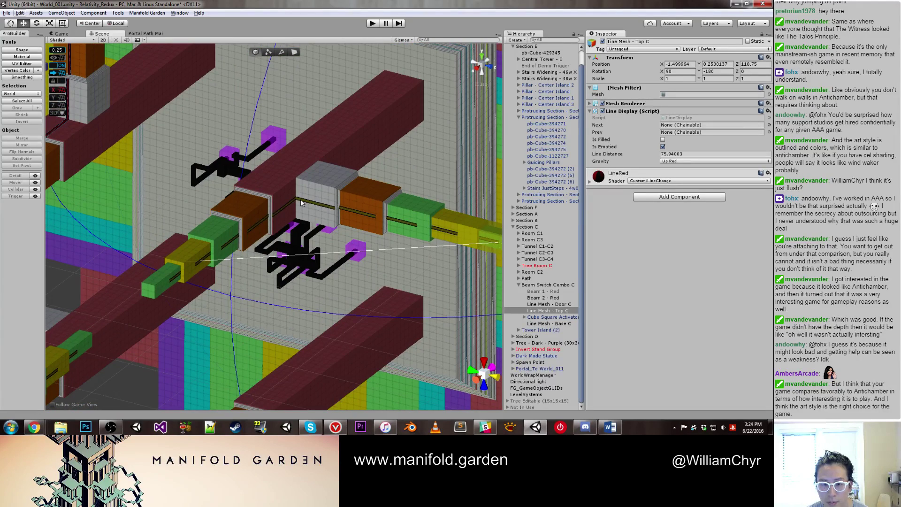
click(300, 199)
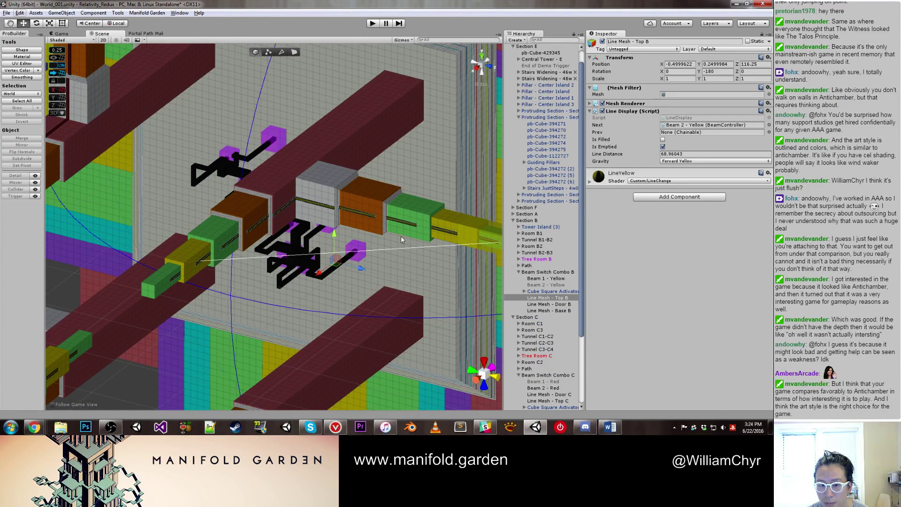
right_drag(270, 141, 251, 229)
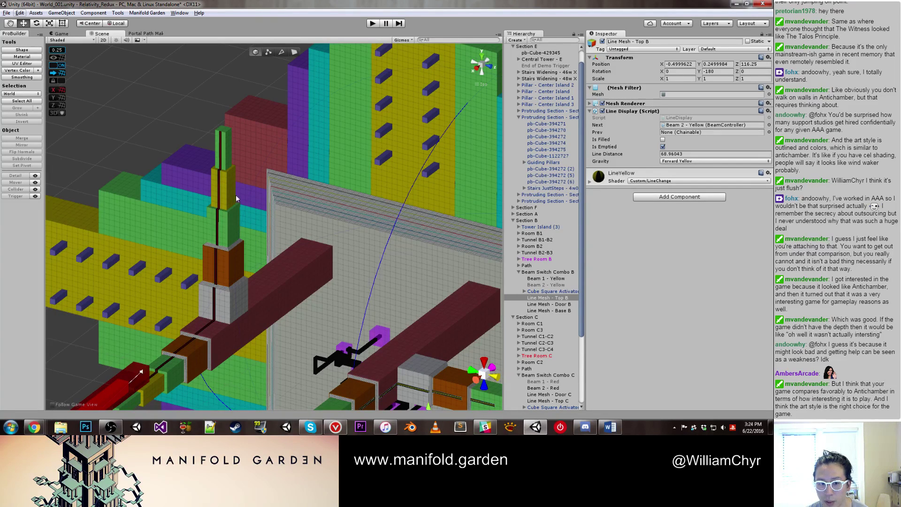
click(218, 190)
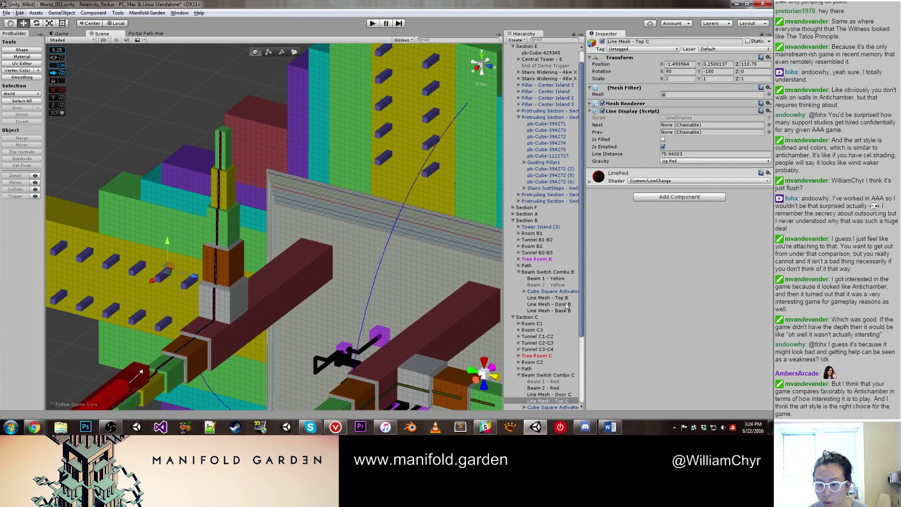
scroll(566, 309, down, 3)
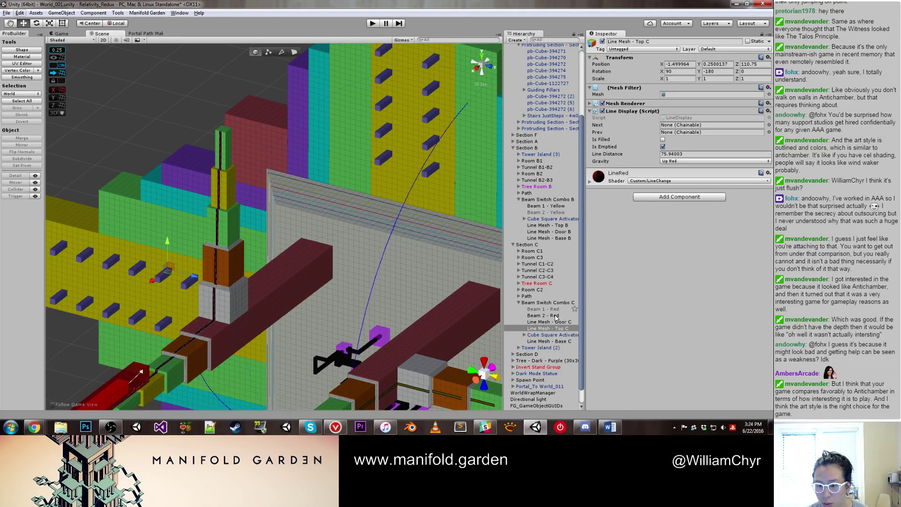
click(551, 314)
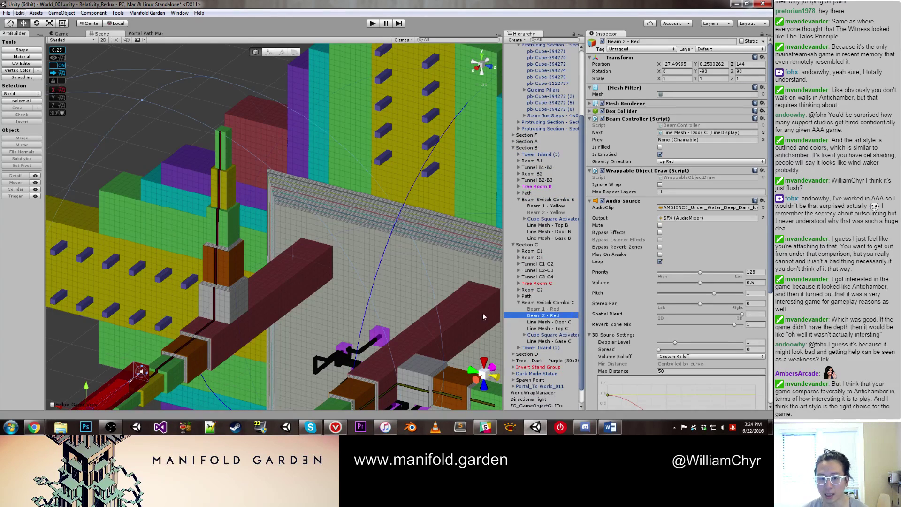
scroll(311, 256, down, 3)
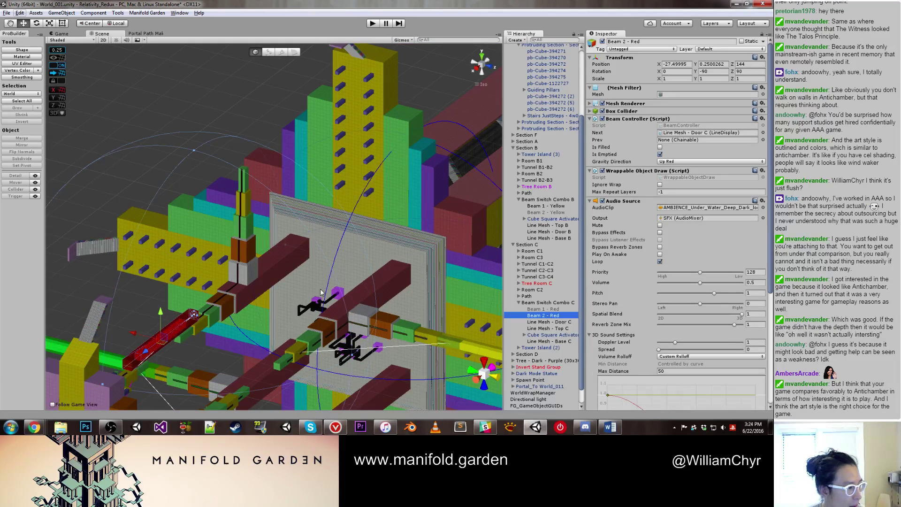
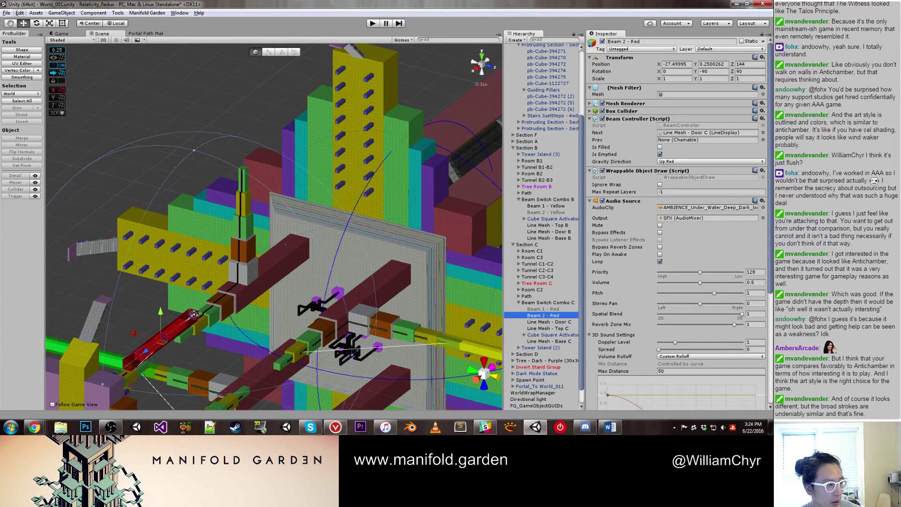
Step: Delete Line Mesh - Top B from the beam
scroll(433, 224, down, 5)
middle_drag(422, 234, 350, 237)
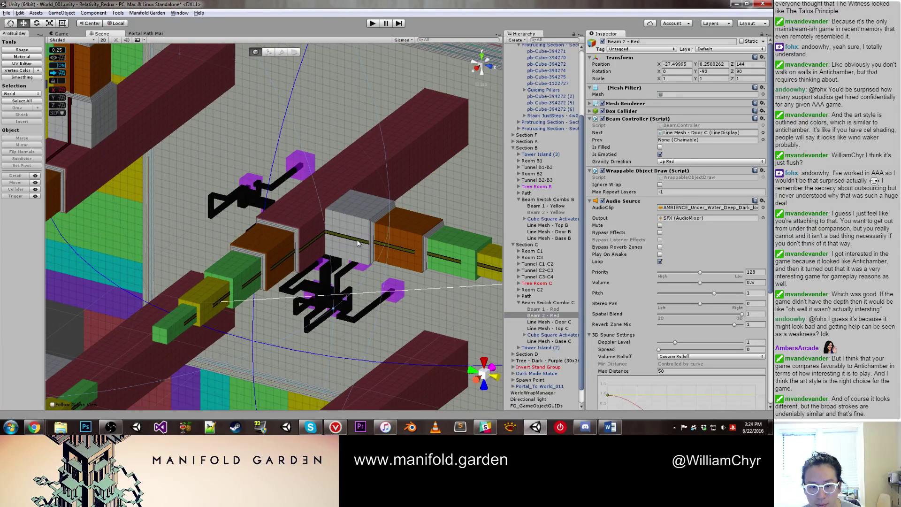
click(361, 243)
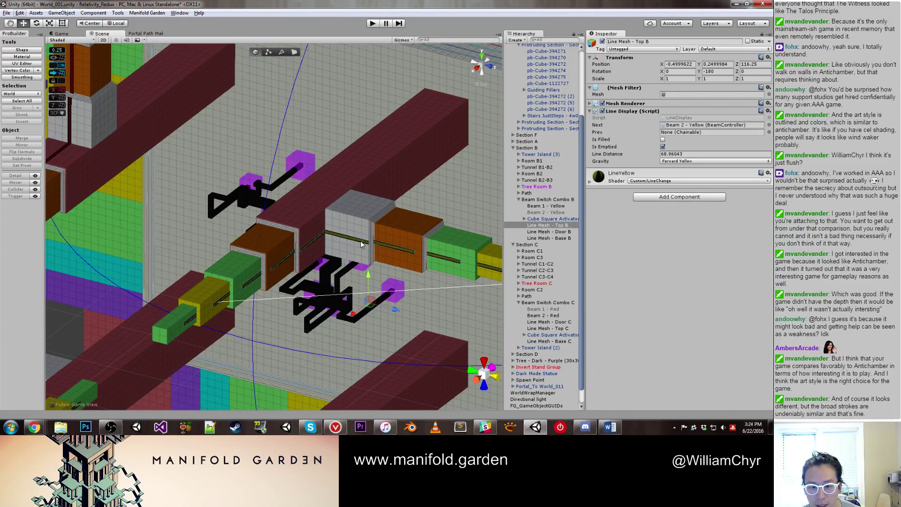
right_click(543, 229)
click(561, 267)
Step: Duplicate Line Mesh - Top C and rotate the copy to lie flat
scroll(167, 143, down, 3)
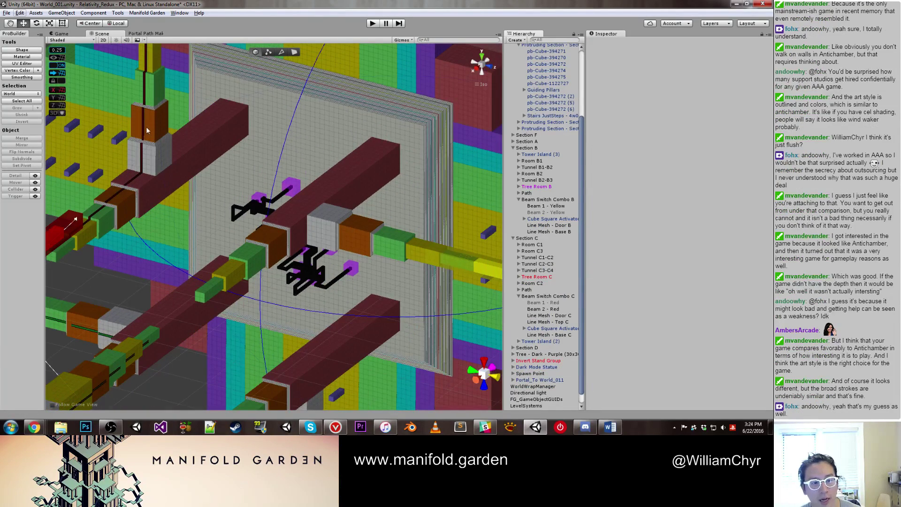
click(170, 153)
scroll(171, 156, up, 3)
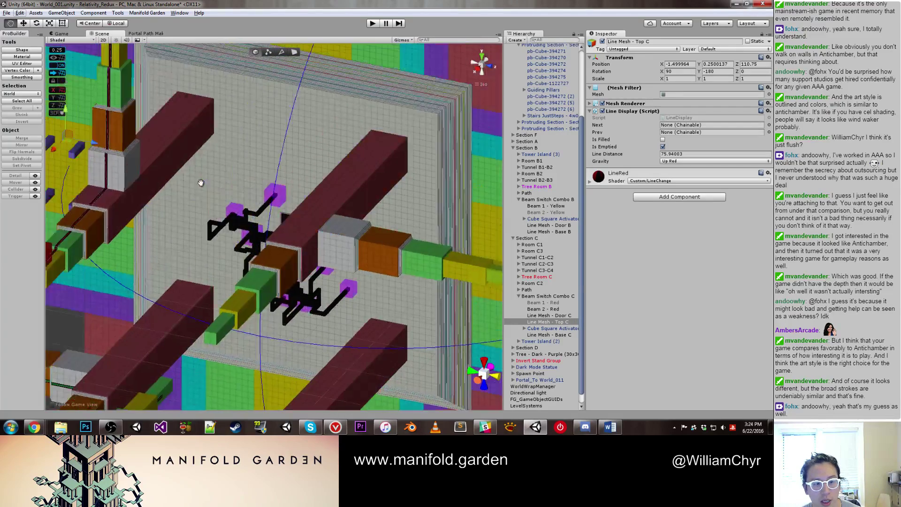
drag(201, 183, 260, 212)
key(ctrl+d)
key(e)
drag(180, 163, 220, 220)
Step: Move the duplicated line down onto the lower beam, centred in the beam boxes
key(w)
scroll(207, 206, down, 2)
middle_drag(221, 220, 215, 213)
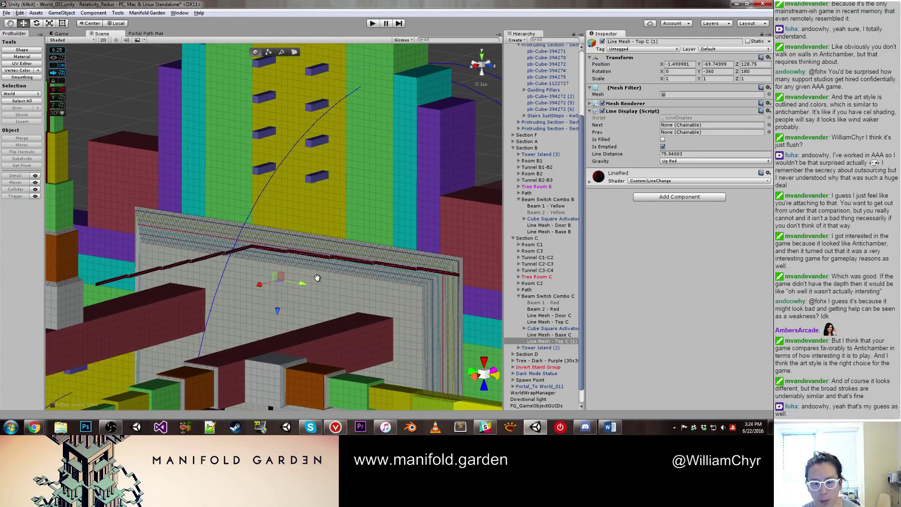
drag(278, 309, 273, 405)
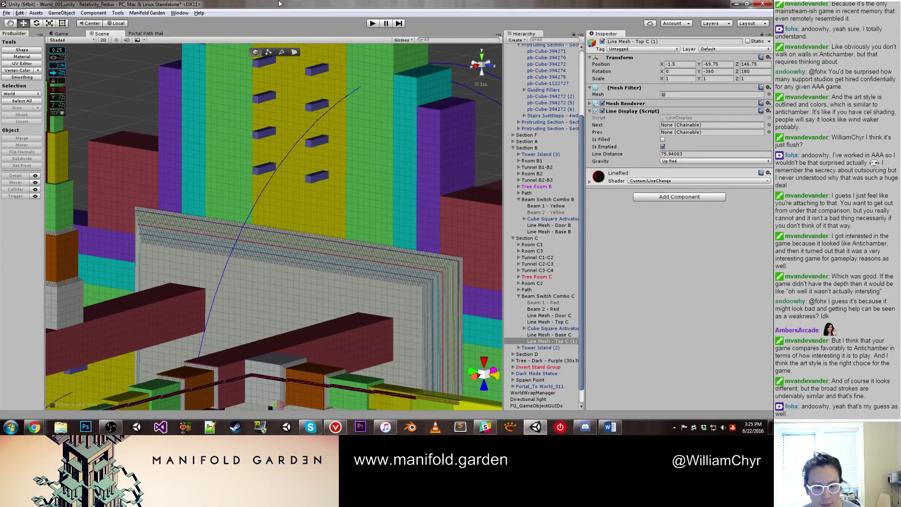
right_drag(273, 404, 345, 430)
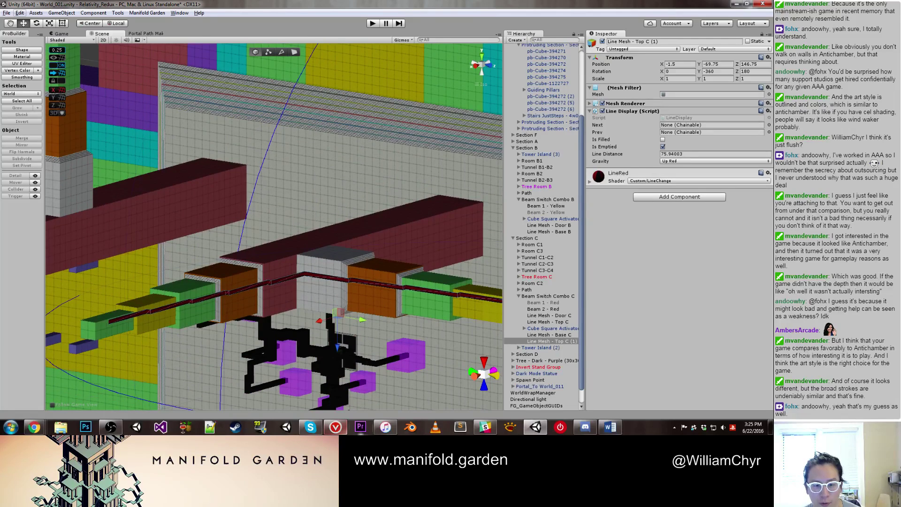
scroll(348, 318, up, 2)
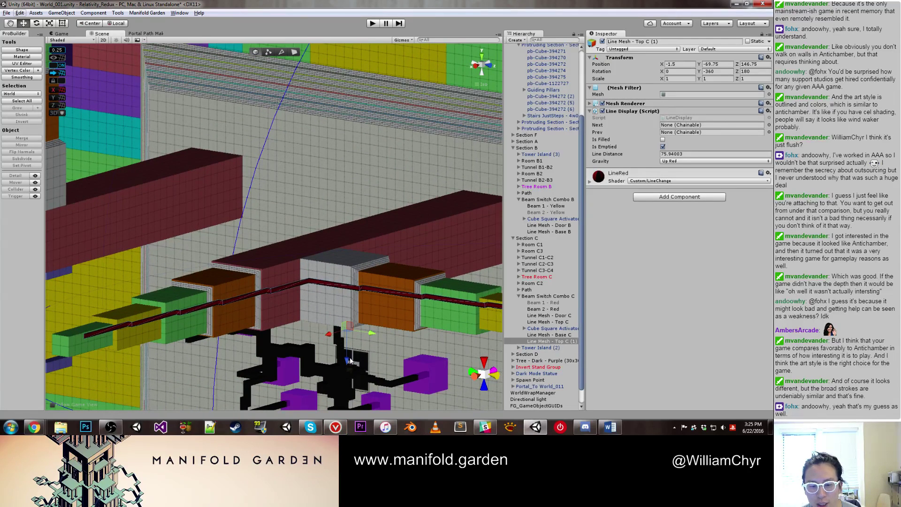
drag(347, 362, 347, 373)
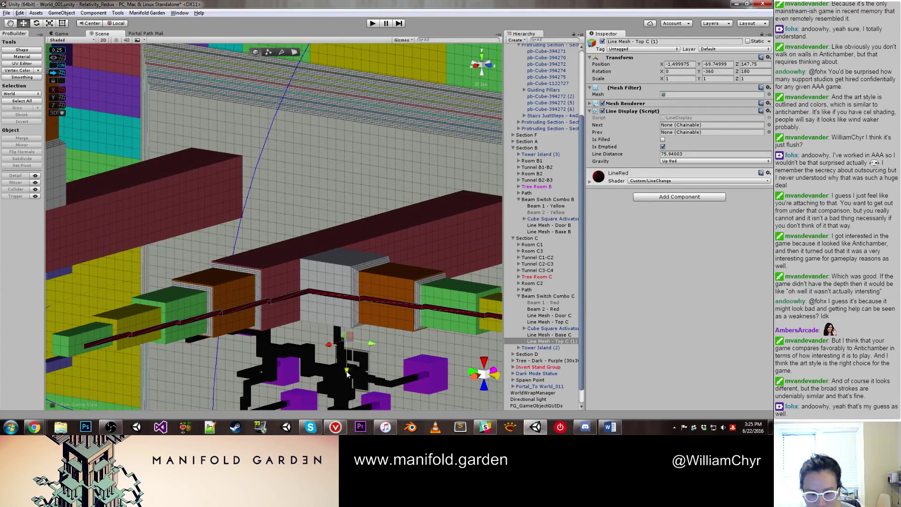
drag(377, 346, 369, 343)
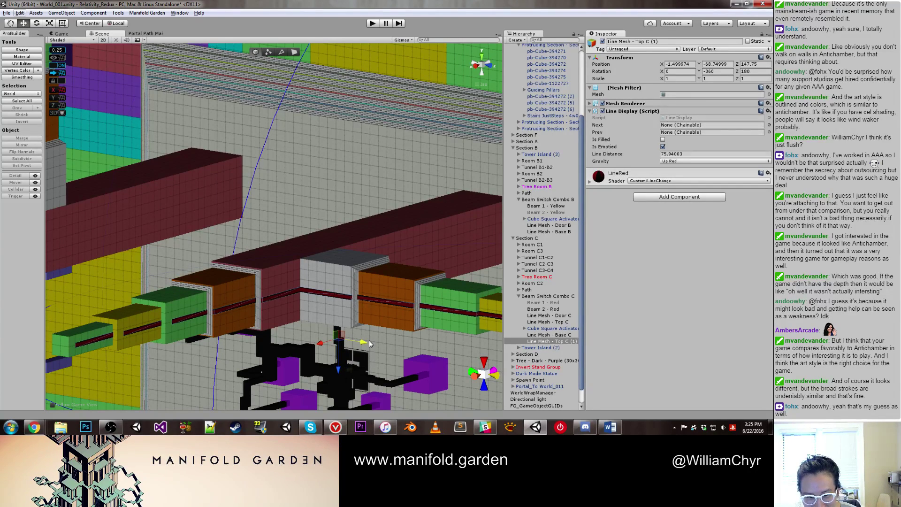
middle_drag(369, 343, 257, 212)
scroll(337, 192, up, 4)
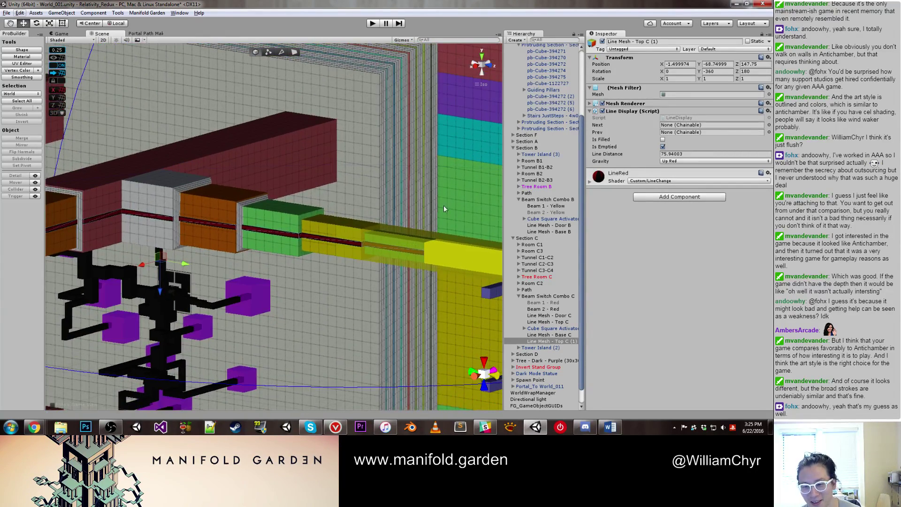
alt+drag(286, 213, 262, 206)
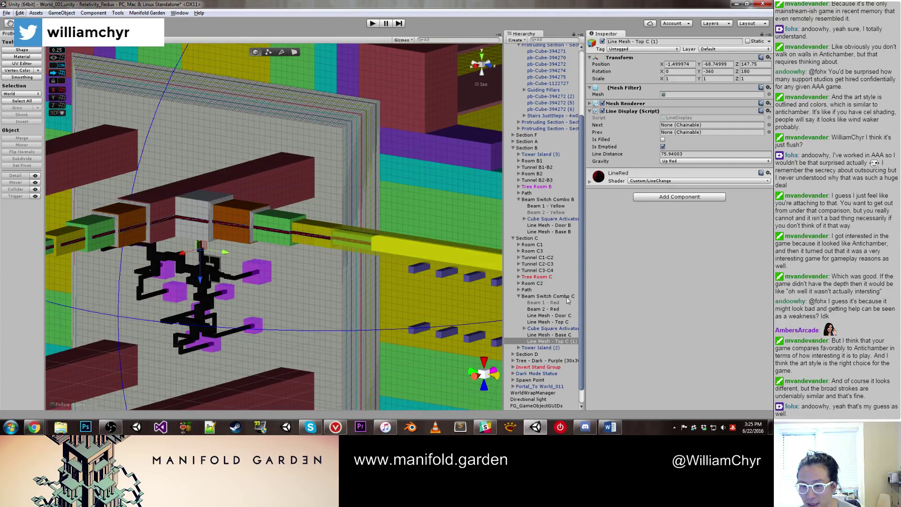
Step: Place the copy under Beam Switch Combo B and rename it Line Mesh - Top B
drag(565, 343, 562, 228)
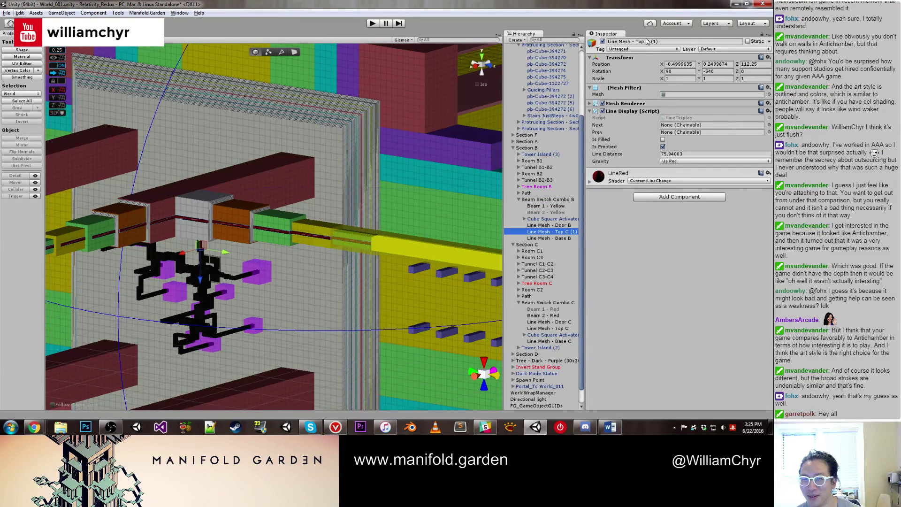
drag(645, 42, 664, 43)
text(B)
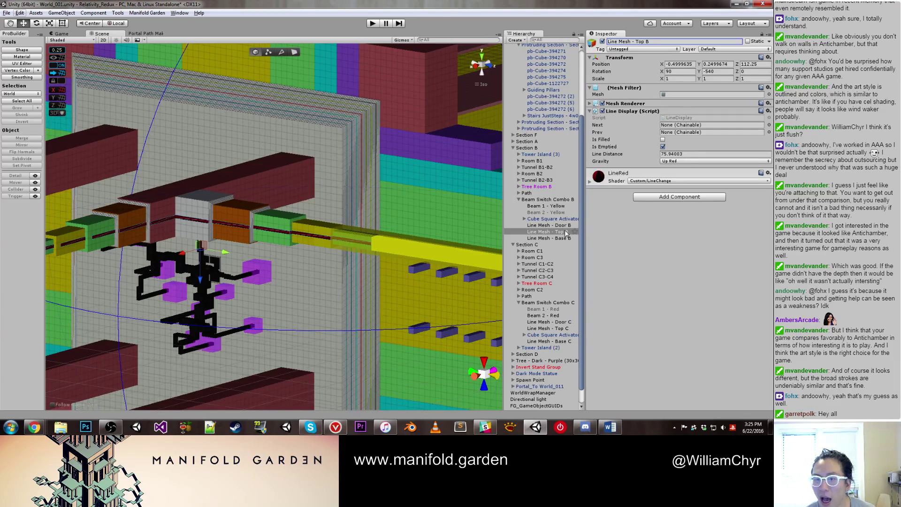
Step: Set Line Mesh - Top B's gravity to Forward Yellow
click(702, 162)
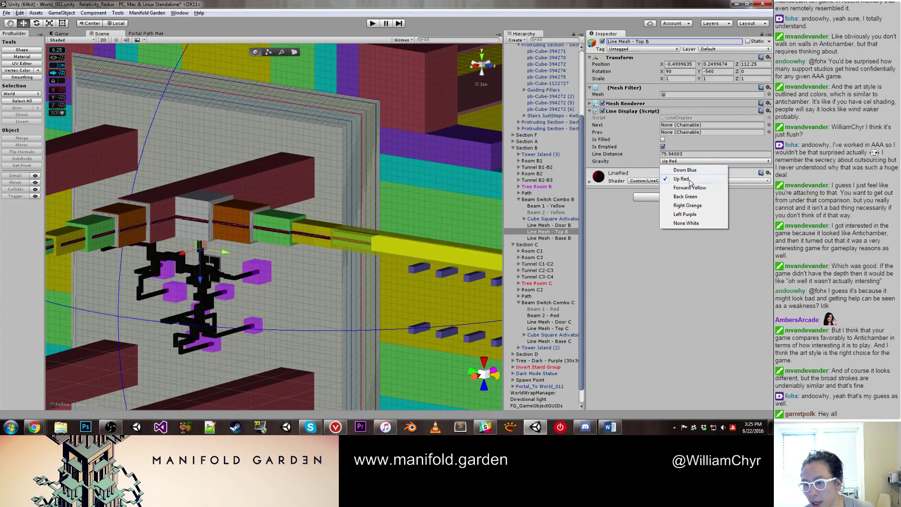
click(689, 187)
alt+drag(335, 208, 273, 178)
Step: Select blocks of Pillar - Center Island 2 to locate its green Base
click(274, 172)
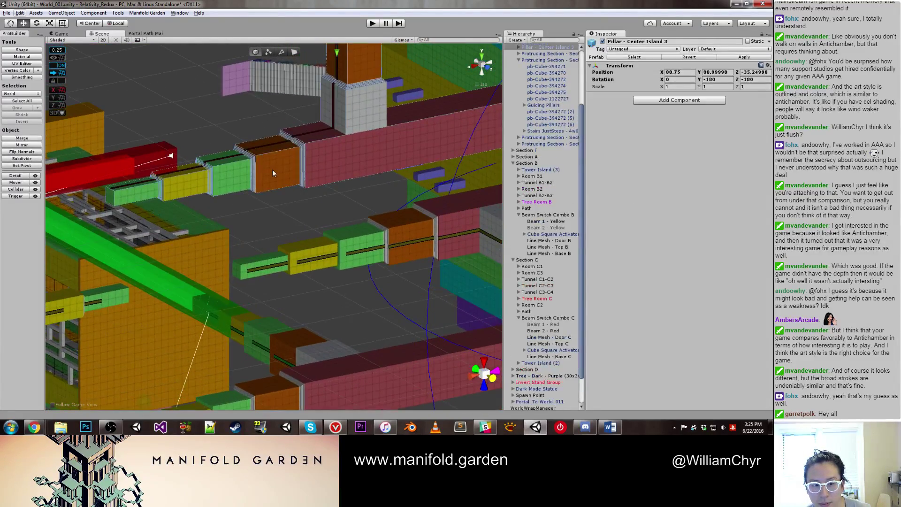
click(235, 176)
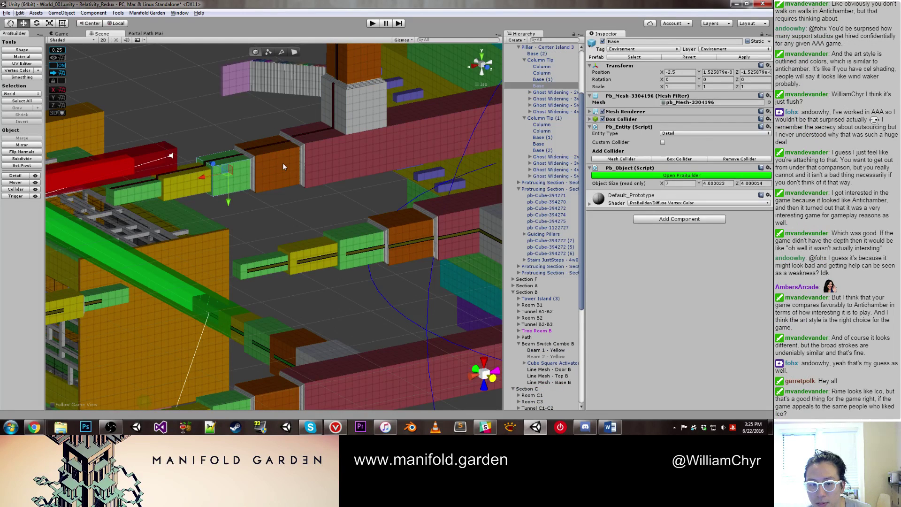
click(374, 244)
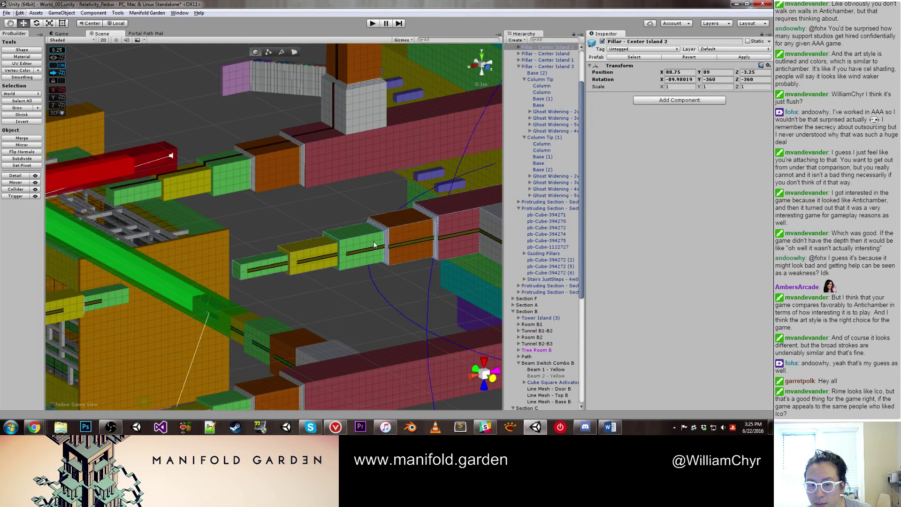
click(420, 234)
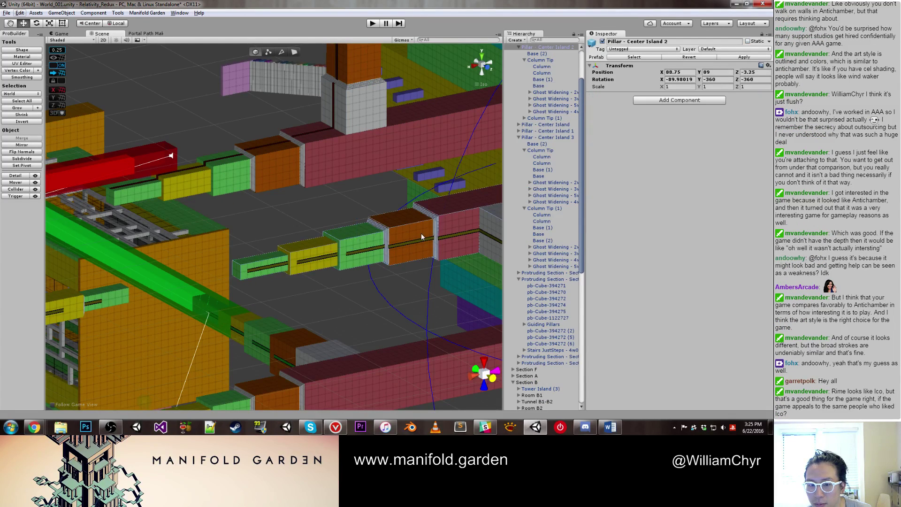
click(347, 249)
click(347, 248)
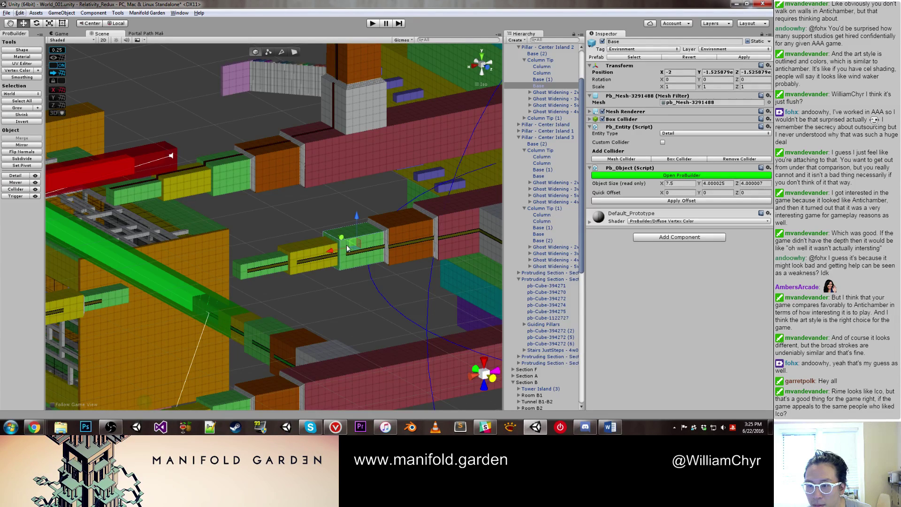
scroll(347, 248, up, 6)
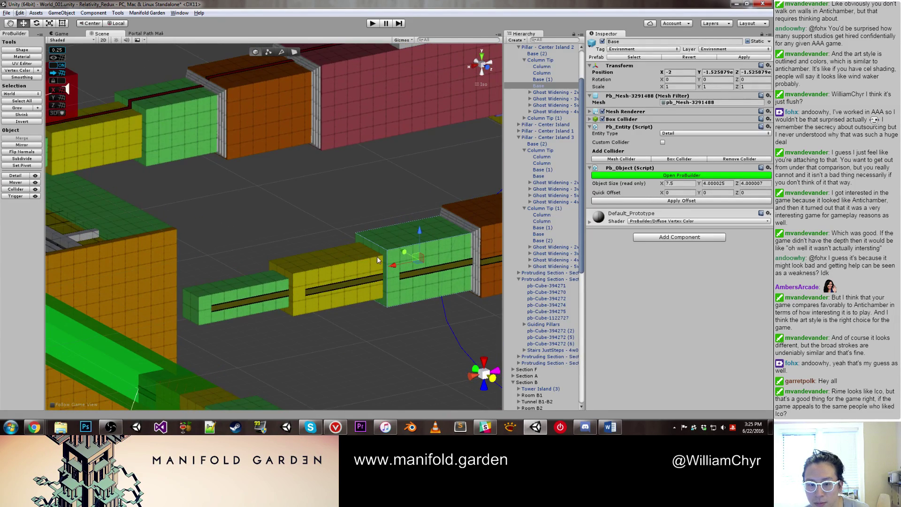
scroll(373, 255, down, 2)
Step: Narrow the lower green Base from 7.5 to 7 wide in ProBuilder face mode
click(193, 165)
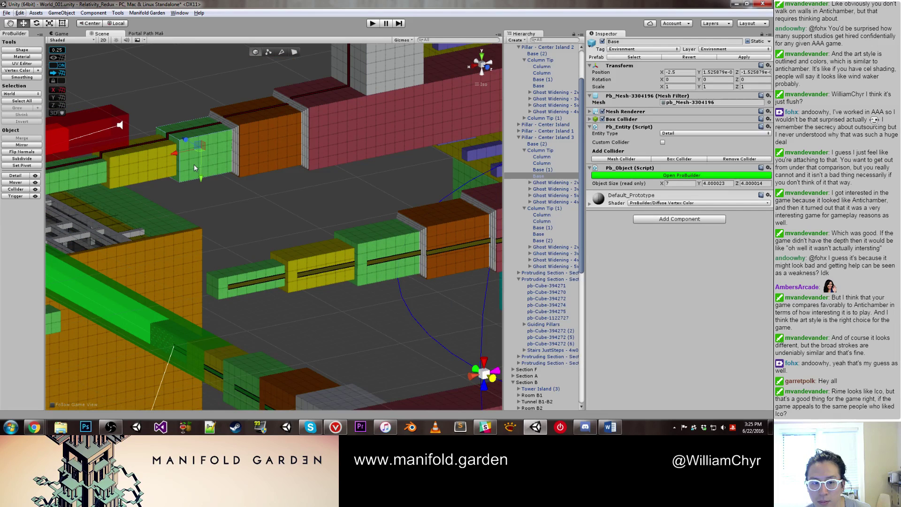
scroll(288, 168, up, 1)
scroll(347, 251, down, 2)
click(345, 246)
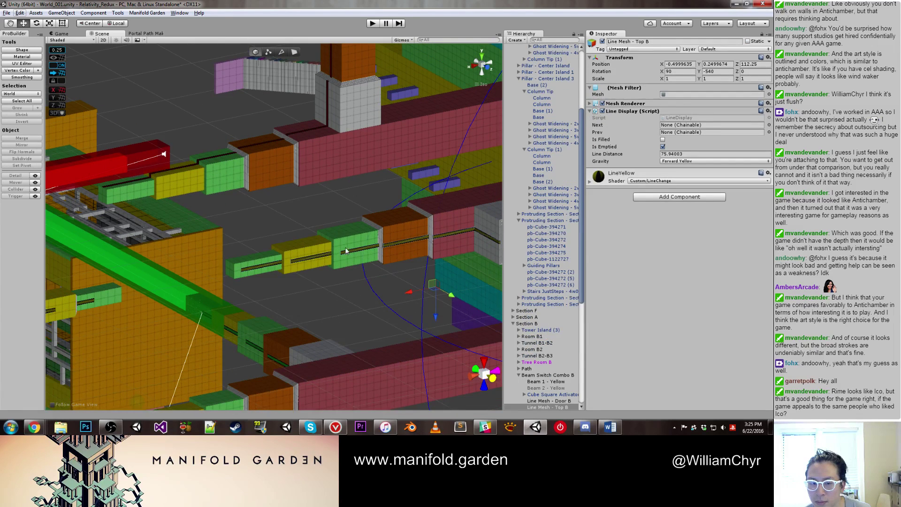
scroll(344, 245, up, 2)
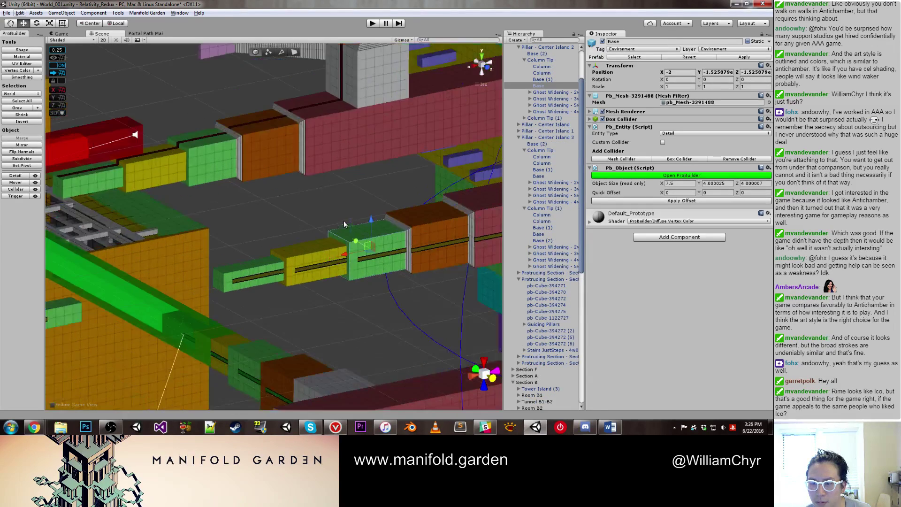
key(g)
drag(355, 269, 324, 279)
key(g)
Step: Select the whole Pillar - Center Island 2 and frame it in view
click(314, 263)
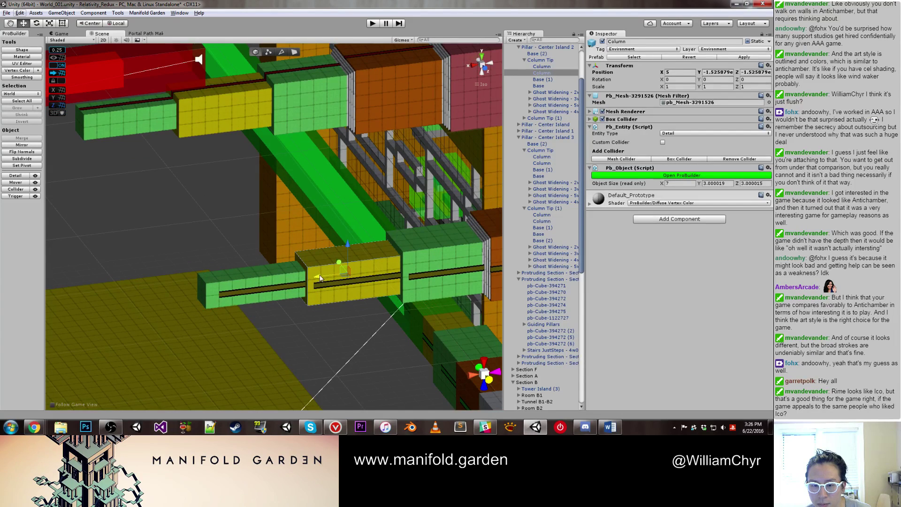
click(264, 283)
key(f)
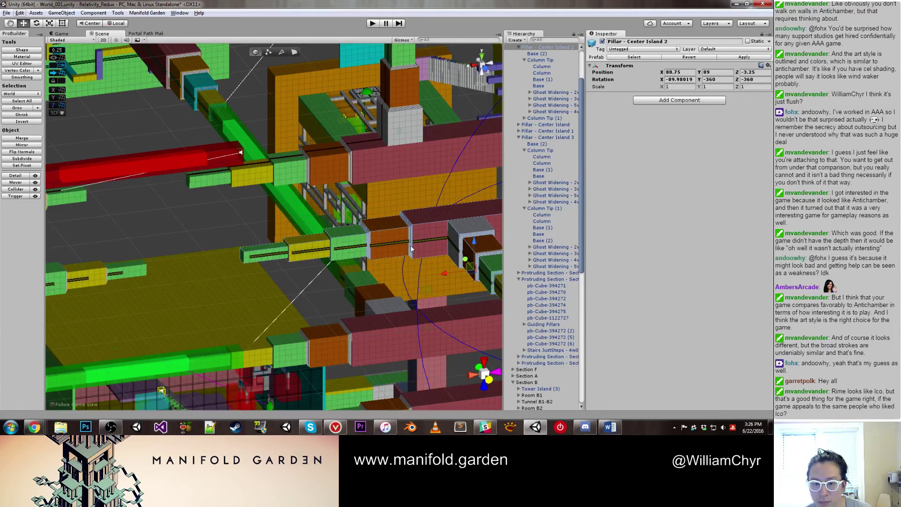
click(428, 228)
scroll(547, 117, up, 2)
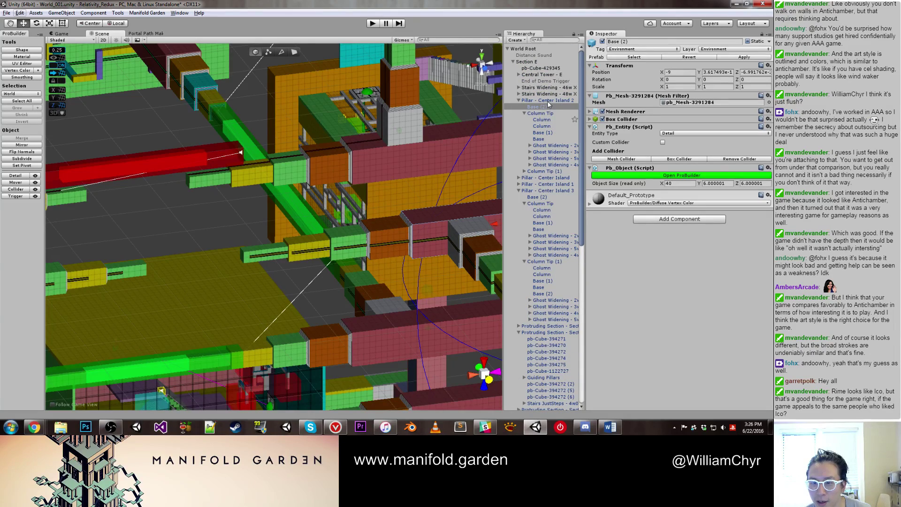
click(547, 100)
alt+drag(389, 235, 347, 268)
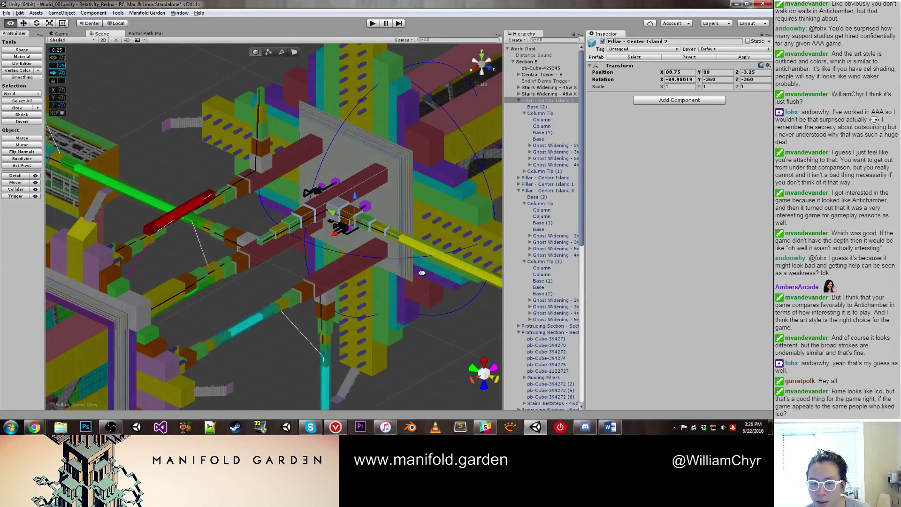
Step: Cancel the delete menu, orbit around the pillars and select a base block
right_click(551, 98)
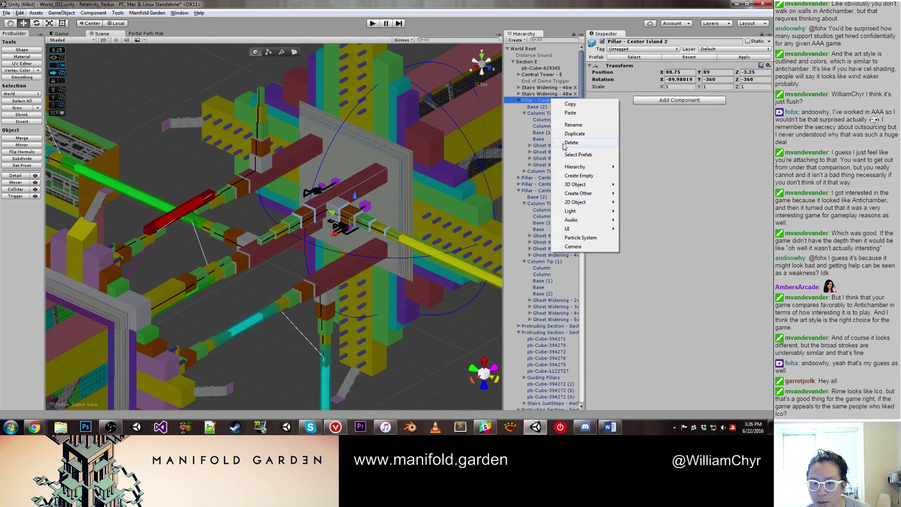
click(287, 155)
right_drag(285, 154, 345, 326)
middle_drag(345, 325, 339, 152)
right_drag(339, 152, 314, 283)
click(314, 283)
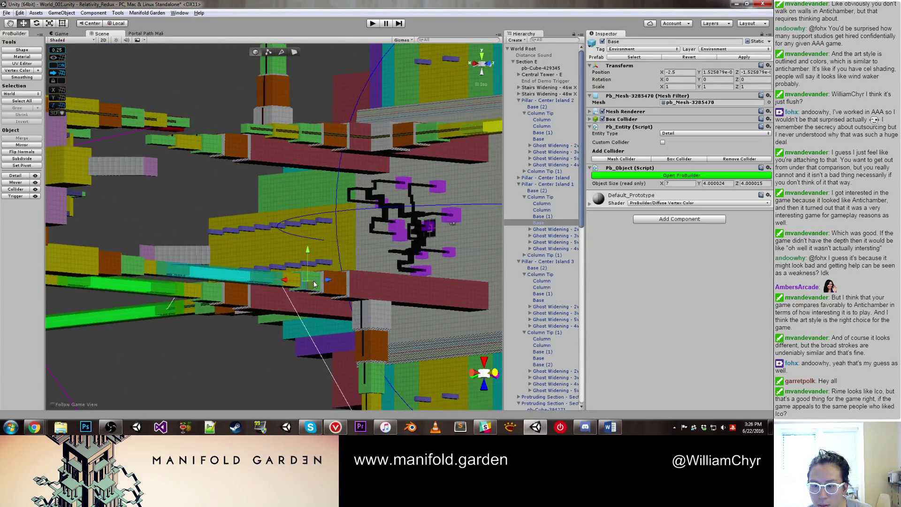
scroll(327, 223, up, 1)
Step: Delete Pillar - Center Island 2 and select Pillar - Center Island 3
click(360, 107)
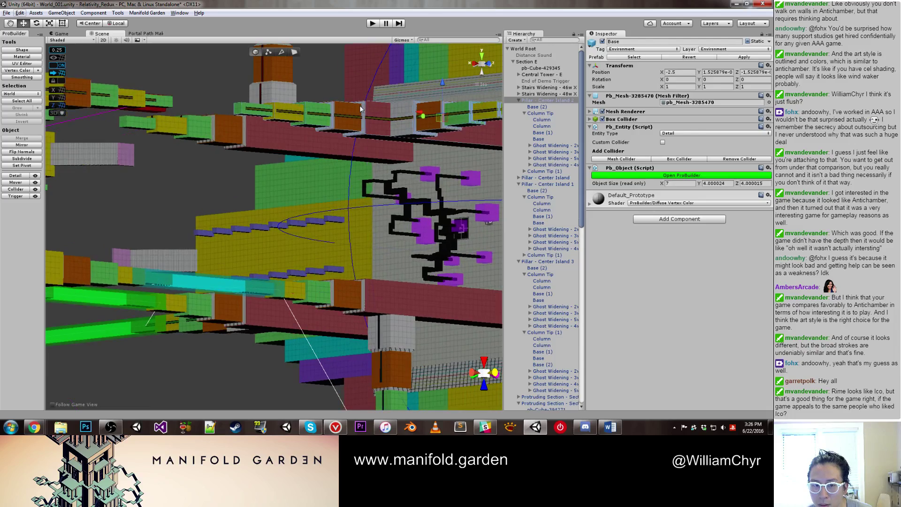
right_click(552, 101)
click(582, 151)
right_drag(322, 129, 342, 214)
click(337, 246)
scroll(342, 213, up, 1)
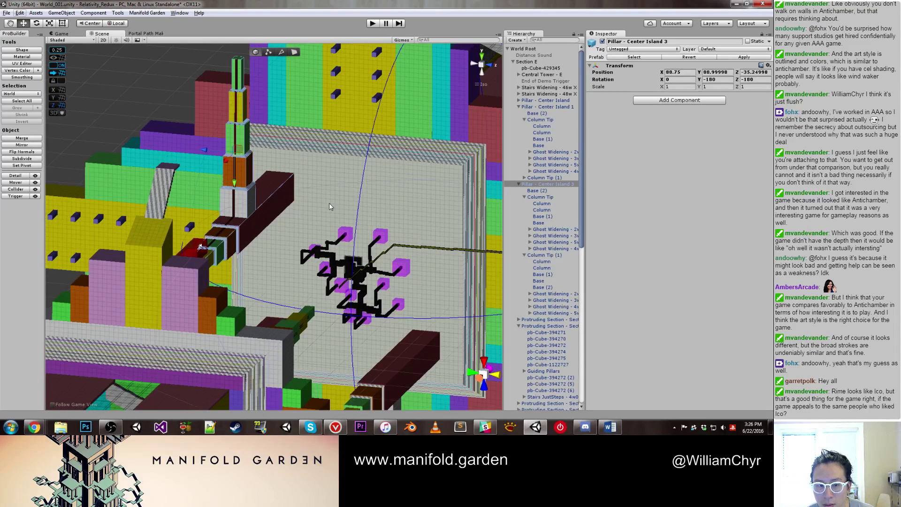
Step: Duplicate Pillar - Center Island 3 and move the copy to Z -3.25, height 89
key(ctrl+d)
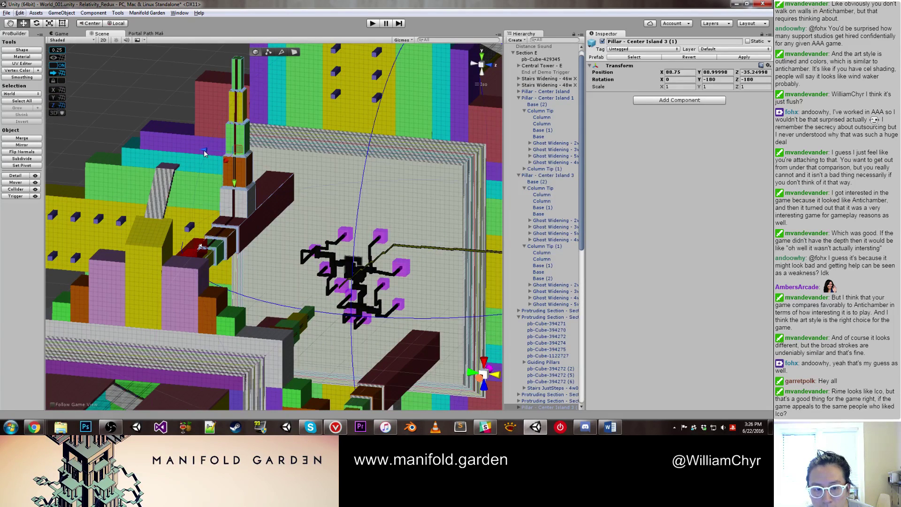
drag(237, 150, 376, 323)
drag(346, 288, 351, 292)
drag(381, 321, 376, 201)
key(f)
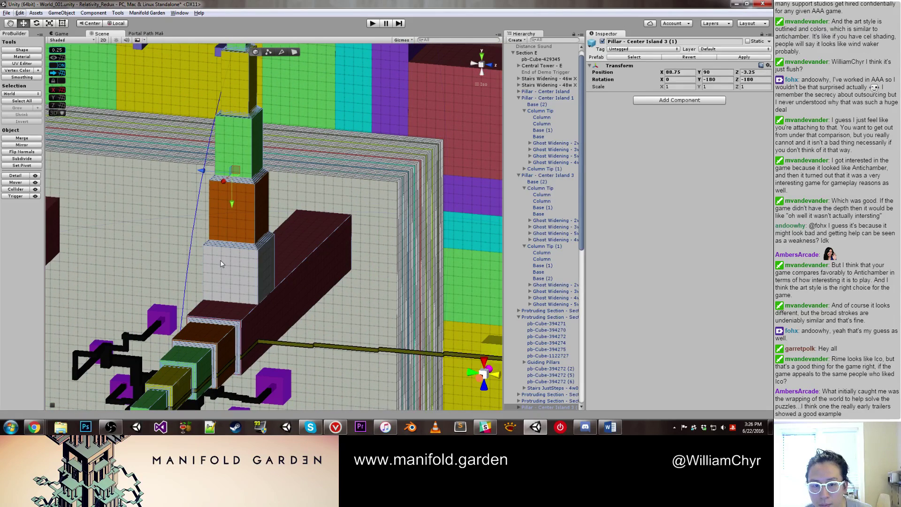
drag(229, 207, 230, 215)
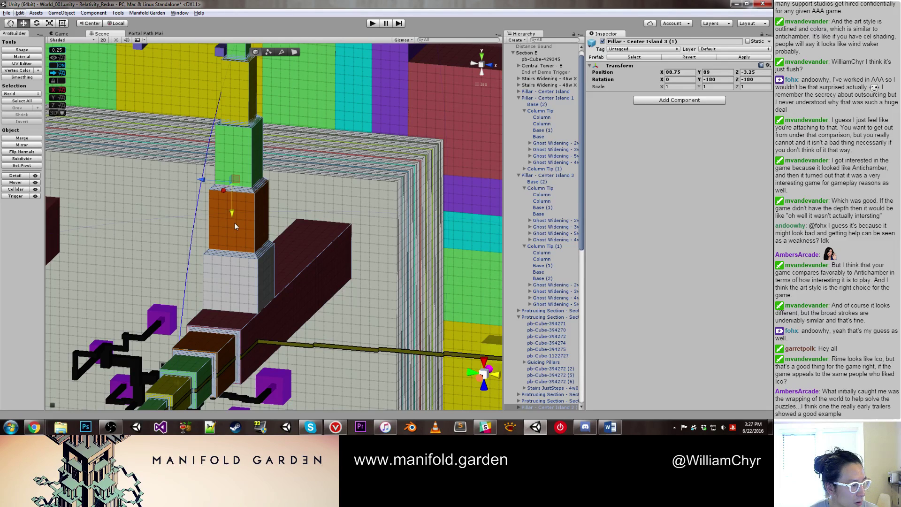
Step: Rotate the copied pillar -90° on X and slide it back to Z -3.25
key(e)
alt+drag(294, 221, 252, 268)
key(w)
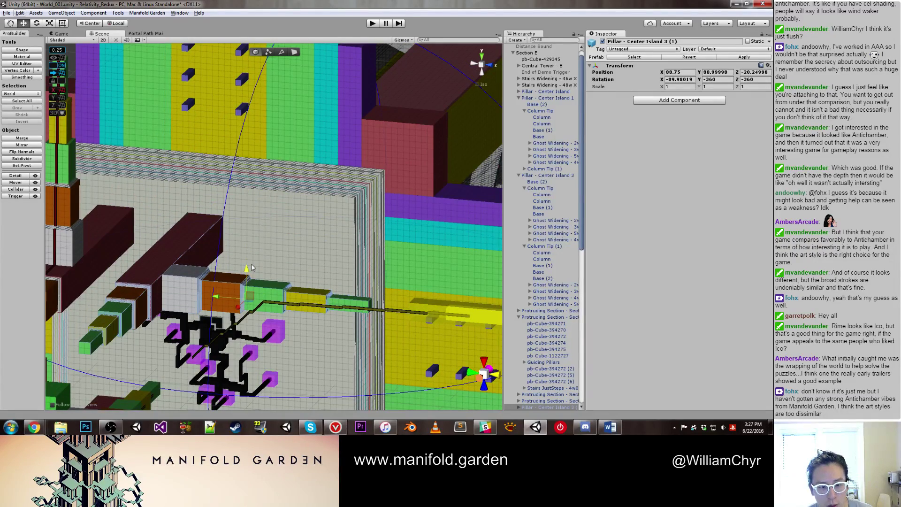
drag(217, 302, 331, 281)
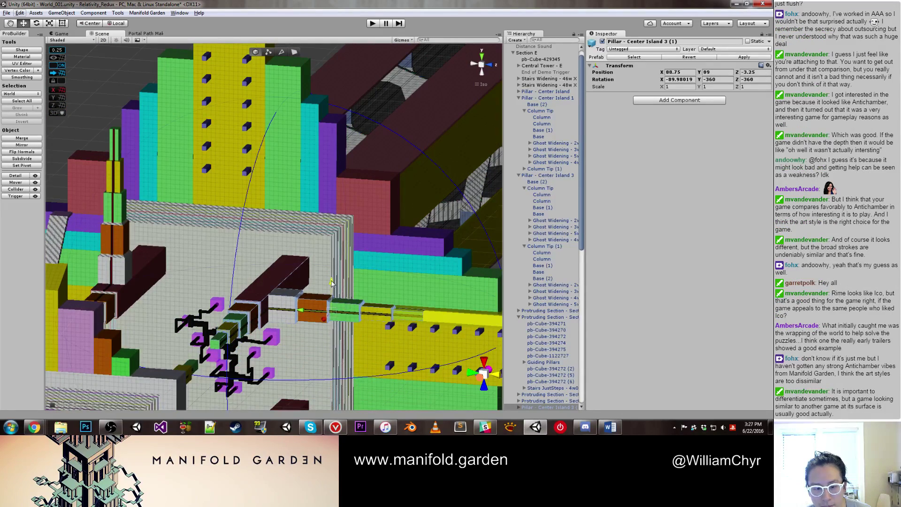
scroll(330, 282, up, 5)
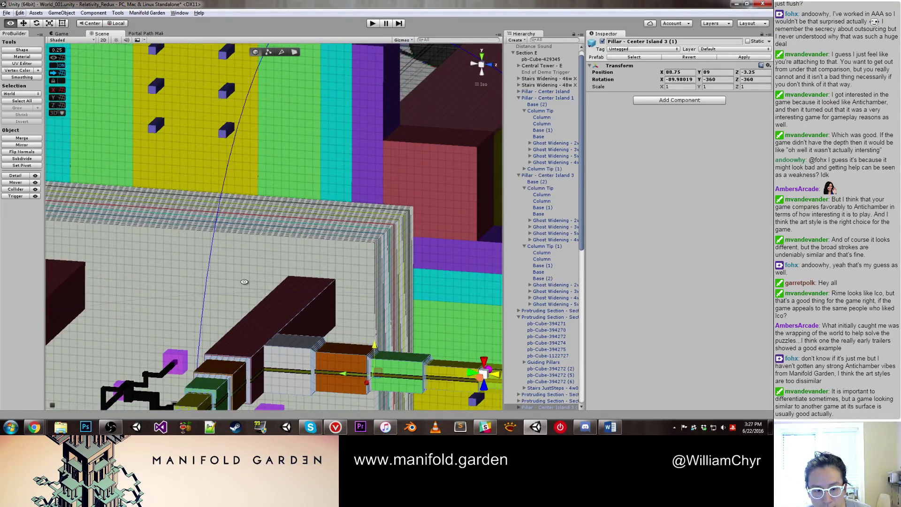
alt+drag(244, 282, 248, 323)
scroll(249, 323, up, 3)
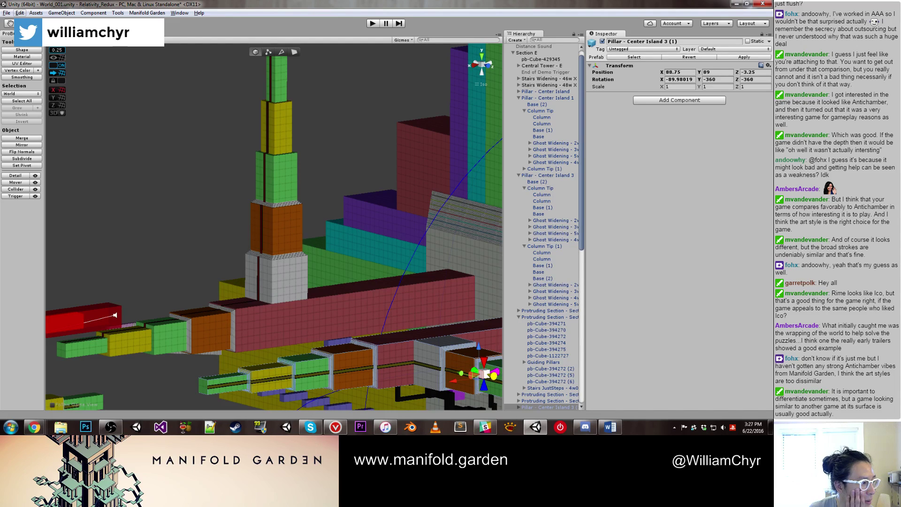
scroll(274, 227, up, 3)
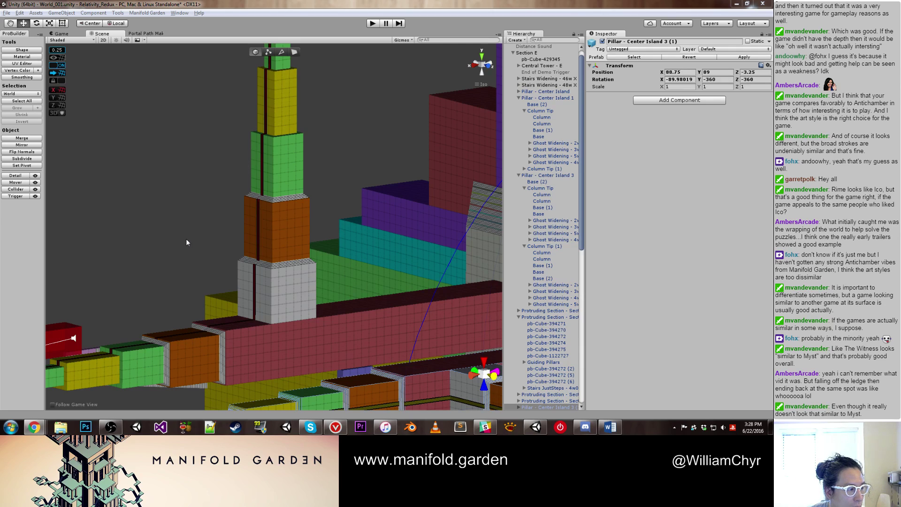
Step: Delete Line Mesh - Top A
click(233, 241)
right_drag(233, 241, 308, 241)
scroll(324, 252, up, 3)
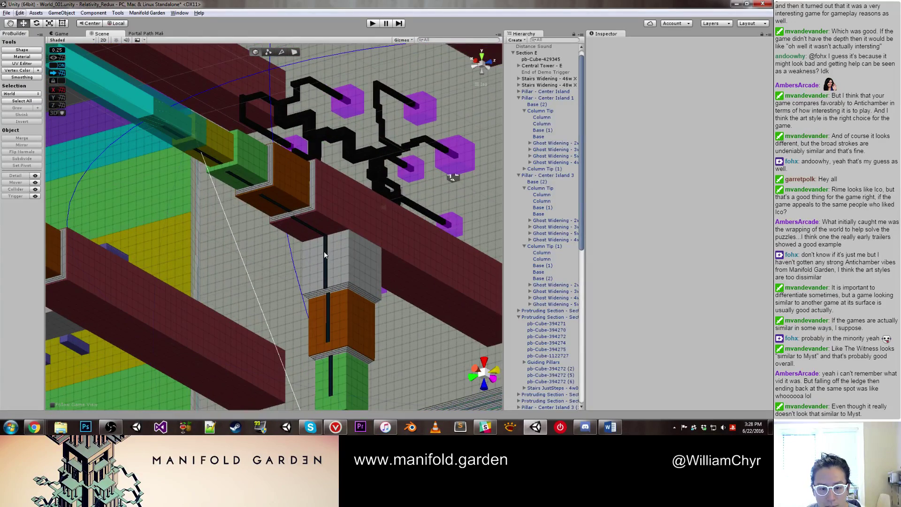
click(324, 251)
key(f)
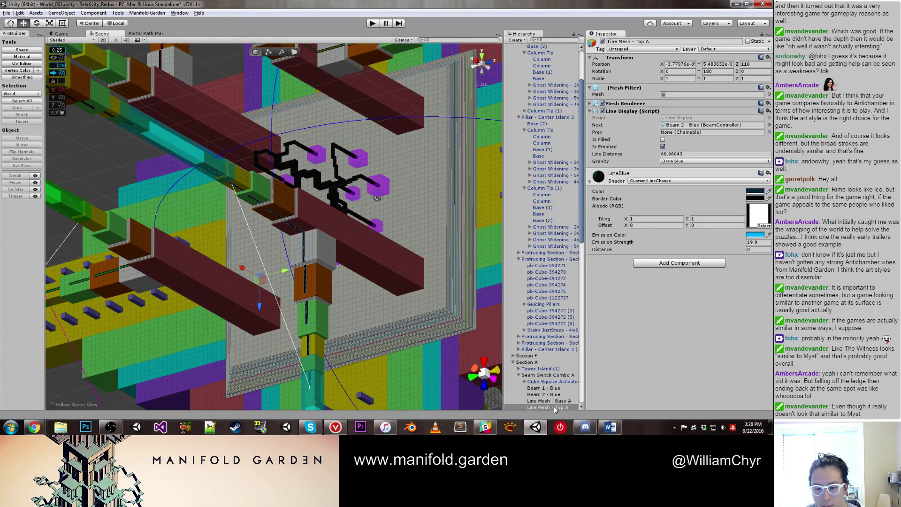
right_click(555, 407)
click(570, 303)
Step: Duplicate Line Mesh - Top B, rotate it, and place it on the pillar at Z 149
scroll(334, 130, down, 3)
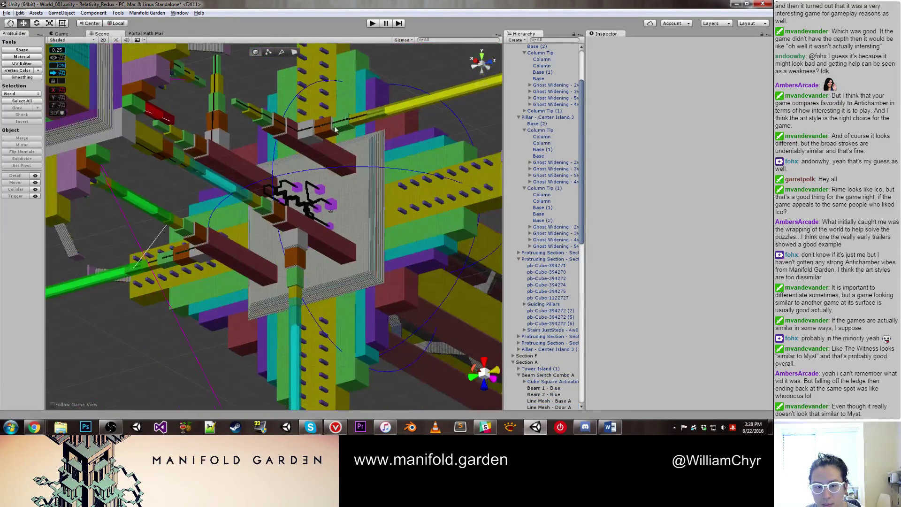
scroll(335, 129, up, 4)
click(306, 120)
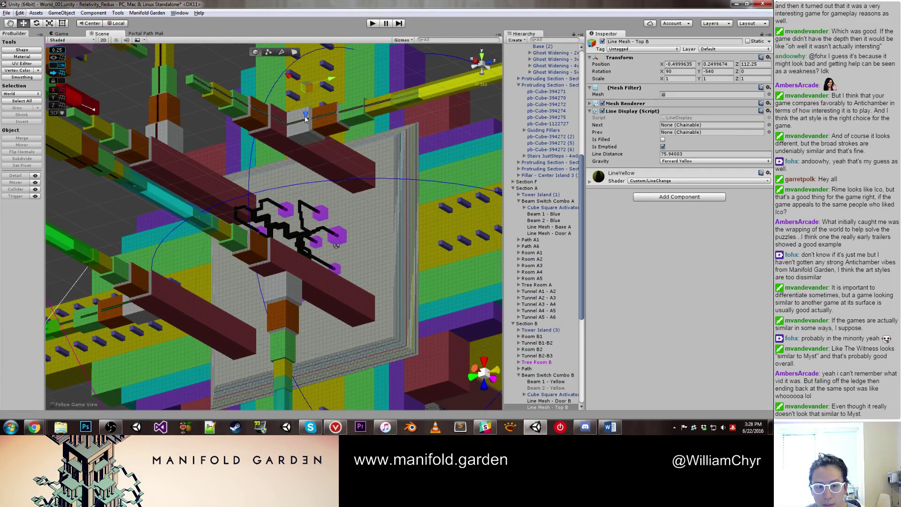
key(ctrl+d)
drag(305, 119, 285, 299)
key(e)
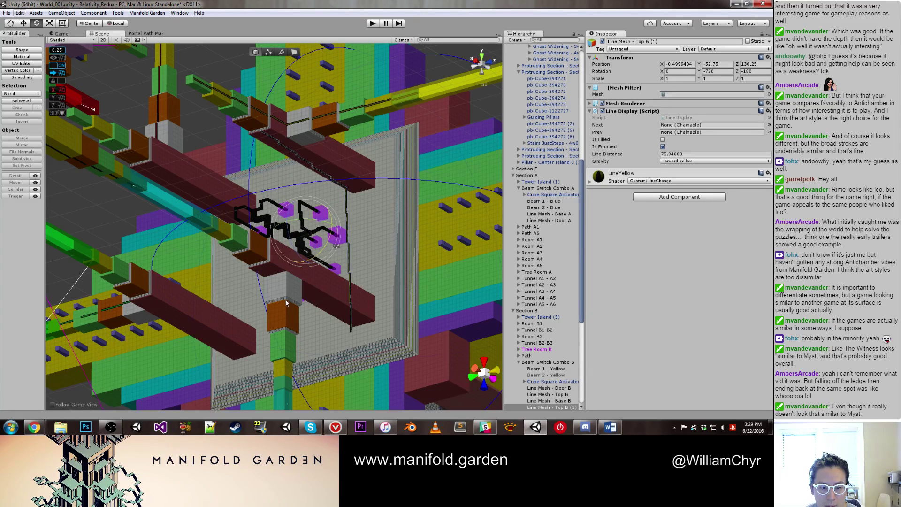
key(w)
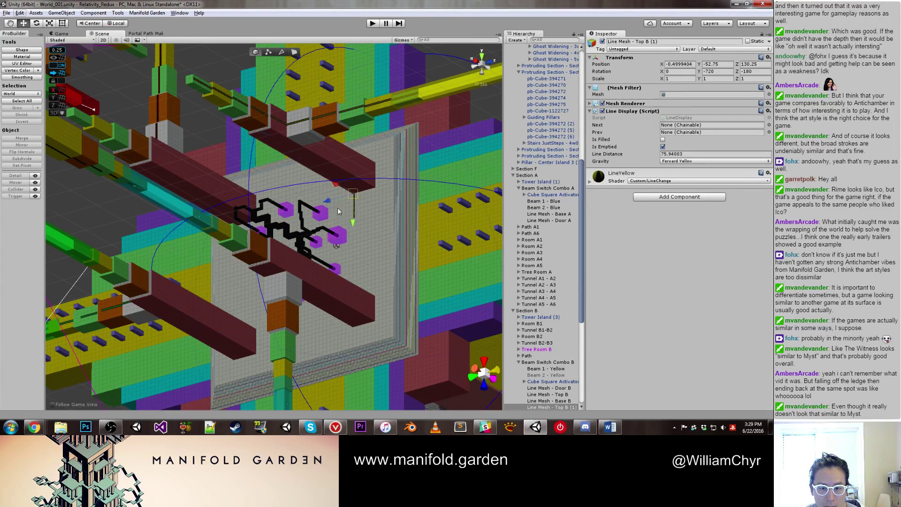
drag(339, 212, 288, 287)
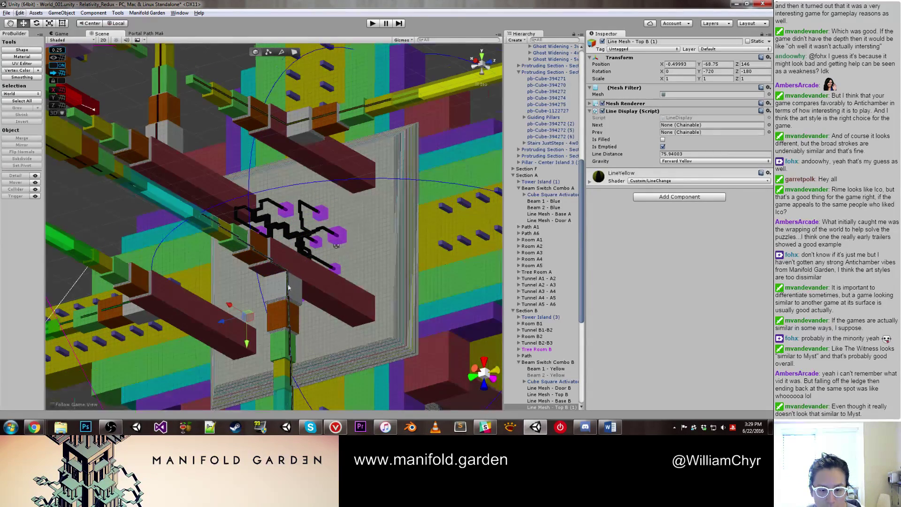
scroll(288, 287, up, 8)
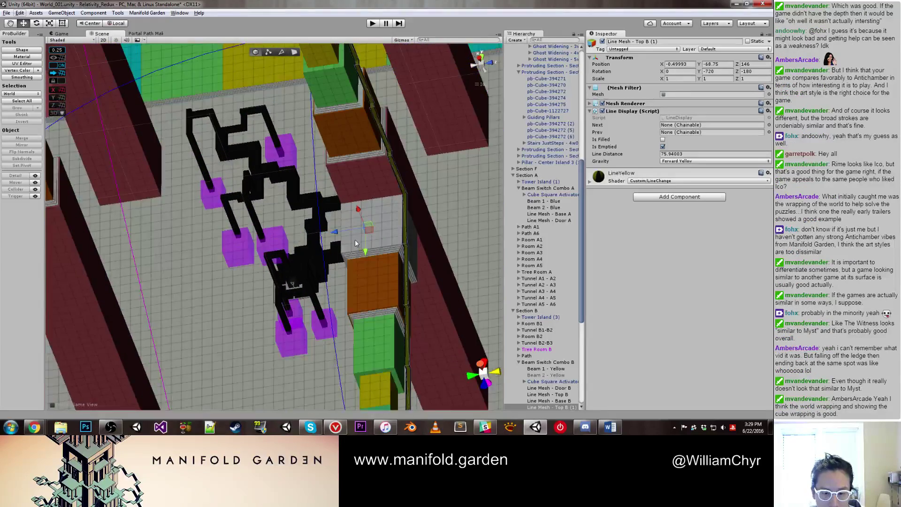
scroll(355, 239, up, 2)
drag(341, 237, 371, 254)
scroll(337, 219, down, 3)
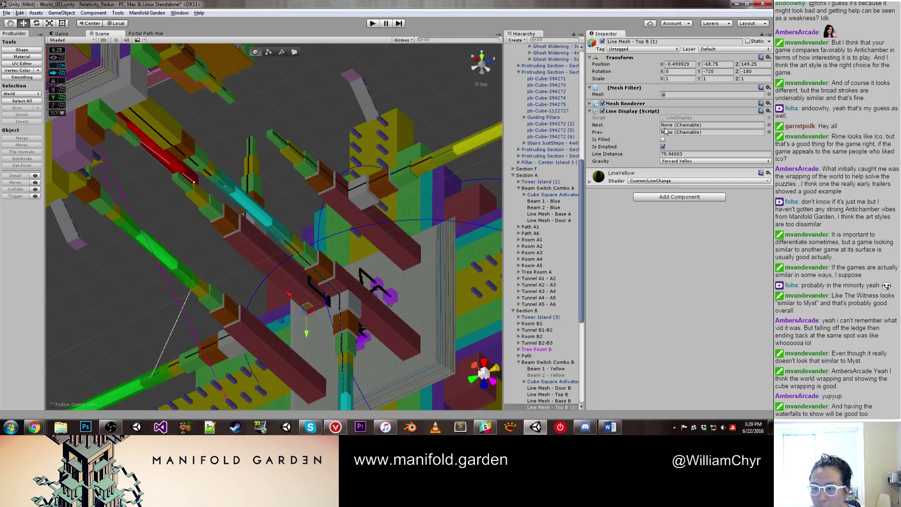
Step: Set the copied line's gravity to Down Blue
click(694, 161)
click(678, 172)
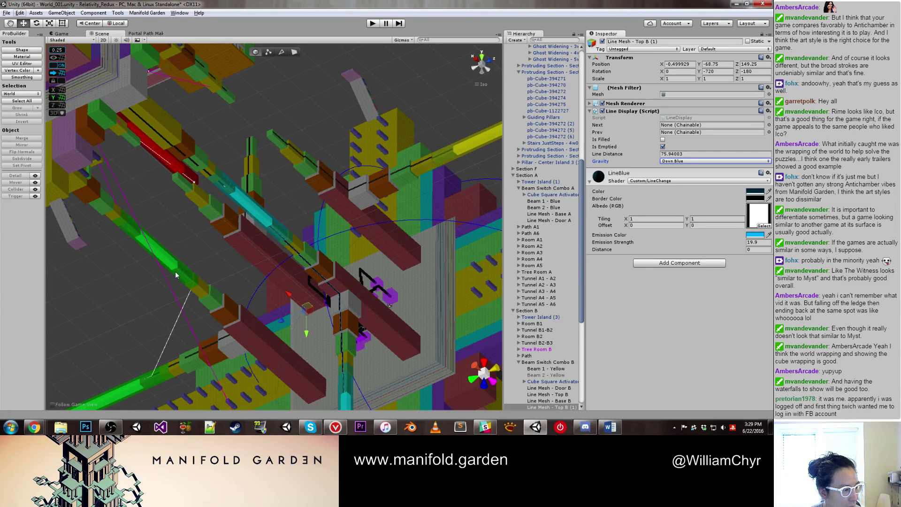
alt+drag(235, 243, 267, 319)
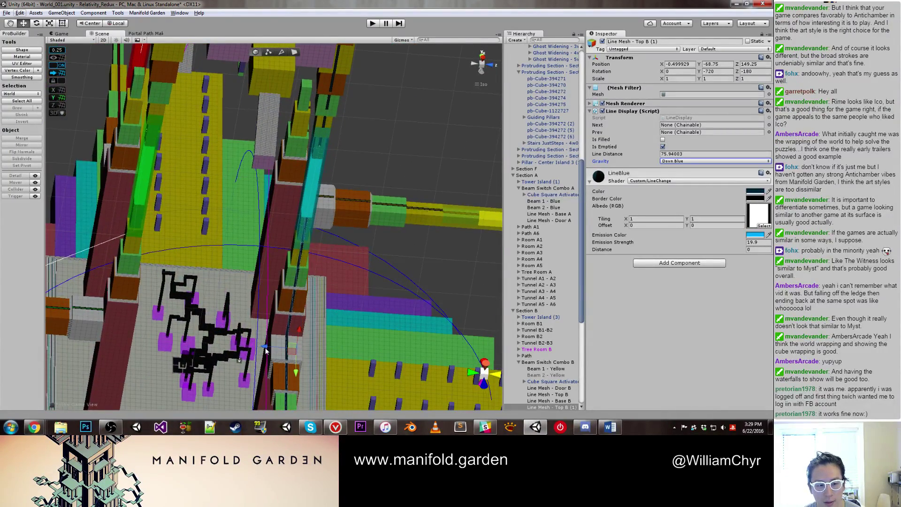
alt+drag(57, 301, 75, 268)
Step: Delete Line Mesh - Top D
click(76, 265)
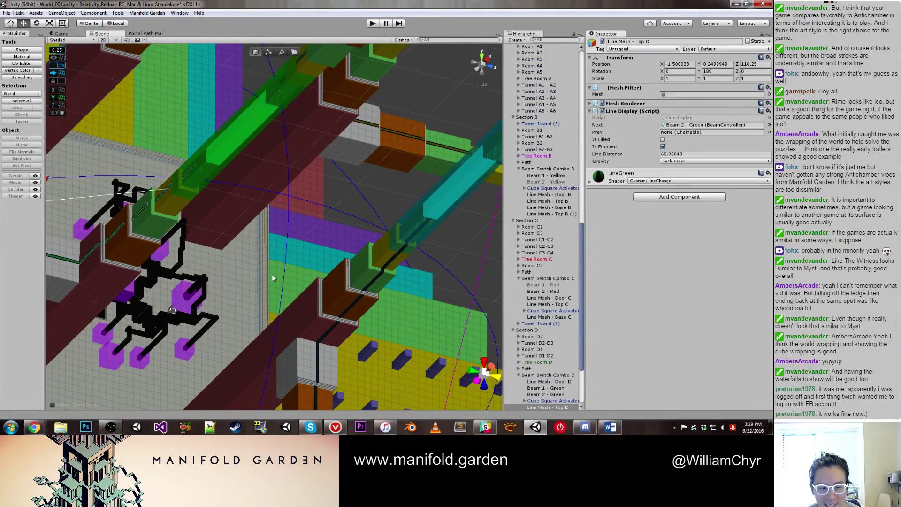
right_click(544, 336)
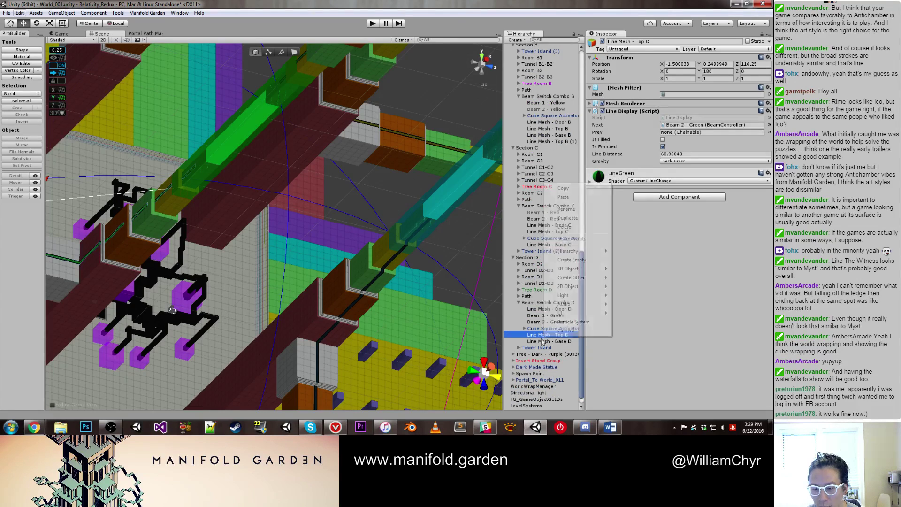
click(567, 233)
Step: Move Line Mesh - Top B (1) under Beam Switch Combo A and rename it Line Mesh - Top A
click(388, 270)
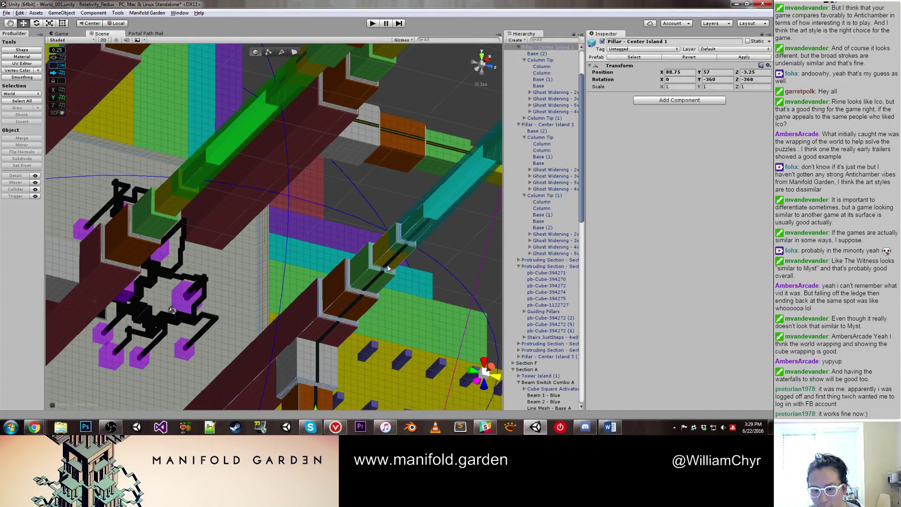
click(394, 262)
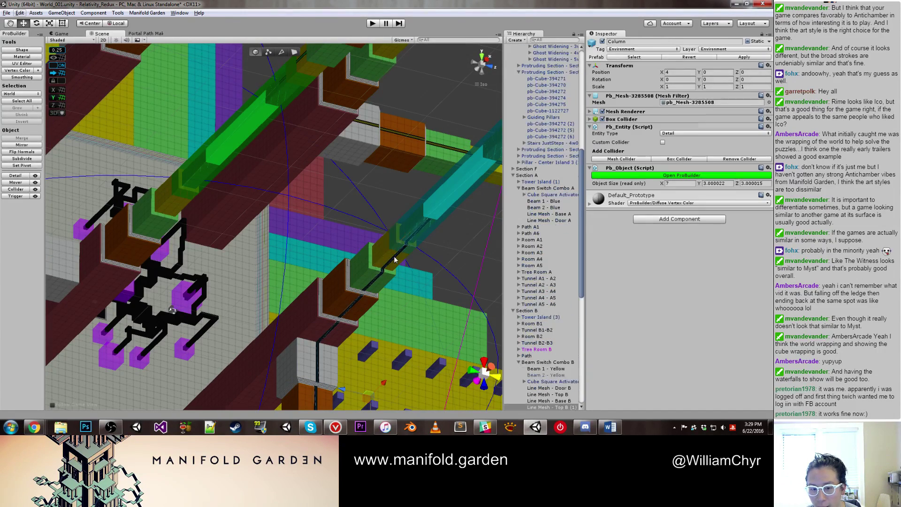
key(f)
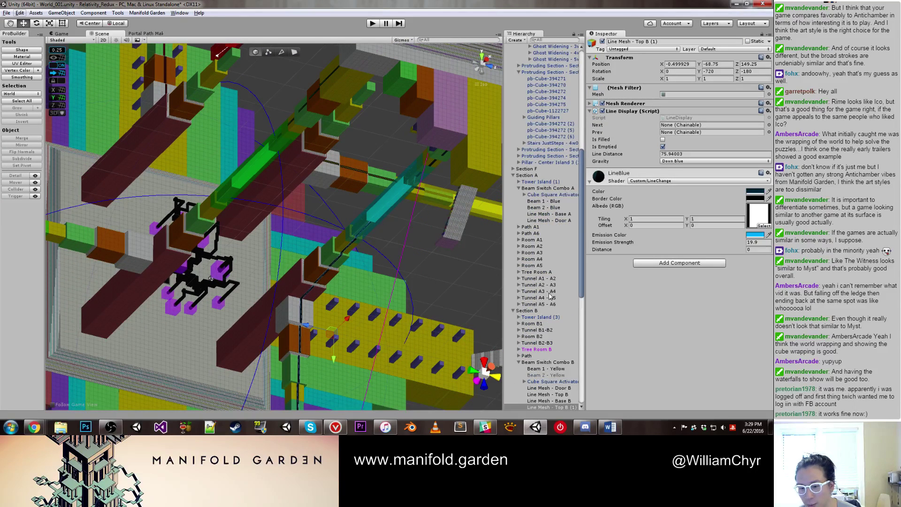
scroll(552, 296, down, 1)
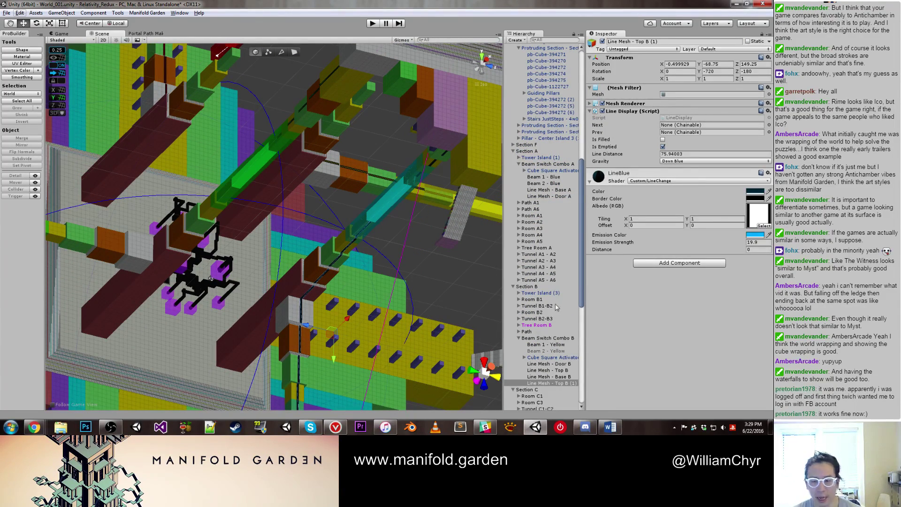
scroll(556, 310, down, 3)
drag(556, 310, 553, 124)
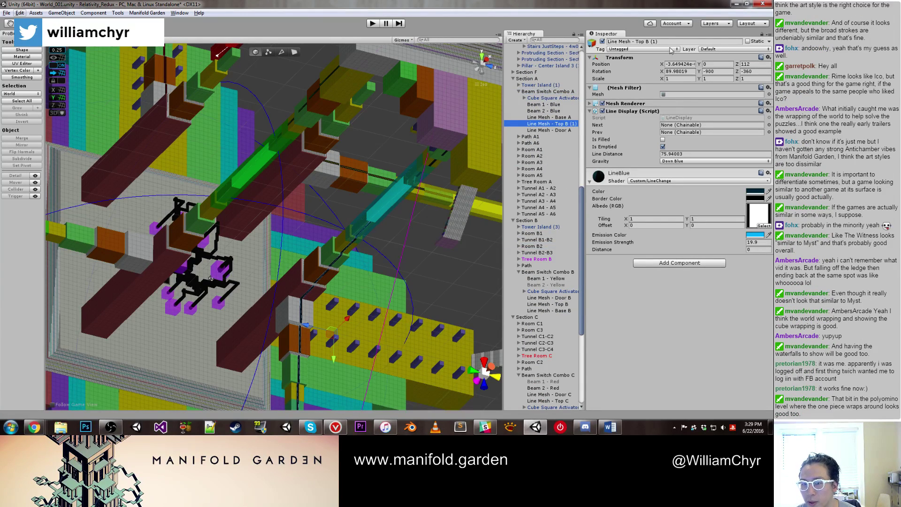
click(648, 40)
key(End)
key(BackSpace)
key(BackSpace)
key(BackSpace)
key(BackSpace)
key(BackSpace)
text(A)
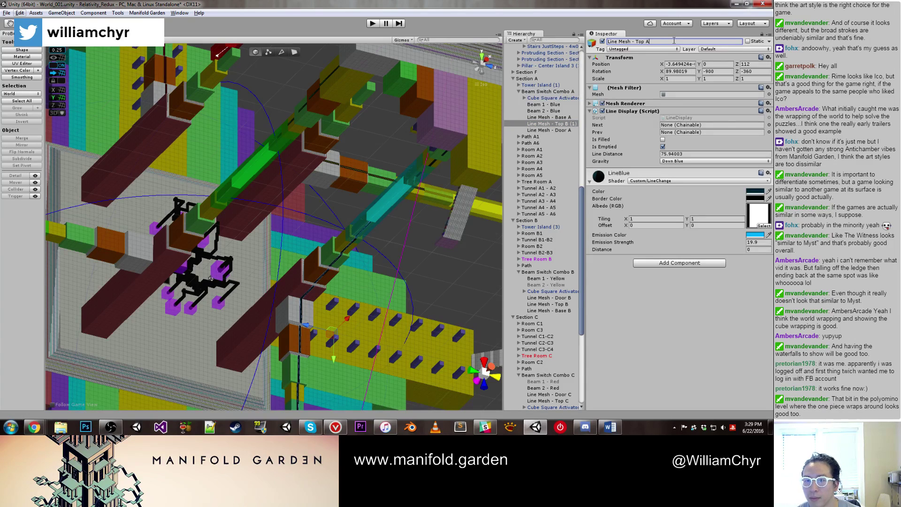
key(Return)
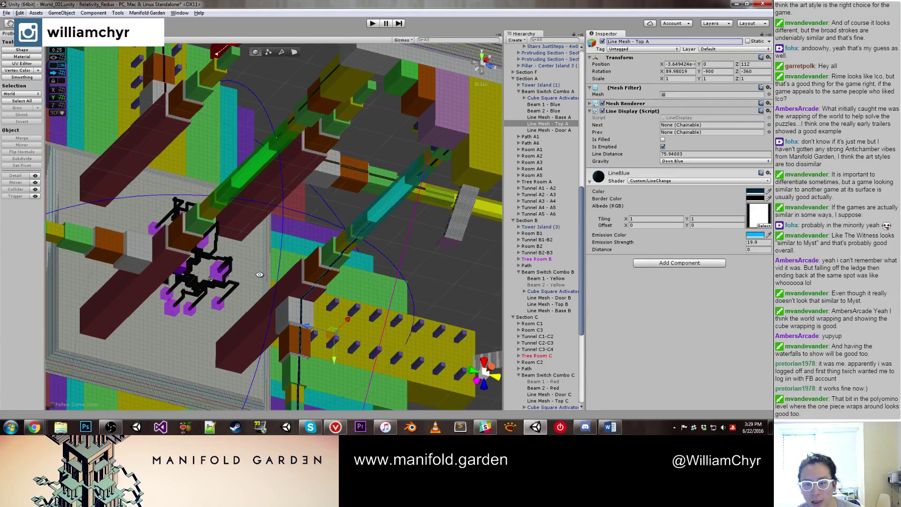
click(530, 126)
Step: Duplicate Line Mesh - Top A and move the copy further along the beam
key(ctrl+d)
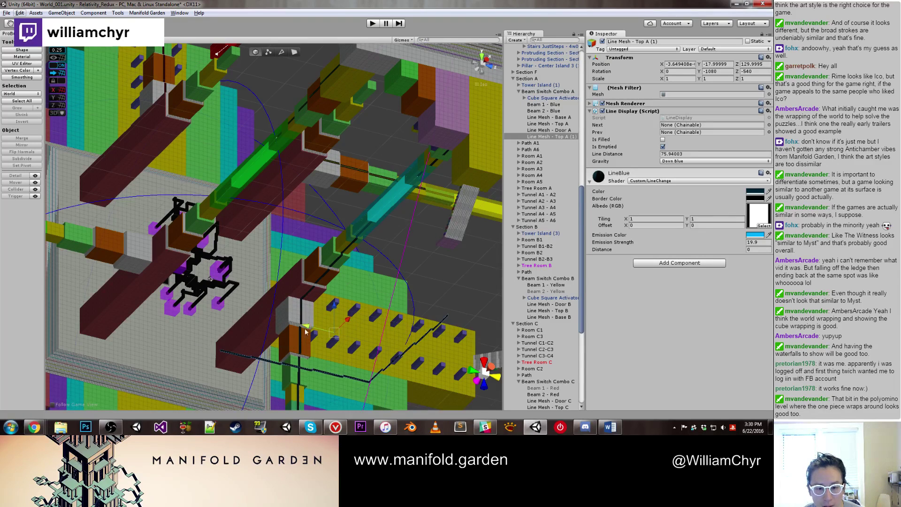
drag(356, 340, 153, 266)
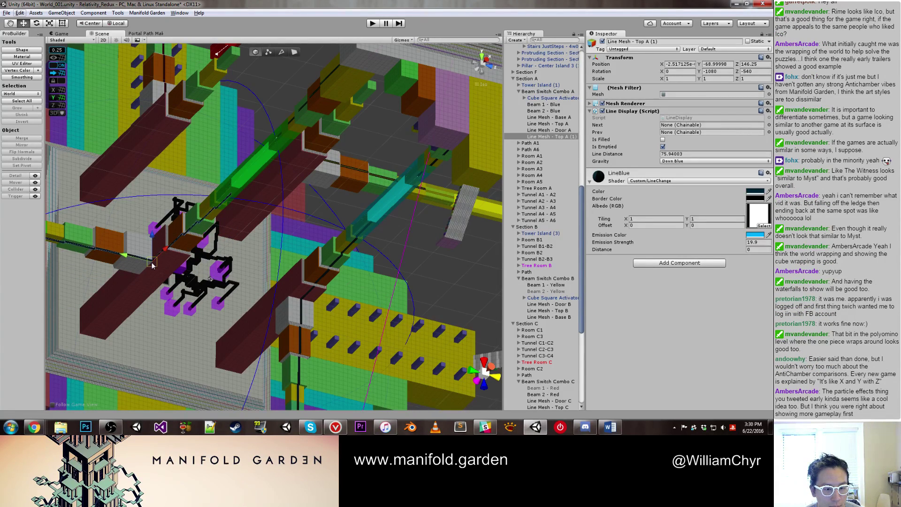
scroll(152, 265, up, 5)
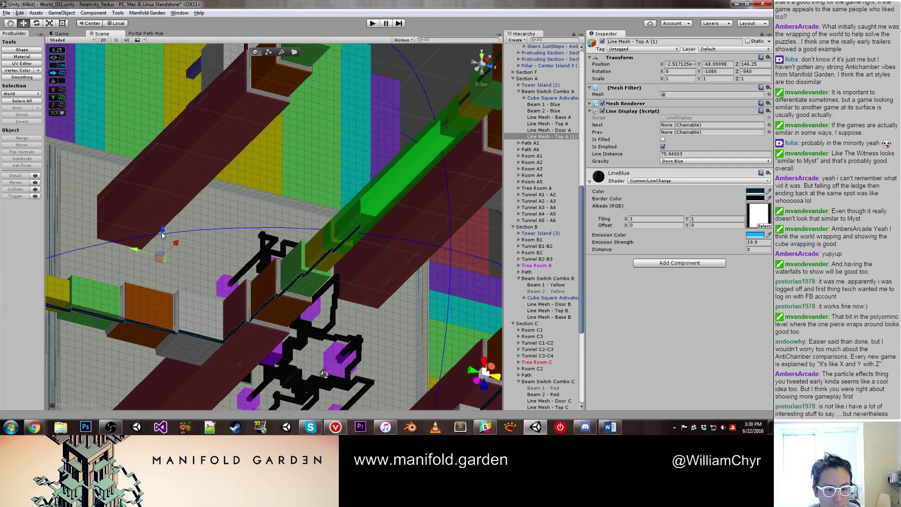
drag(162, 235, 163, 213)
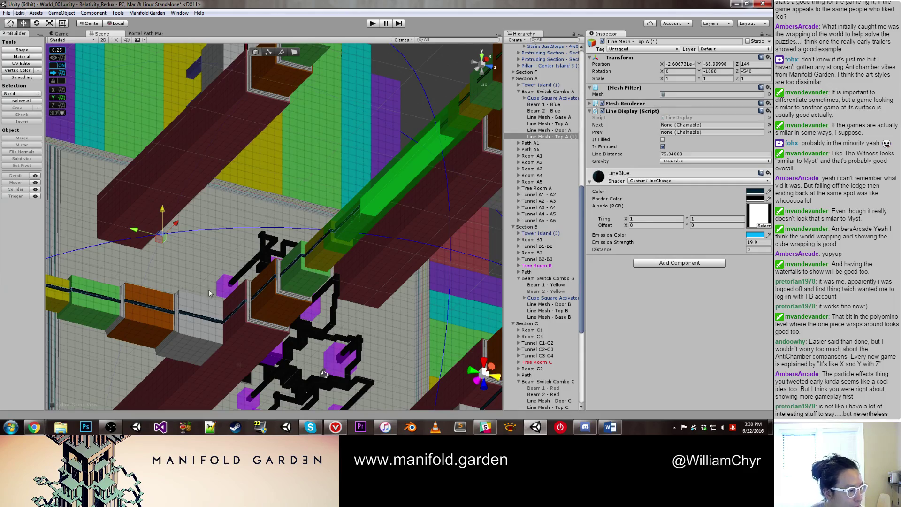
alt+drag(196, 408, 241, 256)
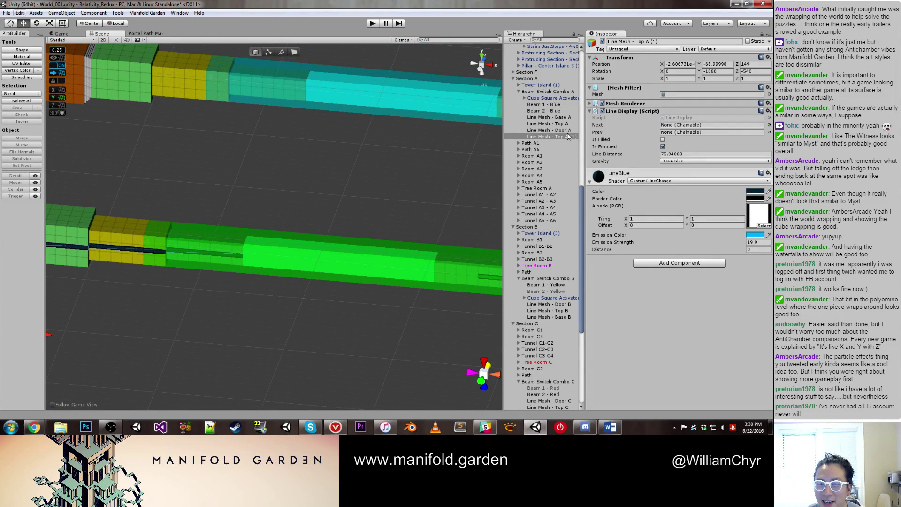
Step: Collapse Sections B and C, then move the duplicate into Beam Switch Combo D as Line Mesh - Top D
click(515, 81)
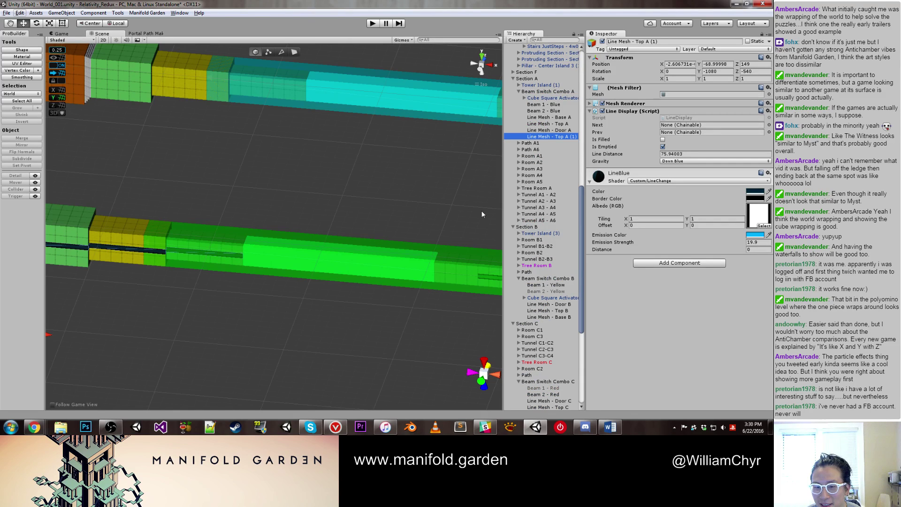
scroll(533, 321, down, 3)
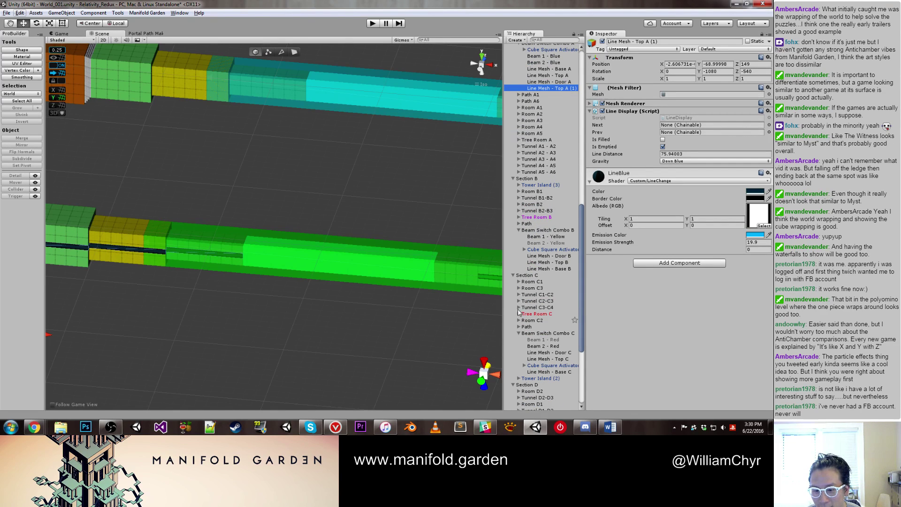
click(512, 178)
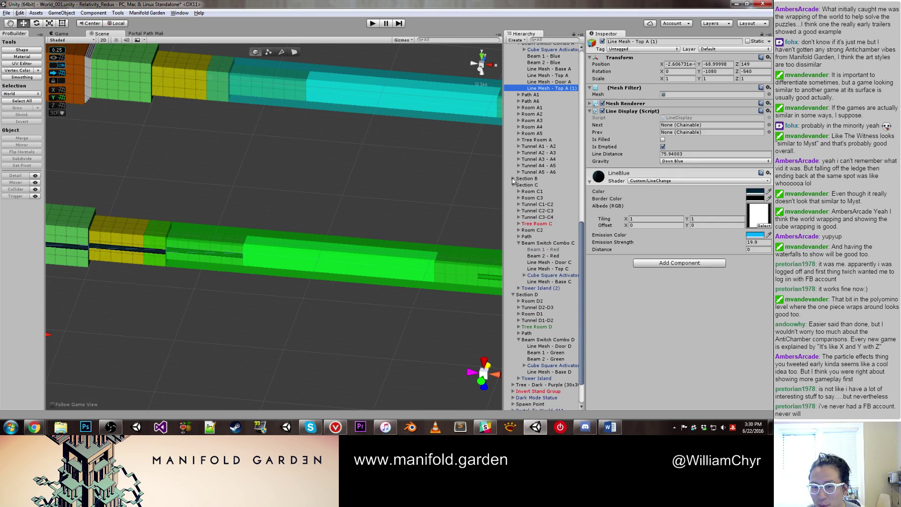
click(511, 186)
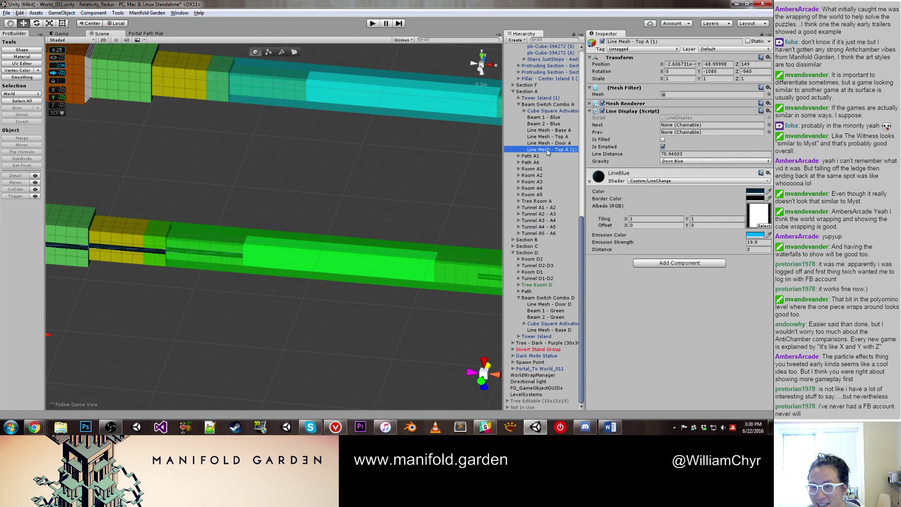
drag(547, 151, 552, 330)
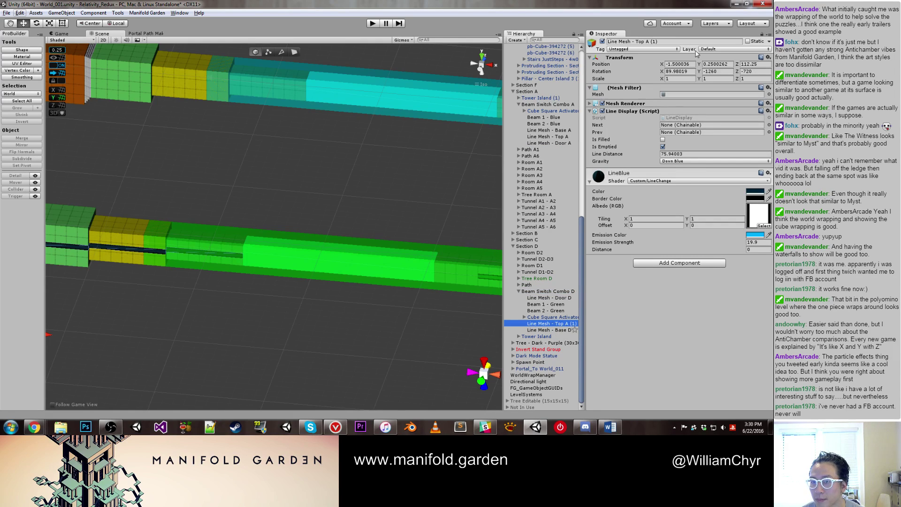
click(676, 42)
key(BackSpace)
key(BackSpace)
key(BackSpace)
key(BackSpace)
key(BackSpace)
text(D)
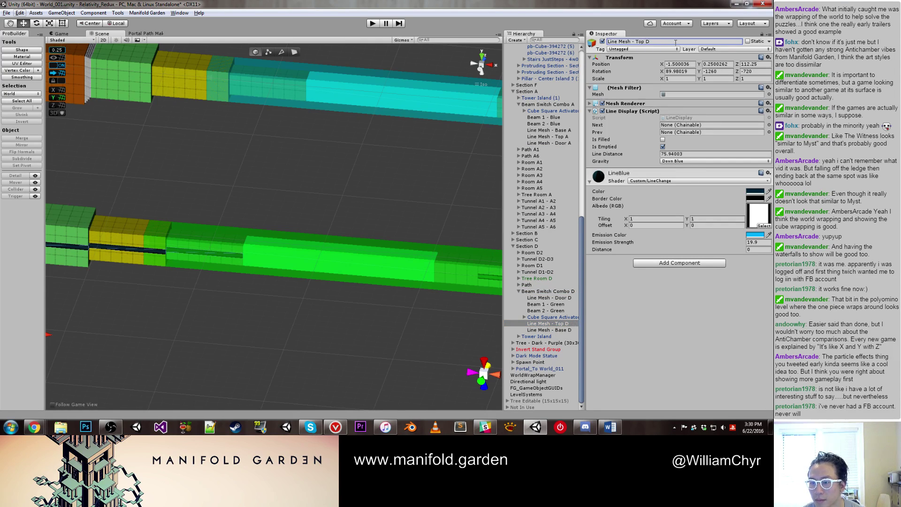
Step: Set Line Mesh - Top D's gravity to Back Green
click(674, 161)
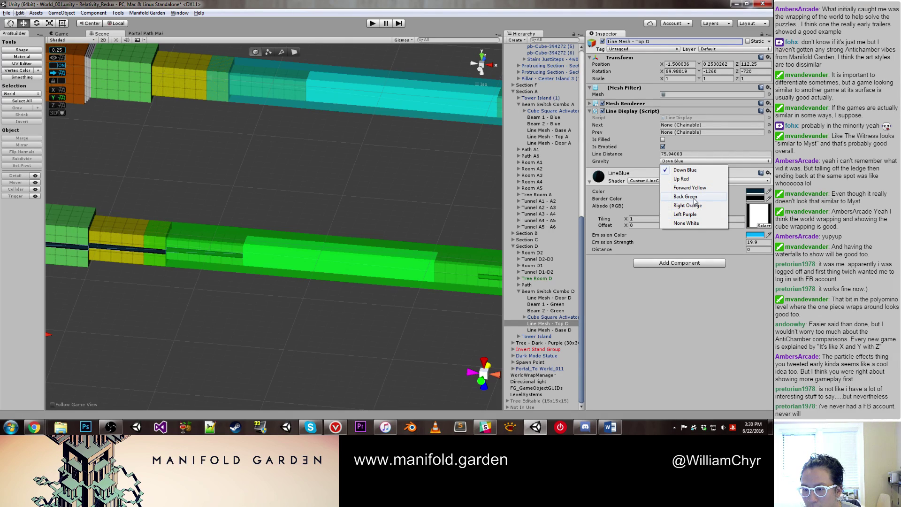
click(685, 196)
alt+drag(370, 218, 271, 233)
click(270, 233)
Step: Delete Beam 2 - Green from Beam Switch Combo D
key(f)
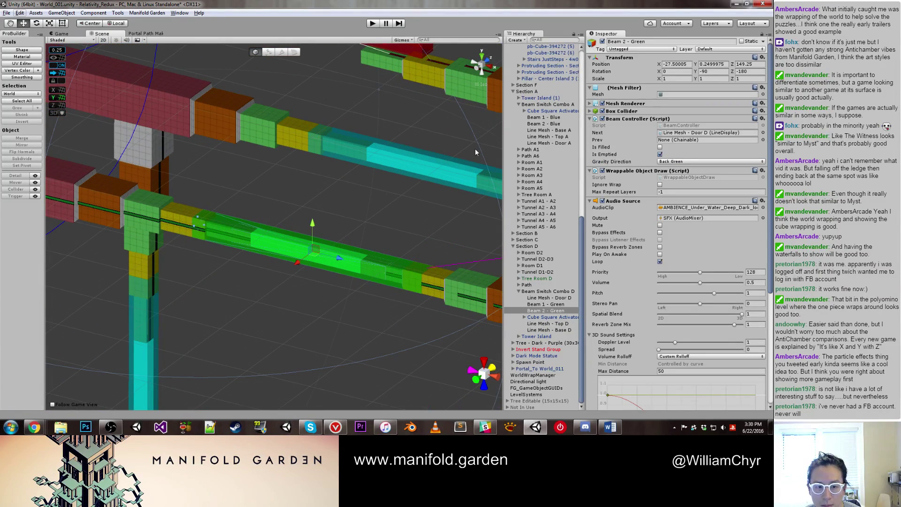
right_click(551, 311)
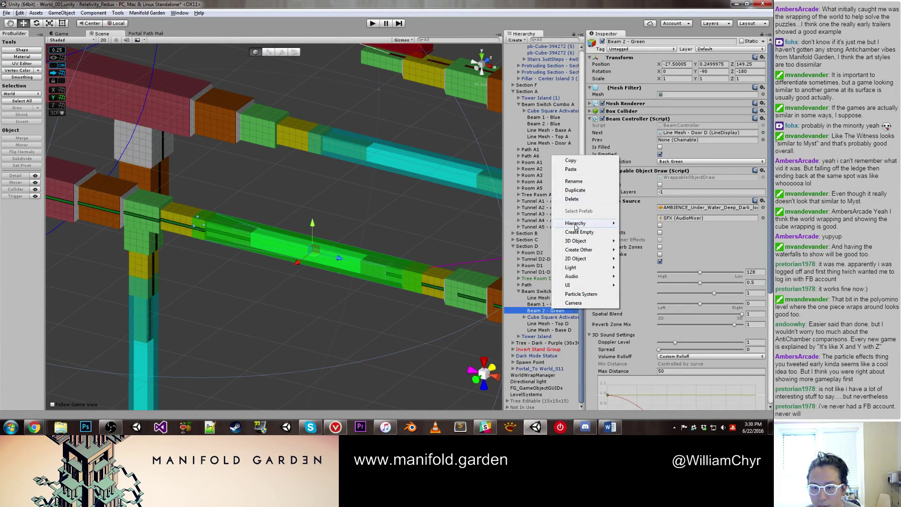
click(579, 207)
alt+drag(339, 269, 415, 232)
Step: Delete Beam 1 - Green as well, leaving only the line meshes and Cube Square Activator
click(432, 223)
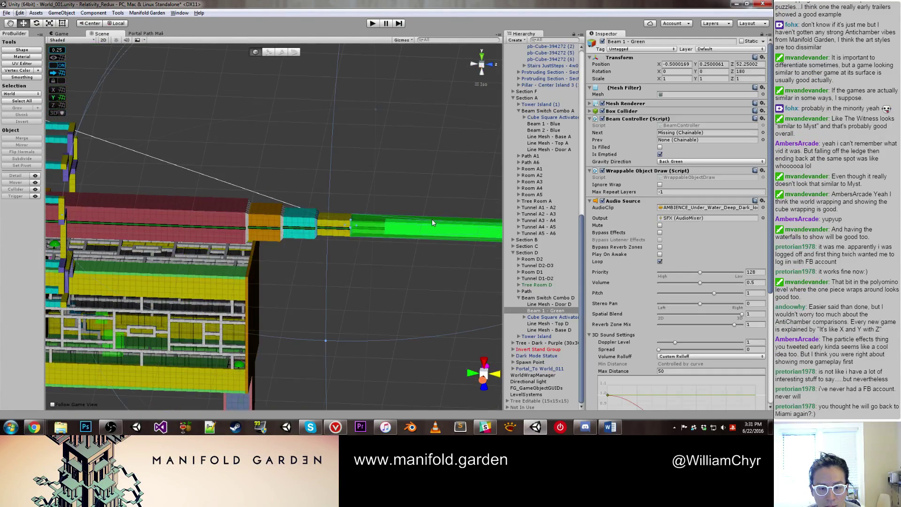
right_click(540, 312)
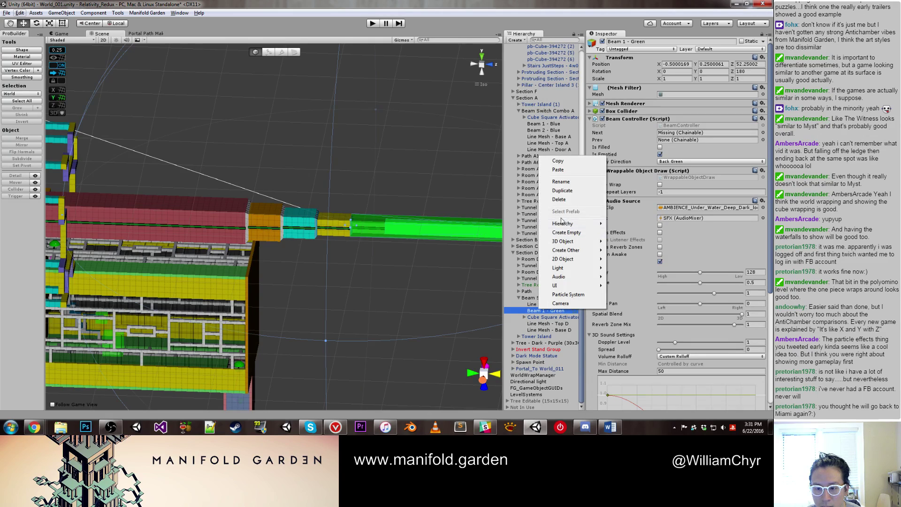
click(559, 205)
alt+drag(385, 233, 296, 212)
click(344, 227)
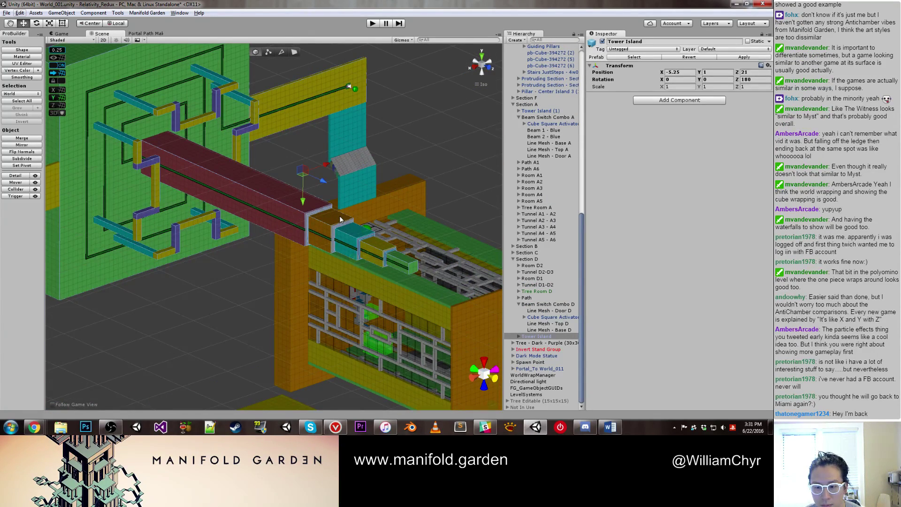
Step: Zoom in on the tower's pillar and select its Base (1) block
click(341, 219)
scroll(431, 271, up, 2)
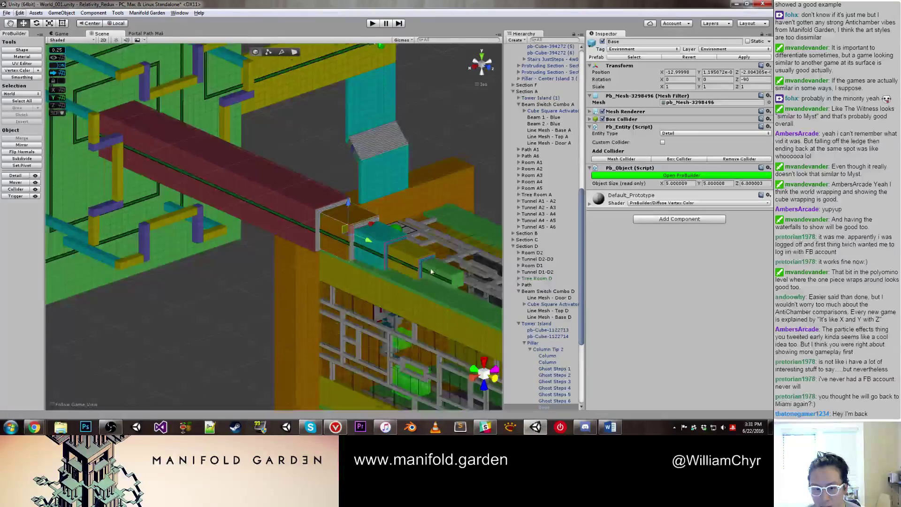
scroll(431, 271, up, 1)
alt+drag(430, 271, 422, 266)
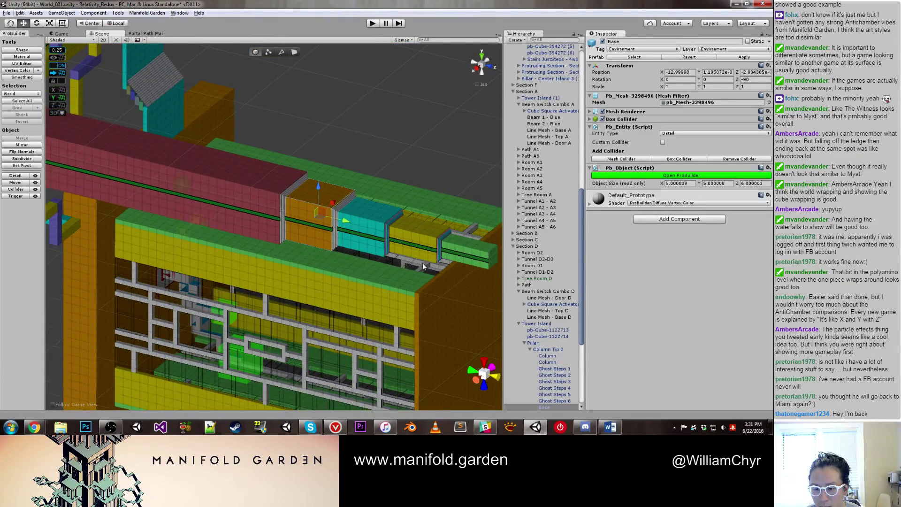
scroll(423, 262, down, 2)
scroll(402, 205, down, 6)
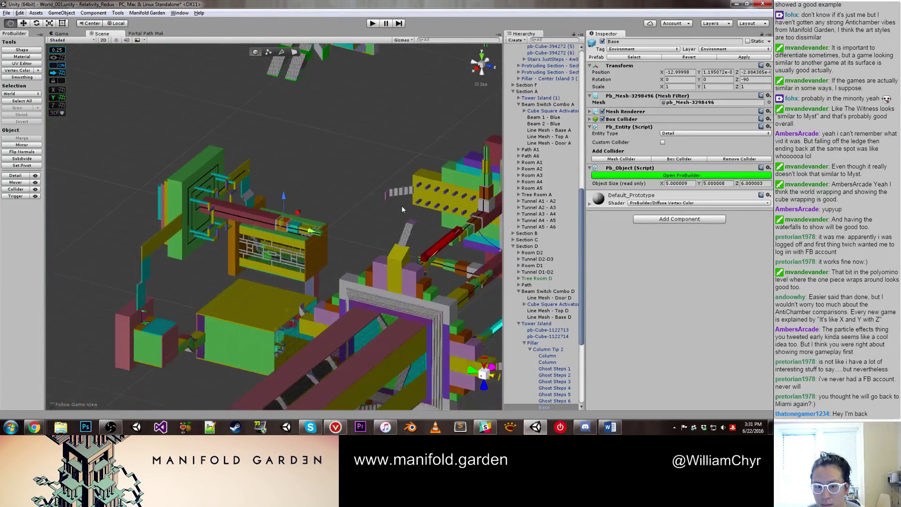
scroll(402, 205, up, 10)
drag(173, 205, 308, 193)
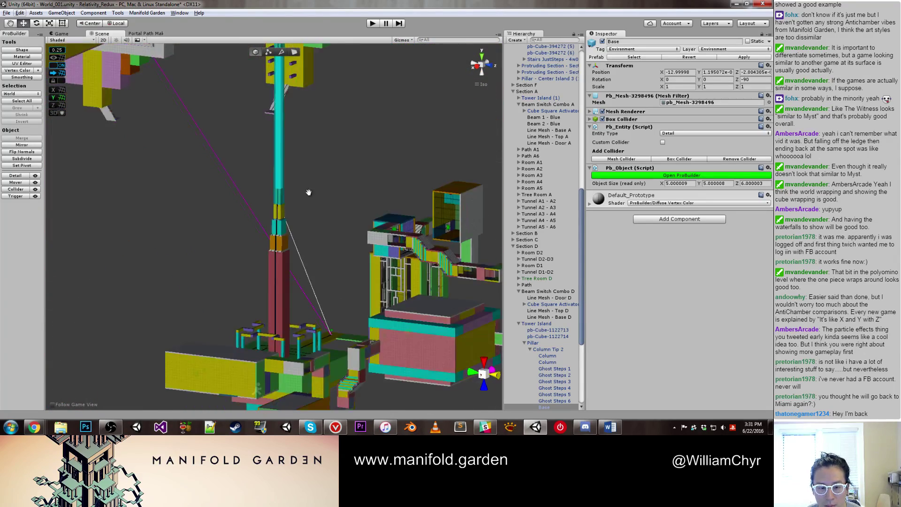
scroll(305, 197, up, 3)
click(286, 230)
click(286, 230)
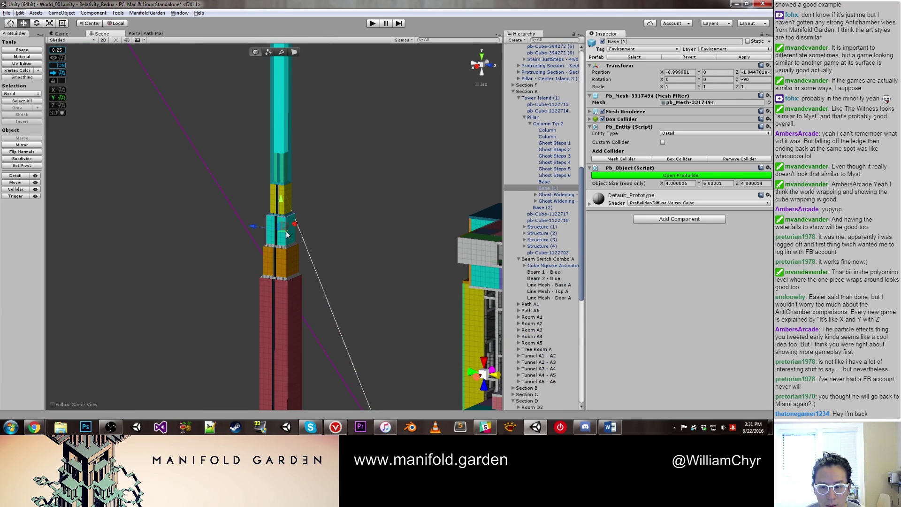
scroll(287, 230, up, 1)
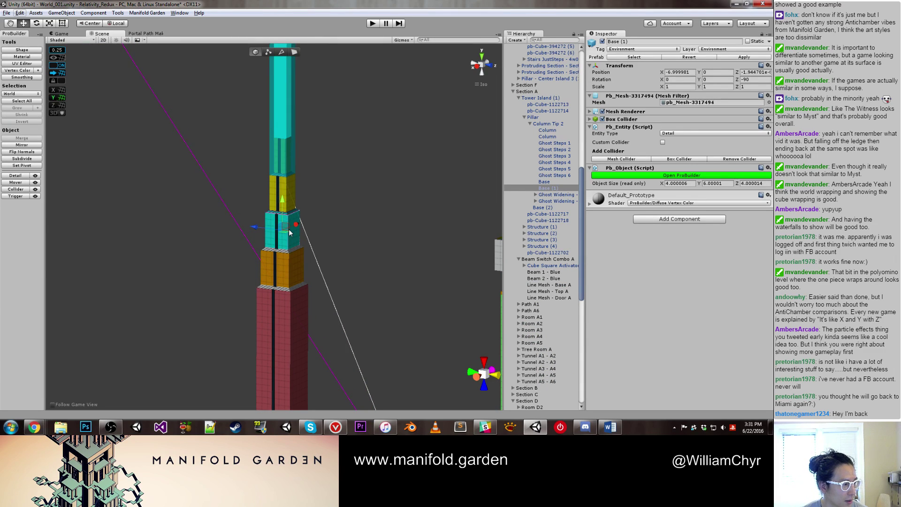
scroll(319, 225, up, 3)
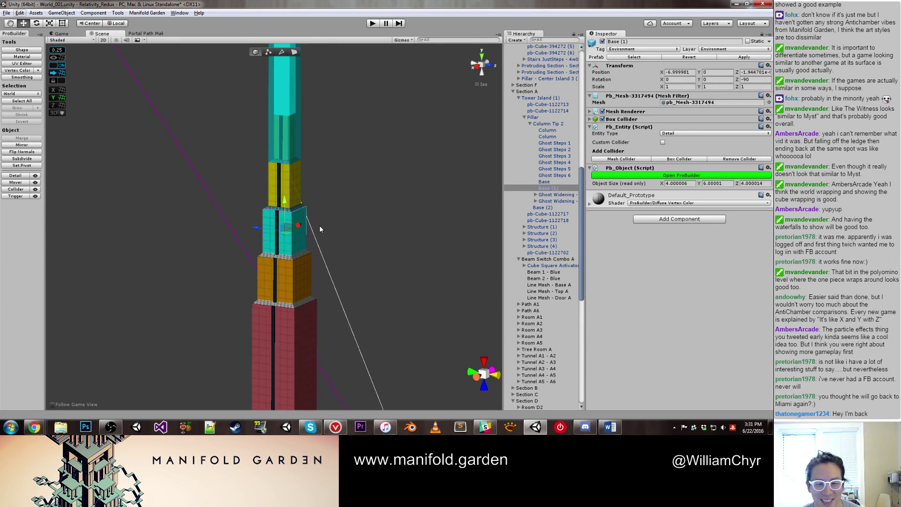
Step: Select Tower Island (1)'s orange Base block and bring the block tops into view
click(306, 299)
scroll(325, 306, up, 2)
click(326, 307)
scroll(325, 282, down, 6)
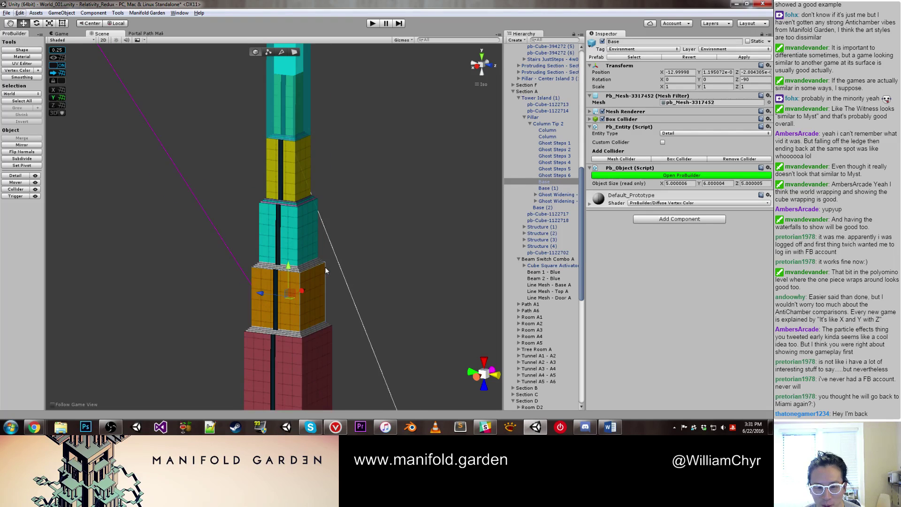
middle_drag(336, 267, 334, 251)
scroll(331, 236, up, 2)
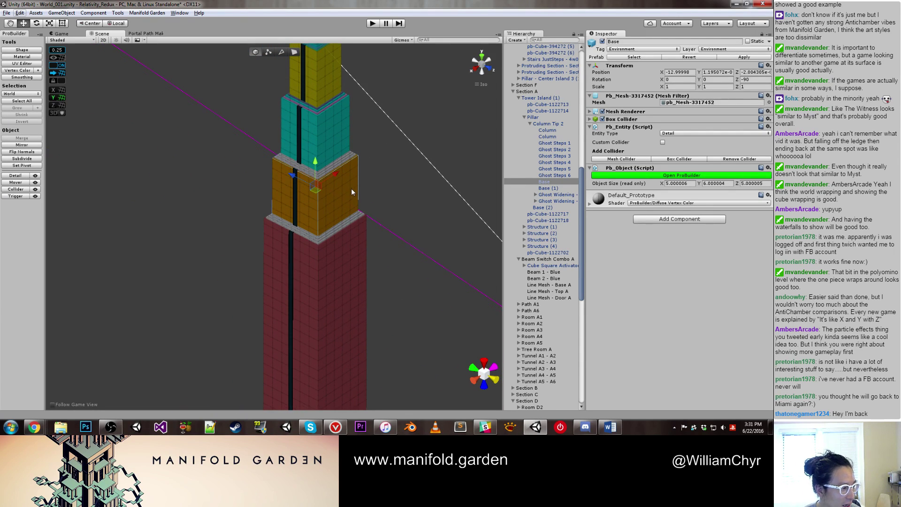
scroll(351, 187, up, 5)
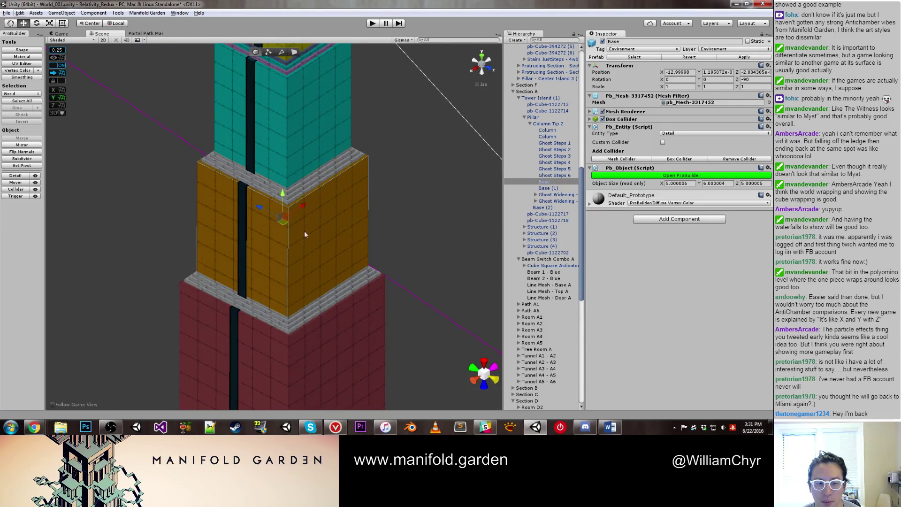
middle_drag(309, 201, 294, 283)
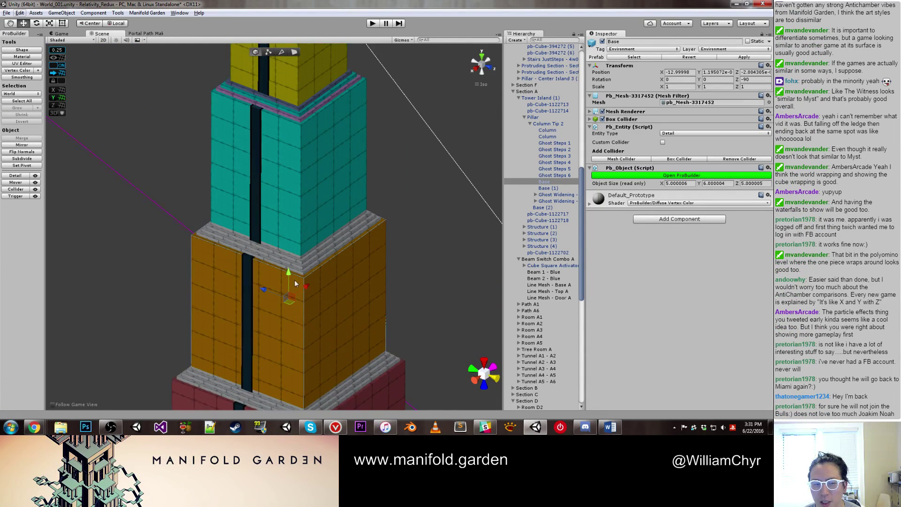
scroll(283, 249, up, 2)
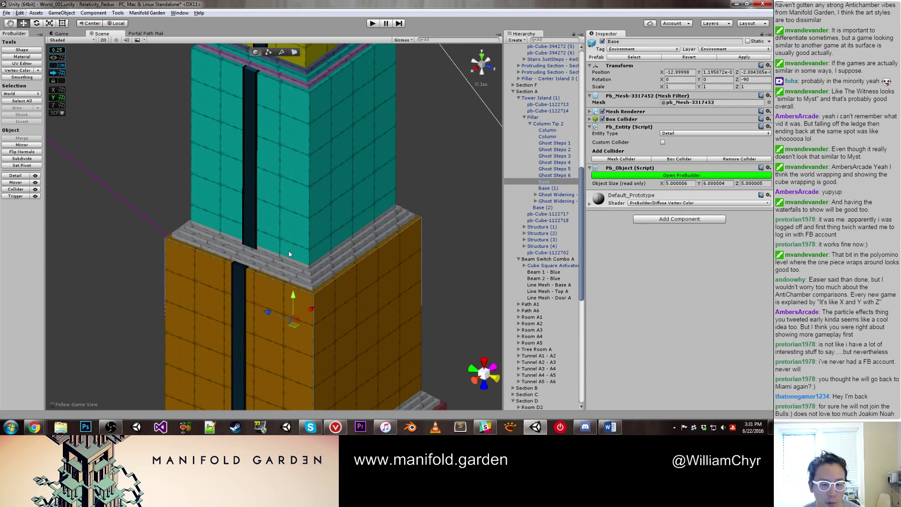
Step: Raise the orange block's top face one unit over the brick ledge, making it 7 tall
key(g)
click(271, 277)
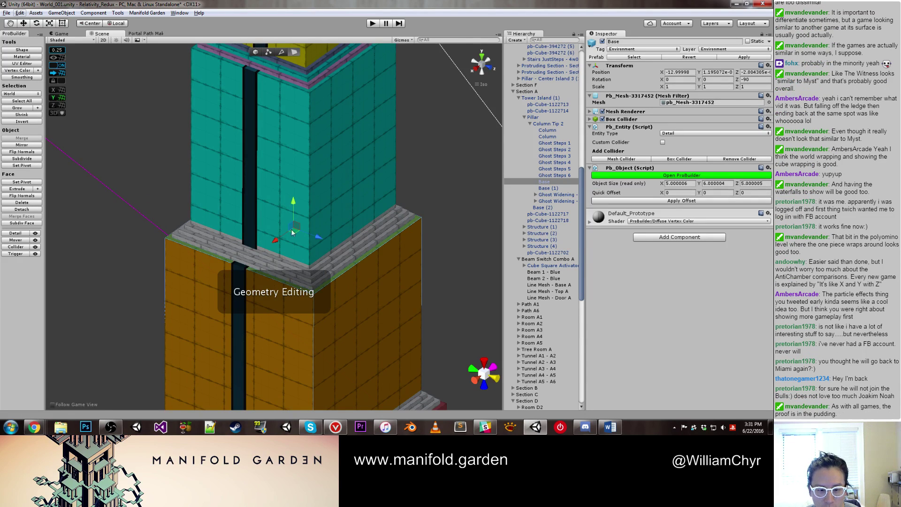
drag(293, 213, 292, 180)
key(g)
Step: Move down the pillar and select the teal block of Tower Island (1)
click(277, 149)
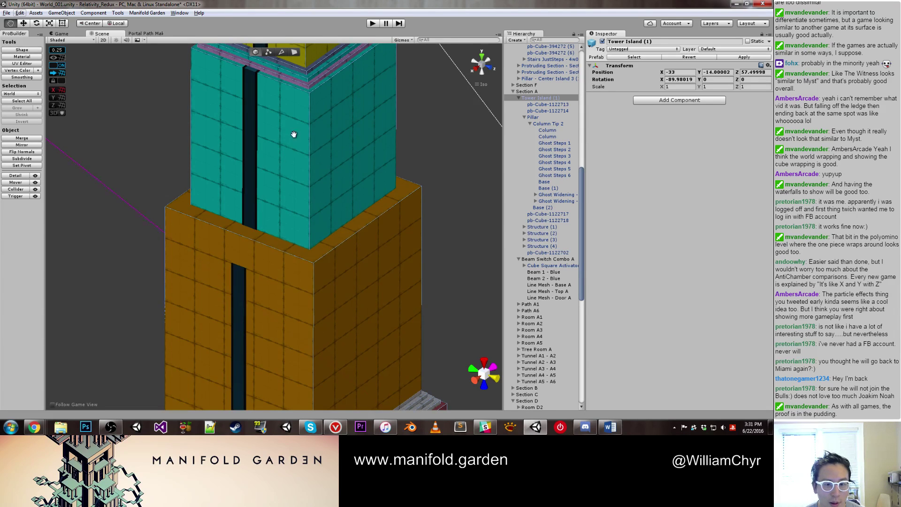
middle_drag(292, 134, 296, 221)
click(296, 218)
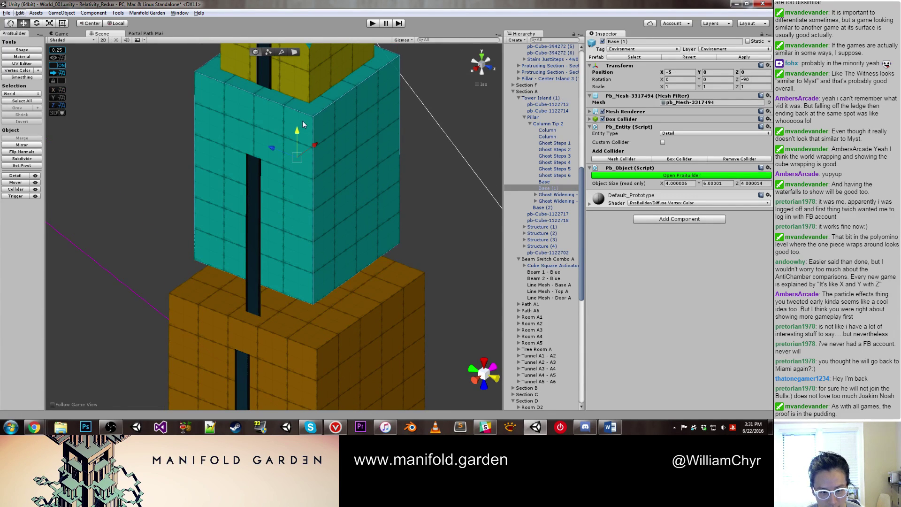
middle_drag(303, 152, 323, 246)
scroll(322, 225, down, 2)
click(321, 207)
scroll(317, 202, down, 2)
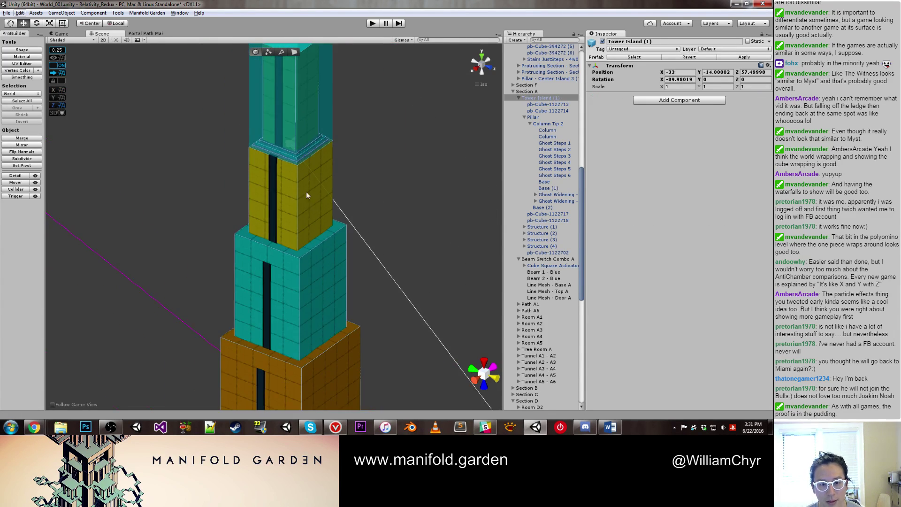
click(300, 185)
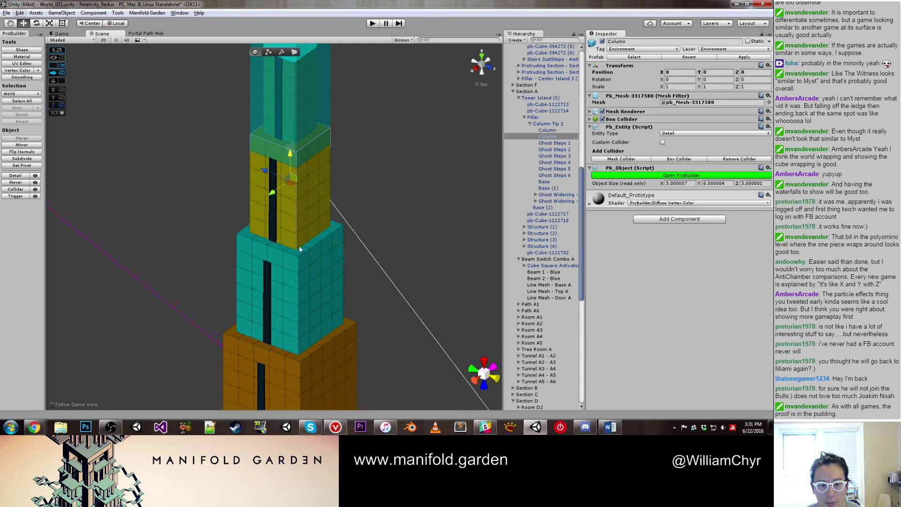
scroll(302, 249, up, 2)
click(307, 254)
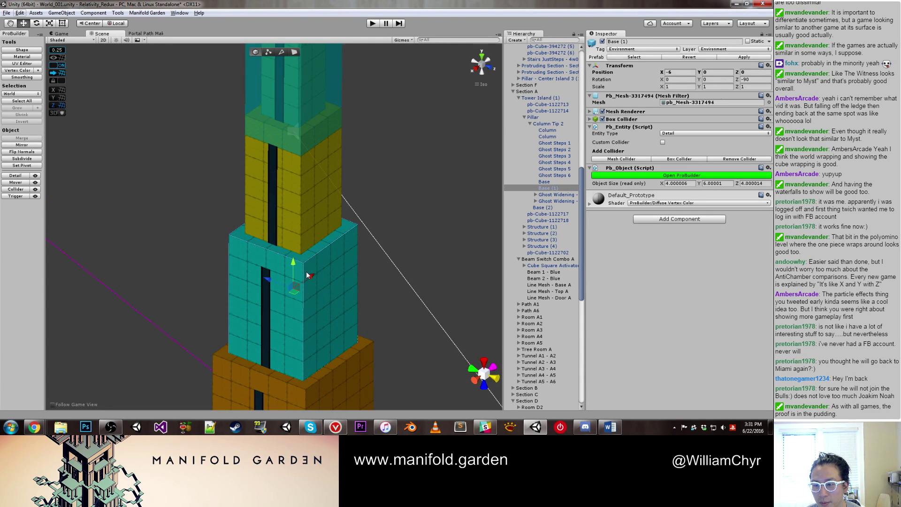
Step: Edit the teal block in face mode, then reselect the orange Base and column blocks
key(g)
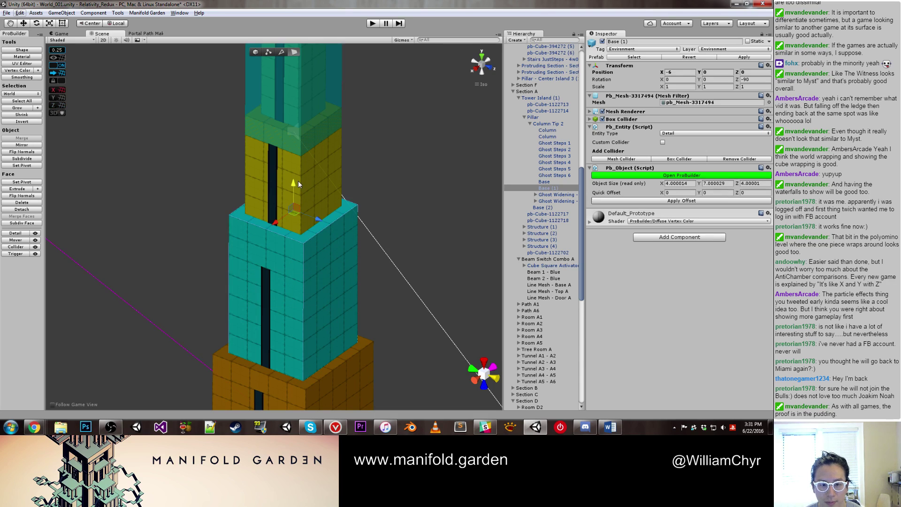
key(g)
click(327, 376)
click(327, 380)
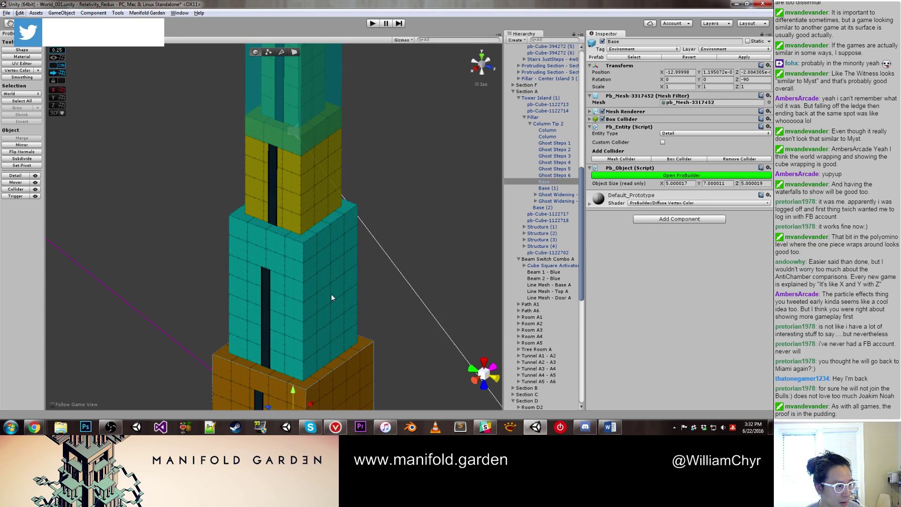
click(311, 215)
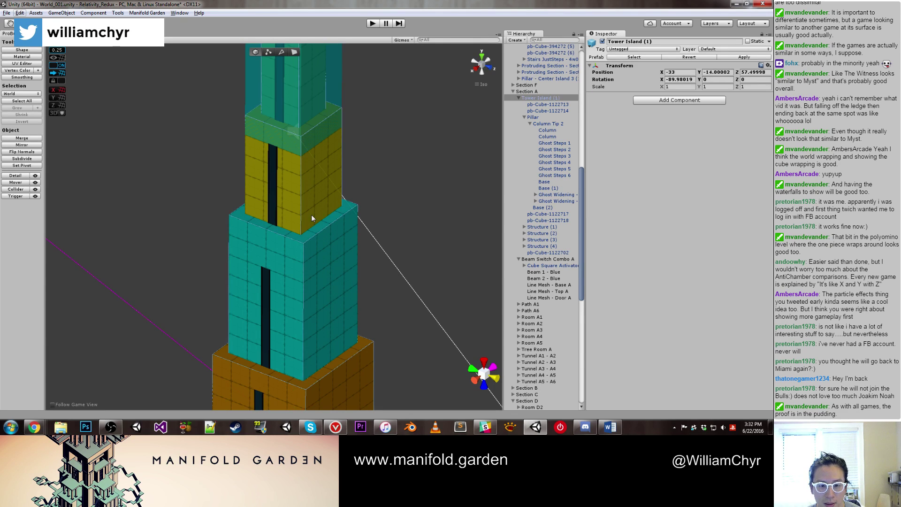
scroll(311, 220, down, 2)
click(310, 229)
Step: Nudge the column block up and deactivate Beam 1 - Blue to hide the cyan beam
drag(305, 181, 305, 151)
middle_drag(305, 148, 329, 291)
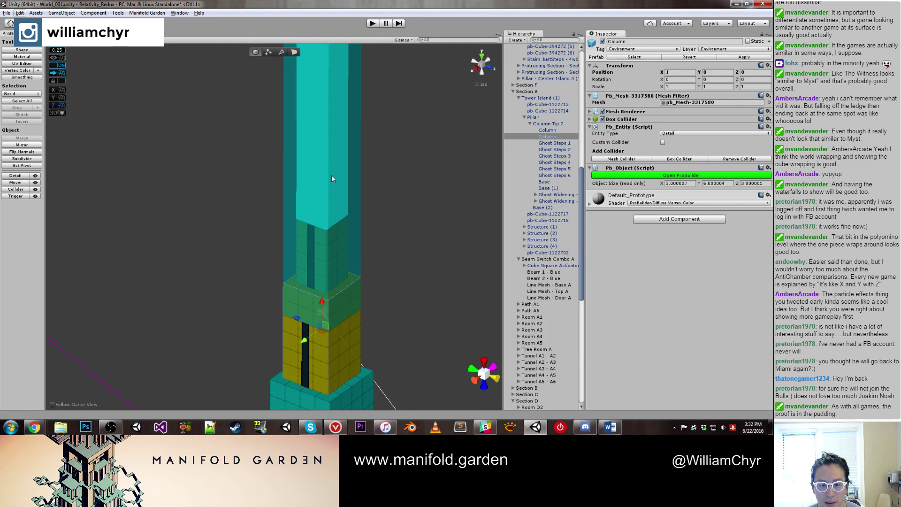
click(544, 272)
click(602, 41)
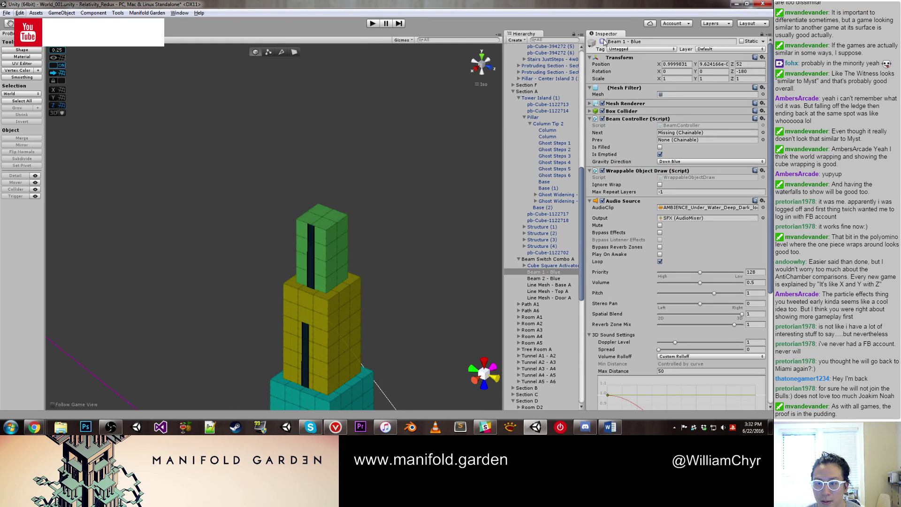
Step: Move the green top column and check the yellow and teal blocks beneath it
click(341, 236)
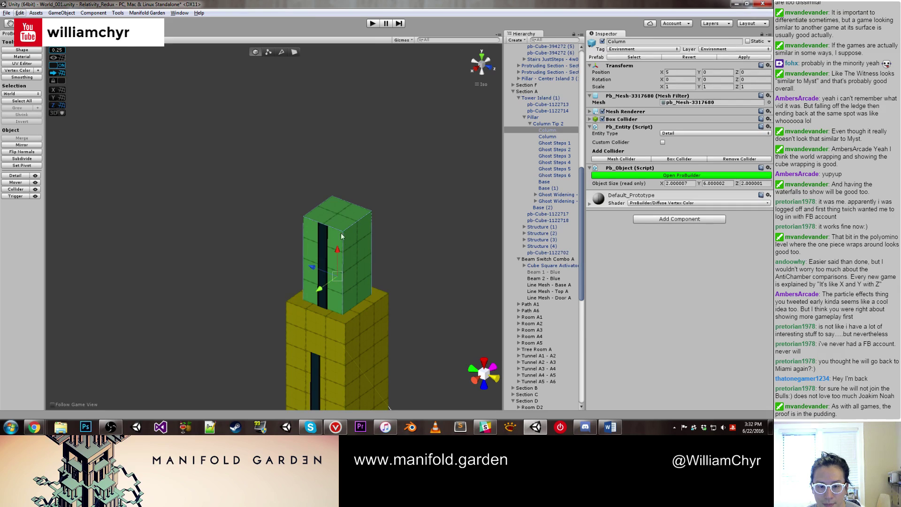
drag(340, 235, 346, 195)
click(331, 322)
scroll(342, 312, down, 4)
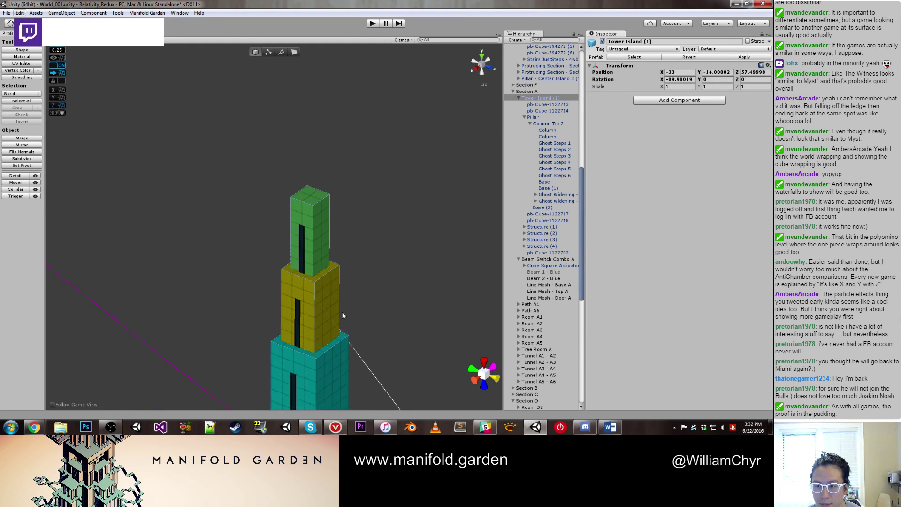
click(299, 289)
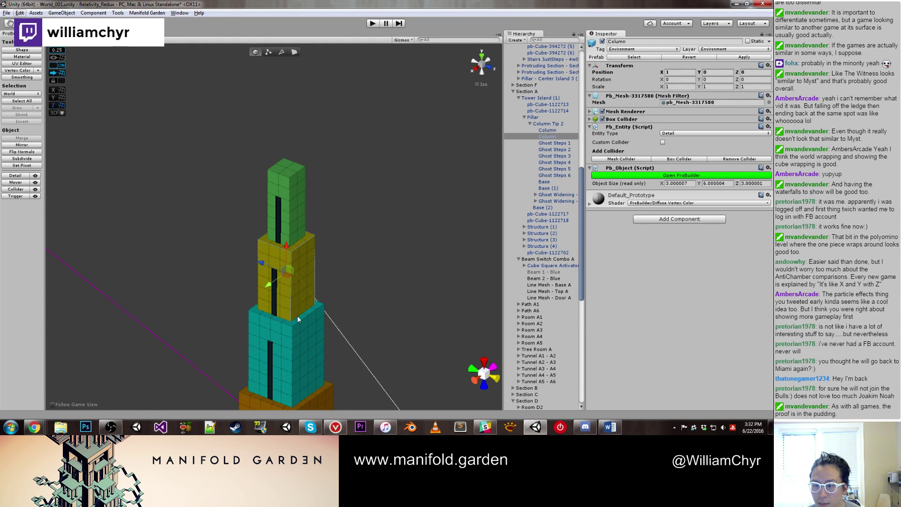
scroll(338, 230, up, 3)
click(351, 226)
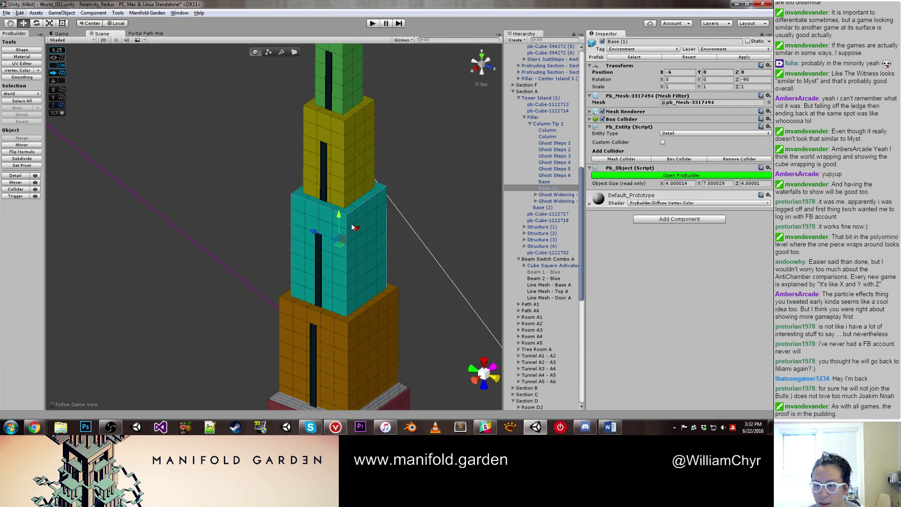
click(351, 160)
scroll(339, 245, up, 2)
Step: Stretch the green Column's top face up one unit to height 7, then deselect
key(g)
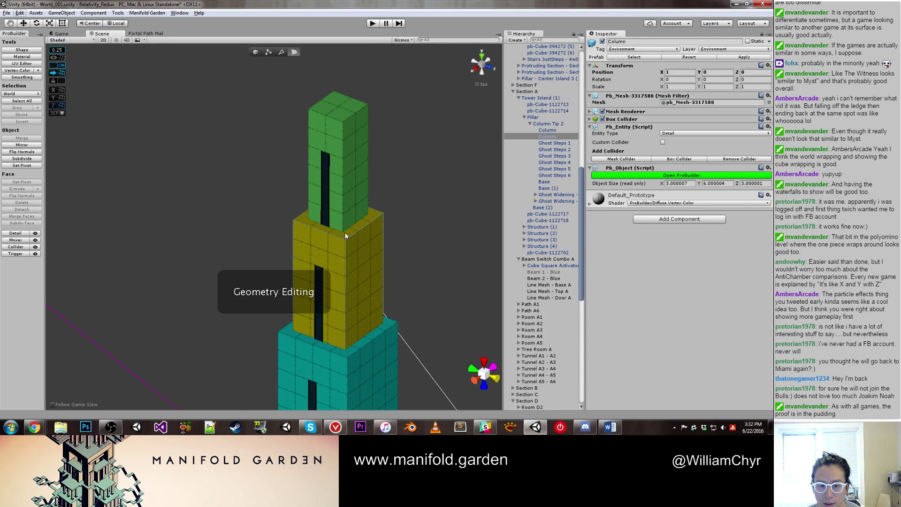
key(g)
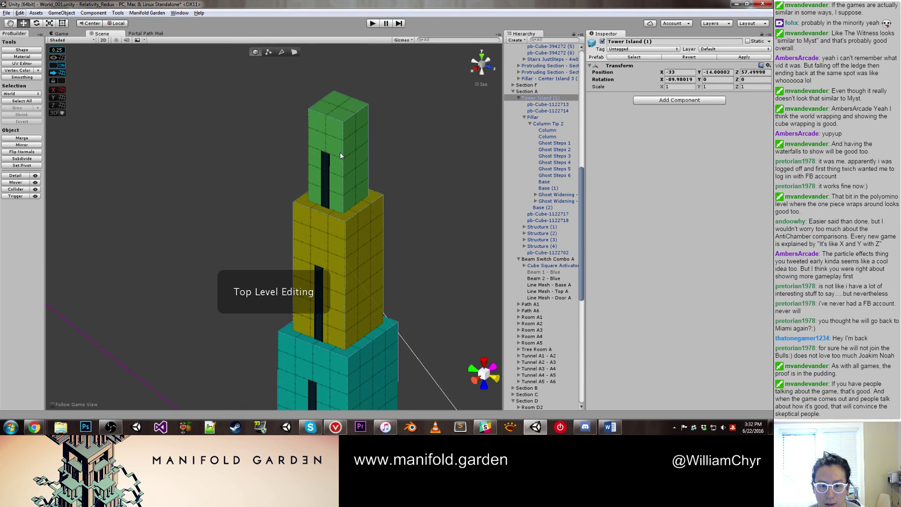
click(340, 151)
drag(341, 149, 343, 117)
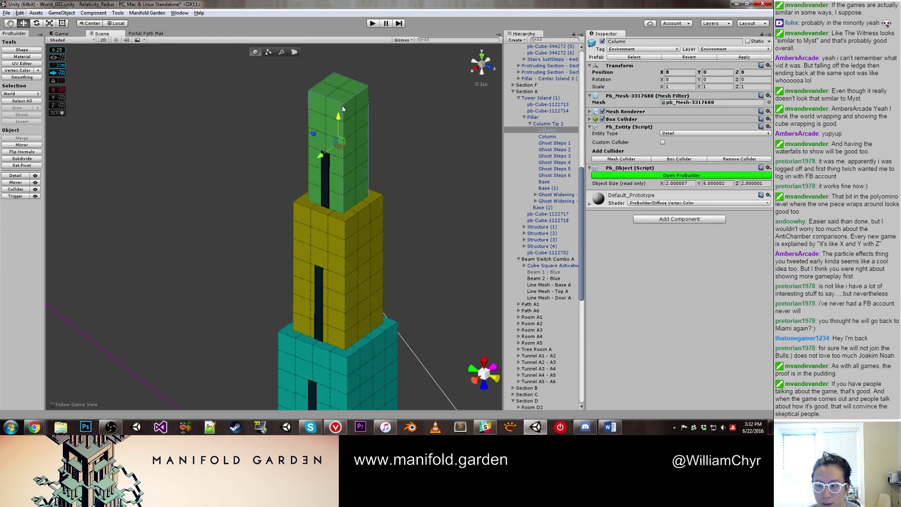
key(g)
click(342, 88)
drag(344, 75, 342, 52)
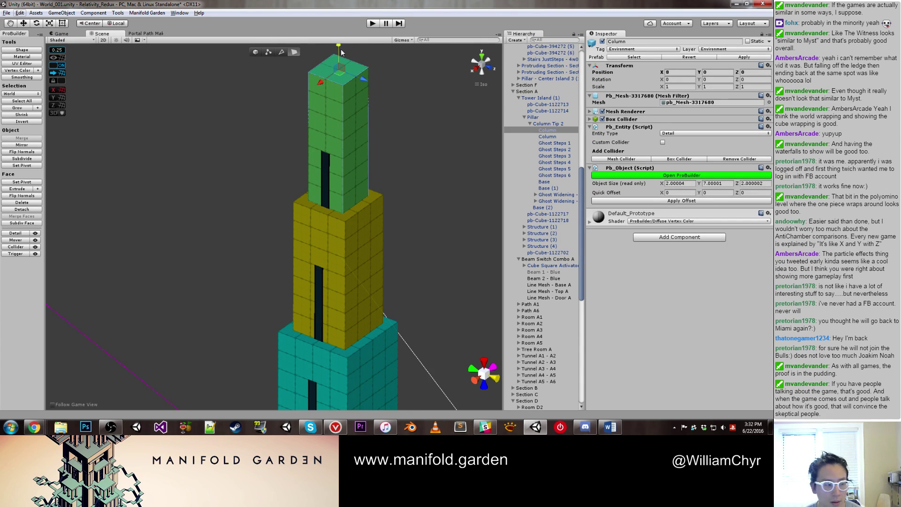
key(h)
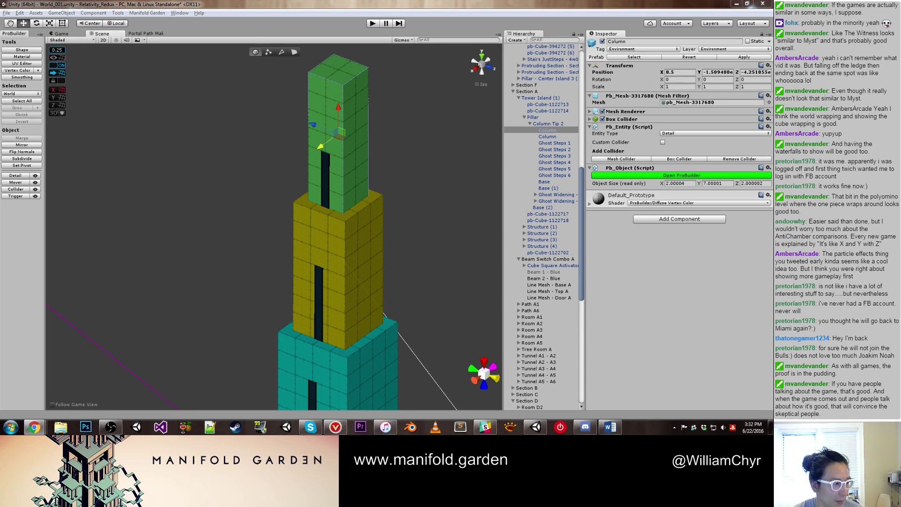
click(397, 255)
scroll(373, 217, down, 3)
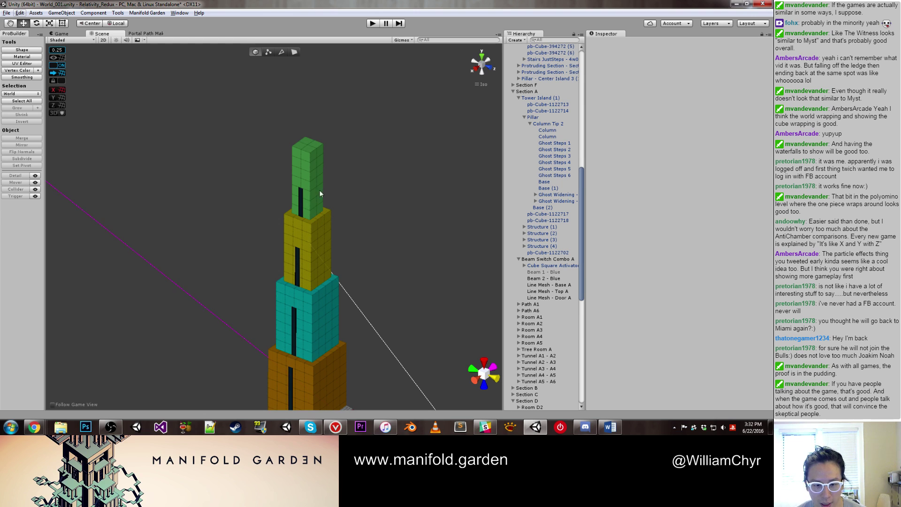
Step: Orbit the tower and inspect its orange Base, child blocks and green top column
alt+drag(315, 173, 284, 309)
click(284, 310)
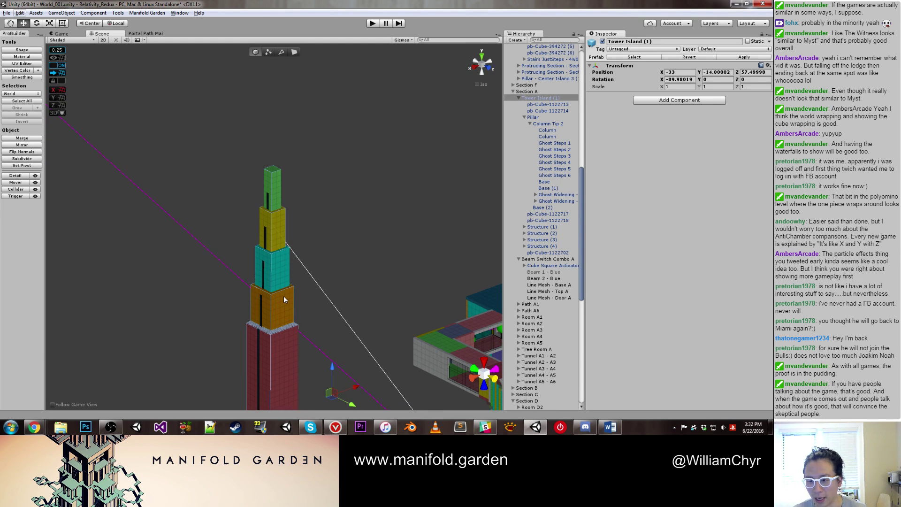
click(284, 299)
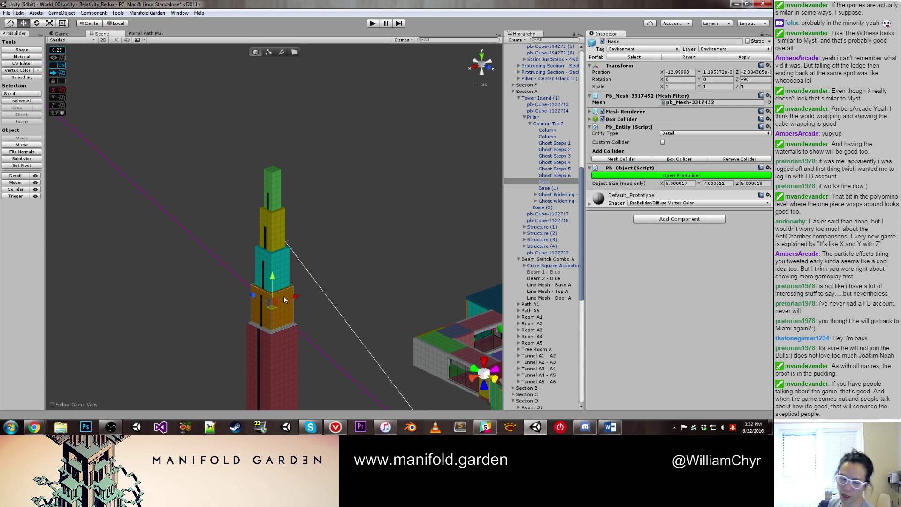
scroll(273, 231, up, 5)
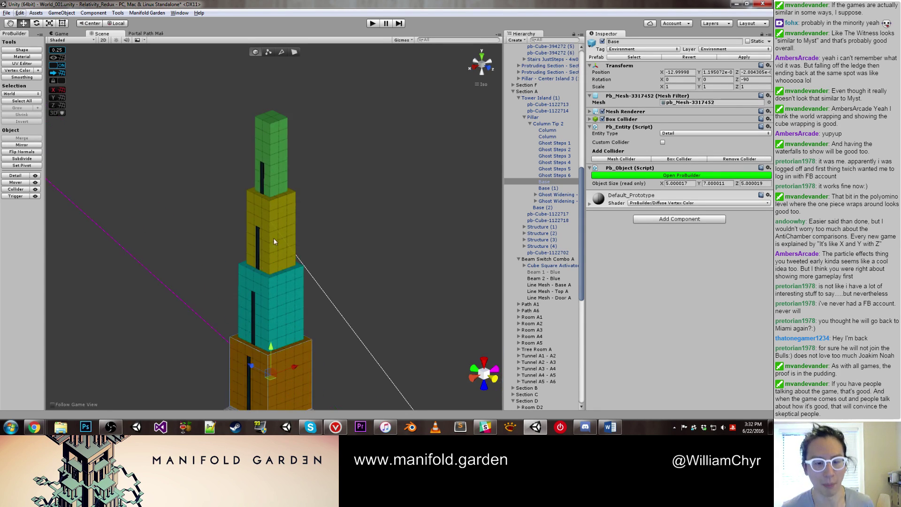
click(268, 303)
click(268, 303)
click(276, 211)
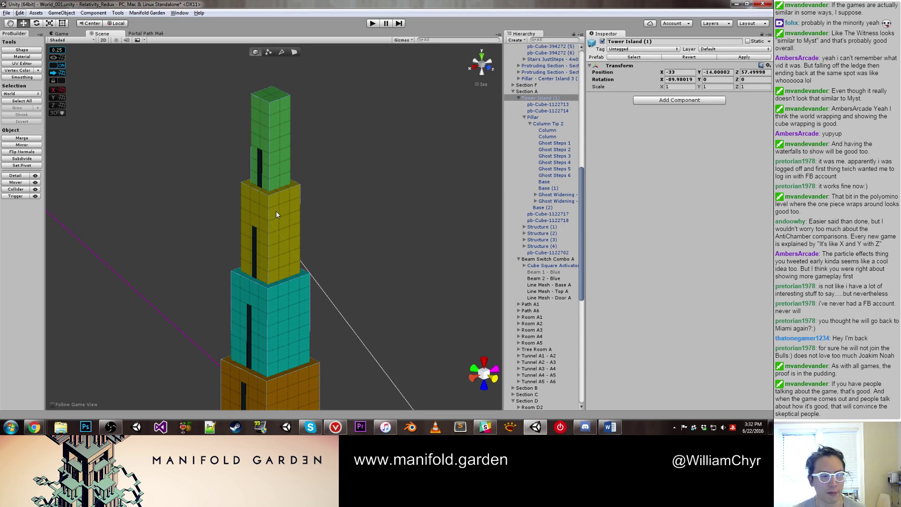
scroll(274, 136, down, 2)
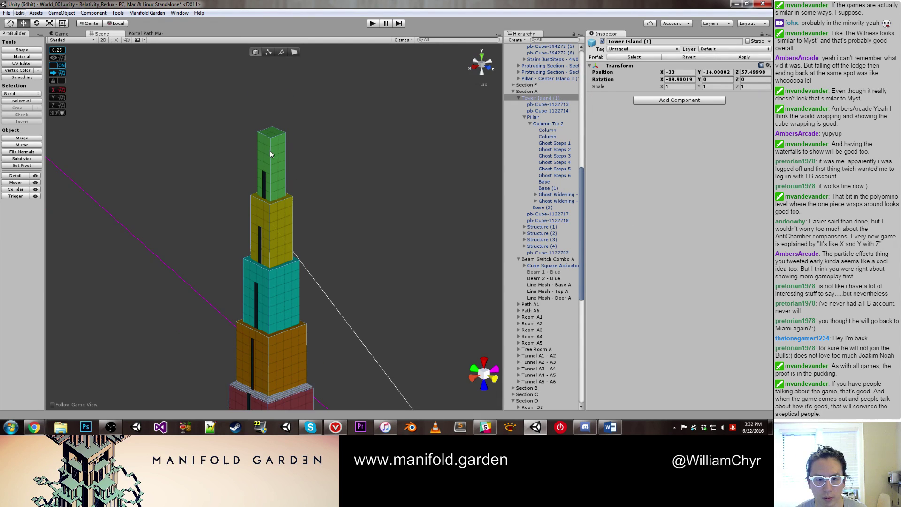
click(269, 151)
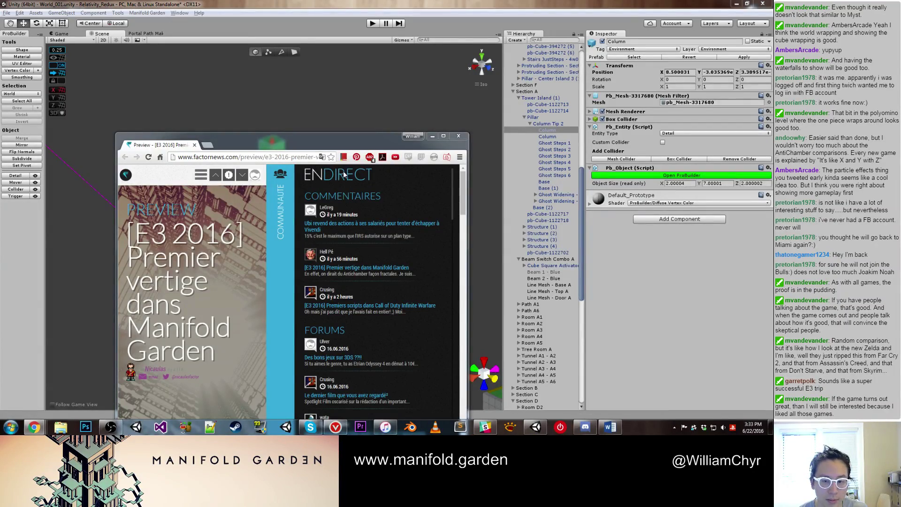
Step: Maximize the factornews Manifold Garden article and translate it from French to English
click(443, 136)
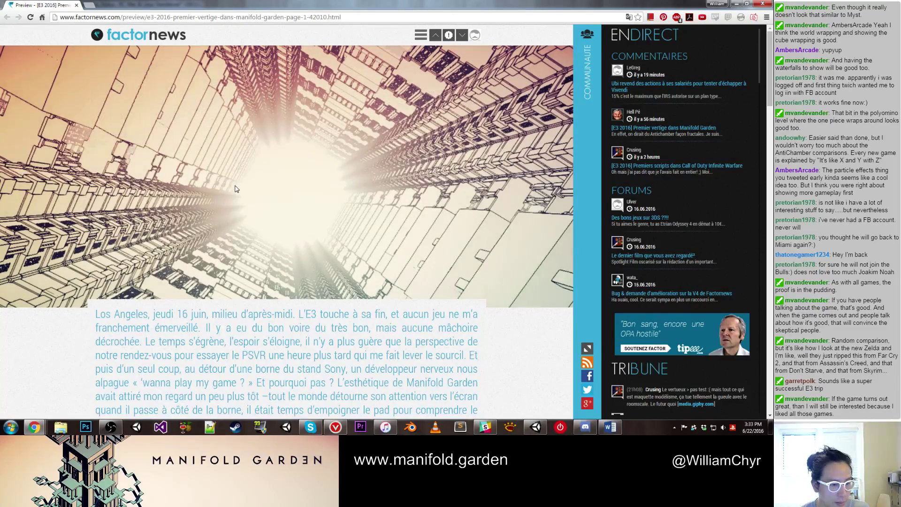
scroll(236, 189, down, 4)
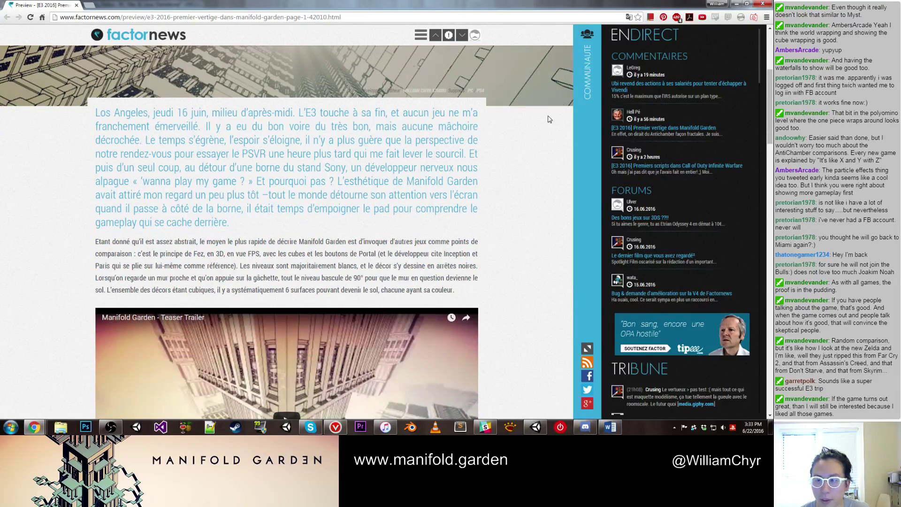
right_click(488, 201)
click(507, 258)
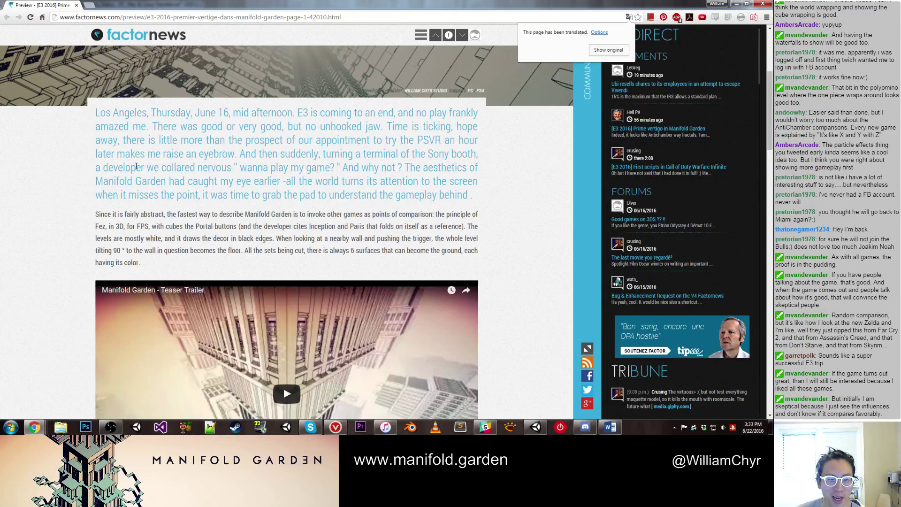
Step: Read further down the translated article, then close Chrome to return to Unity
drag(108, 167, 172, 167)
click(282, 171)
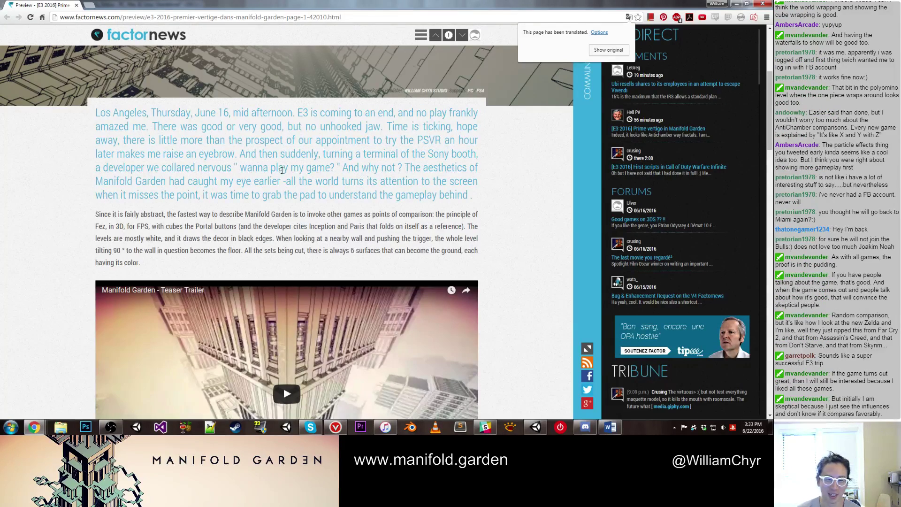
scroll(365, 176, down, 15)
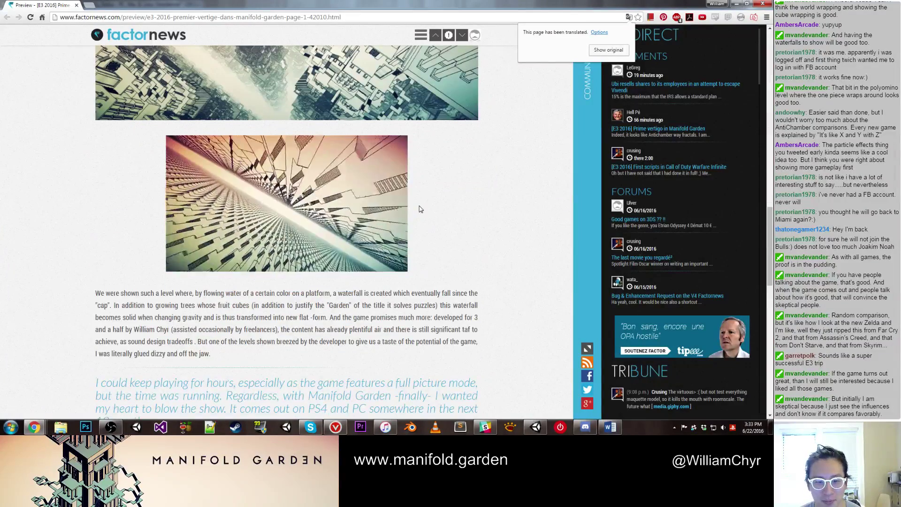
click(76, 5)
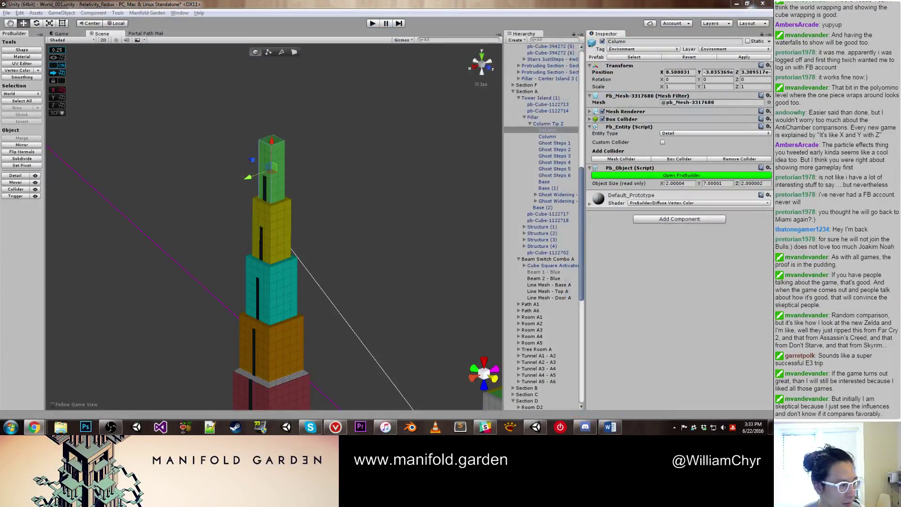
Step: Raise Tower Island (1)'s Ghost Widening steps onto the orange block's top
click(204, 163)
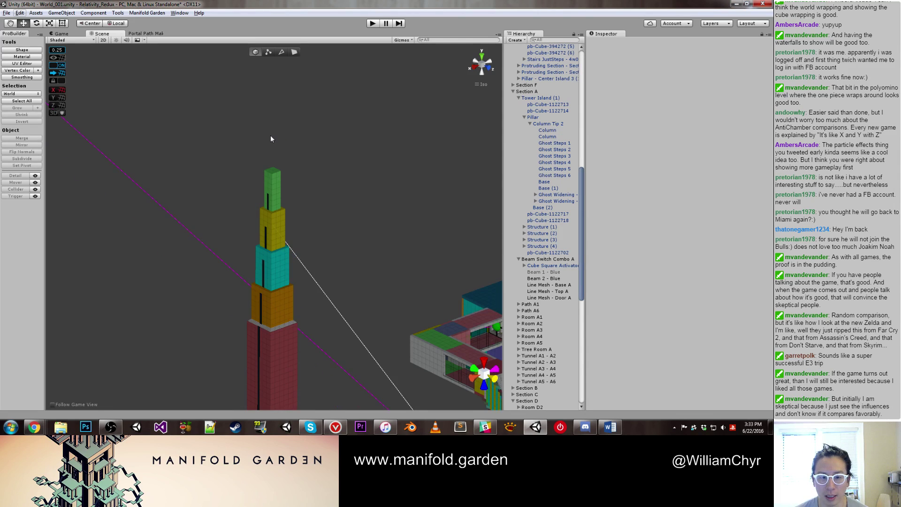
click(272, 300)
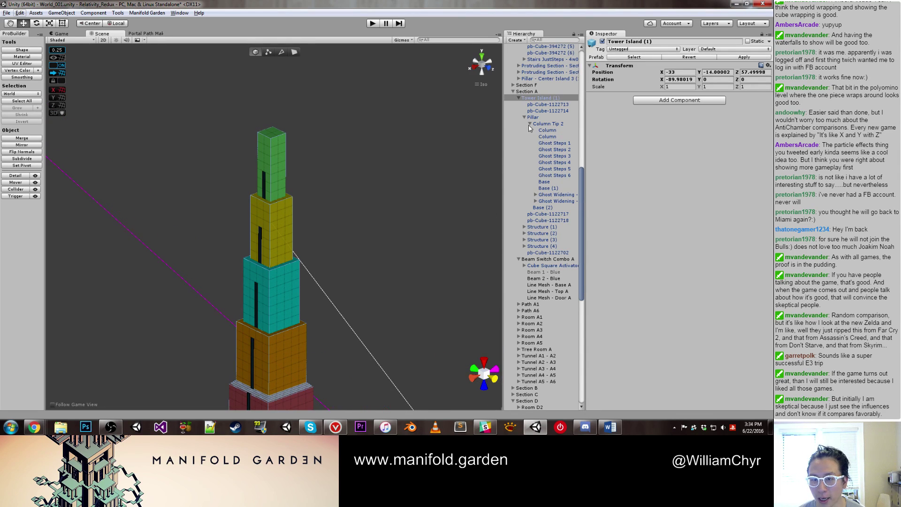
double_click(548, 195)
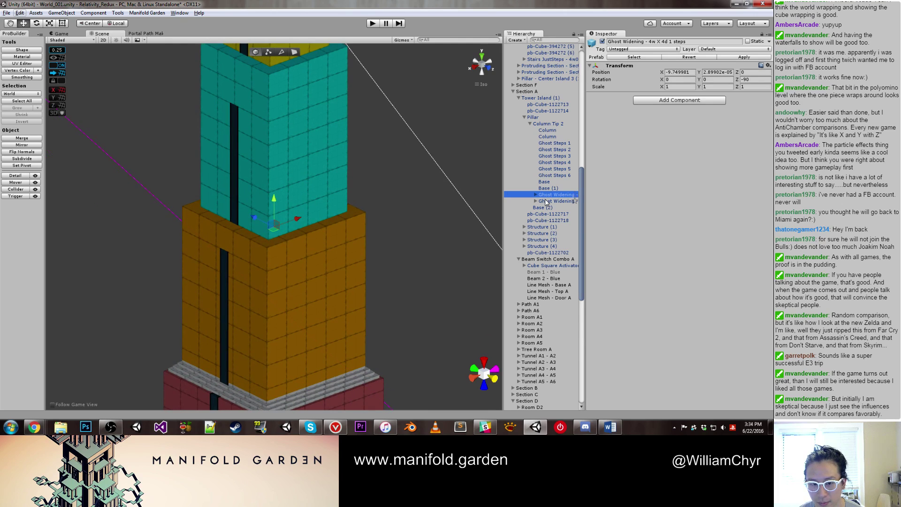
drag(274, 199, 275, 176)
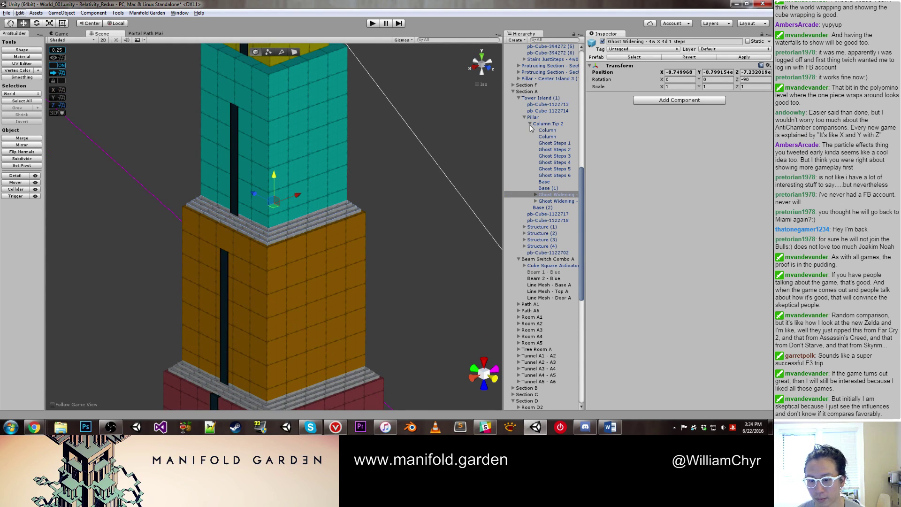
click(551, 143)
Step: Delete Ghost Steps 1–6, breaking the prefab when prompted
shift+click(524, 175)
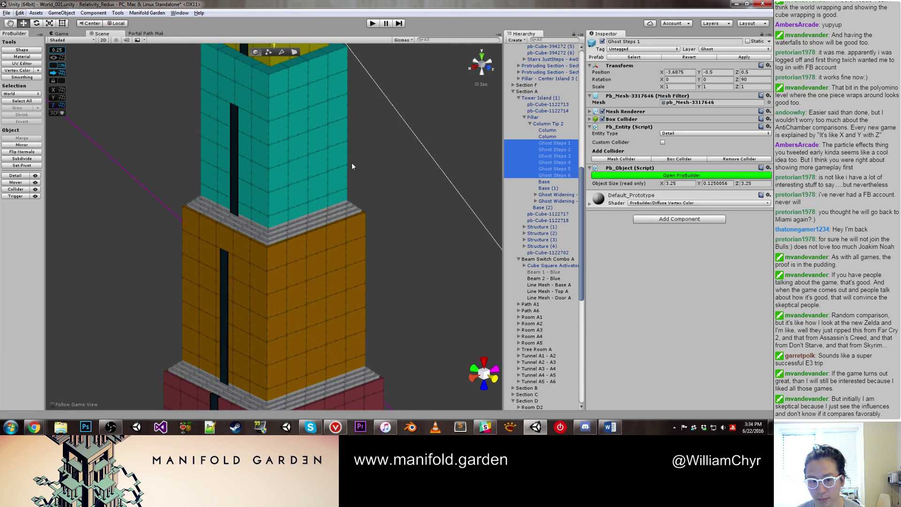
key(f)
right_click(553, 171)
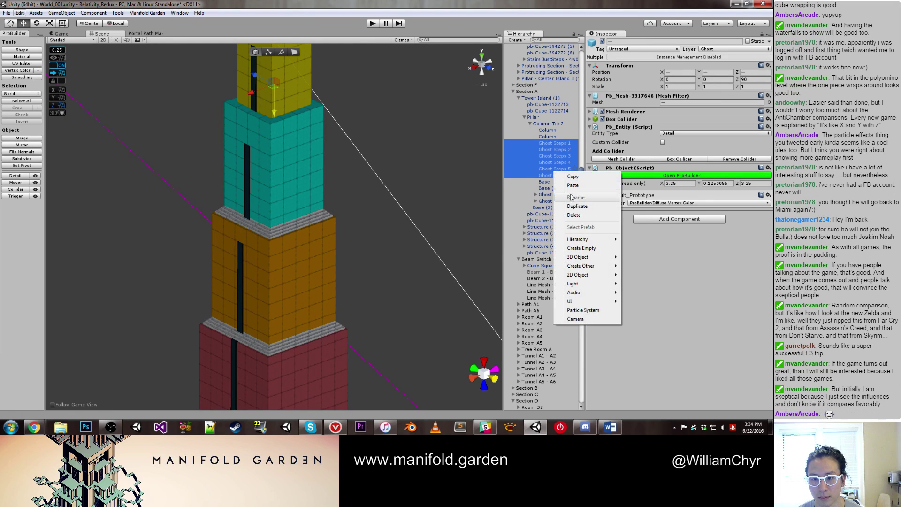
click(568, 215)
click(410, 228)
key(Delete)
Step: Frame the remaining Ghost Widening object and bring the Staircase Generator window into view
scroll(428, 196, up, 2)
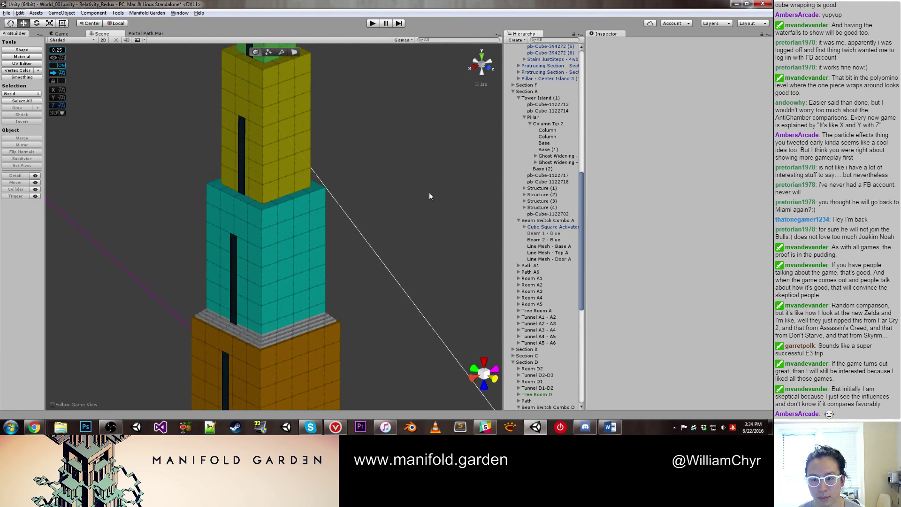
click(571, 157)
key(f)
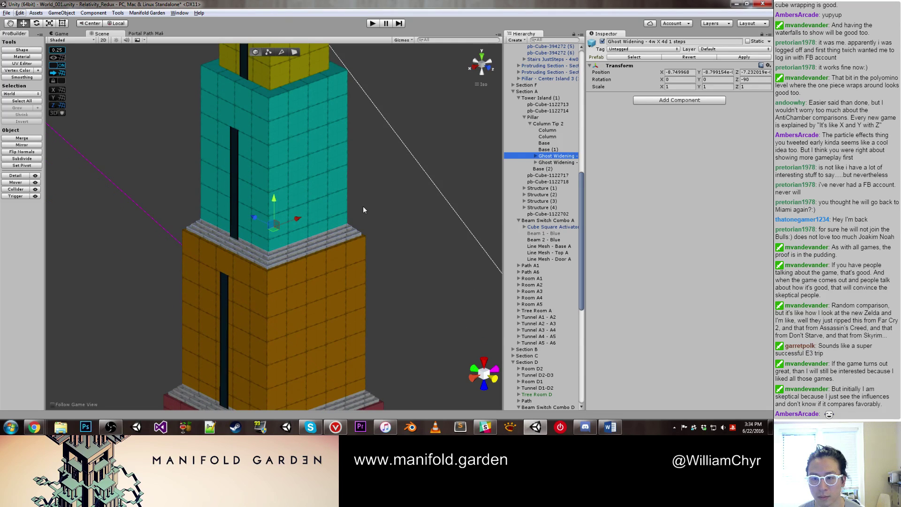
click(363, 206)
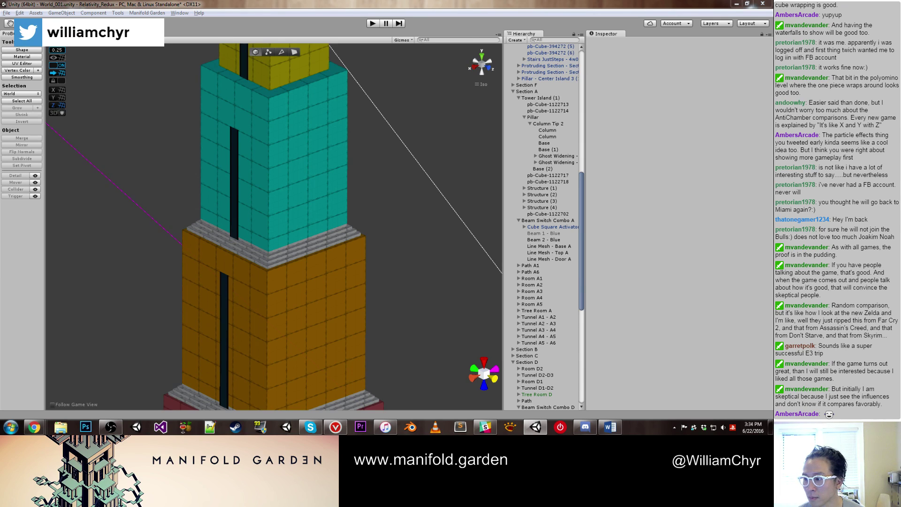
drag(701, 250, 517, 171)
scroll(359, 99, down, 3)
Step: Generate a widening ghost stair with Top Step Width 3 and Depth 3
middle_drag(359, 99, 368, 200)
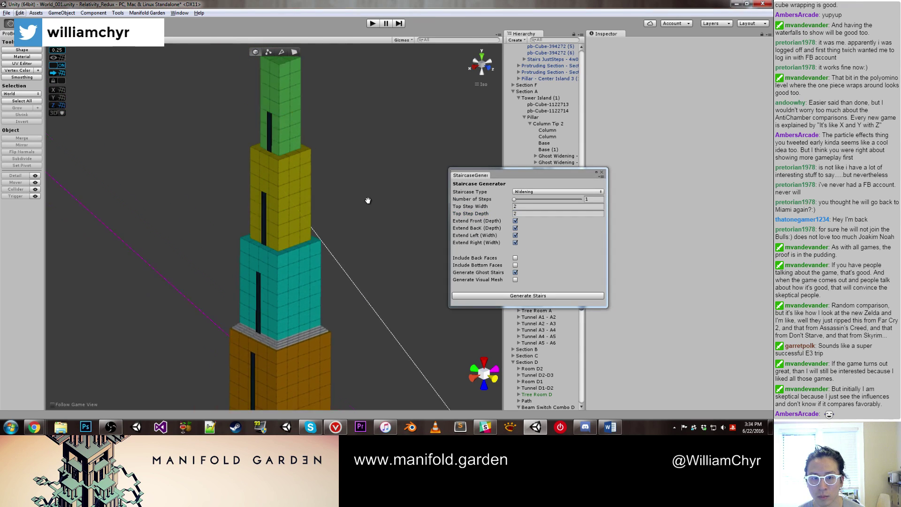
scroll(368, 201, up, 1)
click(505, 207)
text(3)
click(505, 214)
text(3)
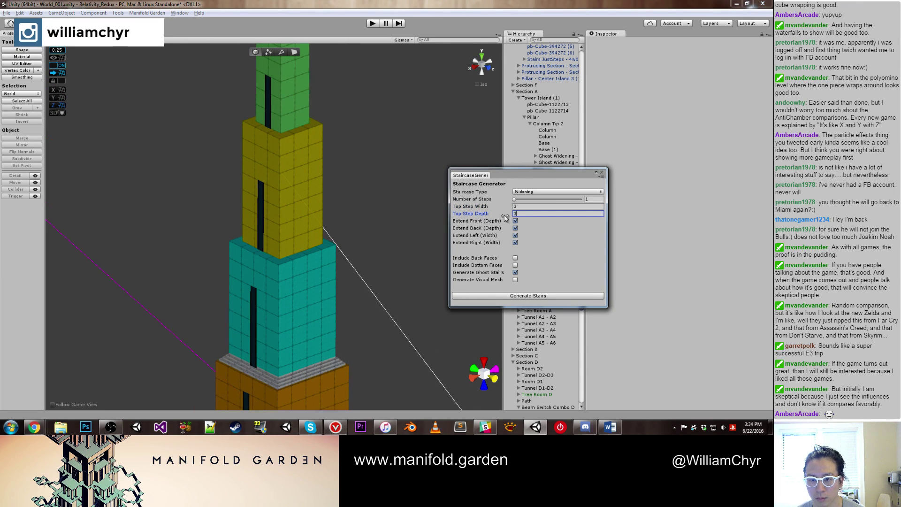
click(515, 297)
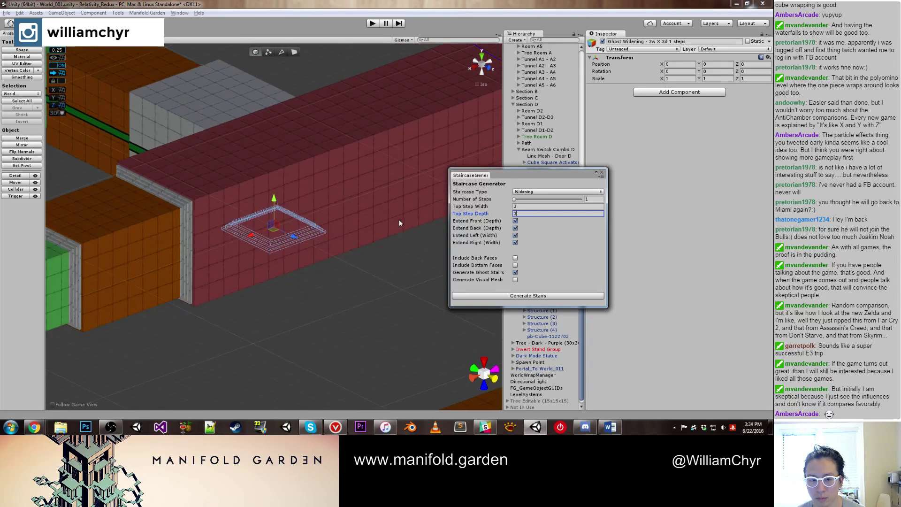
scroll(311, 207, down, 10)
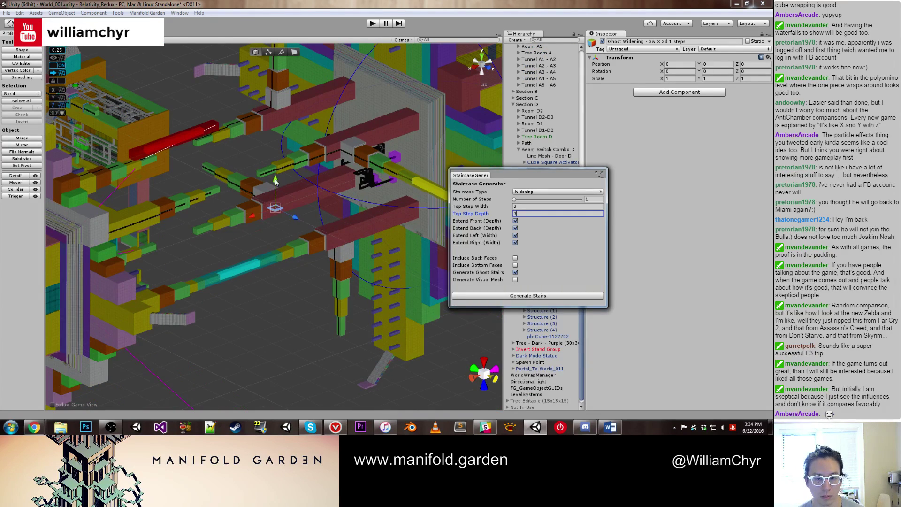
Step: Move the new ghost stair down onto the top of the teal block
drag(275, 180, 319, 391)
middle_drag(319, 391, 262, 222)
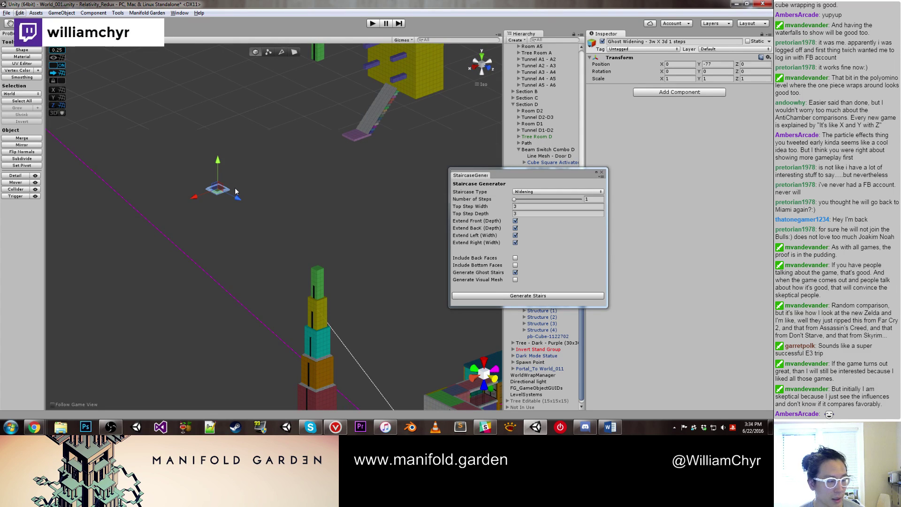
drag(219, 159, 286, 327)
scroll(220, 248, up, 4)
middle_drag(286, 327, 304, 315)
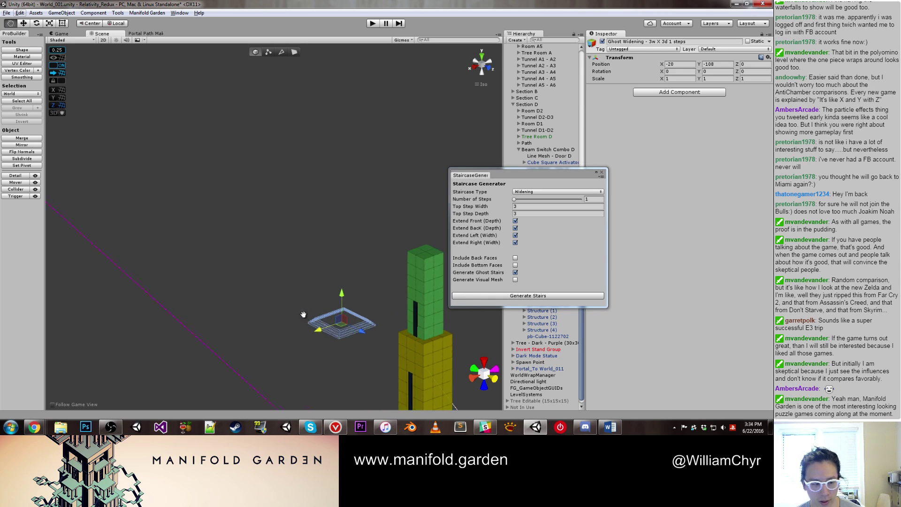
alt+drag(304, 314, 194, 236)
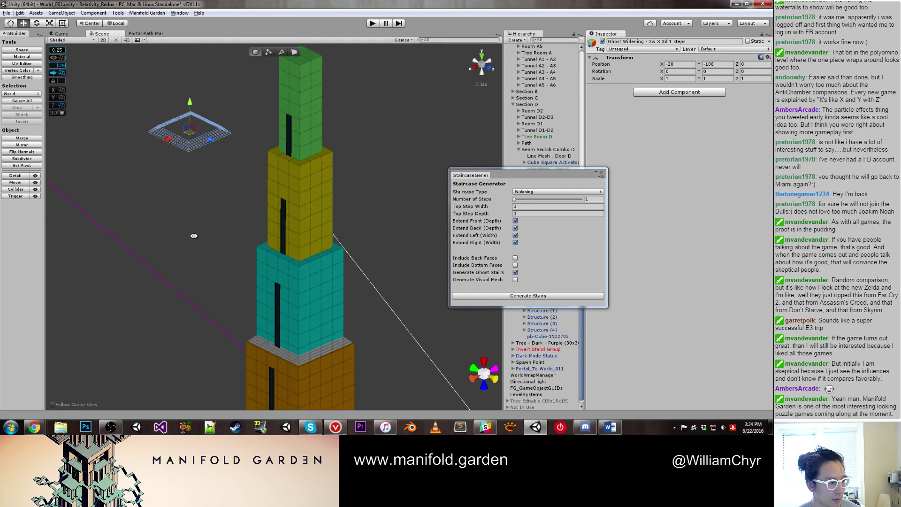
drag(189, 130, 302, 174)
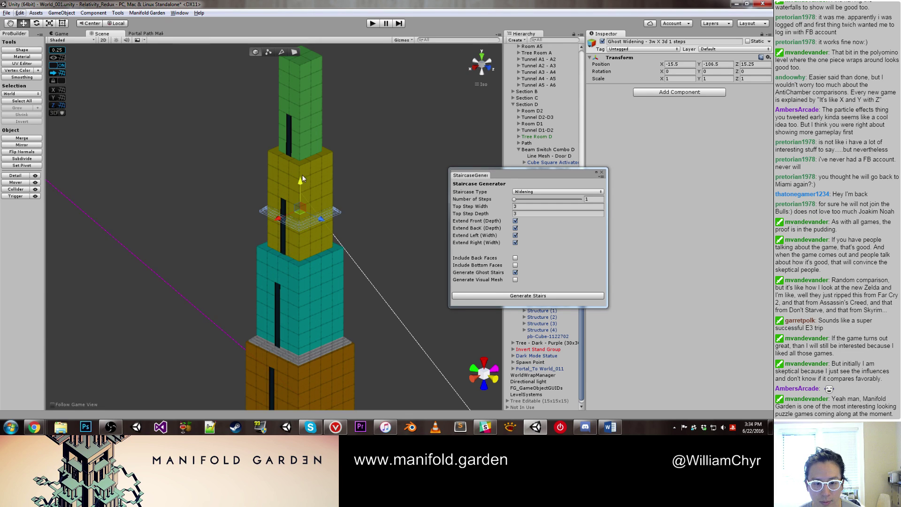
scroll(302, 175, up, 2)
middle_drag(302, 174, 236, 219)
scroll(236, 218, up, 2)
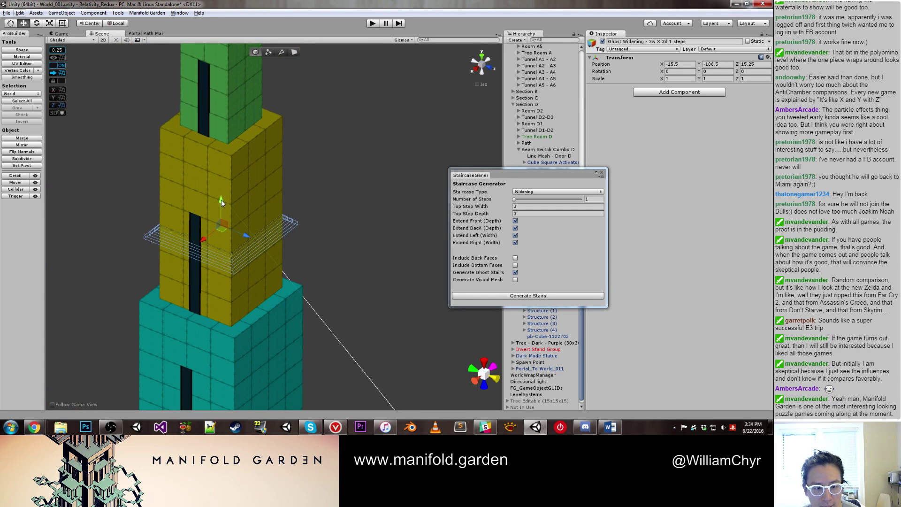
drag(221, 199, 226, 274)
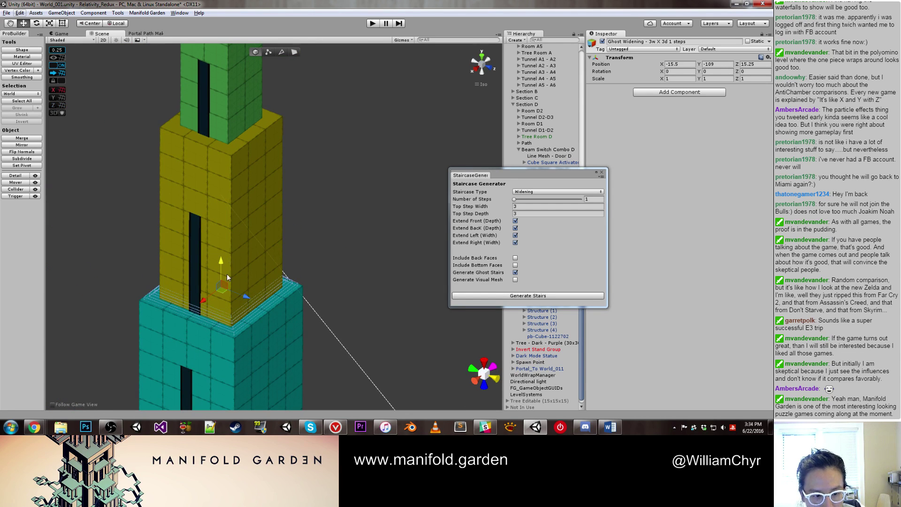
right_drag(227, 274, 322, 316)
scroll(322, 316, up, 4)
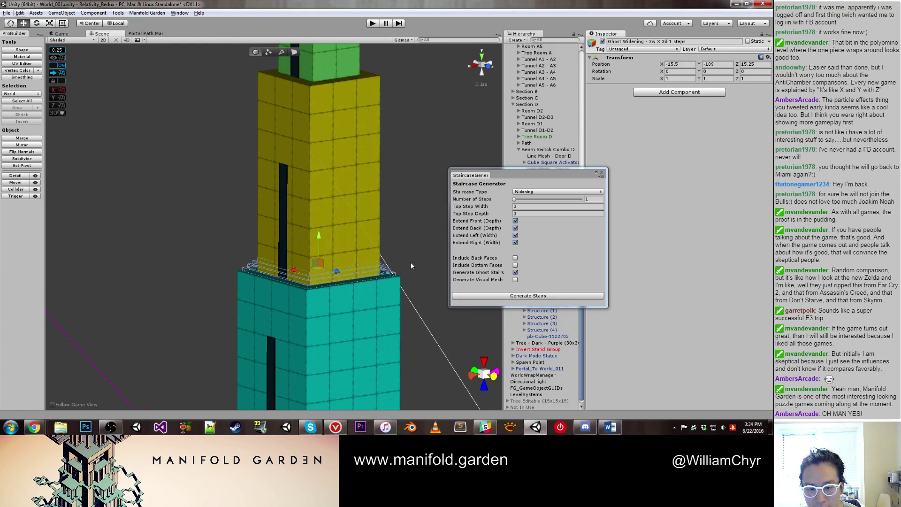
Step: Set the Ghost Widening top step to 2 wide by 2 deep and generate the stairs
click(422, 281)
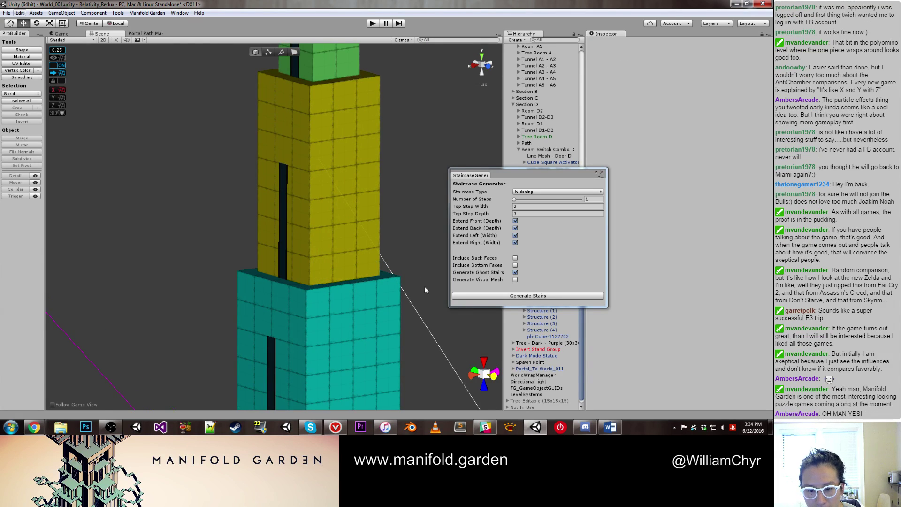
click(535, 207)
text(2)
key(Tab)
text(2)
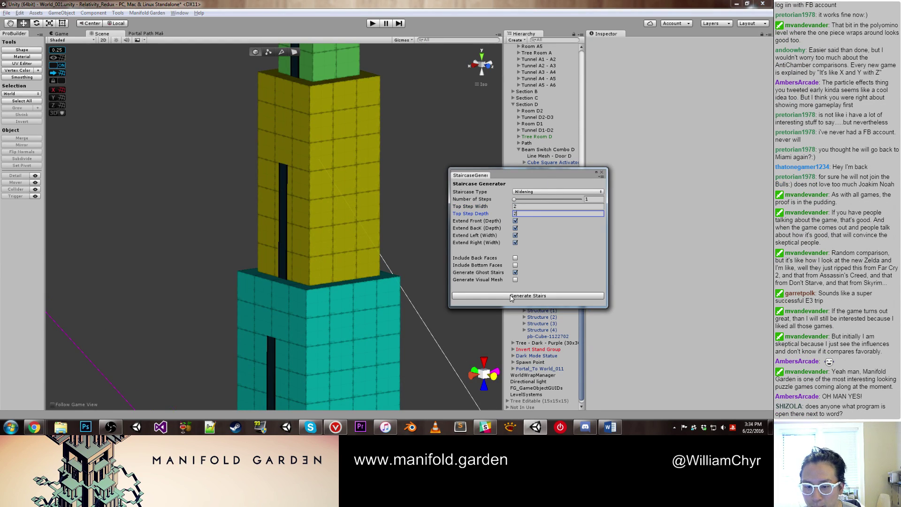
click(509, 296)
Step: Edit the top step depth and regenerate the one-step Ghost Widening stair set
scroll(394, 249, down, 10)
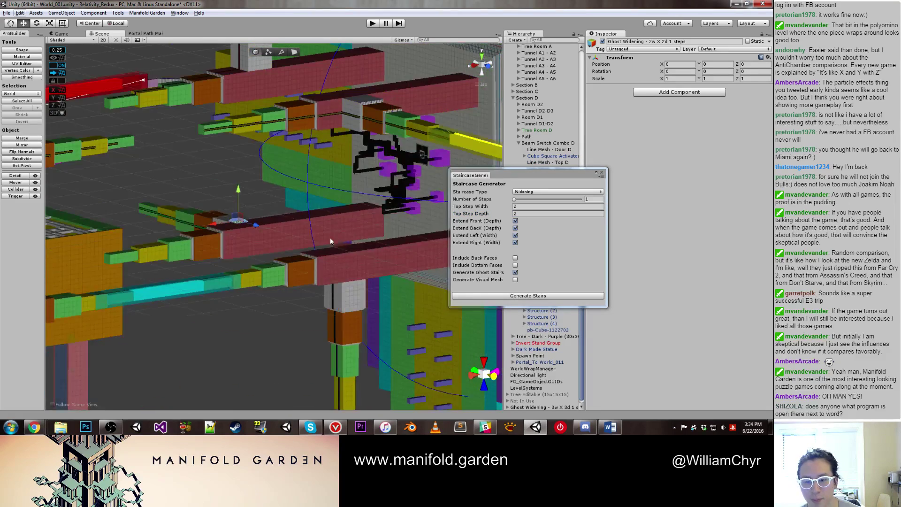
scroll(241, 238, up, 3)
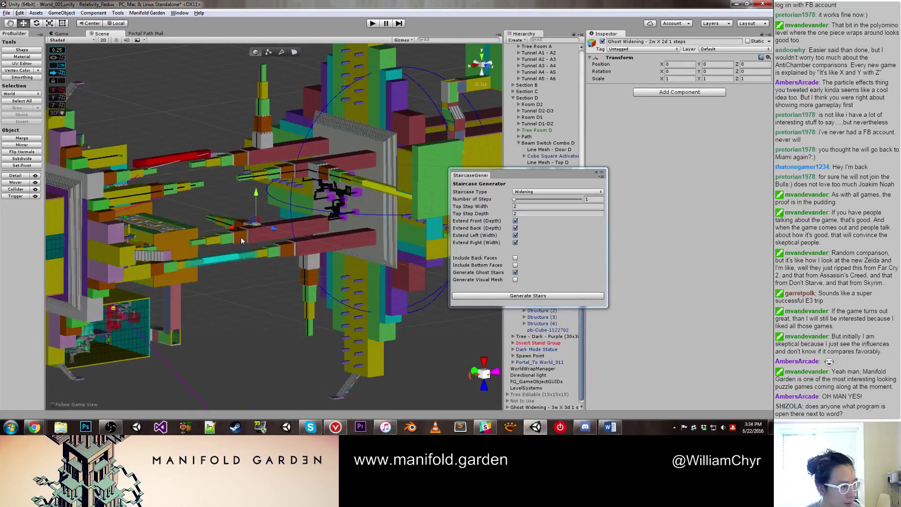
scroll(241, 238, up, 2)
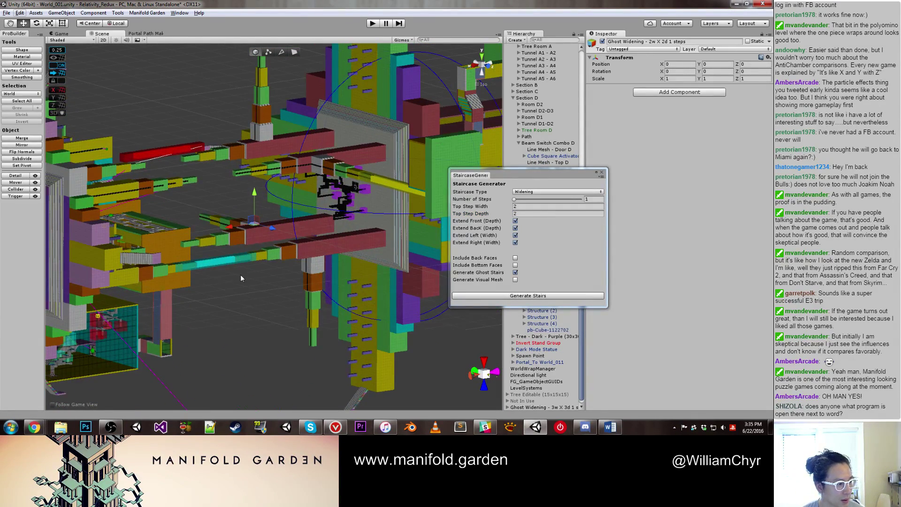
scroll(240, 278, up, 2)
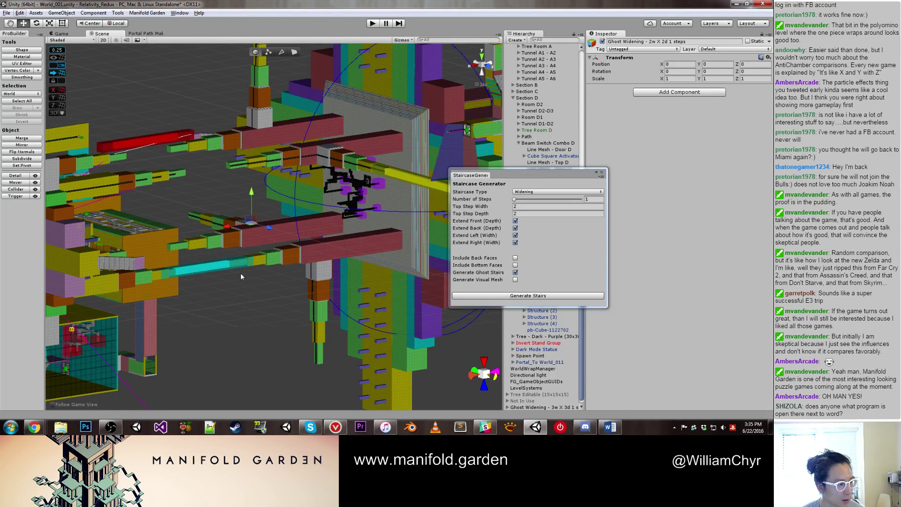
scroll(240, 272, up, 1)
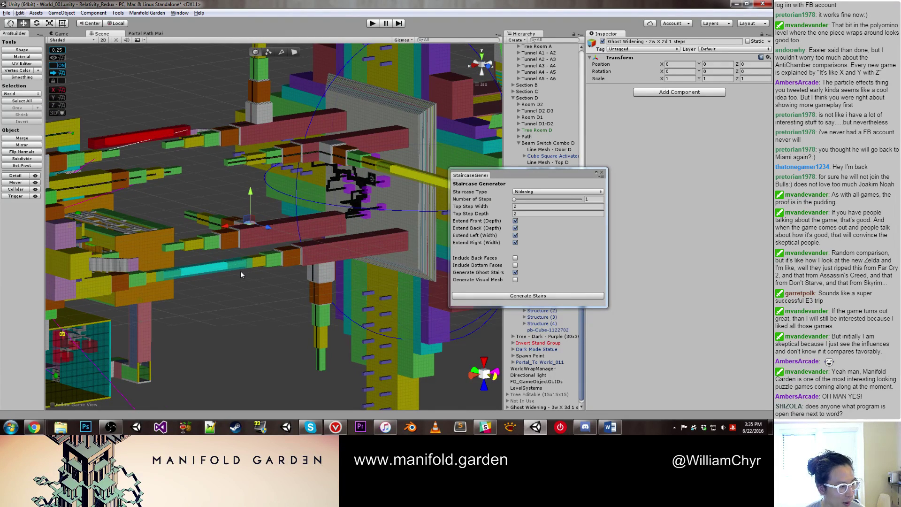
scroll(240, 269, up, 1)
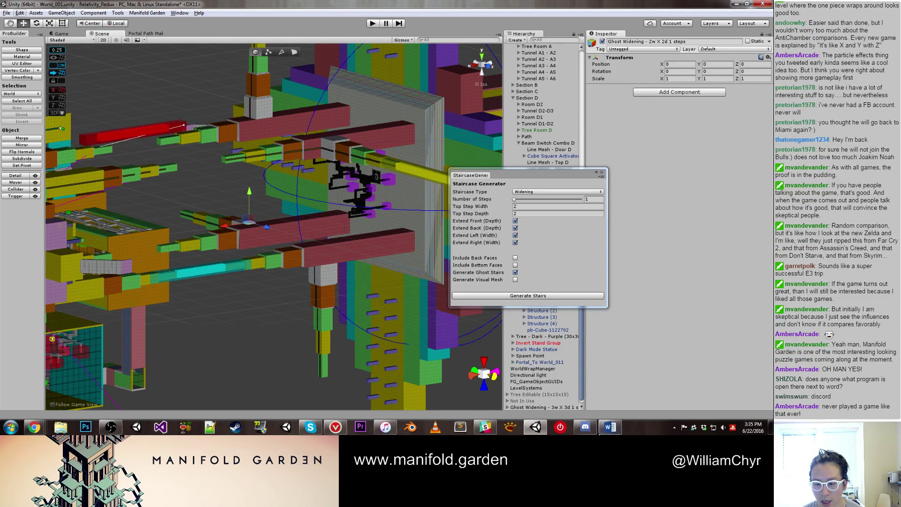
mouse_move(595, 433)
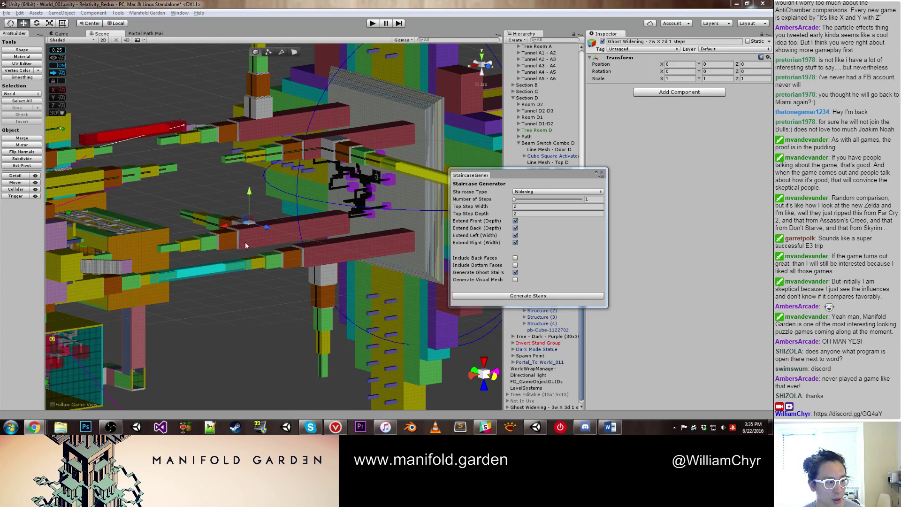
click(586, 179)
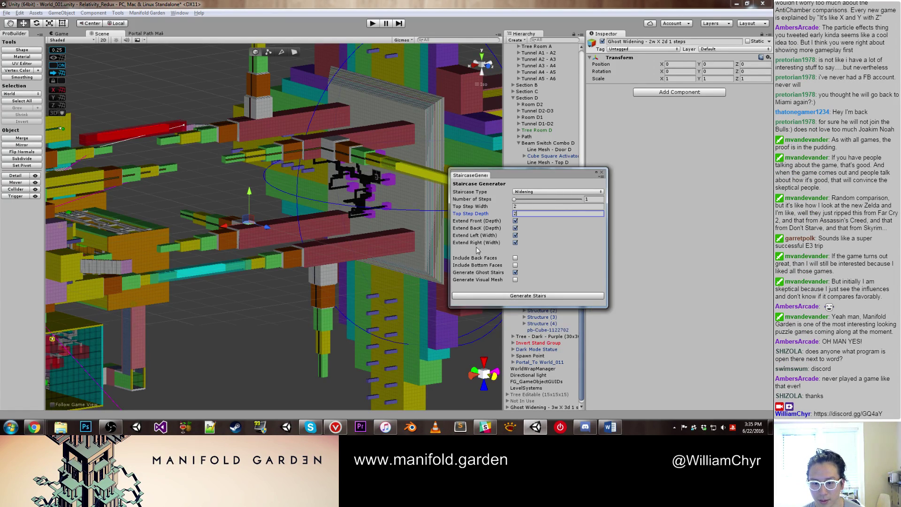
click(528, 295)
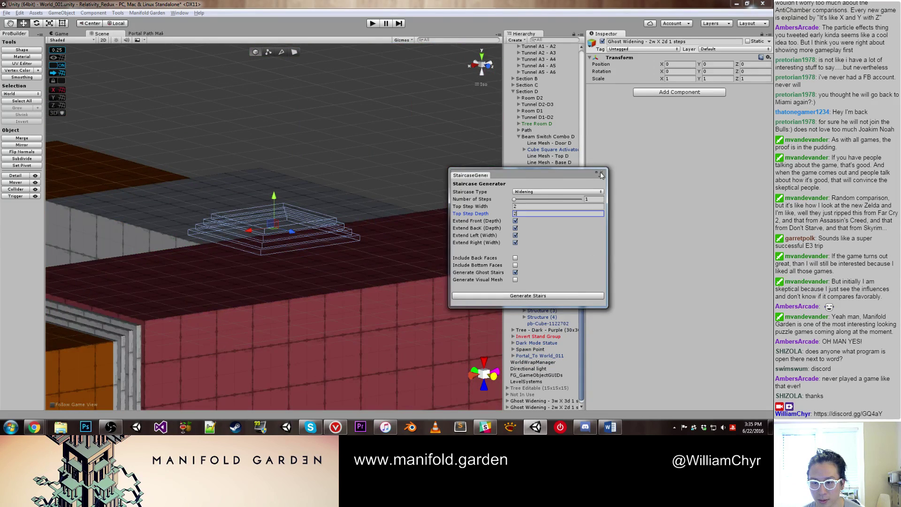
Step: Lower the new stairs along Y and slide them along X to -20, -87, 0
scroll(356, 249, down, 5)
right_drag(356, 249, 270, 128)
drag(240, 57, 239, 348)
right_drag(239, 347, 177, 135)
drag(157, 189, 286, 143)
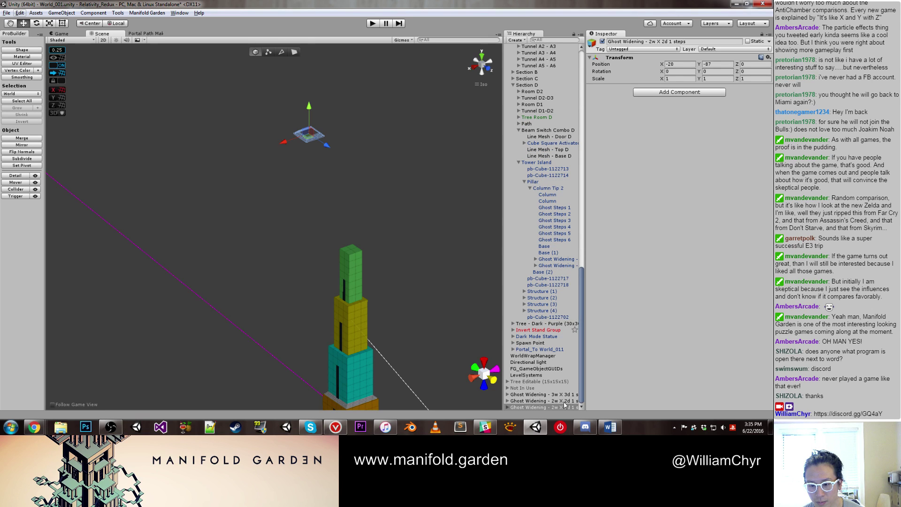
Step: Delete the duplicate Ghost Widening stair object and select the remaining one
right_click(562, 407)
click(584, 299)
double_click(559, 407)
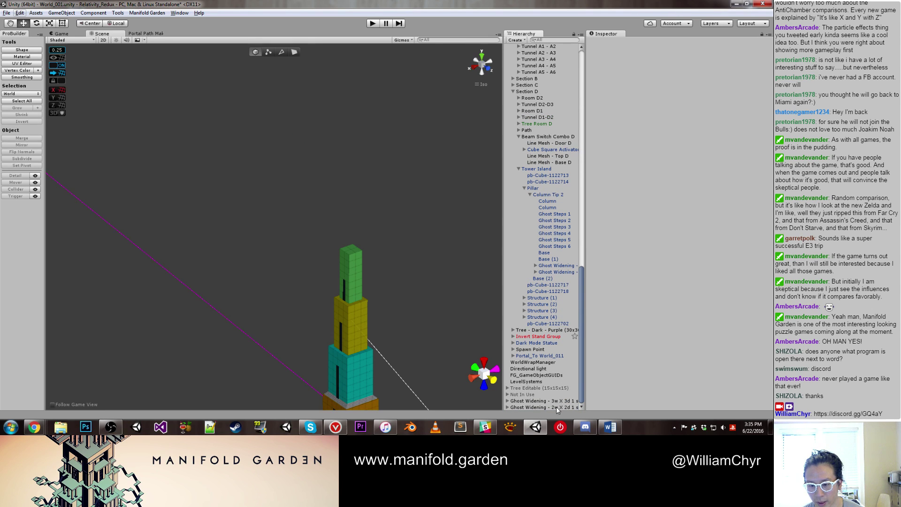
Step: Lower the remaining stairs down to the tower and slide them toward the pillar
scroll(360, 230, down, 5)
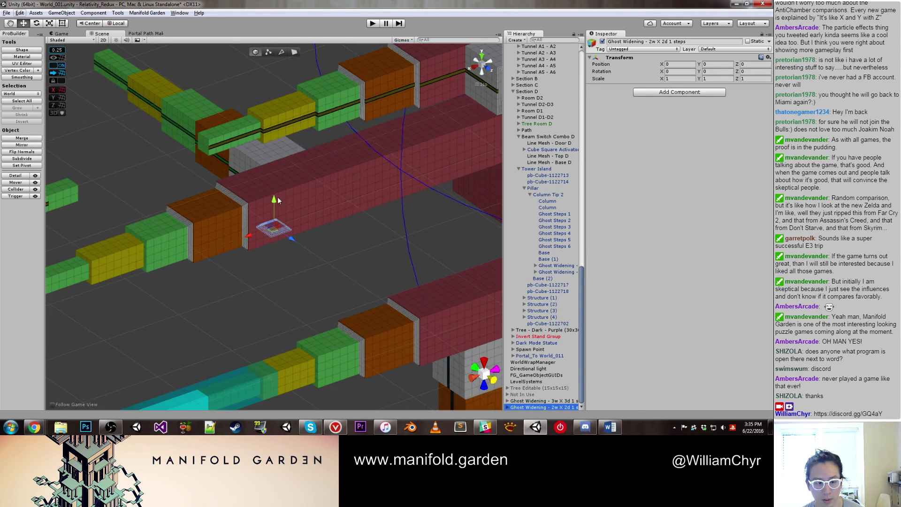
drag(273, 209, 306, 372)
key(q)
key(f)
scroll(331, 271, down, 6)
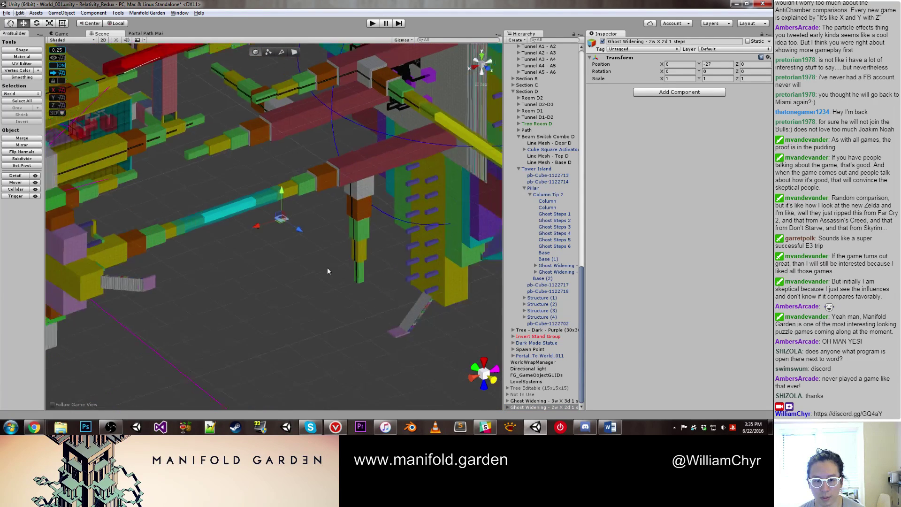
key(w)
drag(278, 193, 302, 327)
scroll(302, 326, up, 3)
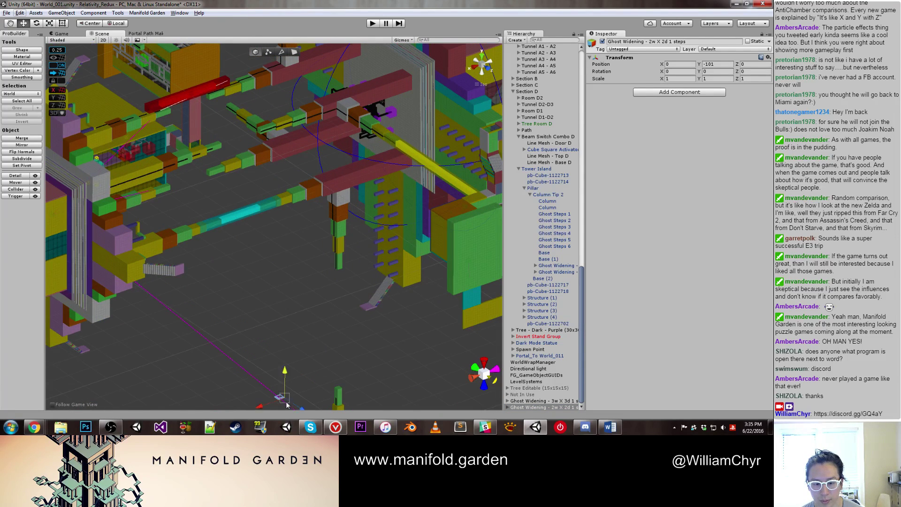
drag(282, 403, 335, 402)
Step: Nudge the stairs along X onto the pillar at -15.5, -102, 15.25
scroll(335, 402, up, 10)
key(q)
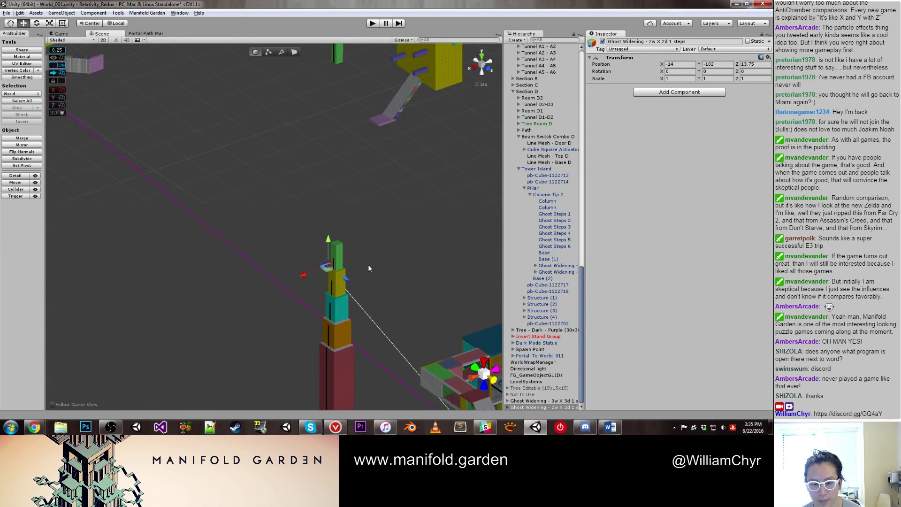
scroll(351, 332, up, 4)
middle_drag(356, 302, 208, 262)
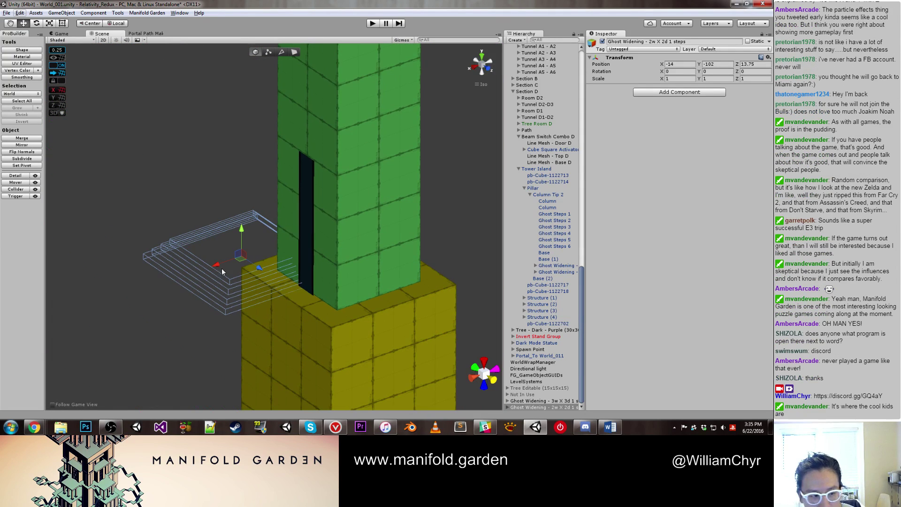
drag(214, 265, 327, 248)
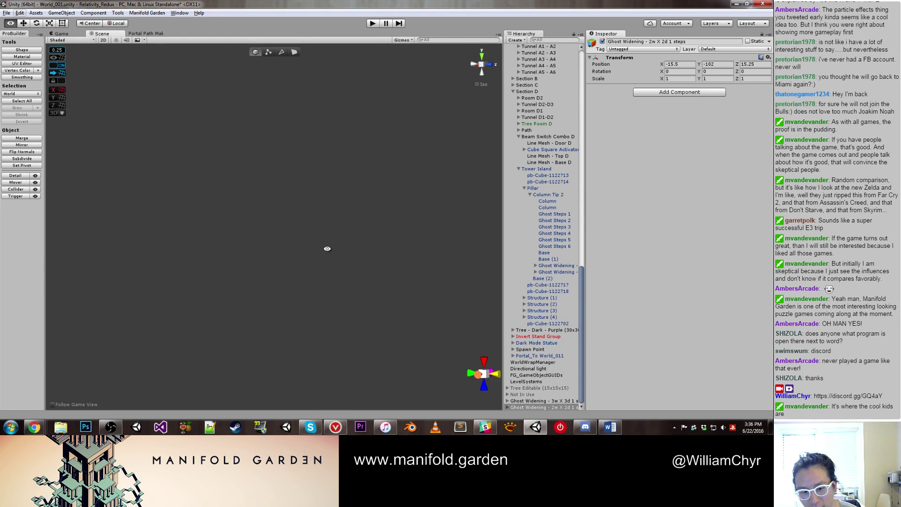
Step: Select the 2w X 2d stairs together with the 3w X 3d stairs
double_click(524, 406)
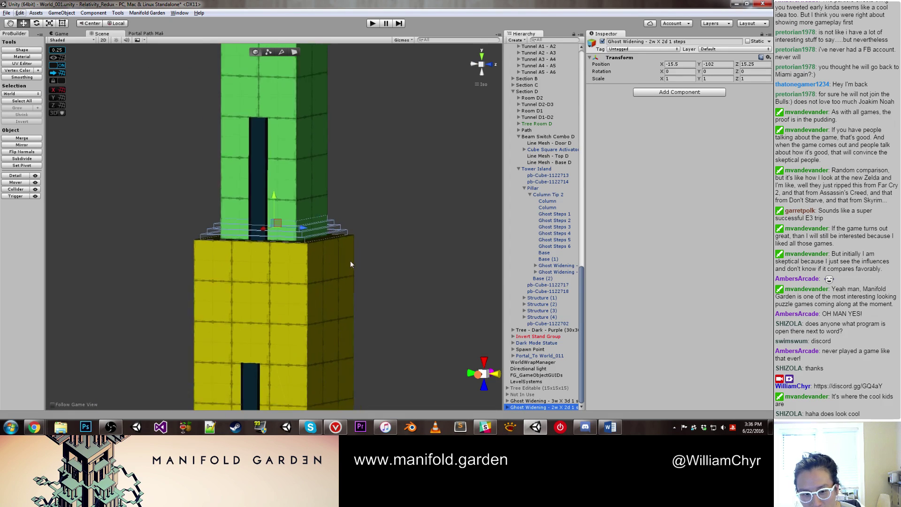
scroll(338, 260, down, 3)
alt+drag(322, 255, 370, 262)
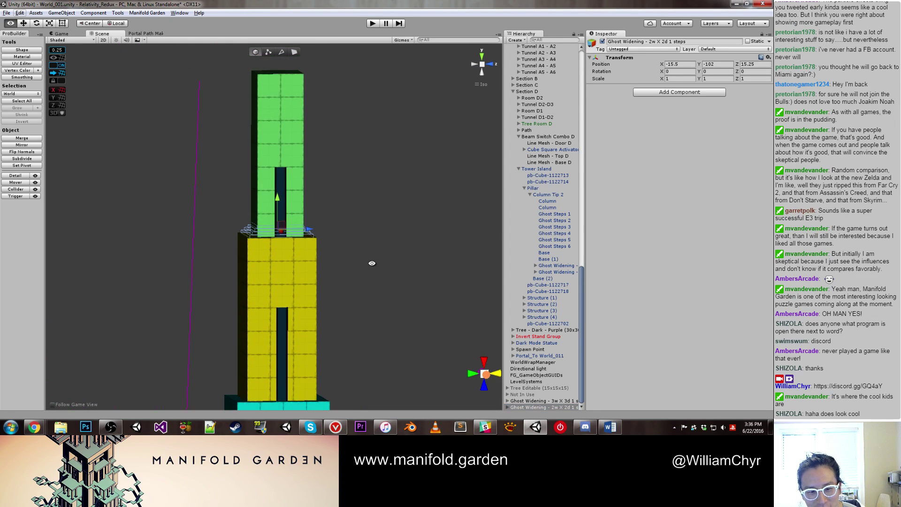
shift+click(541, 401)
alt+drag(413, 324, 422, 323)
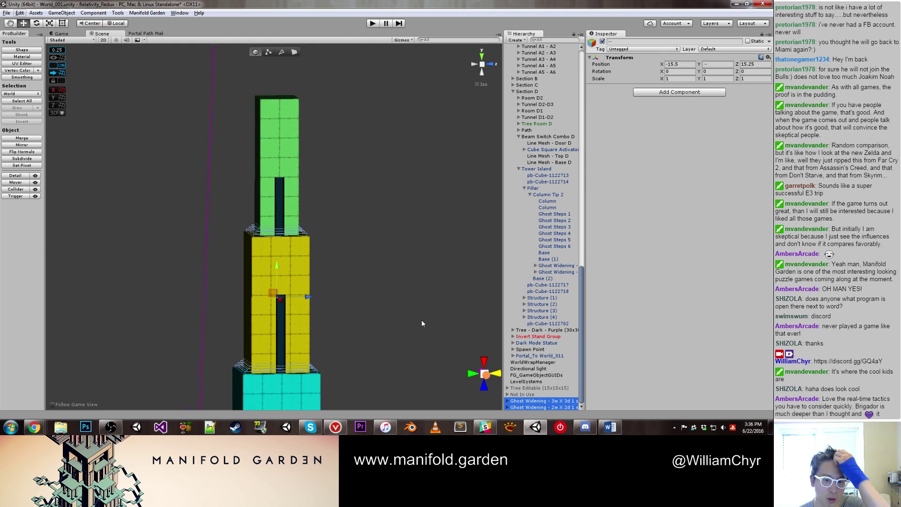
scroll(375, 296, down, 3)
alt+drag(346, 275, 283, 317)
click(284, 318)
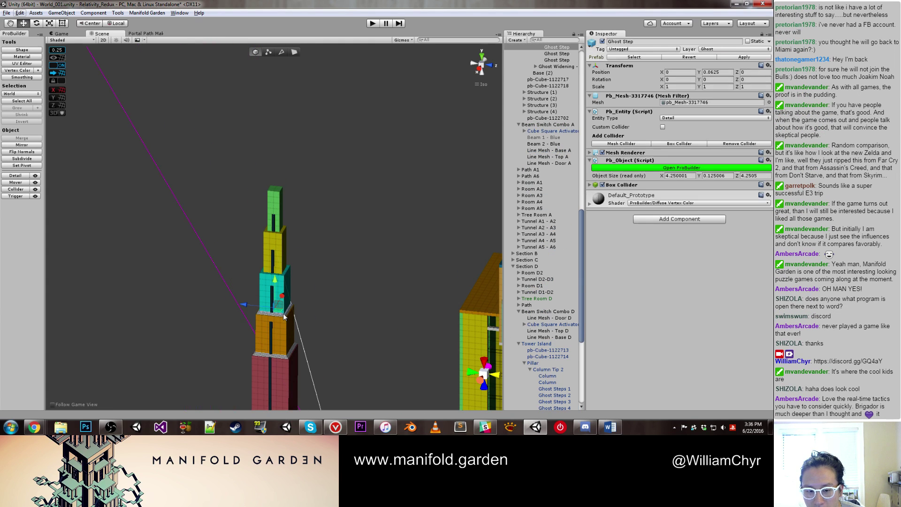
scroll(533, 200, up, 8)
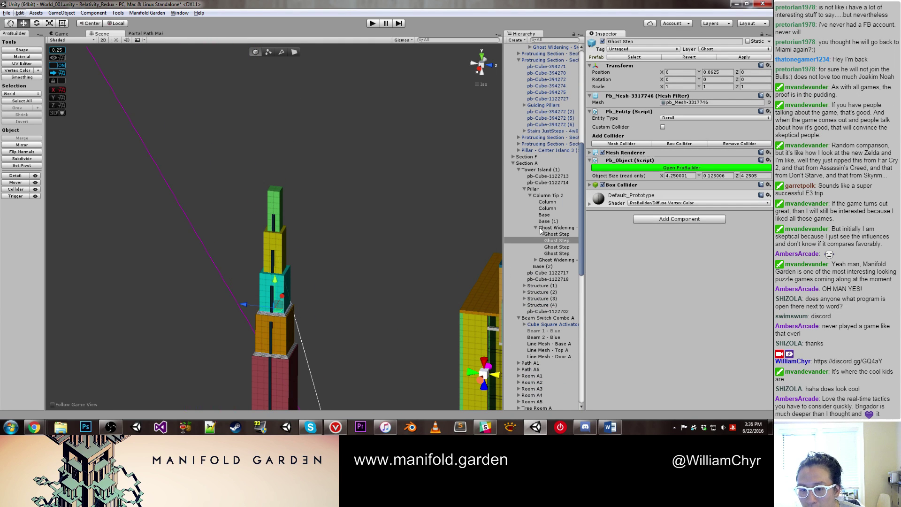
click(539, 229)
click(535, 227)
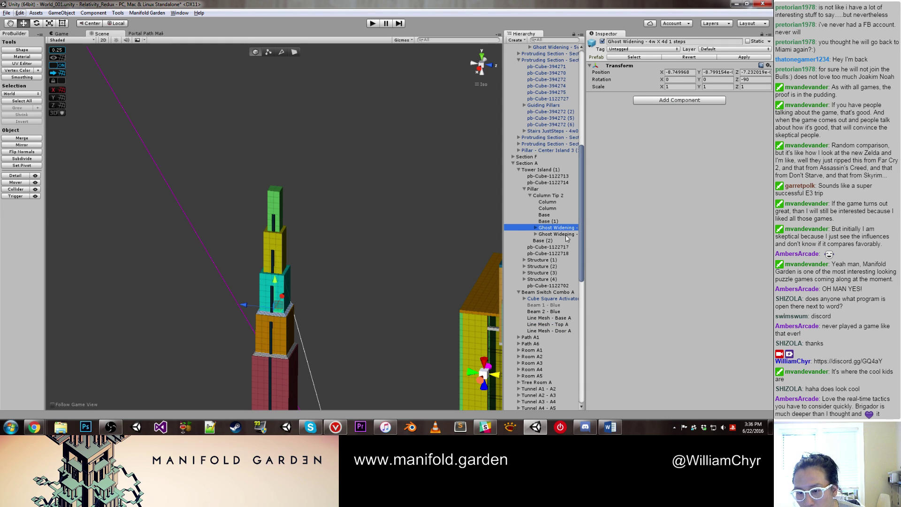
scroll(330, 290, down, 2)
middle_drag(315, 283, 311, 263)
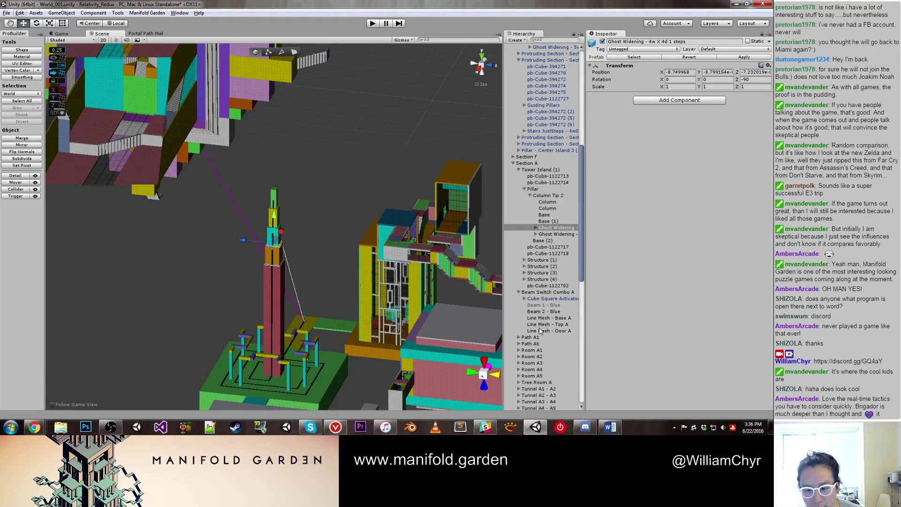
scroll(536, 339, down, 15)
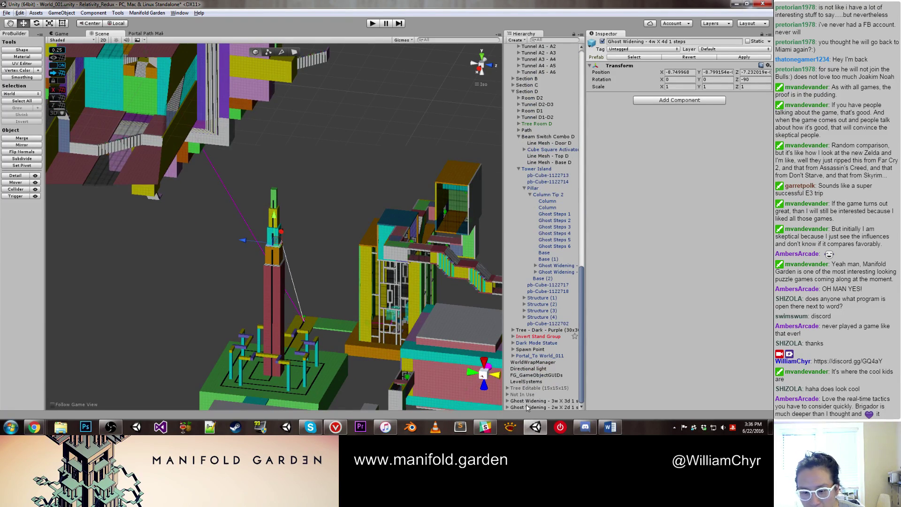
shift+click(527, 407)
drag(542, 402, 546, 61)
click(513, 75)
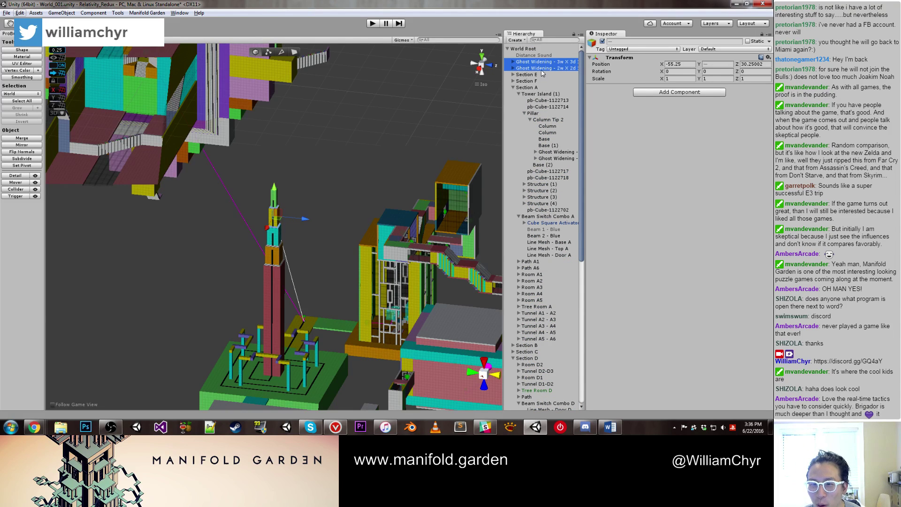
drag(544, 68, 569, 149)
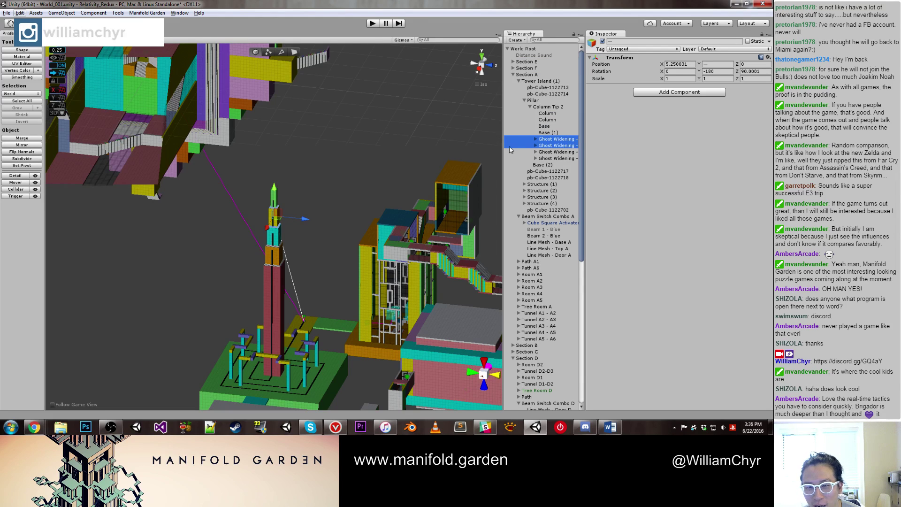
drag(503, 150, 454, 148)
click(552, 140)
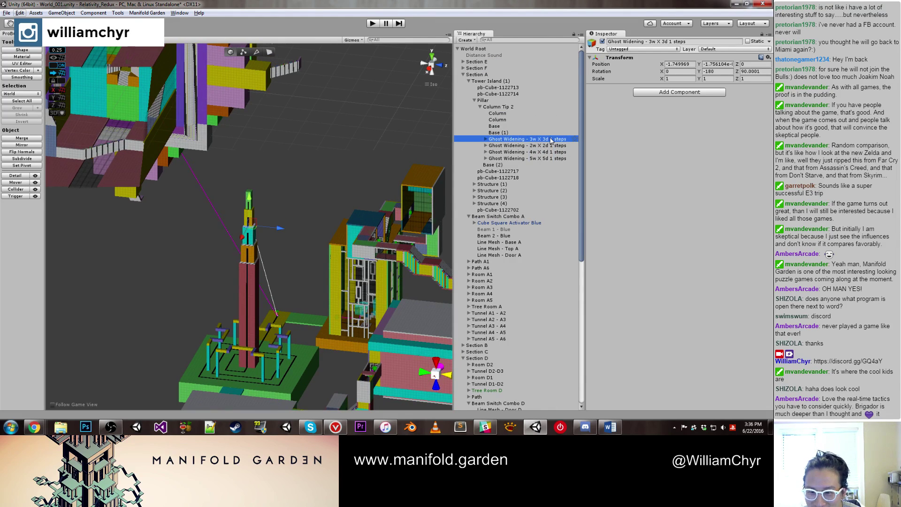
drag(551, 139, 552, 149)
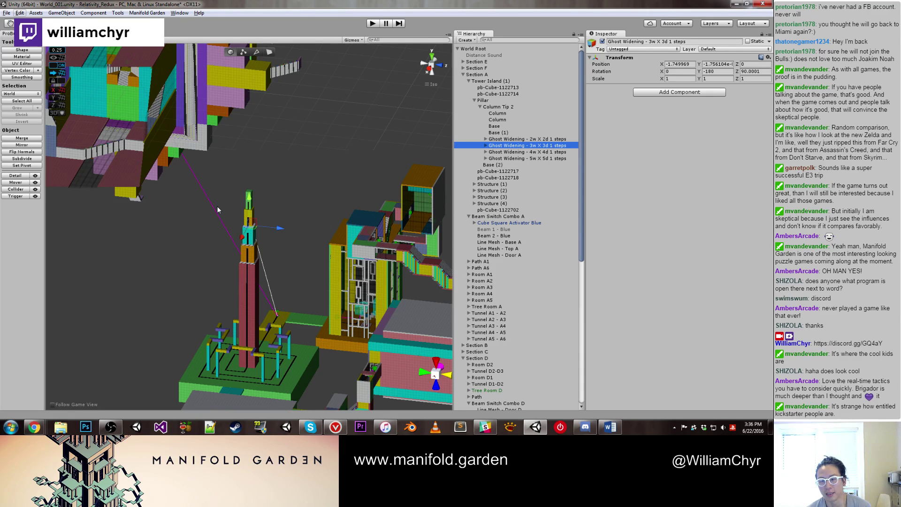
key(f)
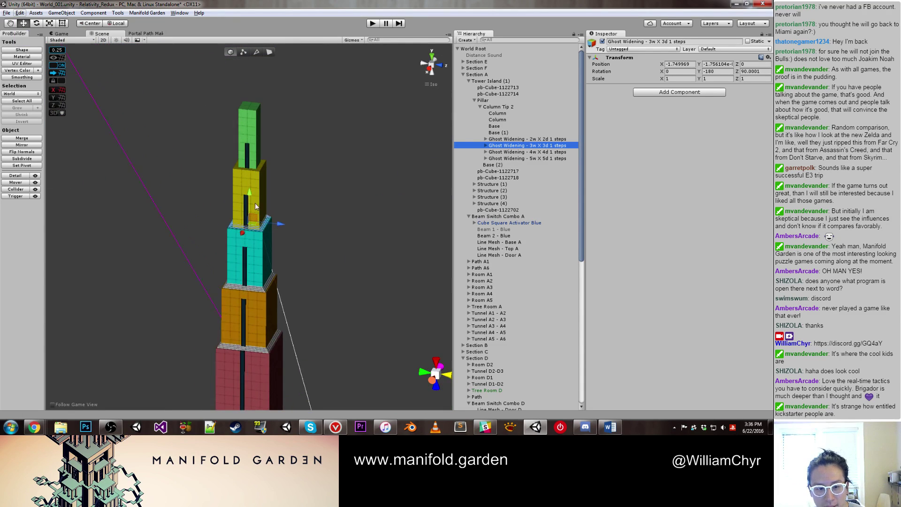
click(244, 187)
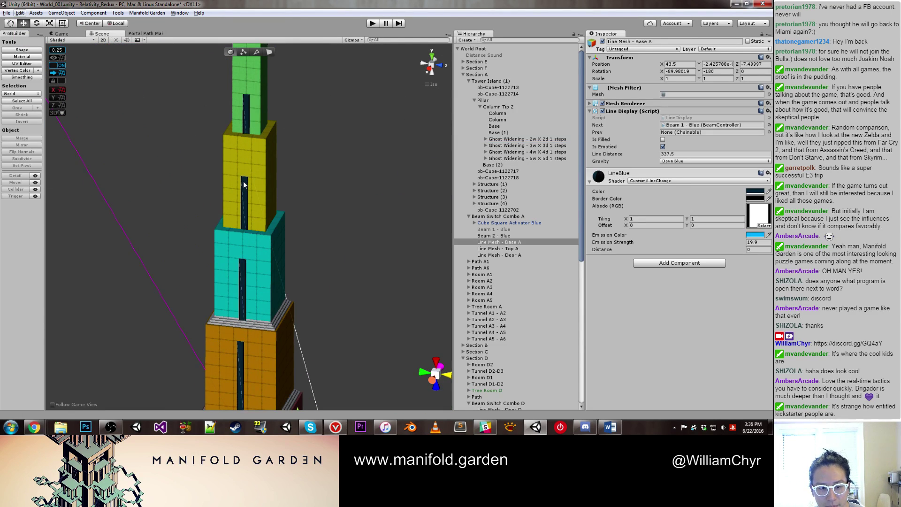
right_click(497, 243)
Step: Orbit to the tower base and select Line Mesh - Base A along the yellow bridge
click(314, 253)
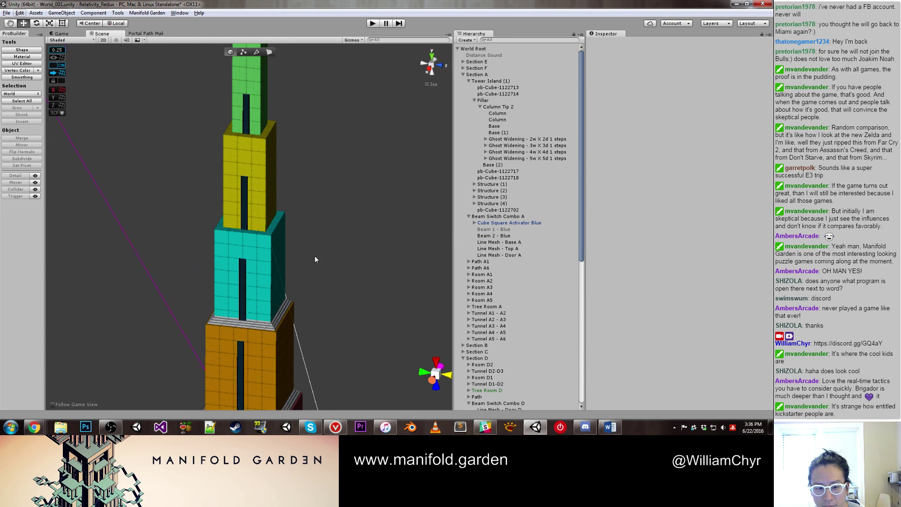
scroll(311, 270, down, 5)
scroll(301, 218, up, 10)
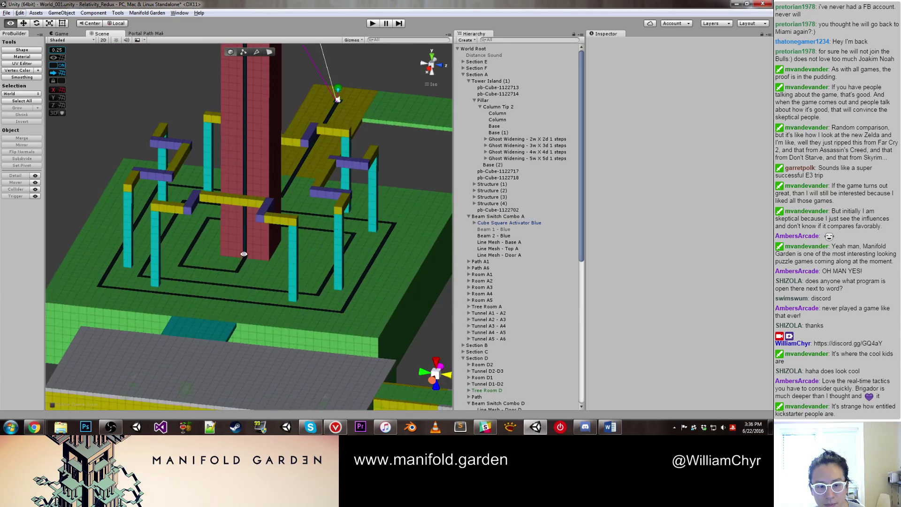
alt+drag(273, 266, 367, 266)
scroll(368, 265, up, 5)
scroll(345, 332, up, 10)
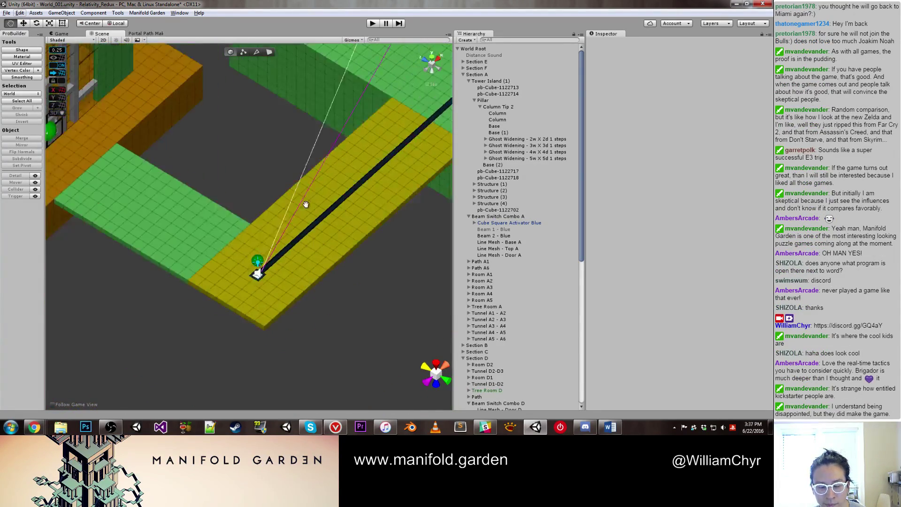
click(264, 205)
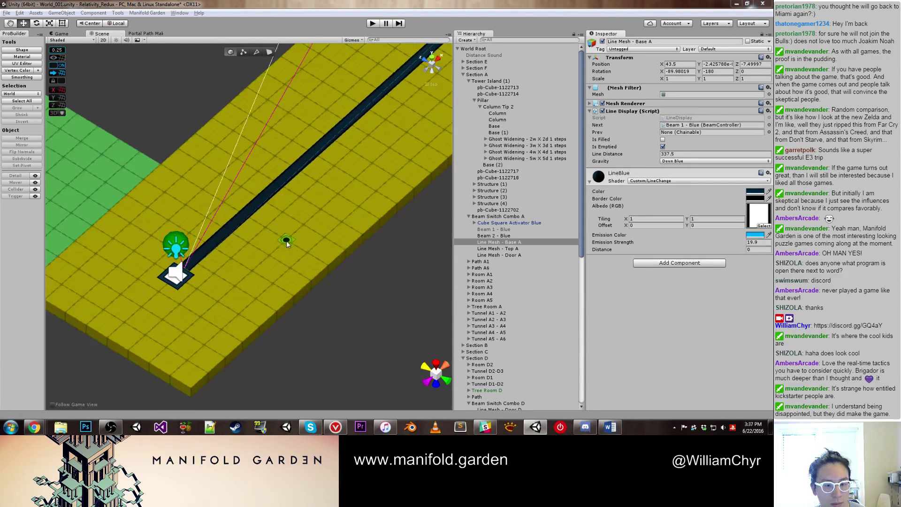
alt+drag(283, 243, 73, 186)
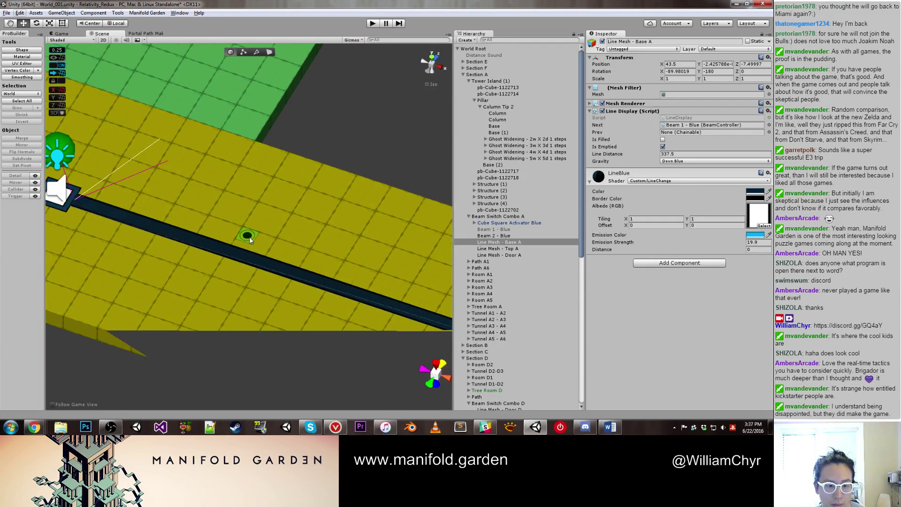
click(73, 203)
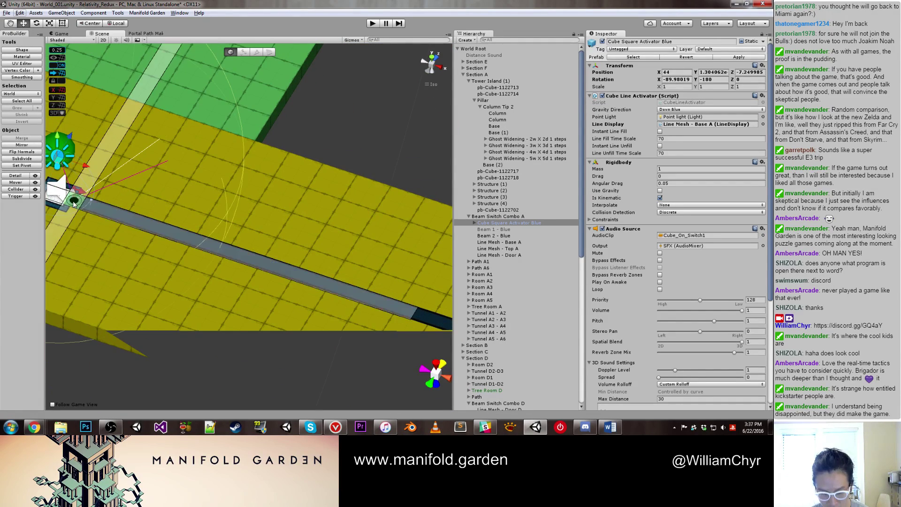
scroll(200, 220, down, 3)
middle_drag(201, 220, 357, 324)
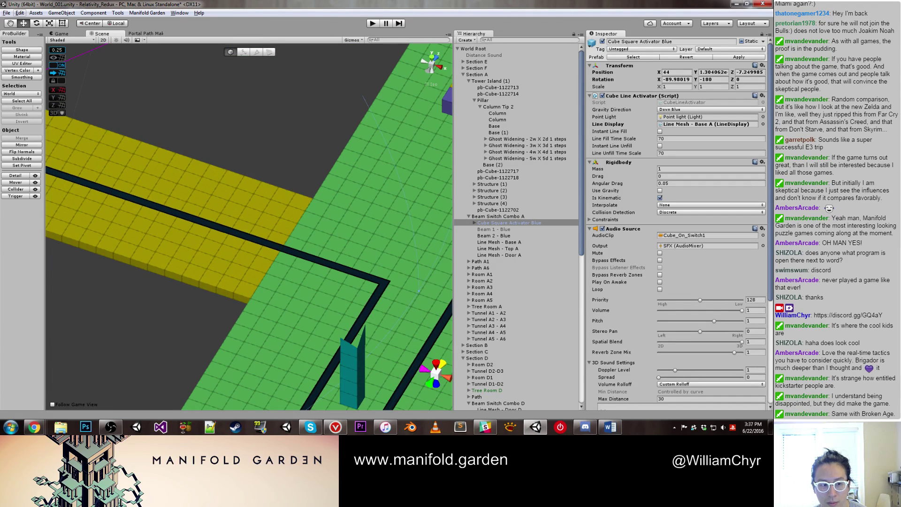
key(alt)
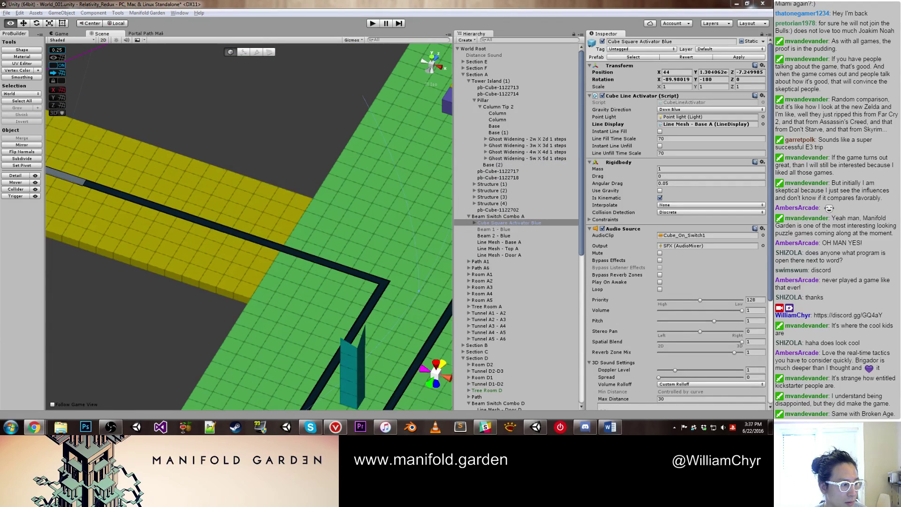
click(383, 285)
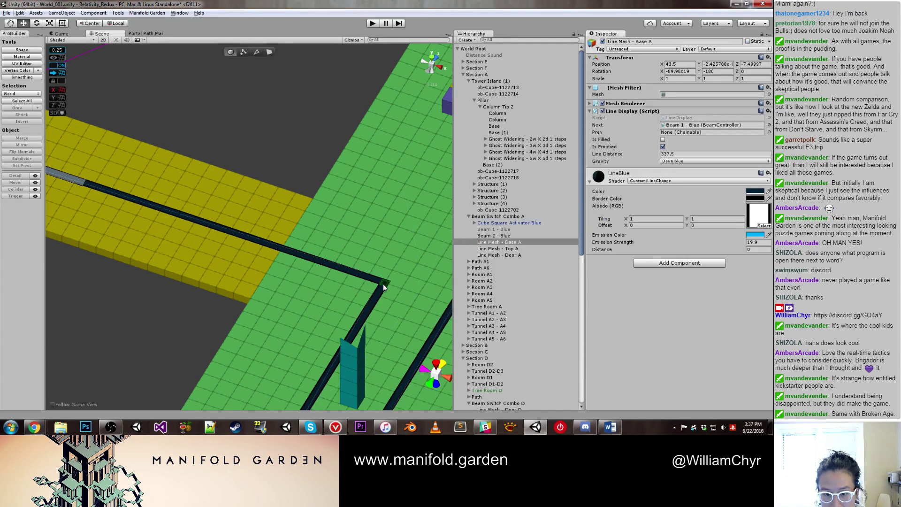
alt+drag(331, 308, 287, 233)
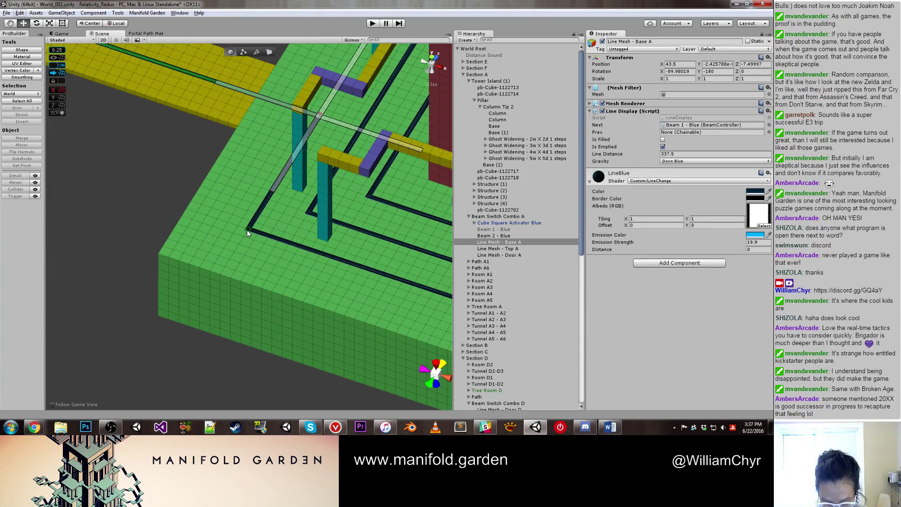
alt+drag(359, 284, 306, 269)
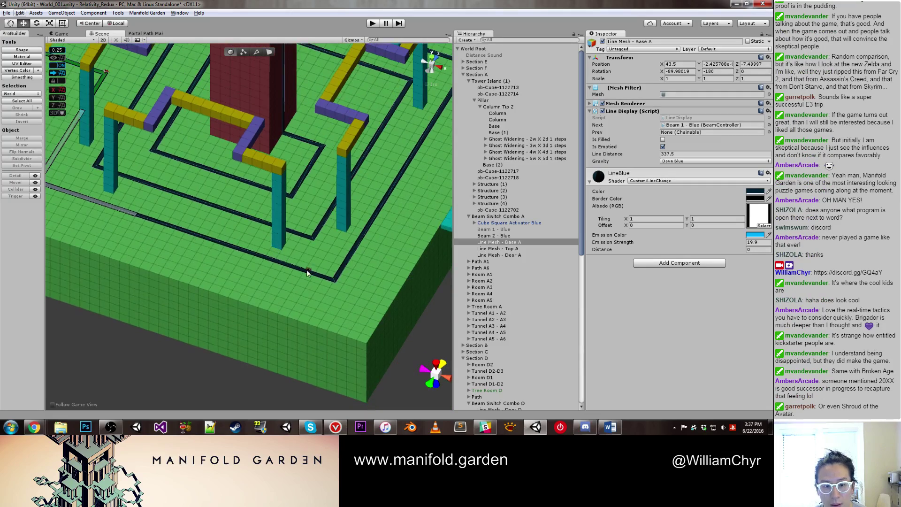
scroll(330, 284, down, 3)
click(300, 297)
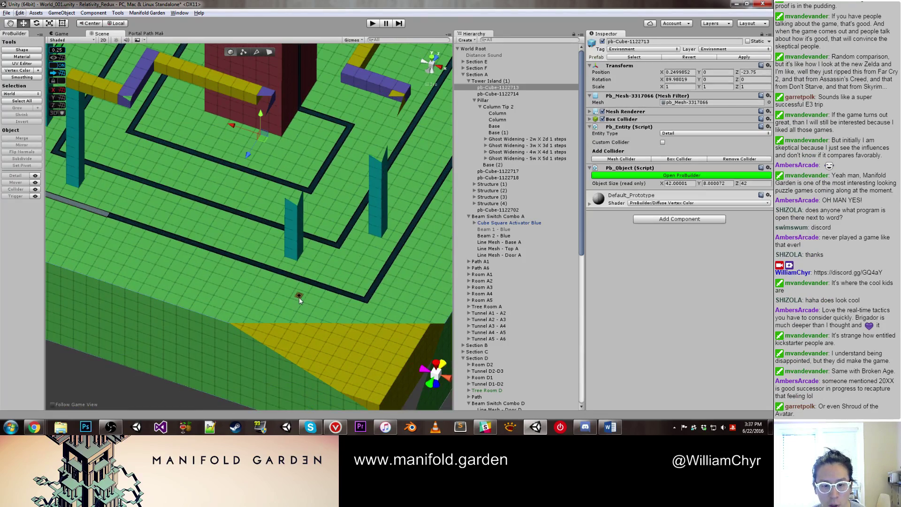
key(f)
scroll(315, 306, up, 10)
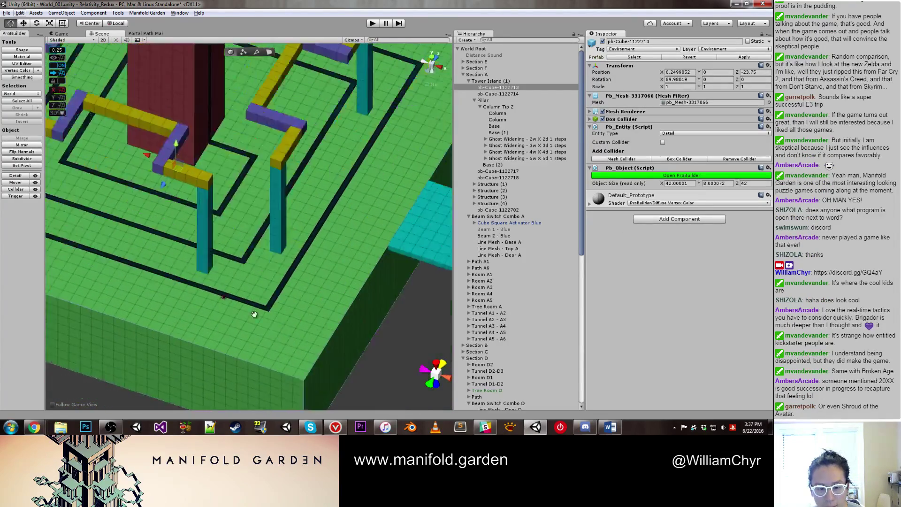
scroll(178, 313, up, 3)
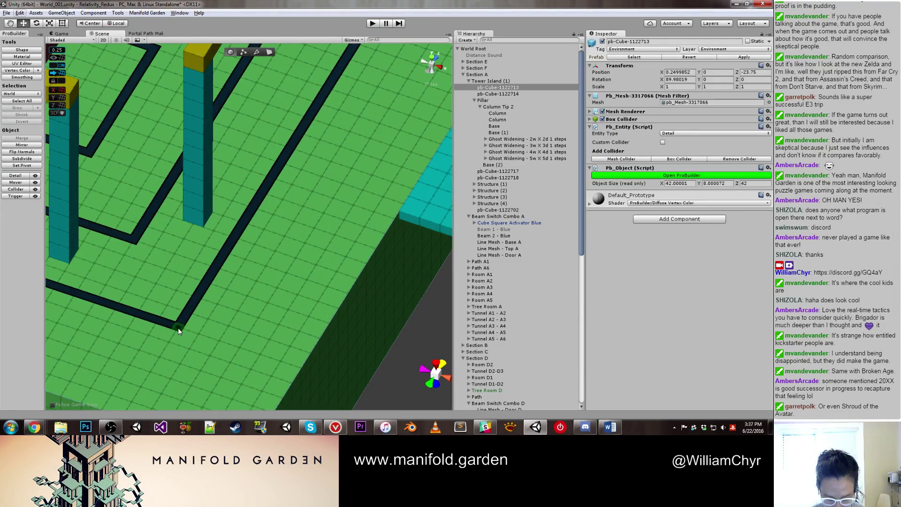
alt+drag(178, 328, 262, 277)
scroll(212, 267, up, 6)
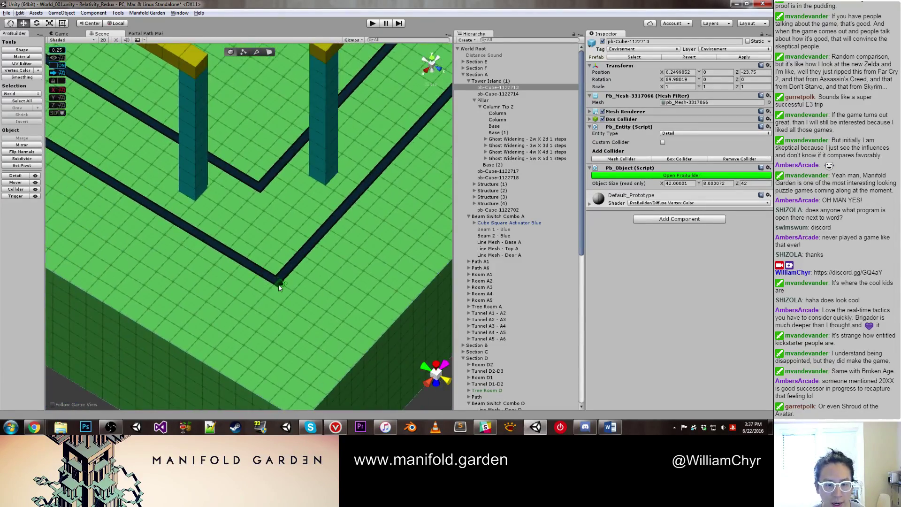
scroll(277, 284, down, 2)
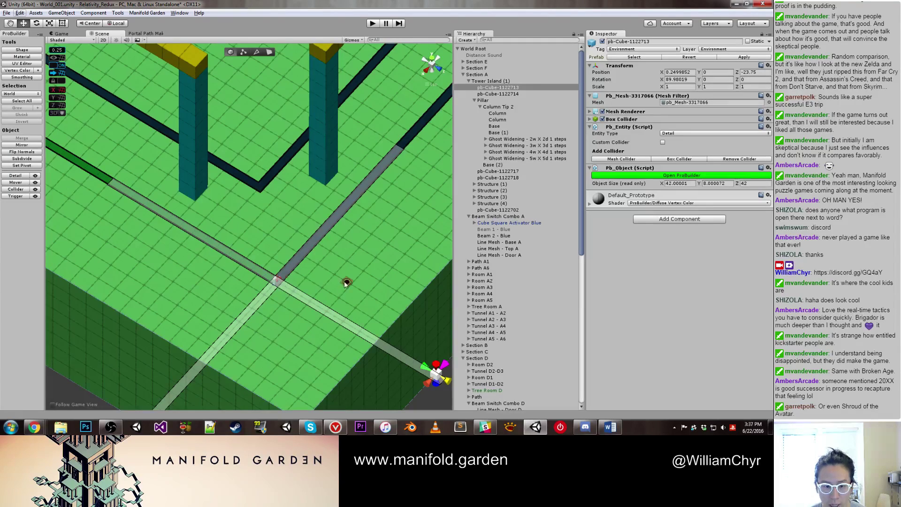
alt+drag(347, 283, 367, 252)
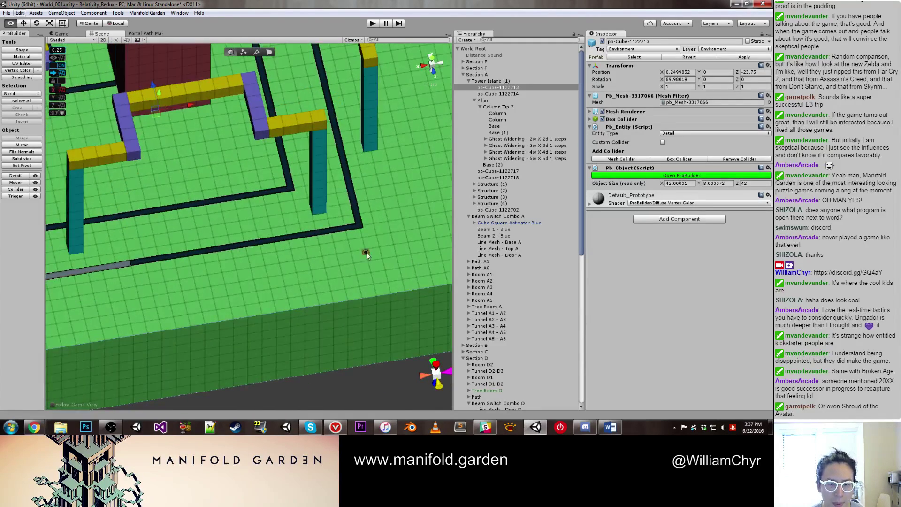
scroll(333, 253, up, 3)
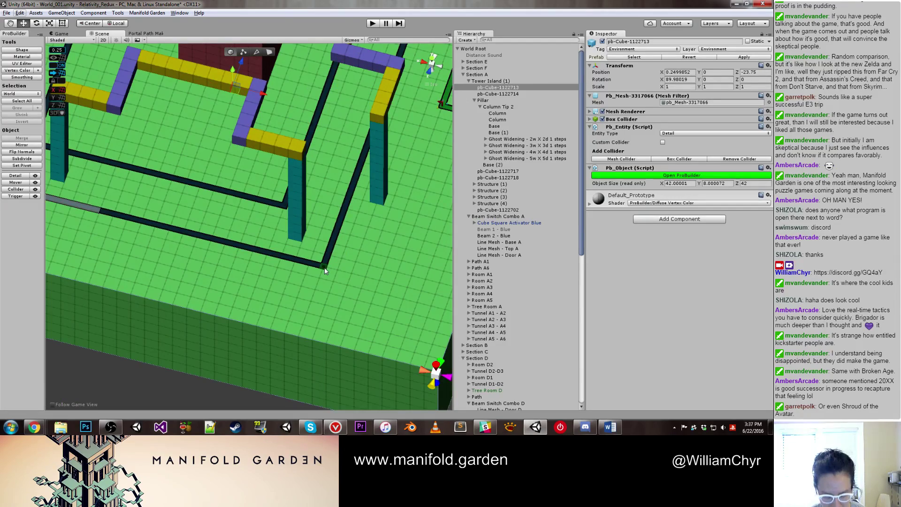
scroll(310, 261, down, 10)
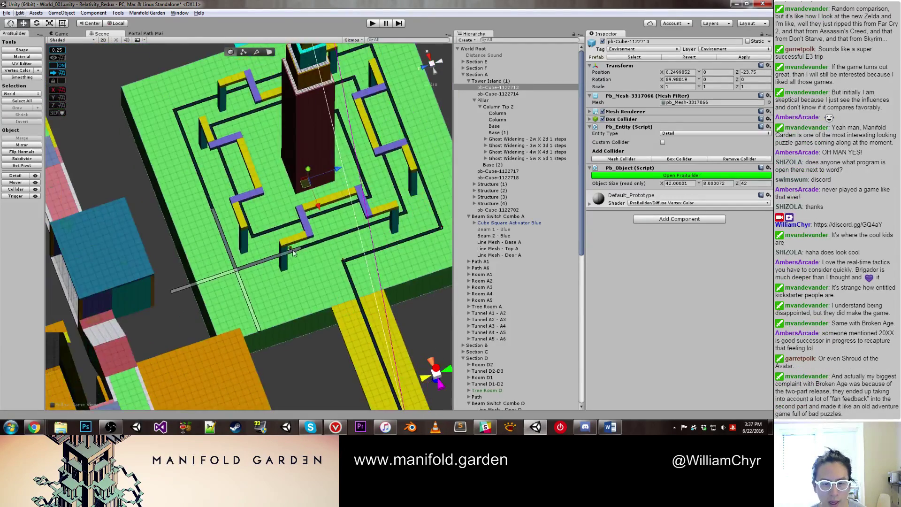
alt+drag(293, 254, 138, 284)
scroll(199, 348, up, 5)
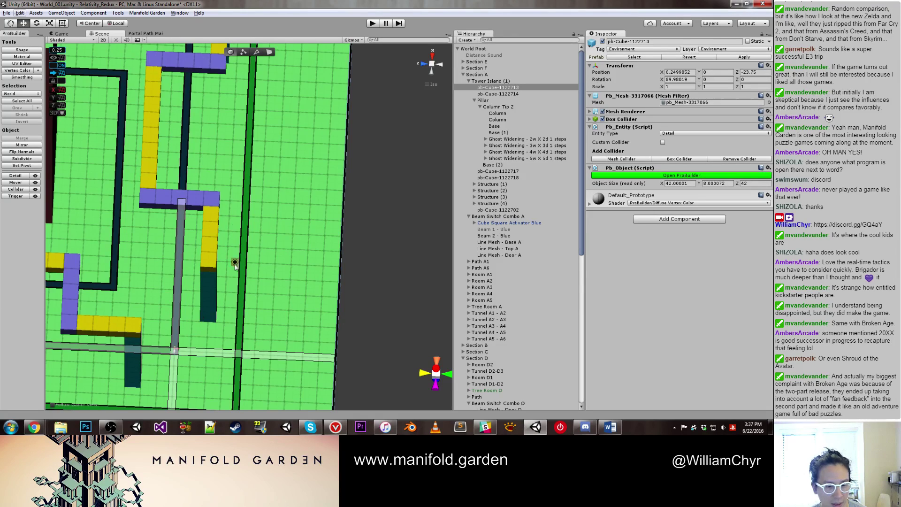
alt+drag(243, 180, 336, 277)
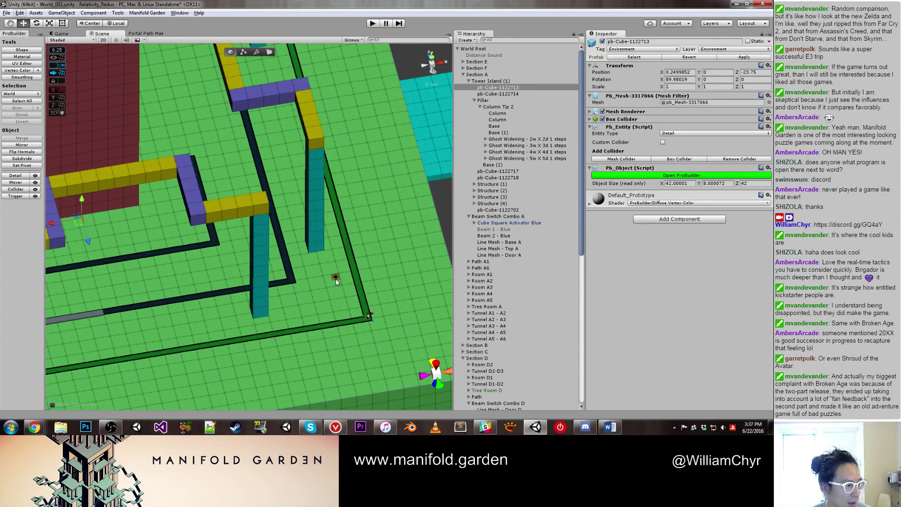
scroll(338, 277, up, 2)
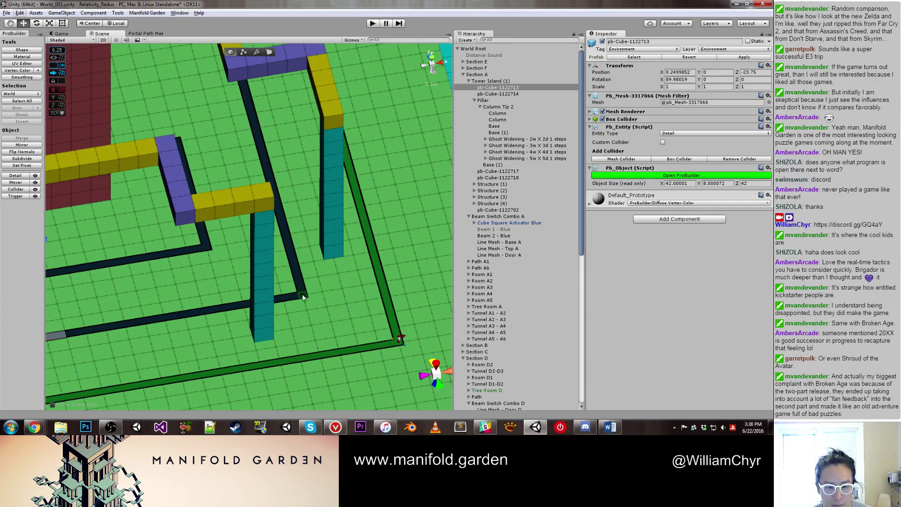
middle_drag(301, 291, 291, 191)
alt+drag(292, 192, 247, 249)
click(261, 274)
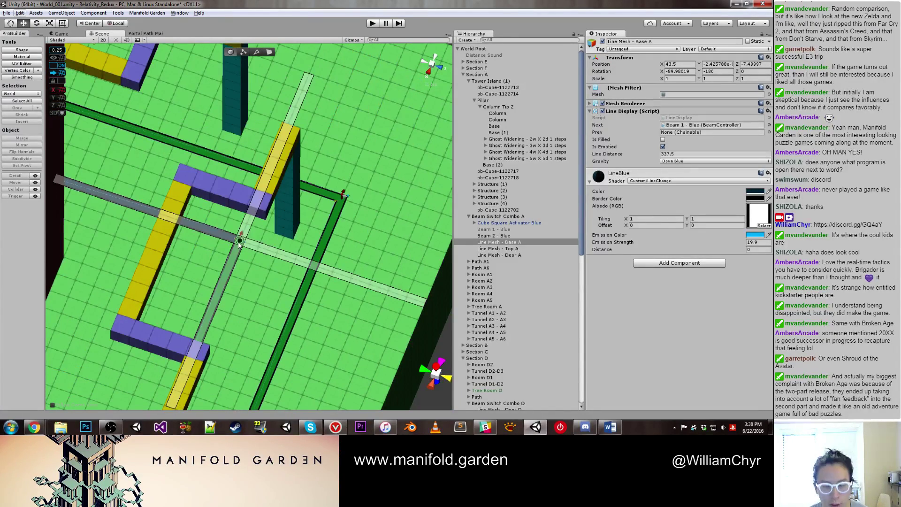
alt+drag(187, 245, 320, 163)
alt+drag(374, 182, 329, 207)
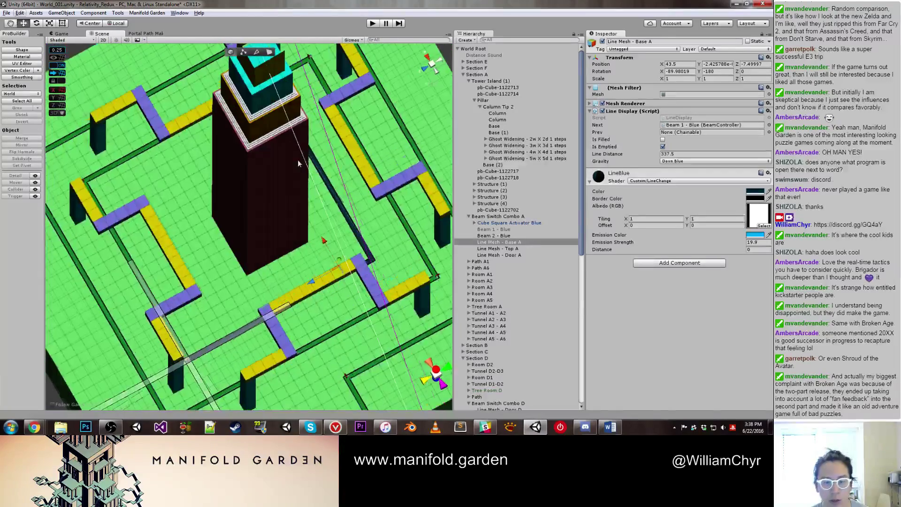
scroll(277, 235, up, 5)
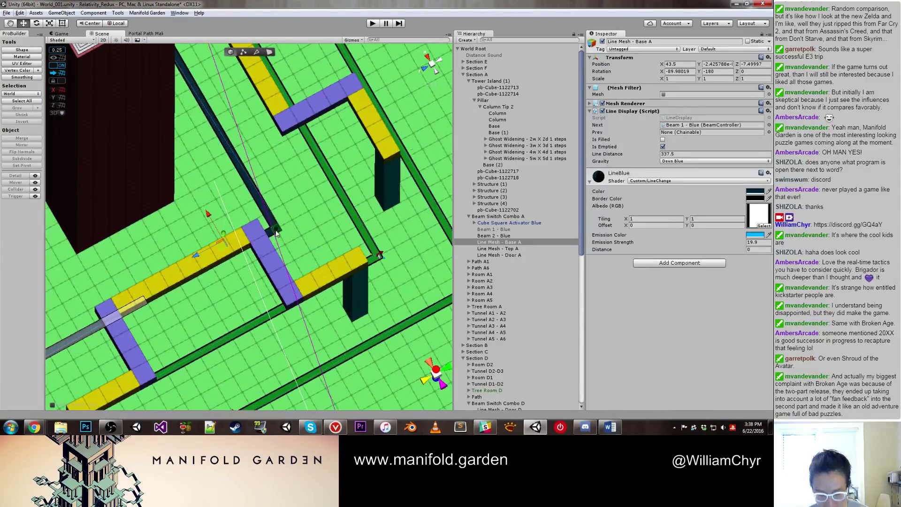
scroll(276, 233, down, 6)
alt+drag(313, 184, 409, 175)
scroll(278, 183, down, 5)
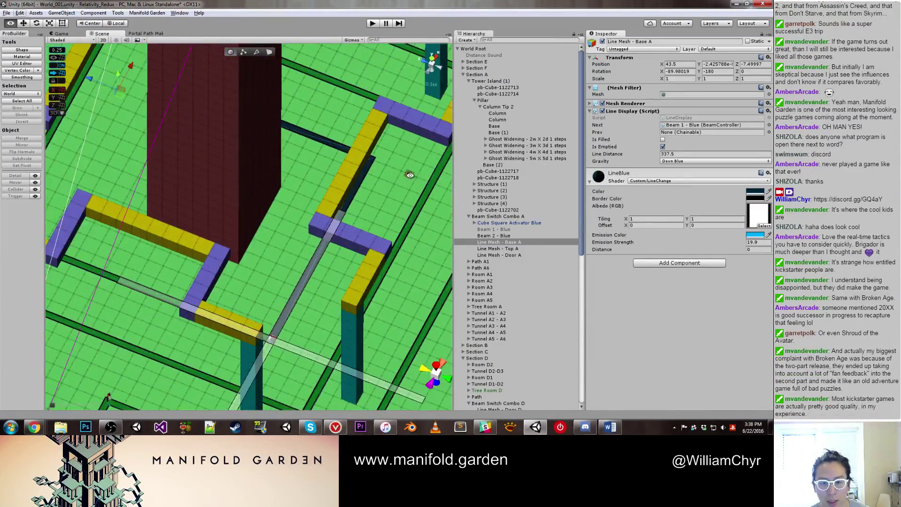
scroll(341, 208, up, 6)
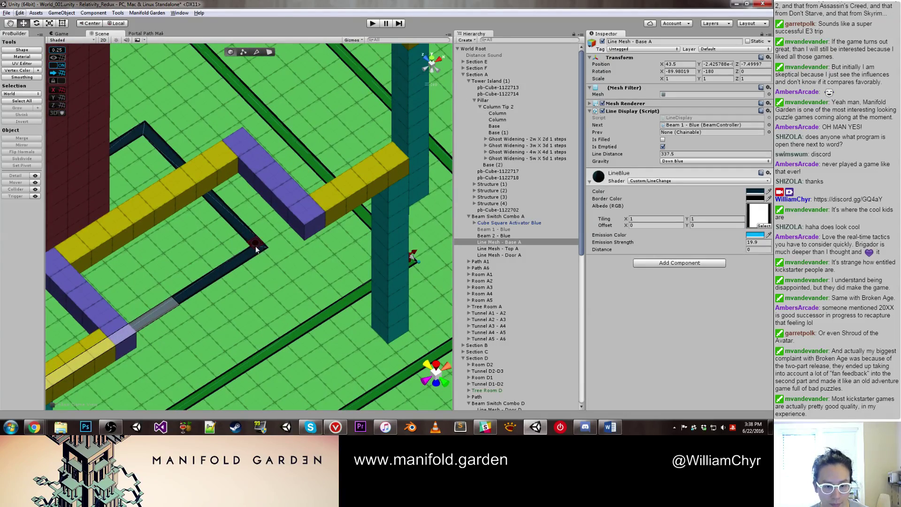
alt+drag(258, 247, 235, 316)
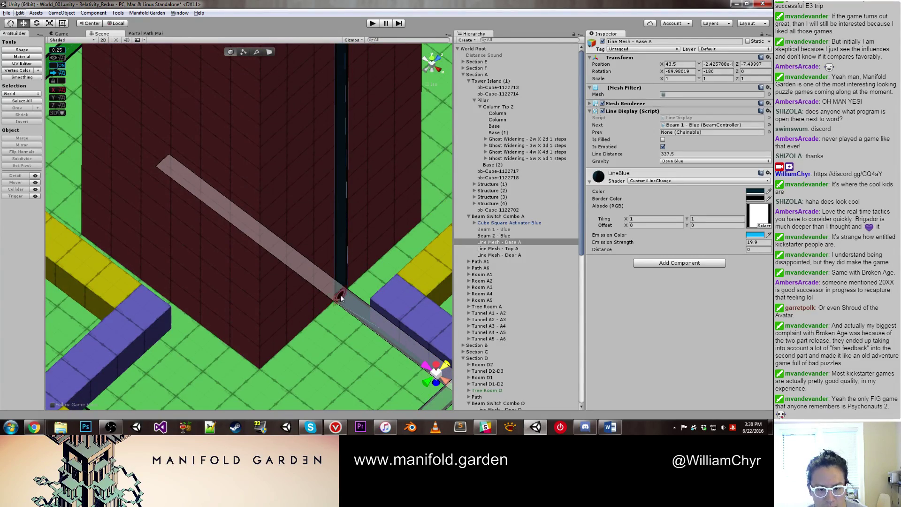
alt+drag(341, 295, 264, 253)
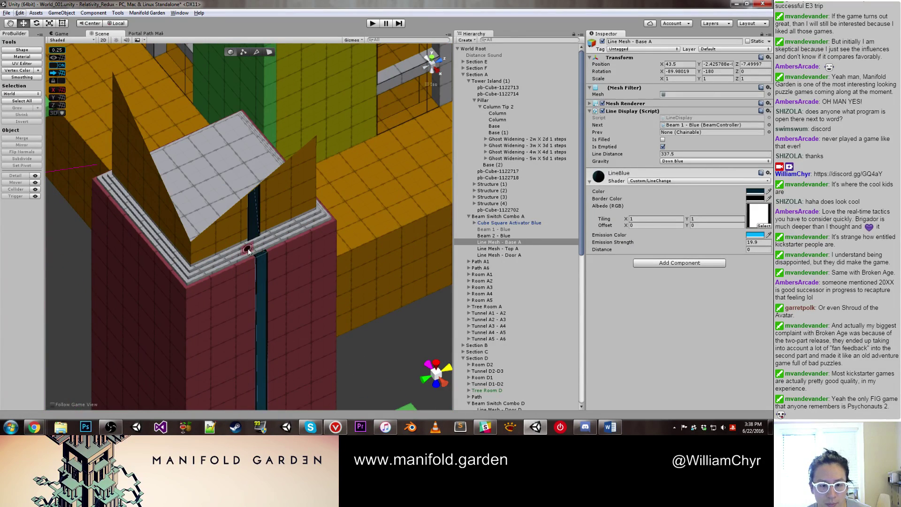
Step: Select all four Ghost Widening objects and deactivate them
click(248, 250)
click(503, 158)
shift+click(511, 141)
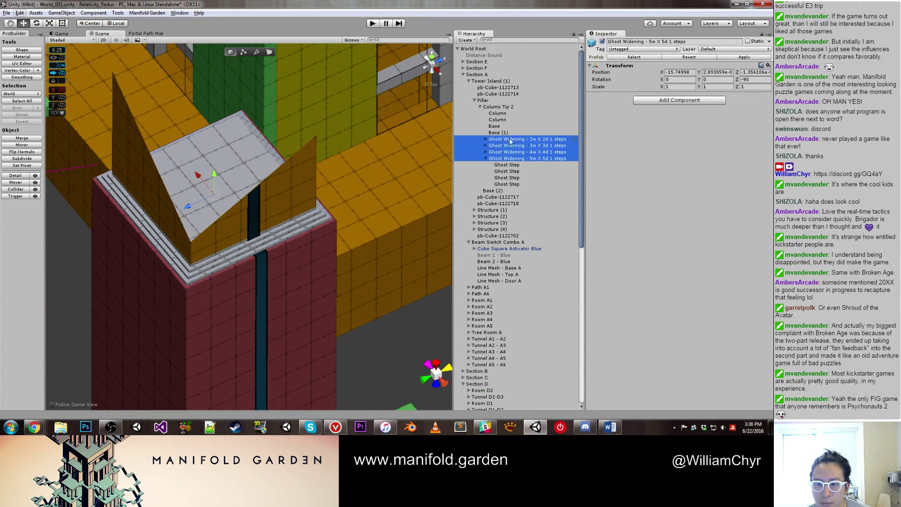
click(602, 42)
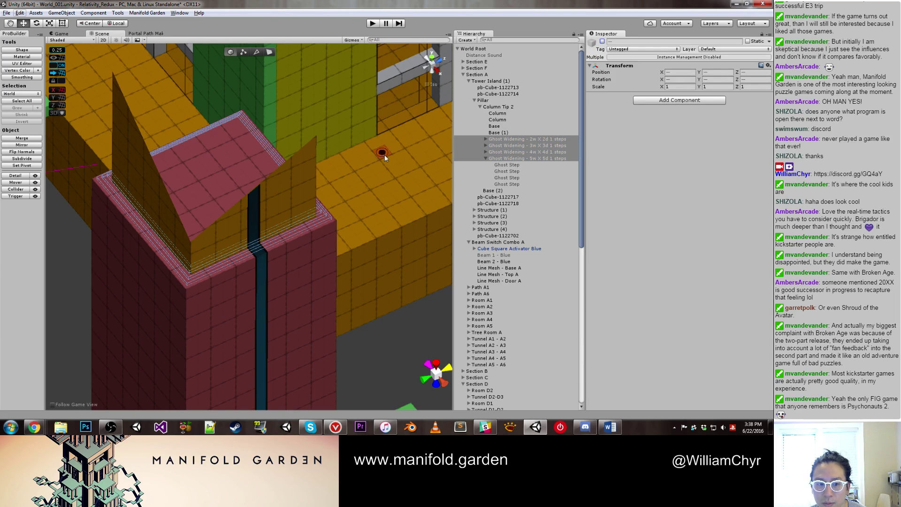
Step: Inspect the blue beam line mesh and the orange Base block of the pillar
click(259, 258)
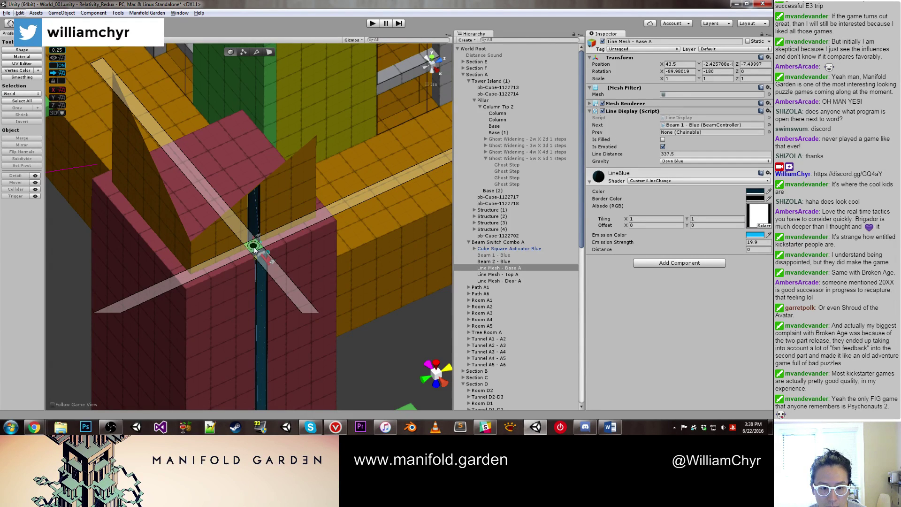
scroll(262, 162, down, 5)
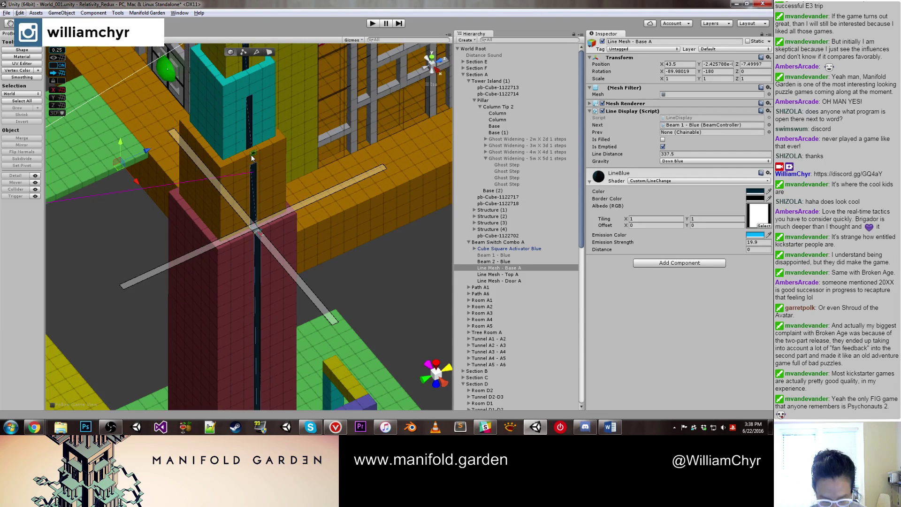
click(251, 154)
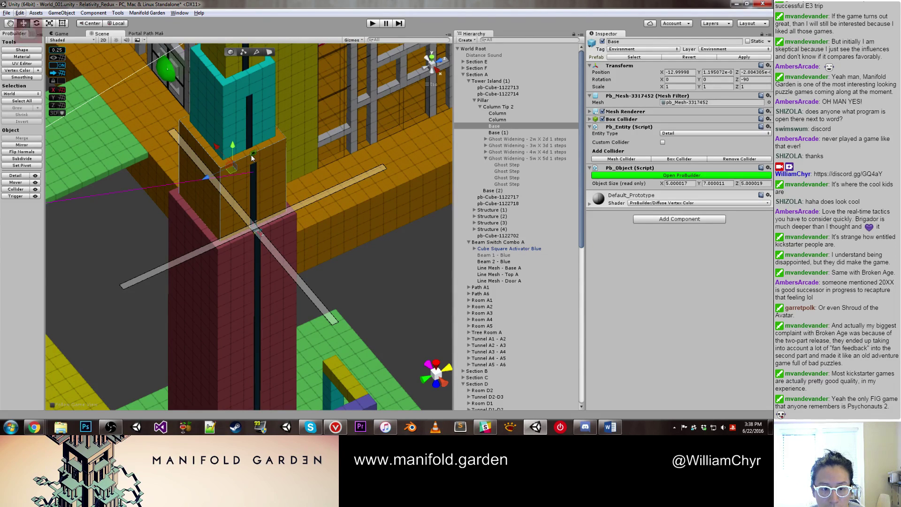
Step: Check the beam pieces, then select and frame Base (2) of the pillar
click(251, 154)
scroll(254, 151, up, 2)
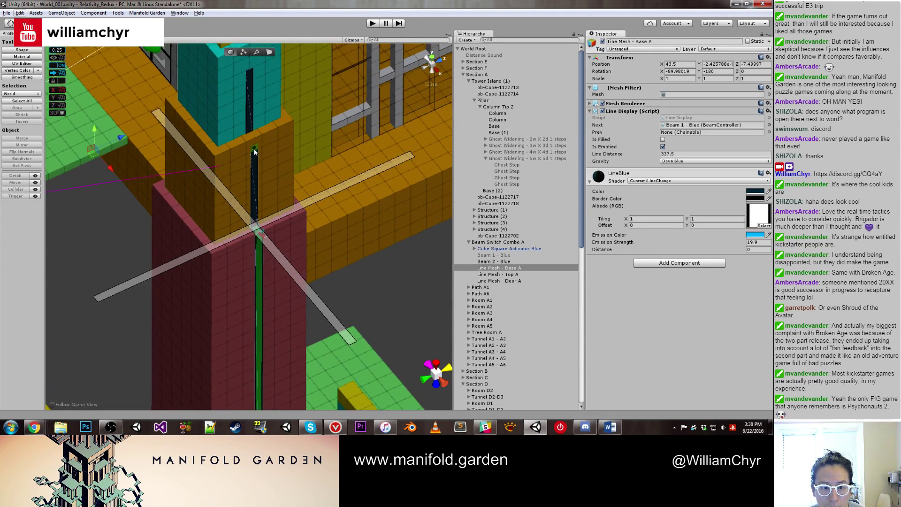
click(252, 139)
alt+drag(252, 140, 291, 169)
click(287, 185)
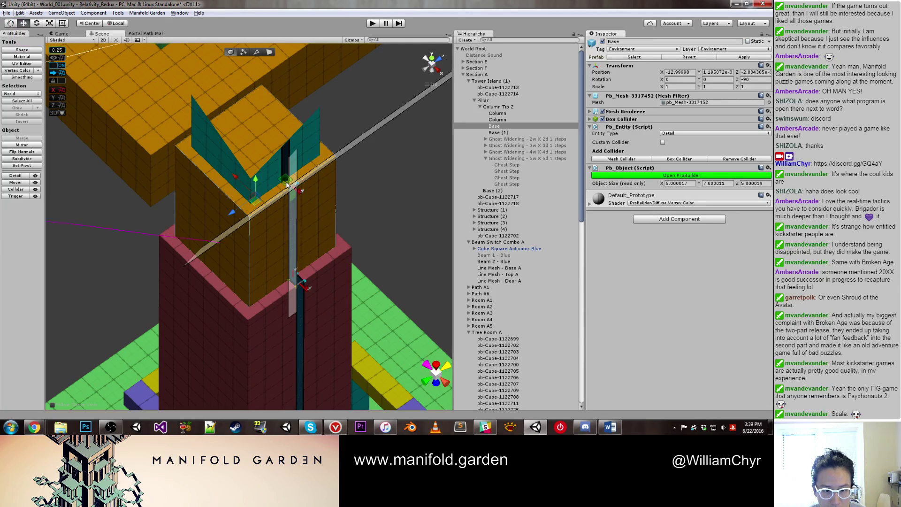
click(272, 222)
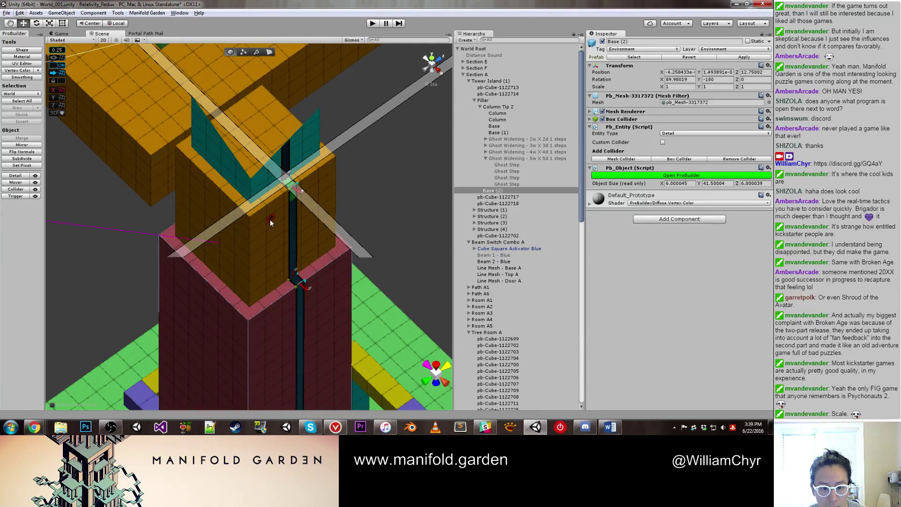
key(f)
Step: Select and frame Base (1) near the pillar's cyan top
alt+drag(271, 219, 273, 97)
scroll(273, 98, up, 3)
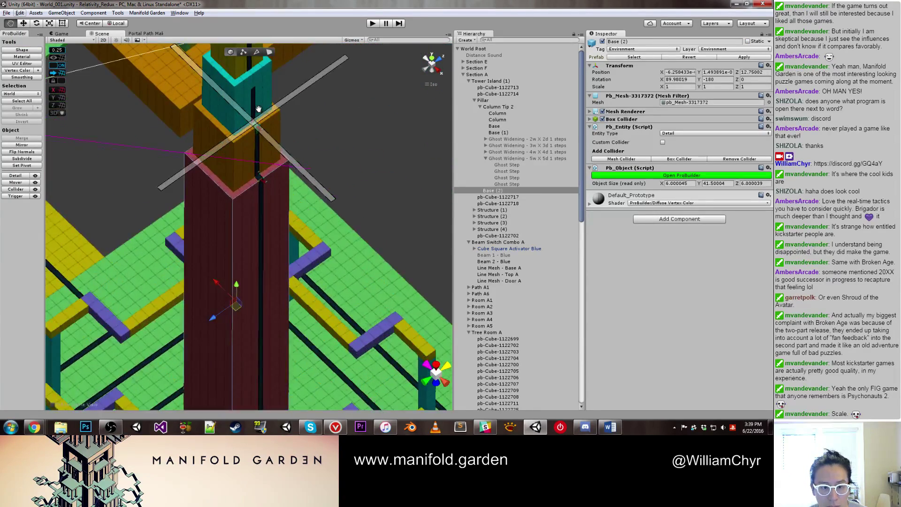
middle_drag(273, 98, 275, 310)
scroll(274, 311, up, 3)
click(250, 305)
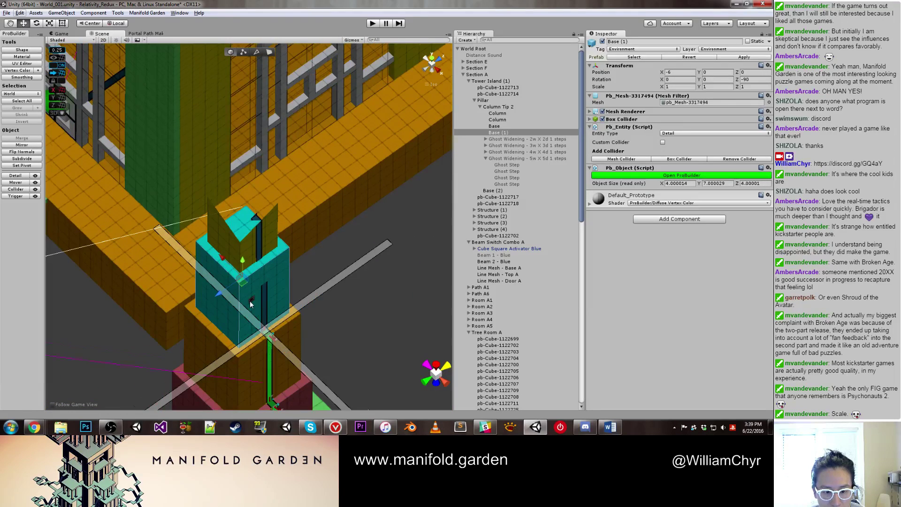
key(f)
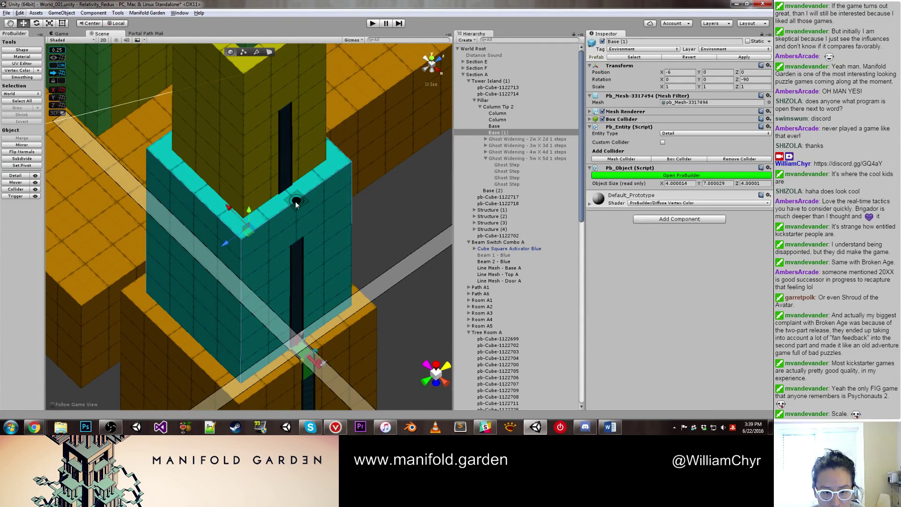
click(294, 202)
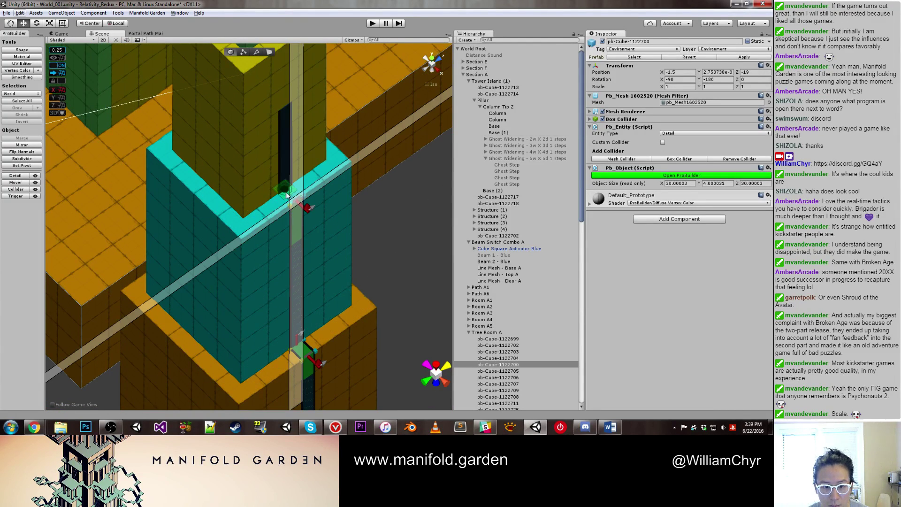
click(286, 192)
key(f)
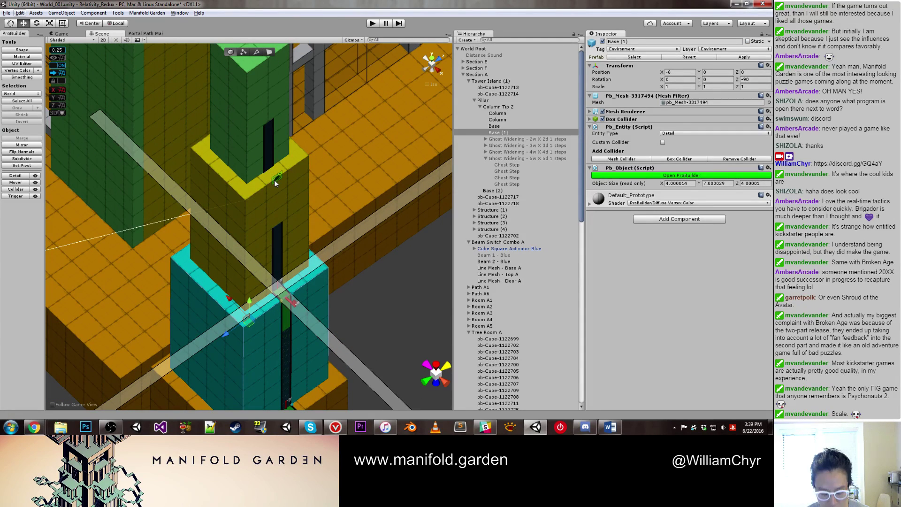
Step: Shift the beam crossing slightly up-left and reframe the green column
drag(274, 179, 262, 108)
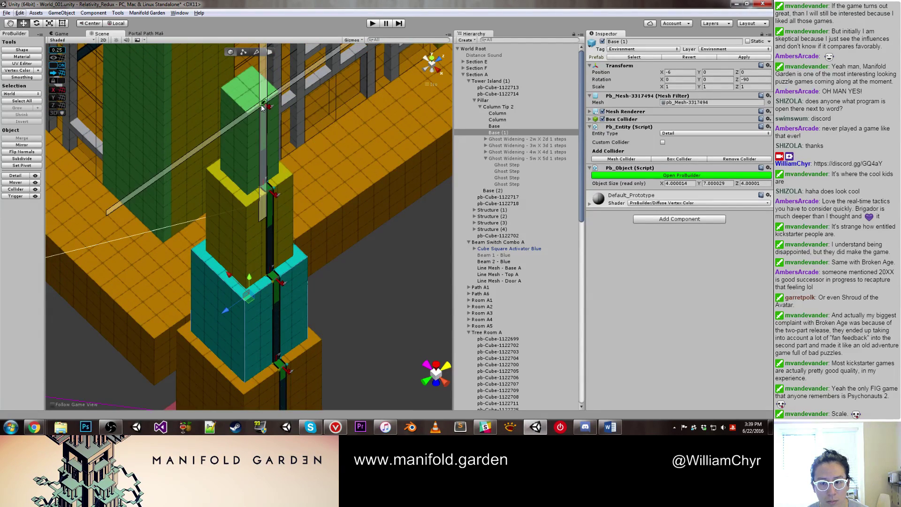
key(f)
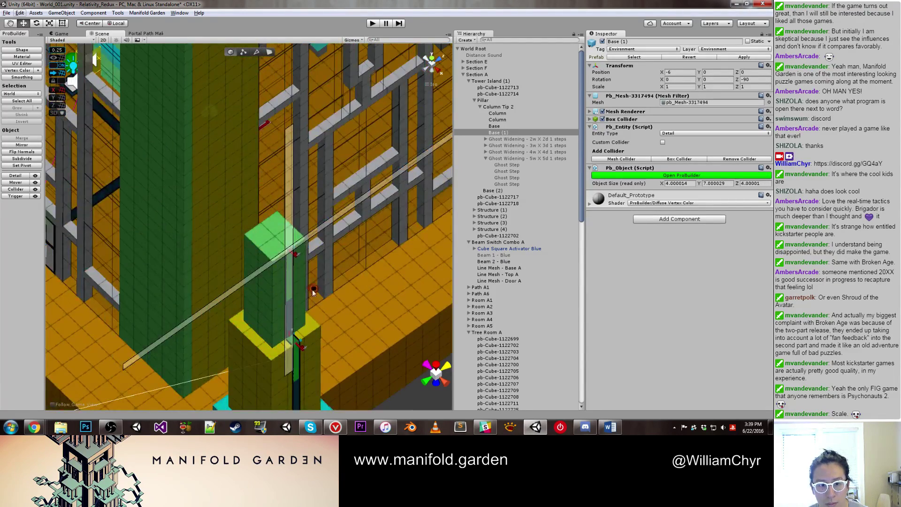
scroll(283, 153, up, 3)
alt+drag(282, 243, 300, 244)
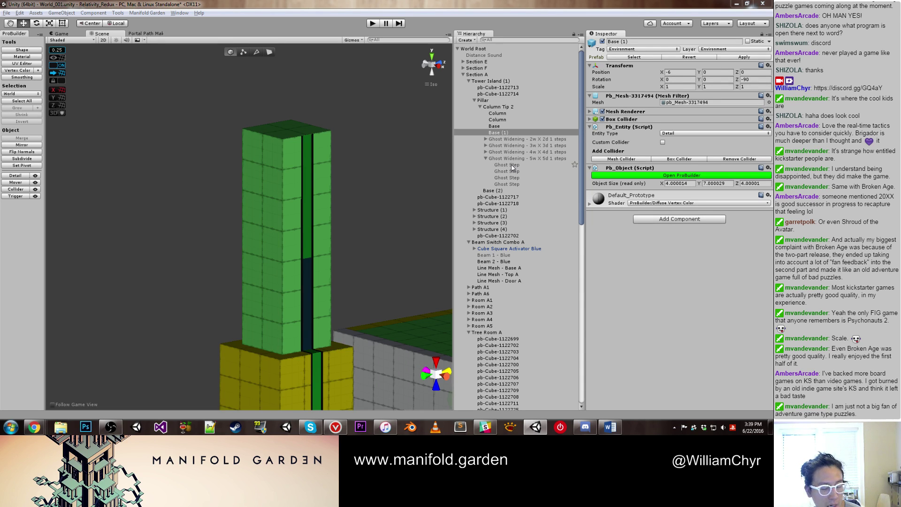
Step: Select, frame and deactivate Line Mesh - Base A
click(309, 274)
key(f)
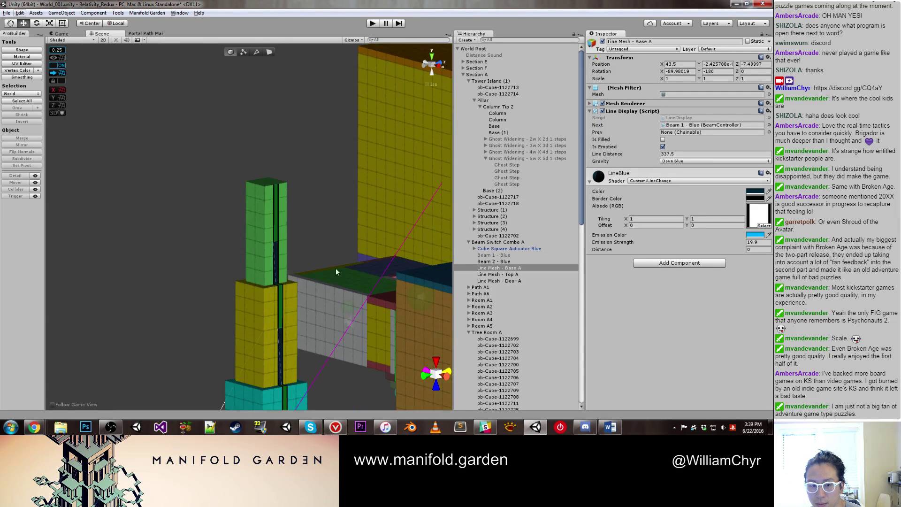
scroll(390, 213, up, 2)
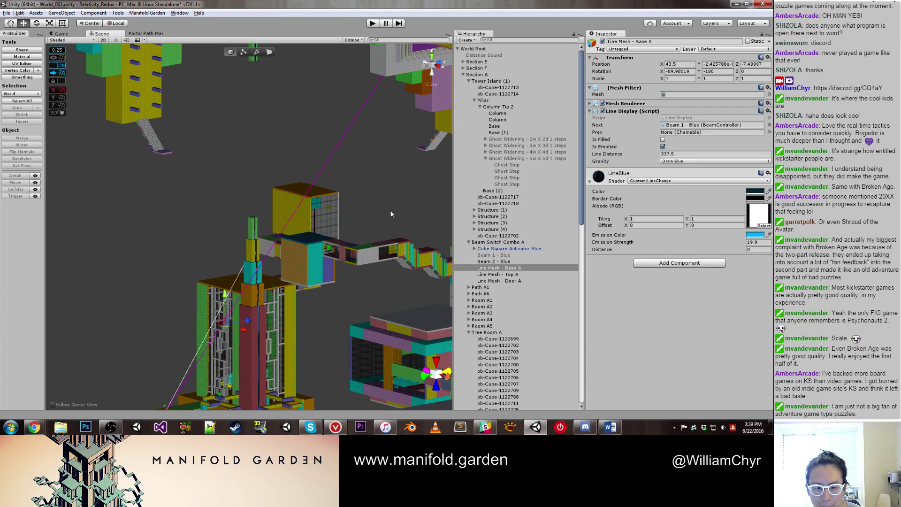
click(603, 42)
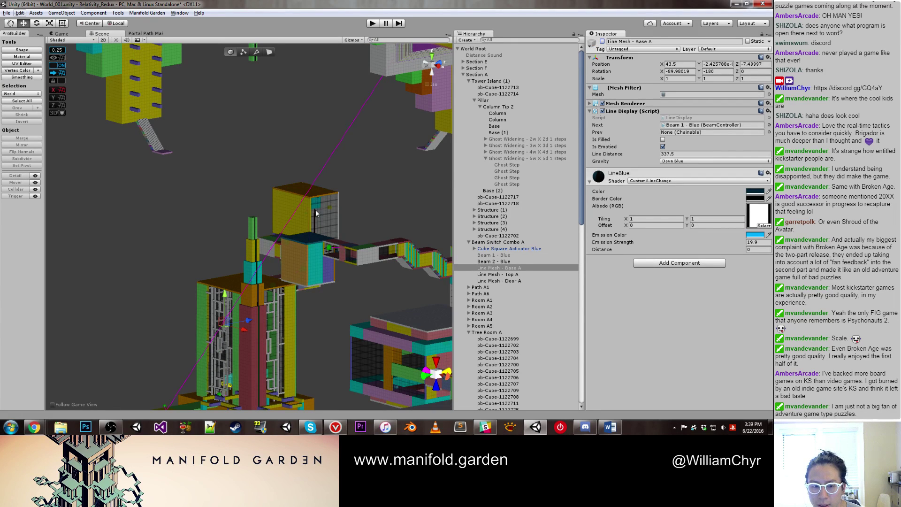
Step: Select the green beam line mesh beside the green base and pillar
scroll(308, 261, up, 6)
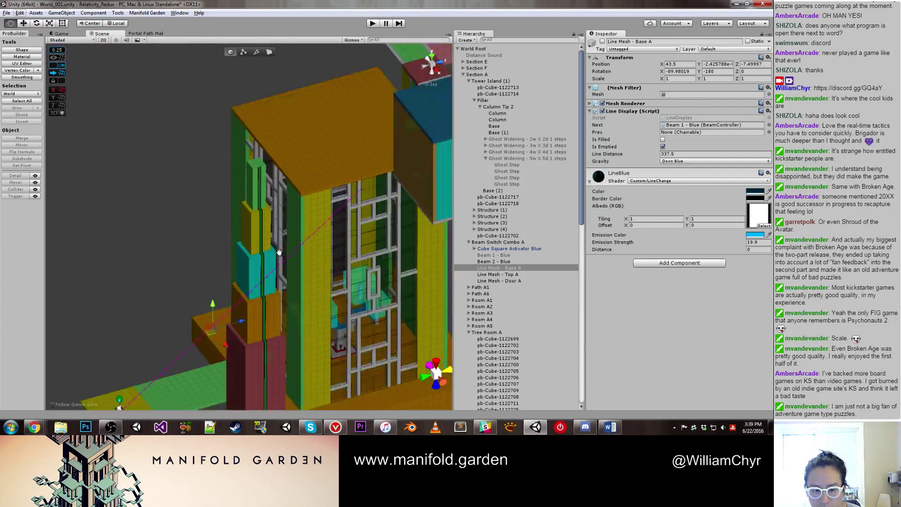
middle_drag(278, 252, 259, 201)
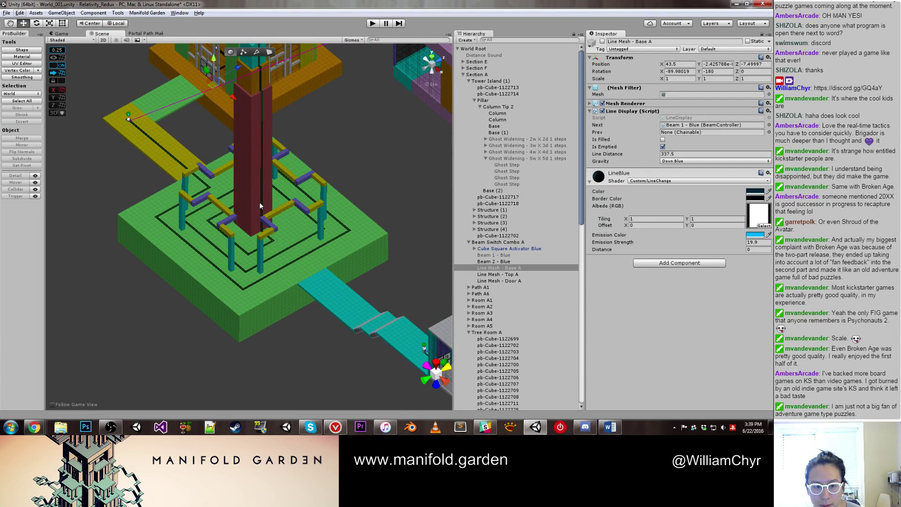
click(262, 202)
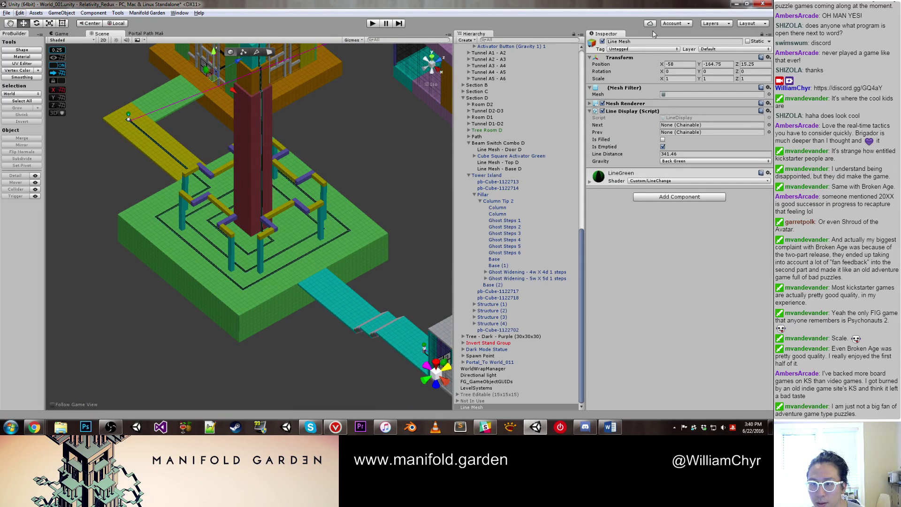
Step: Rename the green line mesh to 'Line Mesh - Base A'
click(663, 42)
text(- B)
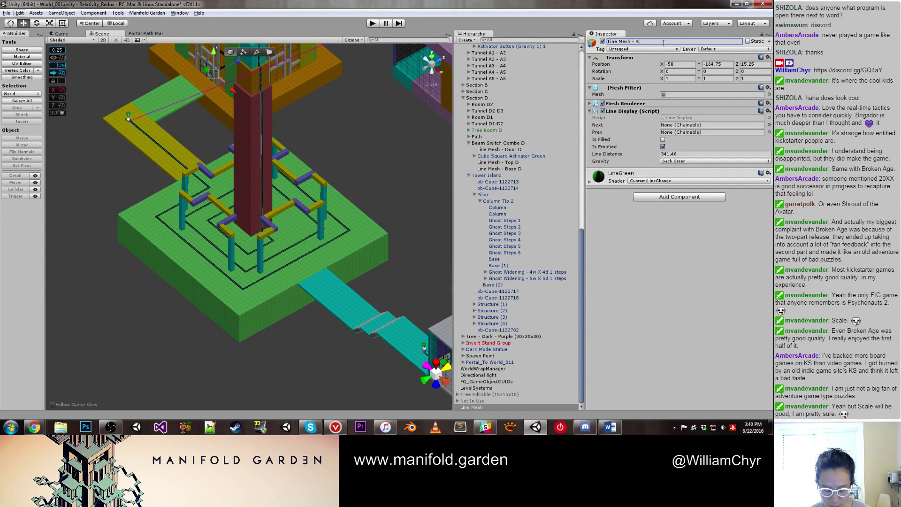
text(ase A)
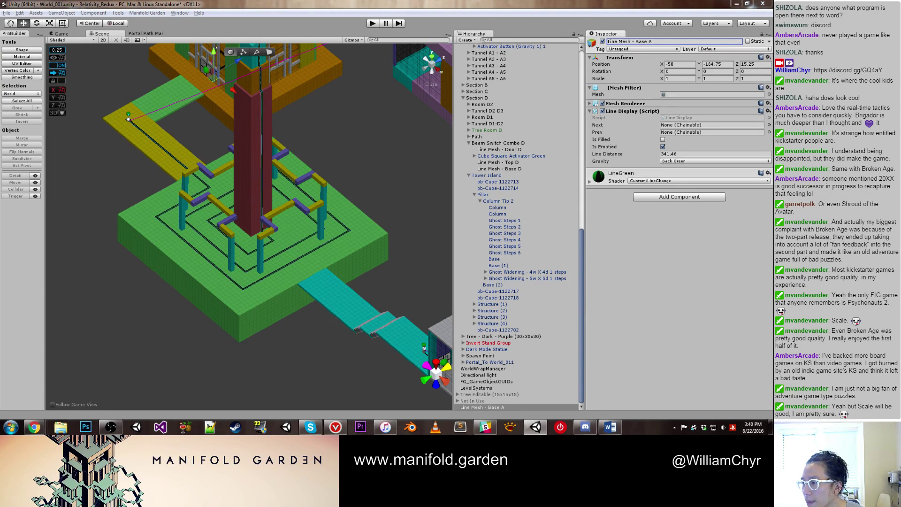
key(Return)
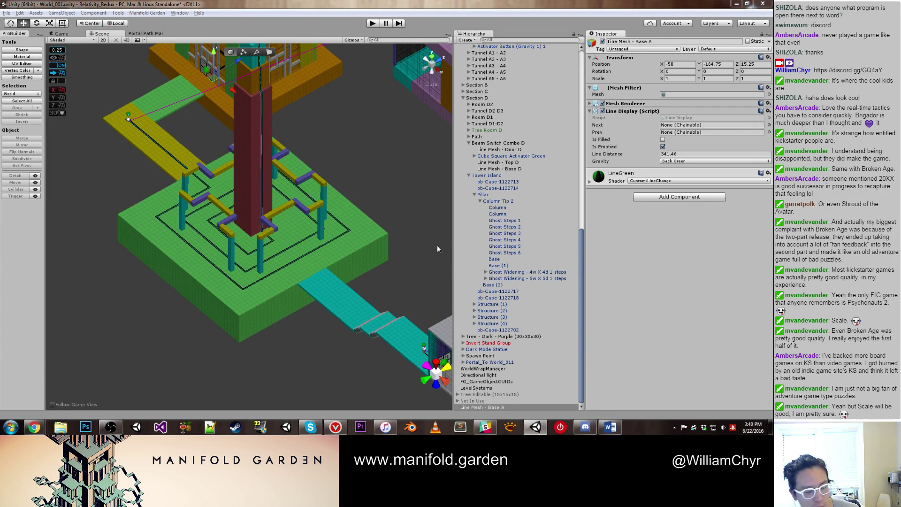
Step: Set Line Mesh - Base A's Line Display Gravity to Down Blue
scroll(260, 229, up, 8)
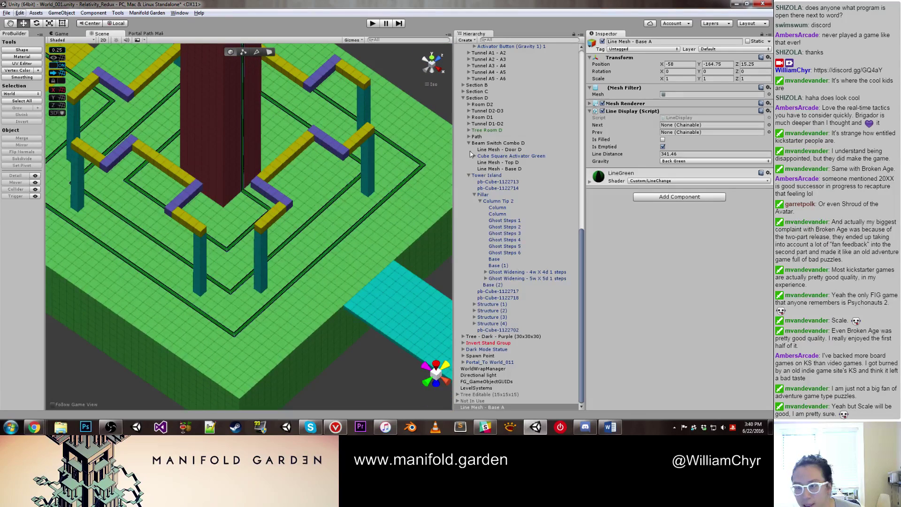
click(540, 406)
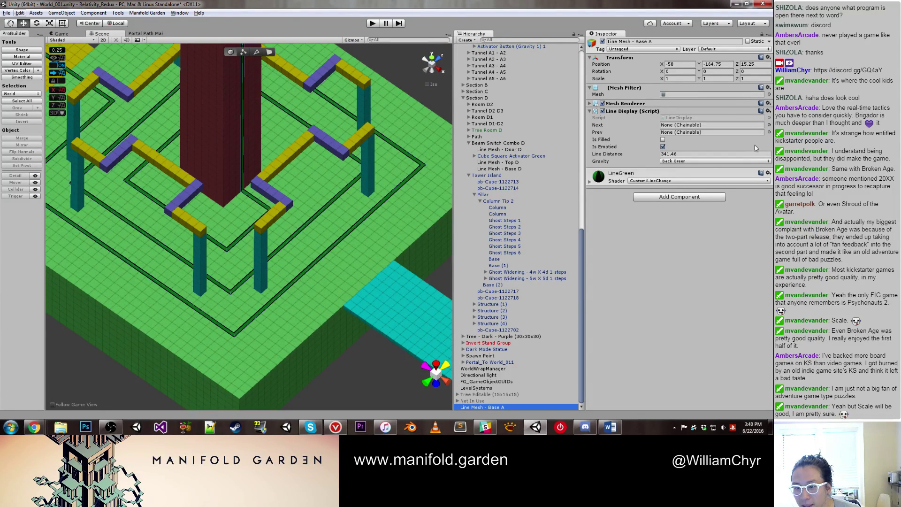
click(674, 162)
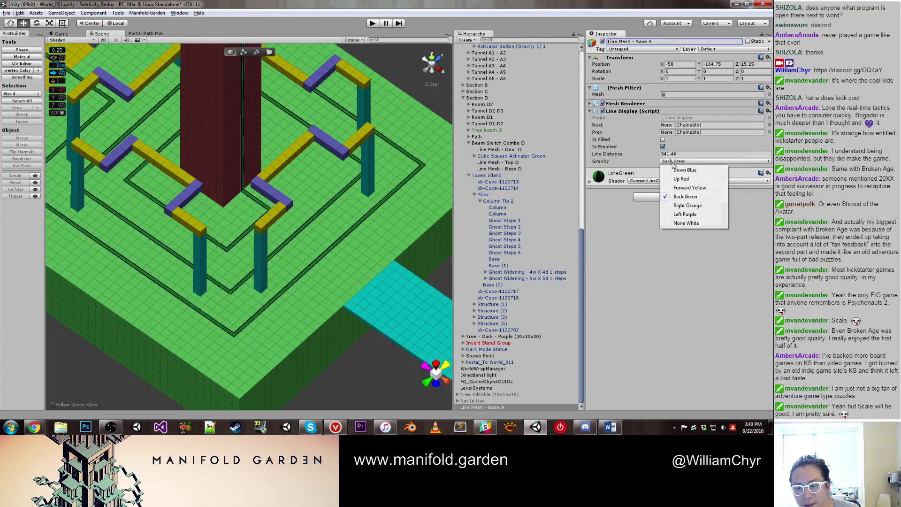
click(678, 170)
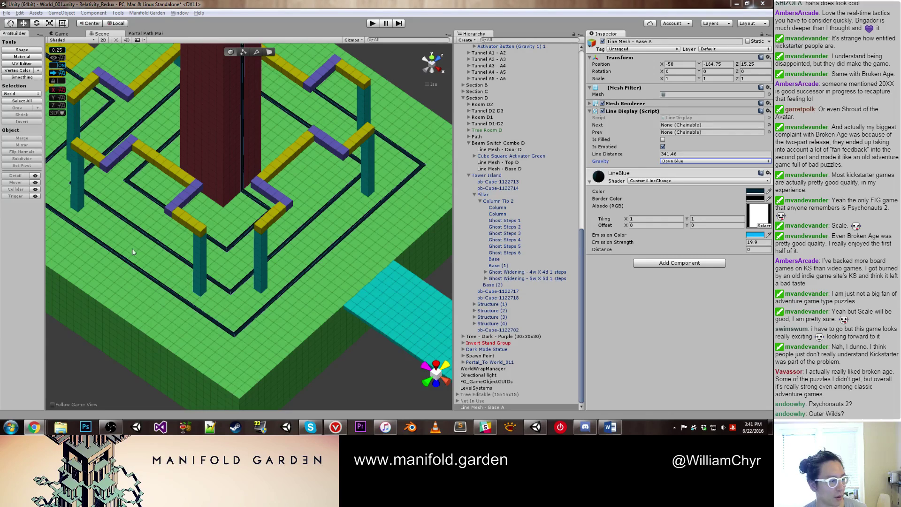
Step: Move Line Mesh - Base A under Beam Switch Combo A in the Hierarchy
click(336, 322)
key(f)
scroll(286, 229, up, 3)
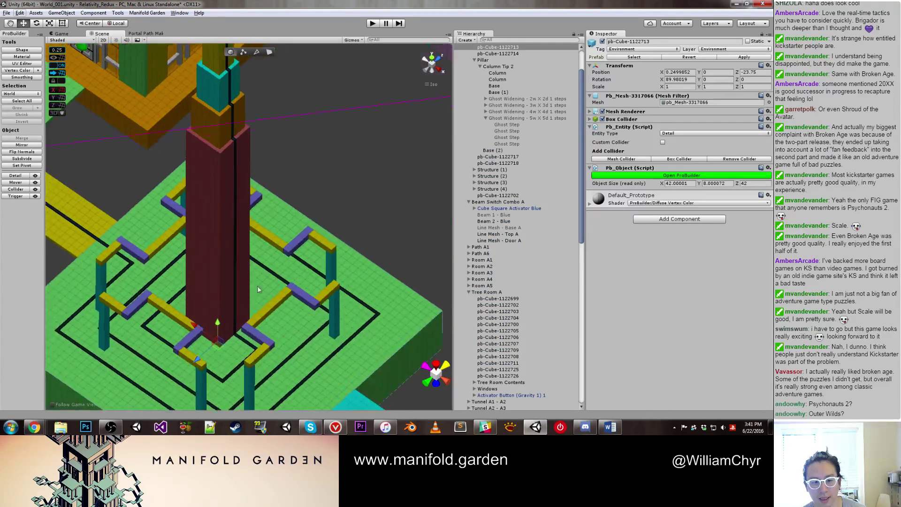
click(232, 207)
middle_drag(232, 207, 276, 299)
alt+drag(275, 299, 297, 255)
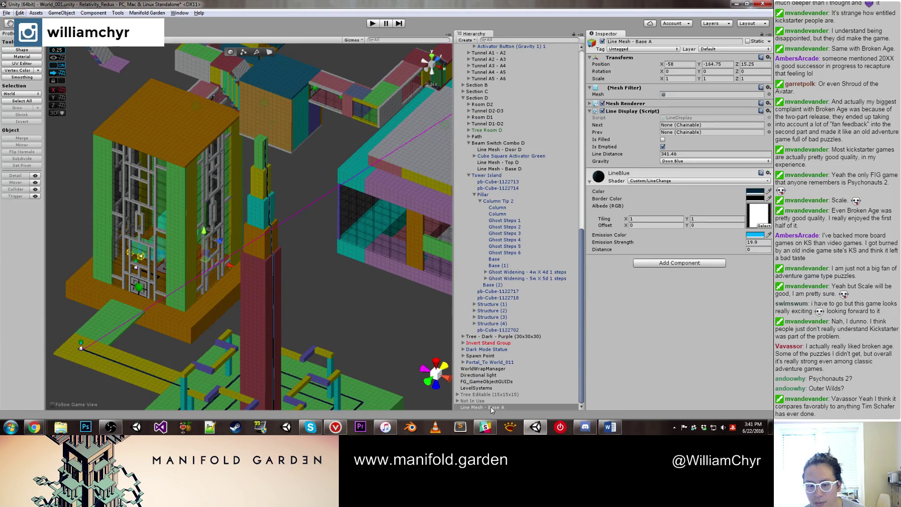
drag(491, 406, 519, 279)
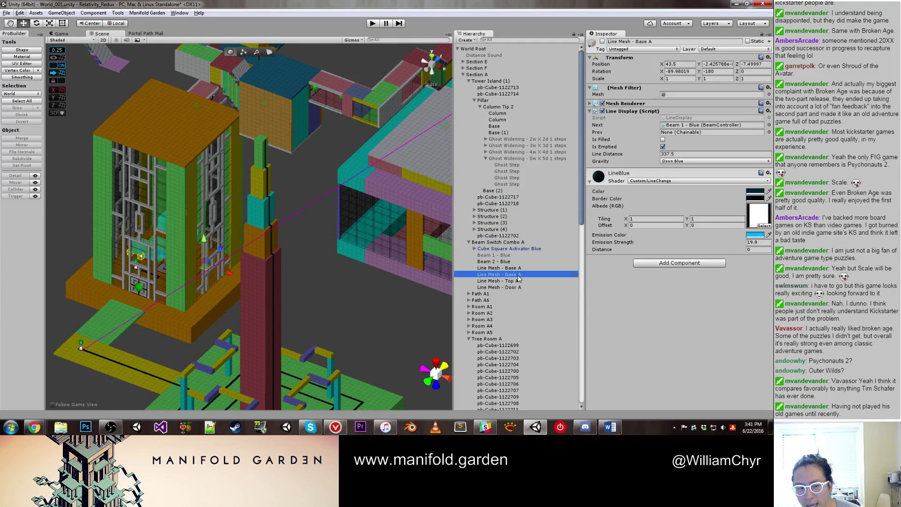
Step: Delete the duplicate Line Mesh - Base A, keeping the remaining one
alt+drag(432, 244, 305, 259)
click(513, 274)
right_click(514, 274)
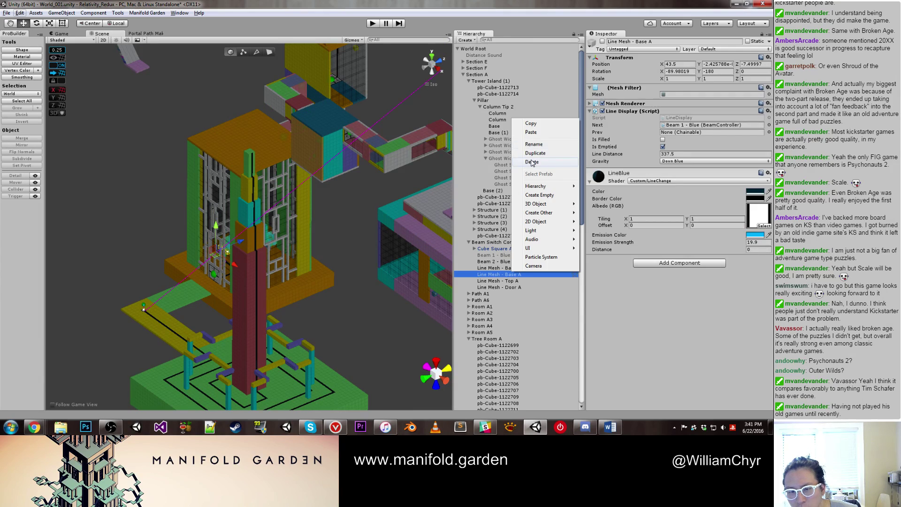
click(532, 162)
click(497, 268)
Step: Assign Line Mesh - Base A as Cube Square Activator Blue's Line Display
alt+drag(441, 273, 325, 282)
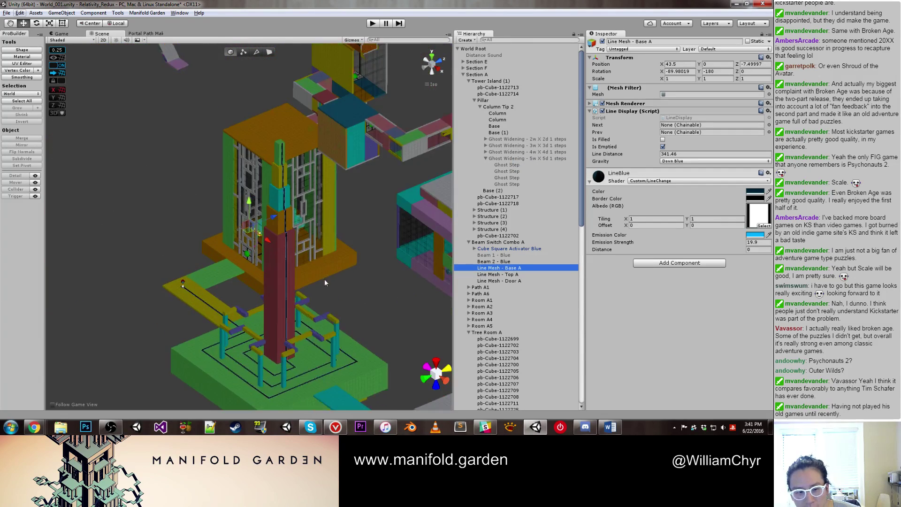
scroll(159, 337, up, 10)
middle_drag(197, 281, 235, 306)
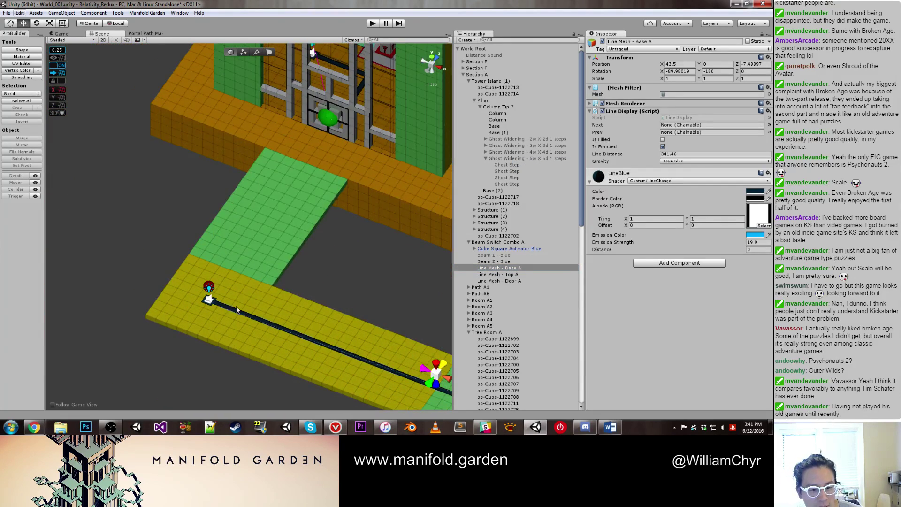
click(209, 301)
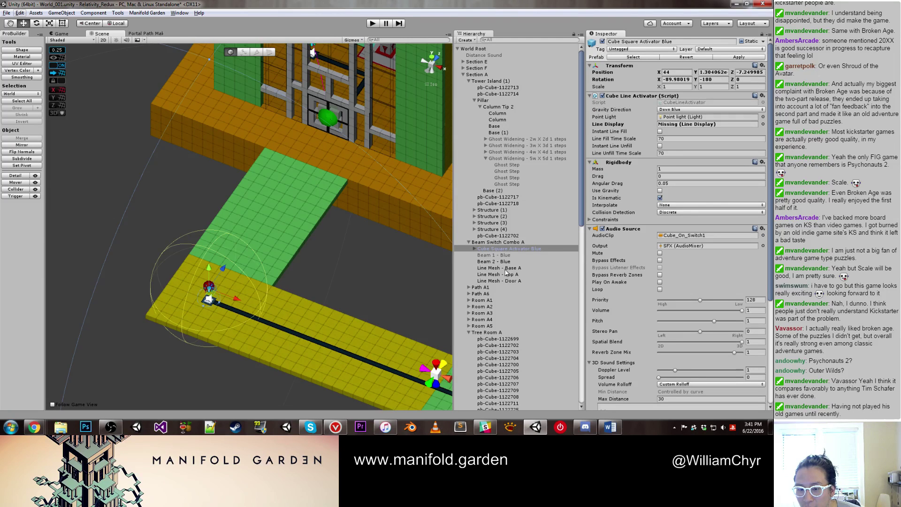
drag(506, 271, 708, 135)
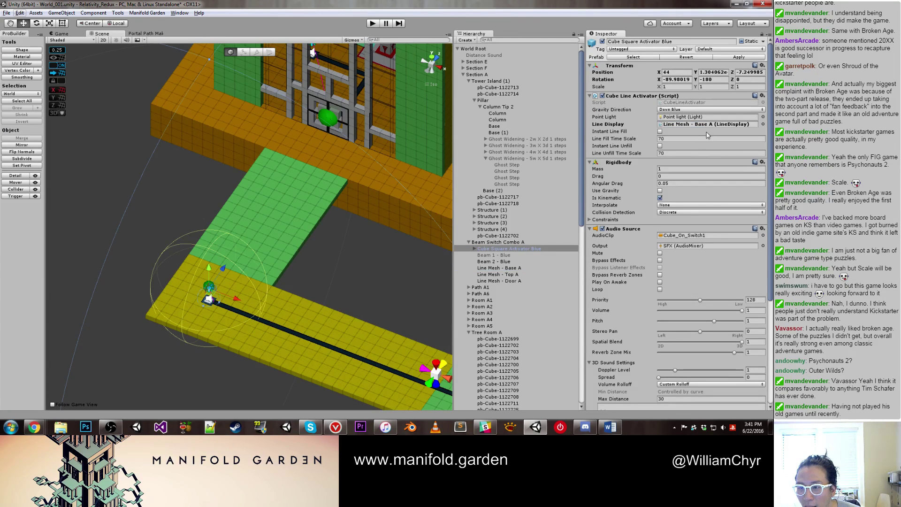
middle_drag(182, 316, 265, 219)
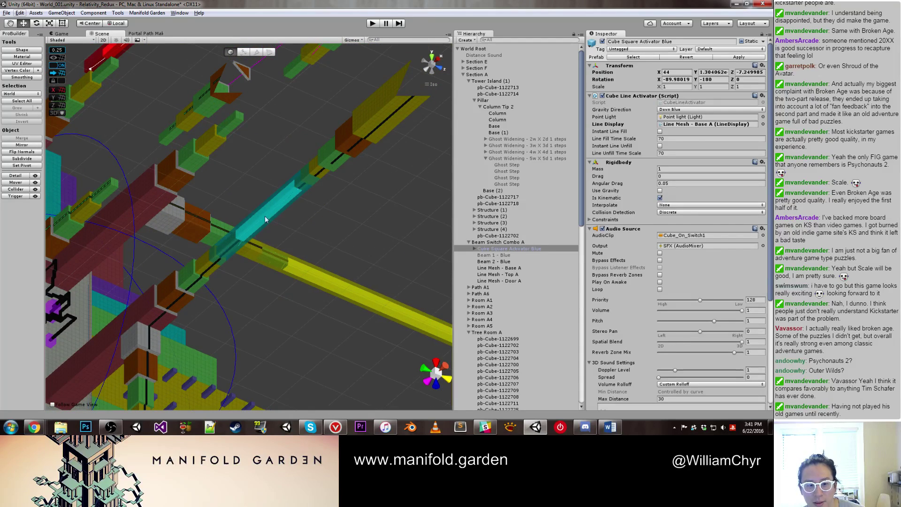
Step: Deactivate the cyan Beam 2 - Blue and fly toward the pink and yellow structures
click(269, 211)
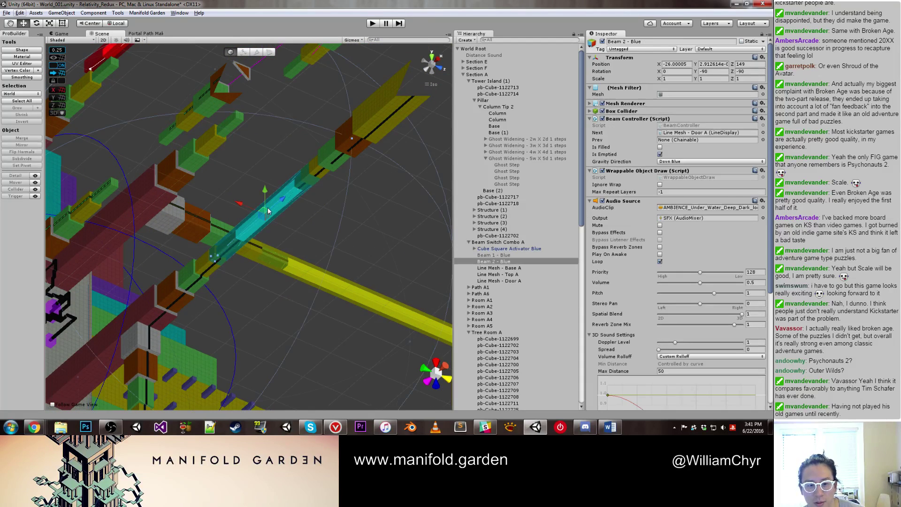
click(602, 41)
middle_drag(348, 158, 200, 257)
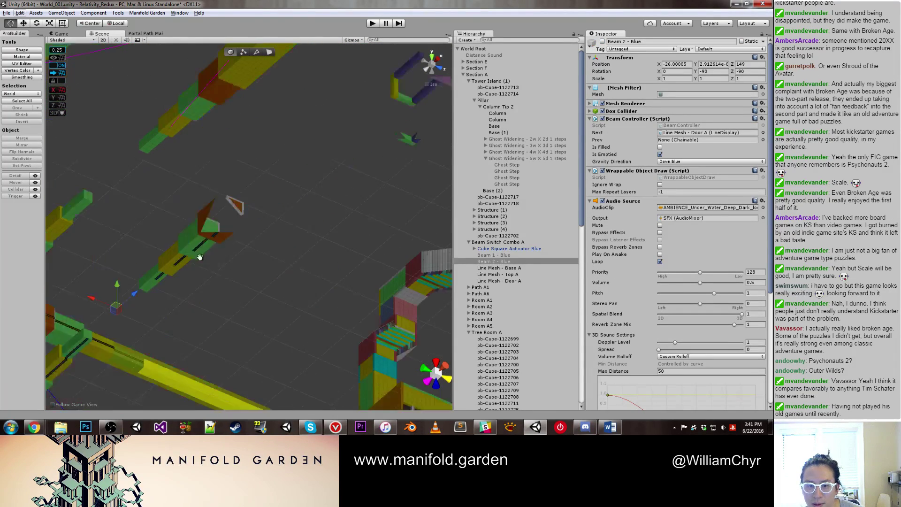
right_drag(200, 257, 257, 176)
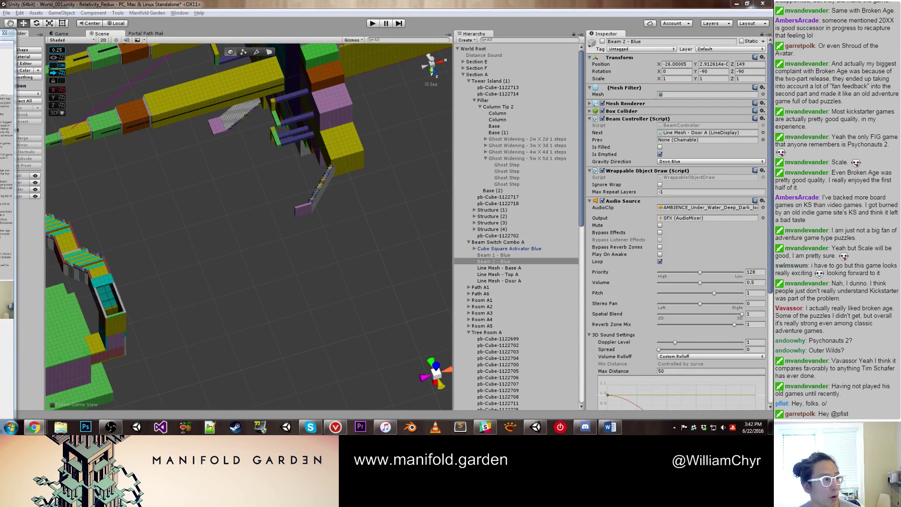
click(110, 427)
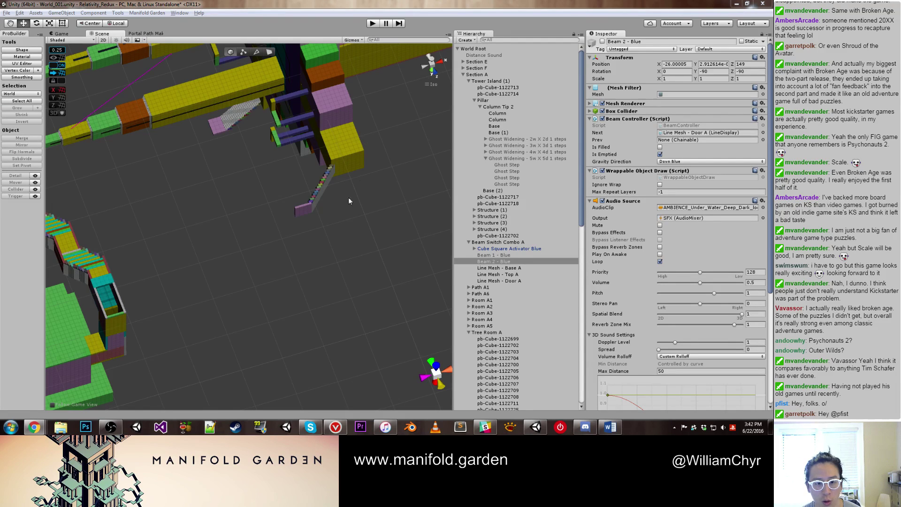
middle_drag(189, 168, 251, 275)
alt+drag(251, 276, 248, 310)
Step: Select Line Mesh - Door B and pull the view back over the level
click(256, 289)
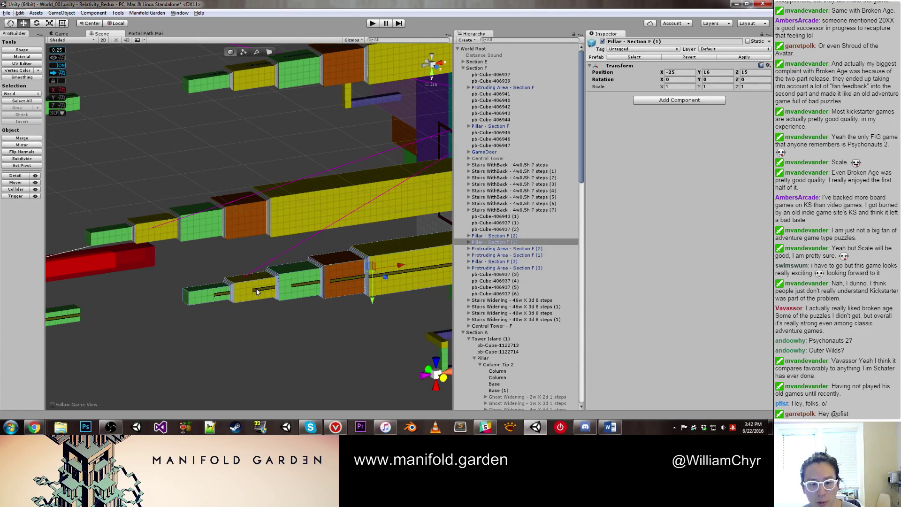
scroll(486, 286, down, 4)
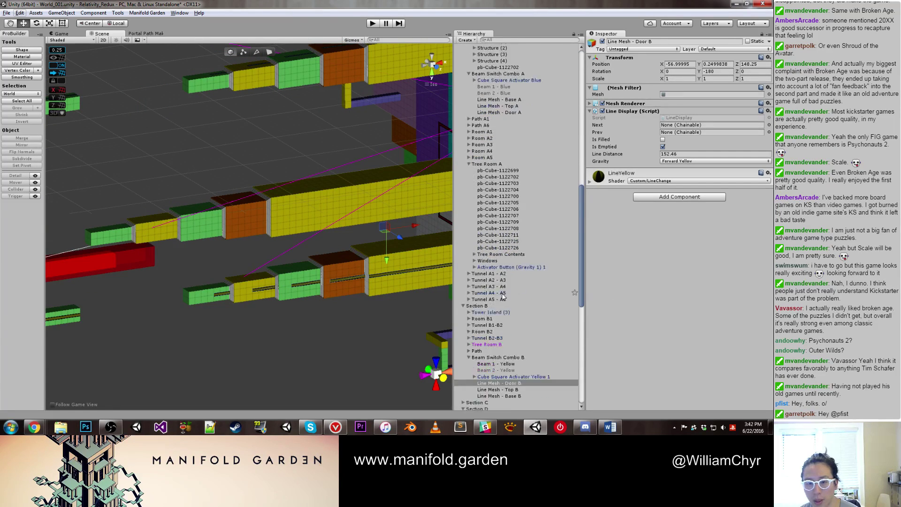
alt+drag(277, 344, 266, 218)
scroll(203, 203, up, 5)
scroll(284, 235, up, 2)
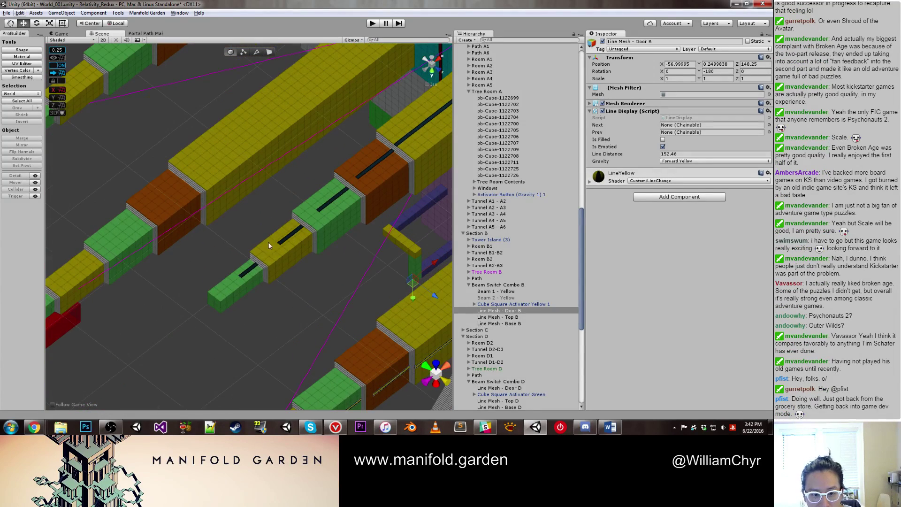
Step: Deactivate the four Ghost Widening groups under Pillar - Section F (2)'s Column Tip 2
click(265, 266)
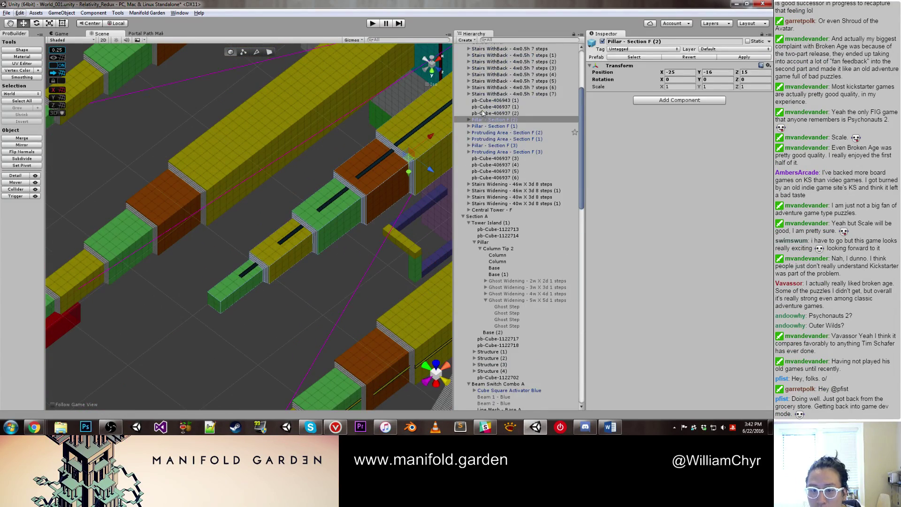
click(483, 120)
click(474, 126)
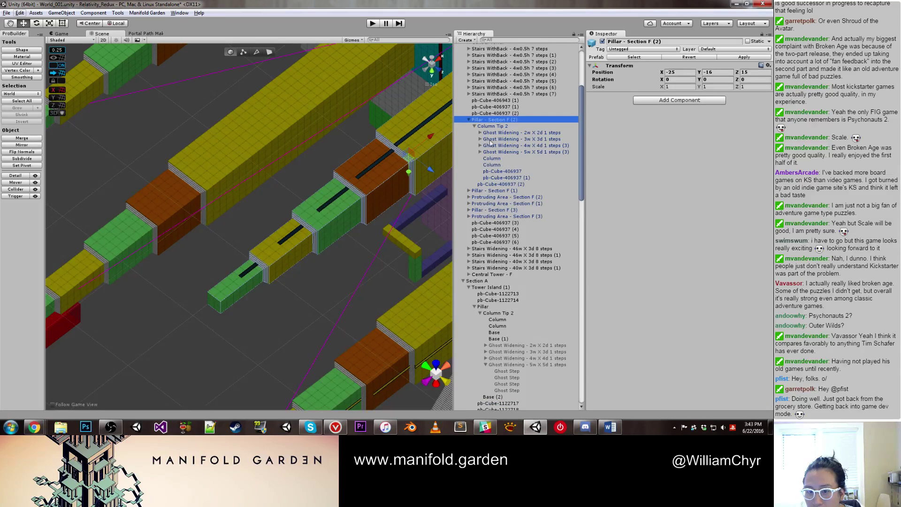
click(500, 133)
shift+click(499, 152)
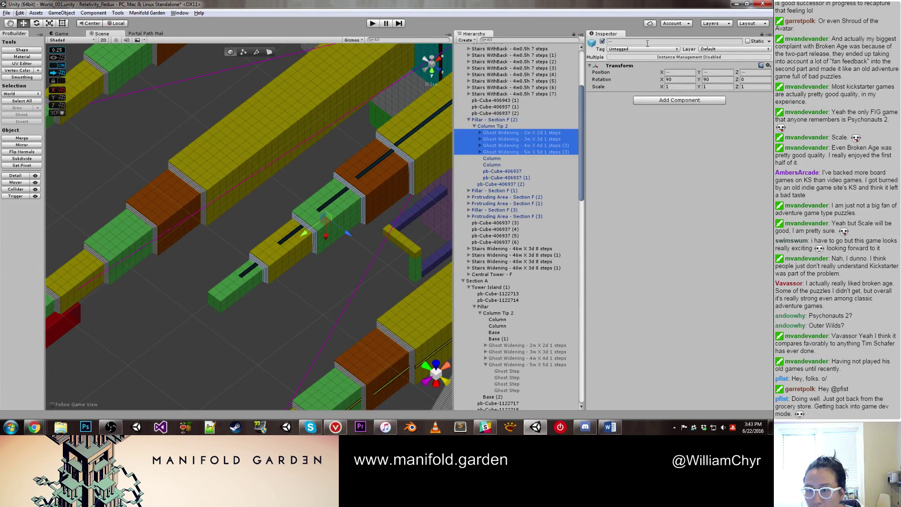
click(603, 42)
Step: Select Line Mesh - Door A on the green beam, leaving its context menu unused
click(303, 289)
scroll(298, 235, up, 3)
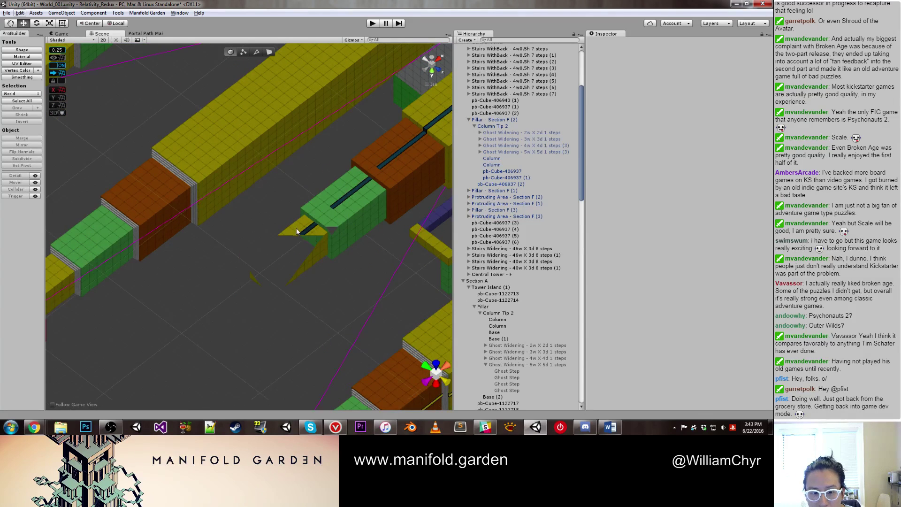
scroll(511, 235, down, 5)
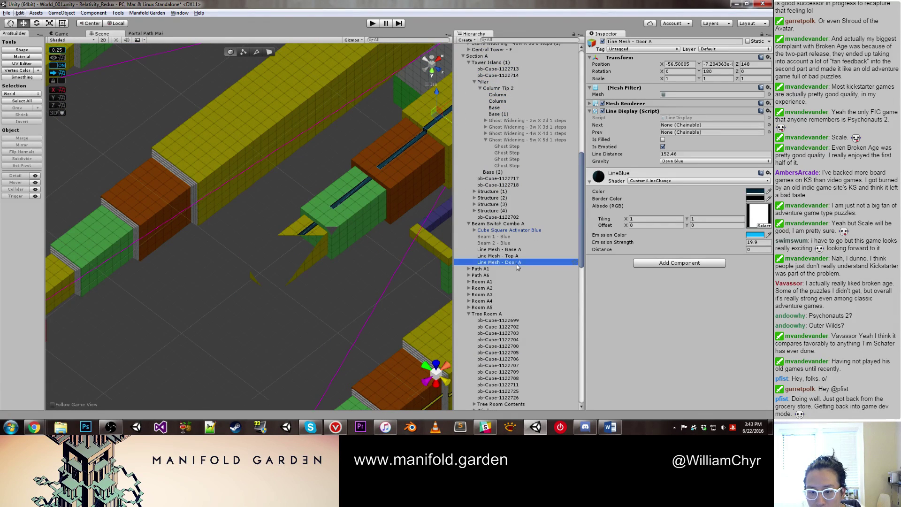
right_click(516, 263)
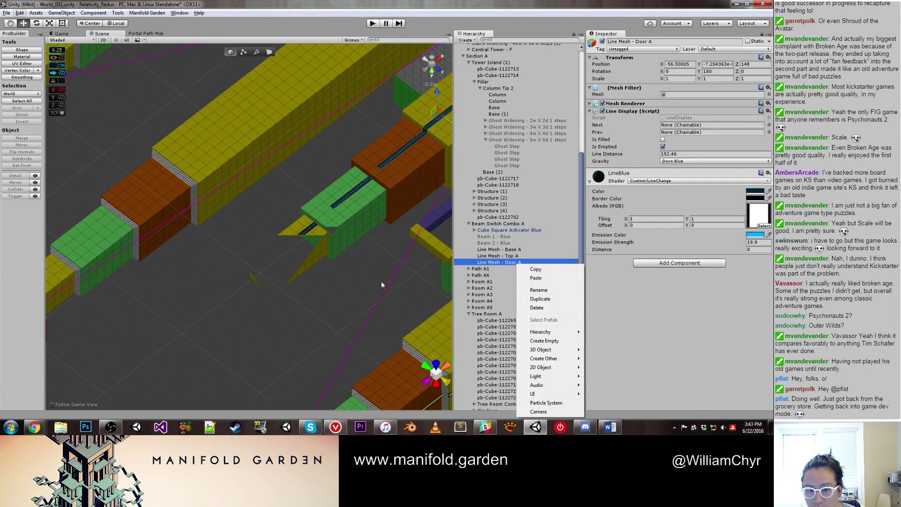
click(352, 269)
Step: Inspect Ghost Stairs Top and cube pb-Cube-406939, then reselect Pillar - Section F (2)
alt+drag(353, 269, 271, 192)
scroll(272, 188, up, 5)
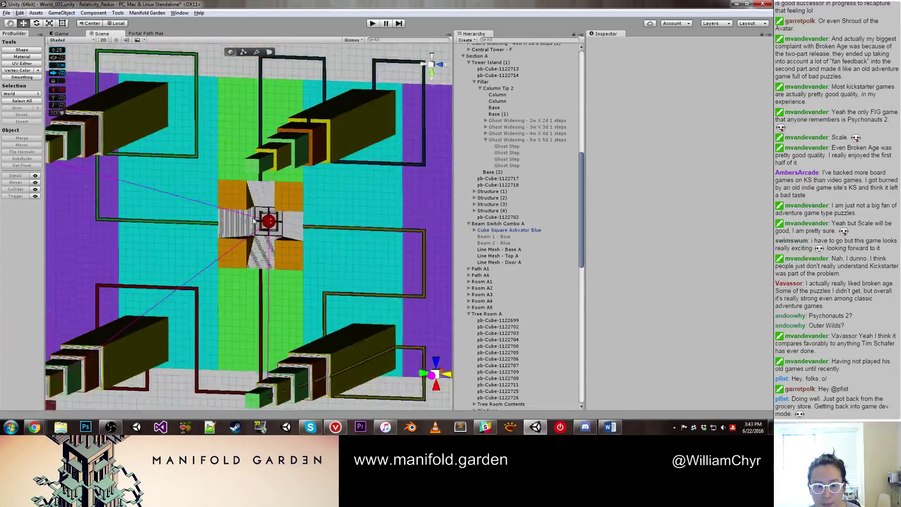
click(272, 188)
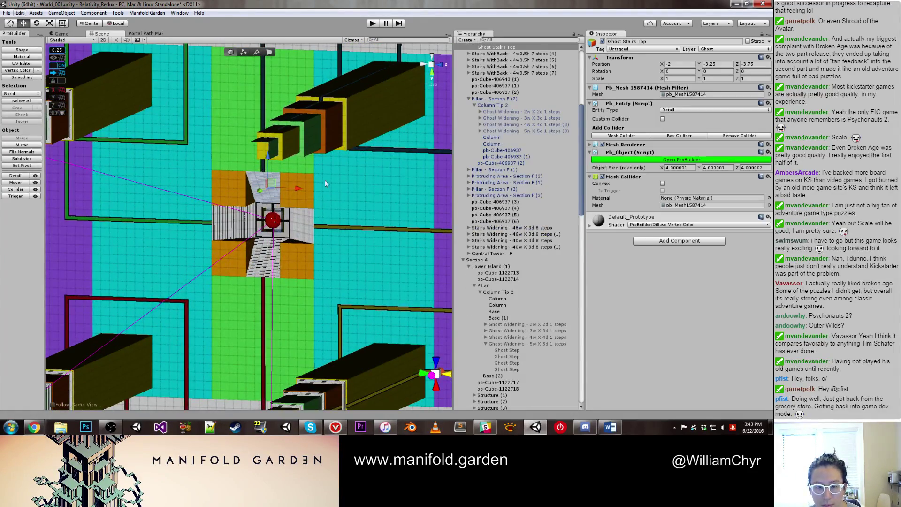
click(427, 190)
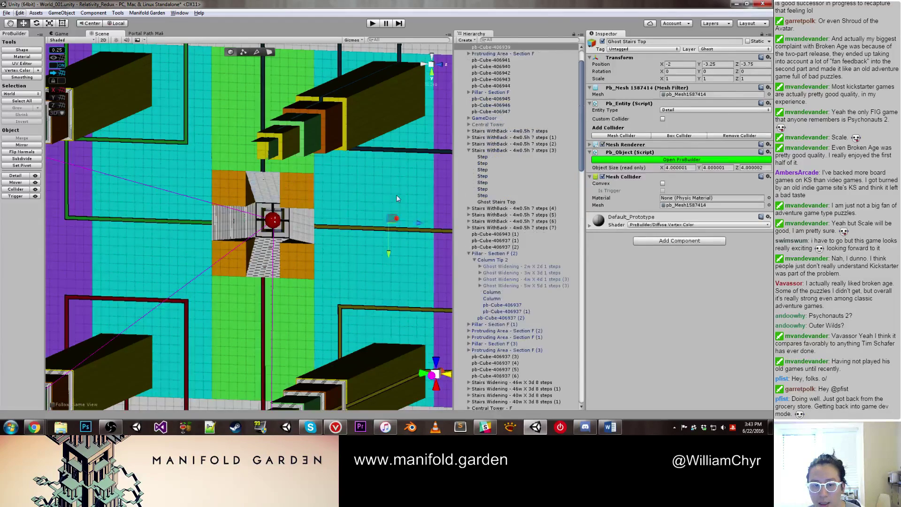
key(f)
alt+drag(346, 182, 319, 205)
click(316, 208)
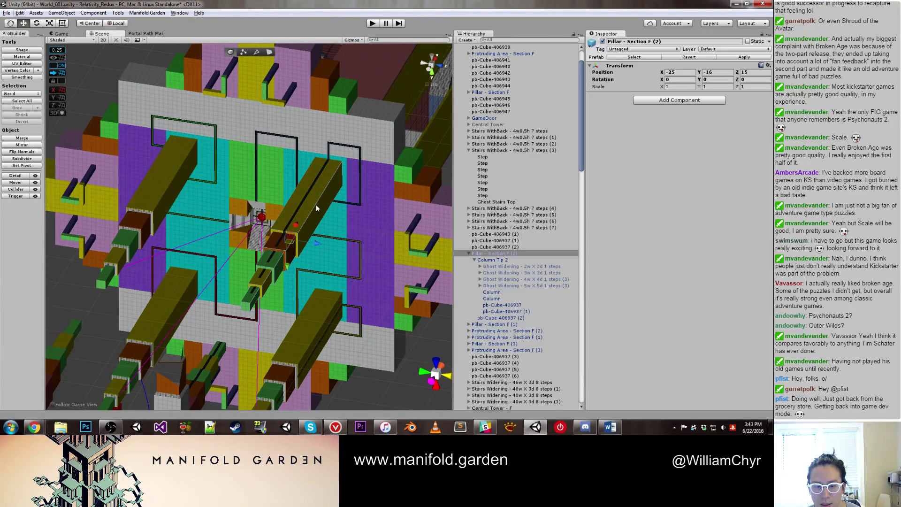
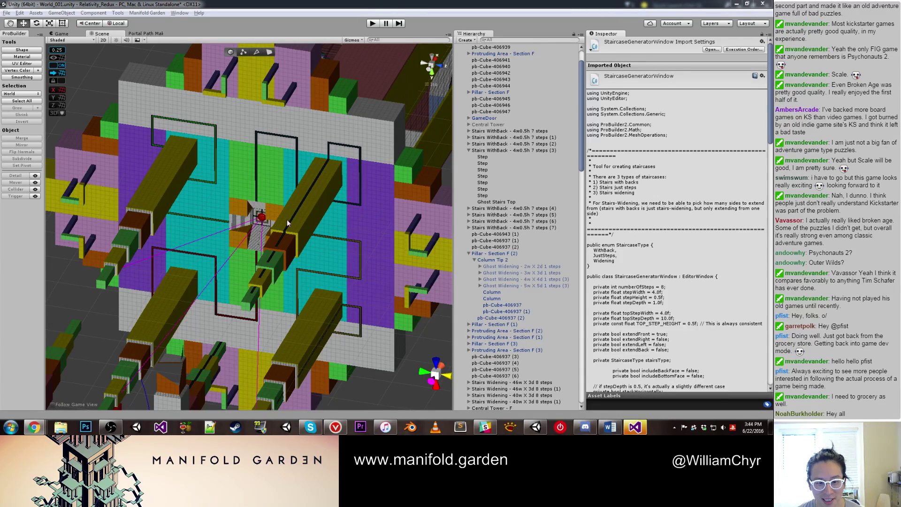
click(631, 425)
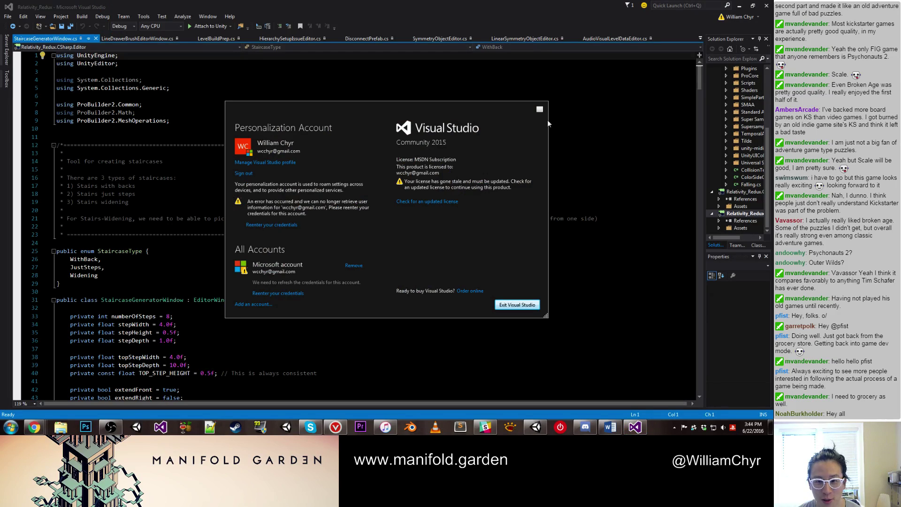
click(540, 107)
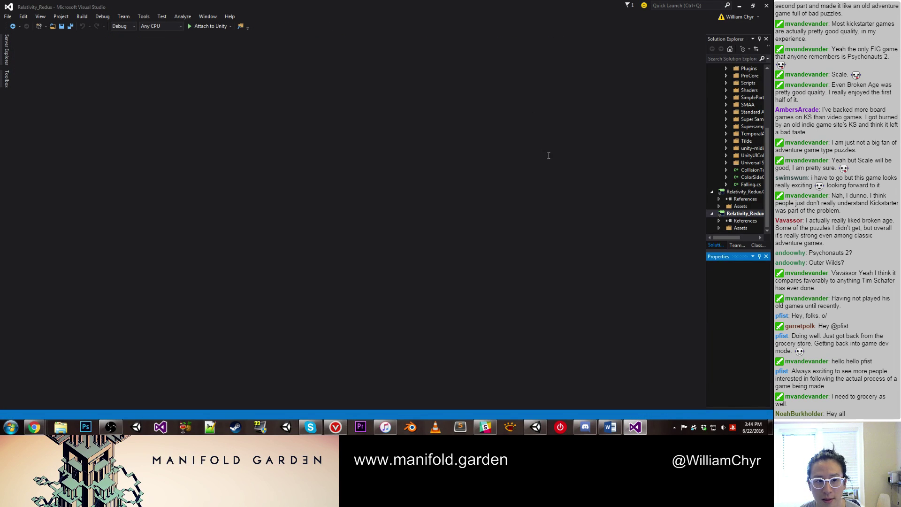
click(635, 427)
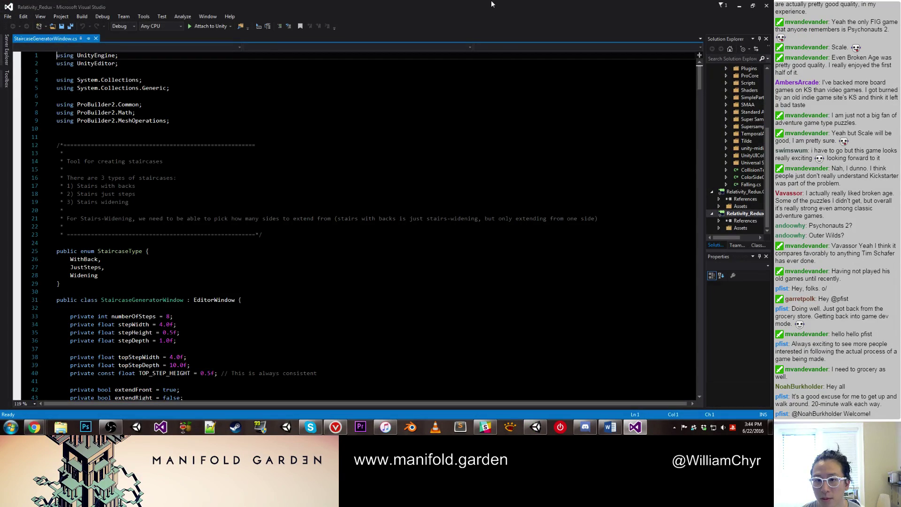
drag(491, 4, 472, 11)
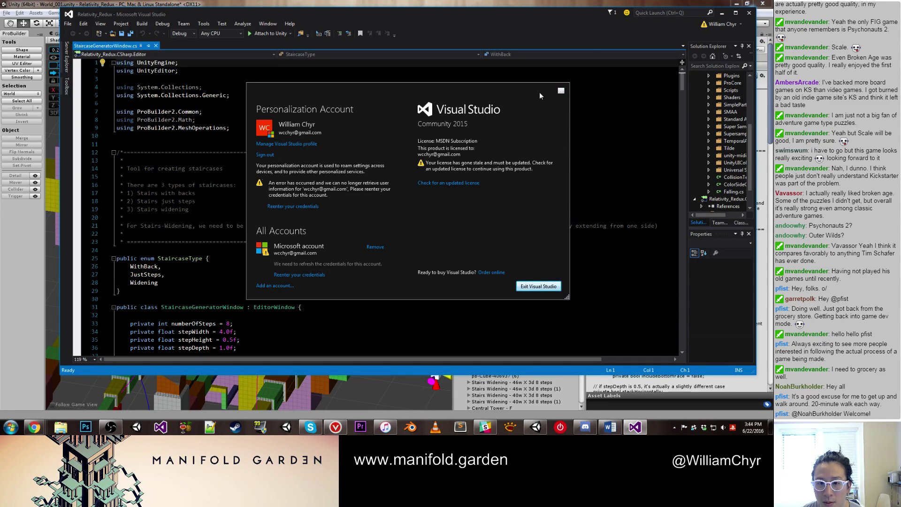
click(561, 92)
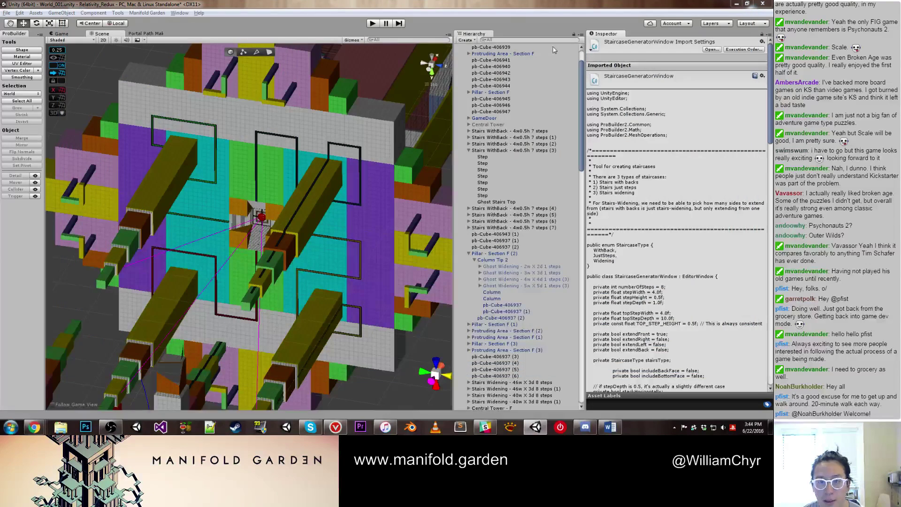
scroll(703, 144, down, 5)
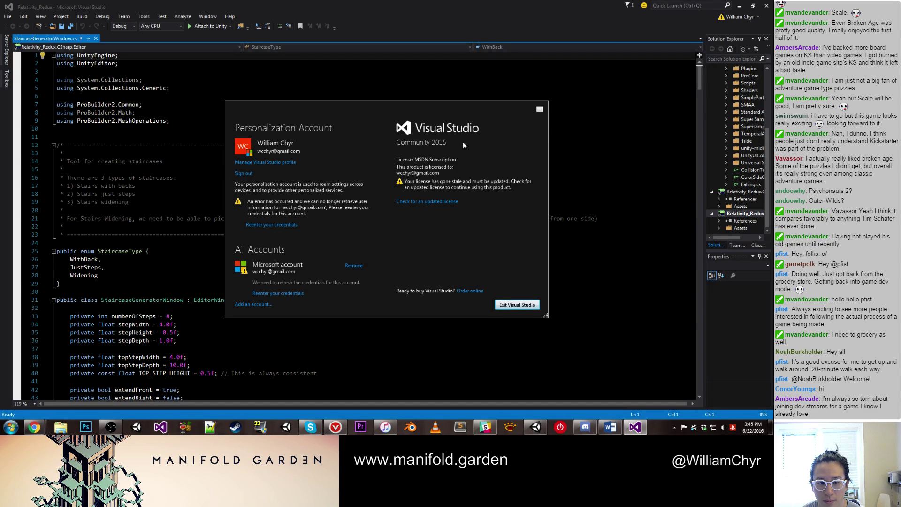
click(275, 225)
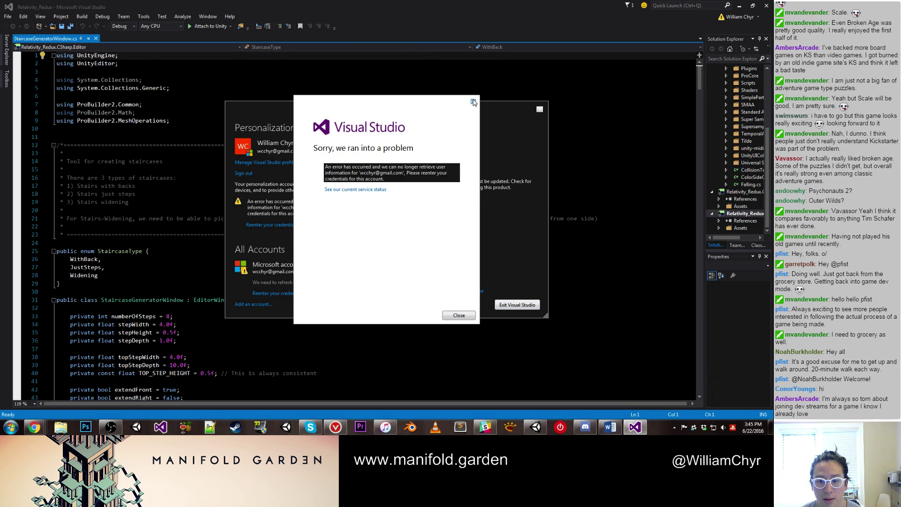
click(473, 102)
click(517, 305)
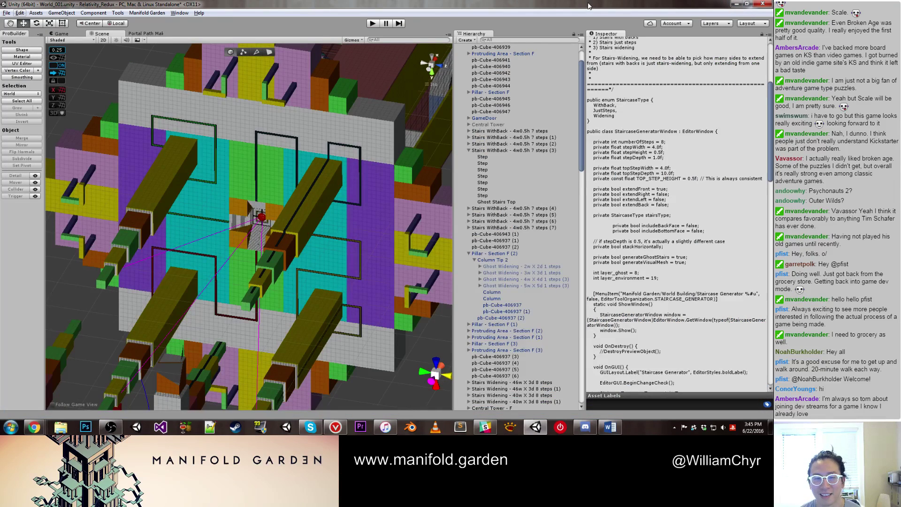
click(266, 222)
scroll(267, 225, up, 2)
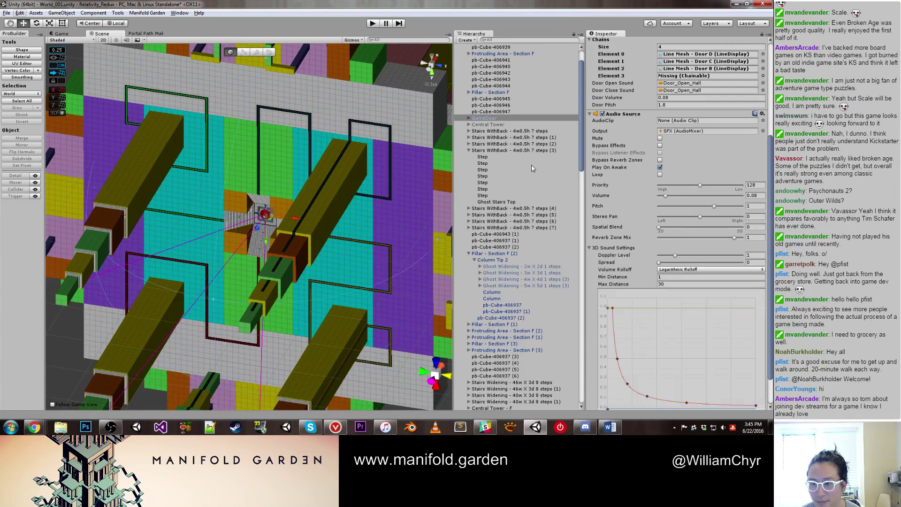
scroll(646, 214, down, 5)
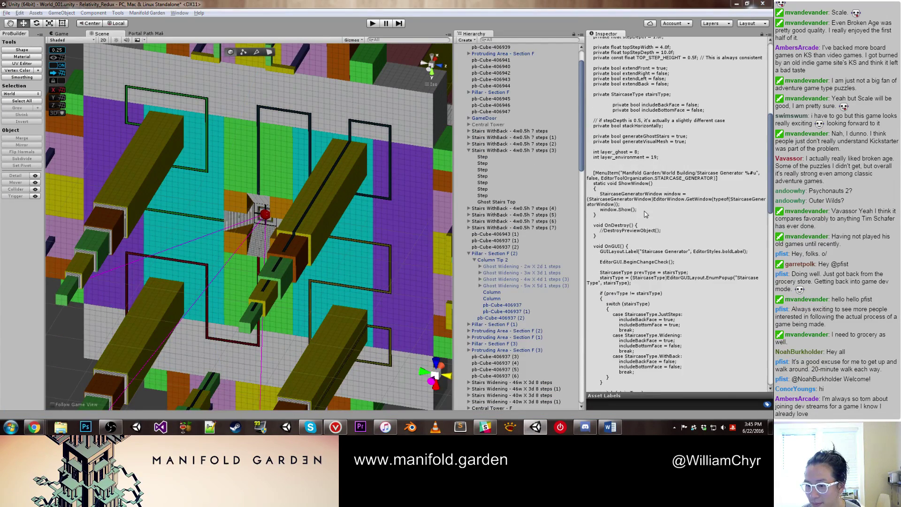
scroll(646, 214, down, 4)
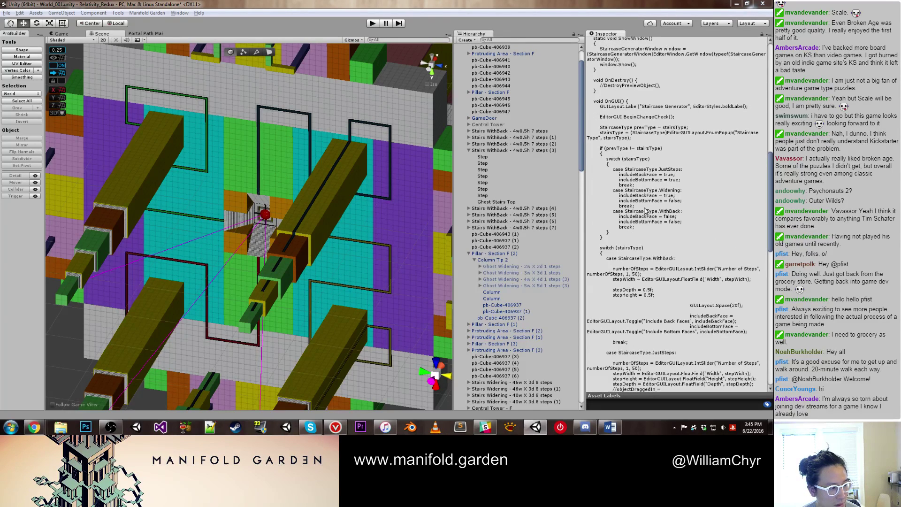
scroll(646, 212, down, 1)
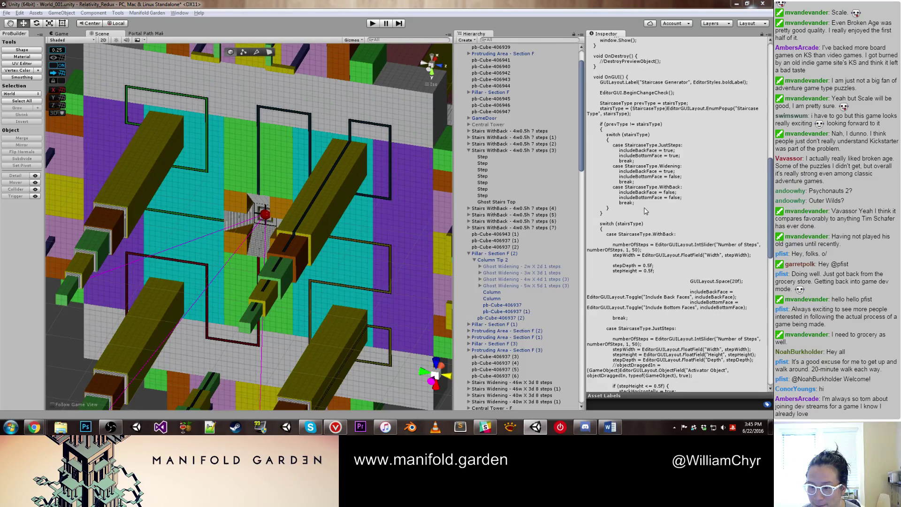
scroll(646, 212, up, 4)
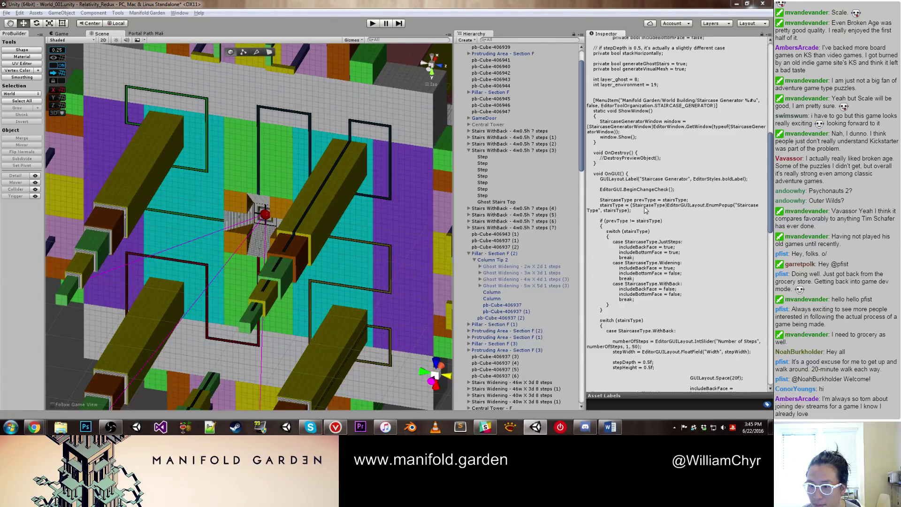
scroll(646, 209, up, 4)
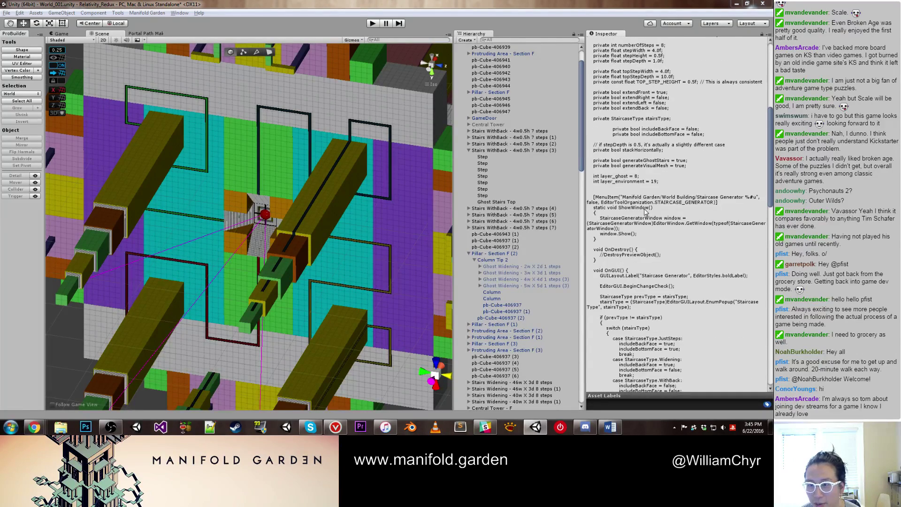
scroll(646, 212, up, 1)
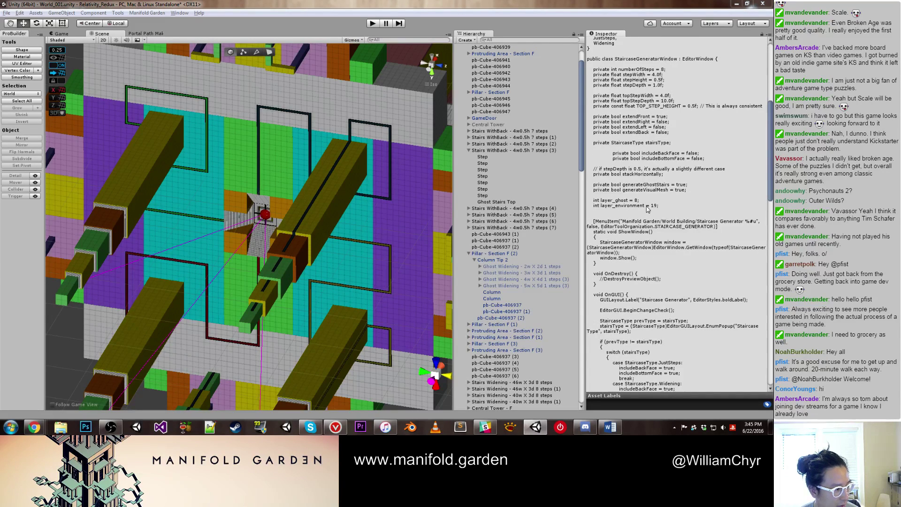
scroll(648, 208, down, 2)
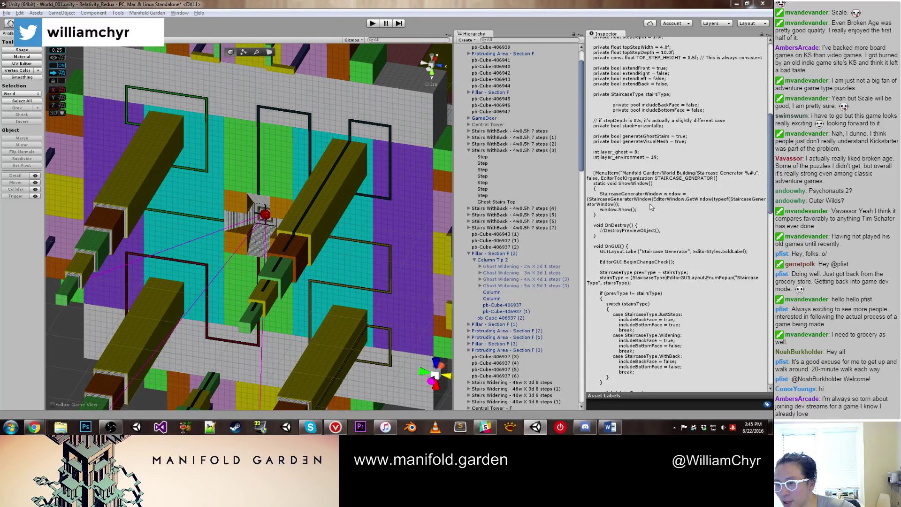
scroll(652, 203, up, 2)
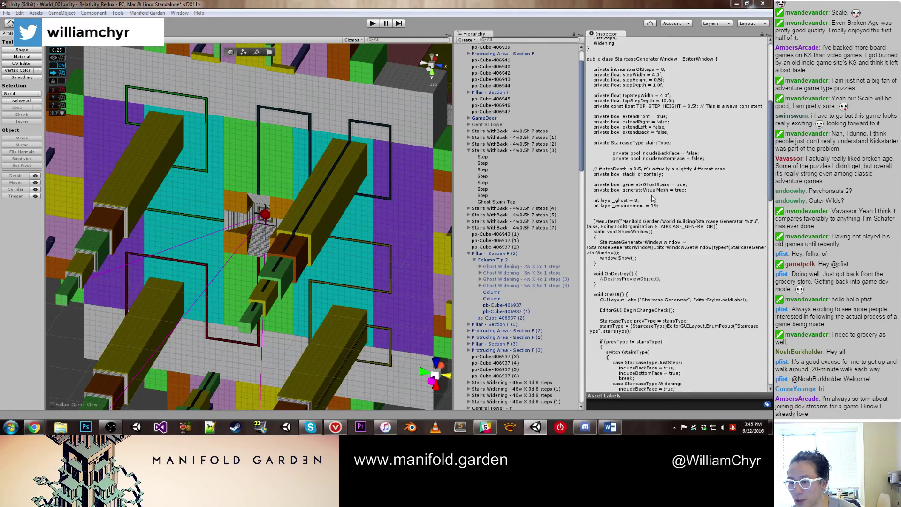
scroll(652, 197, up, 2)
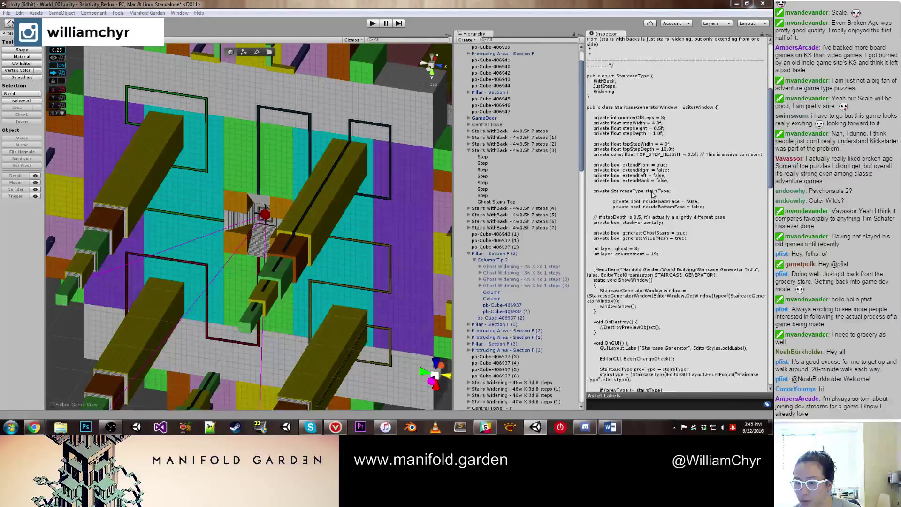
scroll(652, 194, up, 1)
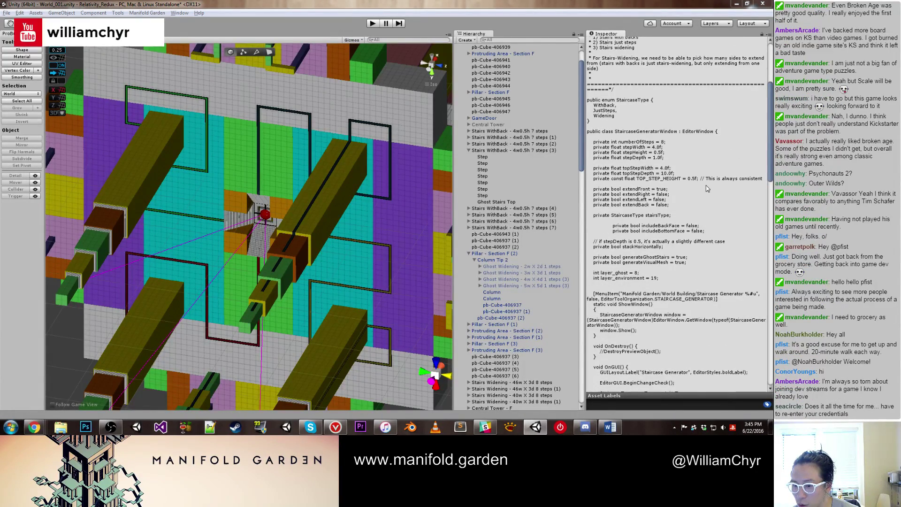
scroll(707, 189, down, 6)
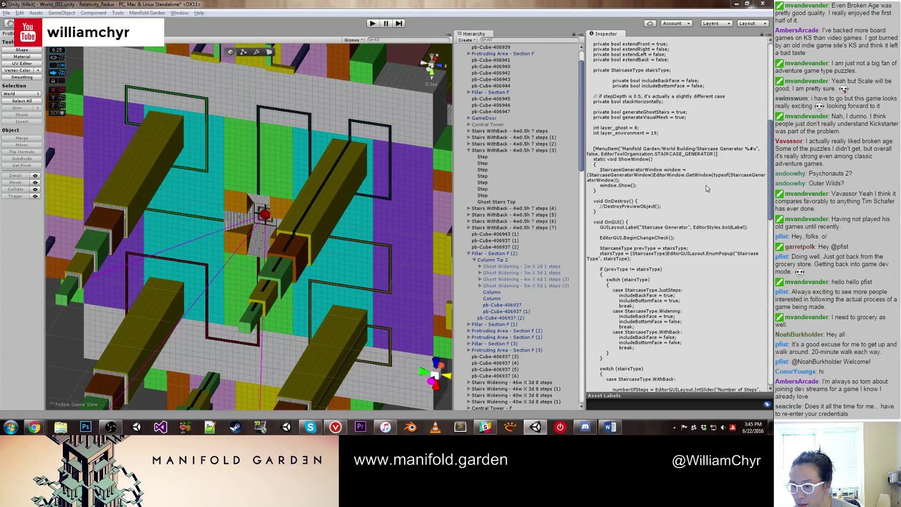
scroll(707, 188, down, 7)
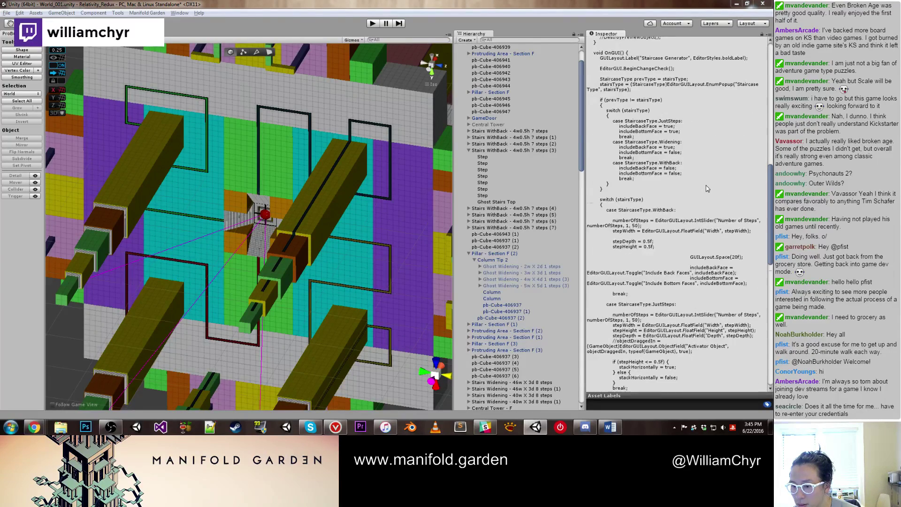
scroll(707, 189, down, 2)
scroll(707, 187, down, 1)
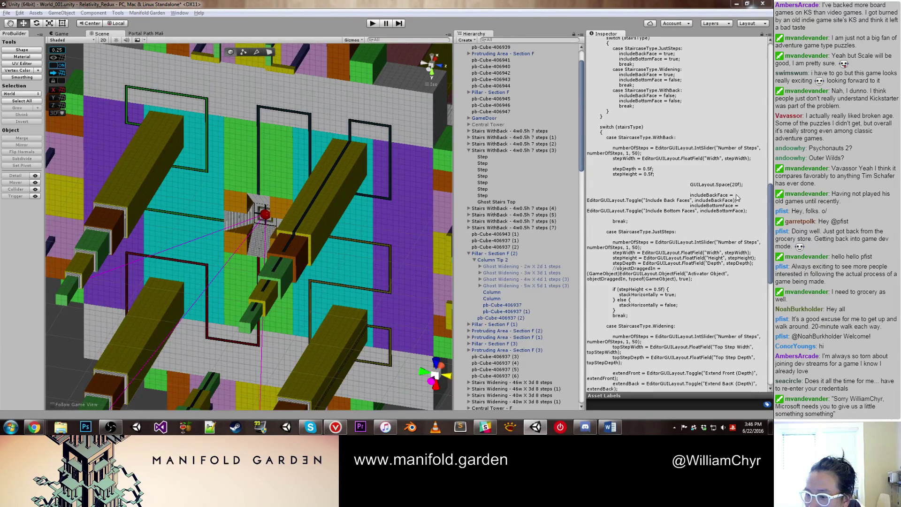
scroll(735, 198, up, 5)
scroll(736, 198, up, 5)
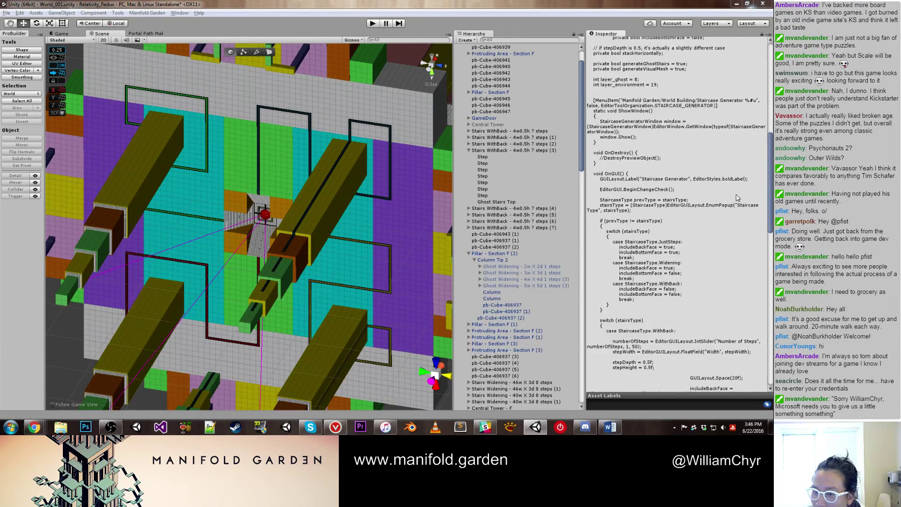
scroll(736, 198, up, 1)
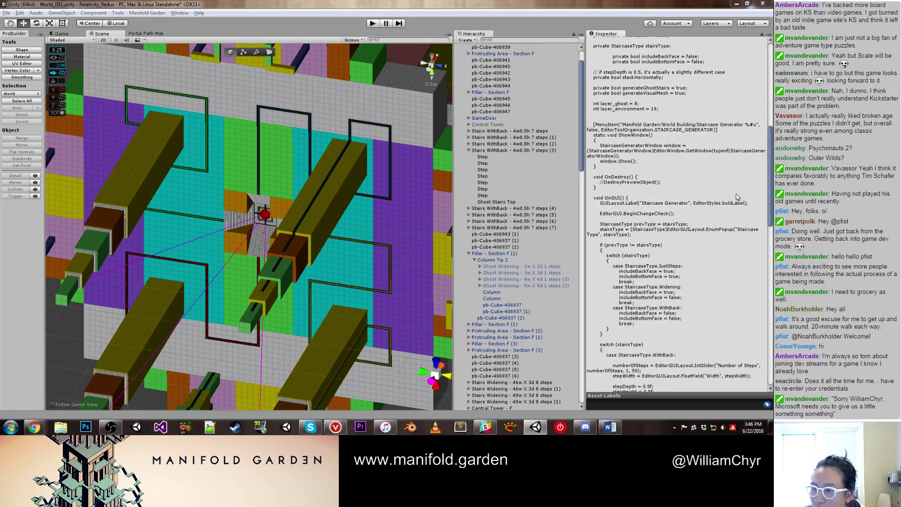
scroll(736, 197, up, 5)
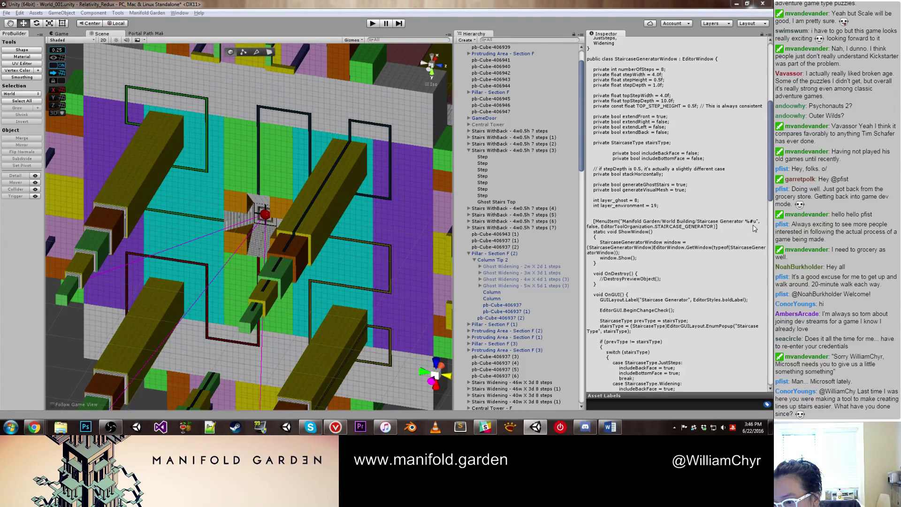
scroll(750, 225, down, 5)
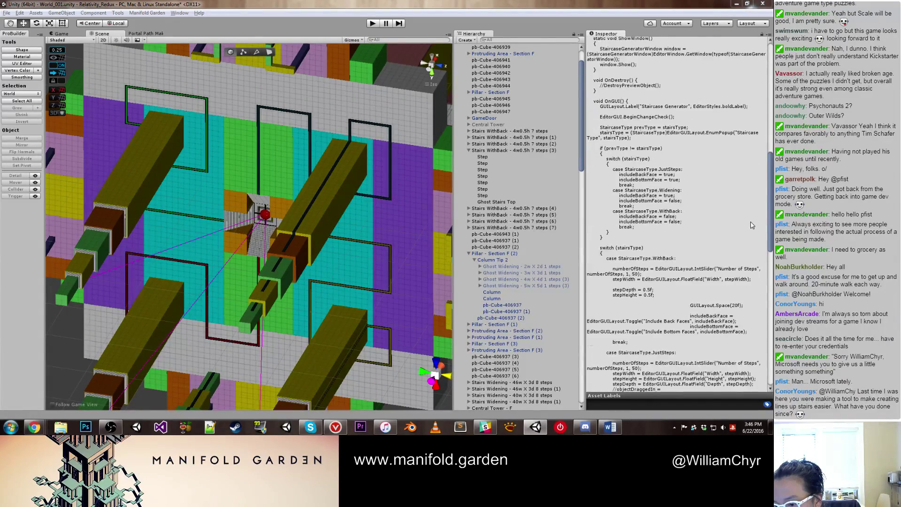
scroll(751, 225, down, 4)
scroll(751, 225, down, 5)
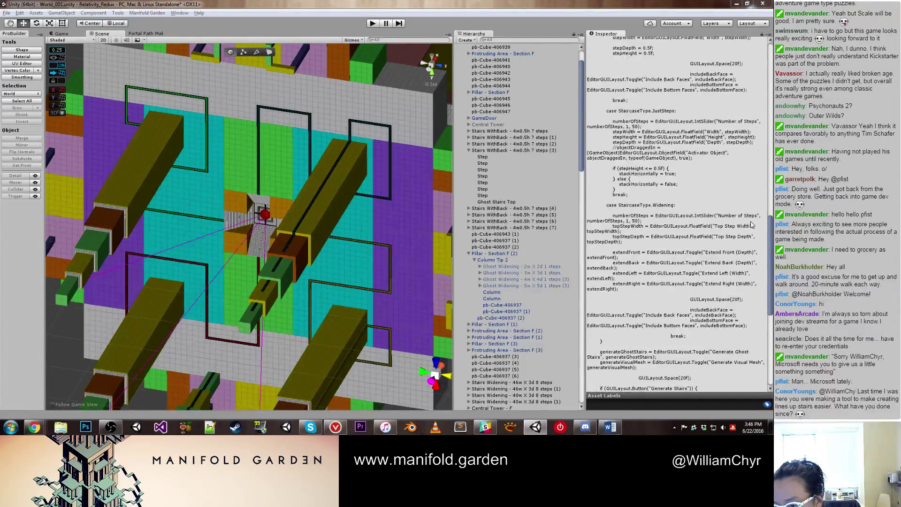
scroll(751, 225, down, 3)
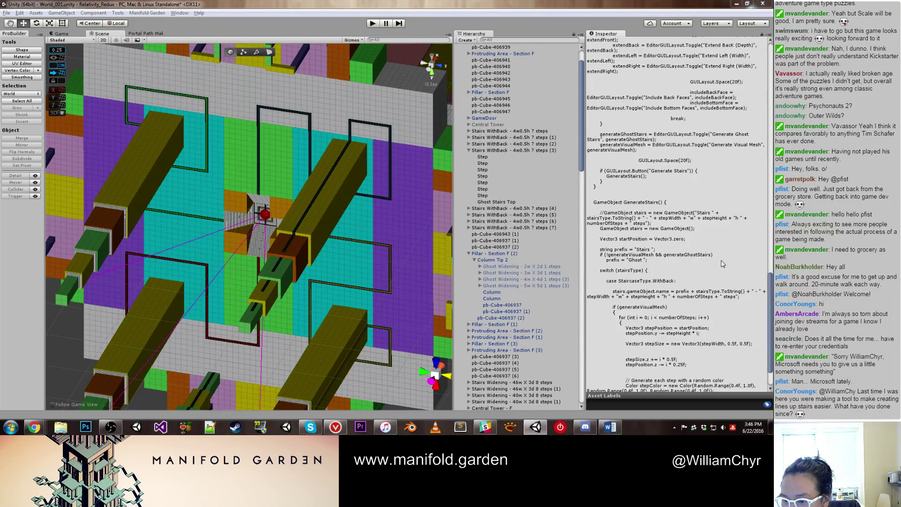
scroll(722, 264, down, 1)
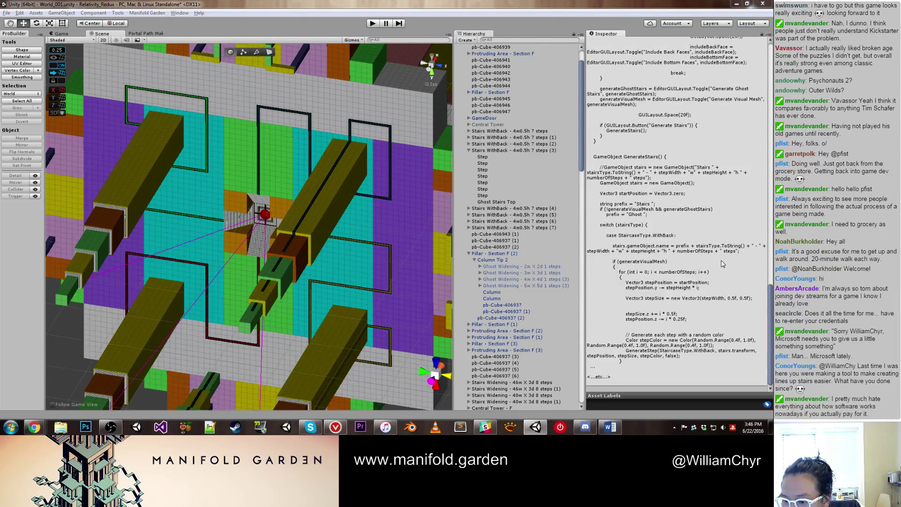
scroll(722, 264, up, 6)
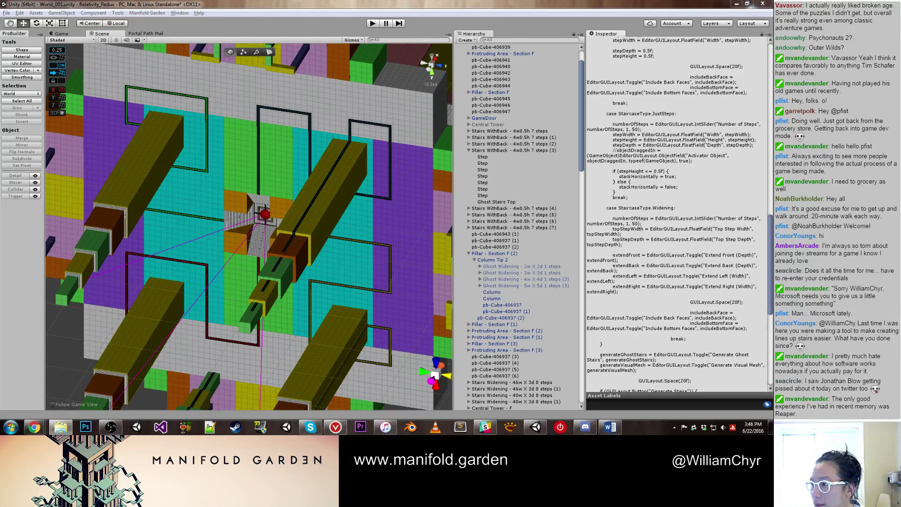
key(alt+Tab)
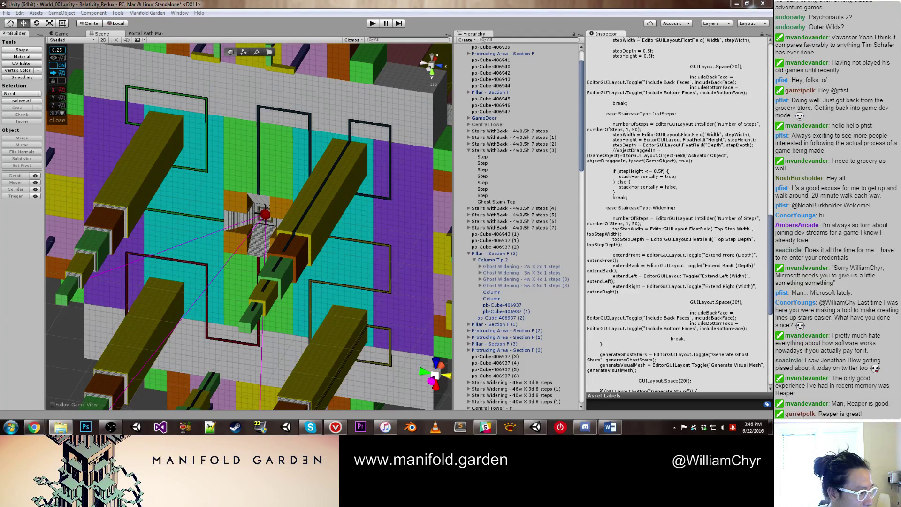
Step: Open StaircaseGeneratorWindow.cs from the Tools folder in Notepad++ via Explorer's context menu
click(60, 427)
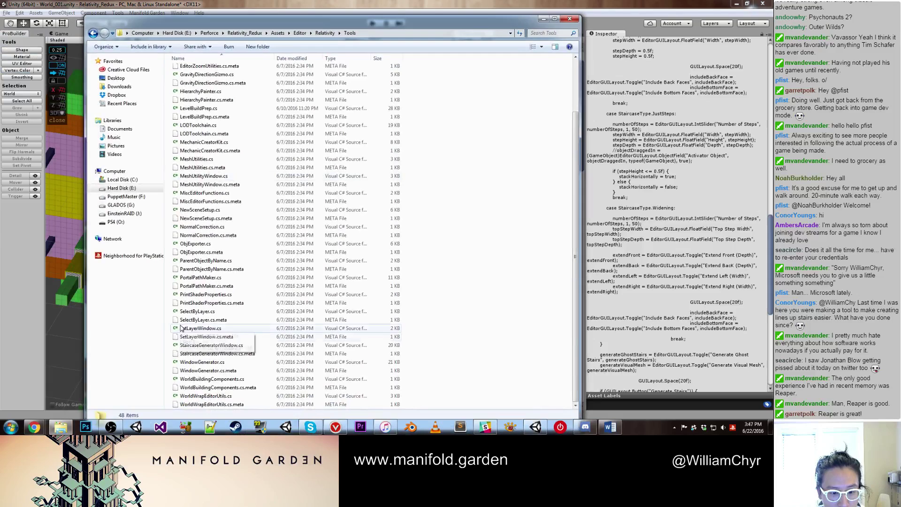
click(219, 345)
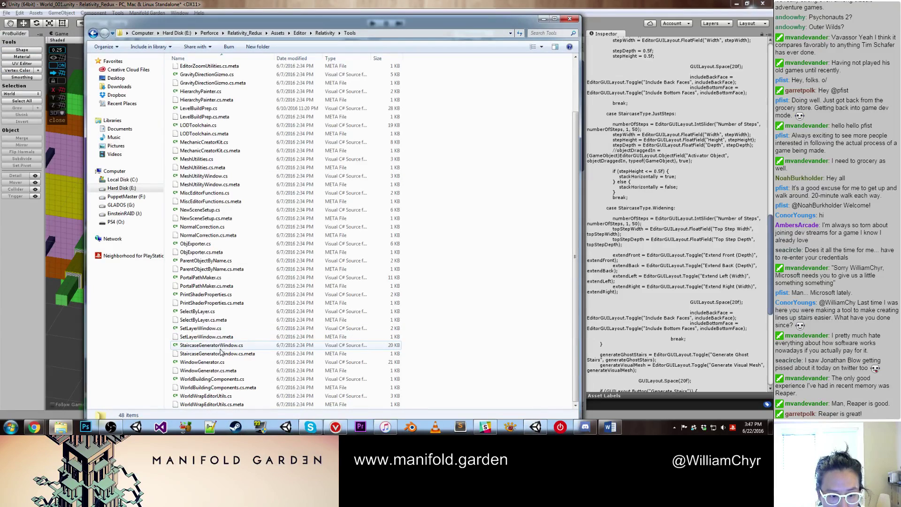
right_click(220, 346)
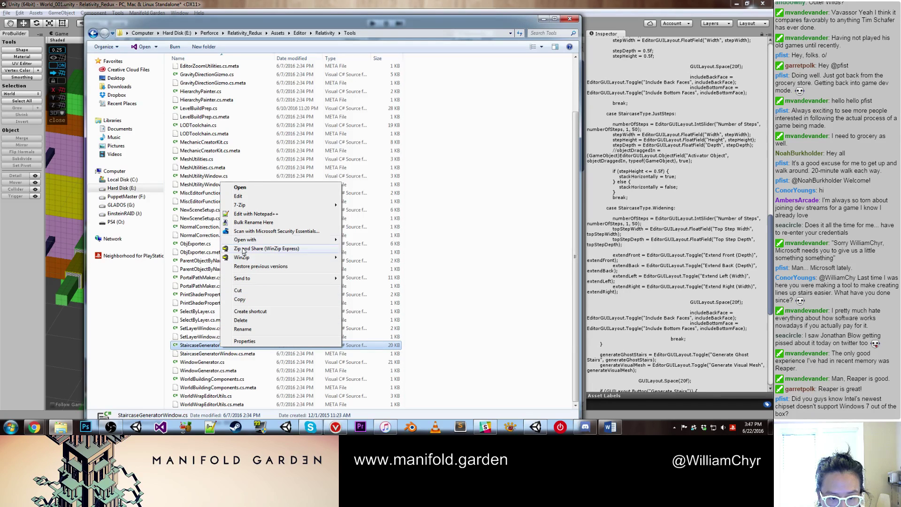
mouse_move(244, 242)
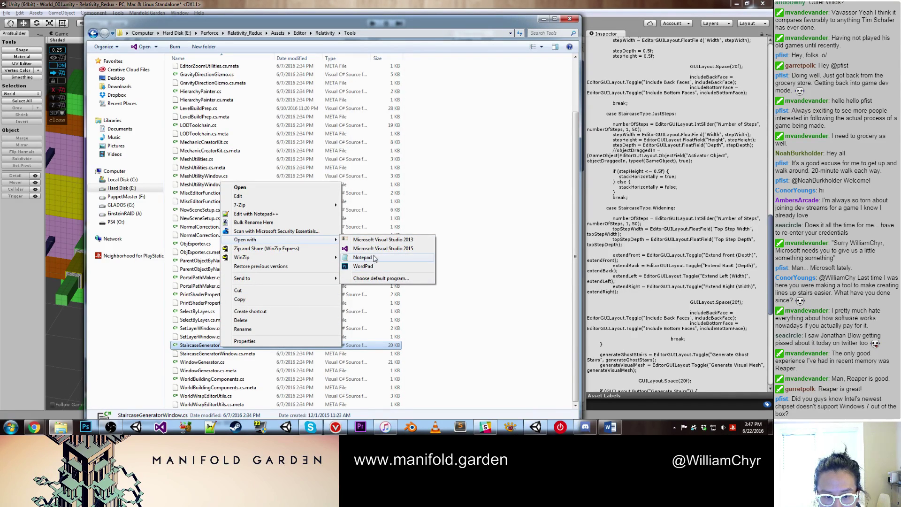
click(306, 213)
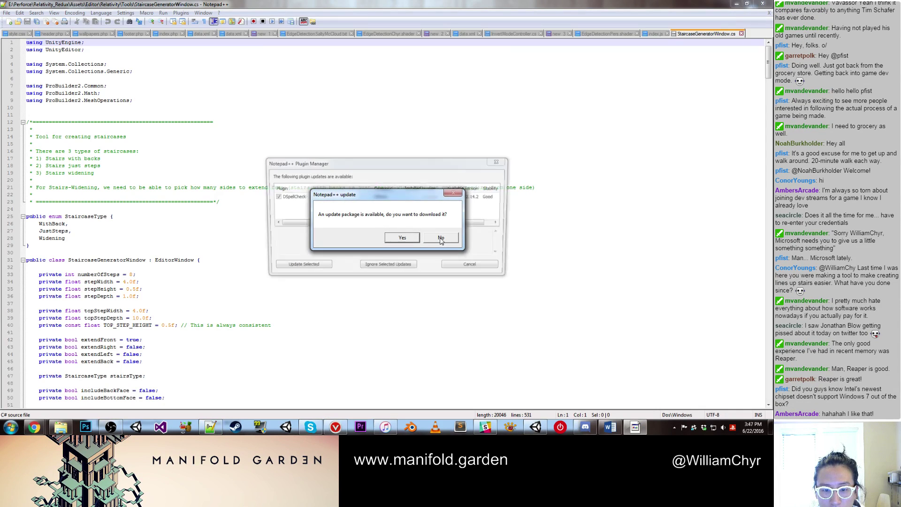
Step: Decline the plugin update, close Plugin Manager, and scroll through the script's code
click(440, 238)
click(500, 161)
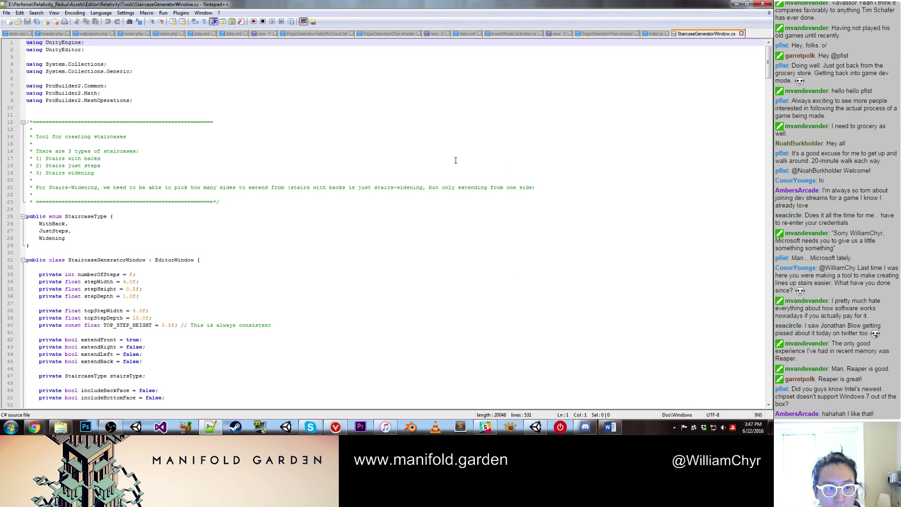
click(454, 160)
scroll(454, 160, down, 6)
scroll(454, 160, down, 9)
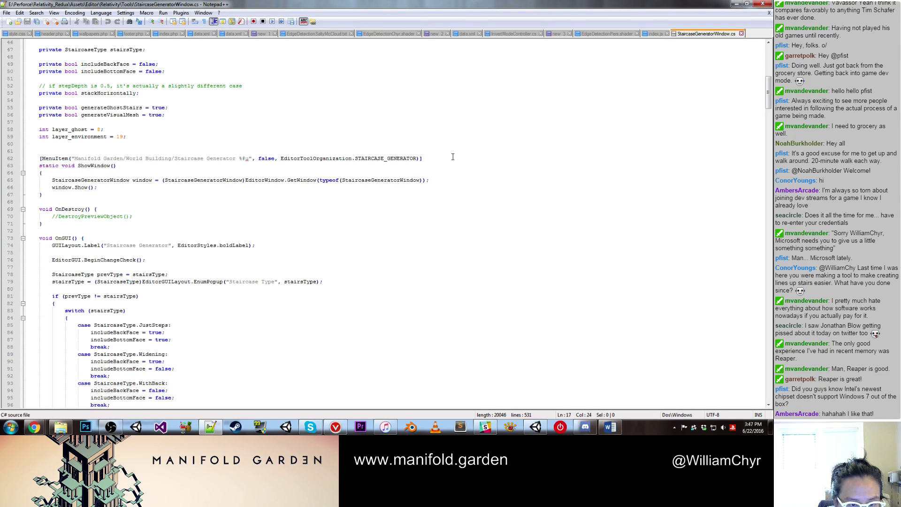
scroll(453, 157, down, 1)
scroll(453, 157, down, 5)
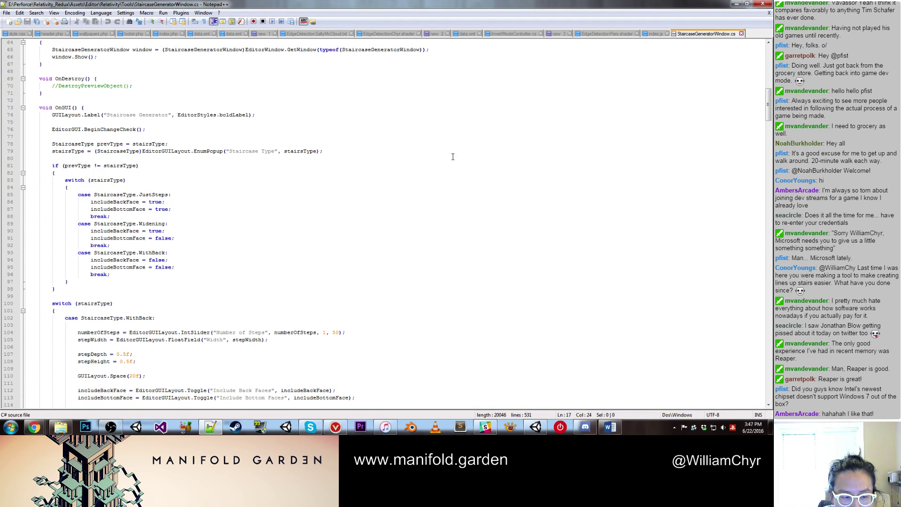
scroll(453, 157, down, 13)
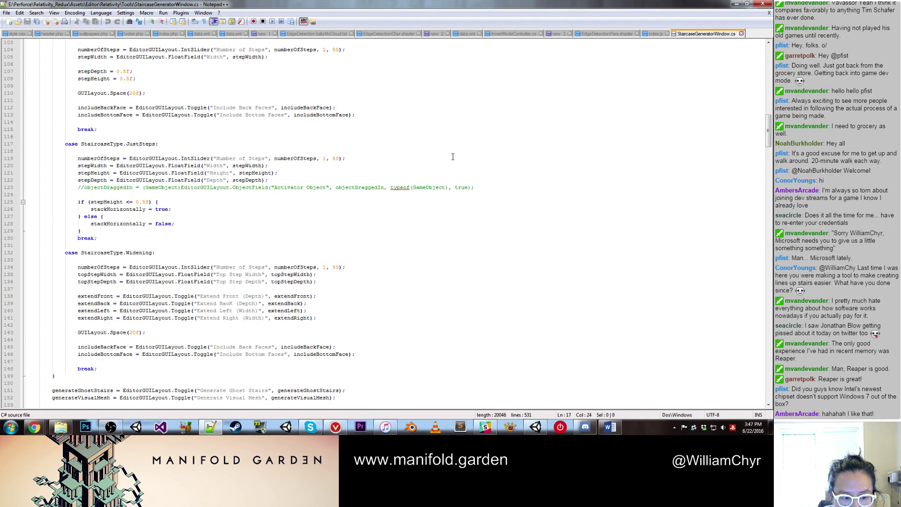
scroll(453, 157, down, 4)
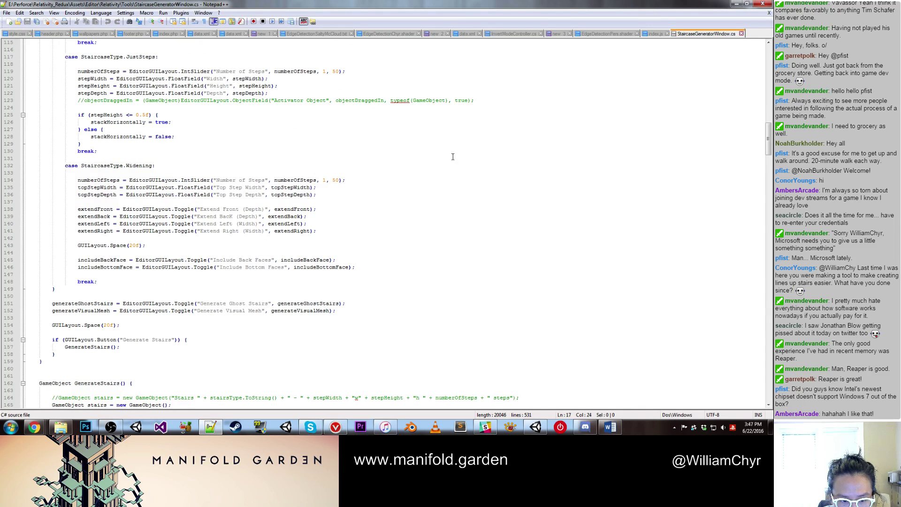
scroll(453, 156, down, 4)
scroll(452, 157, down, 4)
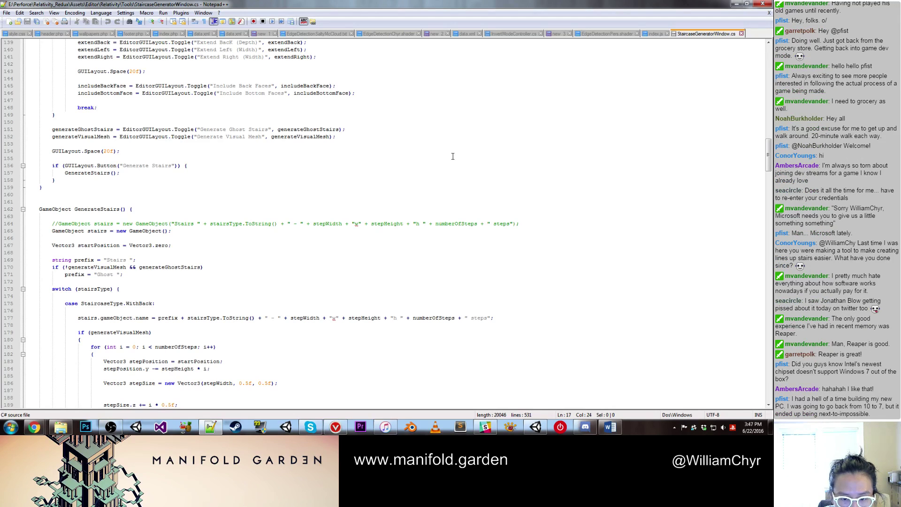
scroll(453, 156, down, 9)
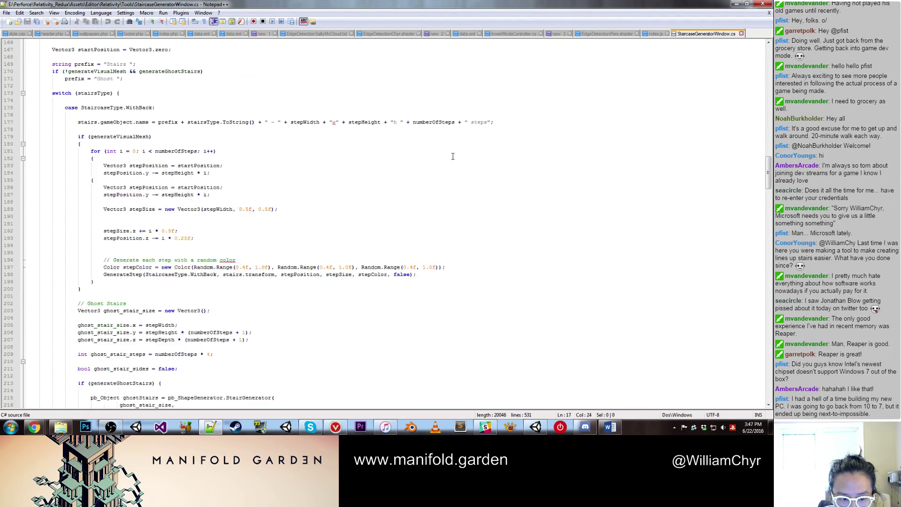
scroll(453, 156, down, 15)
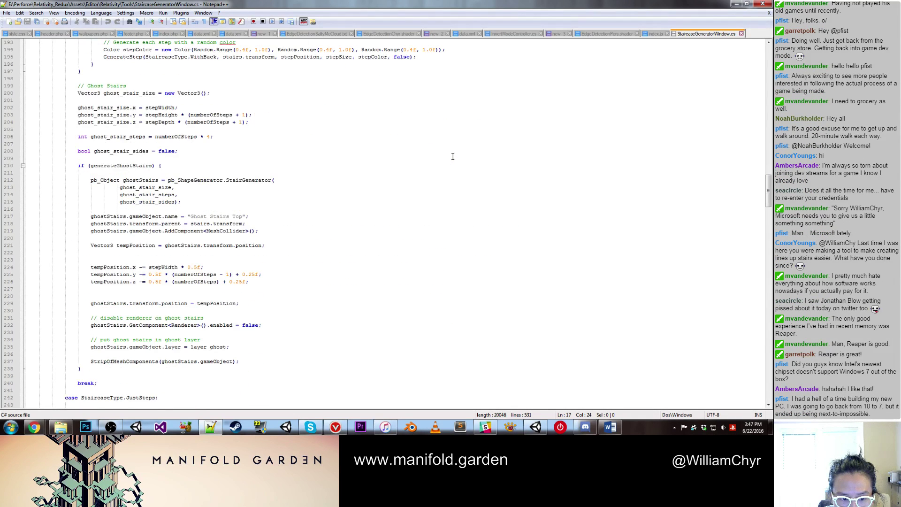
scroll(453, 157, down, 4)
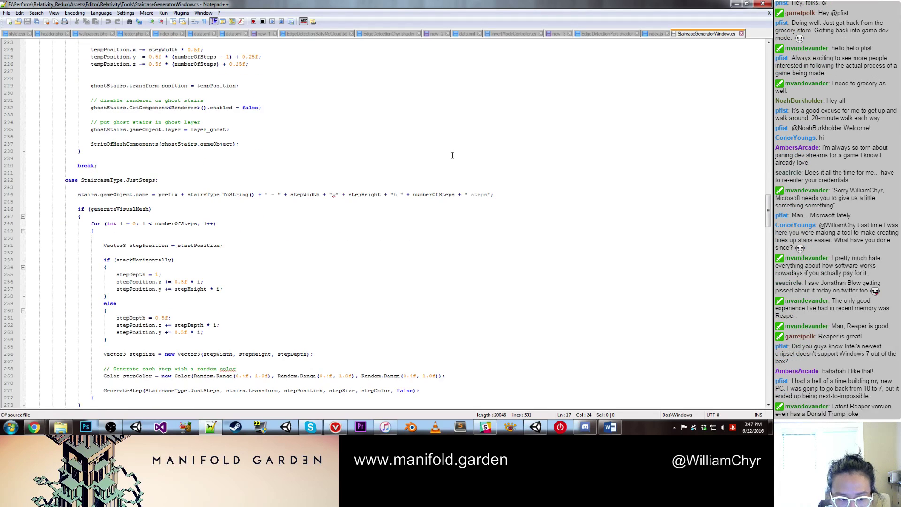
scroll(453, 157, up, 20)
Step: Search the script for 'Input', finding no matches, then scroll back to the top
key(ctrl+f)
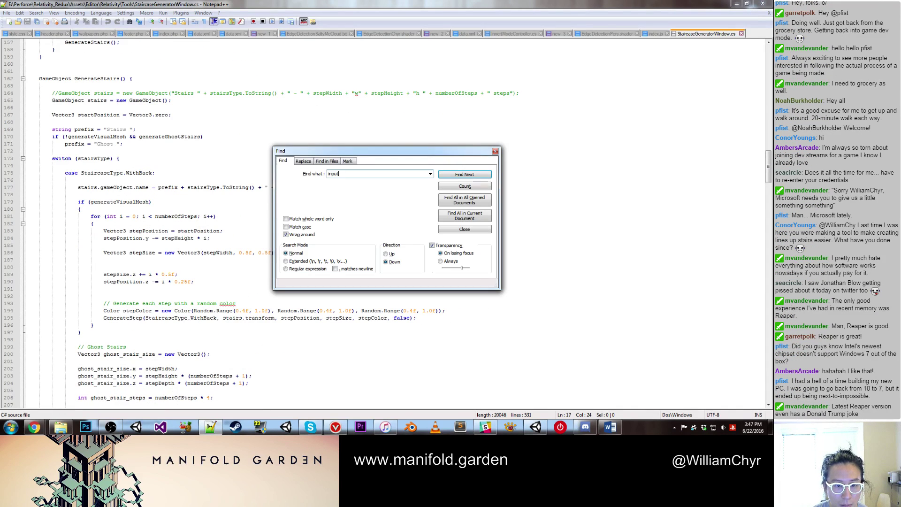
key(Return)
text(Input)
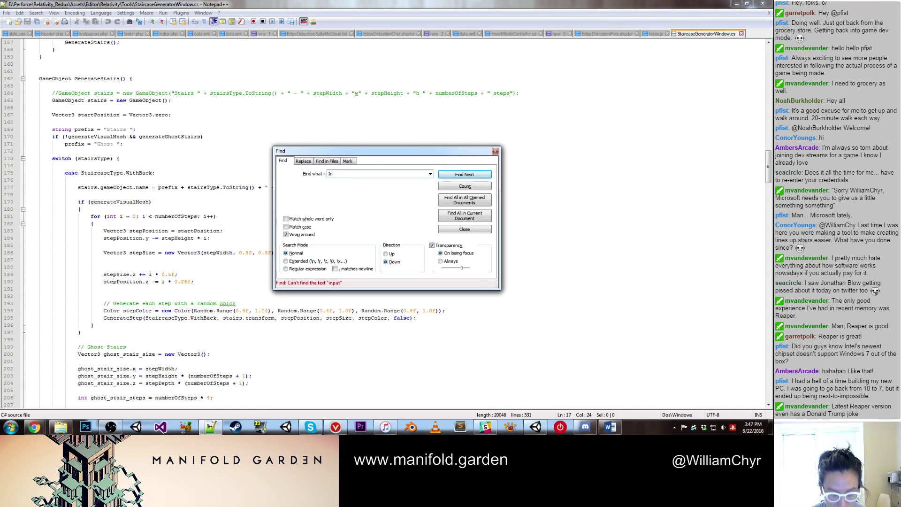
key(Return)
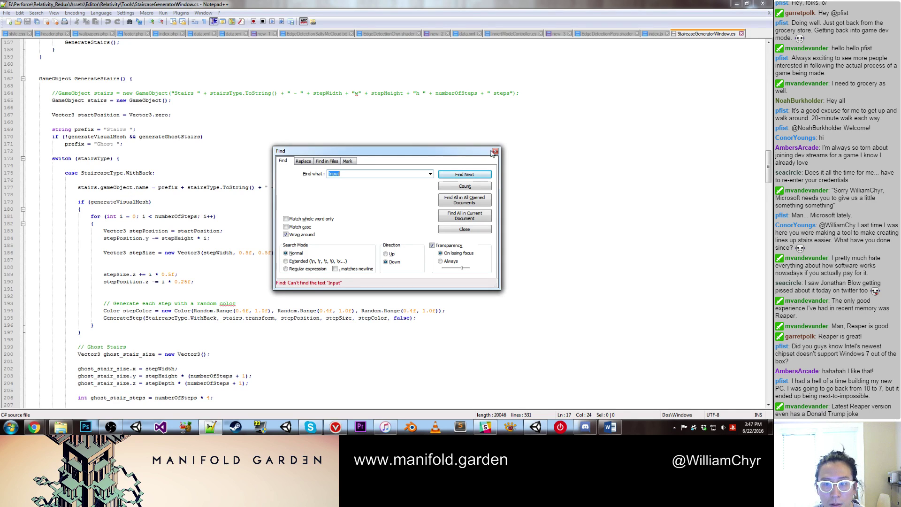
click(496, 152)
scroll(399, 124, up, 6)
scroll(399, 124, up, 2)
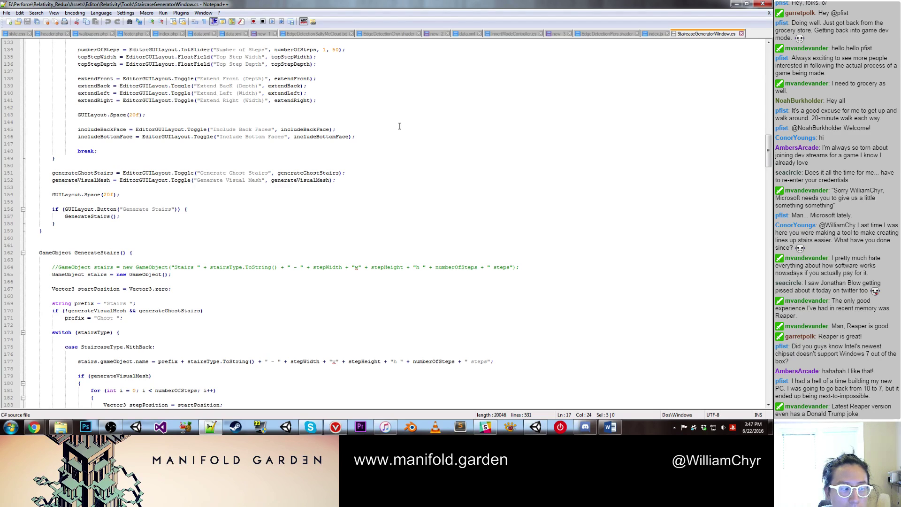
scroll(399, 126, up, 7)
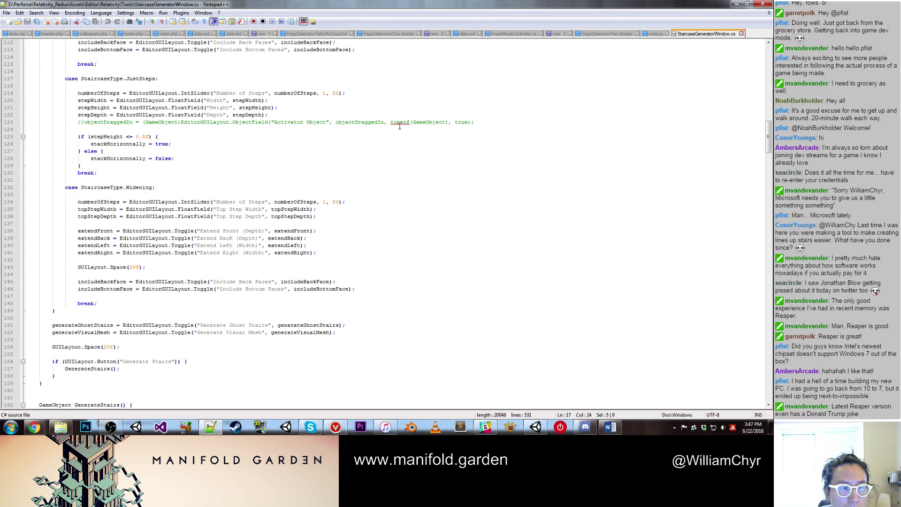
scroll(400, 126, up, 5)
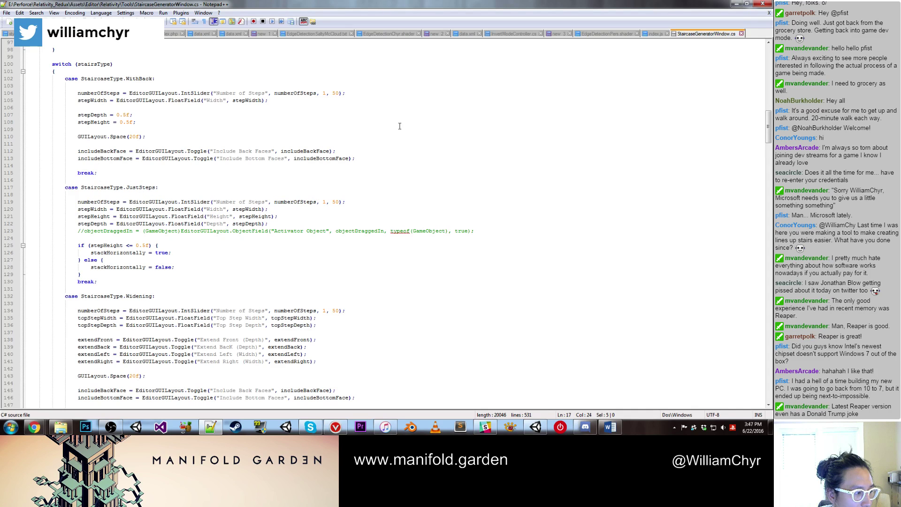
scroll(399, 126, up, 1)
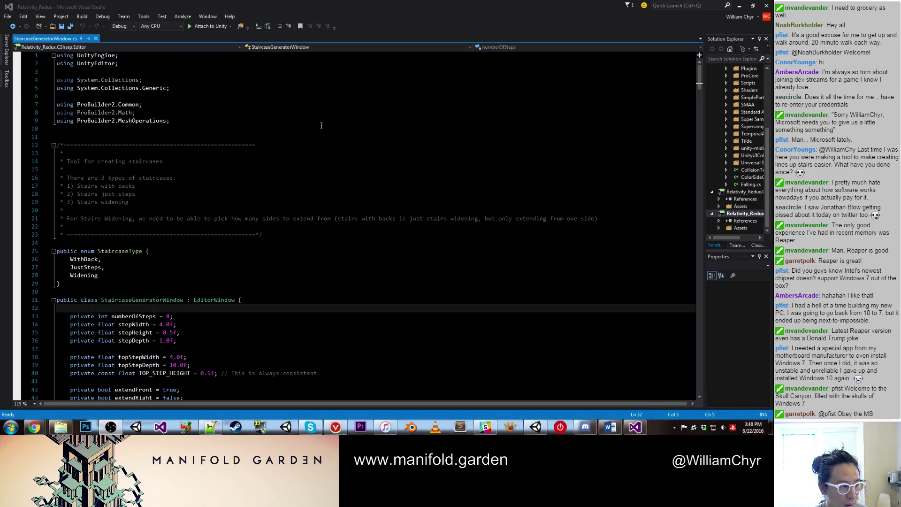
click(333, 106)
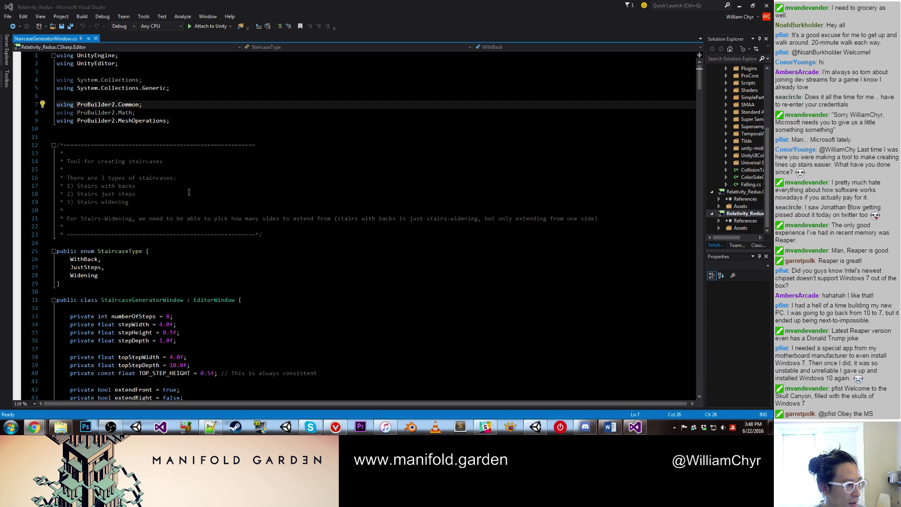
click(273, 194)
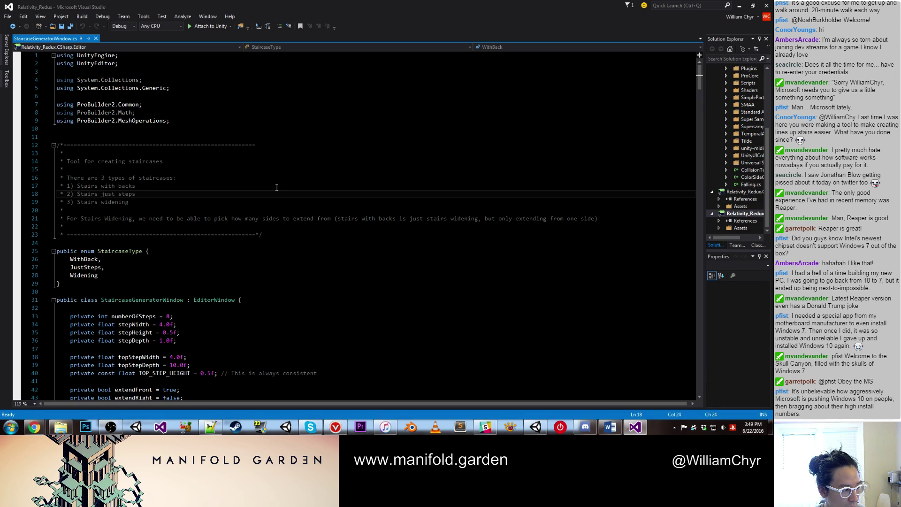
scroll(277, 187, down, 13)
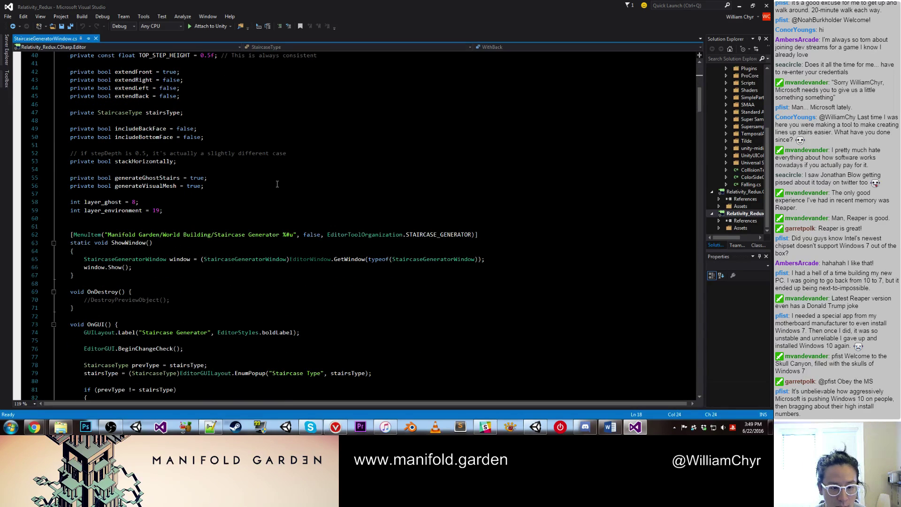
scroll(276, 184, down, 15)
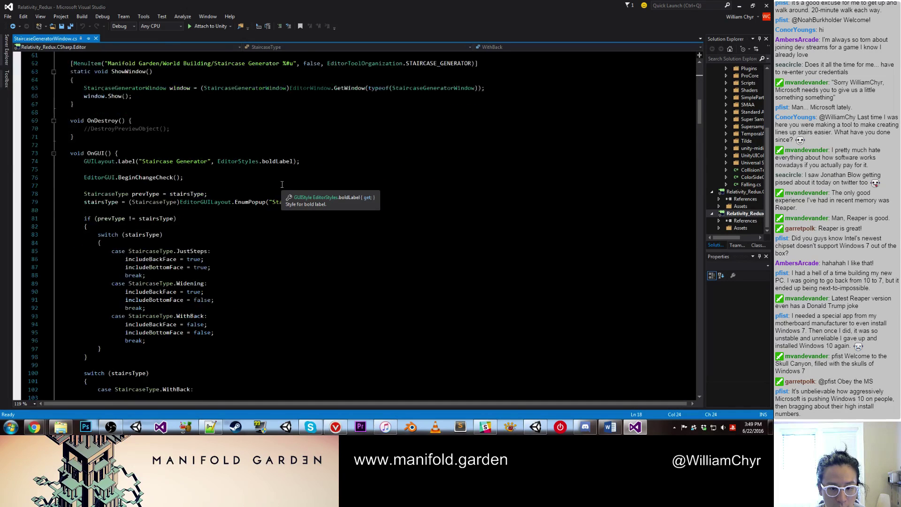
scroll(281, 186, down, 1)
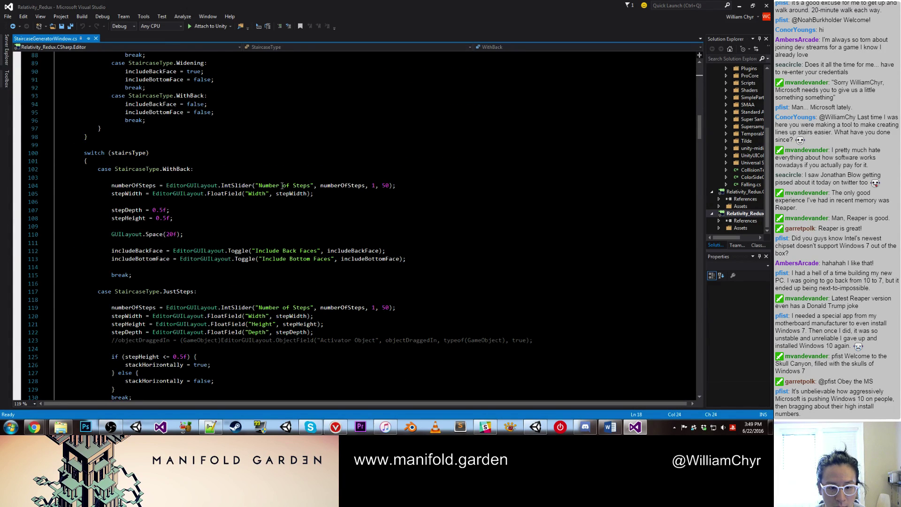
scroll(282, 186, down, 8)
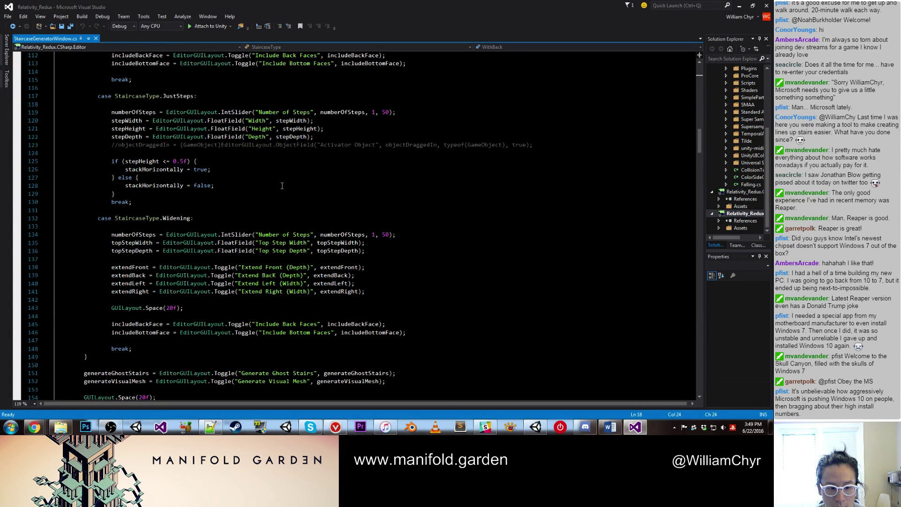
scroll(282, 186, down, 6)
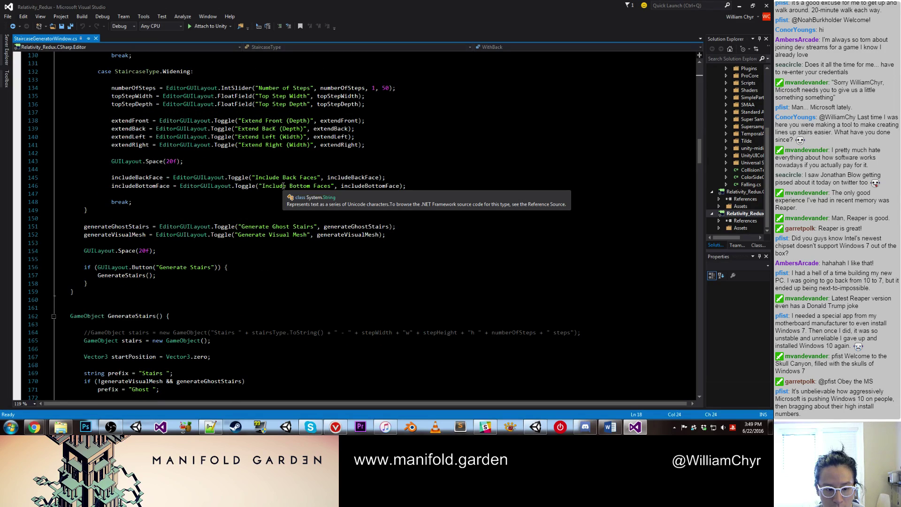
scroll(284, 186, down, 20)
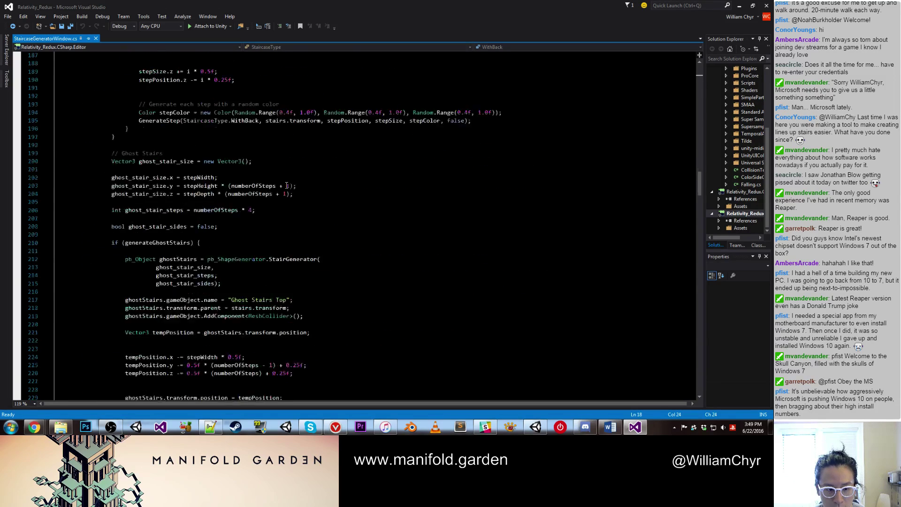
scroll(287, 185, down, 20)
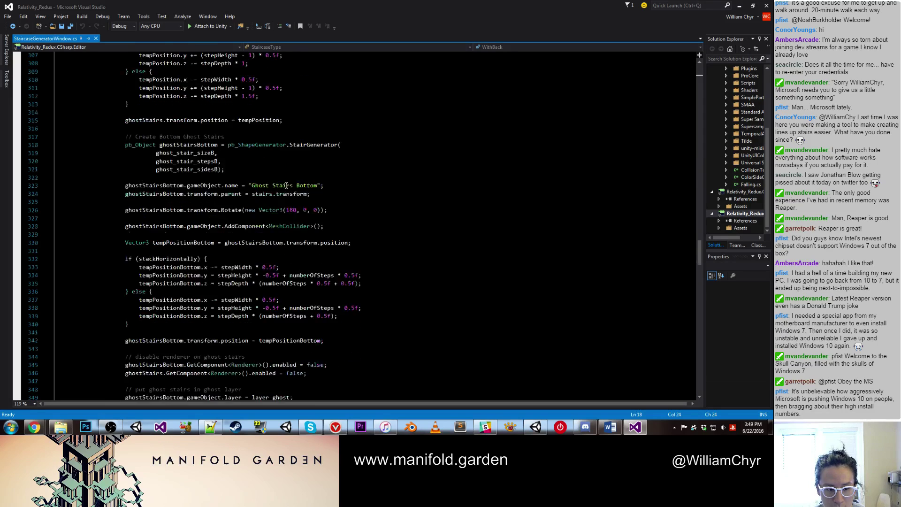
scroll(286, 185, down, 20)
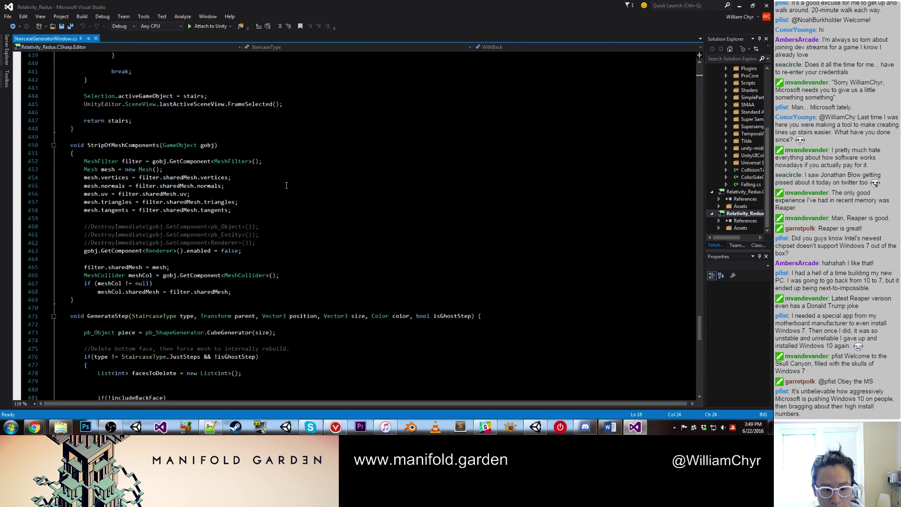
scroll(287, 185, down, 20)
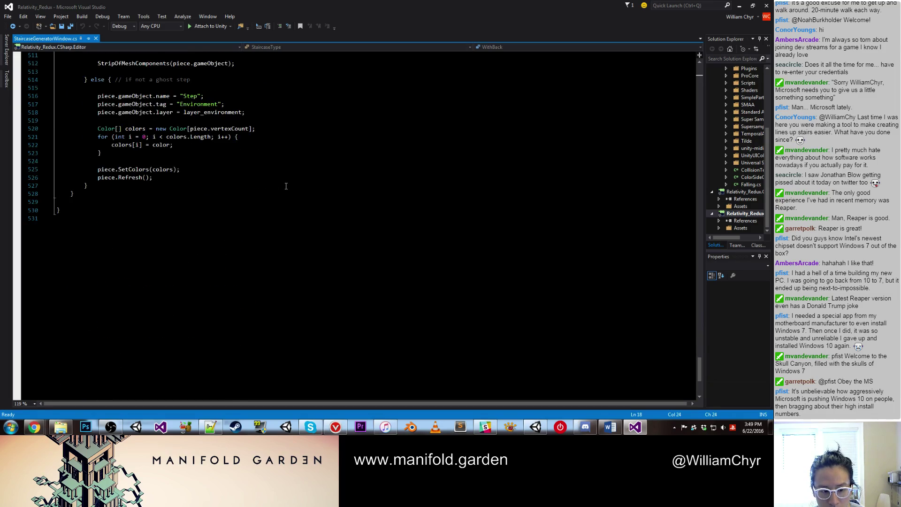
scroll(285, 191, up, 17)
scroll(285, 192, up, 11)
scroll(285, 192, up, 20)
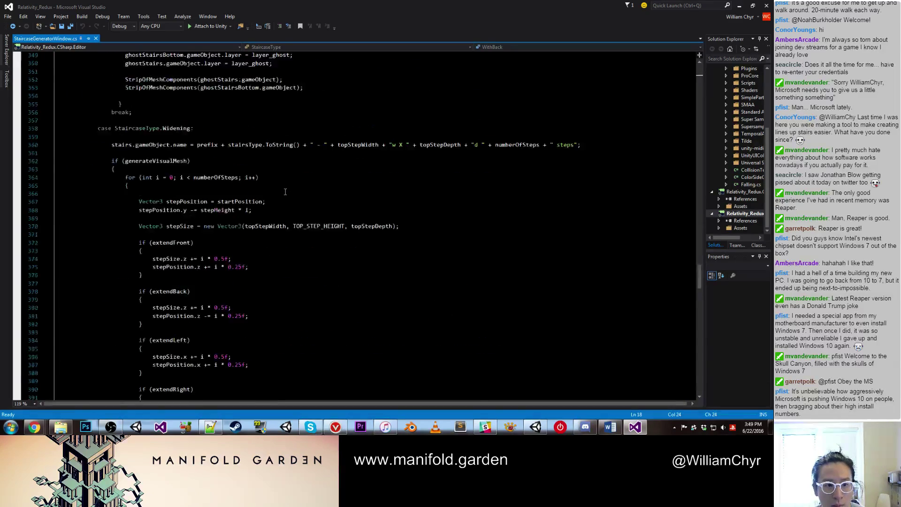
scroll(285, 191, up, 4)
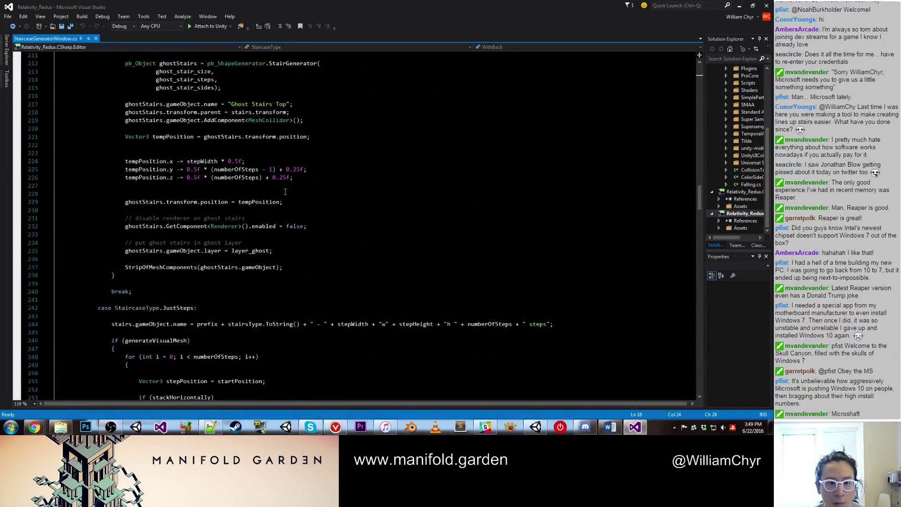
scroll(285, 192, up, 20)
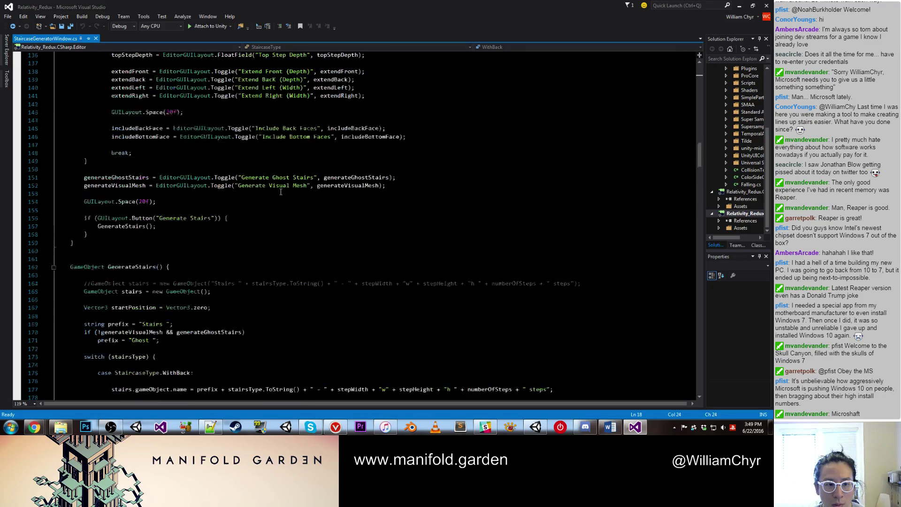
Step: Search the staircase script for 'keycode', briefly checking Unity before returning
key(ctrl+f)
text(upd)
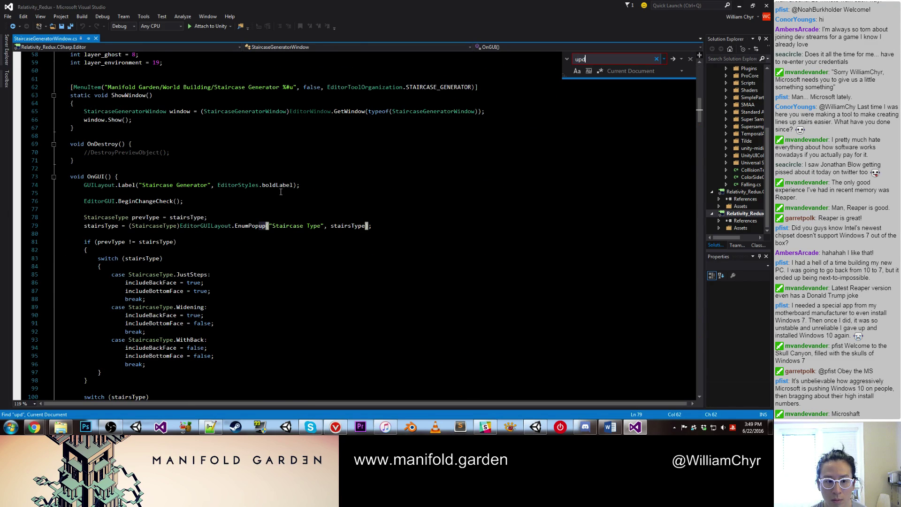
key(BackSpace)
key(BackSpace)
key(BackSpace)
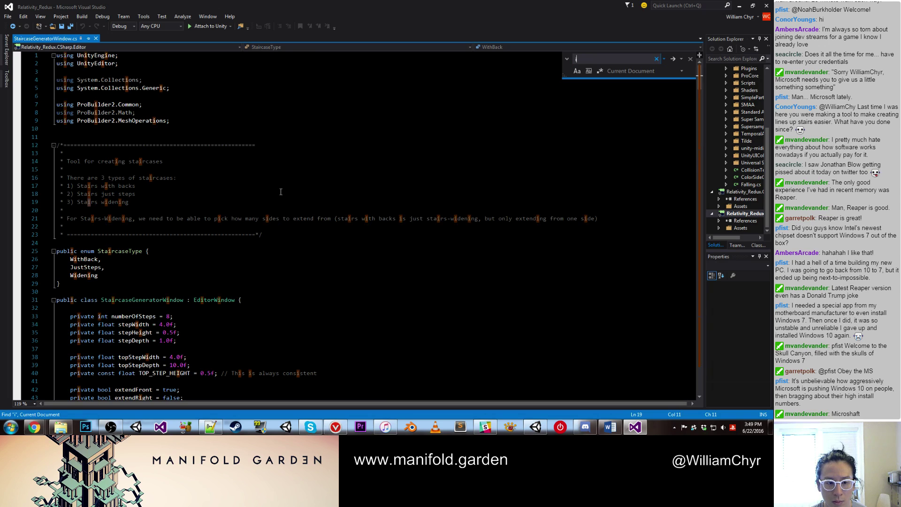
text(P)
key(BackSpace)
text(keycode)
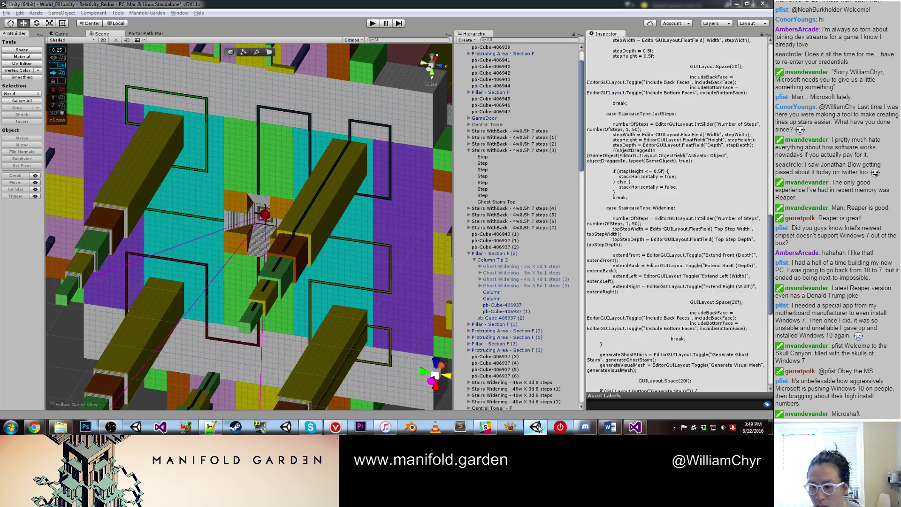
click(535, 427)
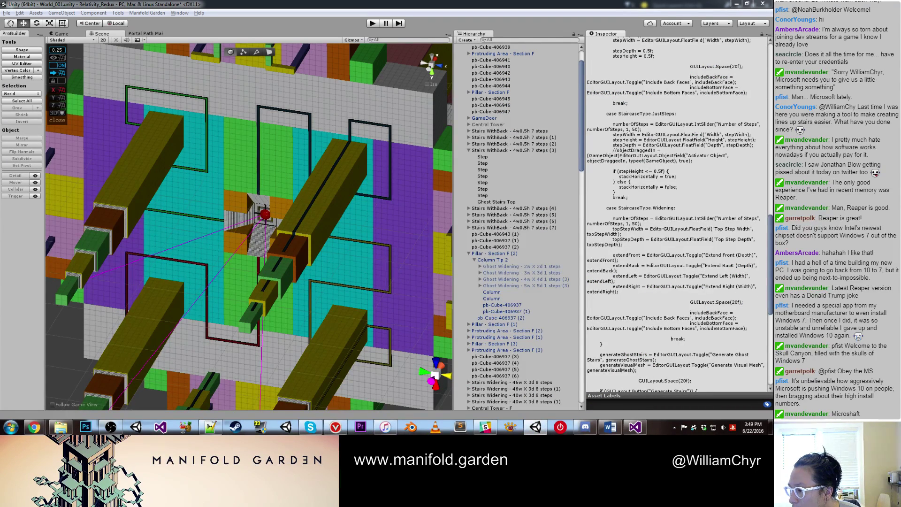
key(alt+Tab)
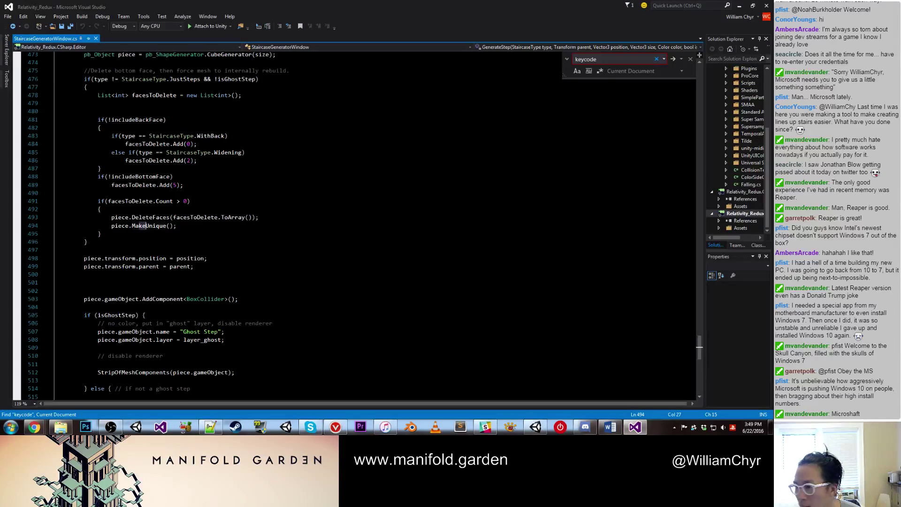
Step: Scroll up to the GenerateStairs method and collapse it into one line
click(427, 188)
scroll(429, 189, up, 10)
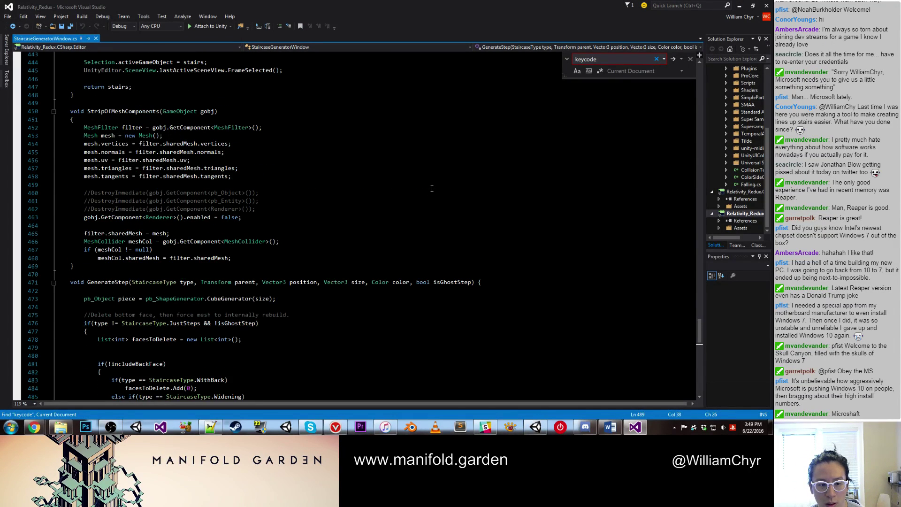
scroll(432, 188, up, 2)
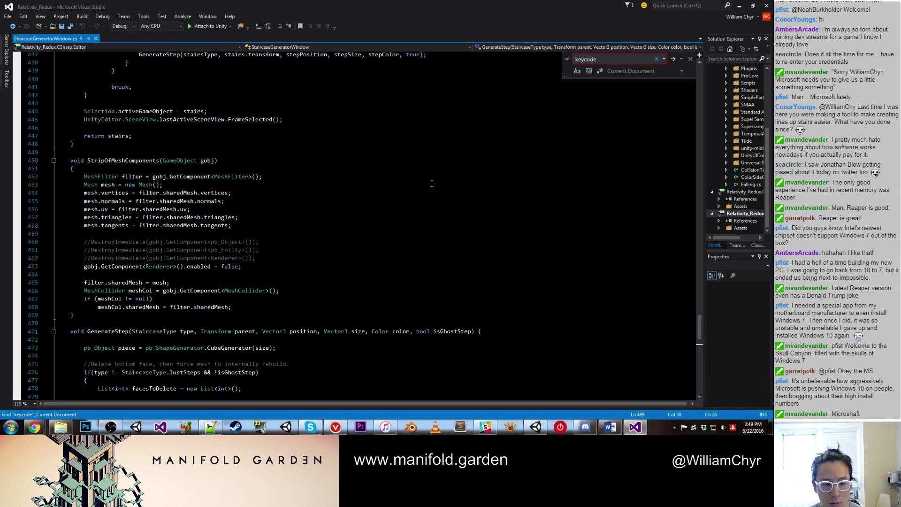
scroll(432, 183, up, 6)
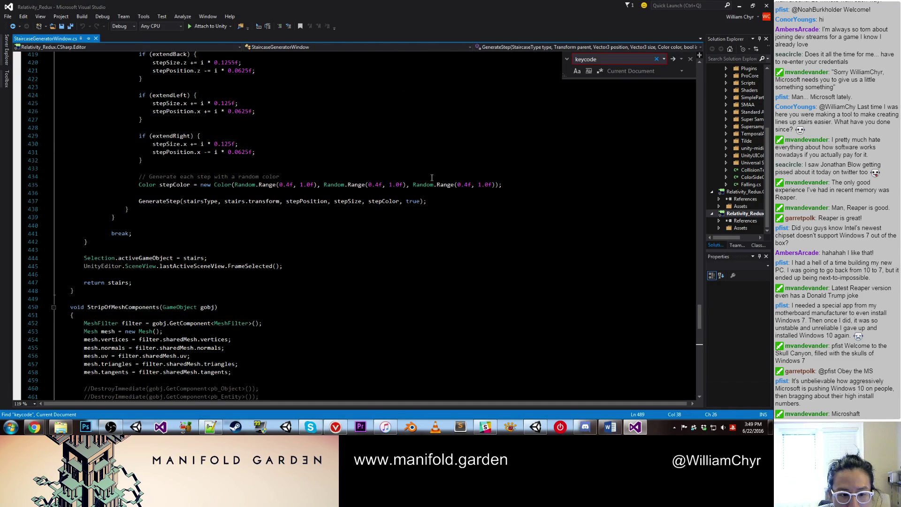
scroll(432, 177, up, 15)
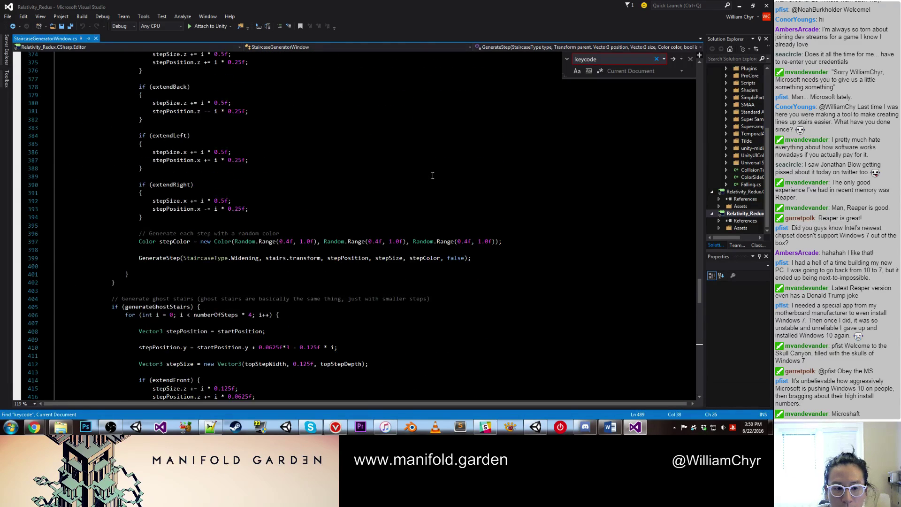
scroll(433, 175, up, 6)
scroll(433, 175, up, 20)
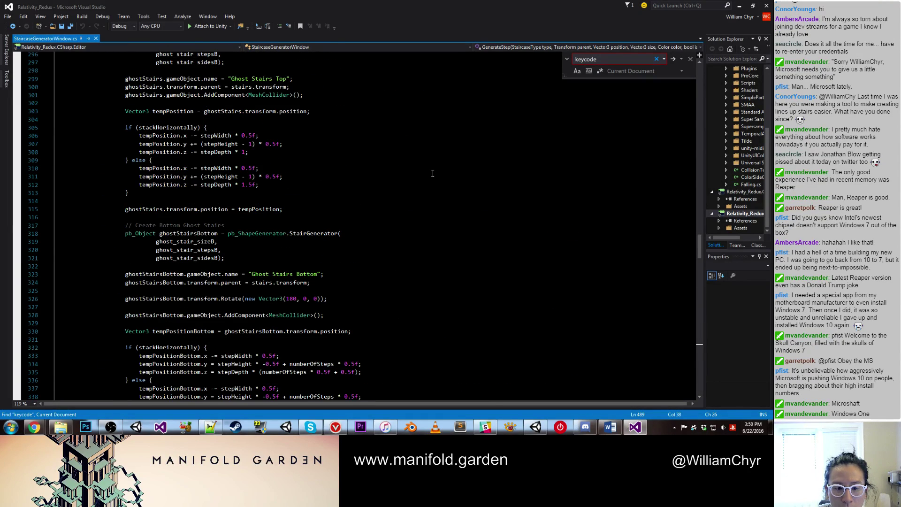
scroll(433, 173, up, 20)
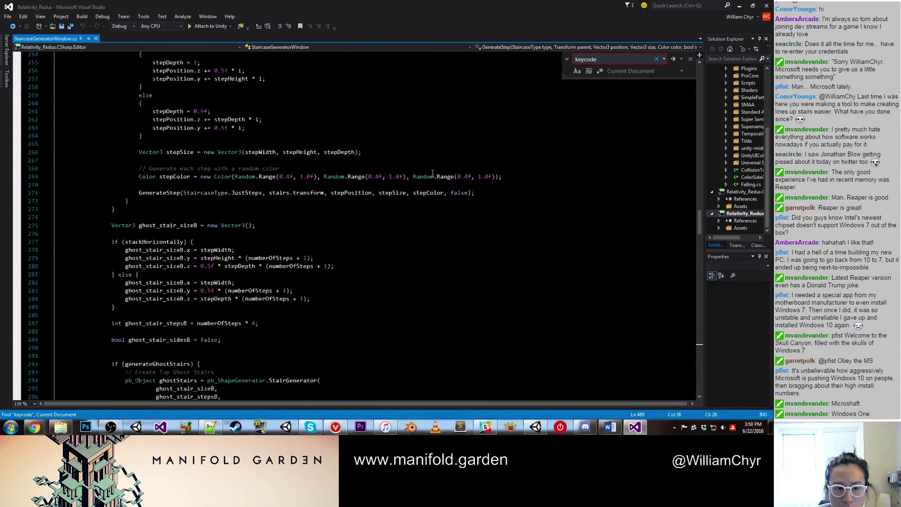
scroll(433, 174, up, 3)
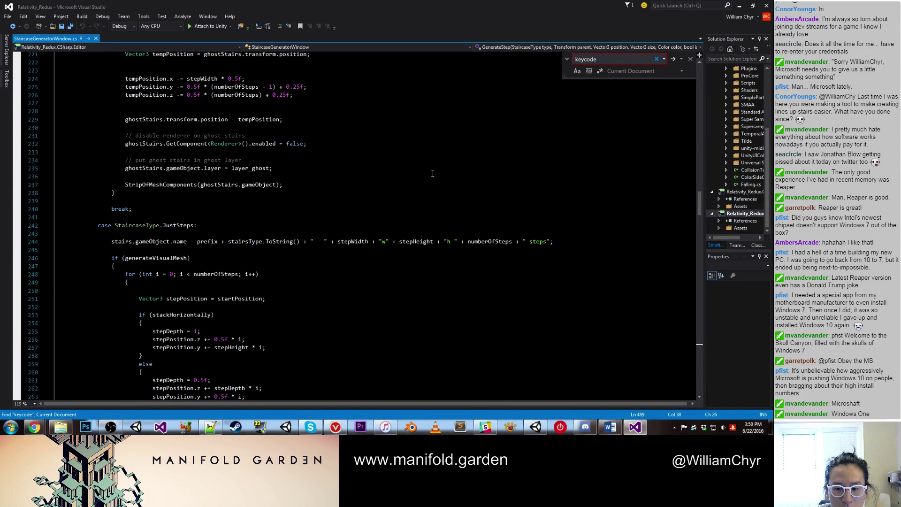
scroll(432, 173, up, 19)
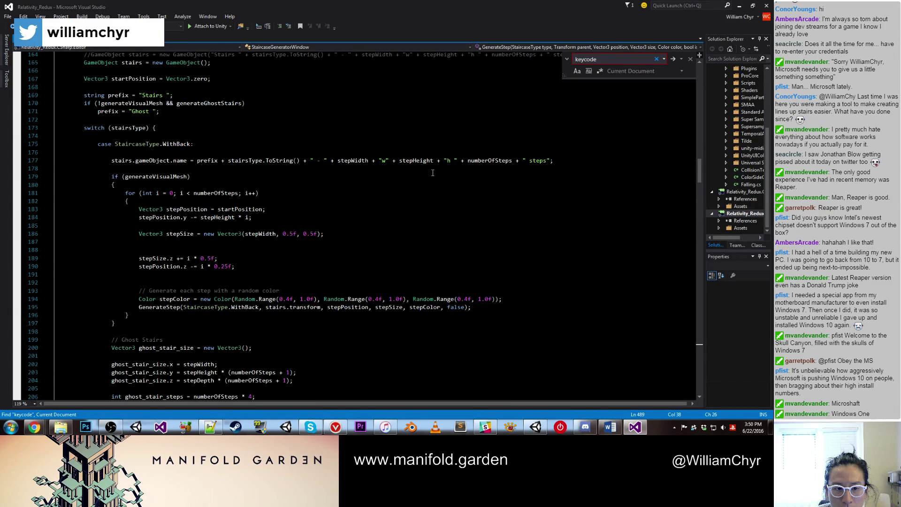
scroll(433, 173, up, 3)
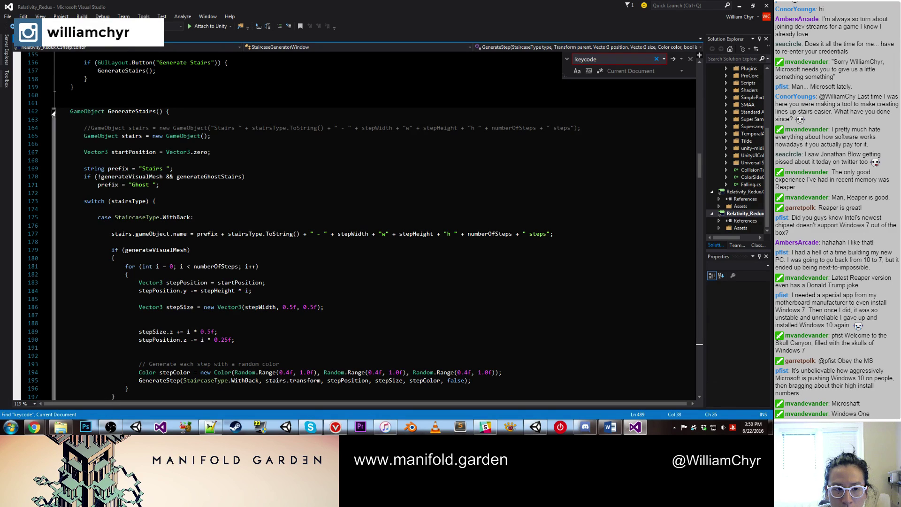
click(53, 112)
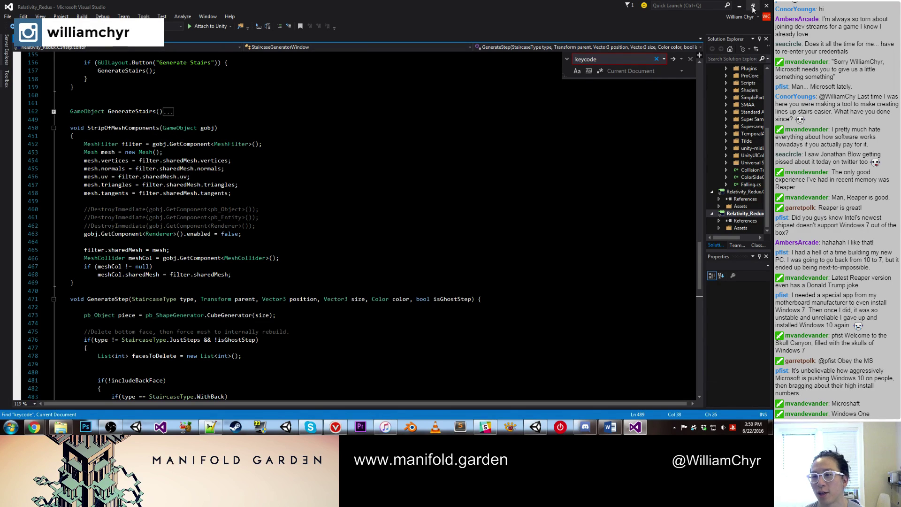
Step: Close Visual Studio and select the LineDrawerBrushEditorWindow script in Unity's Project panel
click(766, 6)
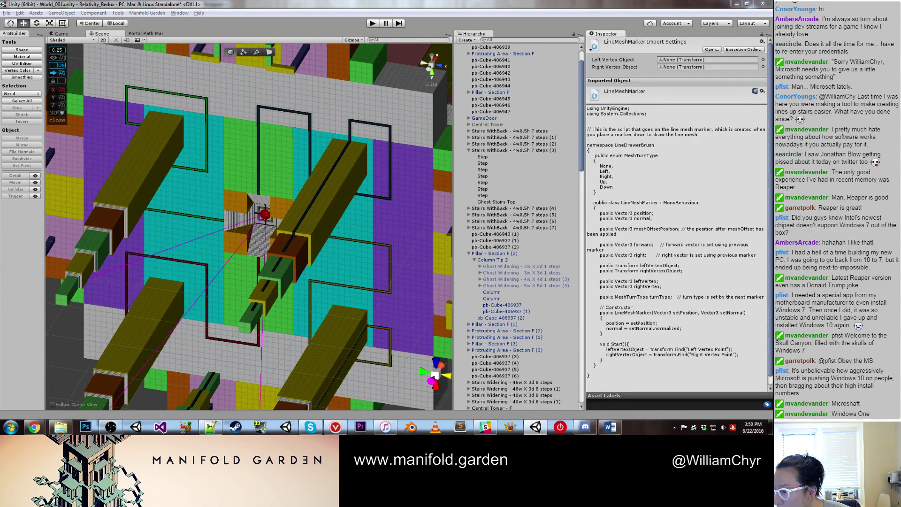
key(Up)
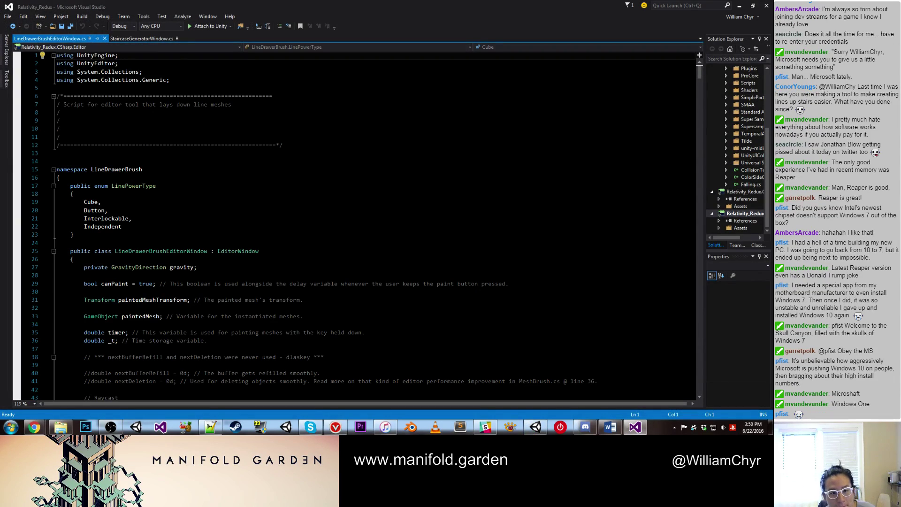
Step: Scroll through LineDrawerBrushEditorWindow.cs starting from the LinePowerType enum
click(411, 202)
scroll(409, 188, down, 1)
scroll(409, 188, down, 15)
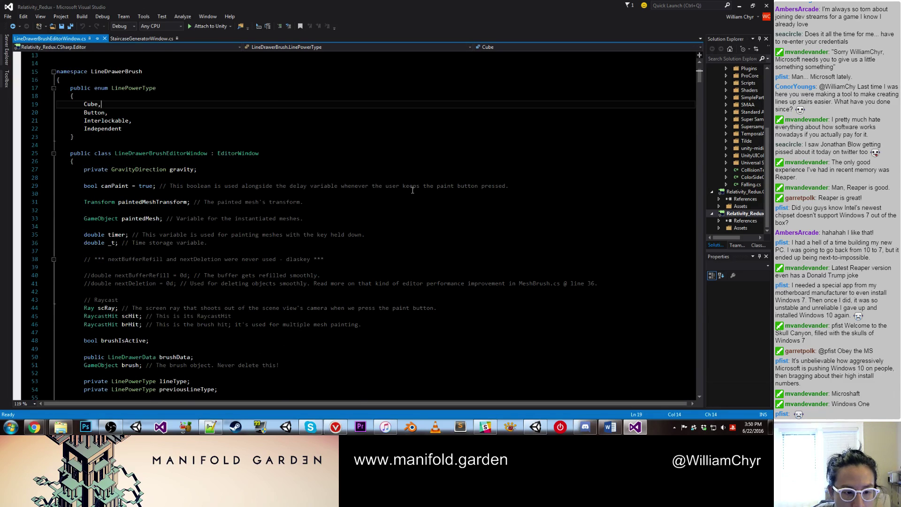
scroll(413, 191, down, 12)
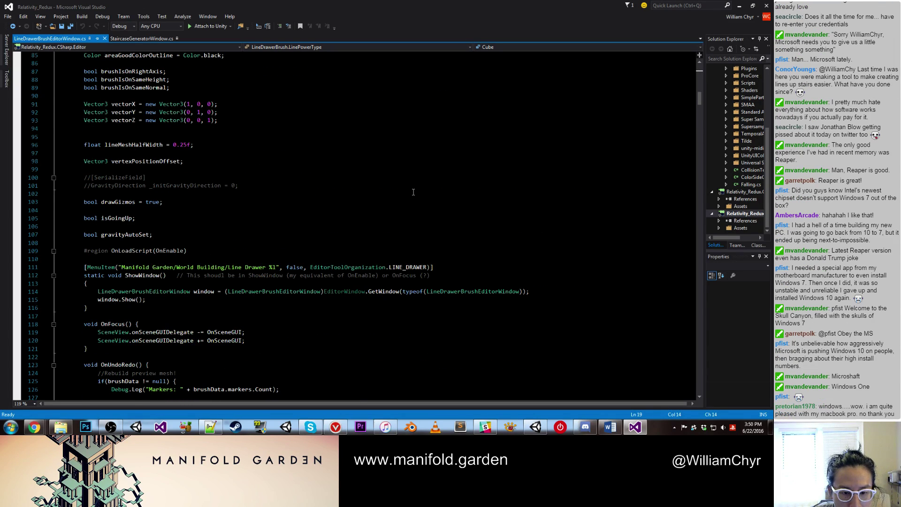
scroll(413, 192, down, 1)
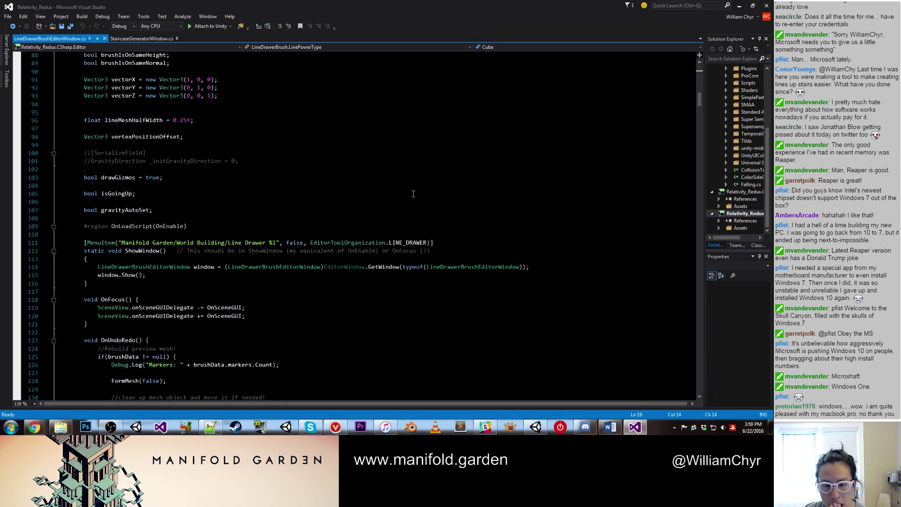
scroll(413, 194, down, 1)
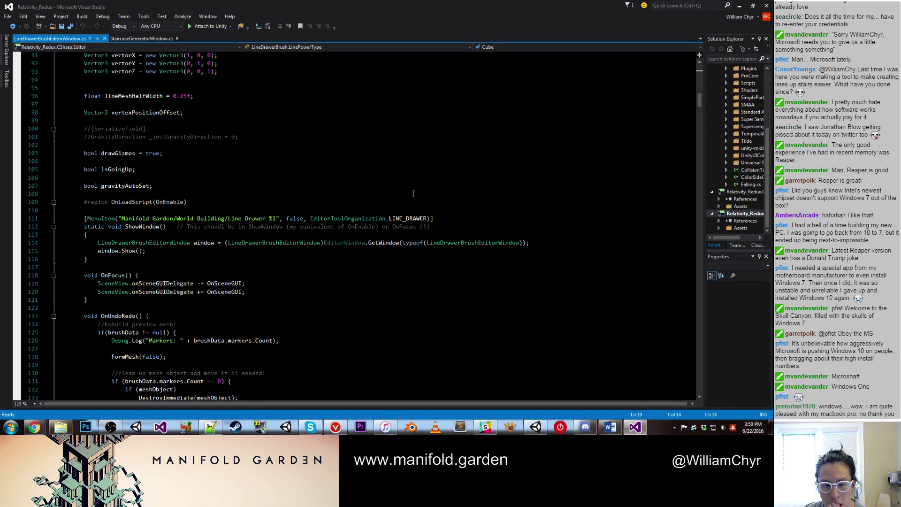
scroll(413, 194, down, 10)
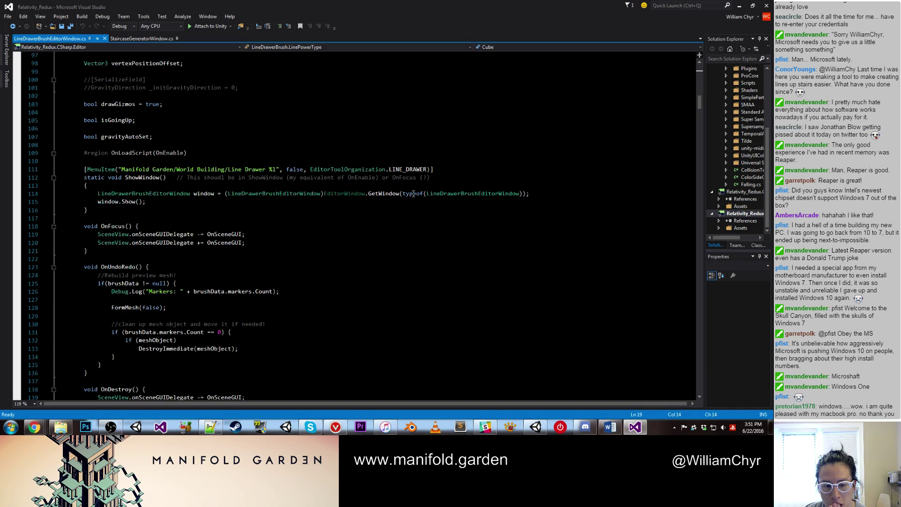
scroll(413, 194, down, 2)
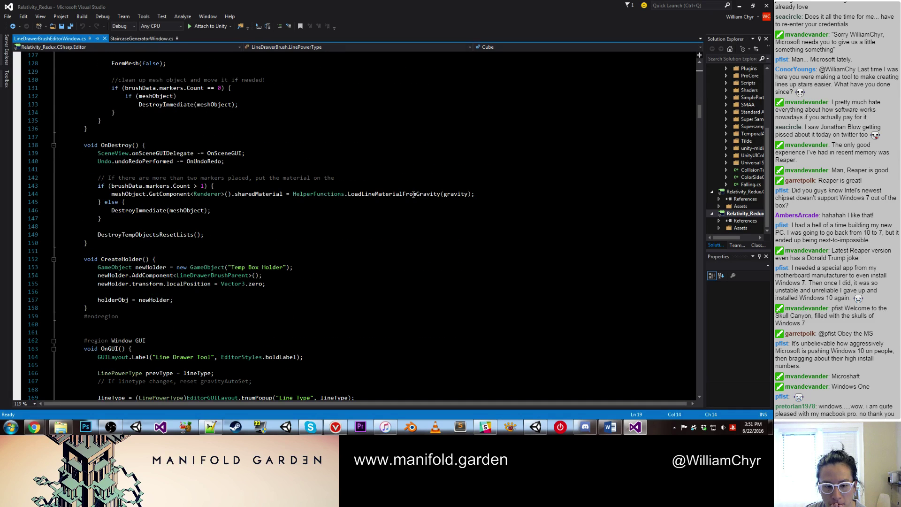
scroll(413, 193, down, 12)
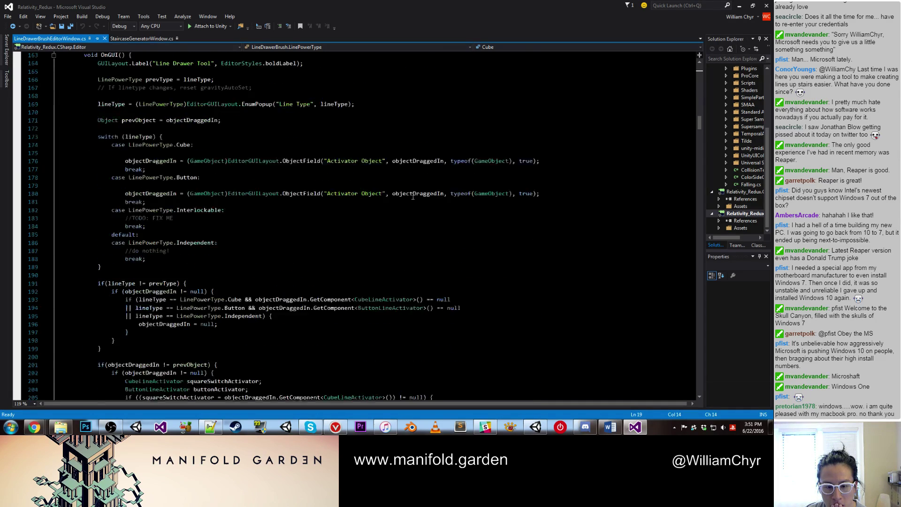
scroll(413, 197, down, 16)
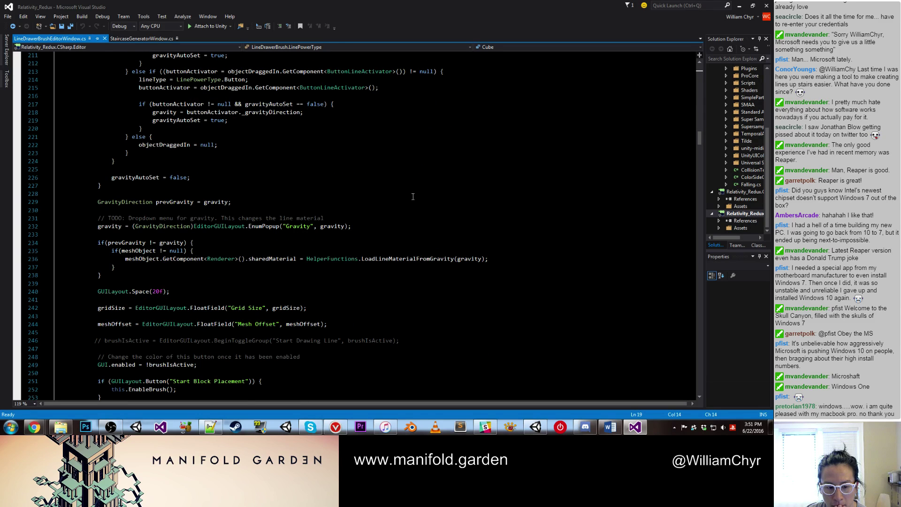
scroll(413, 196, down, 20)
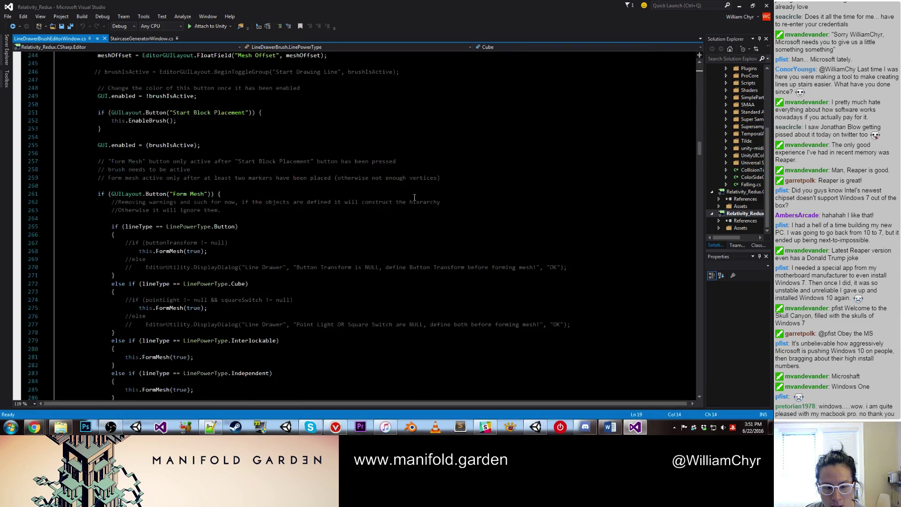
Step: Search the script for 'keycode' to find the paint key bound to KeyCode.P
key(ctrl+f)
text(keycode)
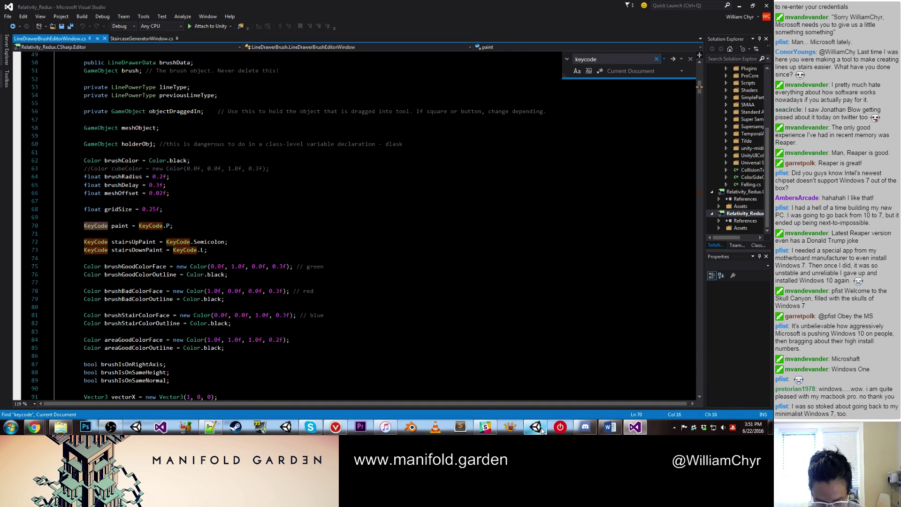
mouse_move(541, 428)
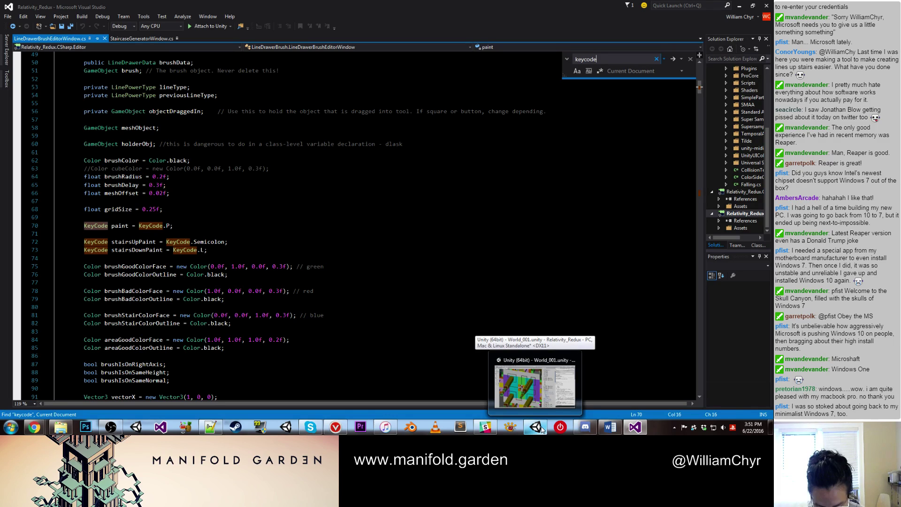
Step: Back in Unity, disable the Ghost Stairs Top object
click(541, 428)
scroll(291, 212, up, 6)
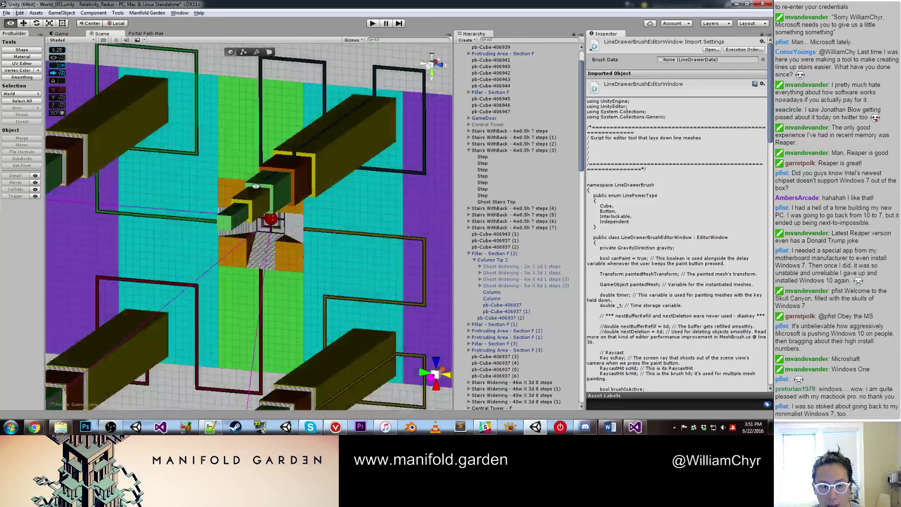
click(272, 182)
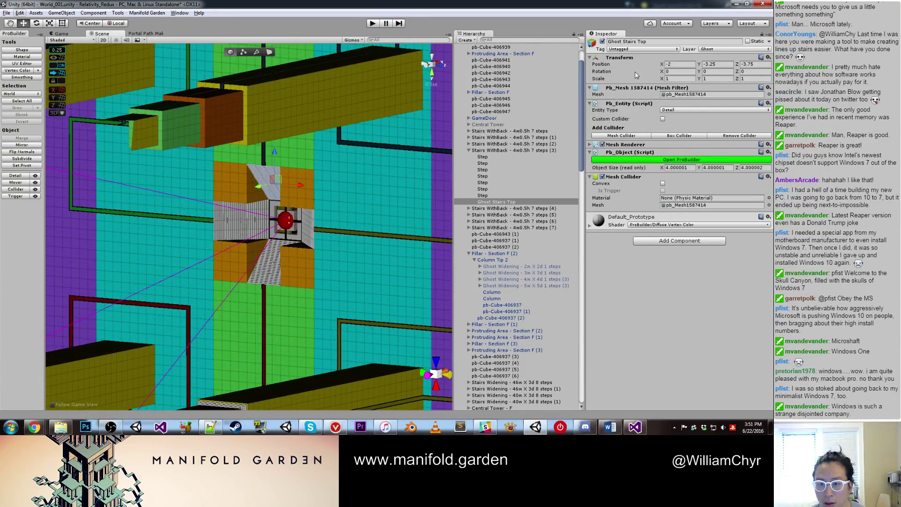
click(602, 41)
Step: Select the green column and frame it in the Scene view
scroll(326, 167, down, 8)
scroll(326, 167, up, 6)
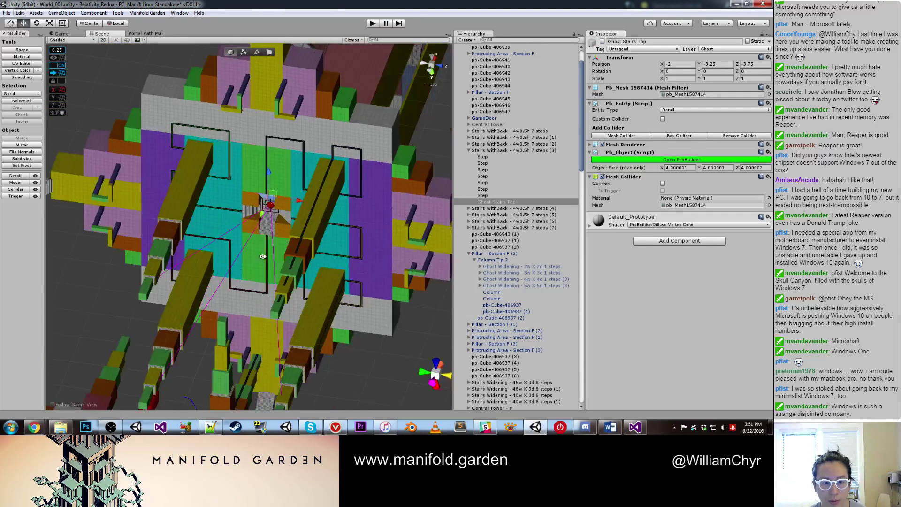
click(324, 281)
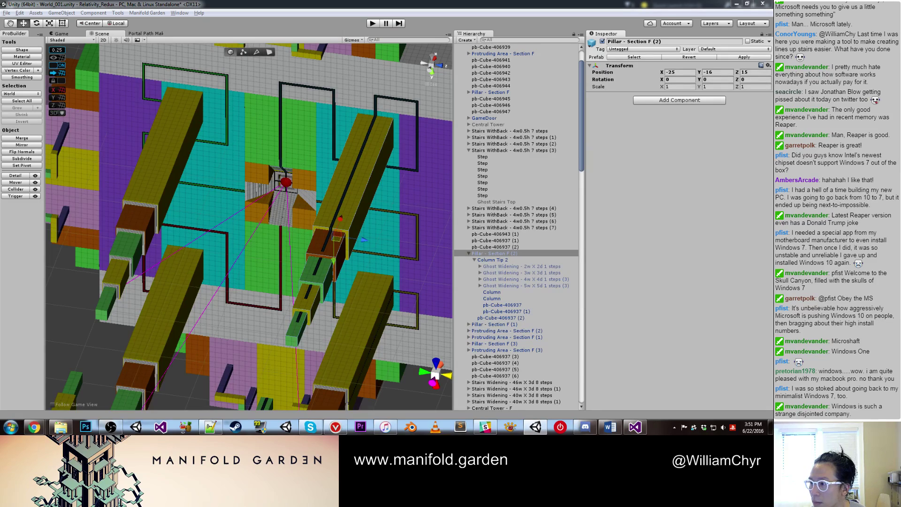
alt+drag(371, 331, 200, 324)
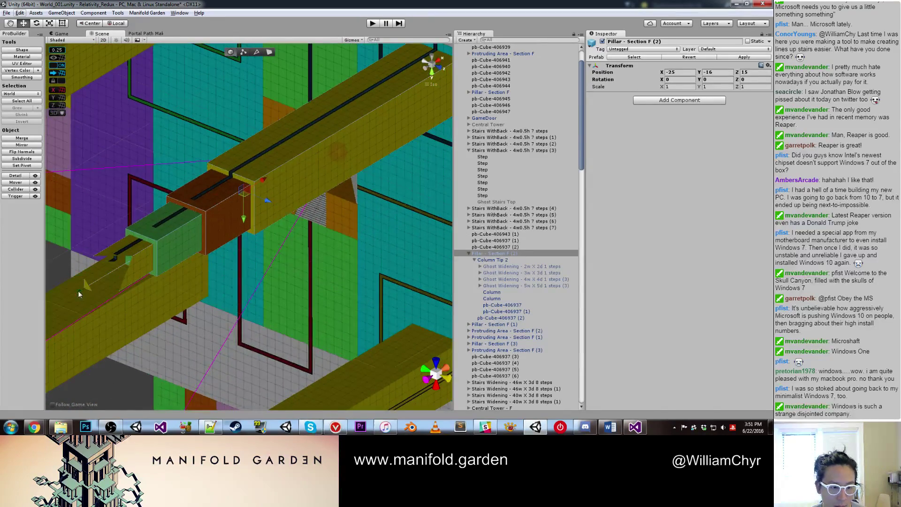
click(87, 289)
key(f)
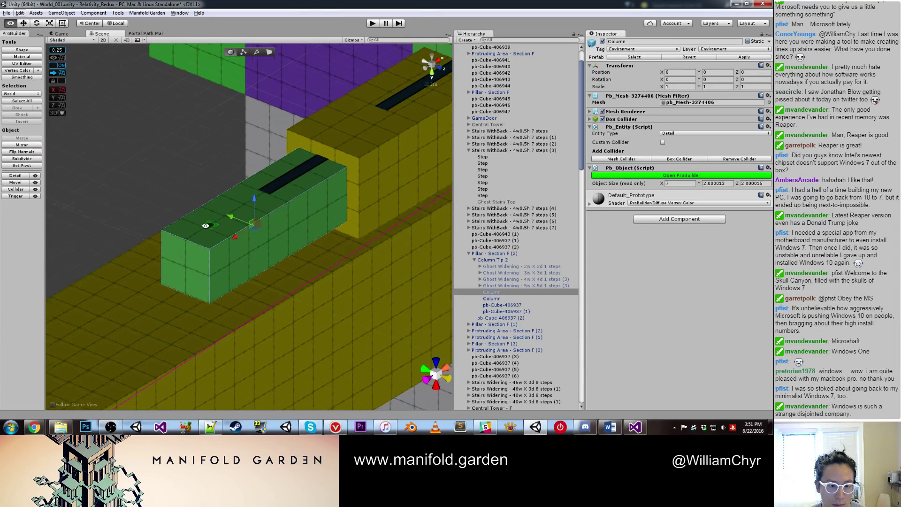
Step: Place line markers and guides along the groove corners over the green block
click(189, 242)
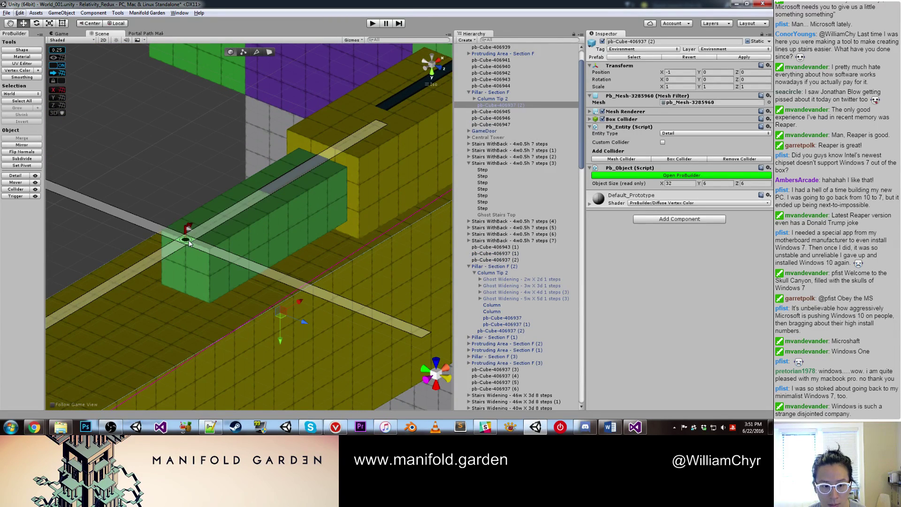
click(322, 158)
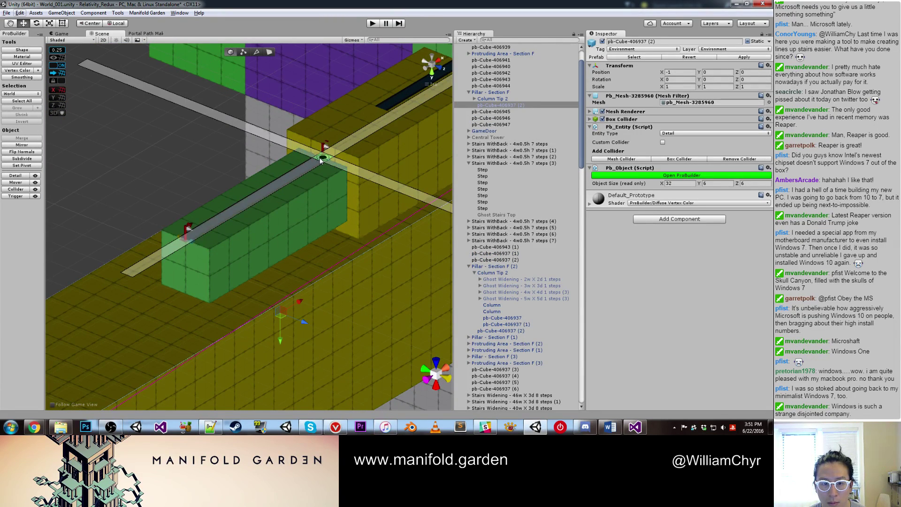
middle_drag(369, 131, 308, 198)
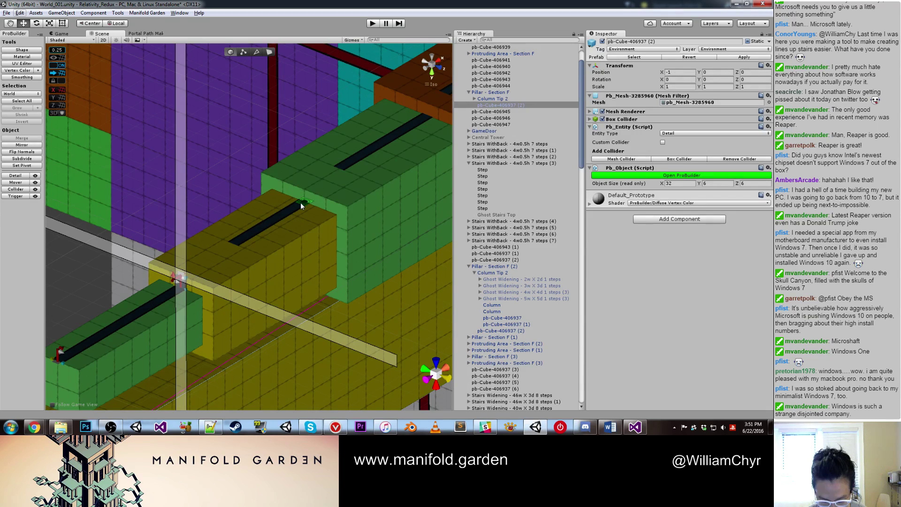
drag(300, 201, 303, 192)
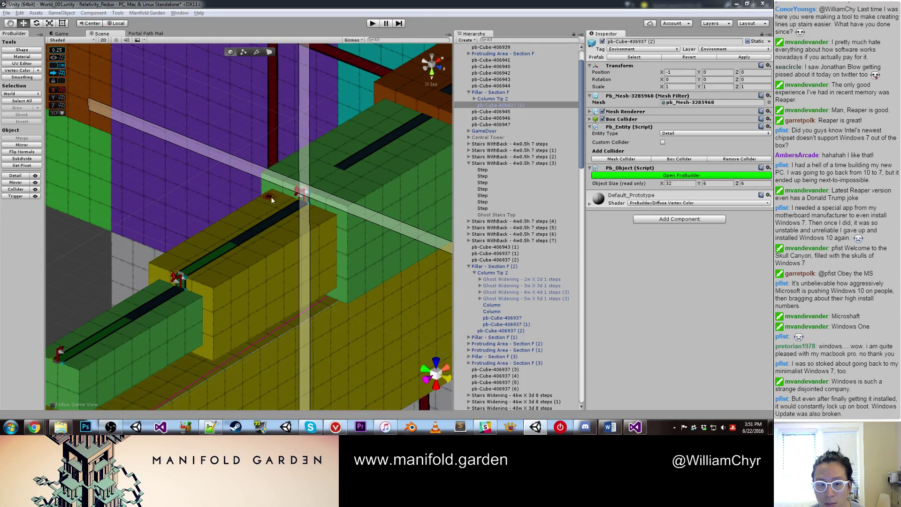
scroll(343, 170, up, 2)
middle_drag(343, 170, 258, 162)
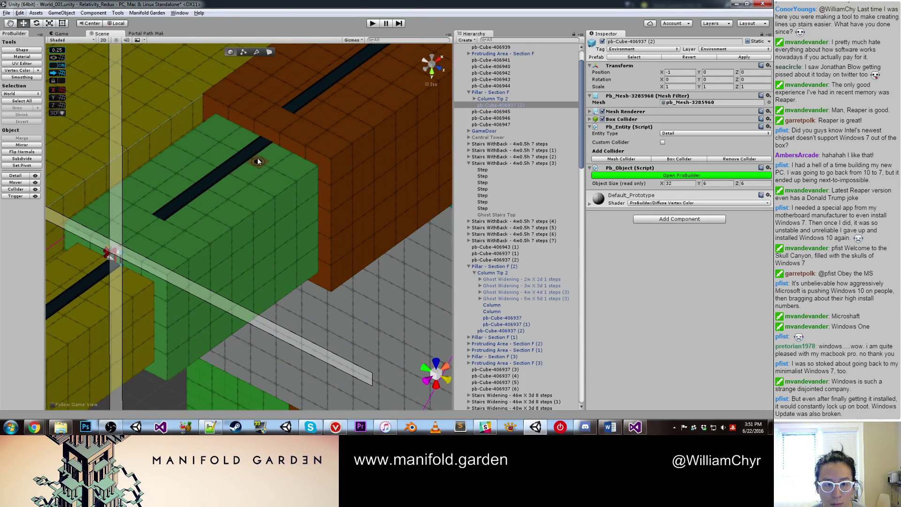
drag(265, 140, 266, 141)
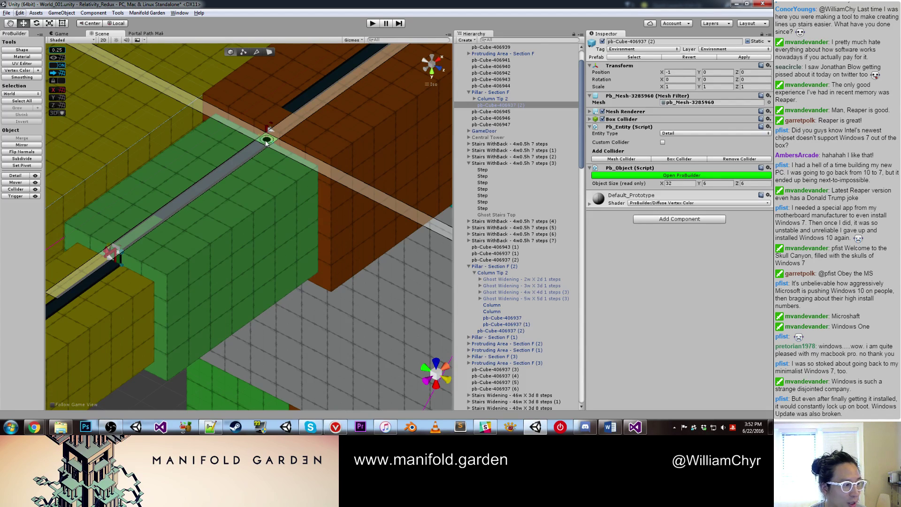
drag(265, 143, 269, 133)
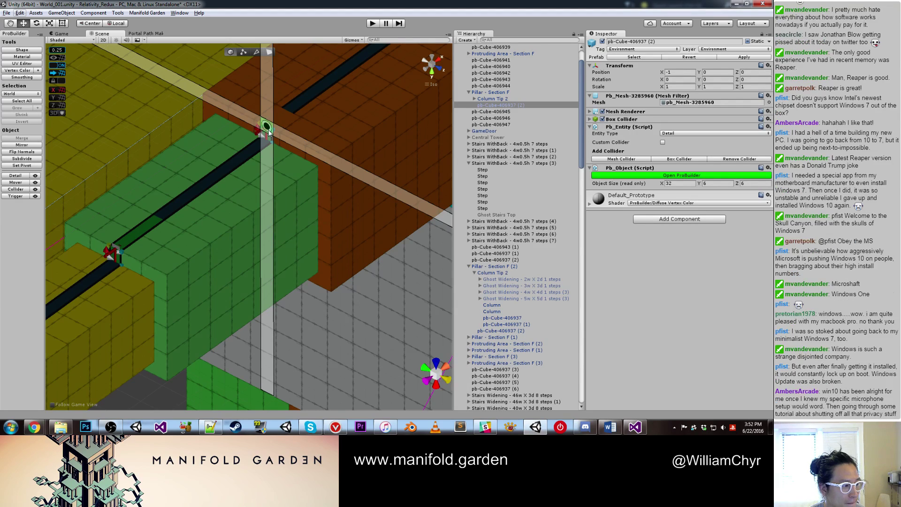
Step: Snap the guides to the slot corner at the brown block, then pan toward the grey wall
middle_drag(283, 125, 272, 214)
scroll(272, 214, up, 2)
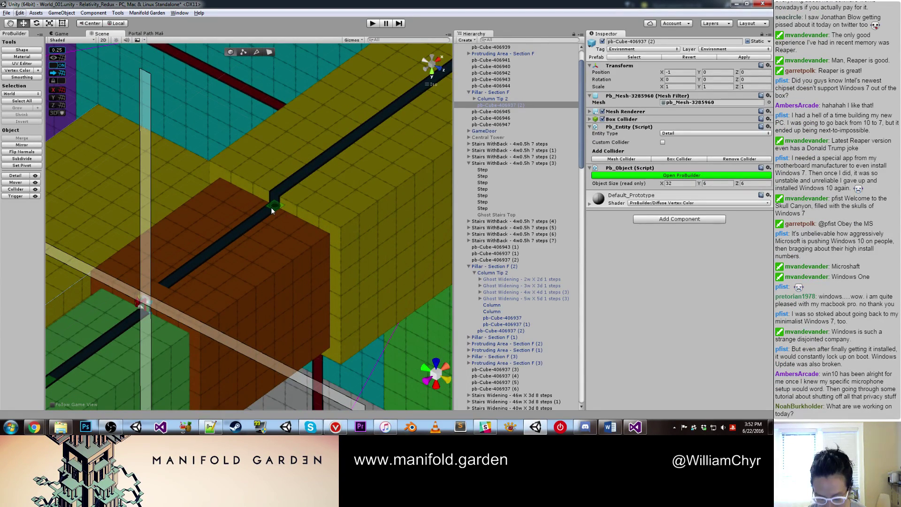
key(ctrl+z)
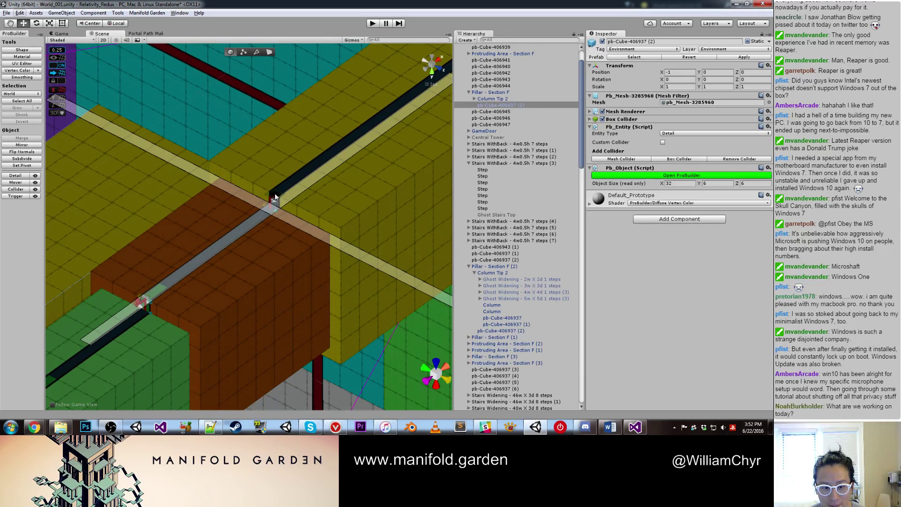
key(ctrl+y)
key(ctrl+y)
key(ctrl+y)
scroll(277, 207, up, 1)
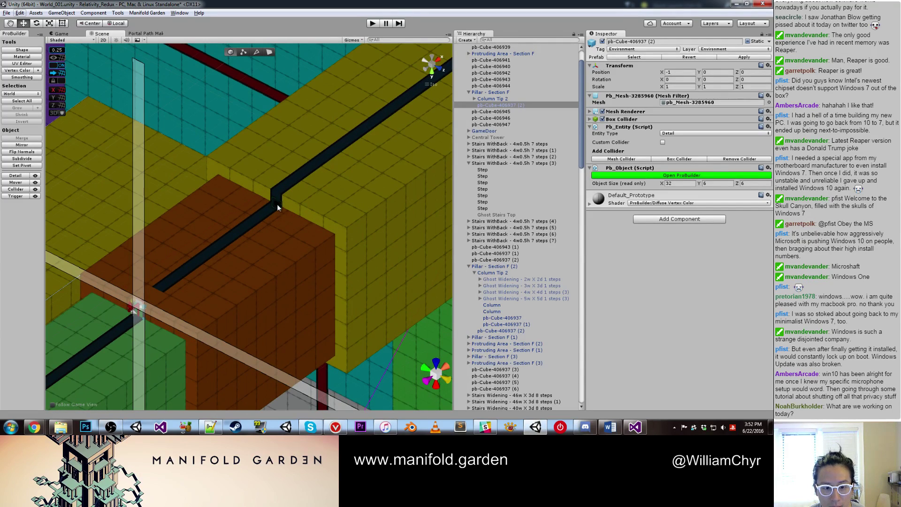
key(ctrl+z)
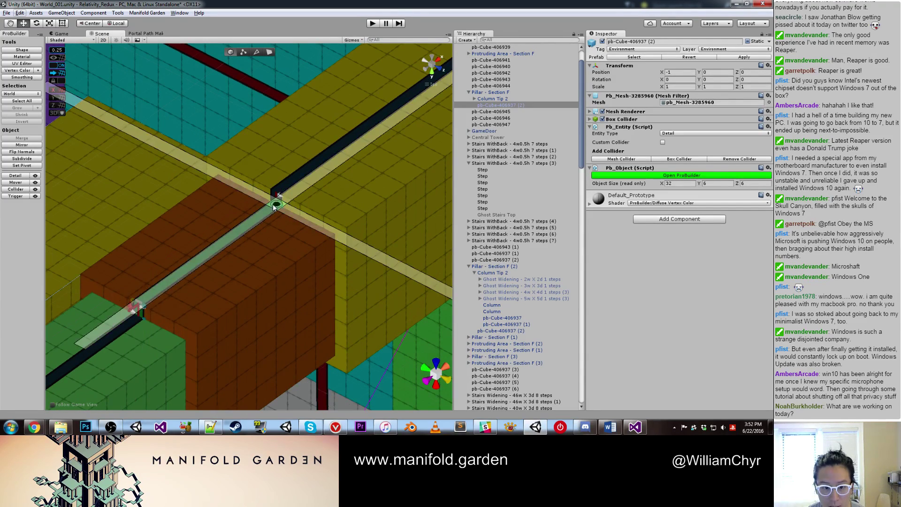
middle_drag(339, 173, 178, 298)
scroll(188, 286, up, 1)
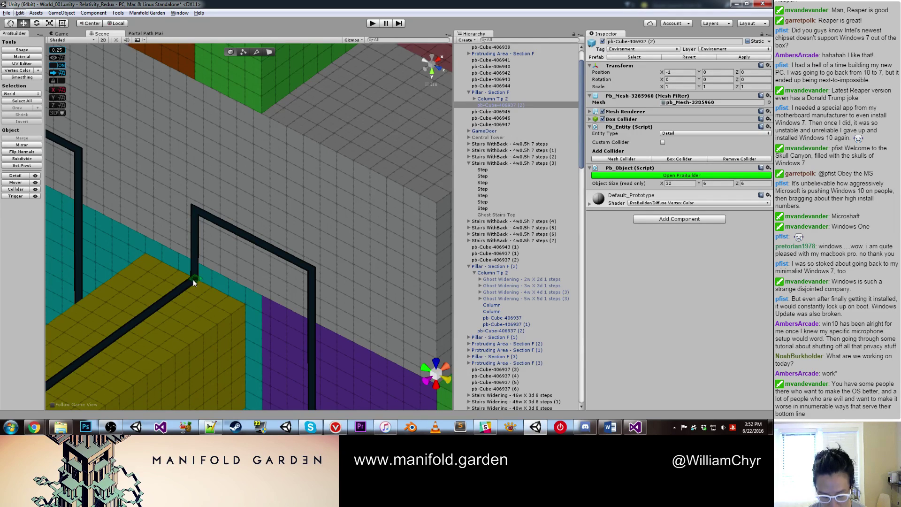
click(192, 280)
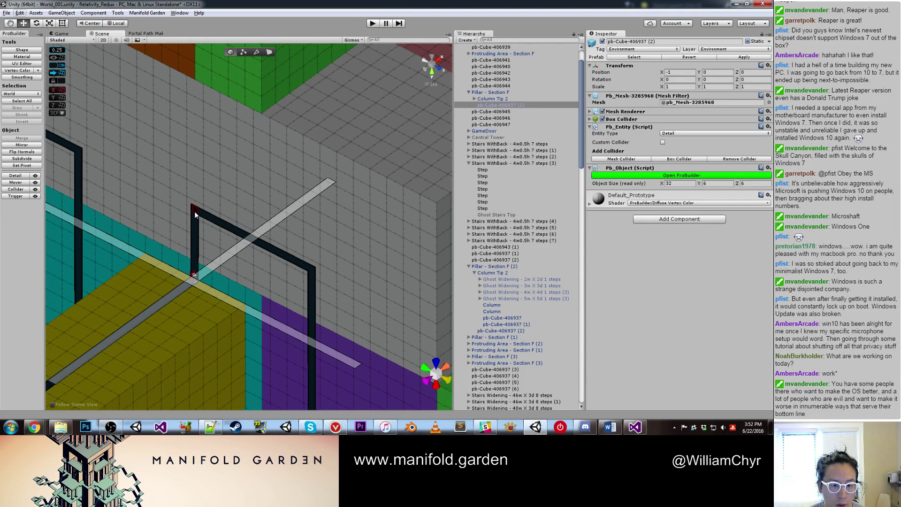
scroll(190, 291, up, 1)
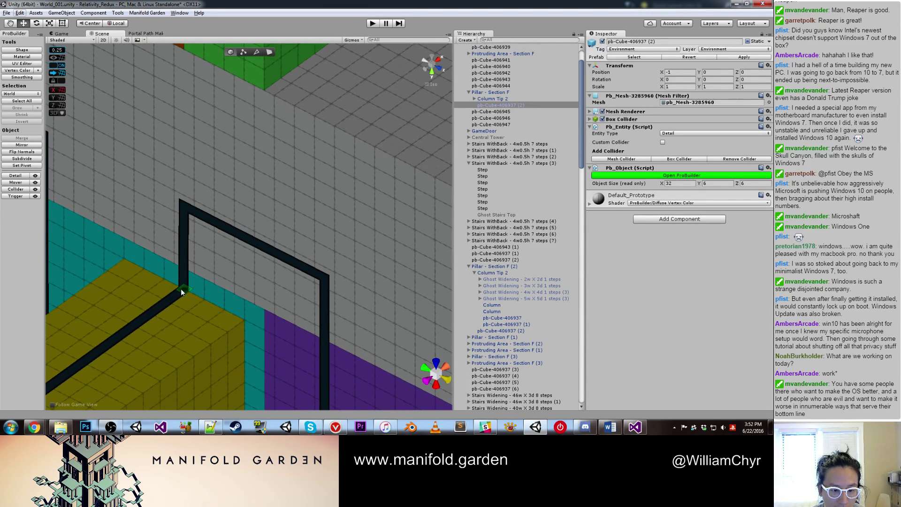
click(181, 288)
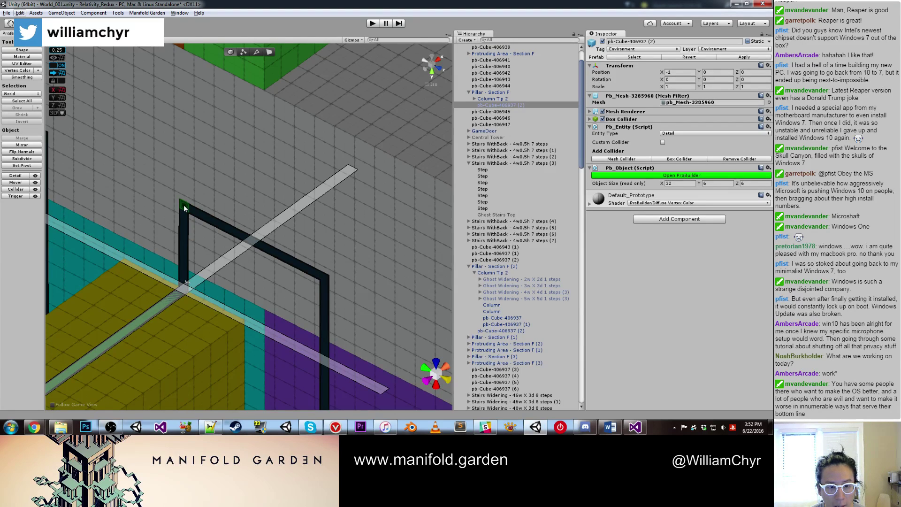
alt+drag(184, 205, 227, 287)
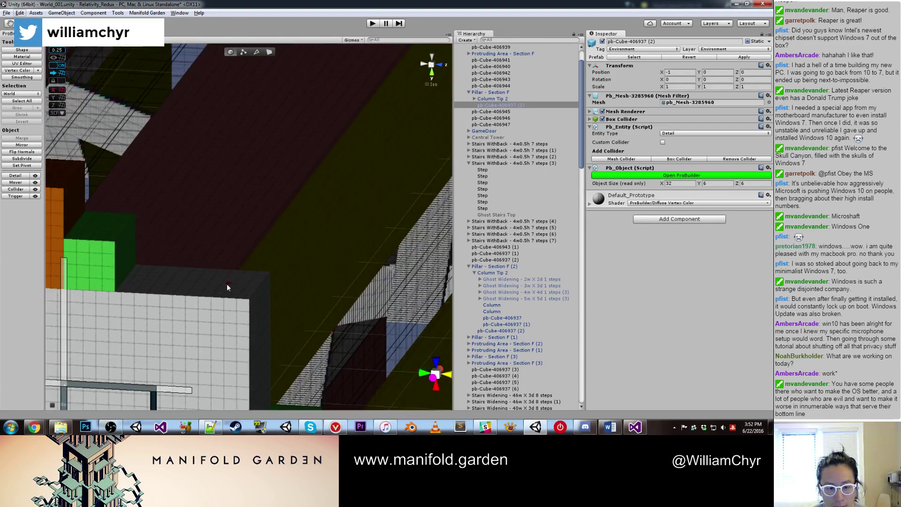
key(f)
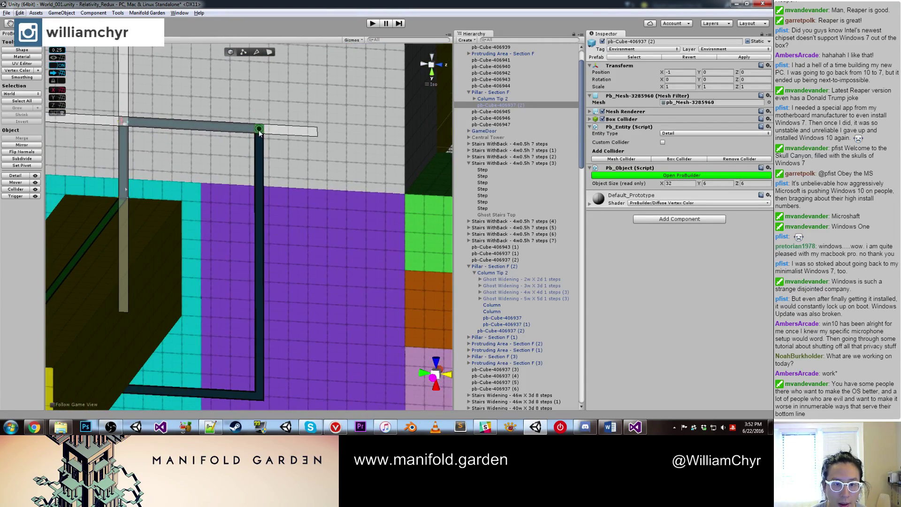
alt+drag(259, 133, 378, 237)
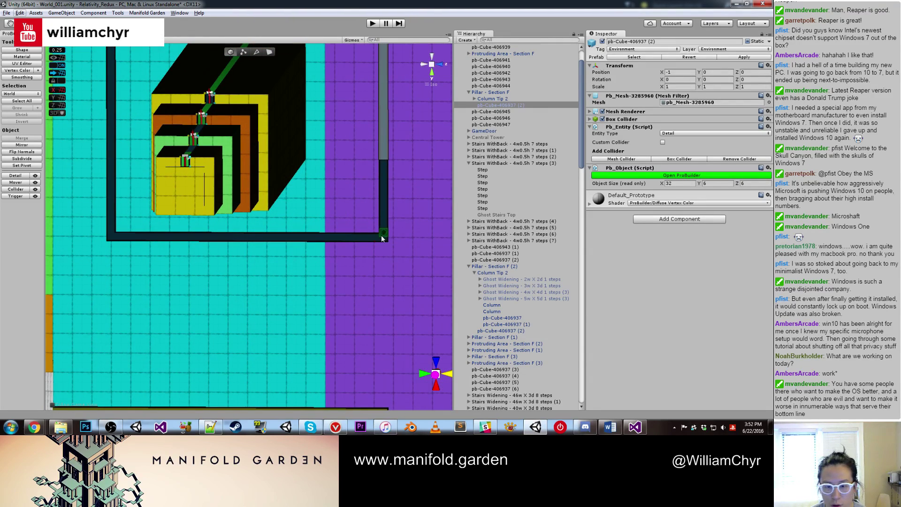
click(382, 238)
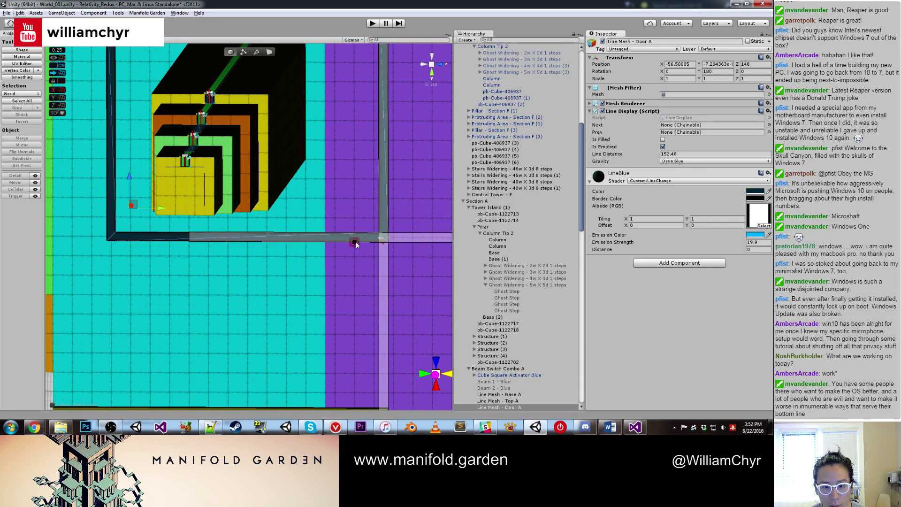
click(110, 235)
key(f)
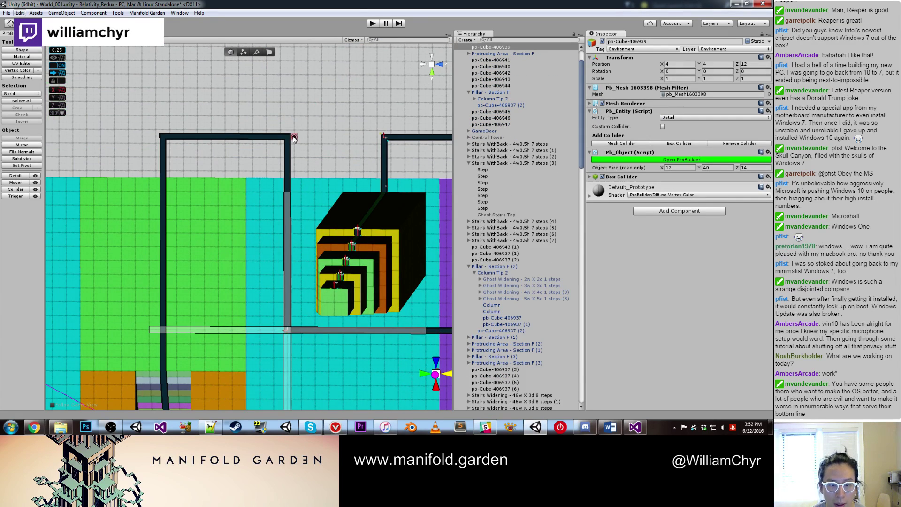
click(287, 141)
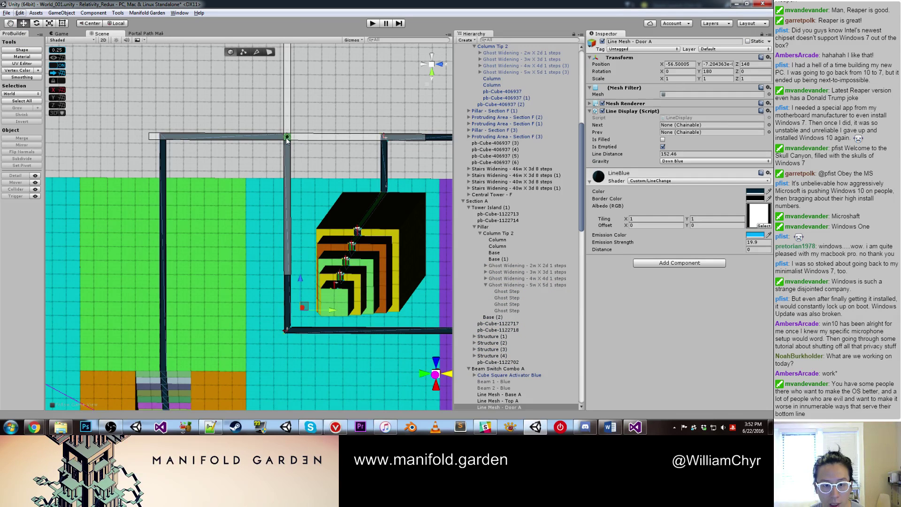
click(165, 138)
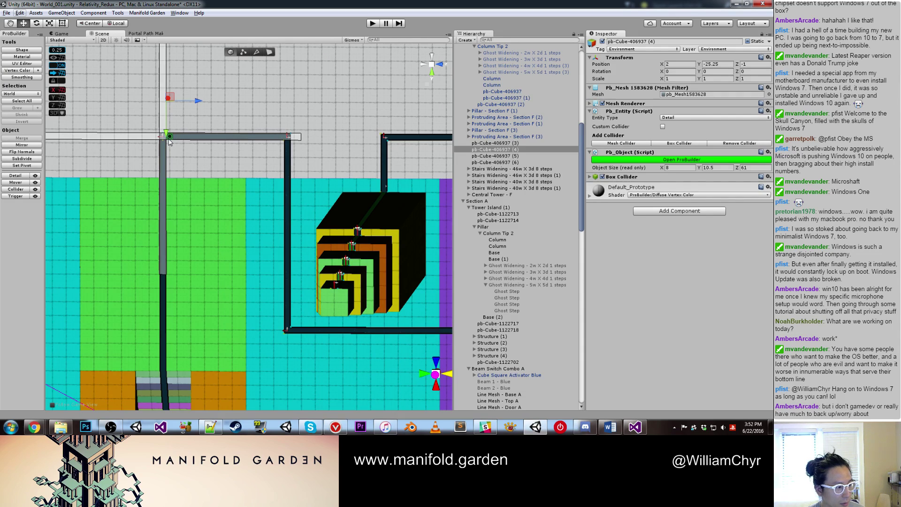
Step: Orbit up the pillar to bring the stairs and red sphere into view
alt+drag(101, 256, 228, 212)
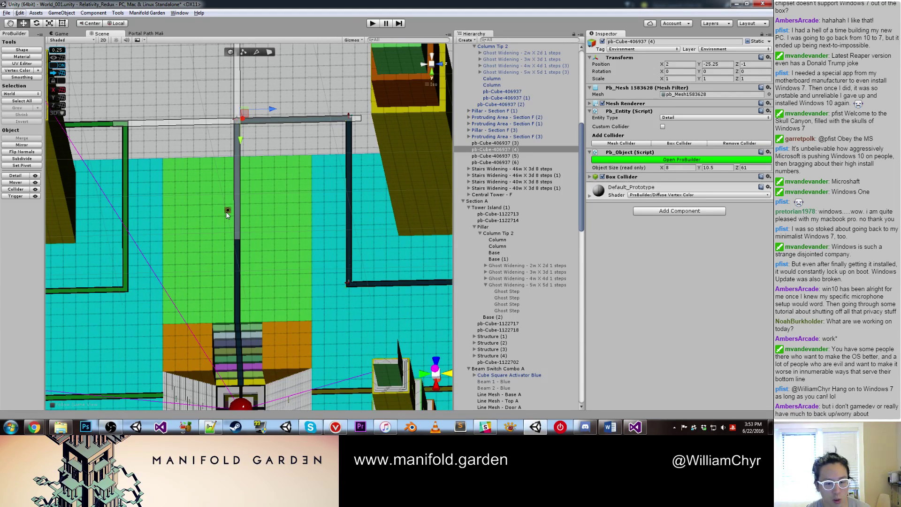
scroll(226, 271, up, 2)
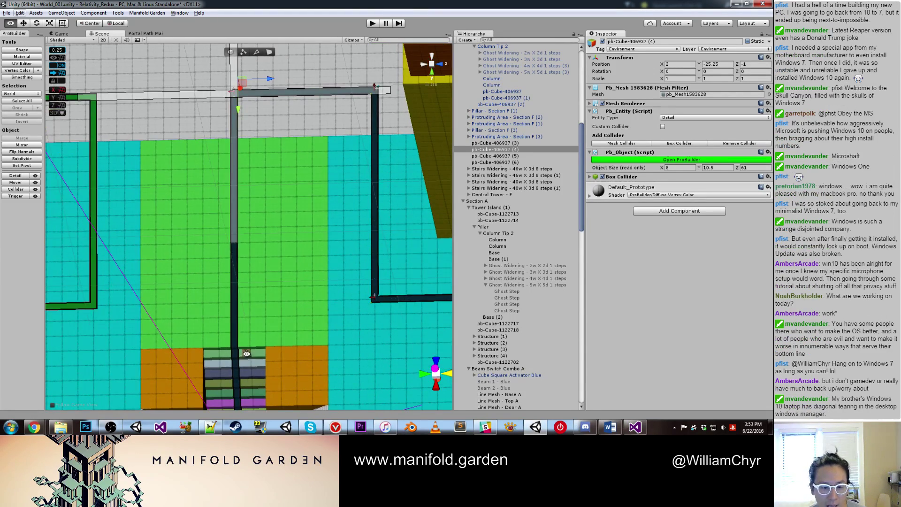
middle_drag(227, 272, 297, 237)
scroll(298, 238, up, 2)
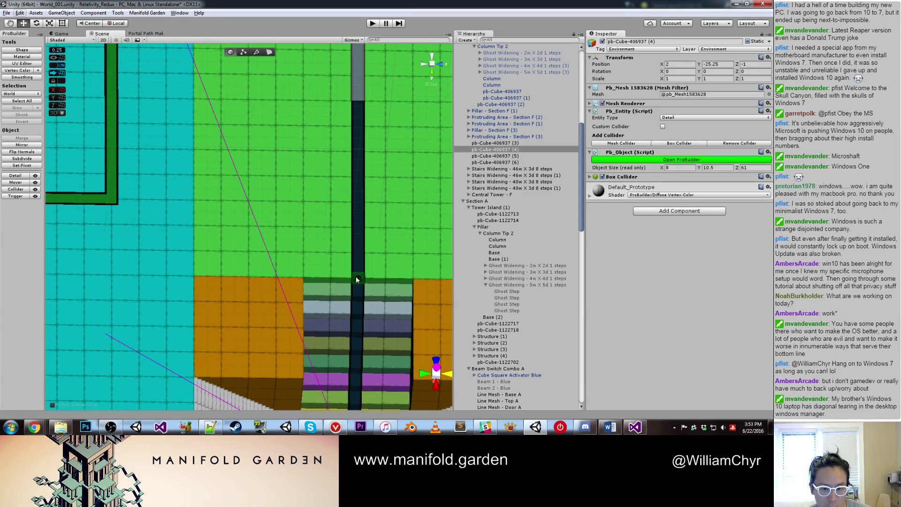
alt+drag(356, 276, 235, 337)
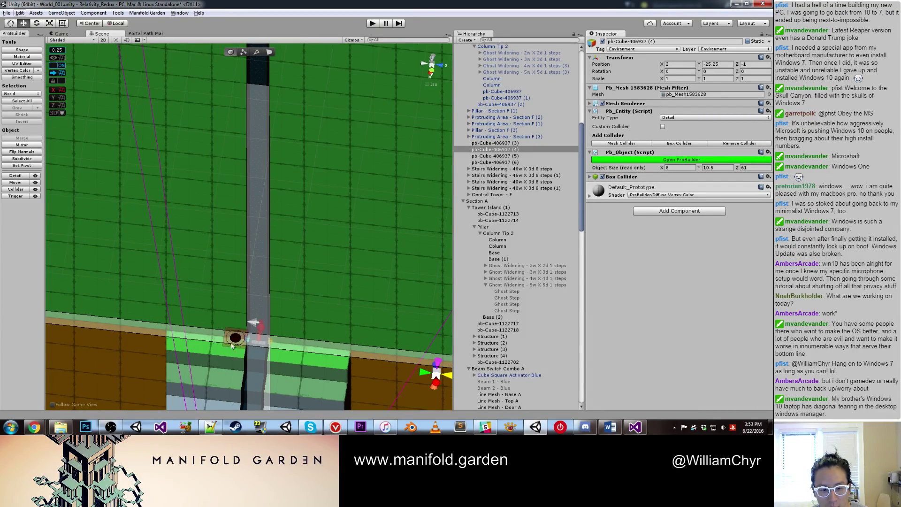
middle_drag(288, 388, 257, 341)
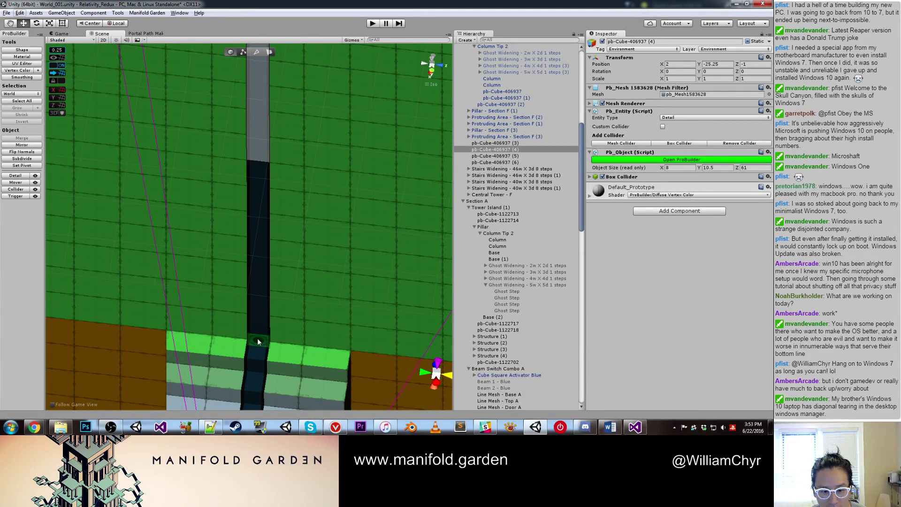
alt+drag(258, 342, 220, 251)
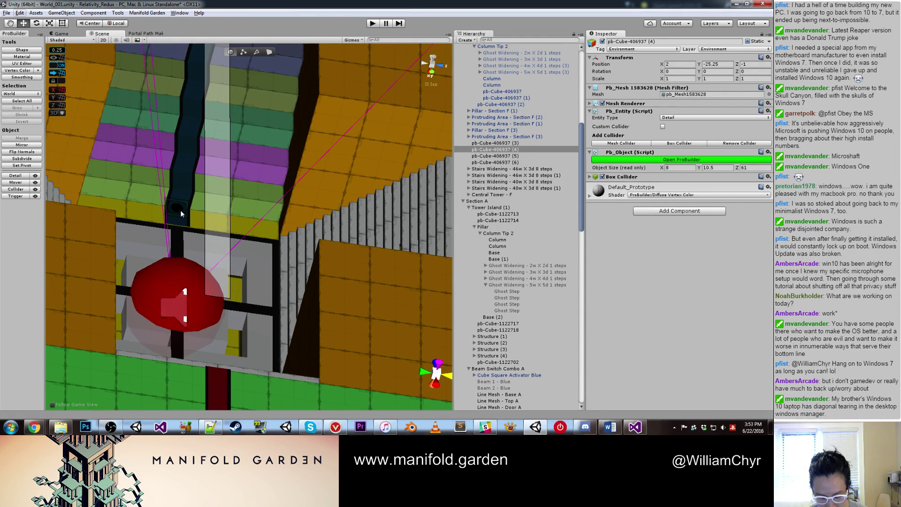
click(180, 210)
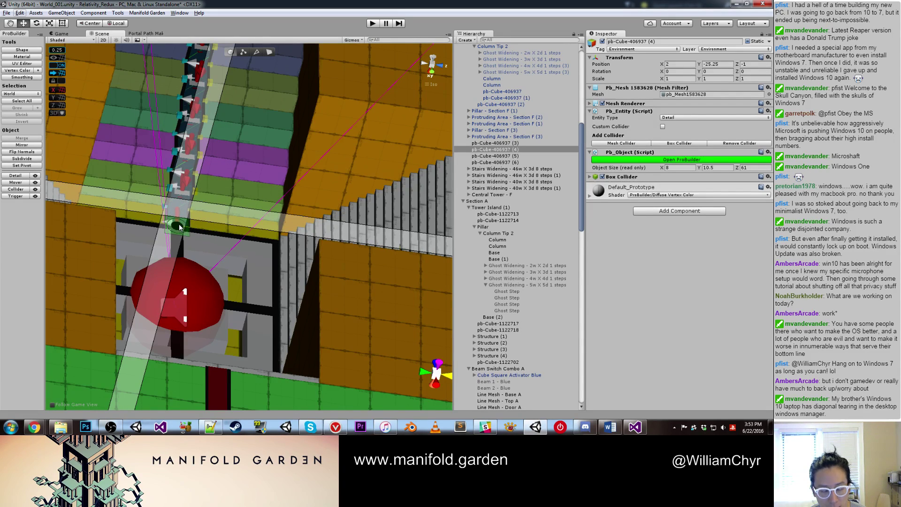
Step: Select the Line Mesh - Door A line and deactivate it in the Inspector
alt+drag(180, 226, 252, 215)
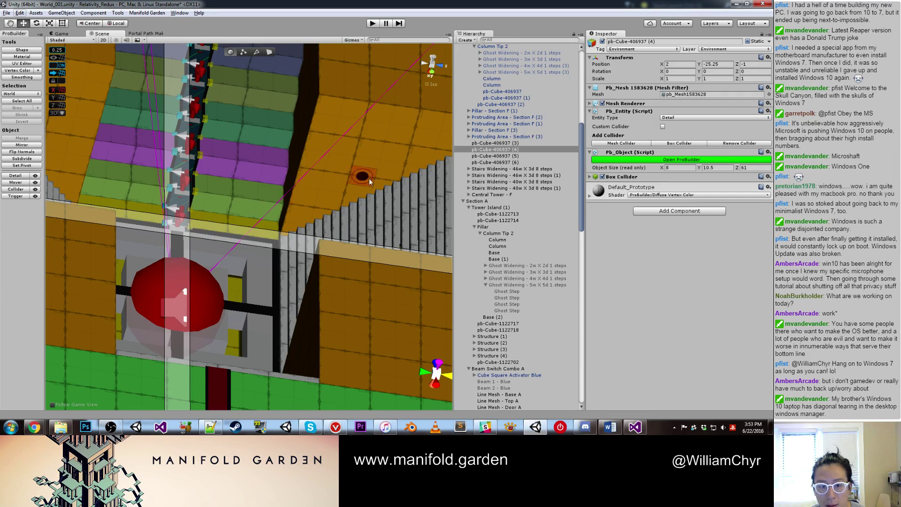
mouse_move(369, 178)
alt+mouse_down()
mouse_move(339, 163)
mouse_move(342, 137)
mouse_move(301, 188)
mouse_move(422, 179)
alt+mouse_up()
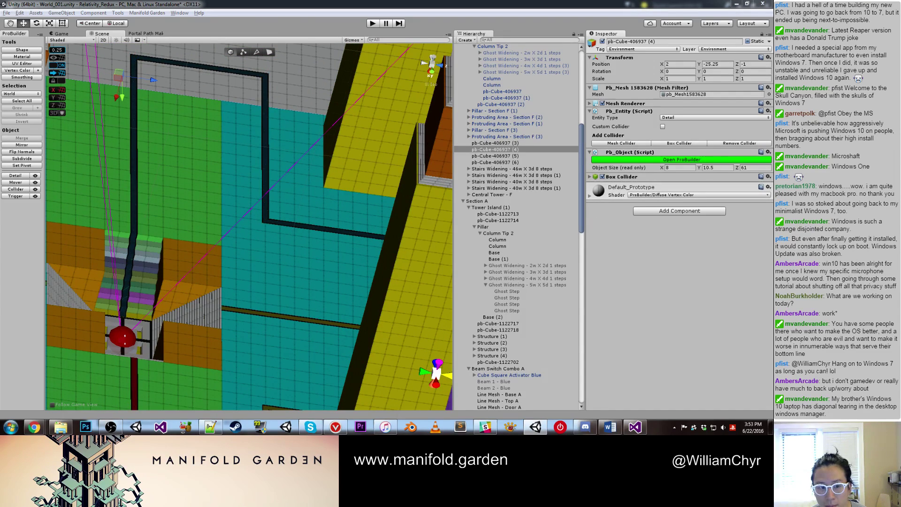
click(318, 229)
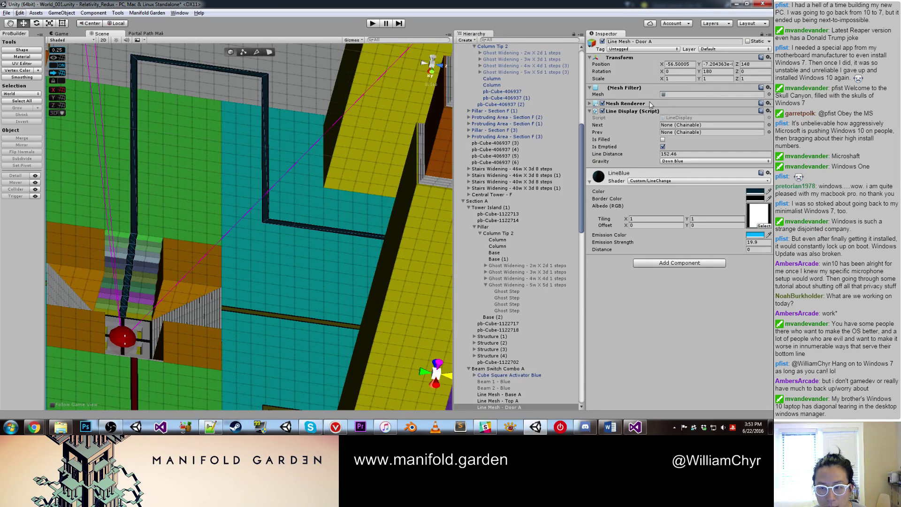
click(602, 41)
scroll(303, 171, up, 3)
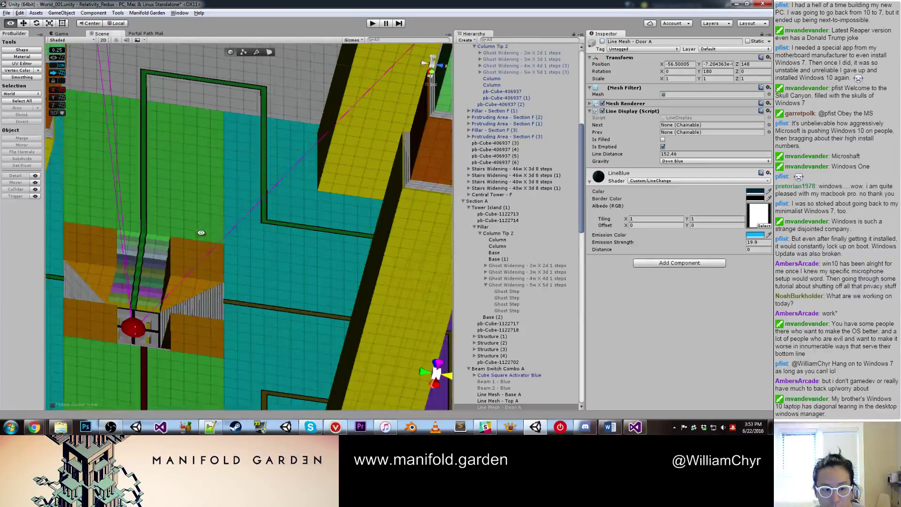
middle_drag(167, 249, 218, 211)
Step: Set the tower's other Line Mesh gravity to Down Blue
click(217, 211)
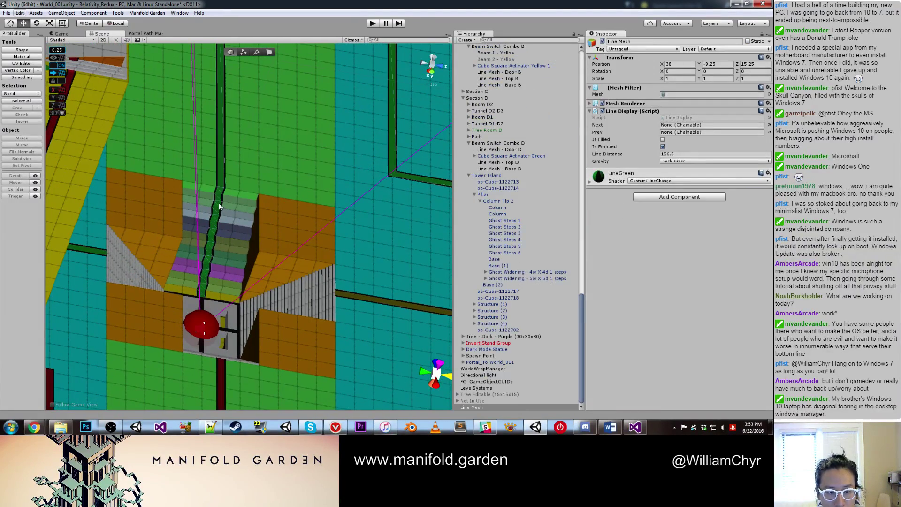
scroll(253, 196, down, 3)
alt+drag(268, 200, 465, 250)
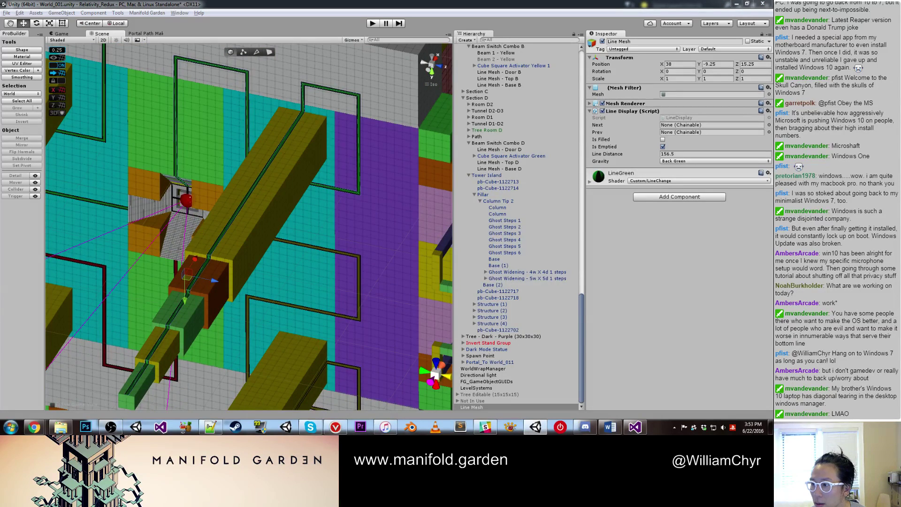
click(665, 162)
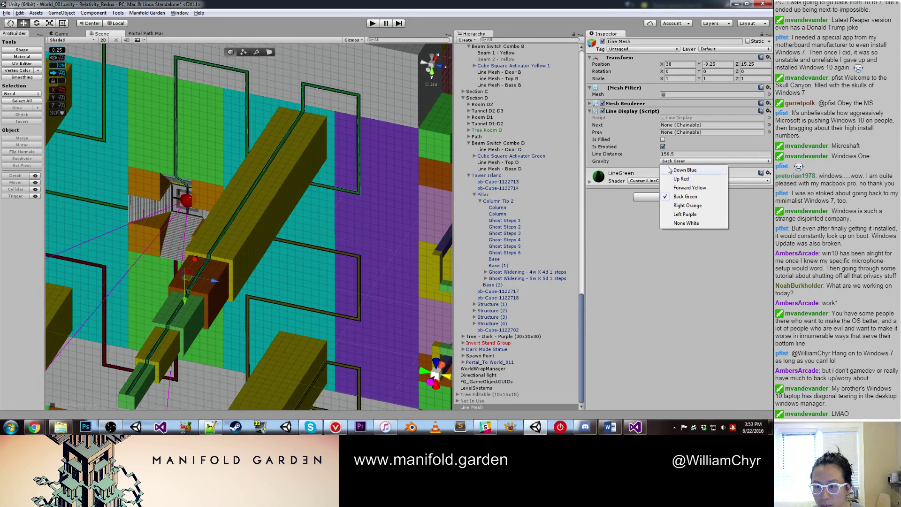
click(672, 169)
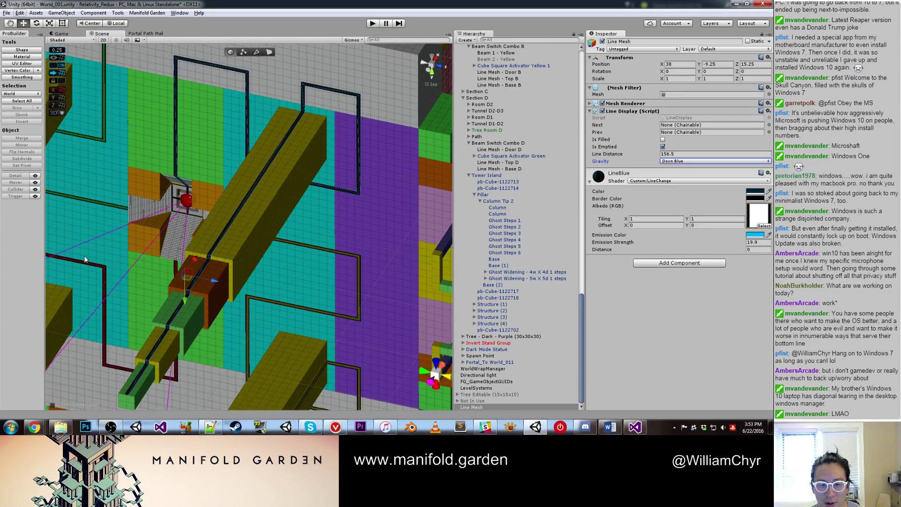
Step: Deactivate the Ghost Stairs Top tile beside the red ball
alt+drag(249, 313, 243, 278)
middle_drag(243, 279, 312, 314)
alt+drag(312, 314, 205, 206)
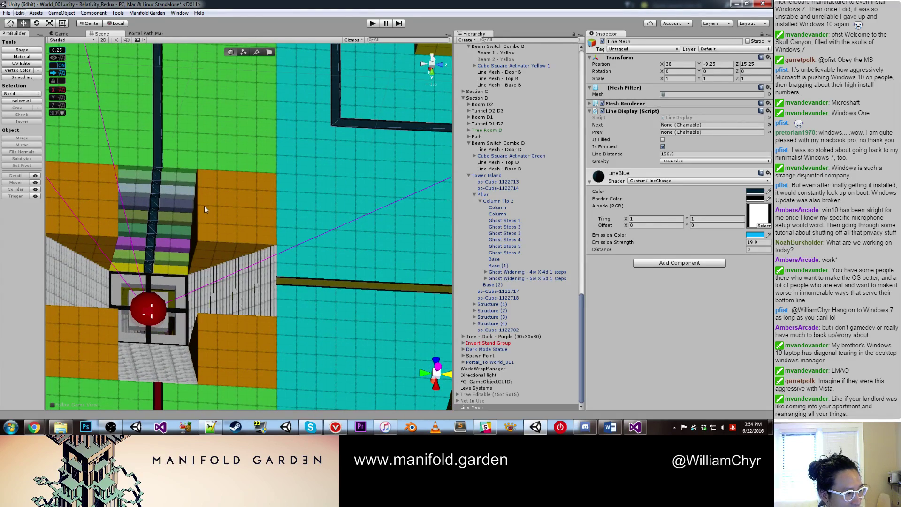
scroll(210, 229, down, 15)
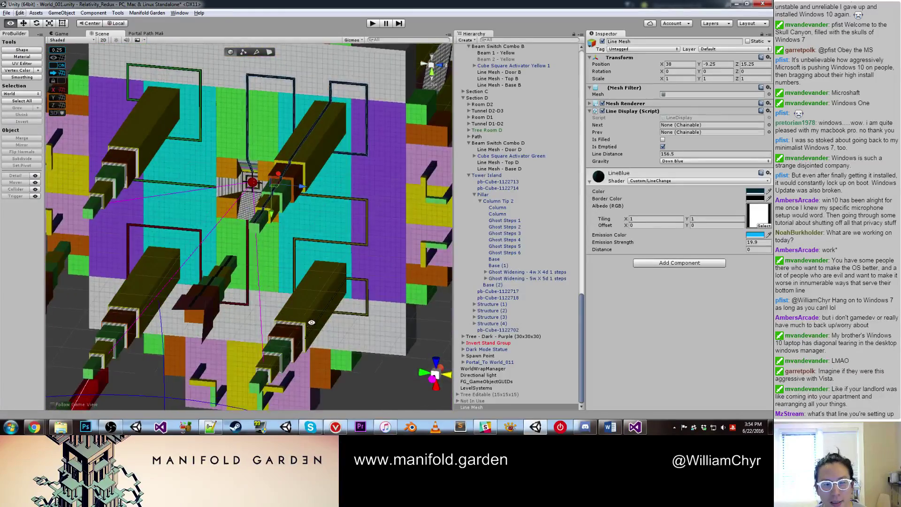
scroll(336, 166, up, 8)
scroll(337, 166, down, 5)
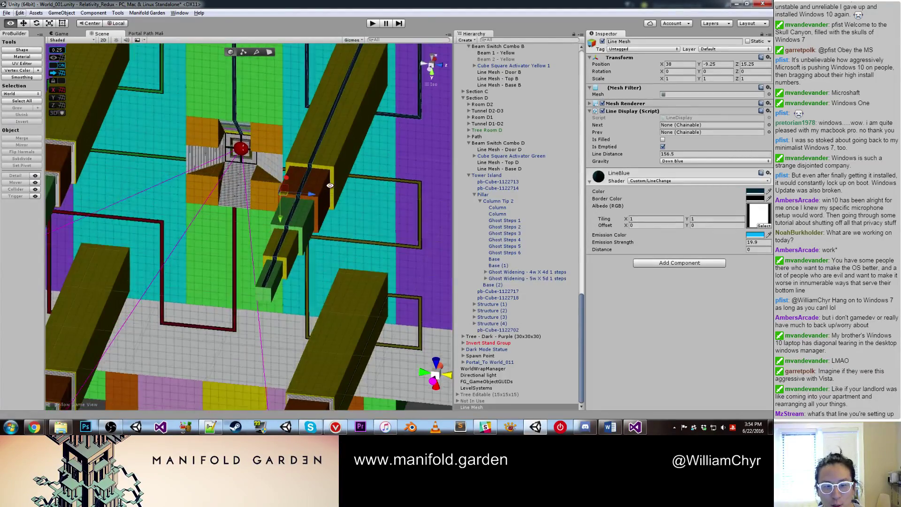
alt+drag(323, 208, 258, 205)
scroll(258, 205, up, 5)
click(258, 202)
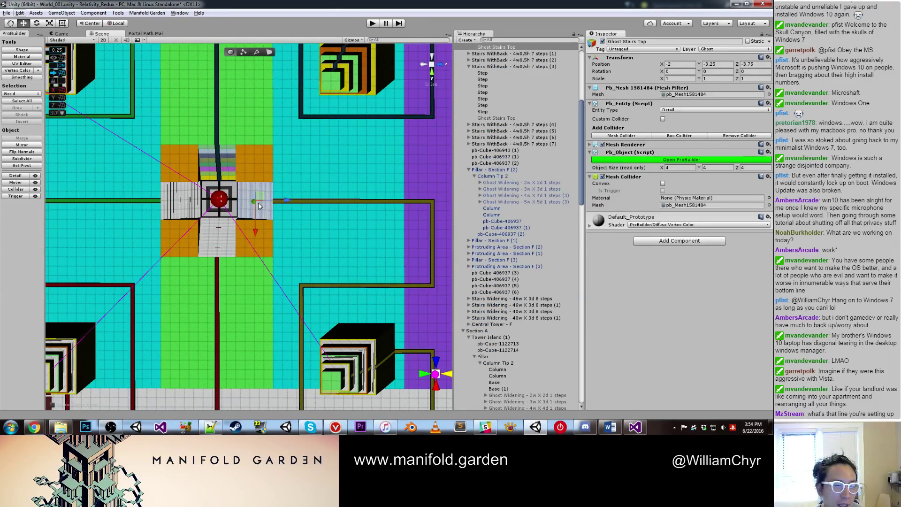
click(602, 41)
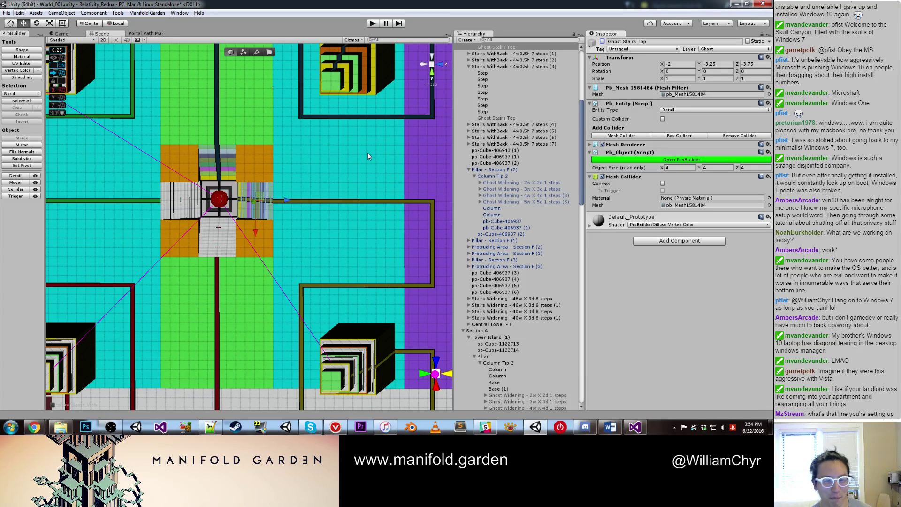
Step: Delete the yellow Line Mesh - Door B object
click(358, 201)
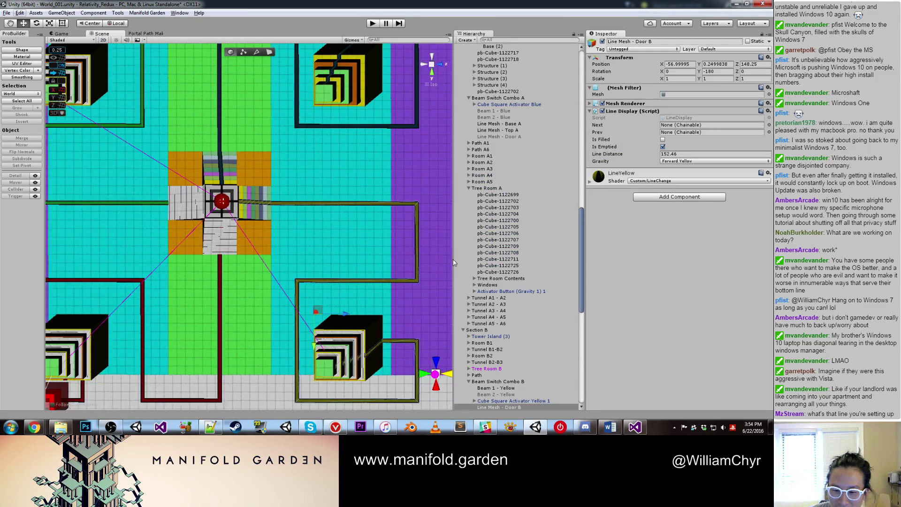
scroll(359, 201, down, 1)
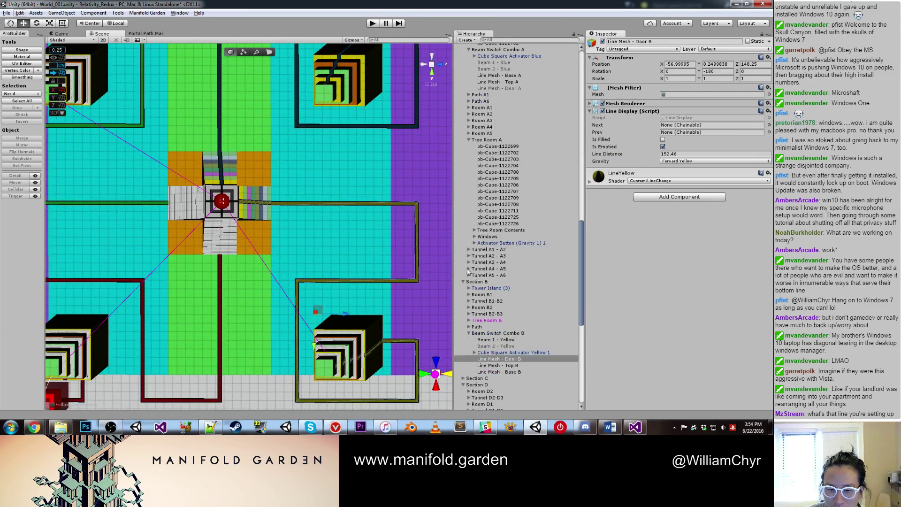
right_click(518, 360)
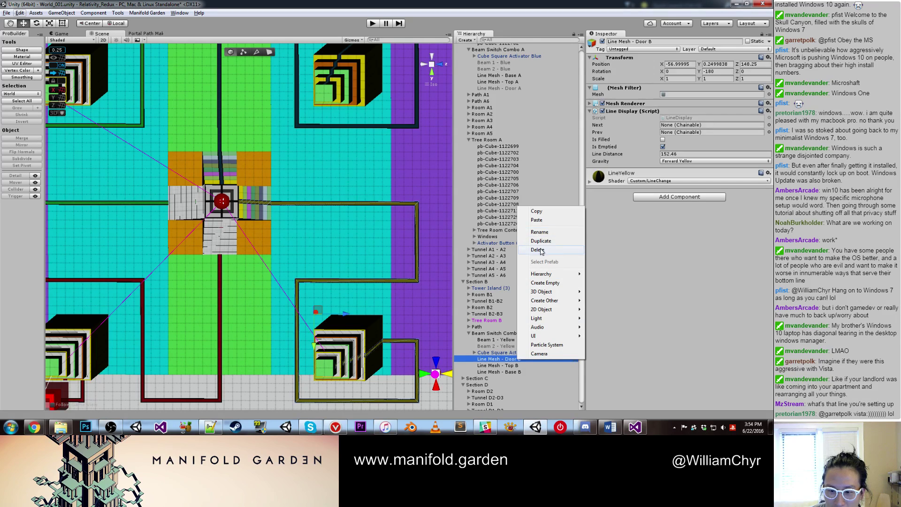
click(540, 251)
scroll(364, 204, down, 3)
Step: Rename the blue door line mesh to Line Mesh - Door A
click(352, 162)
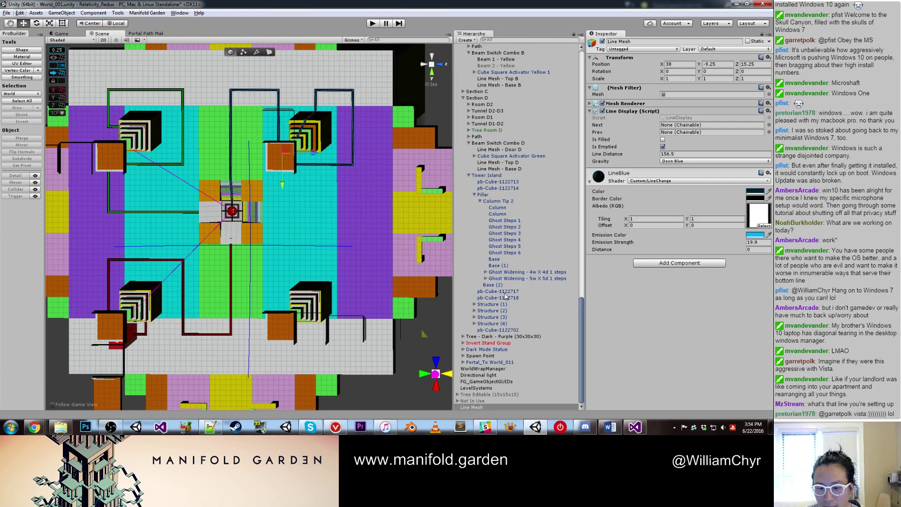
click(659, 43)
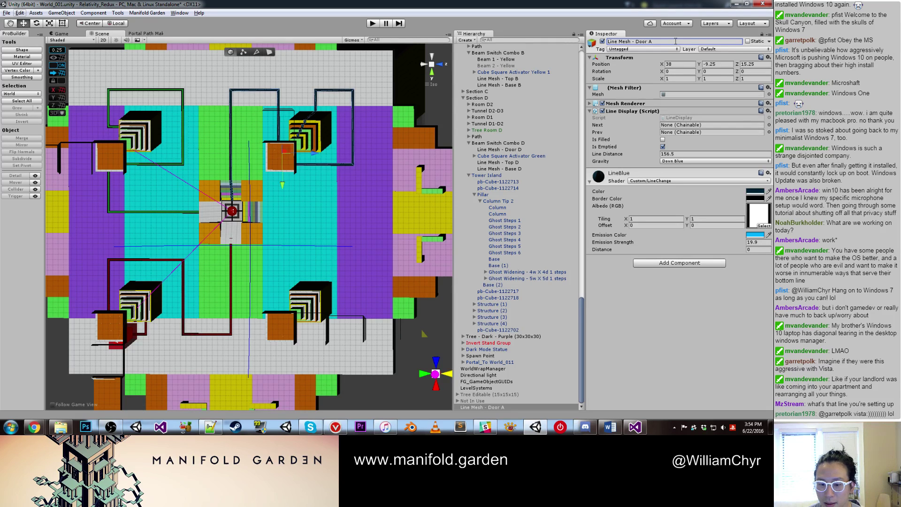
scroll(282, 216, up, 2)
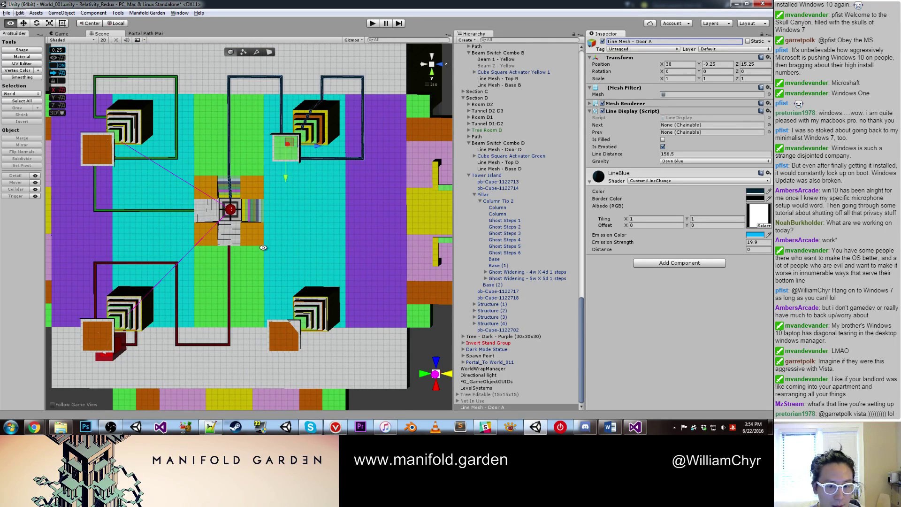
scroll(282, 225, down, 2)
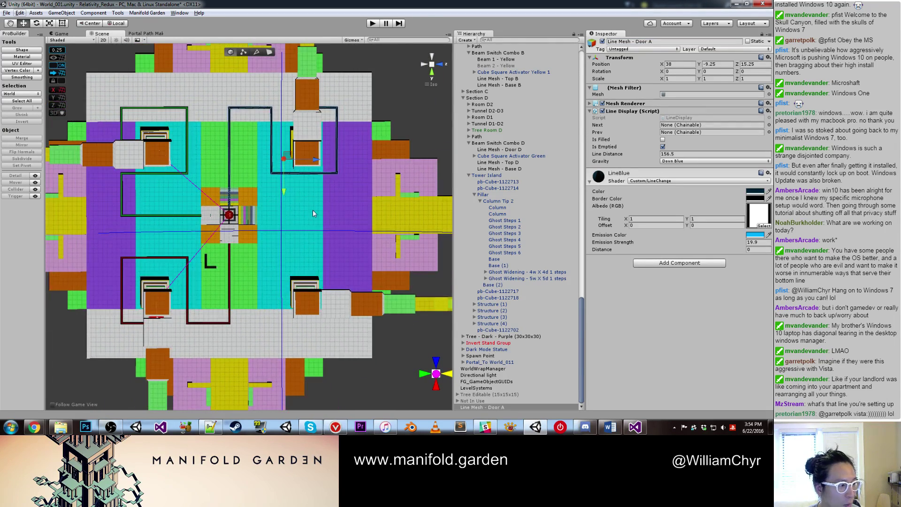
scroll(313, 210, up, 2)
Step: Duplicate Line Mesh - Door A and slide the copy along Z to -2.75
alt+drag(351, 190, 334, 215)
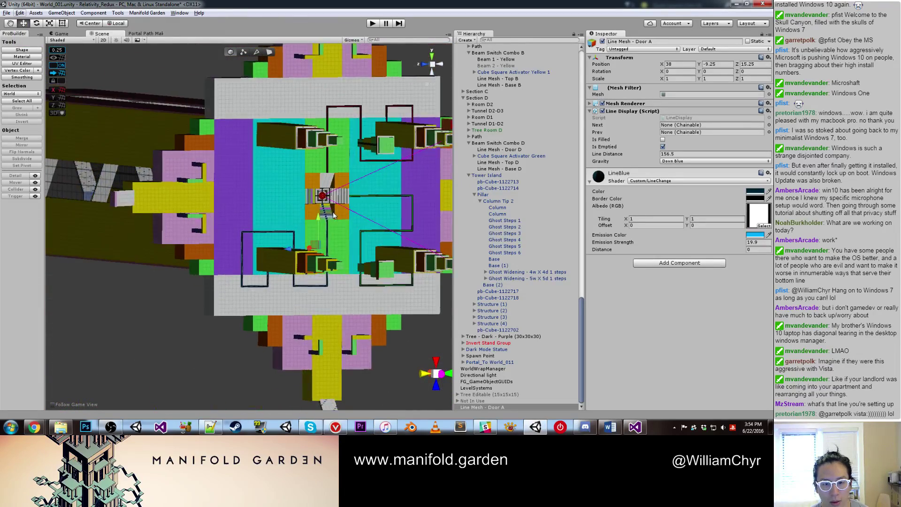
scroll(369, 233, up, 3)
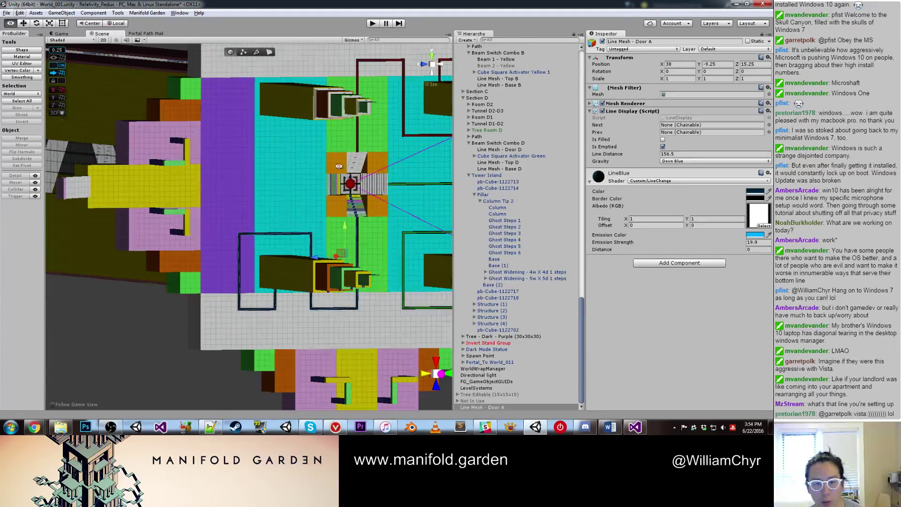
alt+drag(317, 184, 286, 221)
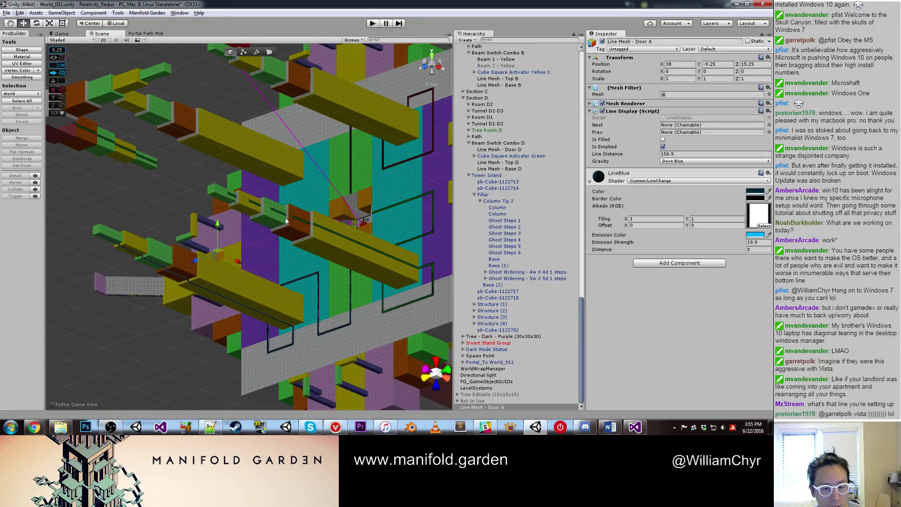
alt+drag(150, 287, 270, 256)
key(ctrl+d)
scroll(270, 256, up, 3)
alt+drag(328, 263, 371, 215)
Step: Delete the old Line Mesh - Door D
click(371, 215)
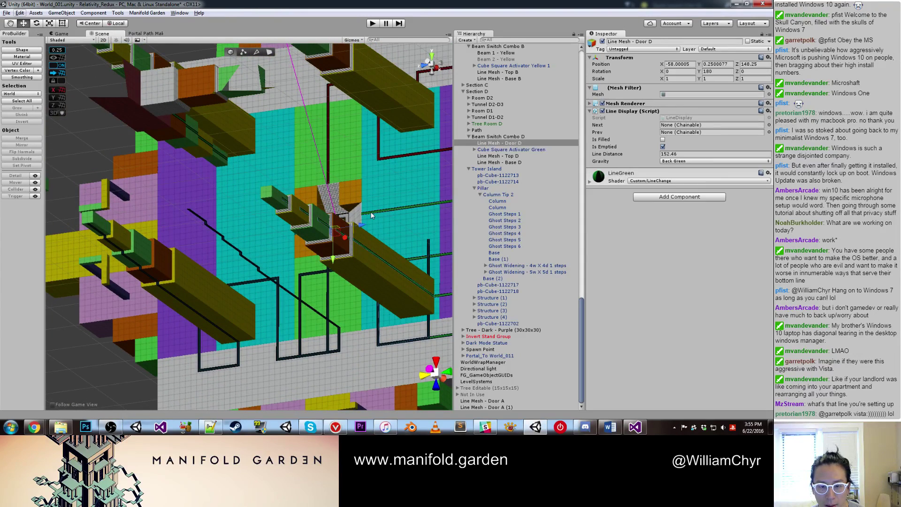
right_click(502, 144)
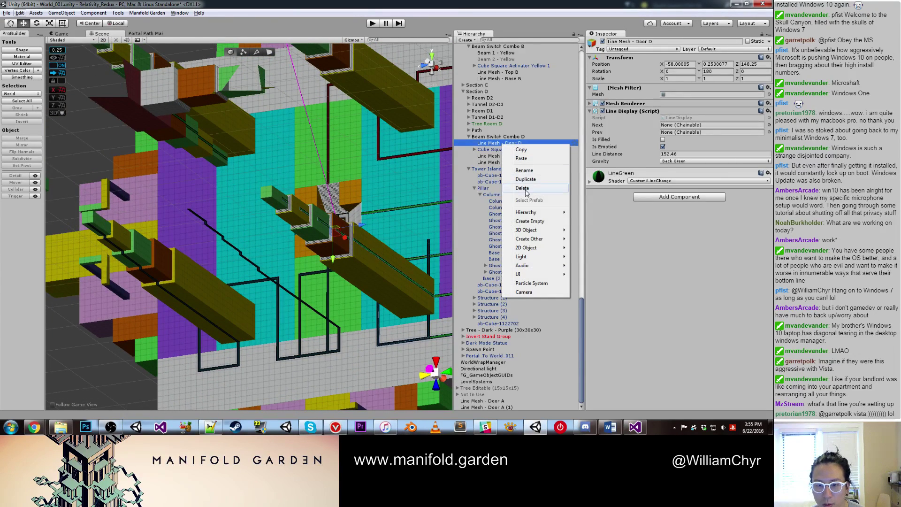
click(540, 189)
Step: Give the duplicated Door A line Back Green gravity and rename it Line Mesh - Door D
click(312, 275)
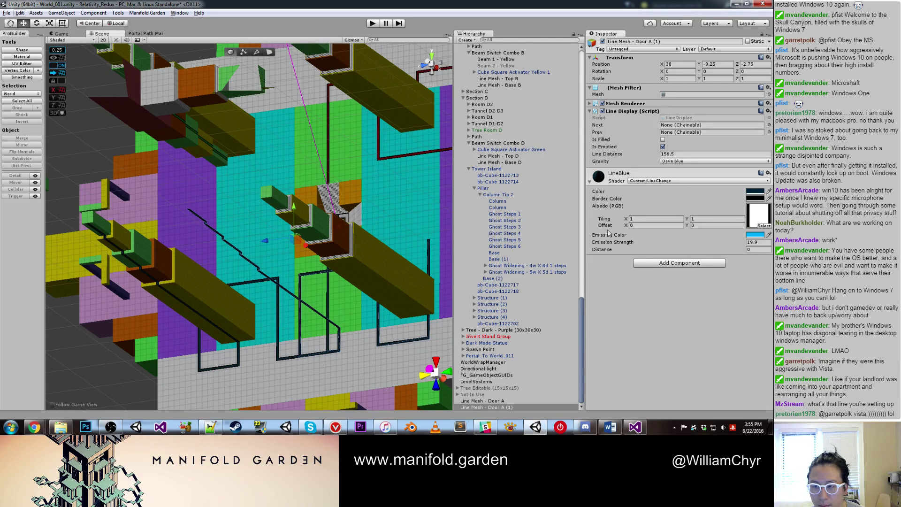
click(673, 161)
click(677, 196)
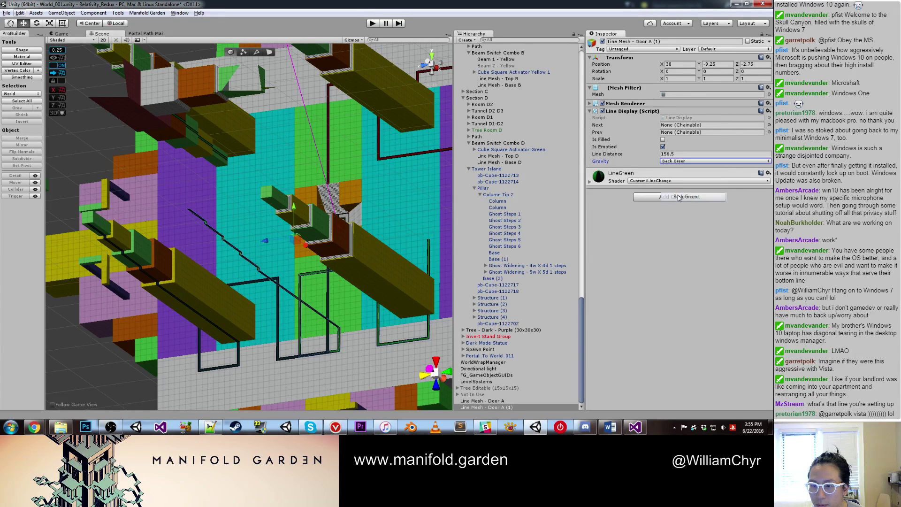
double_click(650, 42)
text(D)
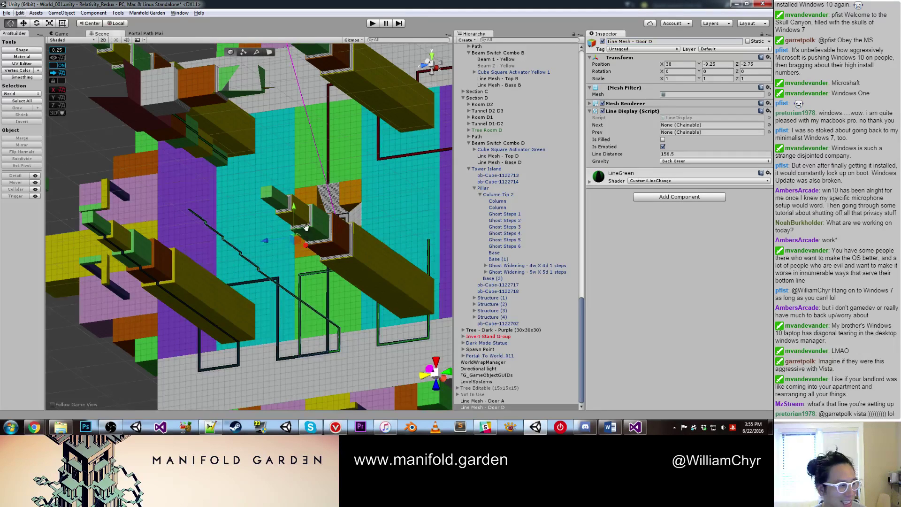
Step: Move the green line to Z -13.75, rotate it 90° about X, and raise it to Y -8.25
middle_drag(305, 231, 272, 195)
scroll(267, 193, up, 2)
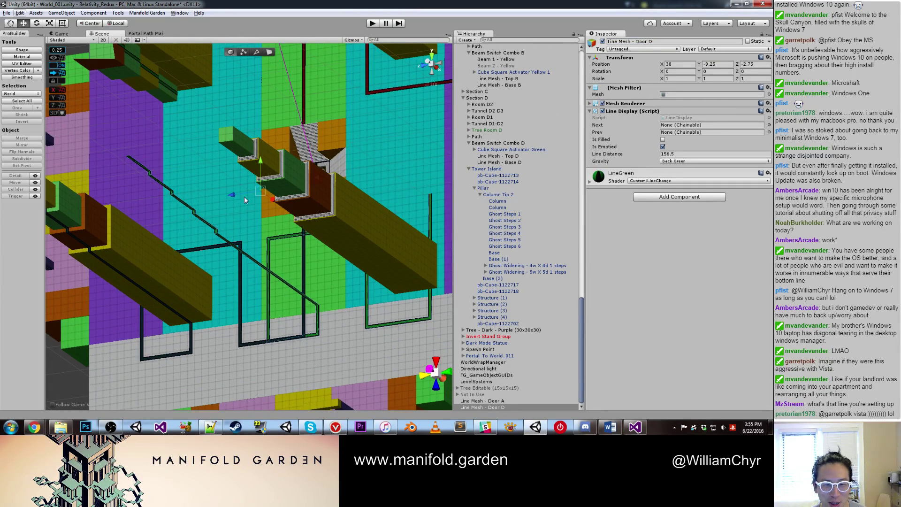
drag(263, 188, 311, 195)
key(e)
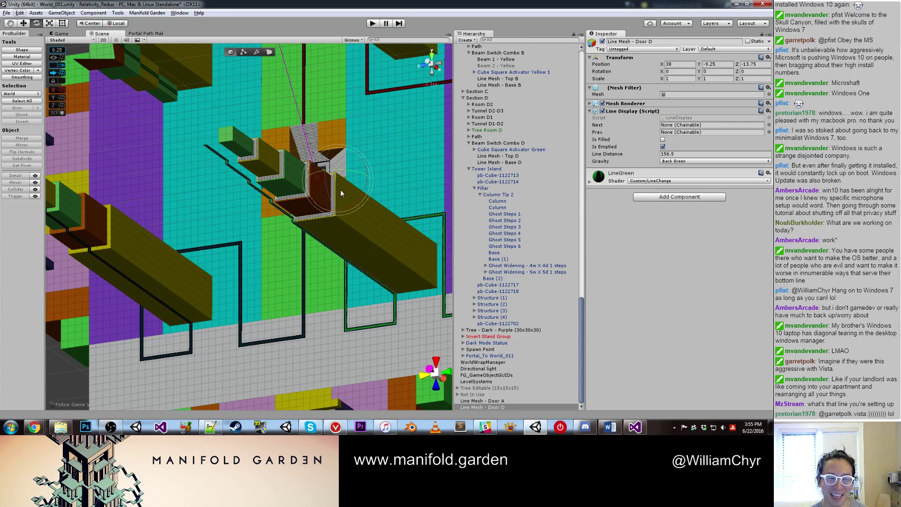
drag(387, 150, 267, 183)
key(w)
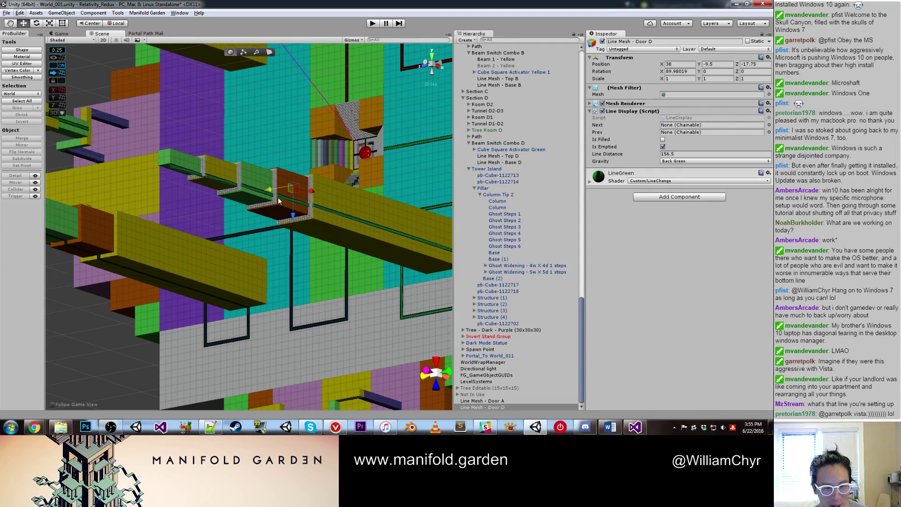
drag(298, 222, 336, 129)
click(343, 131)
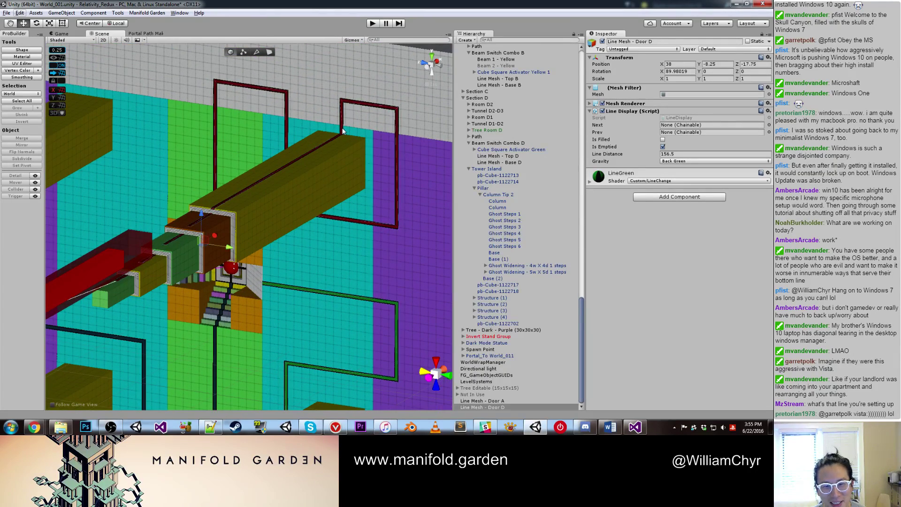
right_click(504, 170)
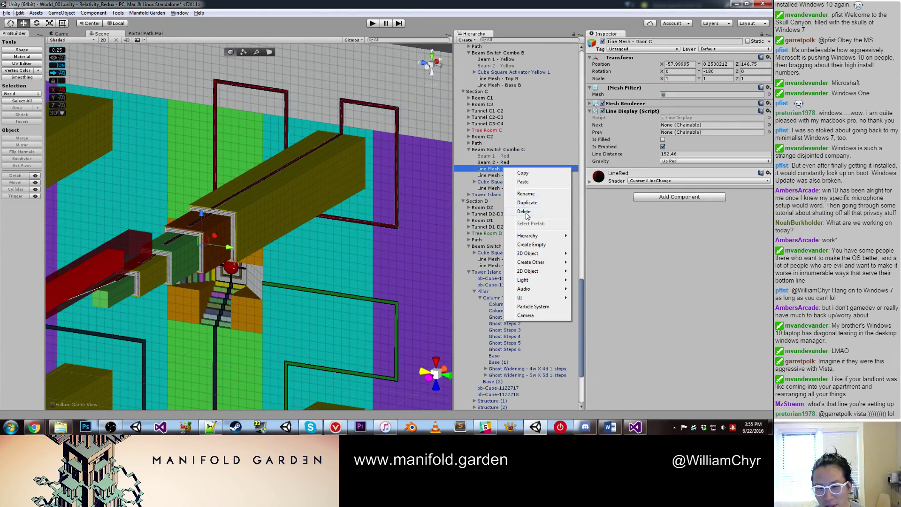
Step: Delete Line Mesh - Door C and select the green Line Mesh - Door D (1)
click(530, 211)
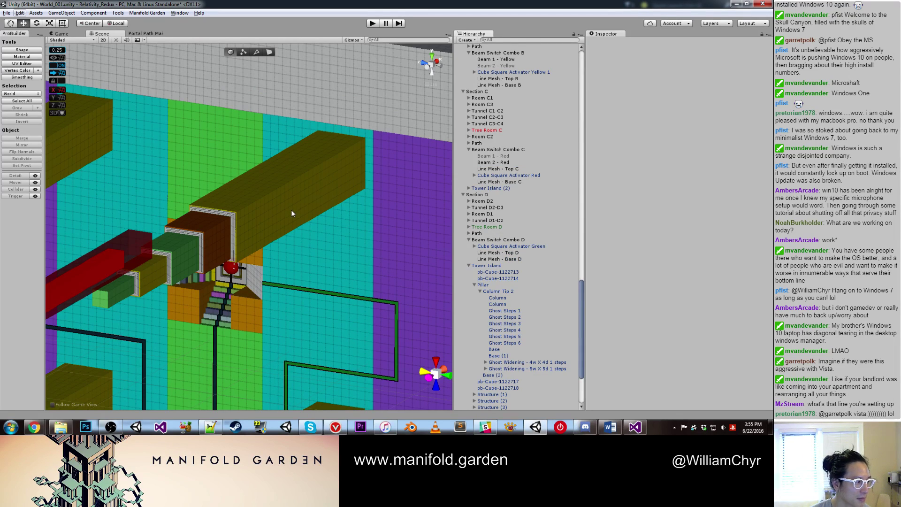
click(356, 298)
scroll(356, 296, down, 5)
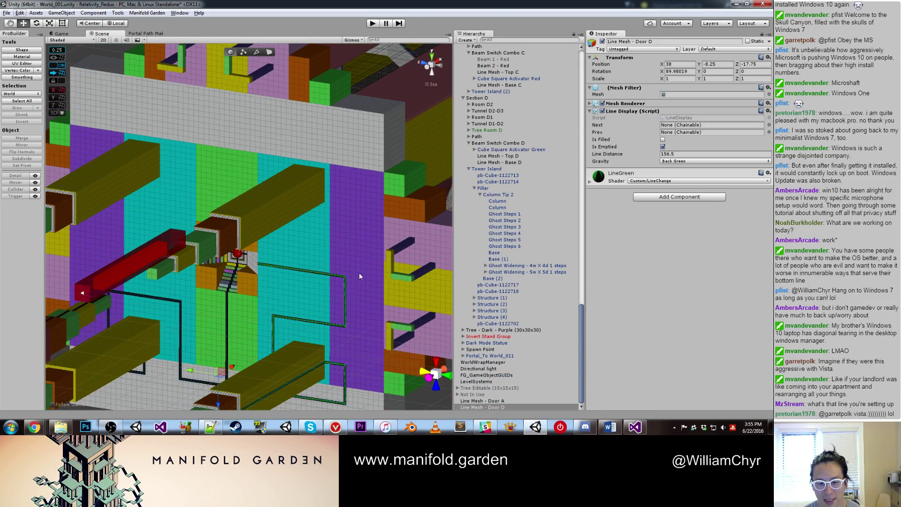
shift+click(227, 357)
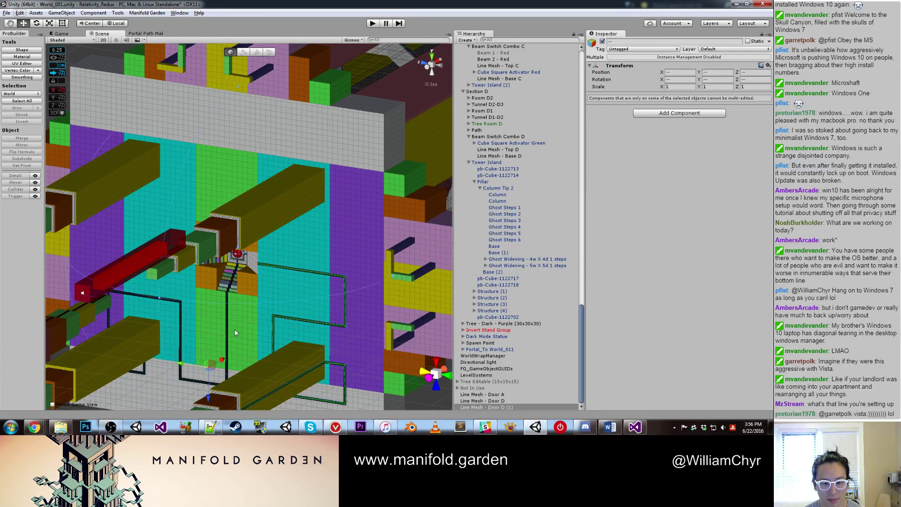
click(291, 269)
click(291, 269)
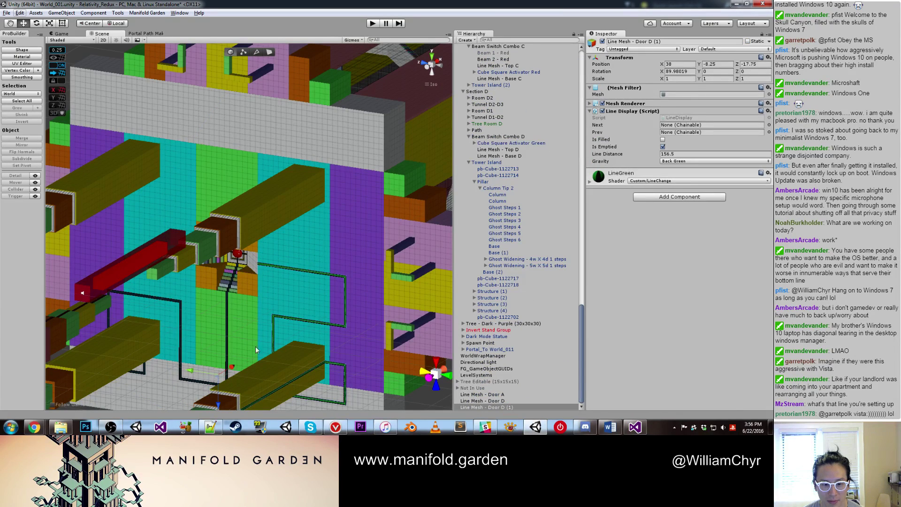
Step: Raise Line Mesh - Door D (1) to 38, 24.75, -16.75 and rotate it -180°
drag(227, 403, 222, 202)
key(e)
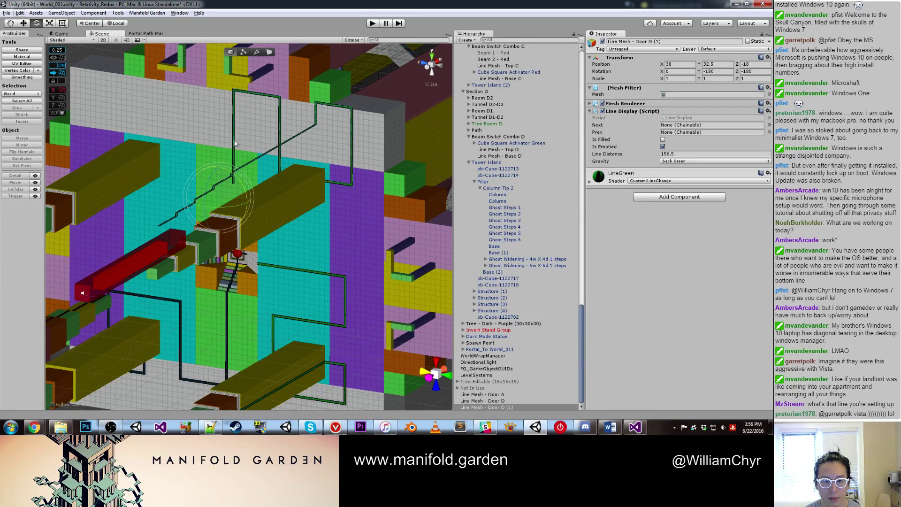
key(w)
alt+drag(242, 174, 250, 194)
alt+drag(282, 214, 328, 244)
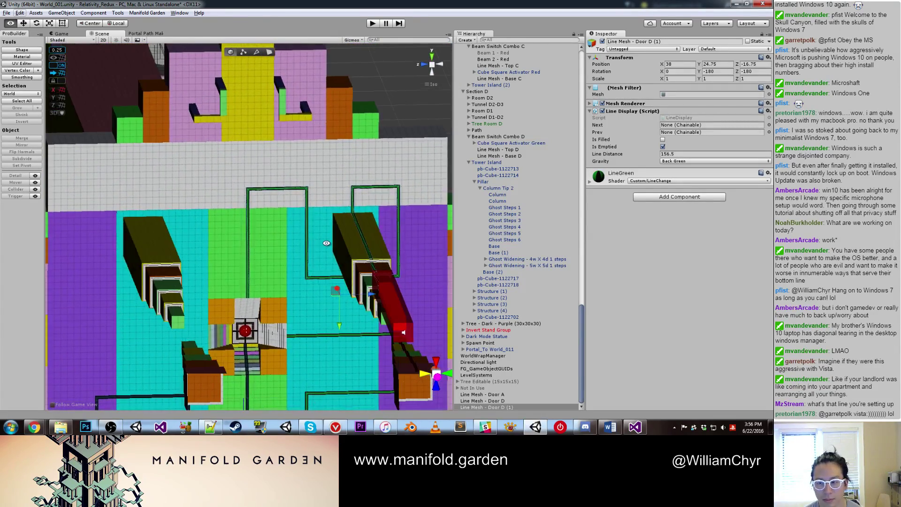
Step: Set the Door D (1) line's gravity to Up Red
click(670, 162)
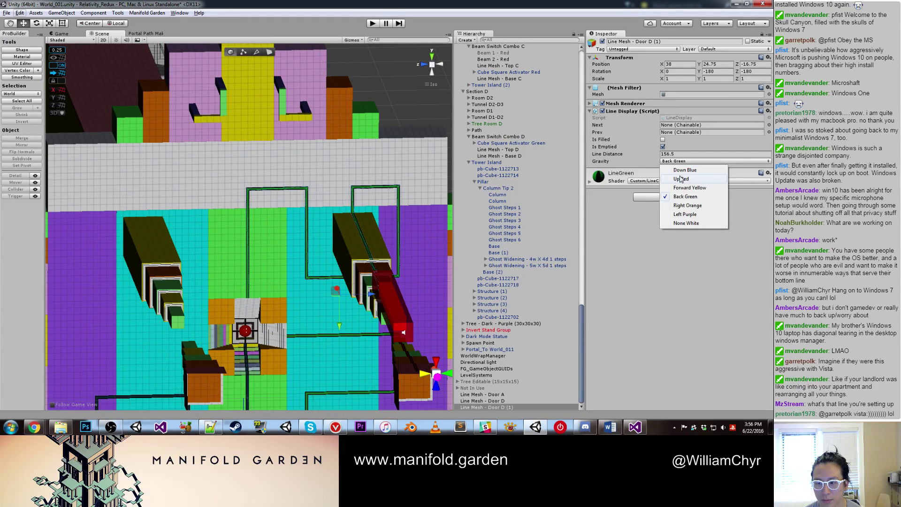
click(681, 179)
alt+drag(309, 221, 268, 242)
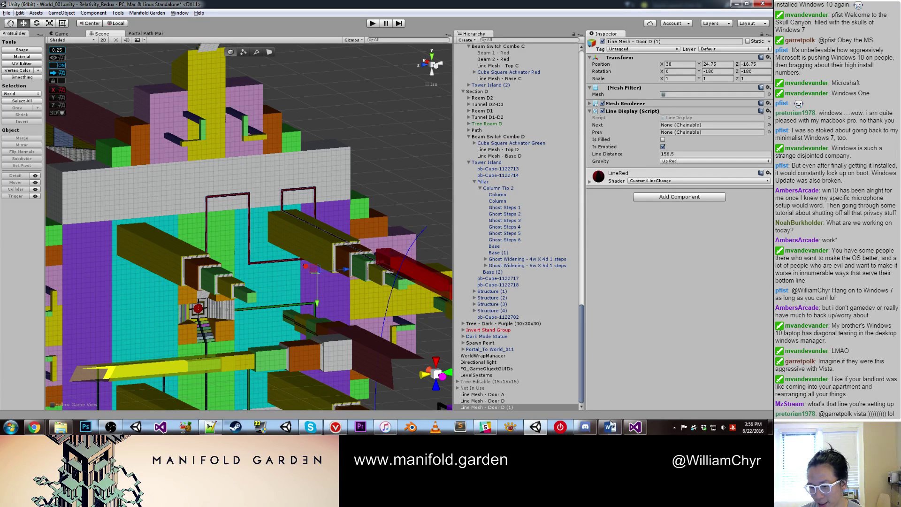
alt+drag(333, 284, 281, 278)
scroll(340, 261, up, 3)
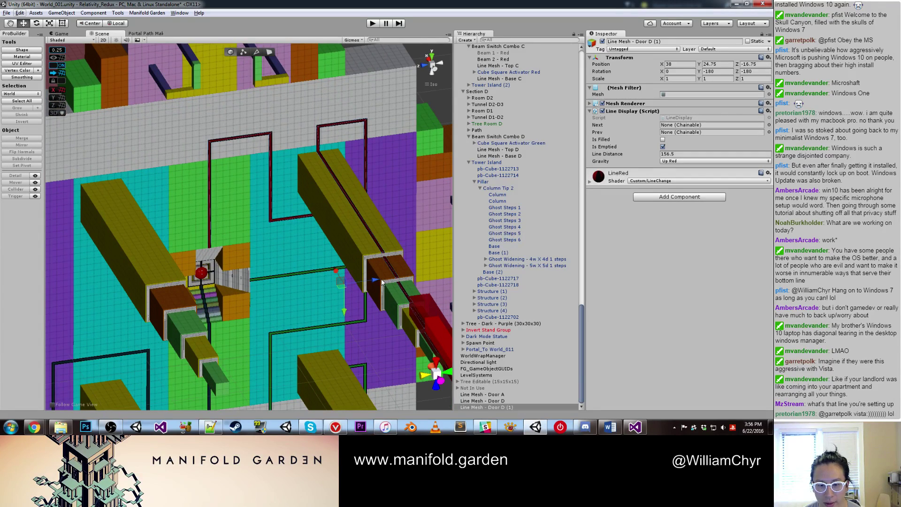
alt+drag(376, 282, 286, 257)
Step: Duplicate the red Door D (1) line, rotate the copy 90° about X, and move it to Z 15.75
key(ctrl+d)
key(e)
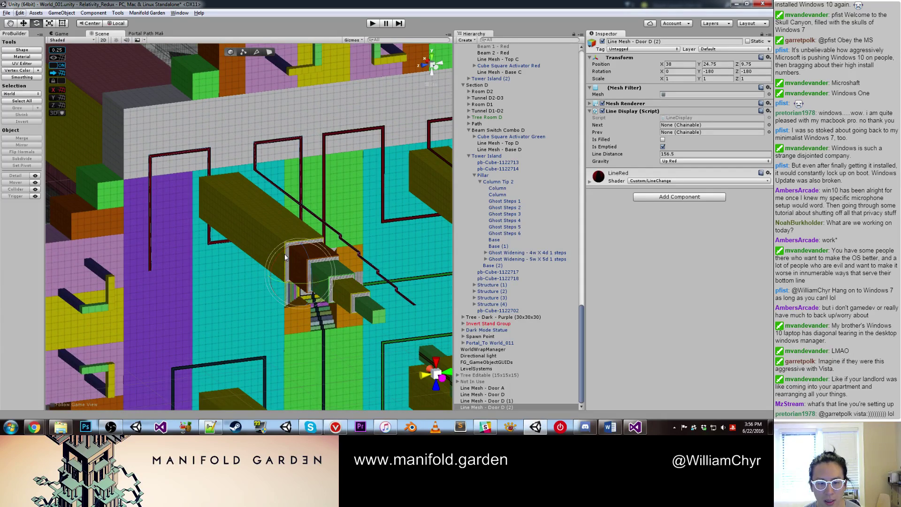
drag(256, 300, 311, 273)
key(w)
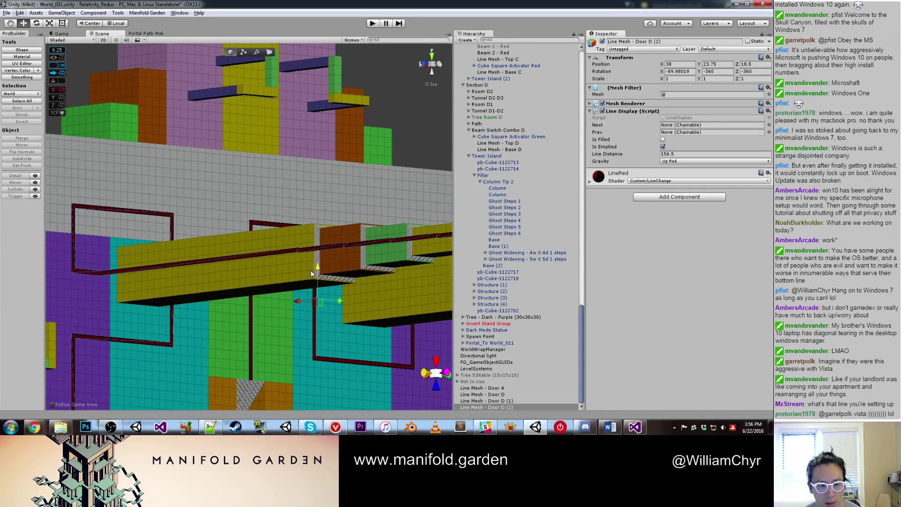
drag(341, 301, 245, 267)
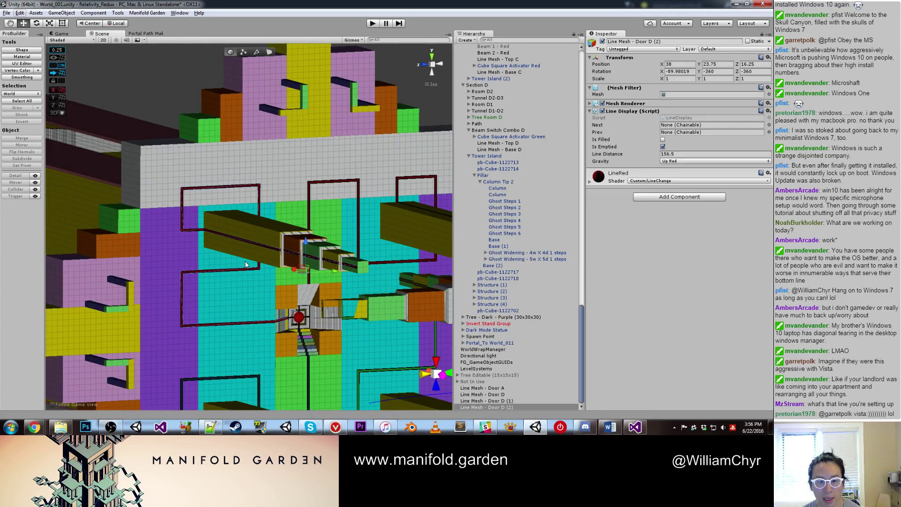
Step: Set the new door line's gravity to Forward Yellow
alt+drag(246, 232, 336, 295)
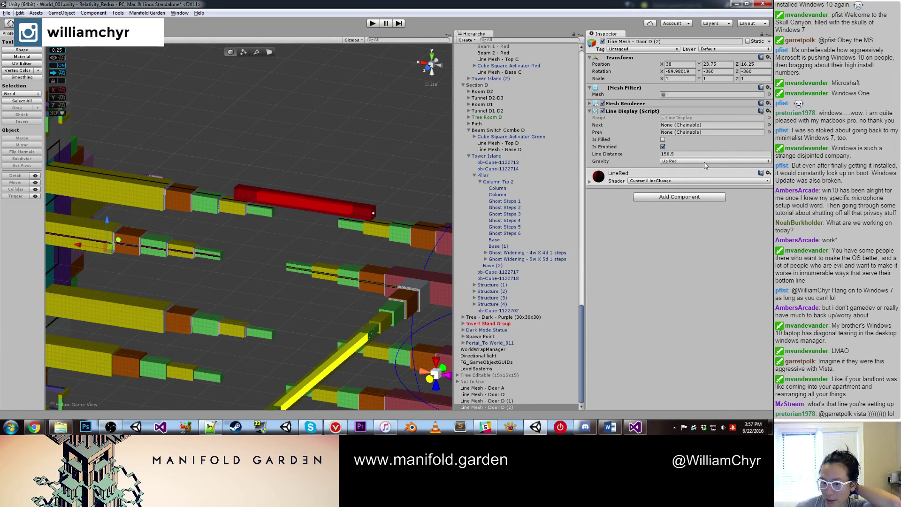
click(685, 161)
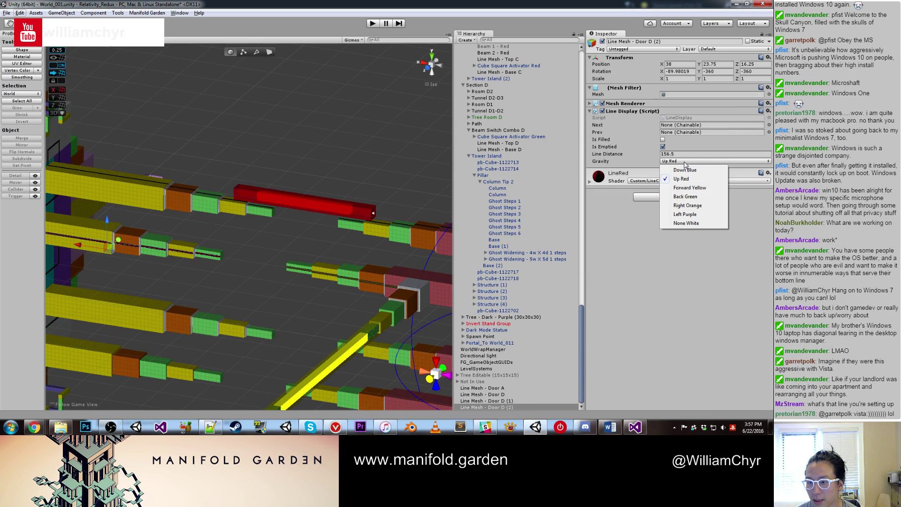
click(687, 188)
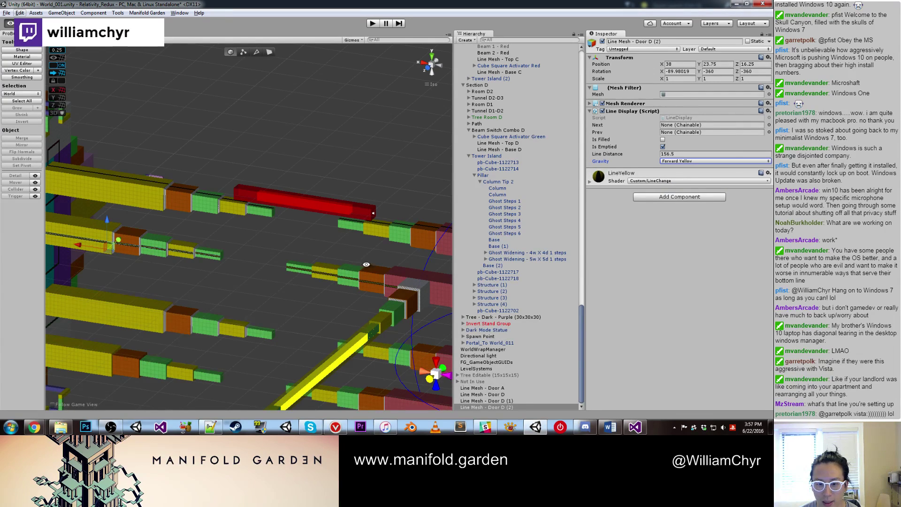
alt+drag(339, 231, 362, 185)
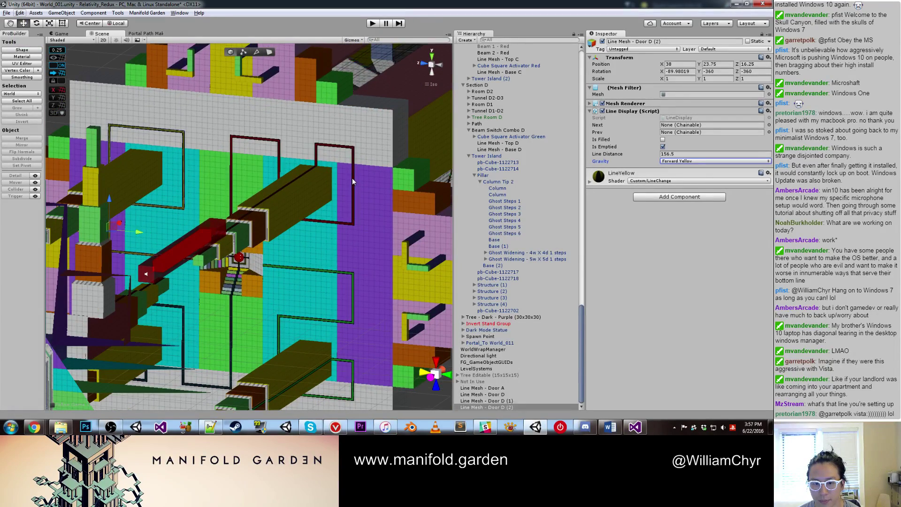
Step: Rename Line Mesh - Door D (1) to Line Mesh - Door C
click(352, 178)
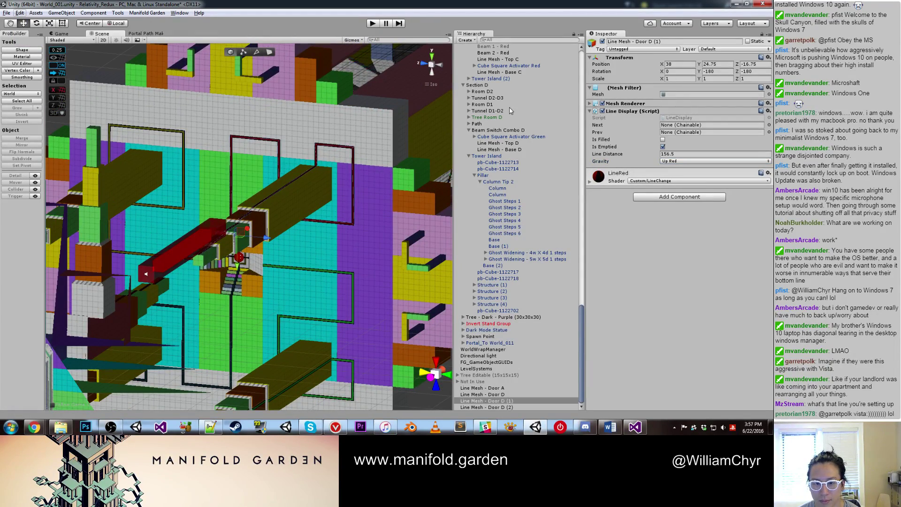
scroll(267, 249, down, 3)
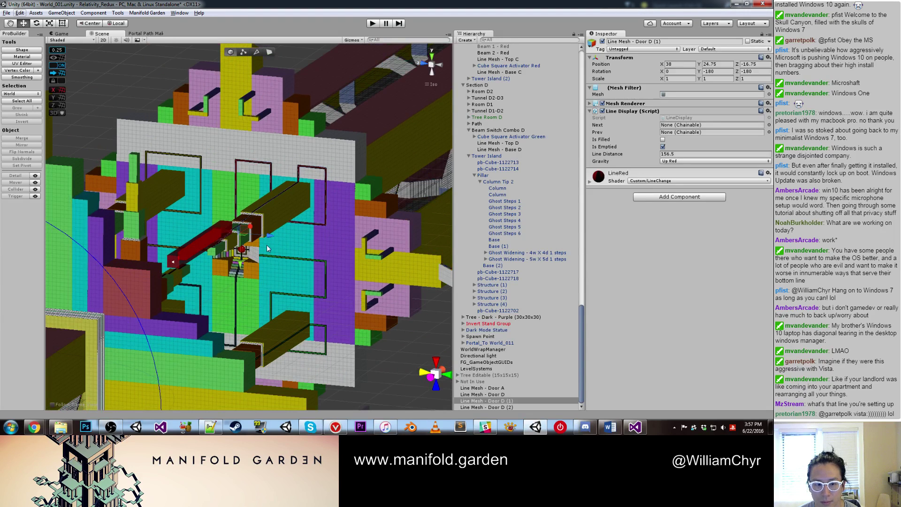
click(211, 239)
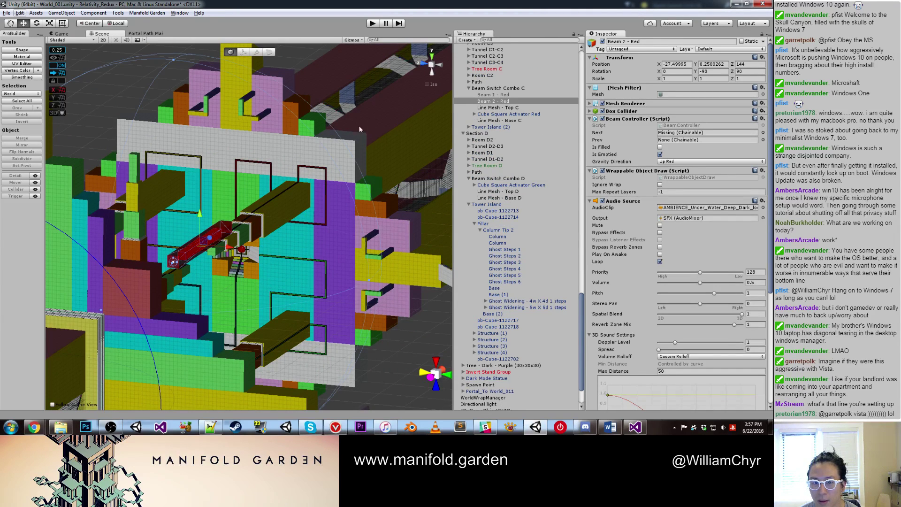
click(327, 173)
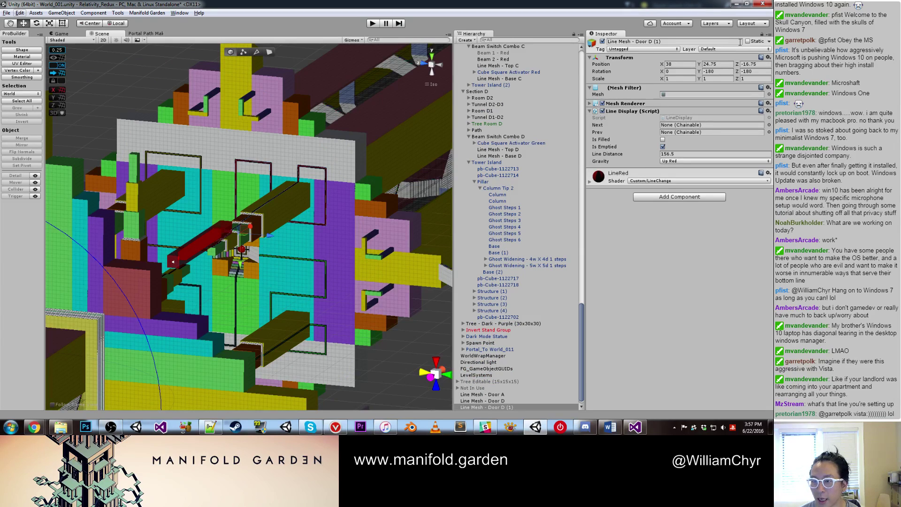
click(650, 42)
click(701, 41)
key(BackSpace)
key(BackSpace)
key(BackSpace)
key(BackSpace)
key(BackSpace)
text(C)
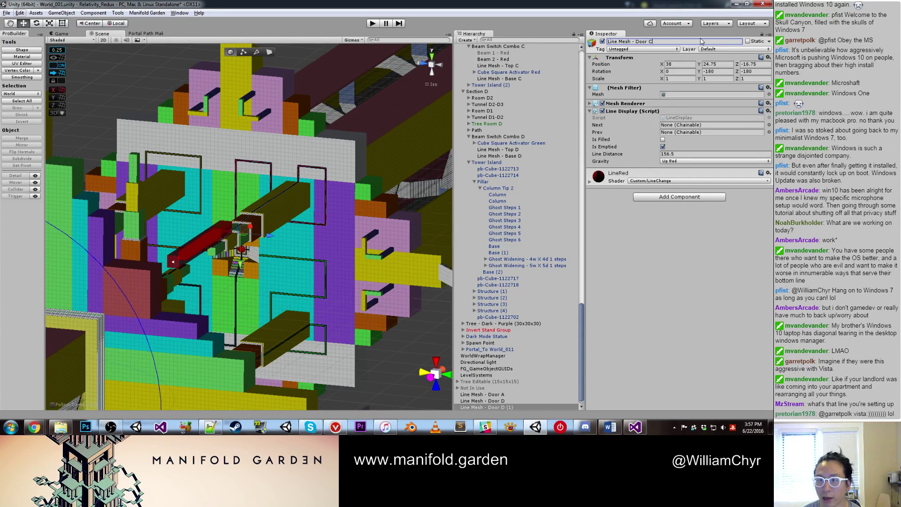
scroll(252, 222, up, 5)
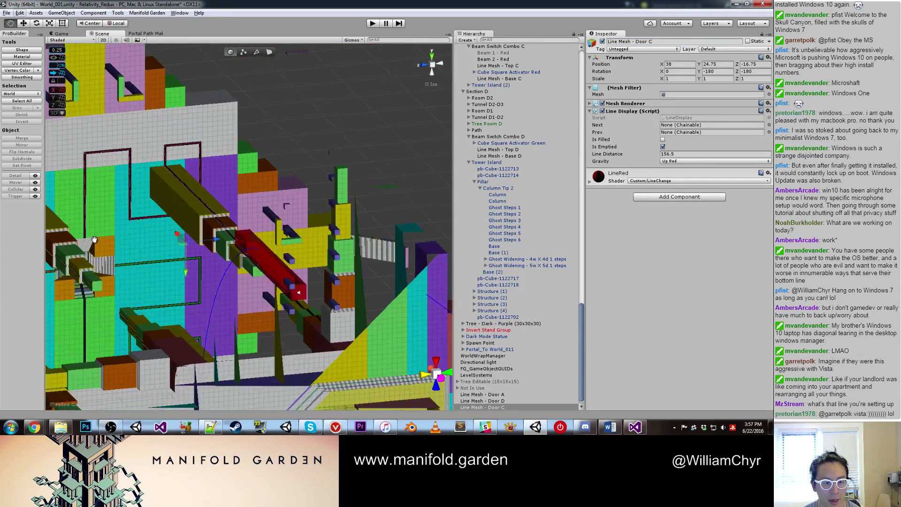
Step: Rename Line Mesh - Door D (2) to Line Mesh - Door B
click(187, 206)
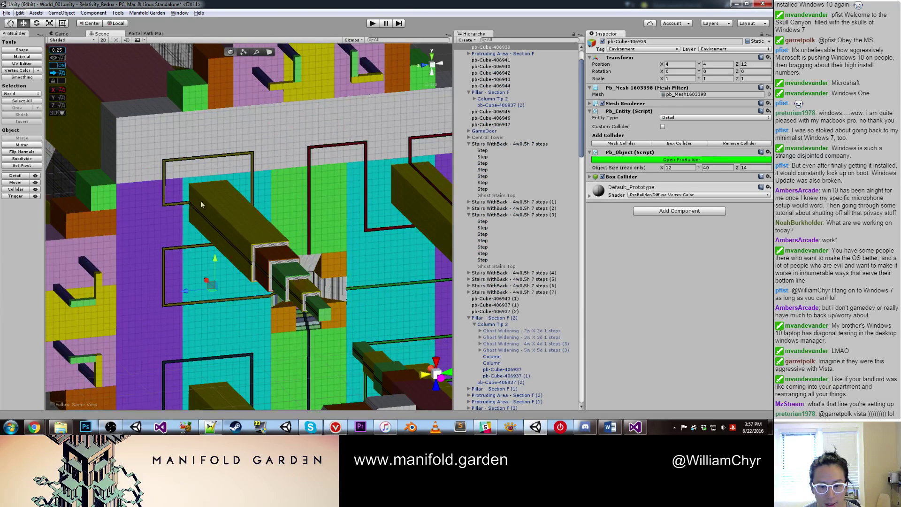
click(220, 208)
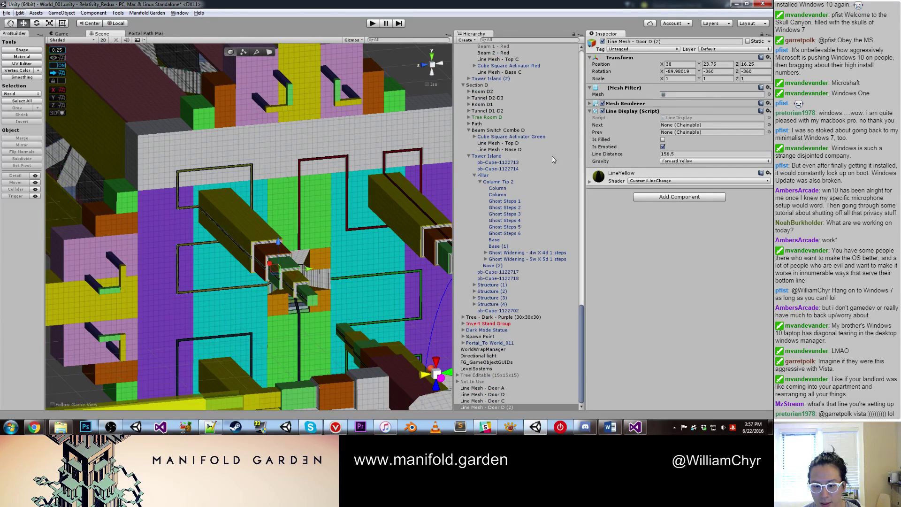
click(653, 43)
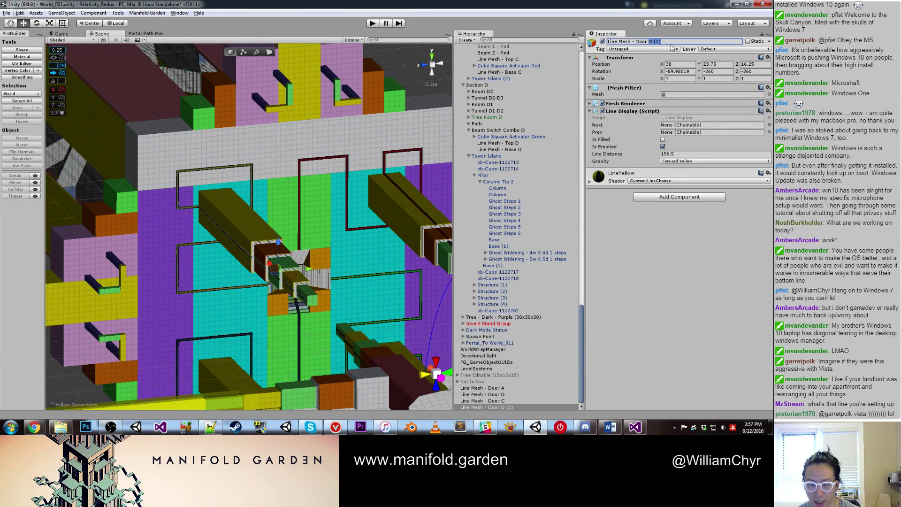
key(BackSpace)
key(BackSpace)
key(BackSpace)
key(BackSpace)
key(BackSpace)
text(B)
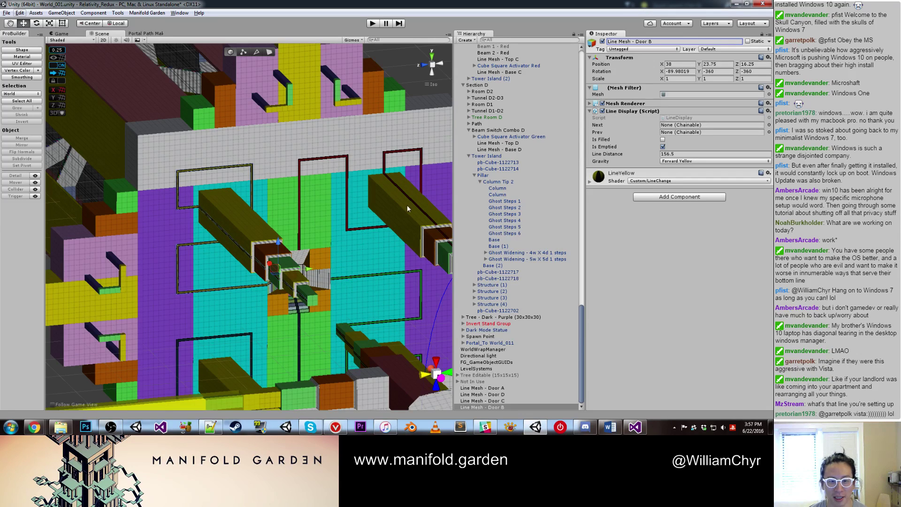
Step: Select both Ghost Stairs Top objects and enable them
scroll(198, 263, up, 2)
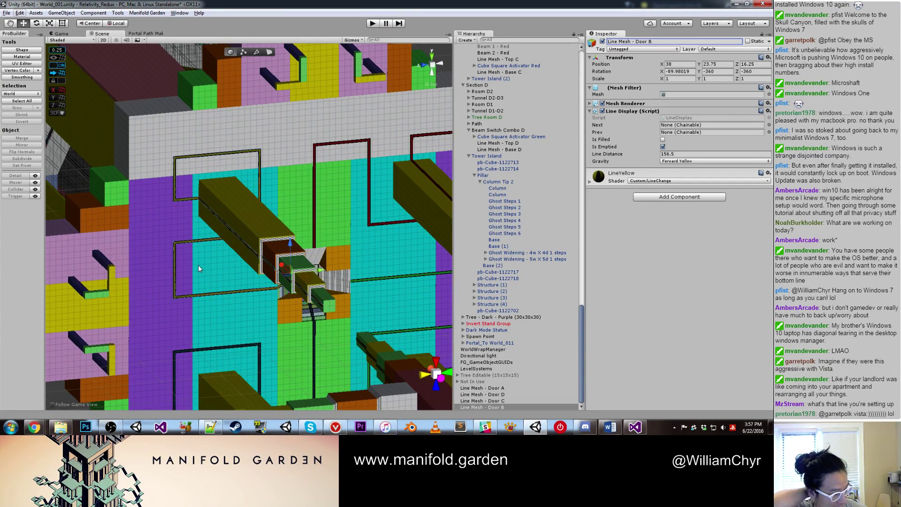
alt+drag(198, 265, 226, 309)
scroll(333, 320, up, 5)
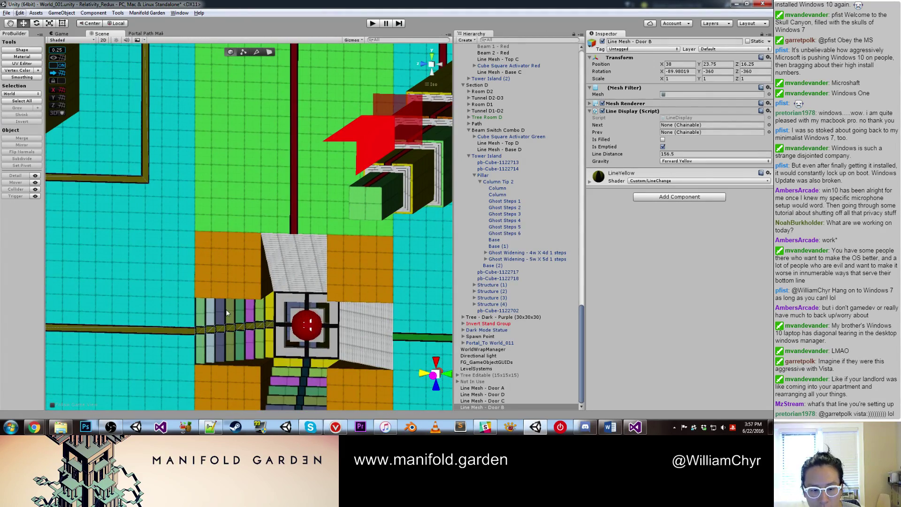
click(226, 311)
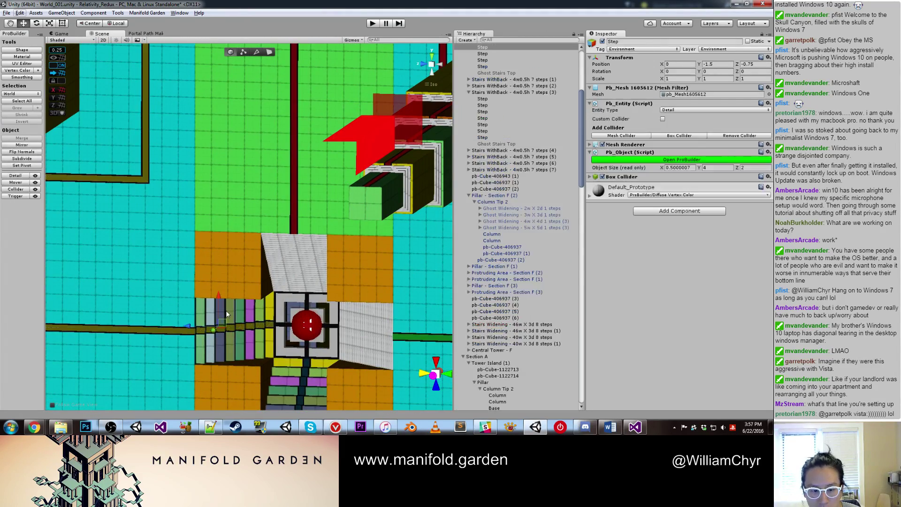
click(494, 73)
ctrl+click(493, 145)
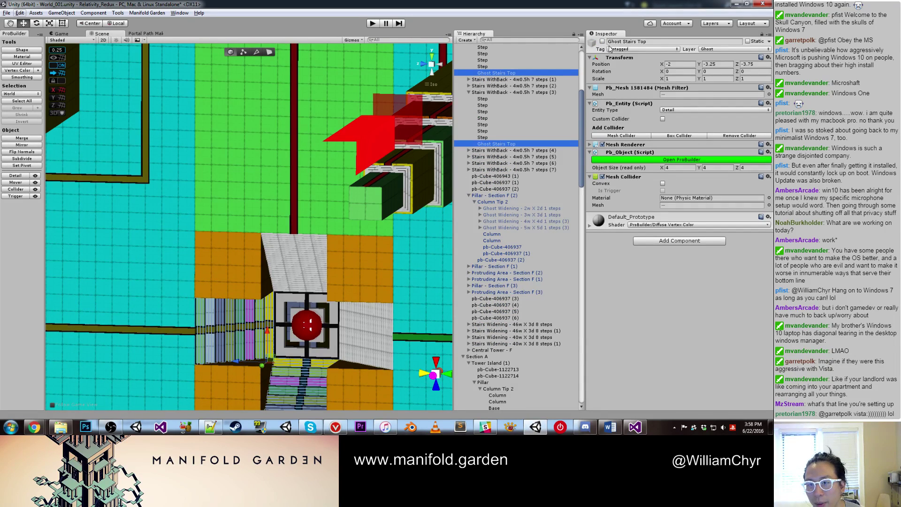
click(603, 41)
Step: Orbit to a frontal overview of the beams and select the pillar beside the yellow beams
alt+drag(372, 188, 294, 306)
alt+drag(353, 254, 295, 254)
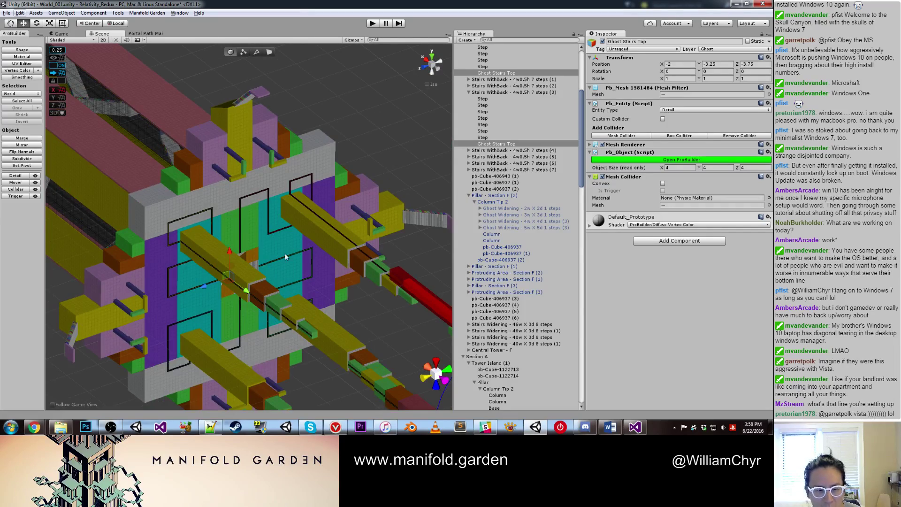
scroll(285, 252, up, 6)
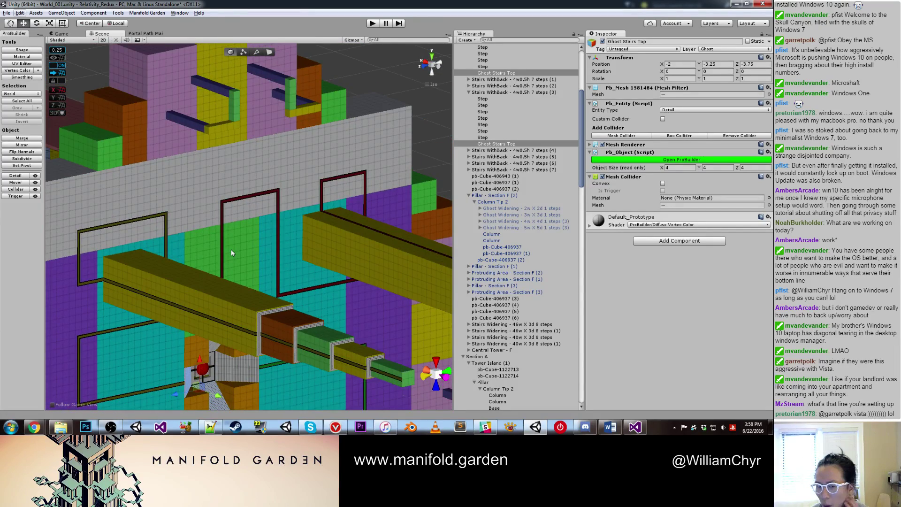
alt+drag(221, 263, 263, 327)
click(214, 284)
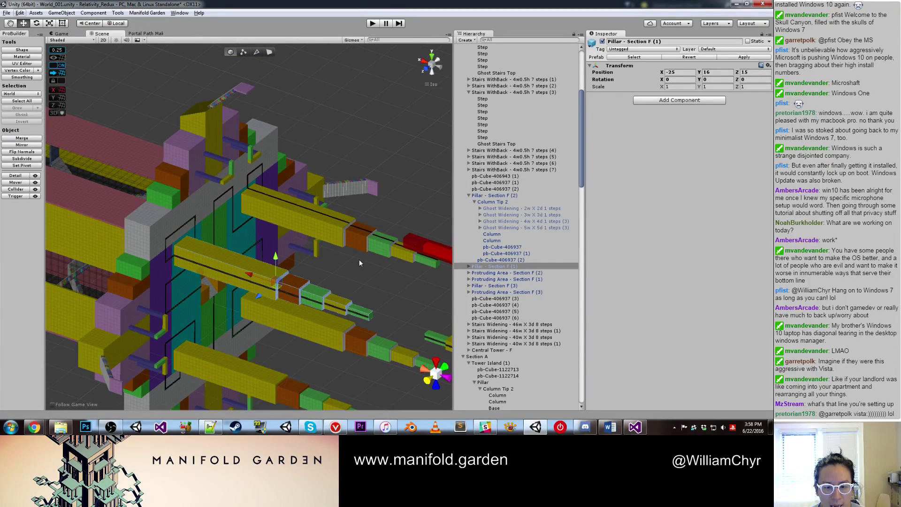
Step: Orbit around the wall and pillar to bring the red beam into view, then select Beam 2 - Red
alt+drag(359, 242, 288, 238)
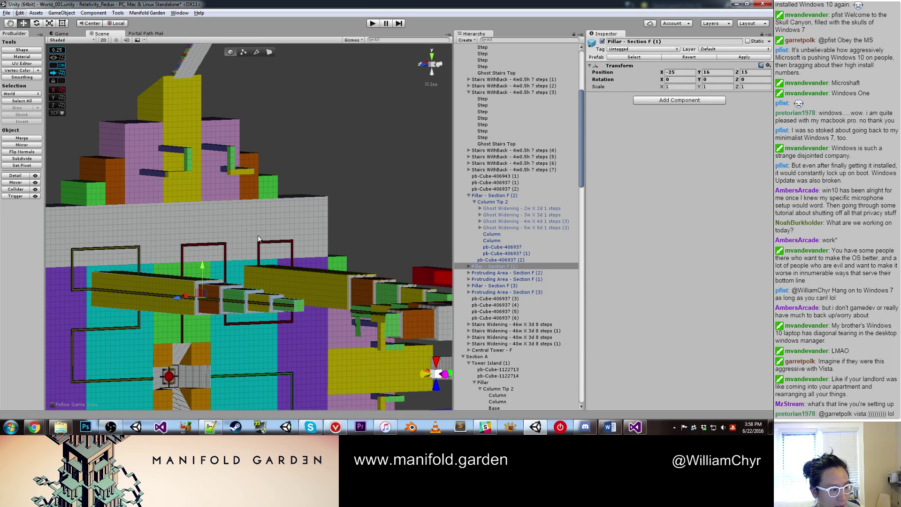
alt+drag(255, 233, 193, 271)
scroll(277, 298, up, 3)
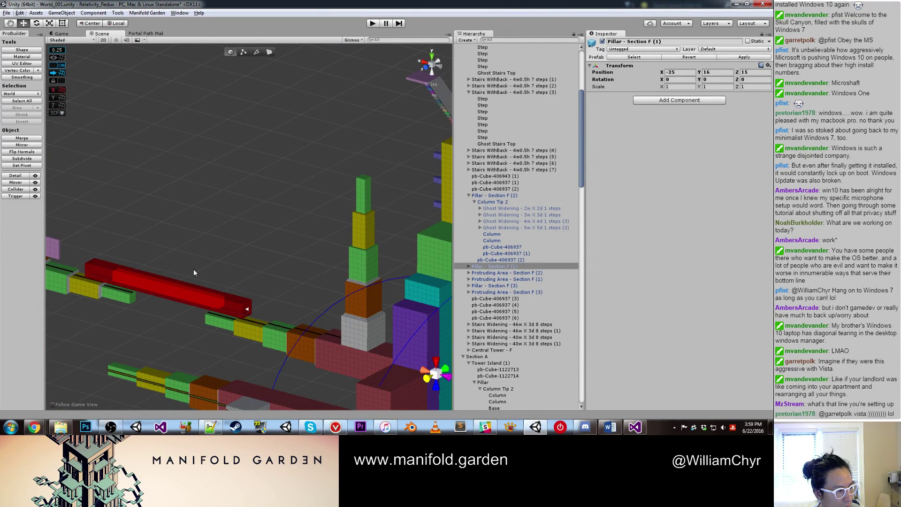
alt+drag(234, 266, 265, 269)
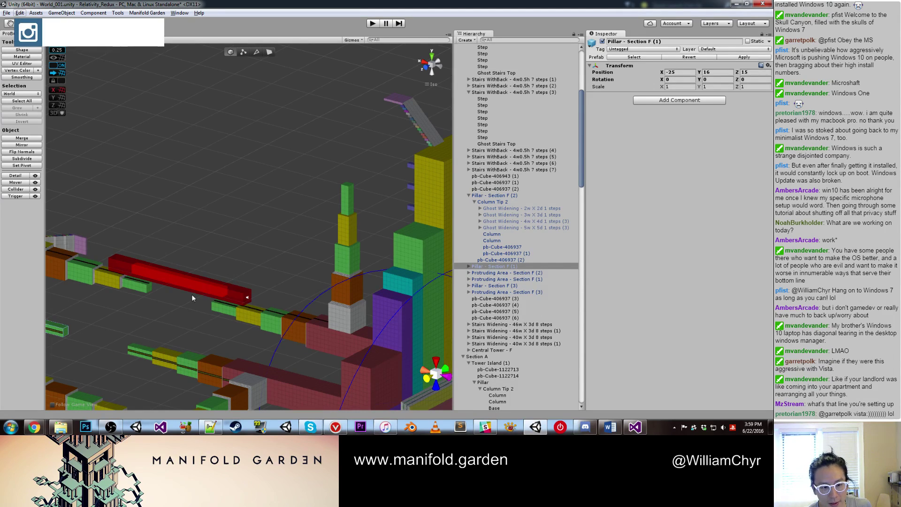
alt+drag(191, 294, 262, 188)
scroll(284, 252, up, 3)
click(286, 247)
scroll(324, 230, up, 5)
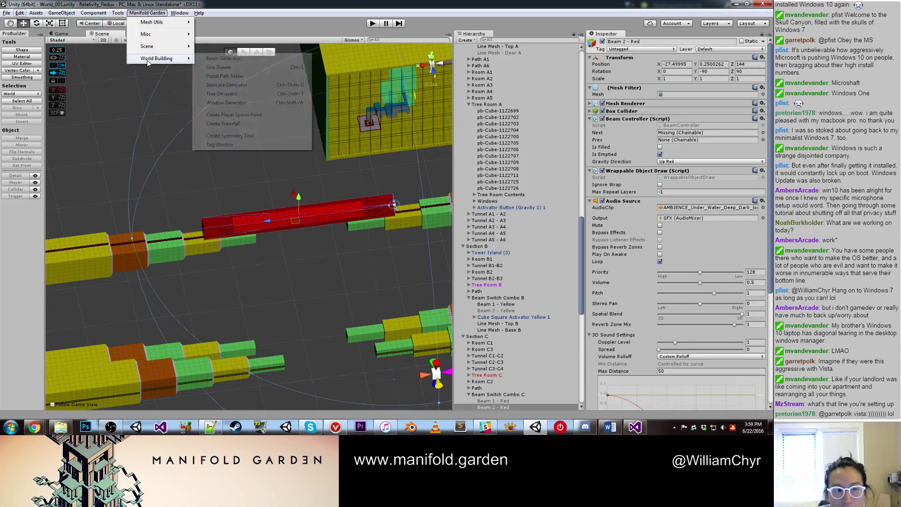
Step: Open the Beam Generator window from the Manifold Garden menu
mouse_move(180, 48)
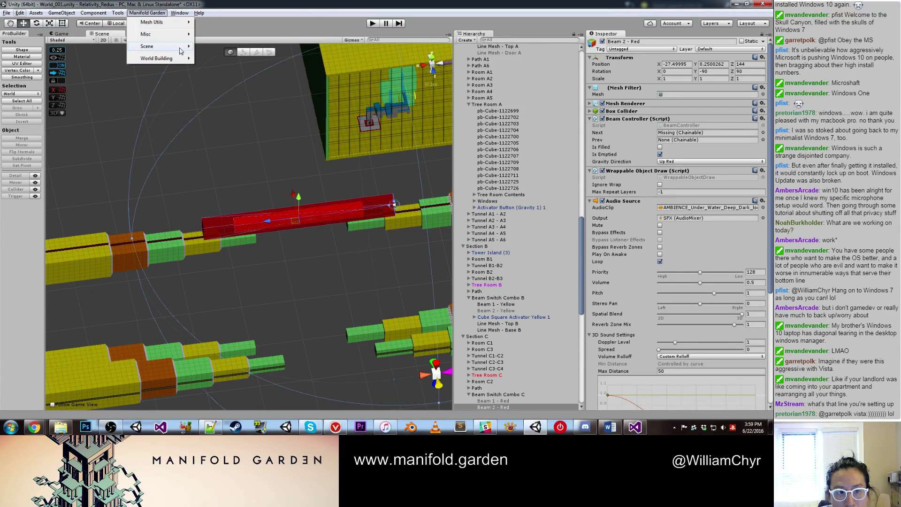
click(223, 61)
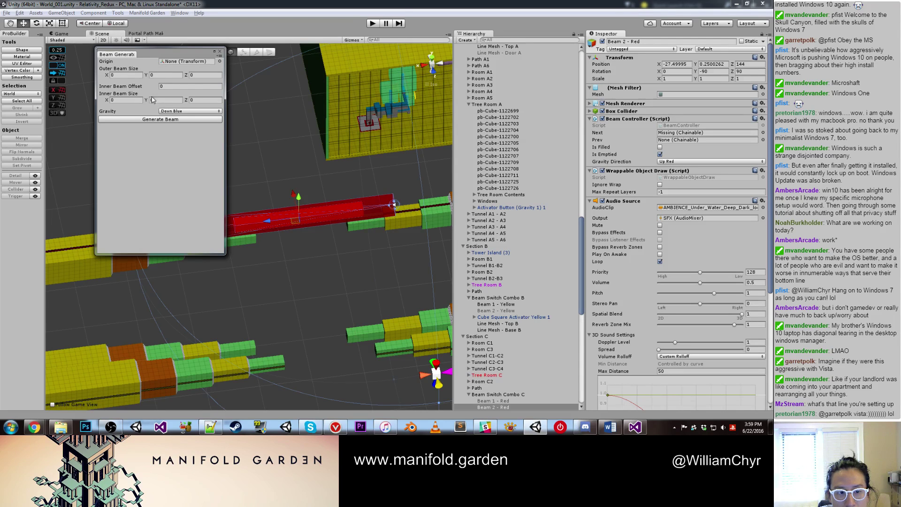
drag(143, 57, 433, 102)
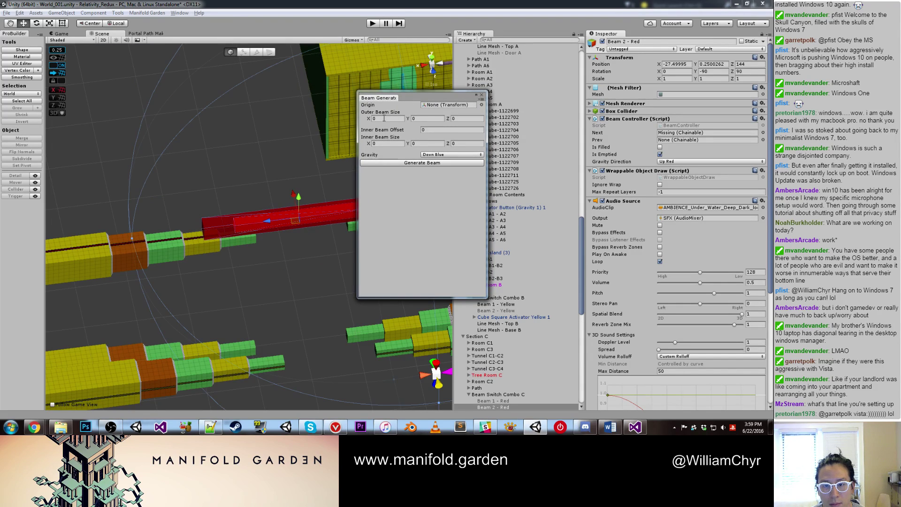
key(ctrl+z)
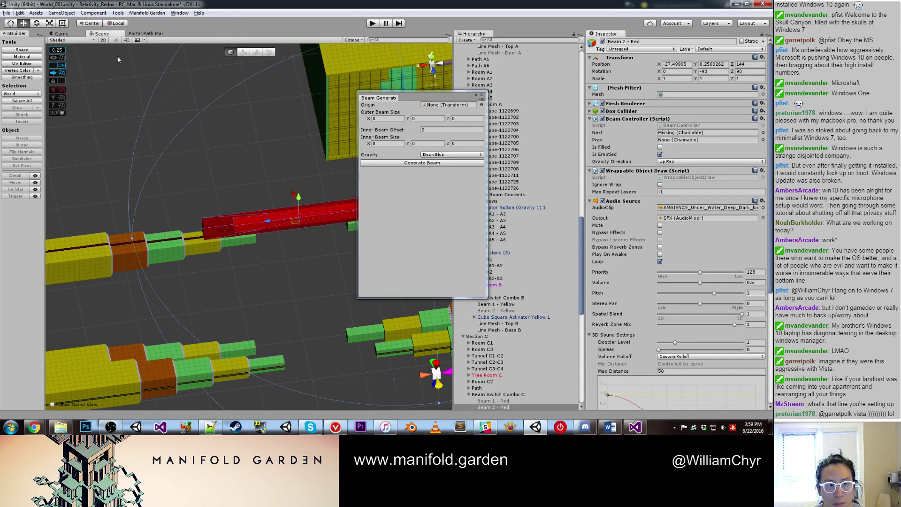
Step: Create a new empty GameObject with GameObject > Create Empty
right_click(559, 130)
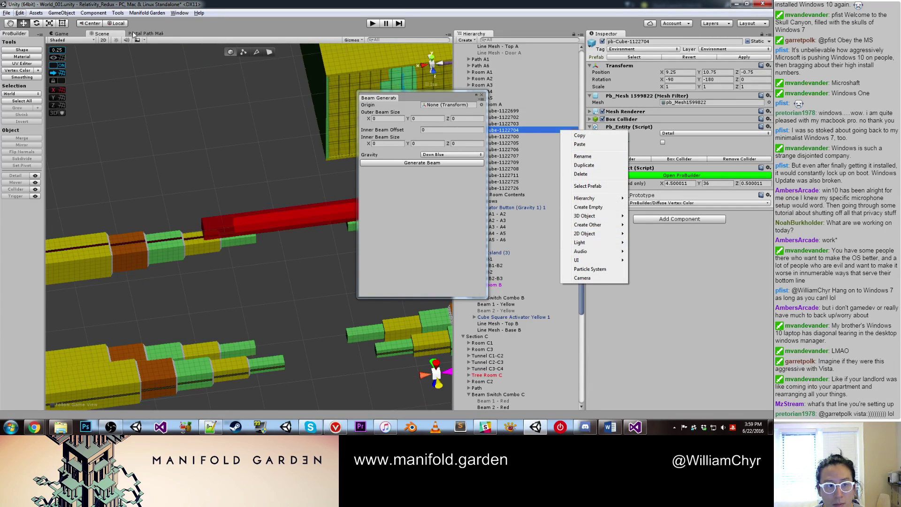
click(94, 13)
click(243, 84)
click(62, 13)
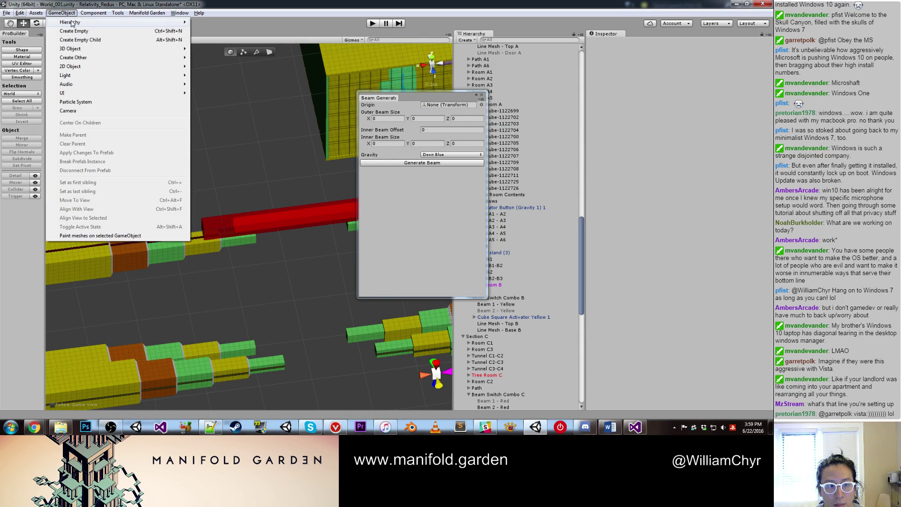
click(92, 33)
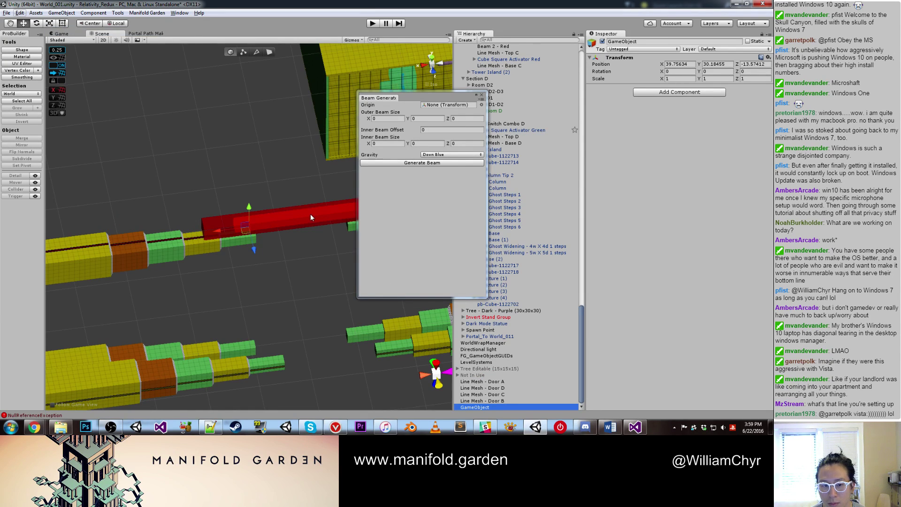
Step: Move the empty to X 29.75, make it the Beam Generator Origin, and enter inner size 2×2×2
drag(223, 235, 429, 216)
drag(488, 407, 450, 104)
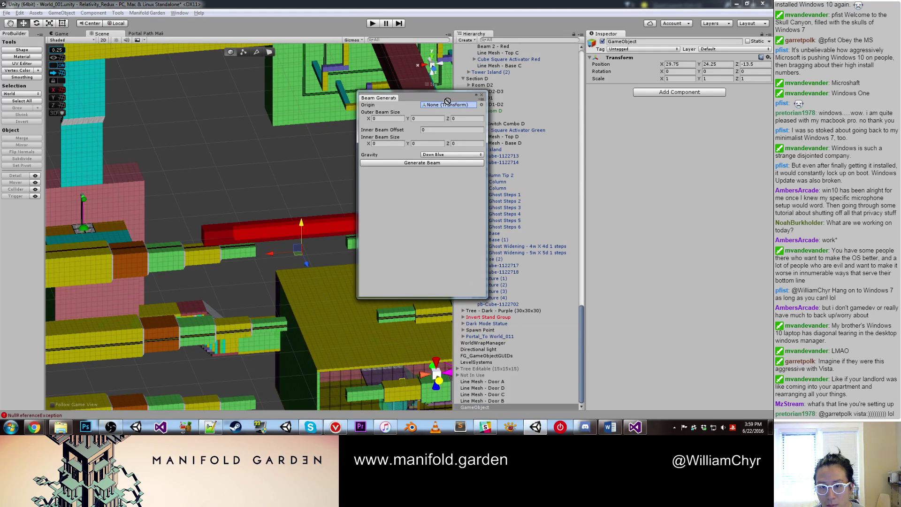
click(367, 121)
text(3)
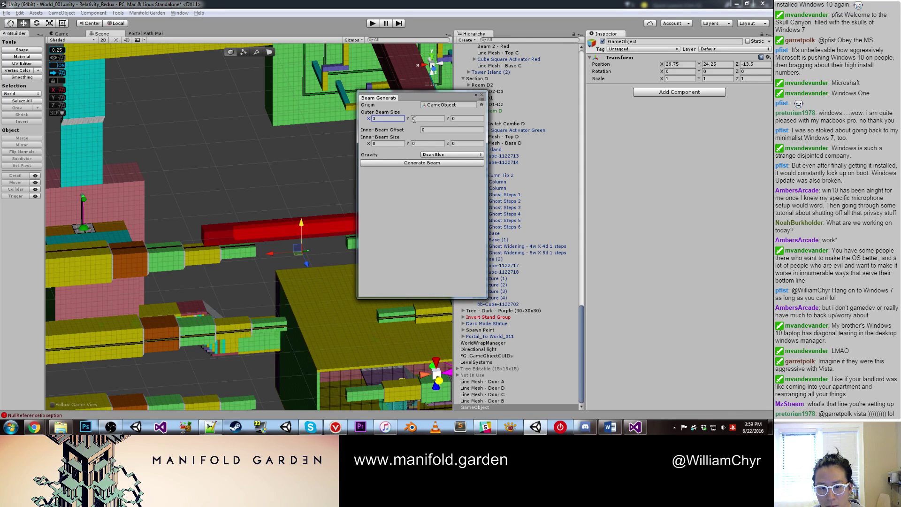
text(4)
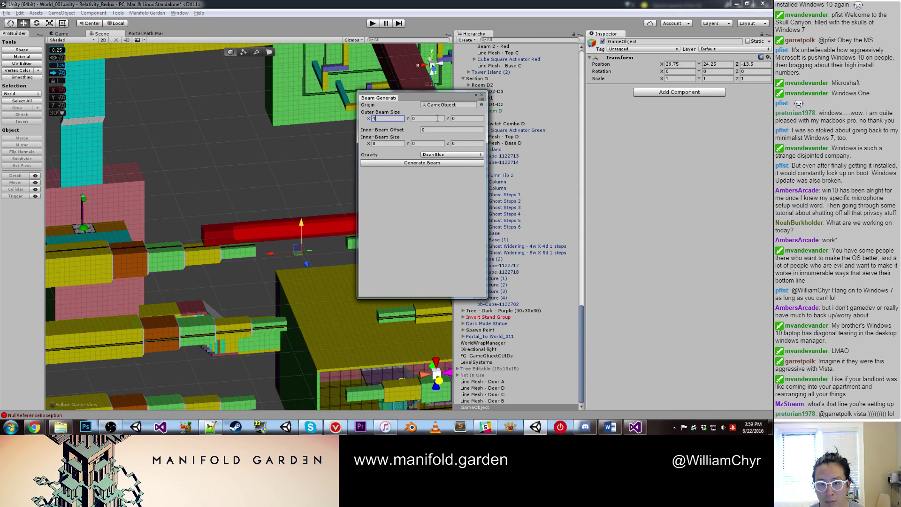
click(425, 120)
text(4)
key(Tab)
text(4)
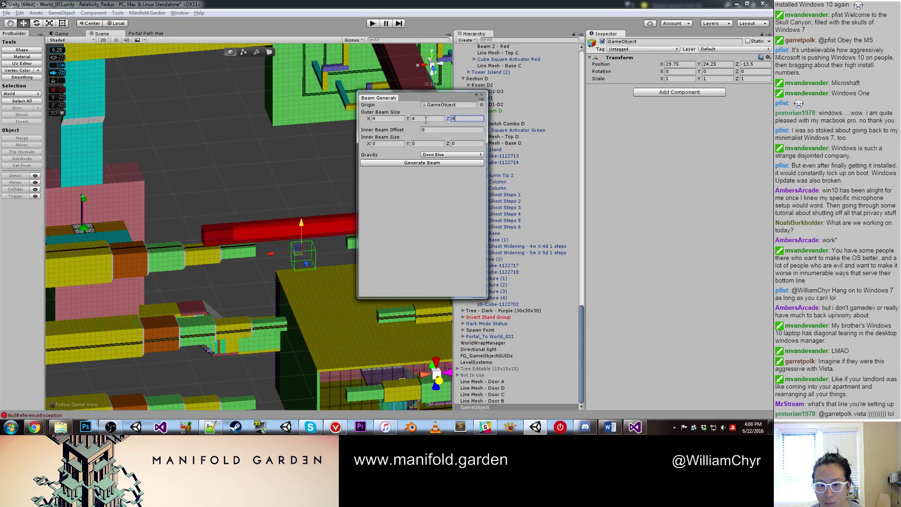
click(389, 143)
text(2)
key(Tab)
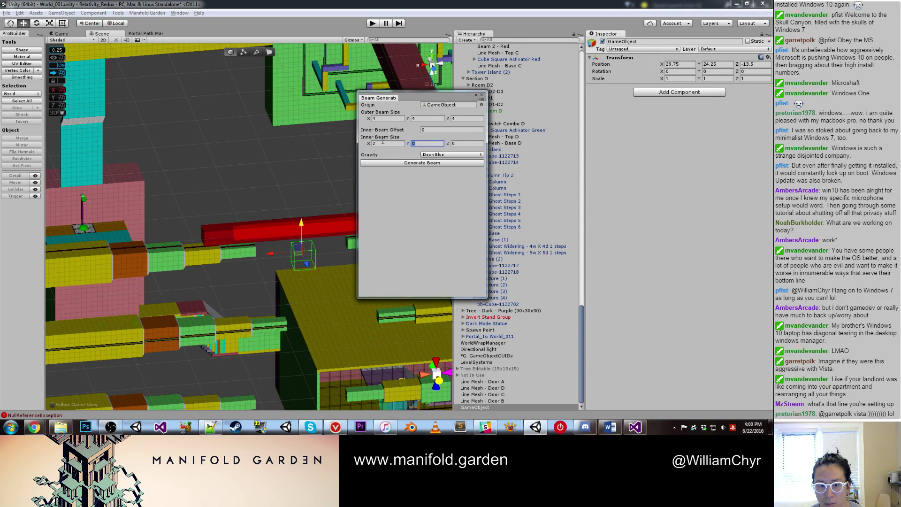
text(2)
key(Tab)
text(2)
Step: Change the outer beam size to 3×3×3 while viewing the red beam from above
scroll(159, 221, up, 6)
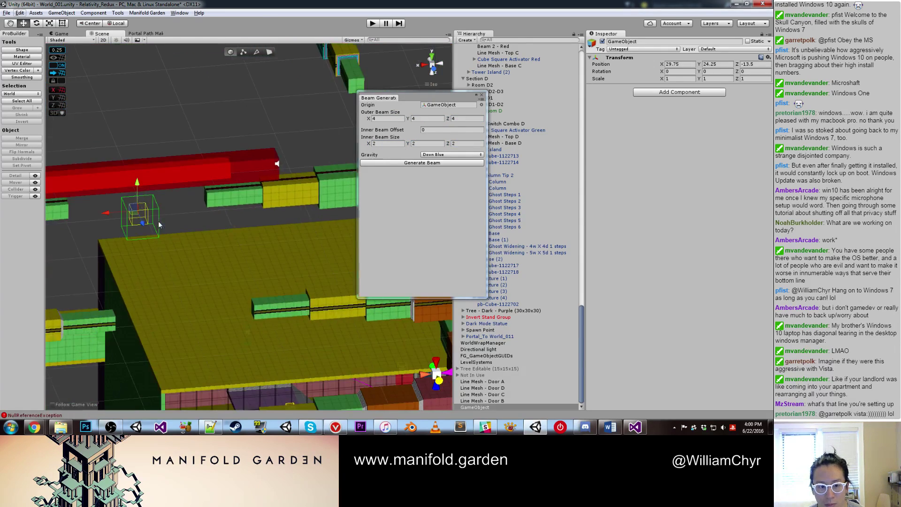
alt+drag(159, 221, 218, 246)
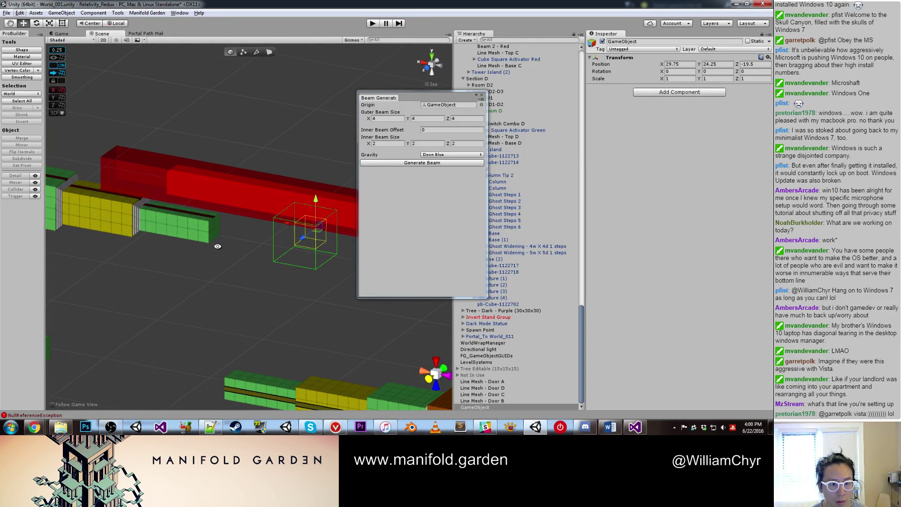
click(373, 119)
text(3)
key(Tab)
text(3)
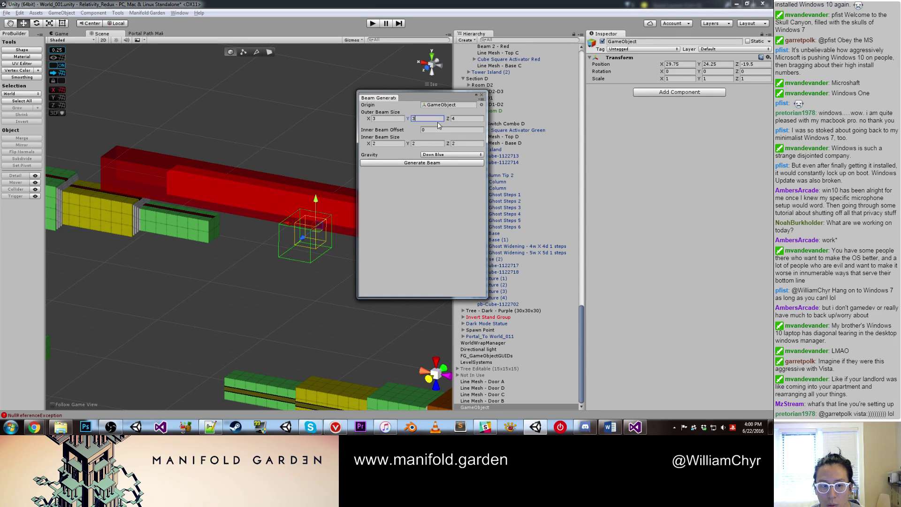
key(Tab)
text(3)
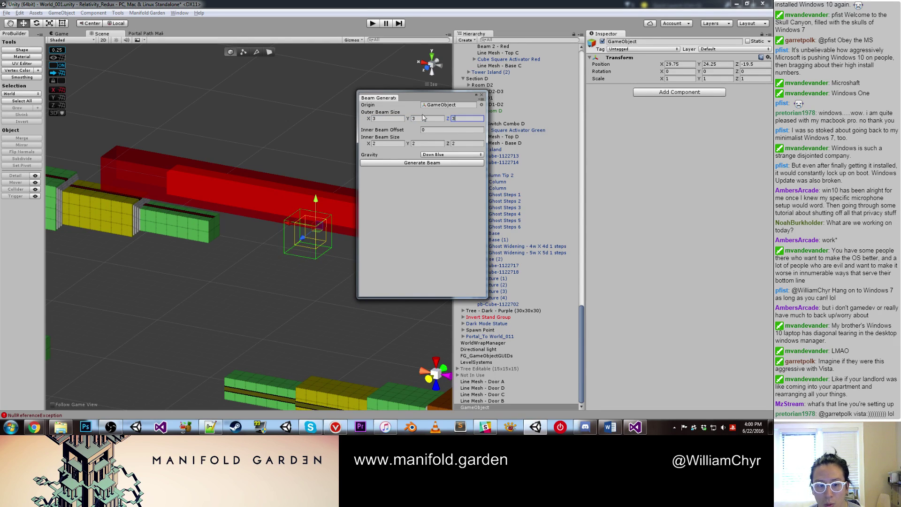
Step: Lower the origin GameObject toward the red beam and frame it in view
alt+drag(359, 141, 254, 256)
scroll(281, 225, up, 5)
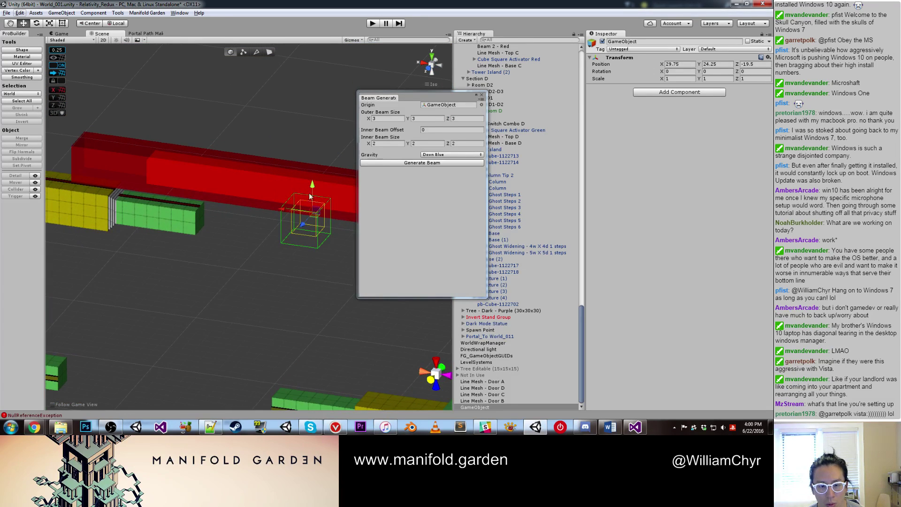
ctrl+drag(307, 186, 310, 216)
drag(226, 241, 149, 235)
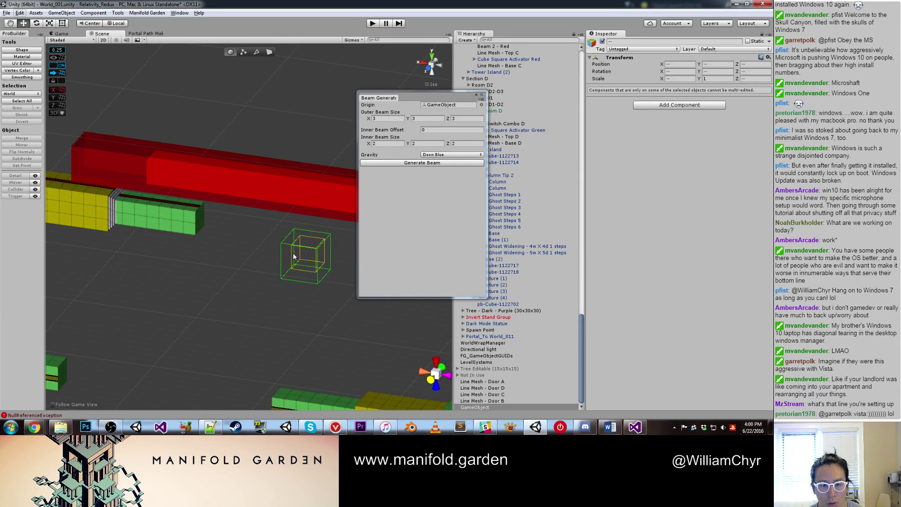
click(473, 407)
key(f)
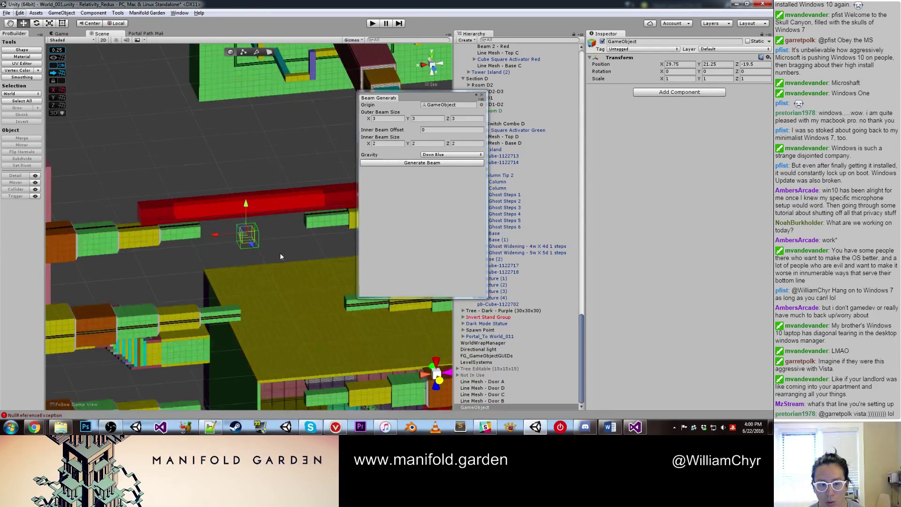
Step: Duplicate the green column, stretch its end face in ProBuilder, and place it on the red beam
click(322, 224)
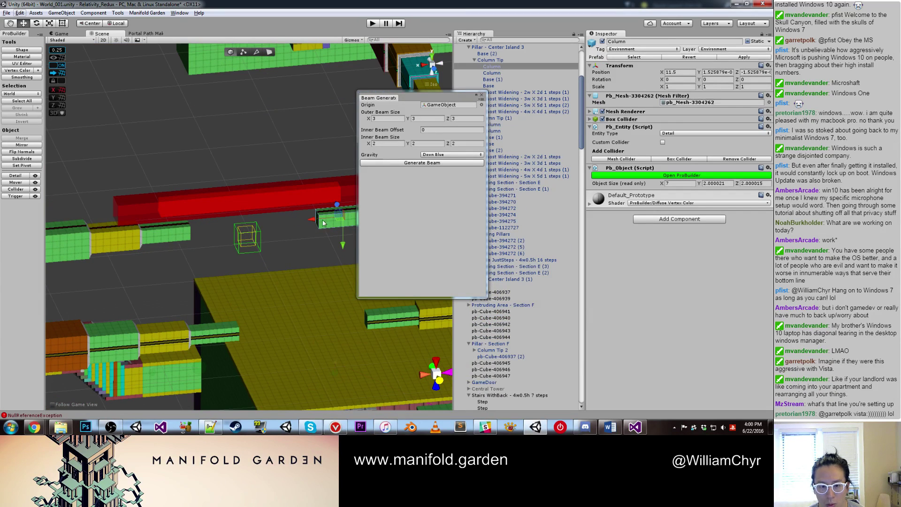
key(ctrl+d)
drag(323, 223, 148, 234)
key(g)
click(261, 226)
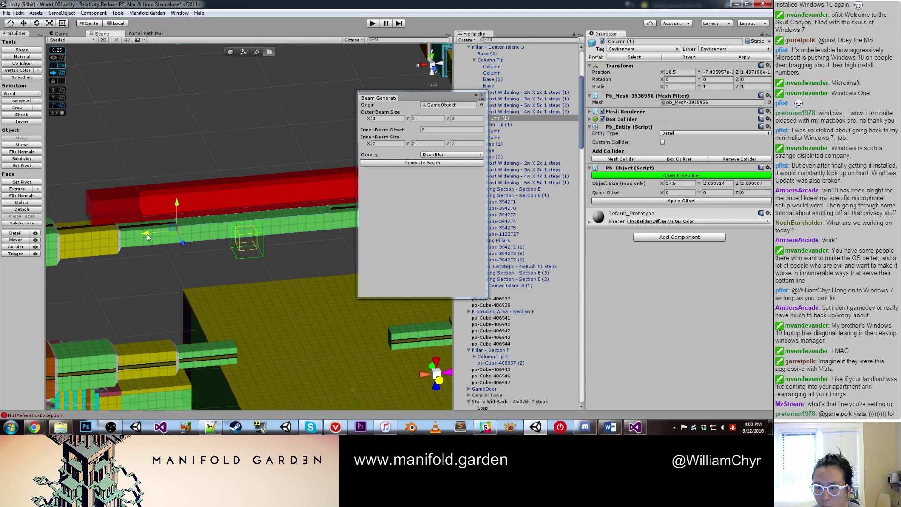
key(Escape)
key(ctrl+j)
key(f)
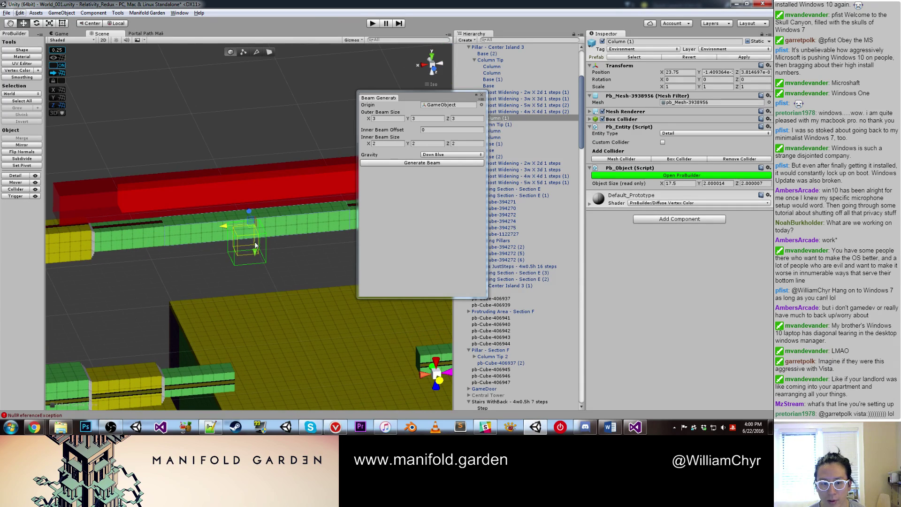
drag(255, 244, 288, 181)
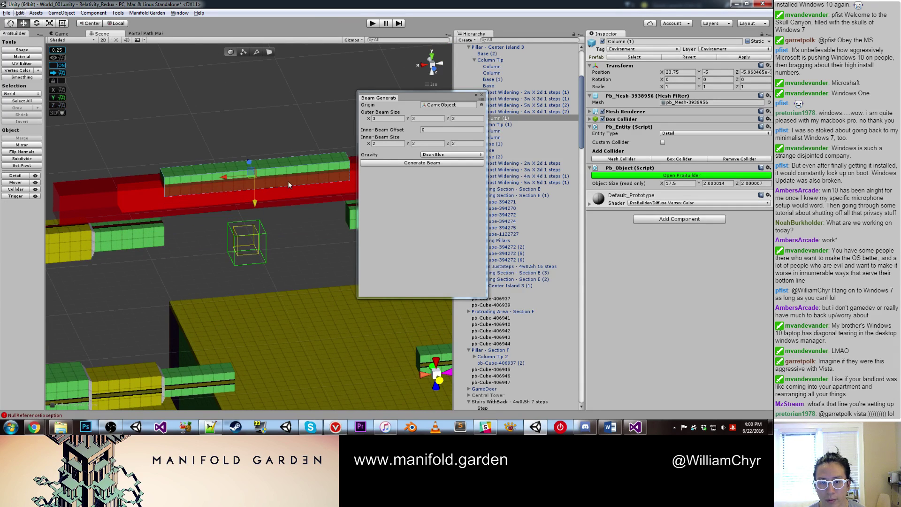
Step: Set the outer beam X size to 17.5 and copy it into the inner X size
click(373, 119)
text(17.5)
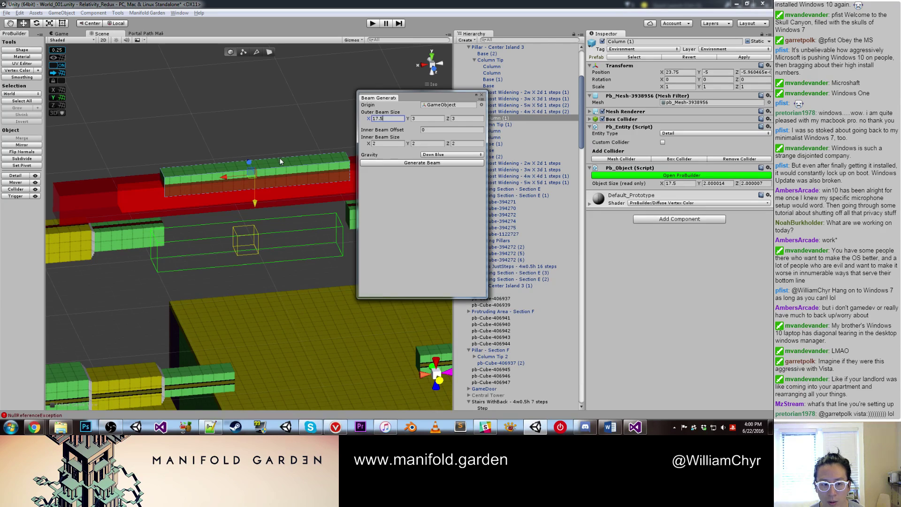
scroll(251, 170, down, 4)
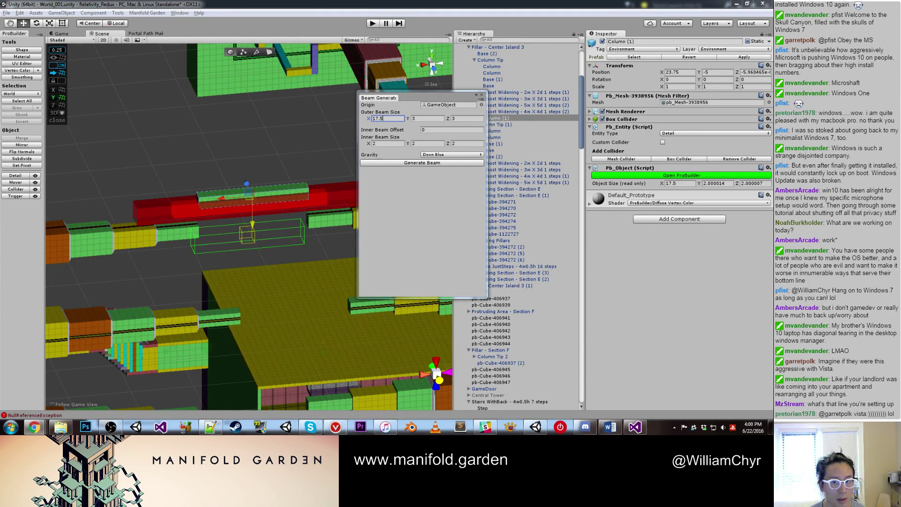
click(387, 118)
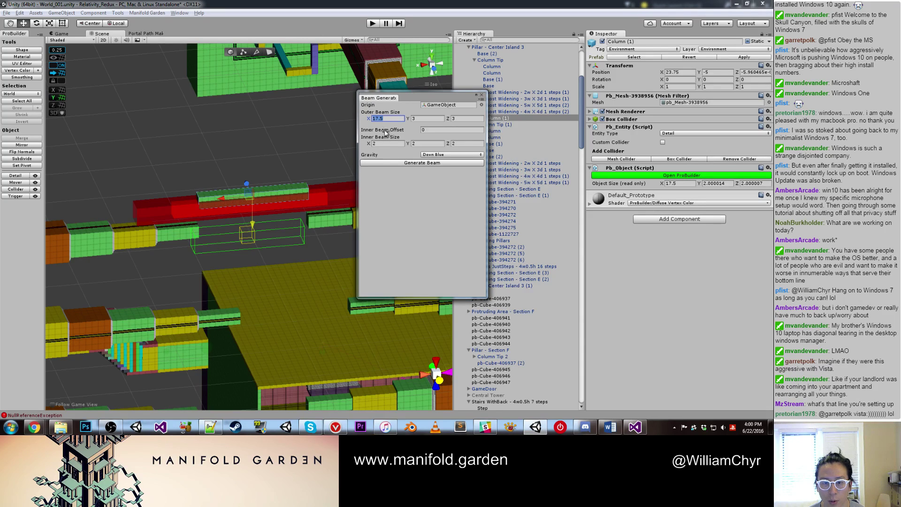
key(ctrl+c)
click(387, 143)
key(ctrl+v)
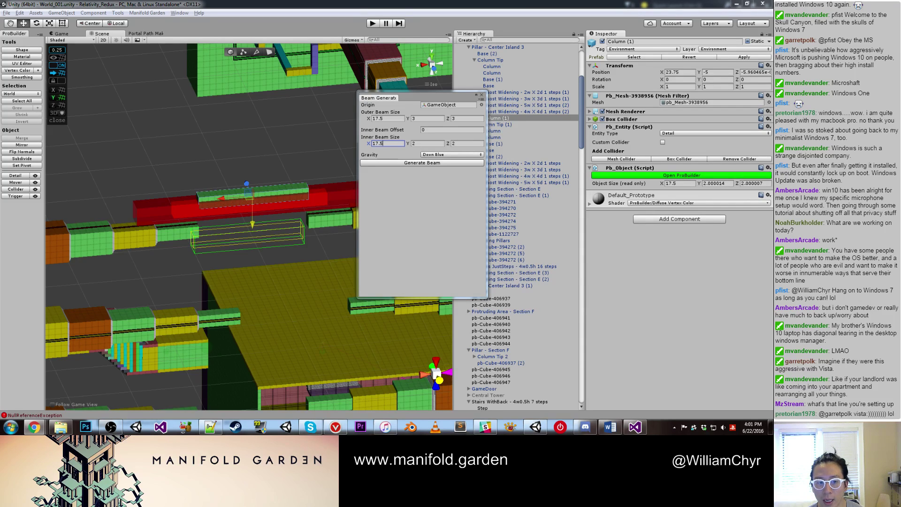
Step: Inspect the X, Y and Z scale of the existing Beam 2 - Red
click(155, 205)
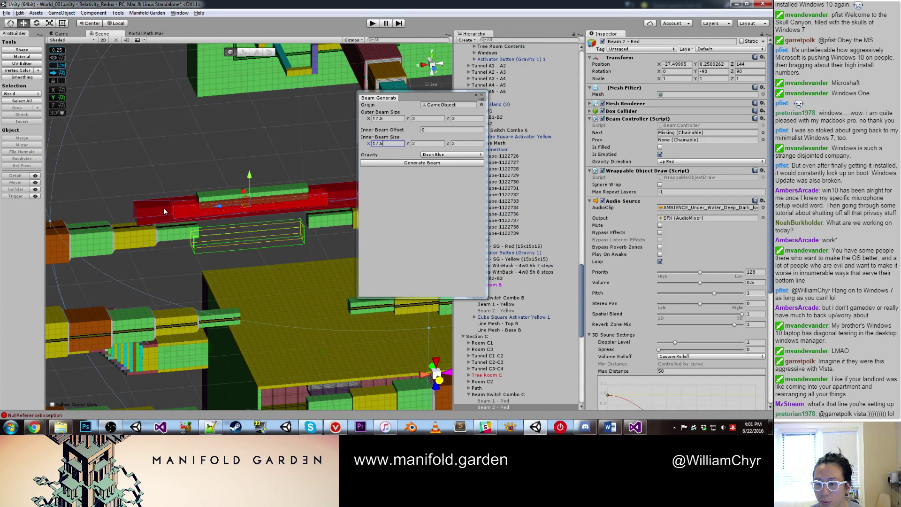
scroll(597, 219, down, 5)
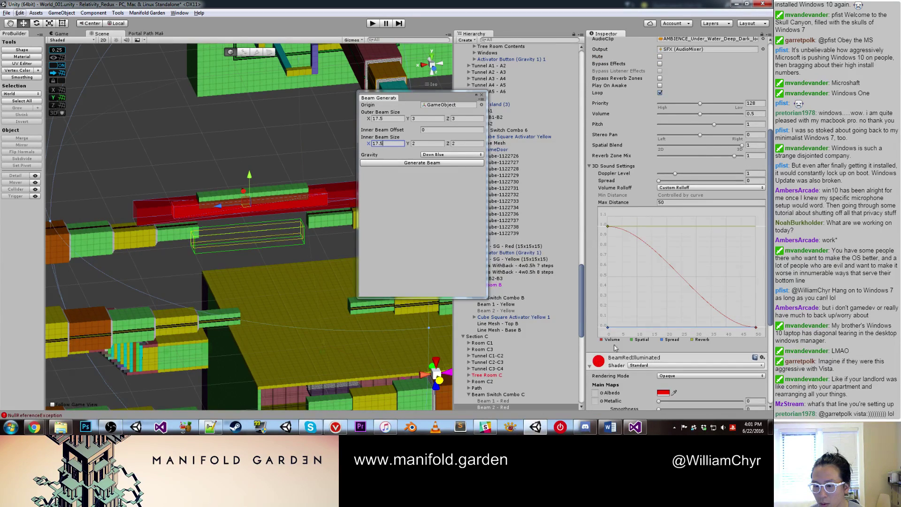
scroll(658, 302, up, 5)
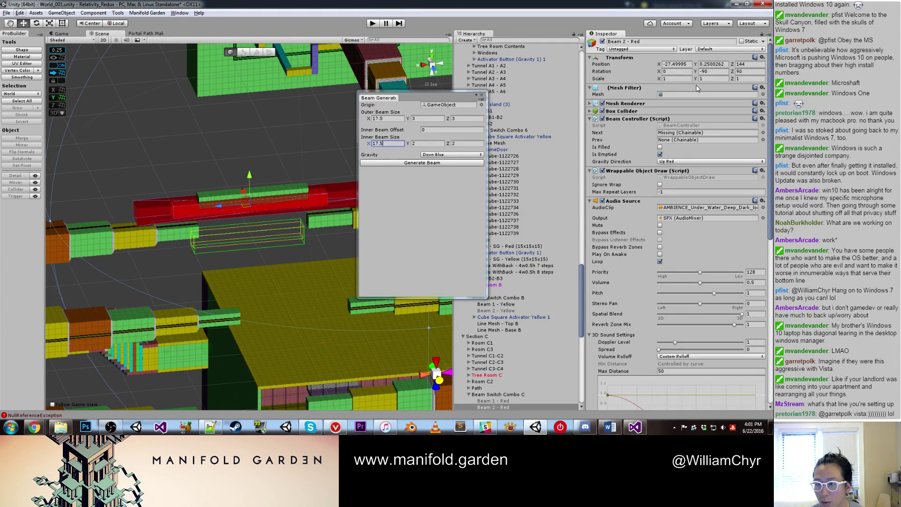
click(714, 78)
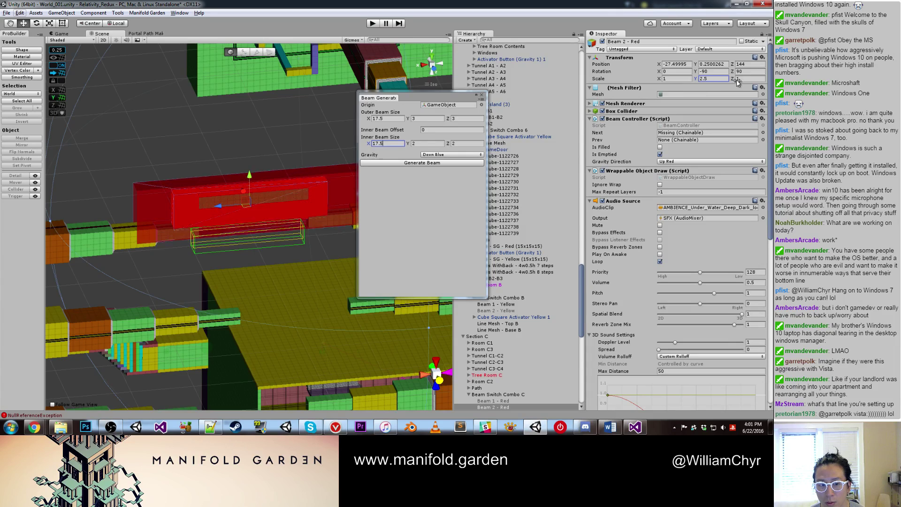
click(664, 78)
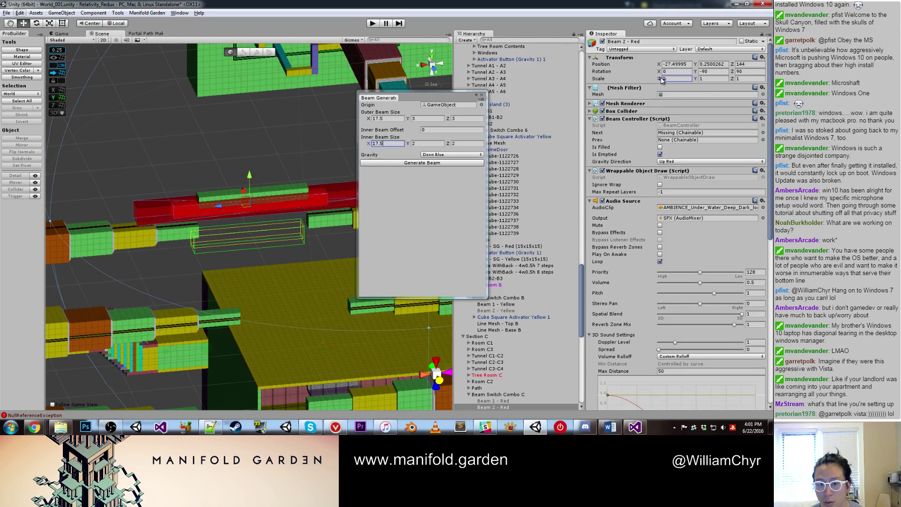
click(741, 79)
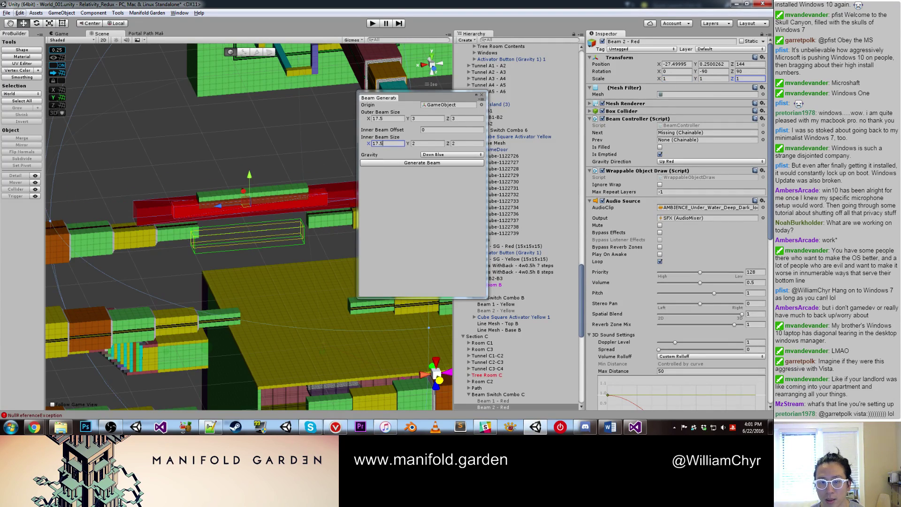
Step: Set the outer beam to 3 wide, 31.5 long and the inner beam to 2 wide, 17.5 long
click(467, 118)
text(17.5)
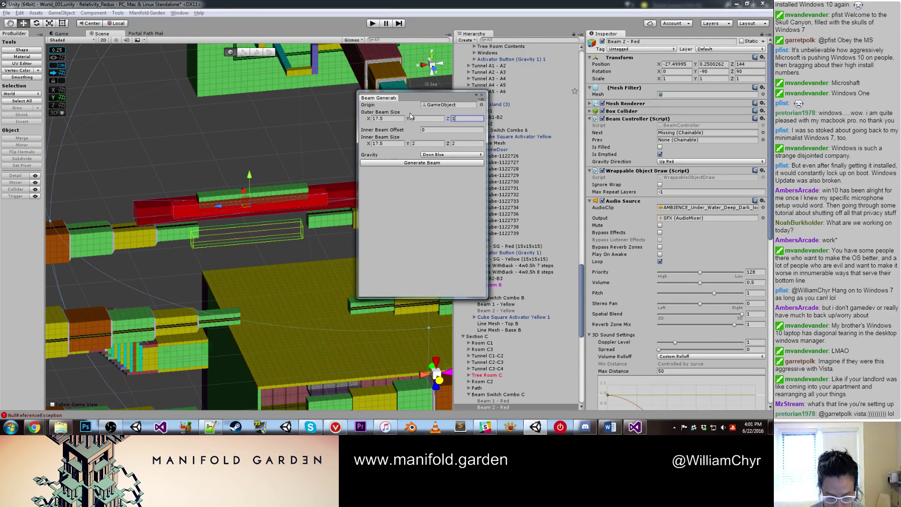
click(382, 119)
text(3)
click(394, 143)
text(3)
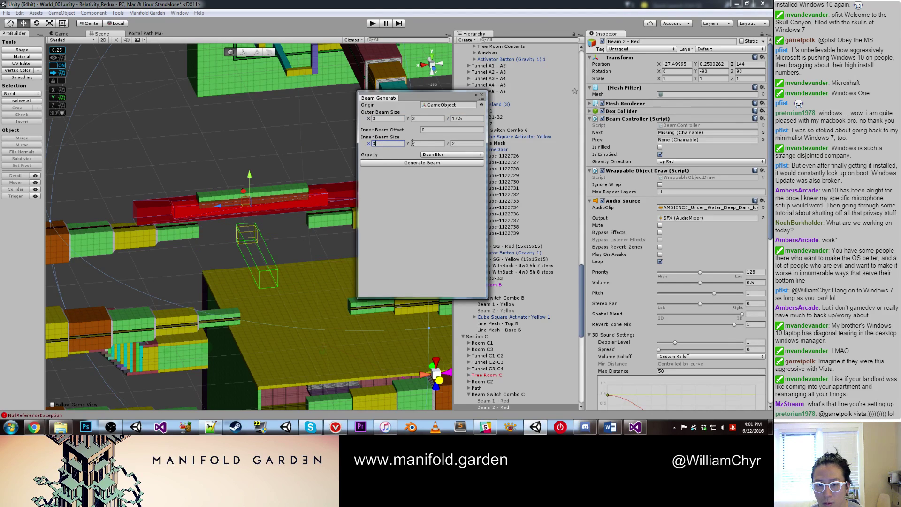
key(BackSpace)
text(2)
click(462, 119)
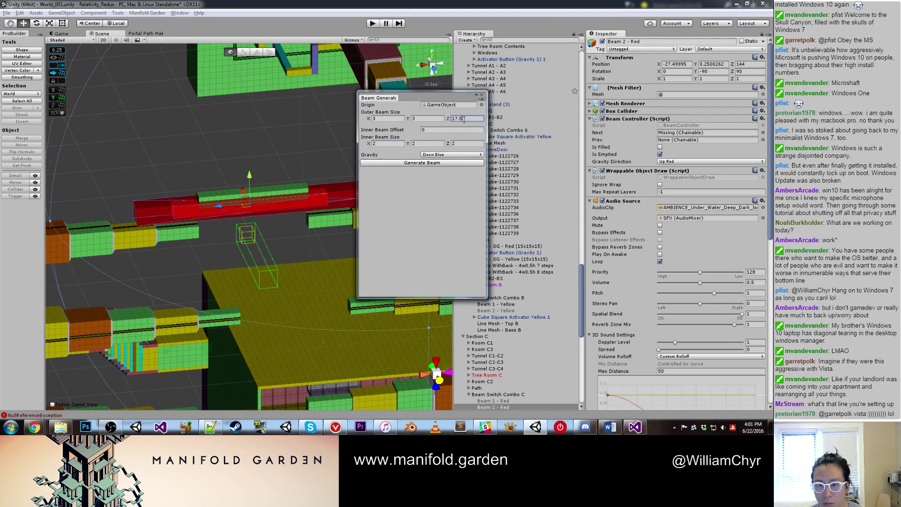
click(454, 143)
text(17.5)
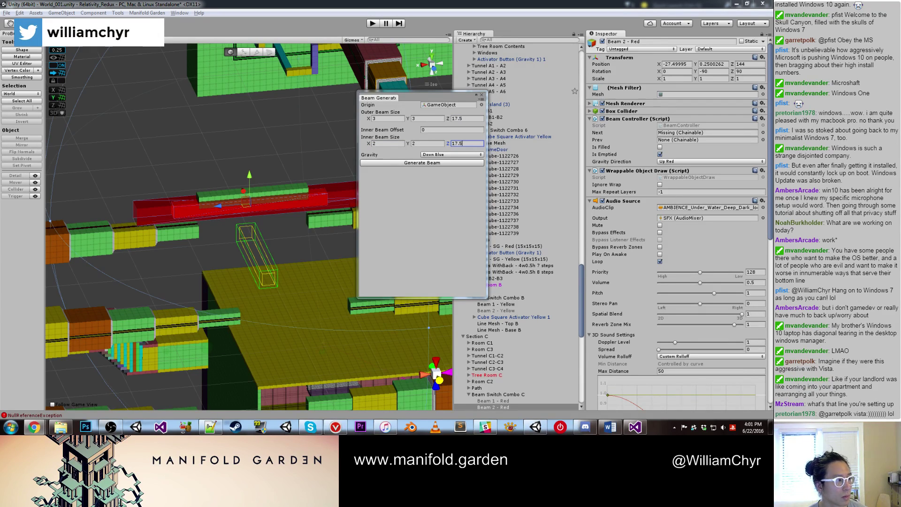
click(474, 118)
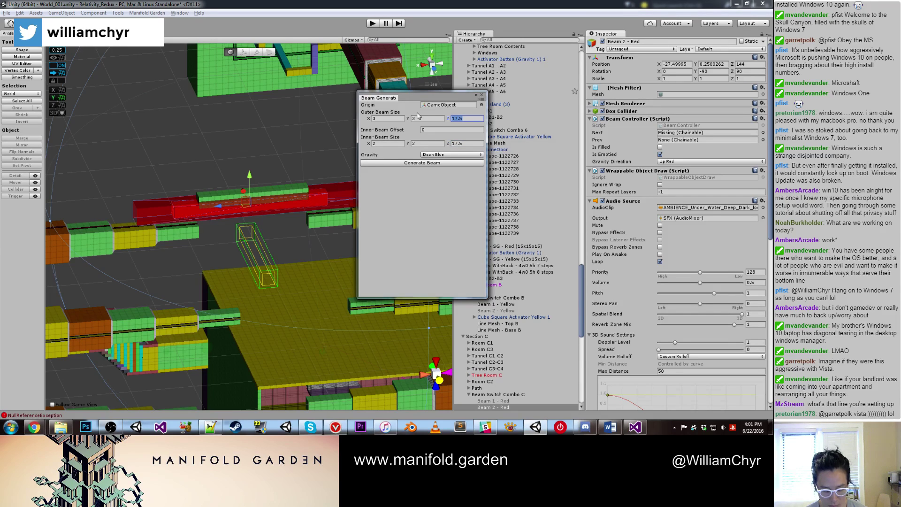
text(31.5)
key(Return)
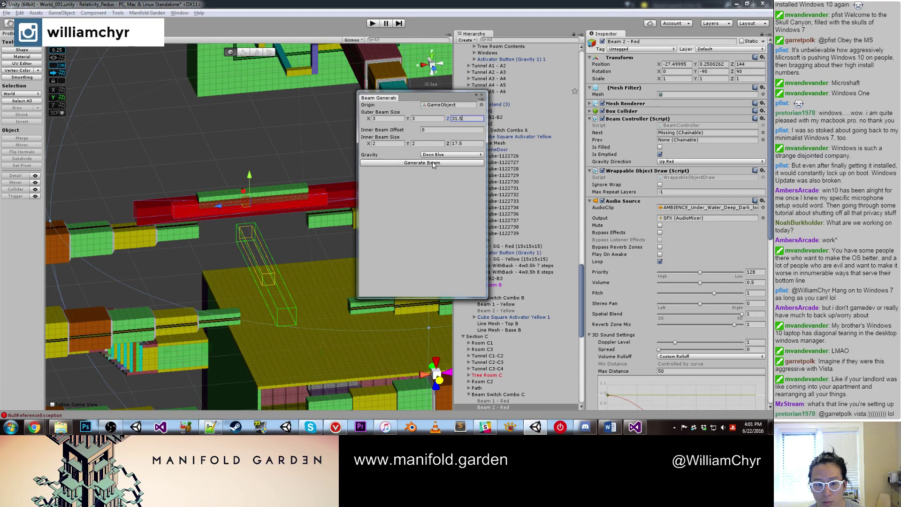
Step: Set the inner beam offset to 7 while checking the beam preview
click(287, 237)
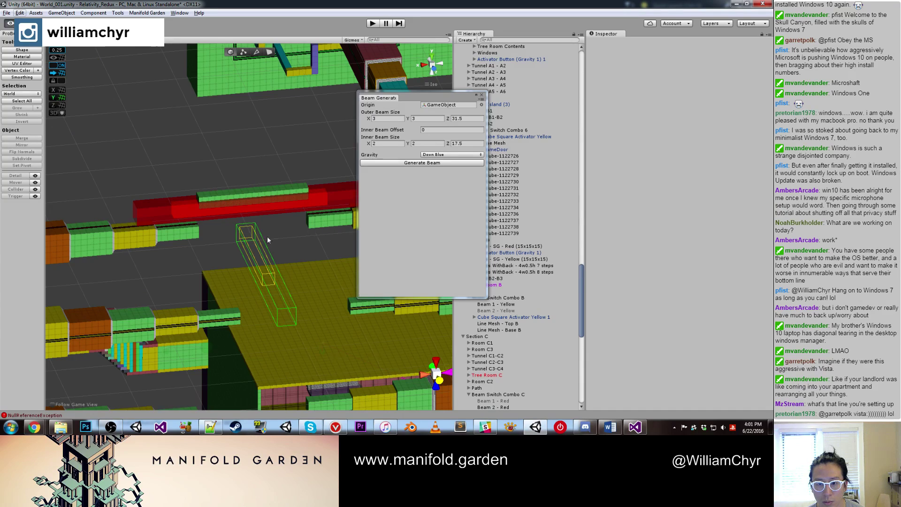
right_drag(266, 235, 357, 235)
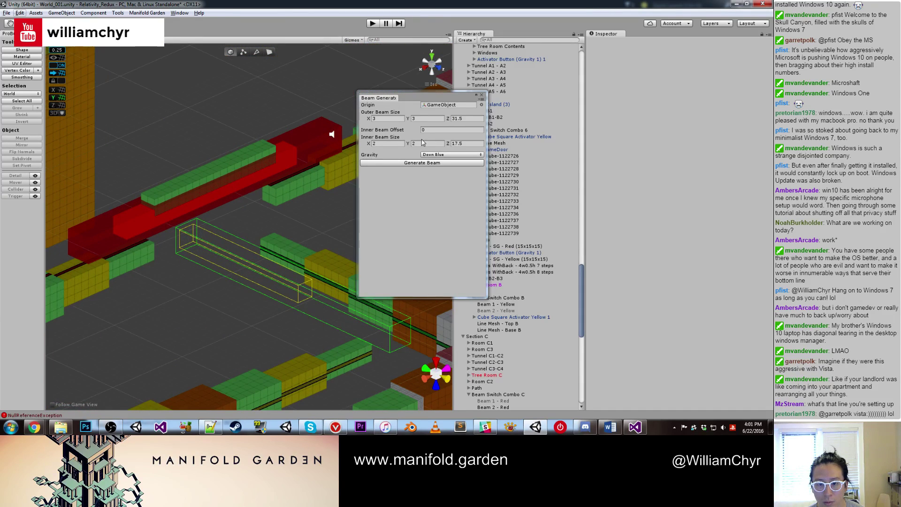
click(418, 129)
text(0.5)
key(BackSpace)
key(BackSpace)
key(BackSpace)
text(6.75)
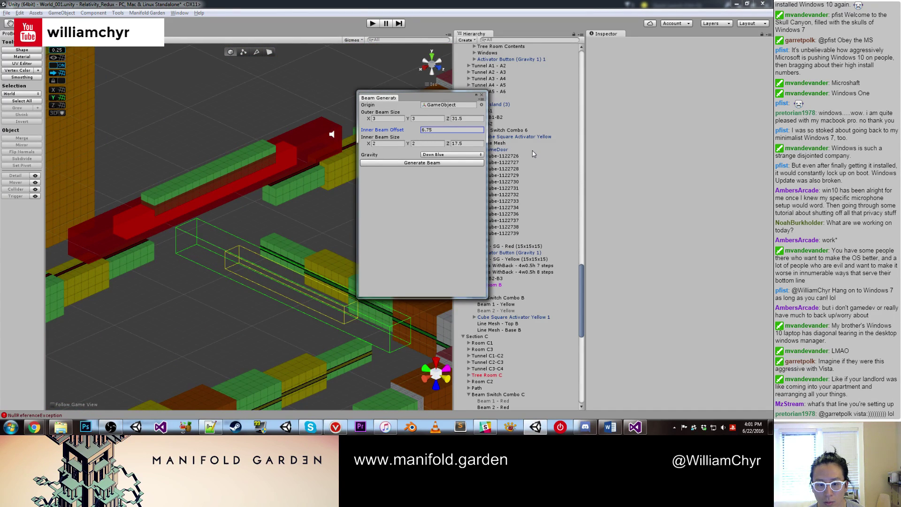
key(BackSpace)
key(BackSpace)
key(BackSpace)
key(BackSpace)
text(7)
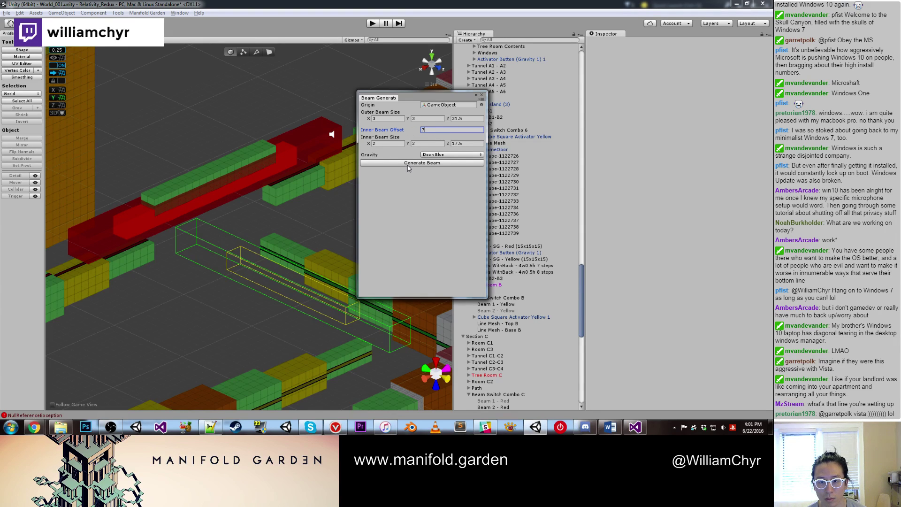
Step: Choose Up Red gravity and generate the new beam
click(428, 155)
click(428, 173)
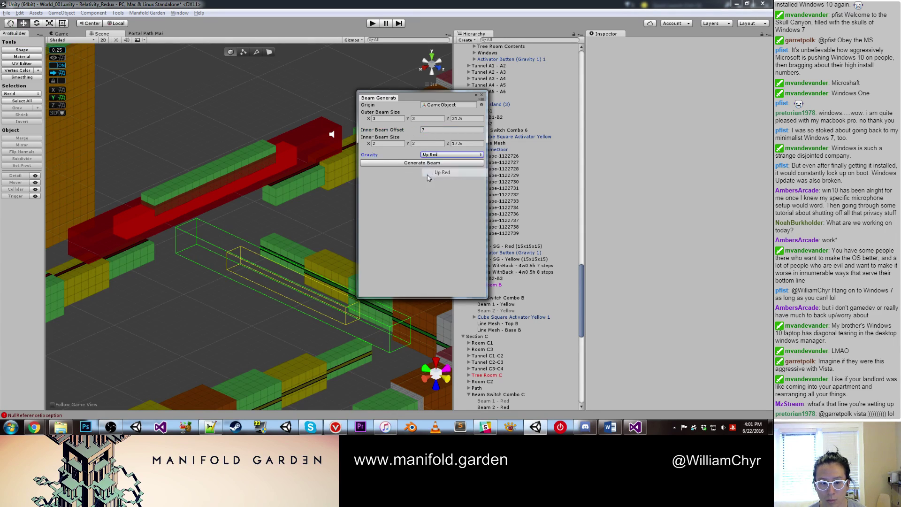
click(430, 162)
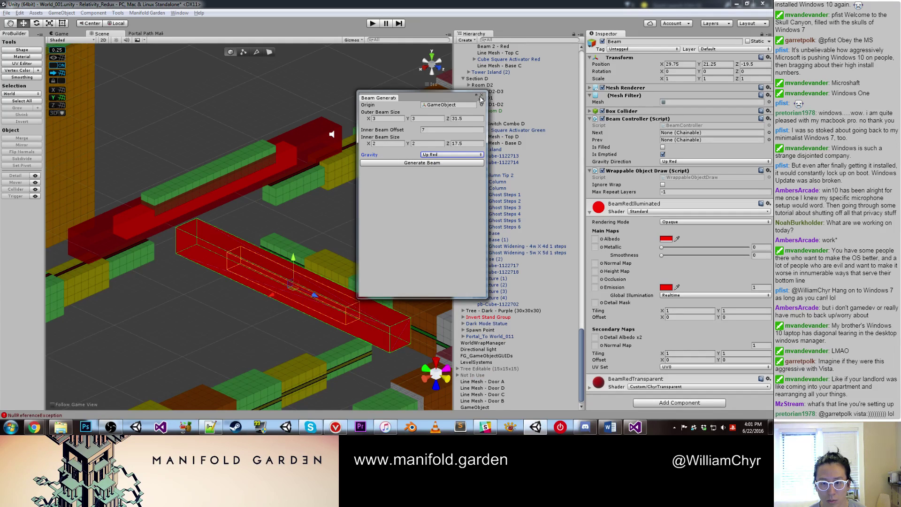
Step: Rotate the new beam 90° on Y and move it to 45, 24.25, -16.75 beside the old beam
click(481, 95)
key(e)
drag(291, 310, 365, 287)
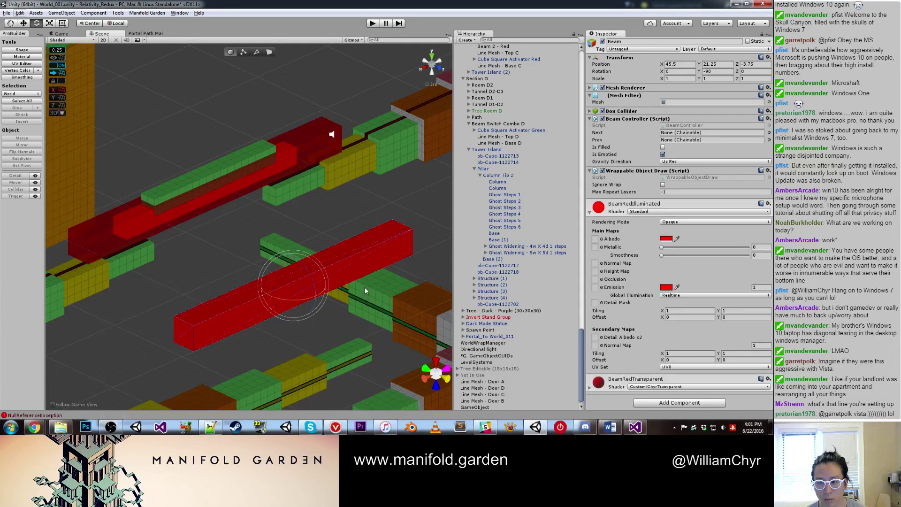
key(w)
drag(305, 292, 217, 259)
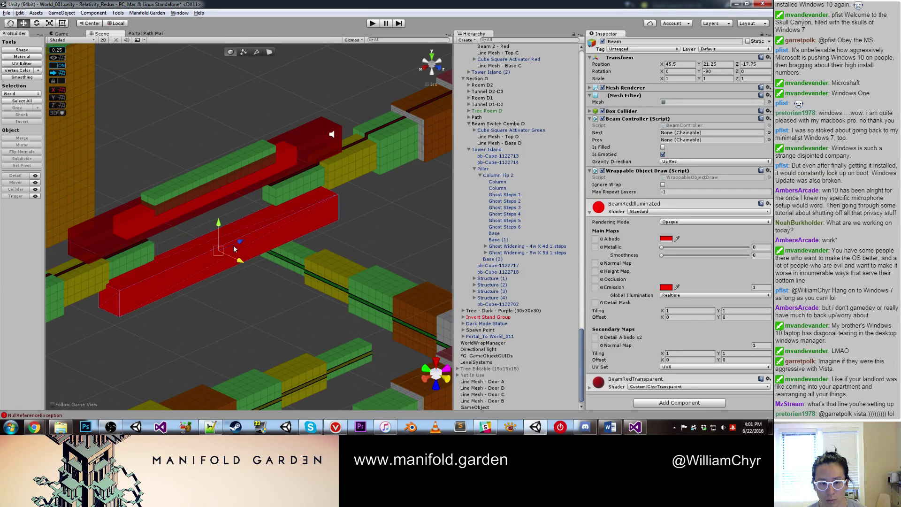
drag(207, 218, 215, 196)
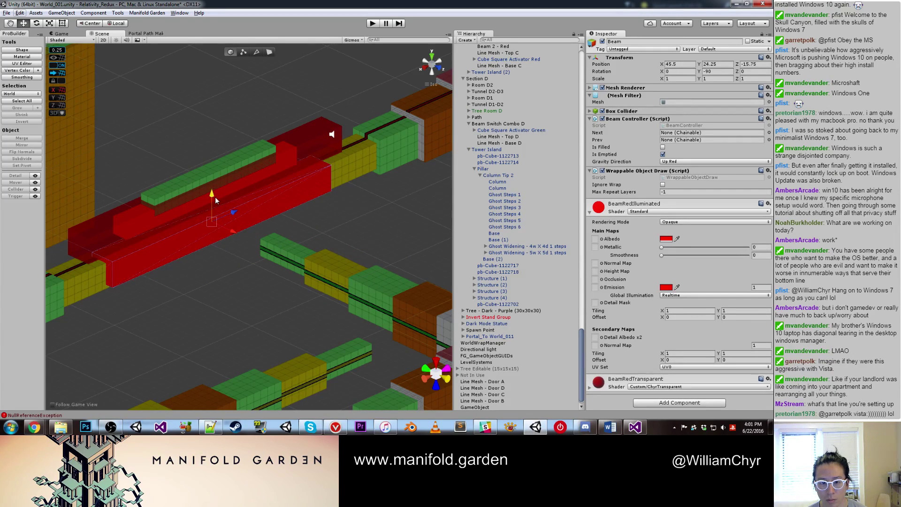
key(f)
alt+drag(266, 215, 248, 244)
drag(304, 242, 294, 195)
Step: Compare the old and new red beams and rename the new one 'Beam 2- Red'
click(289, 183)
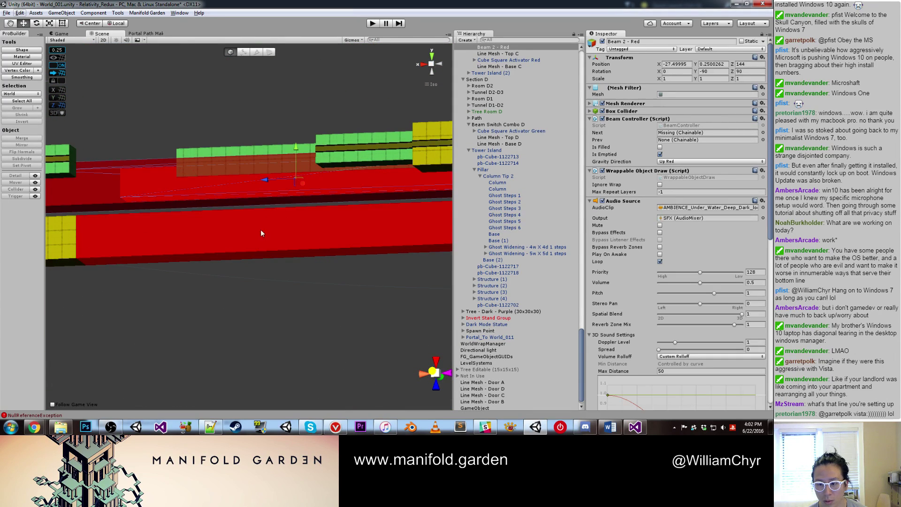
scroll(608, 198, down, 3)
scroll(534, 187, up, 5)
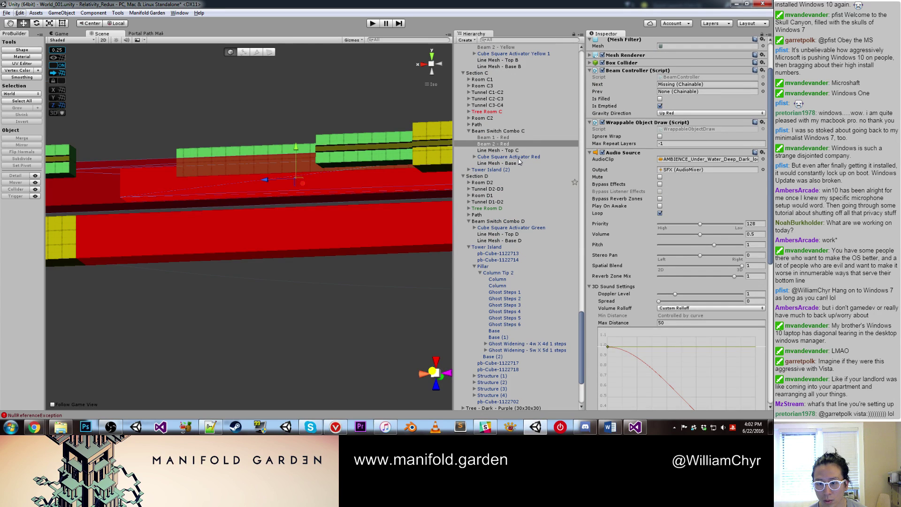
scroll(694, 177, down, 15)
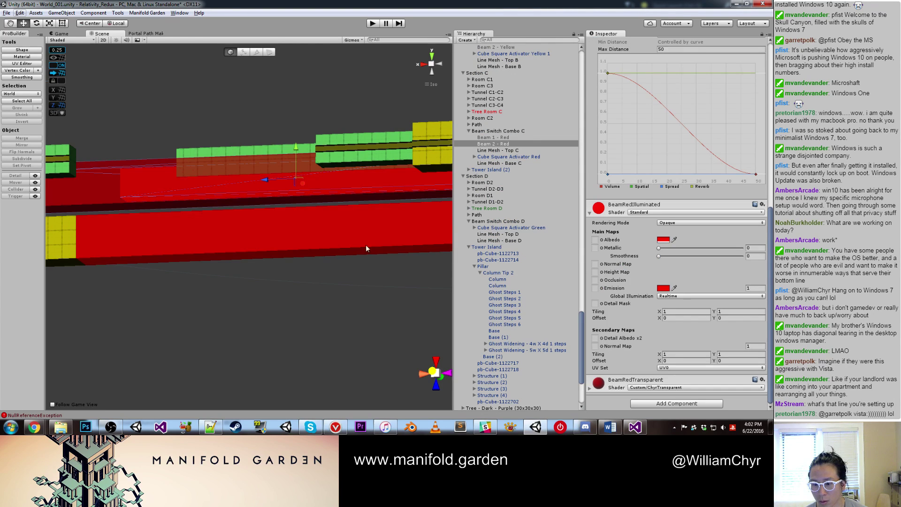
click(309, 249)
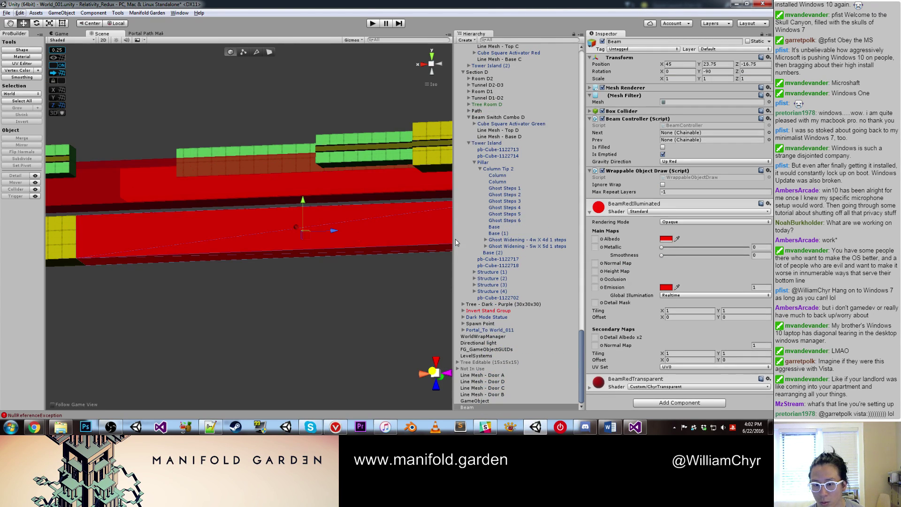
click(467, 407)
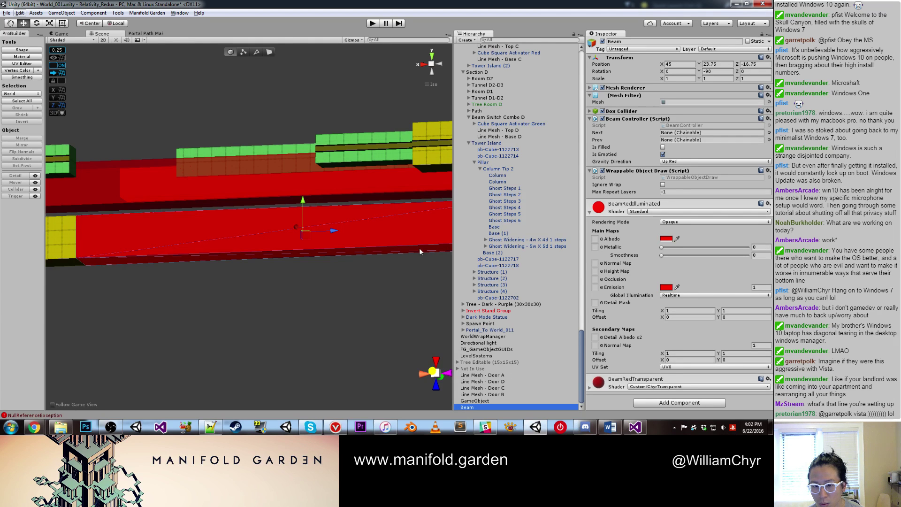
click(368, 192)
click(368, 235)
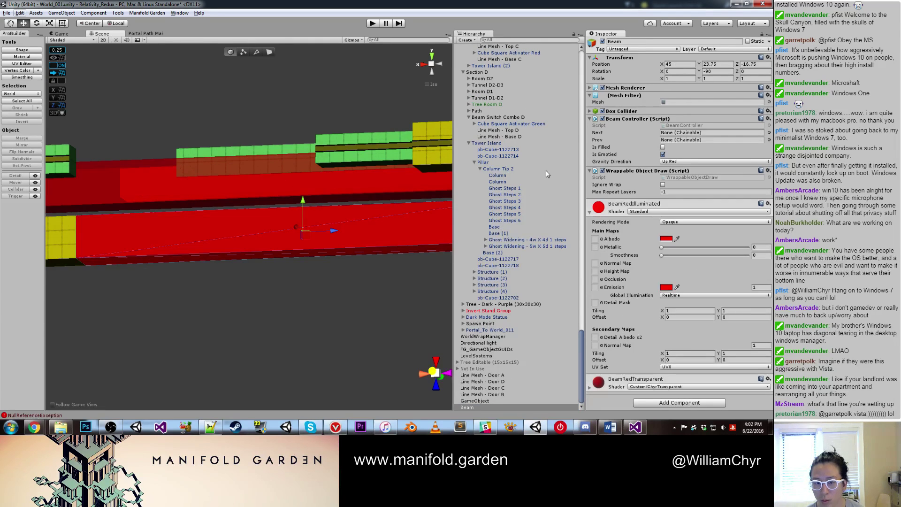
click(650, 42)
text(2)
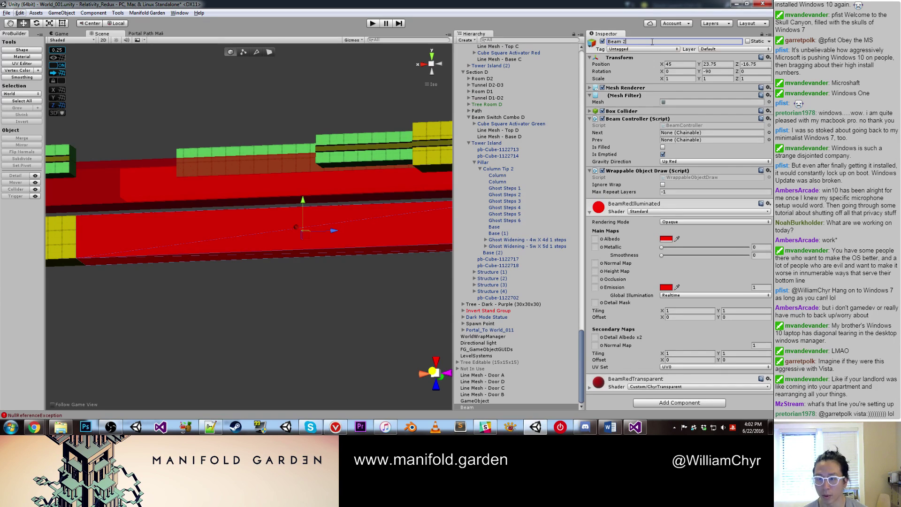
text(- Red)
key(Return)
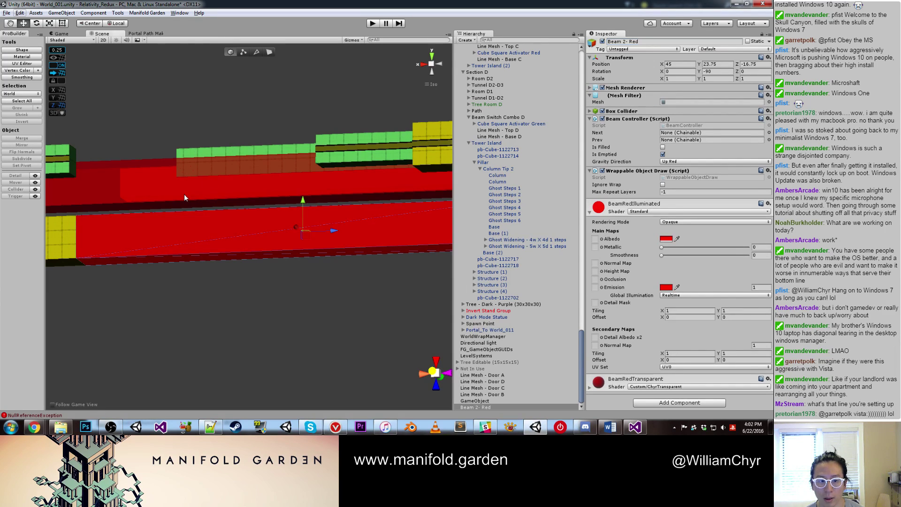
Step: Delete the old red beam and parent the new one under Beam Switch Combo C
click(184, 194)
right_click(502, 48)
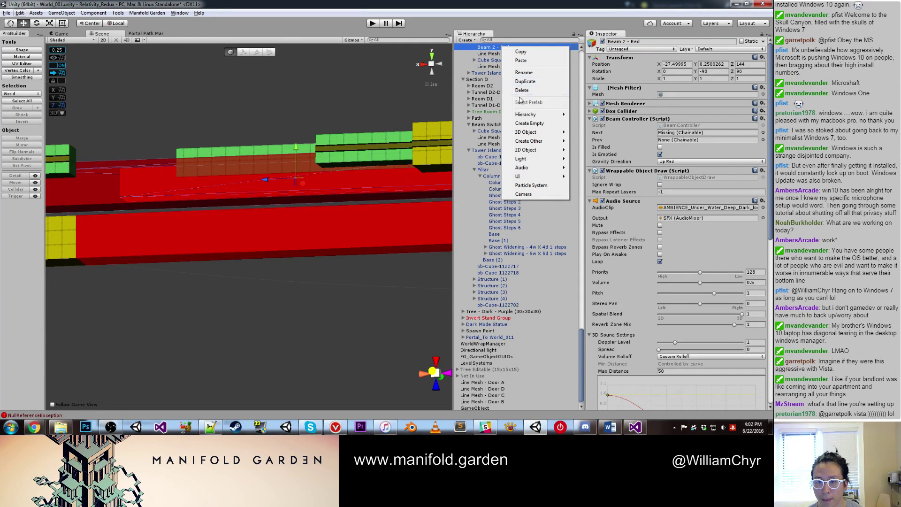
click(523, 95)
click(382, 215)
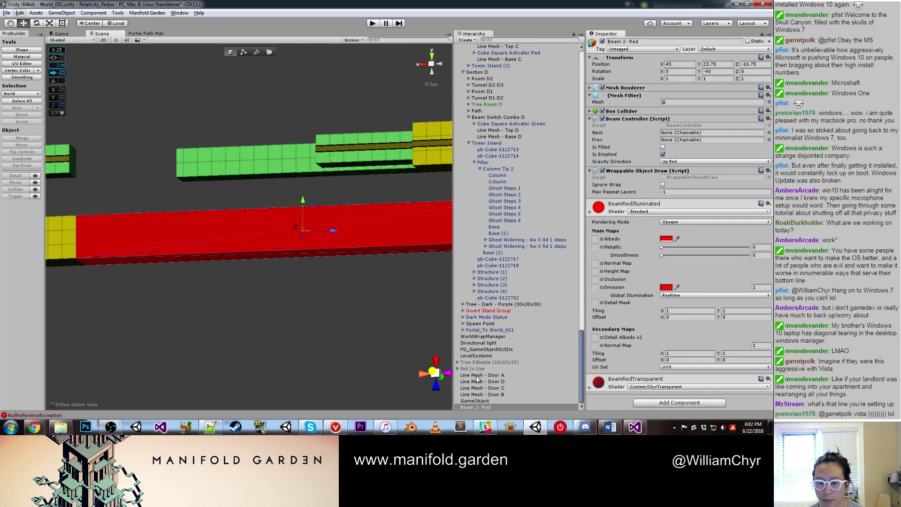
drag(479, 407, 513, 82)
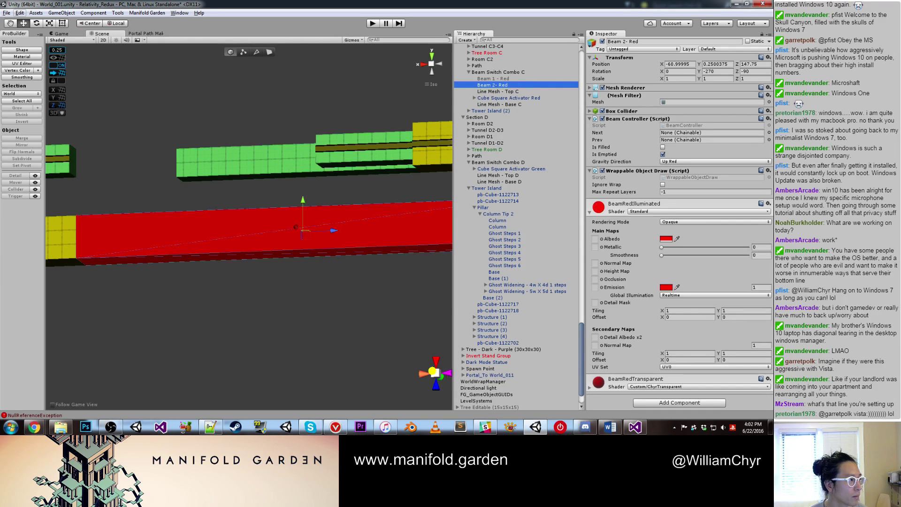
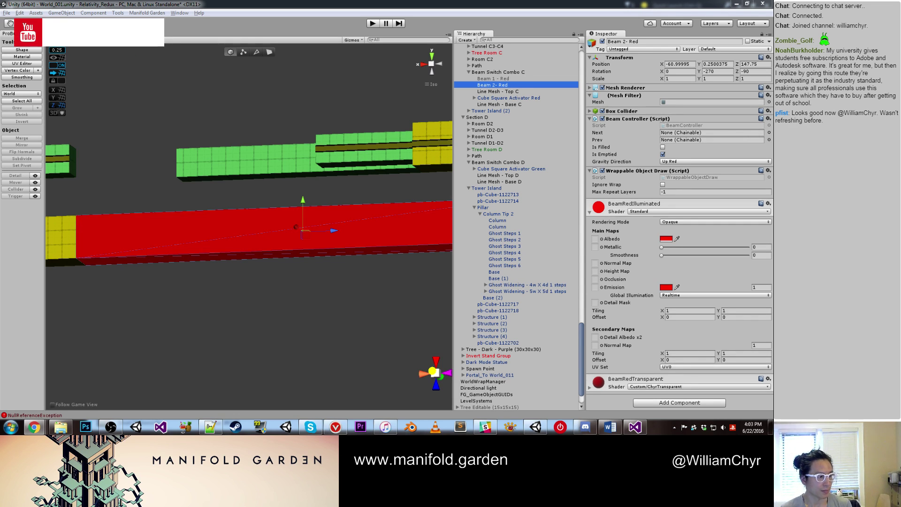
Step: Select Column (1) near the red beam and frame it in the view
click(189, 193)
scroll(190, 193, down, 6)
alt+drag(208, 202, 231, 225)
click(231, 224)
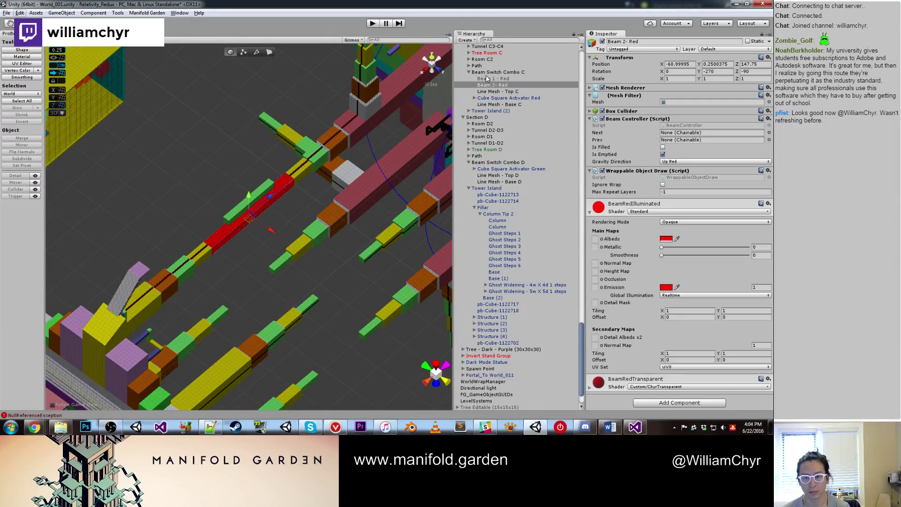
alt+drag(402, 147, 230, 204)
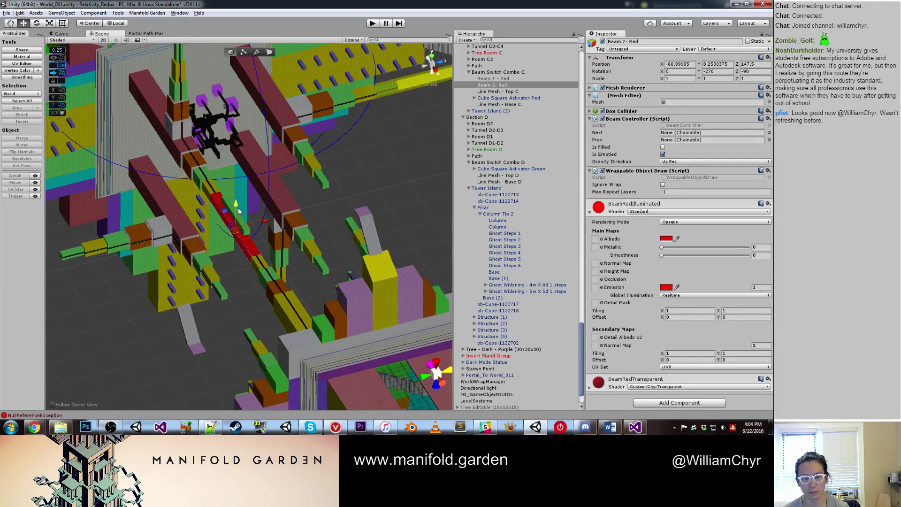
scroll(229, 204, up, 4)
click(210, 190)
key(f)
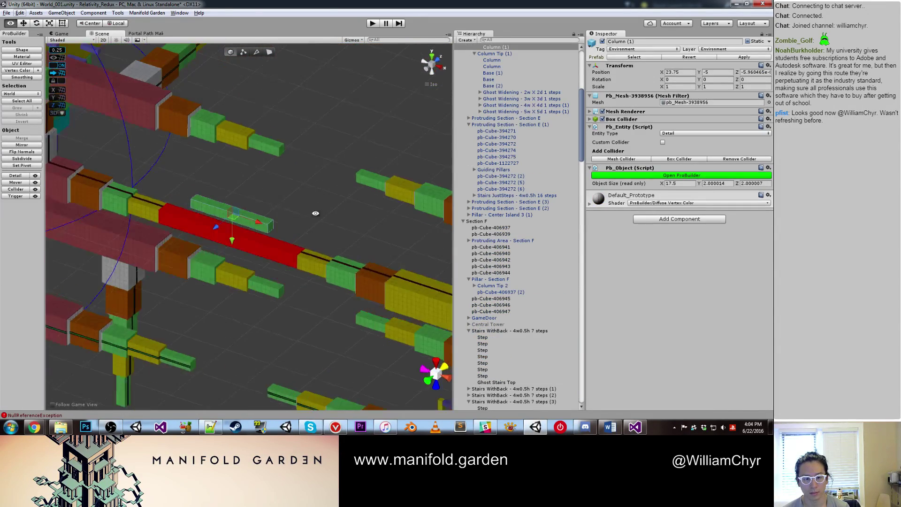
alt+drag(312, 212, 267, 194)
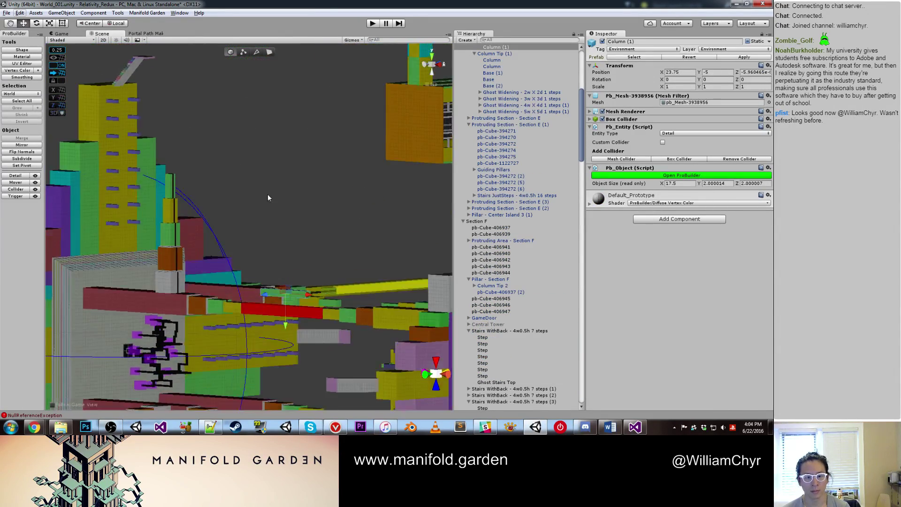
Step: Move Column (1) to Y -60 and rotate it upright to Z -90
drag(281, 320, 274, 135)
key(e)
middle_drag(274, 135, 301, 231)
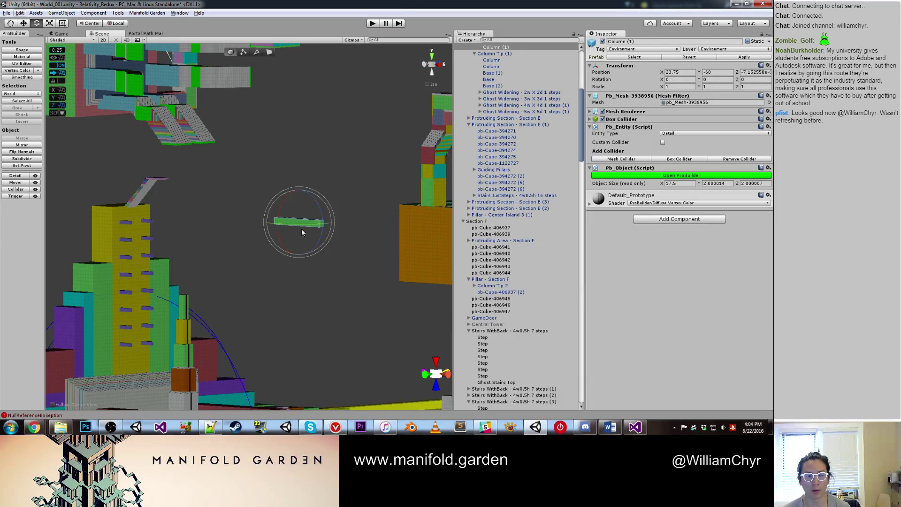
drag(319, 229, 322, 138)
key(w)
Step: In ProBuilder face mode, give the column's faces the Aqua vertex colour
alt+drag(319, 255, 336, 169)
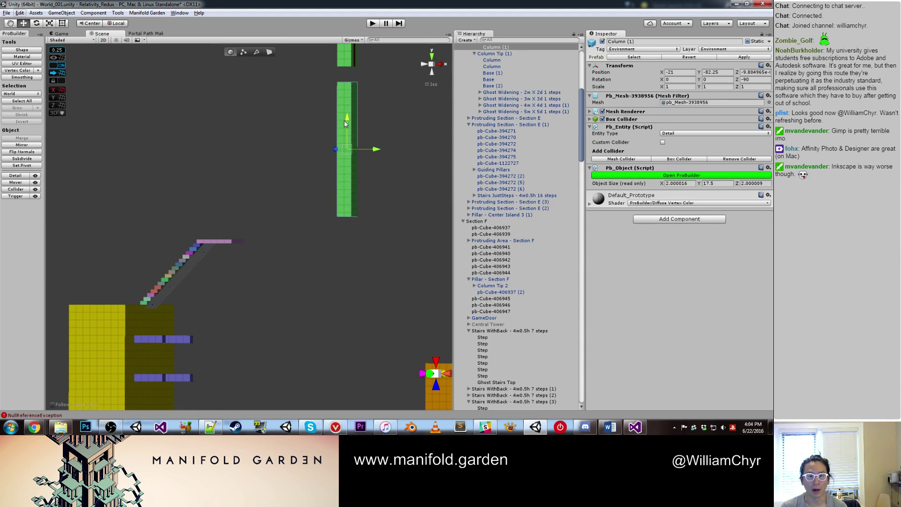
alt+drag(378, 150, 372, 187)
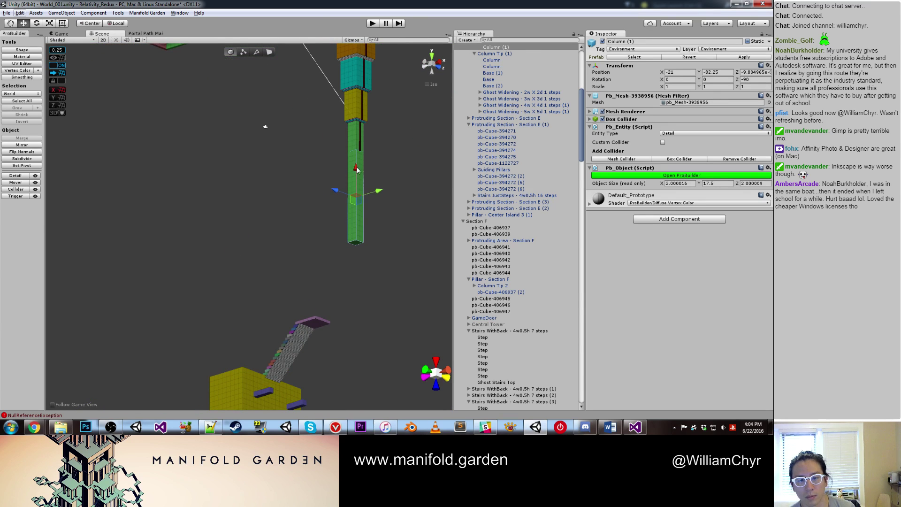
key(g)
click(355, 167)
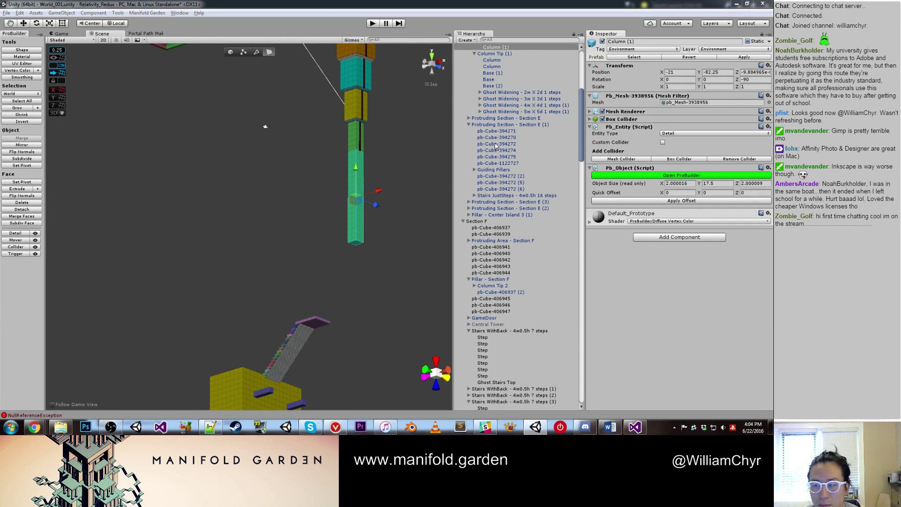
key(alt+shift+5)
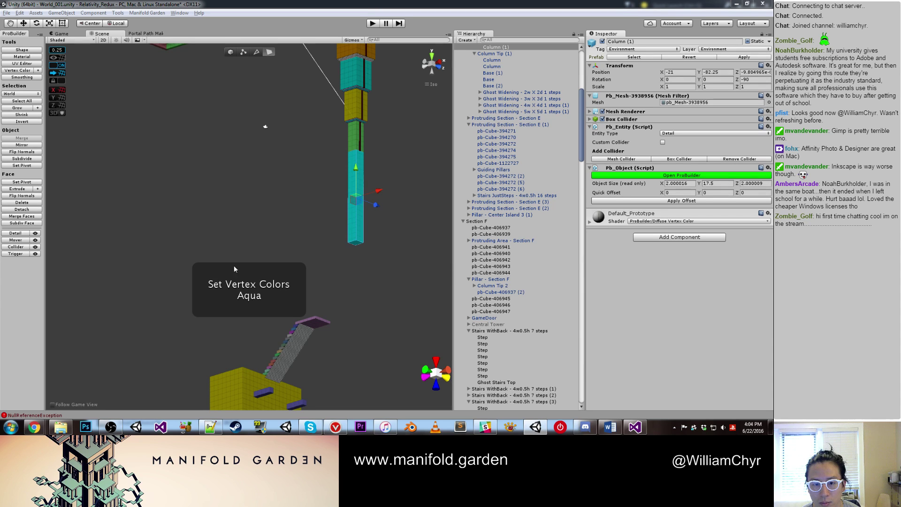
Step: Extrude the column's bottom face downward and trim its length to 54
click(358, 243)
mouse_move(355, 219)
shift+mouse_down()
mouse_move(357, 284)
mouse_move(353, 156)
mouse_move(366, 141)
mouse_move(361, 229)
shift+mouse_up()
scroll(358, 273, down, 2)
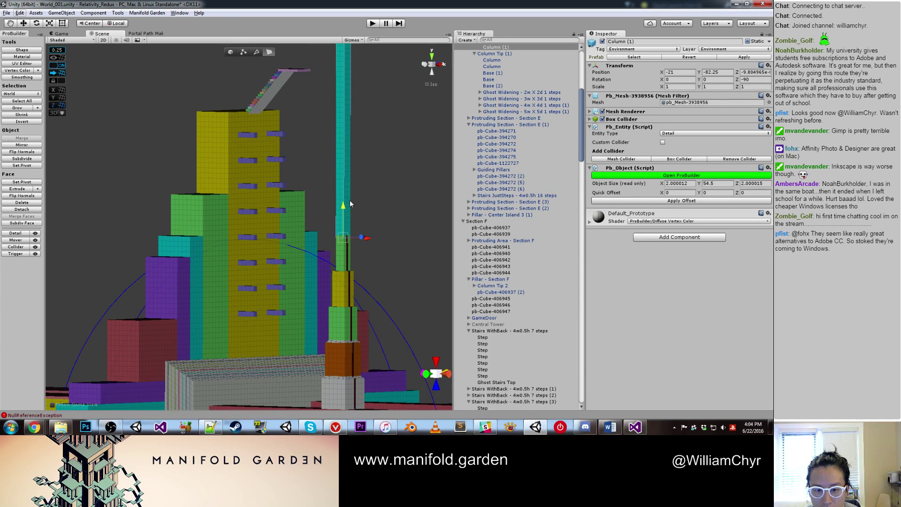
scroll(361, 229, up, 1)
scroll(361, 229, up, 4)
middle_drag(381, 224, 286, 226)
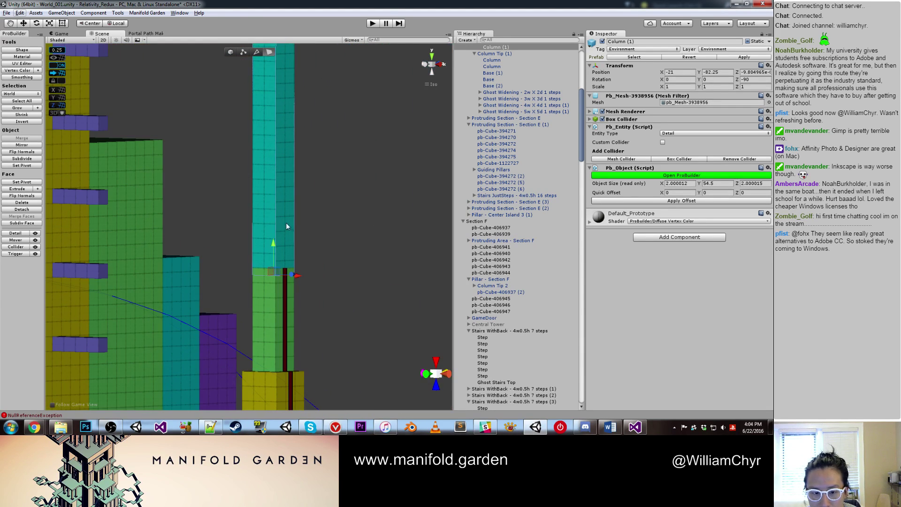
drag(280, 241, 280, 234)
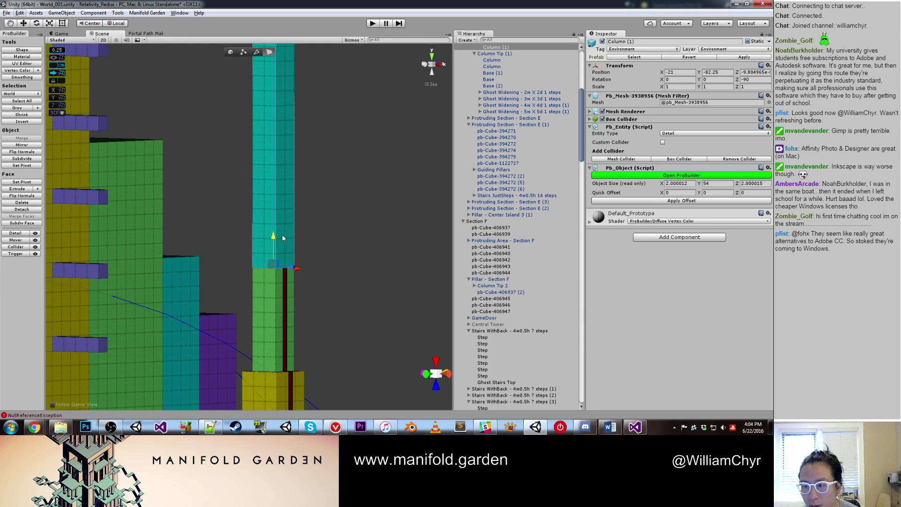
Step: Recentre the column's pivot on its geometry and move it to Z 1
key(g)
key(ctrl+j)
scroll(289, 227, down, 3)
middle_drag(280, 99, 276, 323)
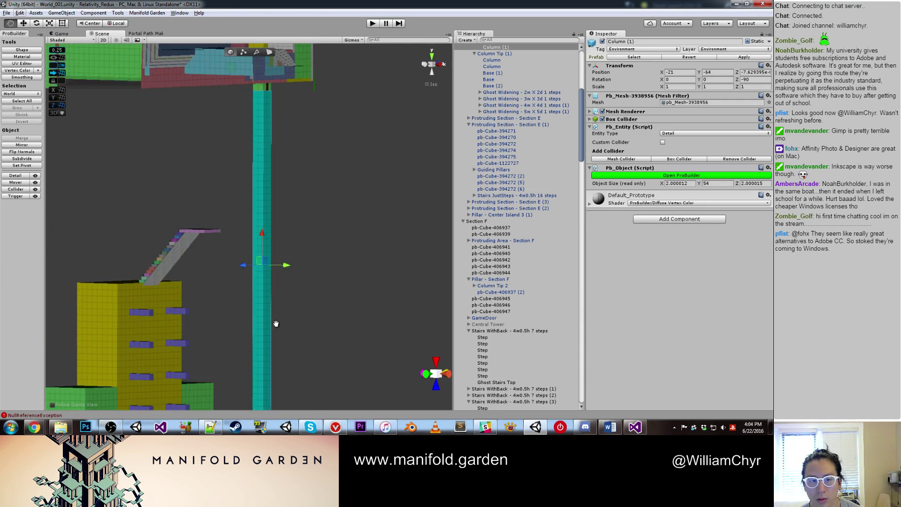
alt+drag(276, 324, 222, 273)
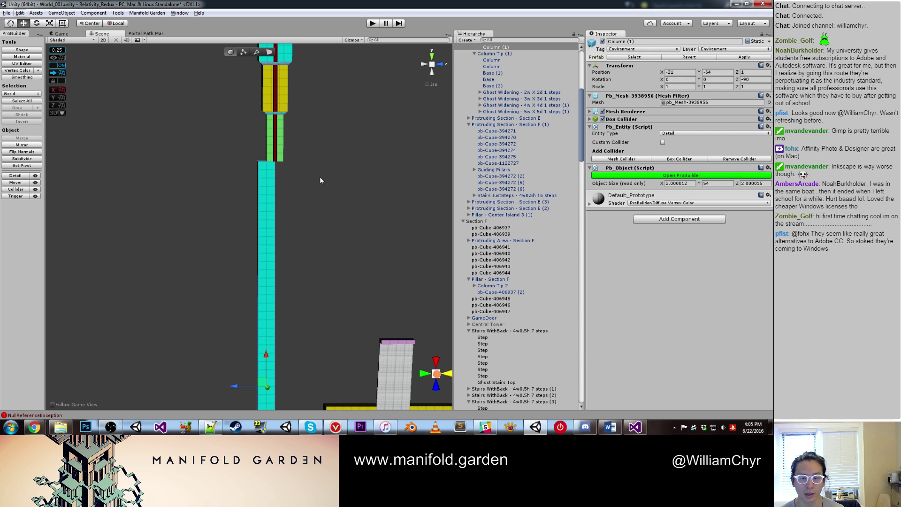
right_drag(321, 180, 313, 161)
Step: Slide the aqua column along its Z handle to Z -49
click(311, 159)
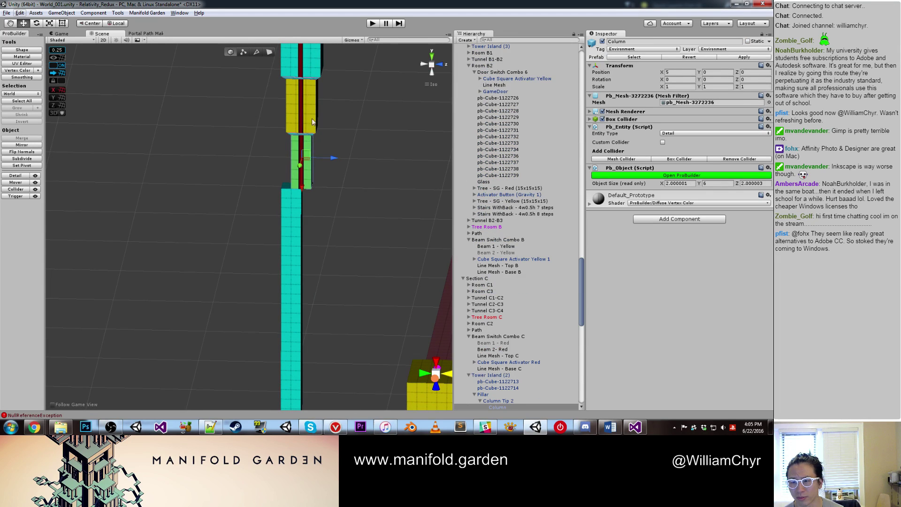
right_drag(313, 122, 274, 168)
click(275, 168)
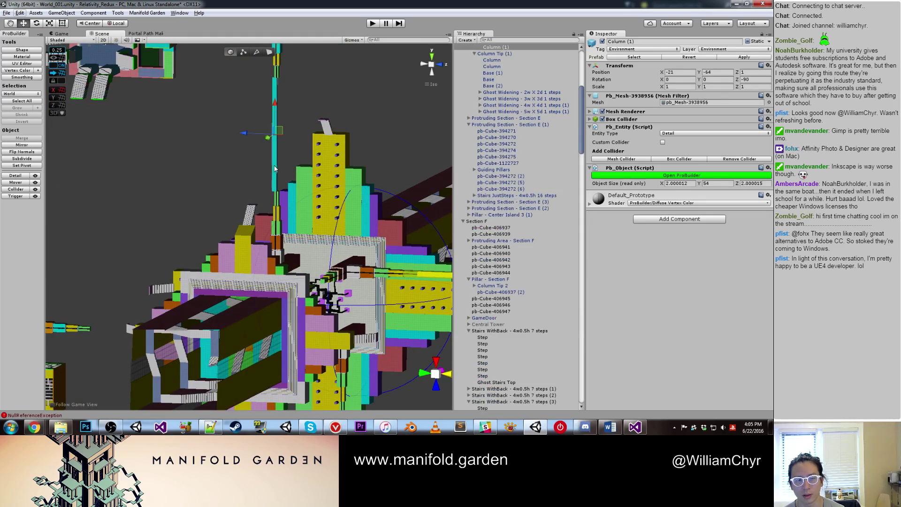
drag(276, 130, 378, 137)
right_drag(378, 136, 283, 171)
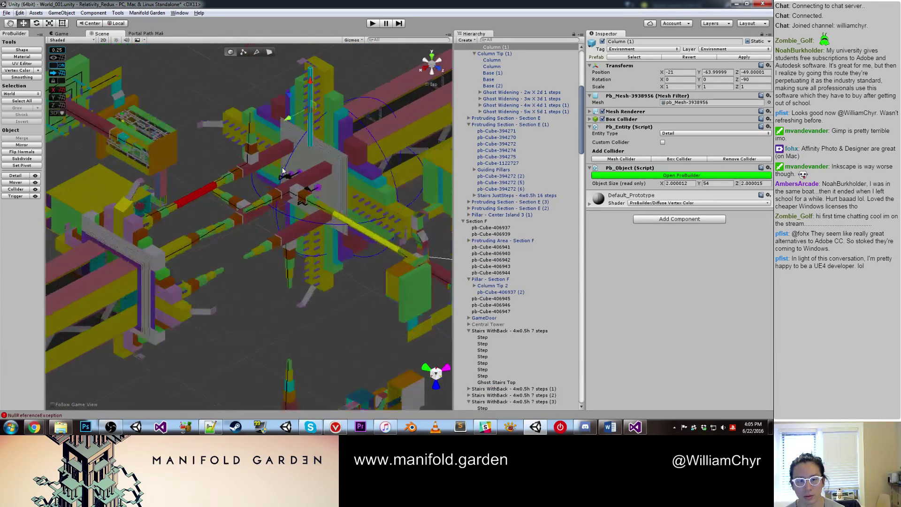
middle_drag(283, 171, 337, 211)
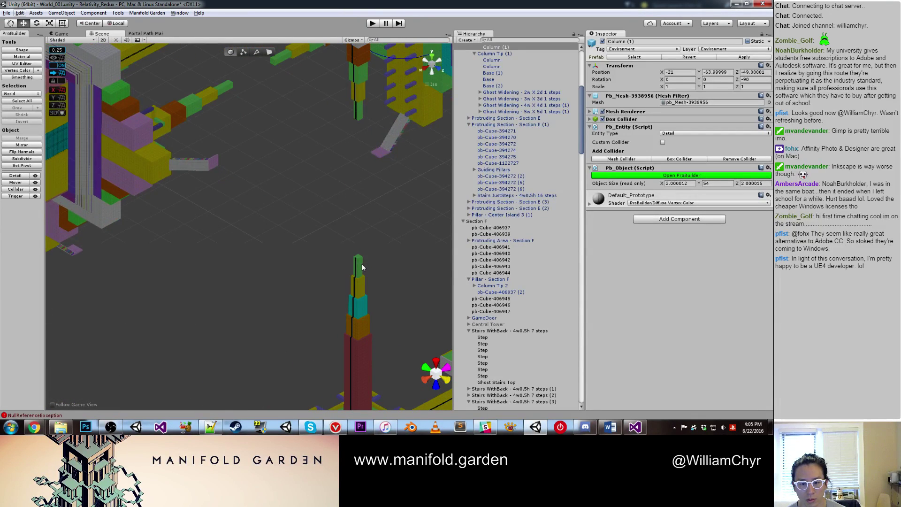
Step: Select all four Ghost Widening sets on the tower and make them active
click(360, 266)
middle_drag(362, 267, 389, 345)
scroll(390, 345, up, 6)
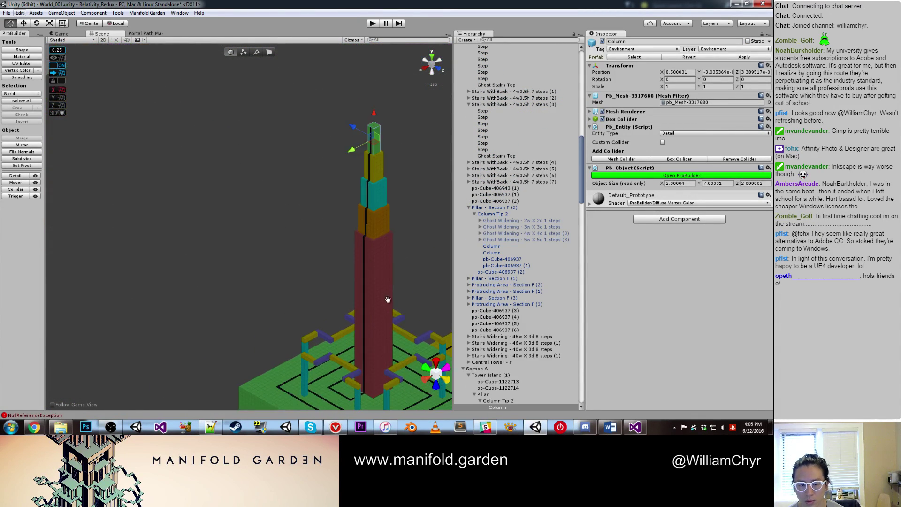
click(373, 240)
scroll(373, 240, up, 3)
middle_drag(374, 241, 342, 240)
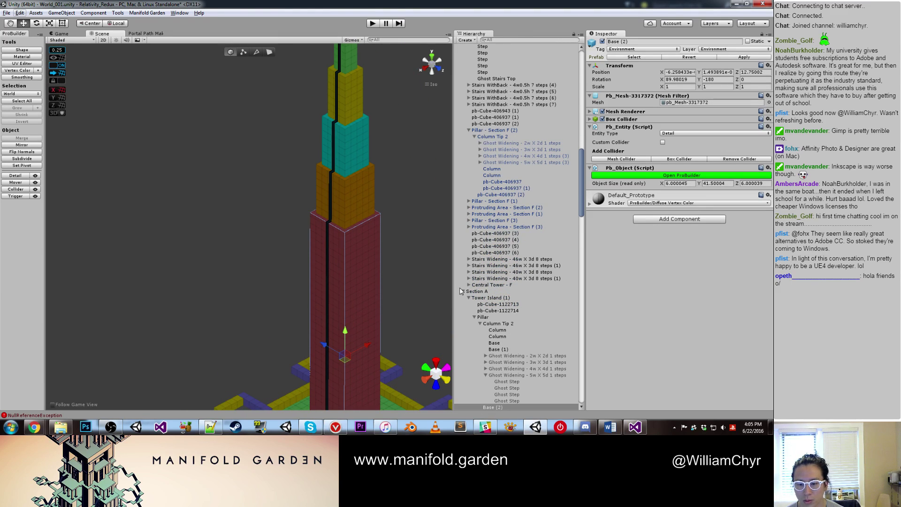
scroll(513, 285, down, 5)
click(513, 279)
shift+click(517, 259)
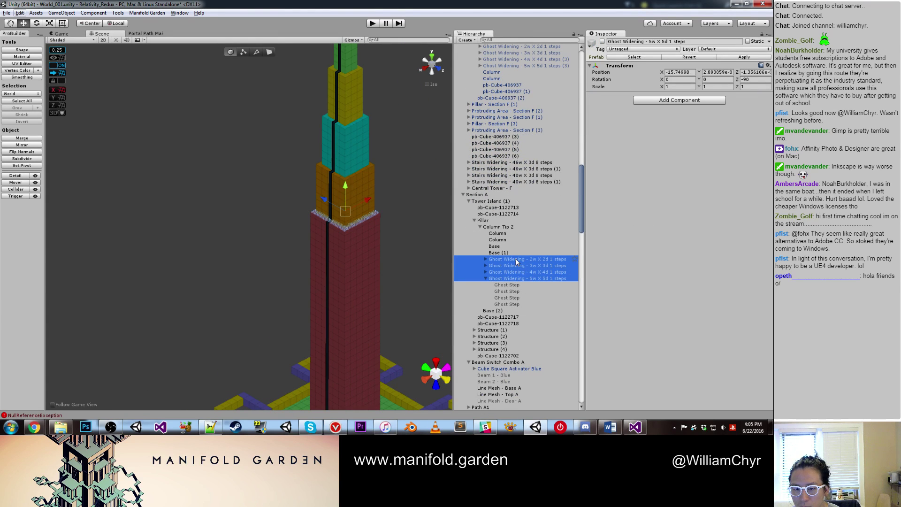
click(603, 41)
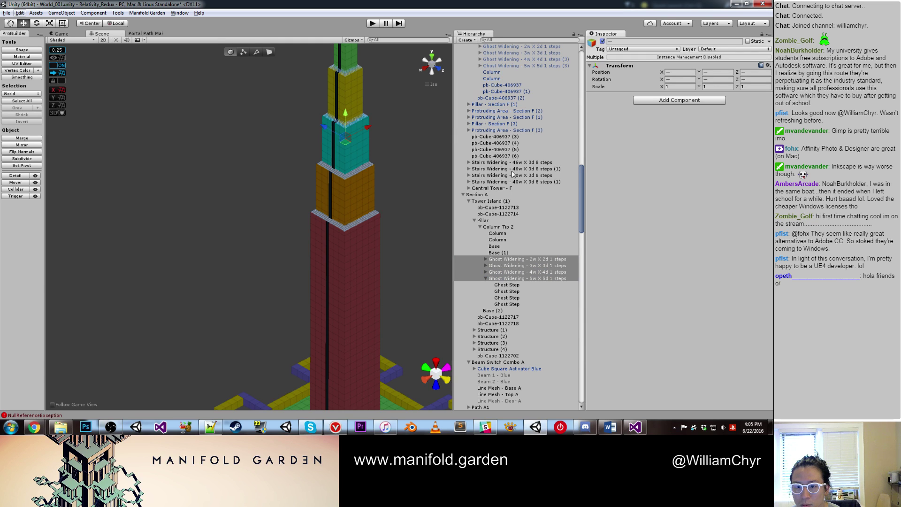
Step: Apply Tower Island (1)'s changes to its prefab
click(501, 202)
scroll(403, 210, down, 10)
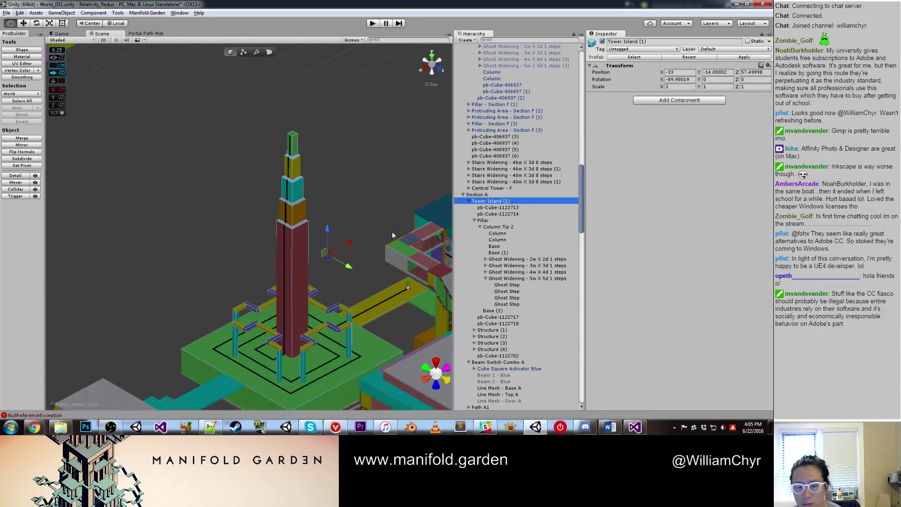
alt+drag(385, 223, 436, 214)
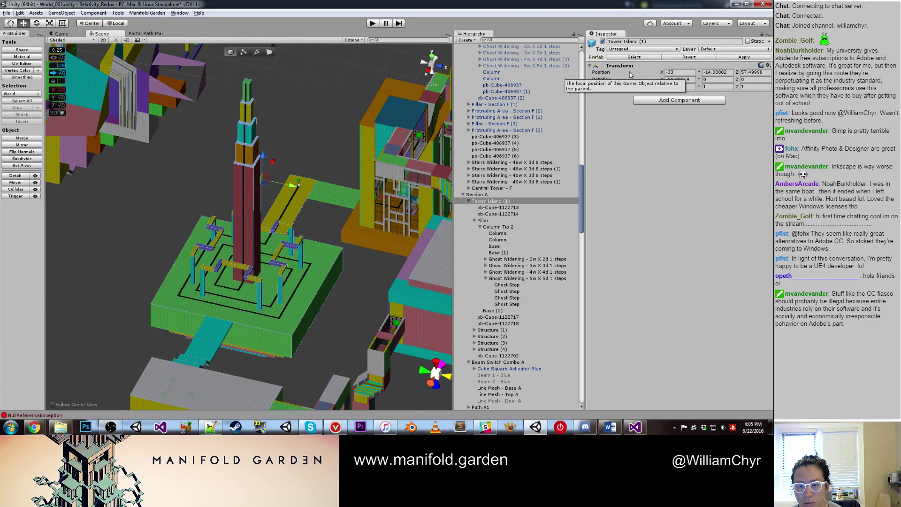
click(726, 57)
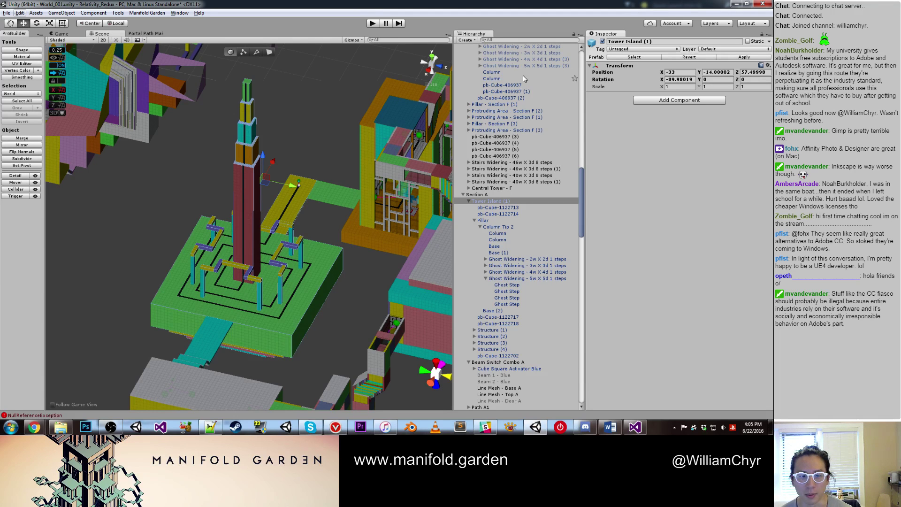
click(298, 117)
scroll(296, 132, down, 3)
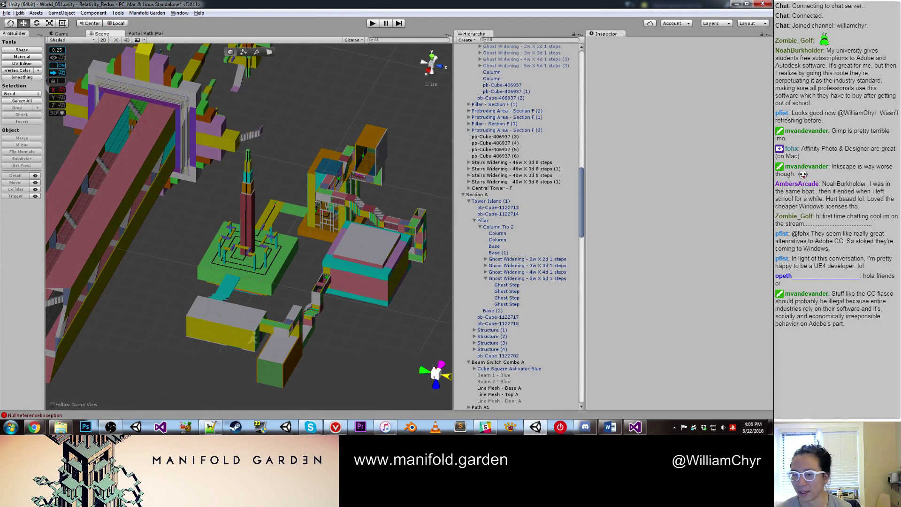
Step: Find the thin aqua column beside the tower and frame it from the front
scroll(280, 216, up, 5)
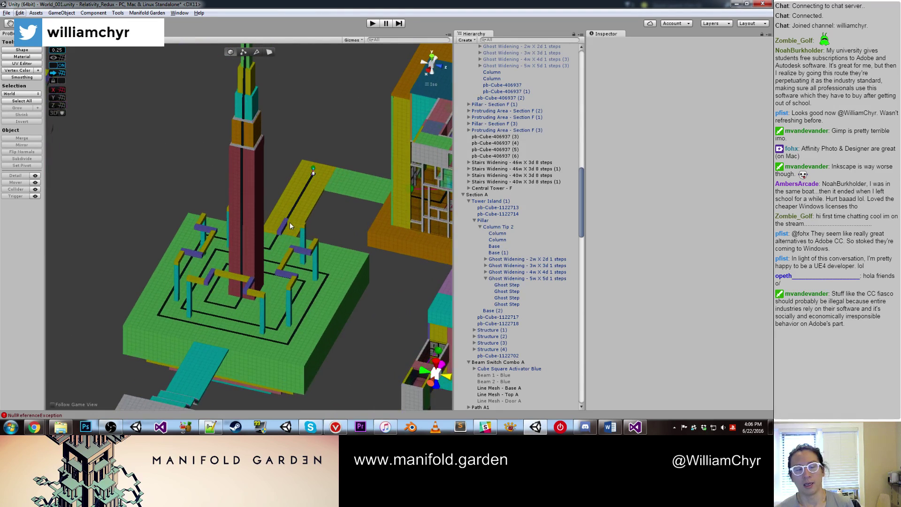
scroll(311, 207, up, 5)
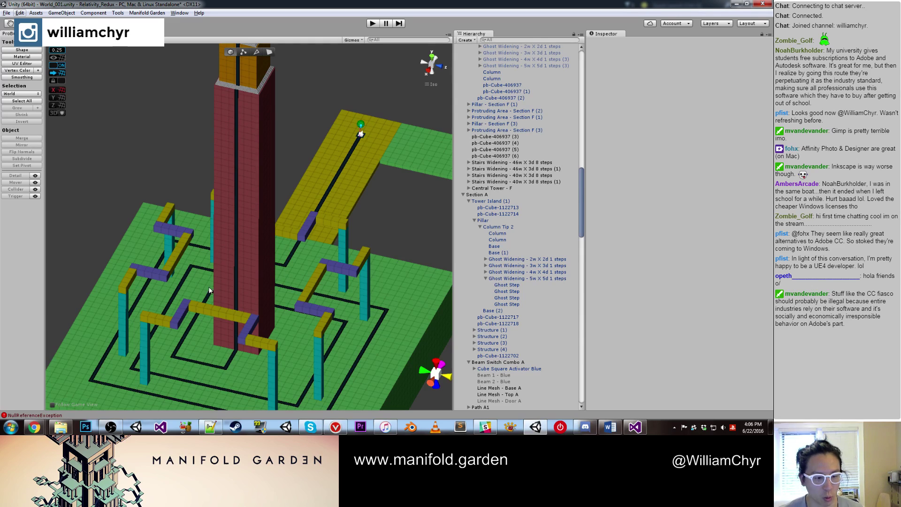
scroll(250, 247, down, 3)
middle_drag(263, 194, 284, 318)
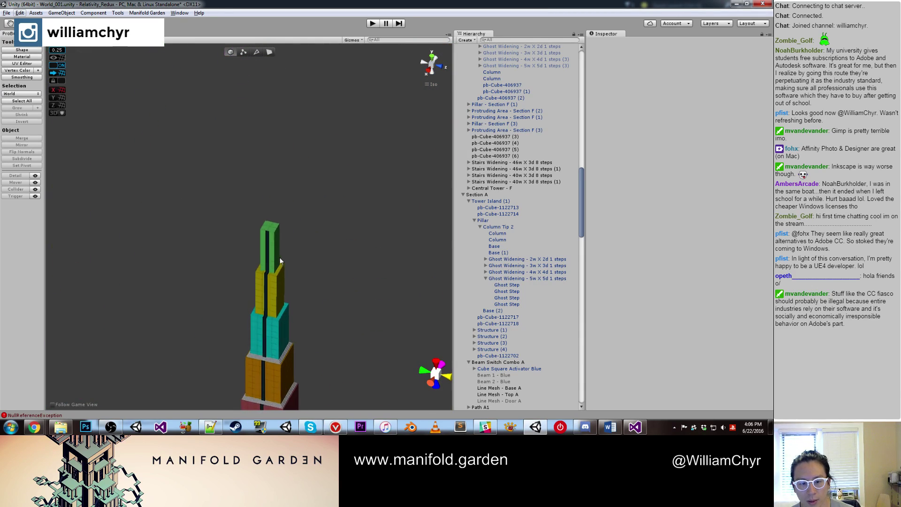
click(285, 300)
scroll(288, 250, down, 5)
mouse_move(277, 217)
alt+mouse_down()
mouse_move(240, 209)
mouse_move(291, 256)
mouse_move(236, 223)
mouse_move(360, 352)
mouse_move(283, 209)
alt+mouse_up()
scroll(283, 210, up, 2)
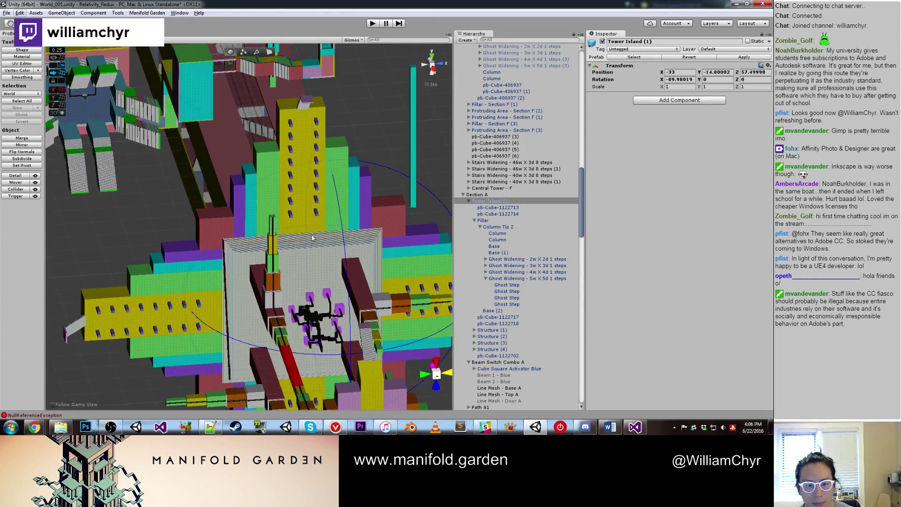
click(410, 202)
key(f)
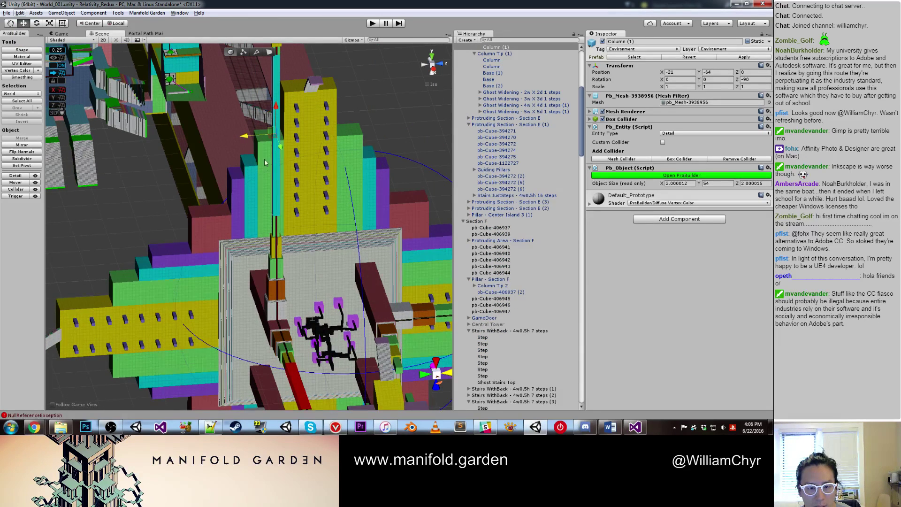
alt+drag(258, 156, 227, 279)
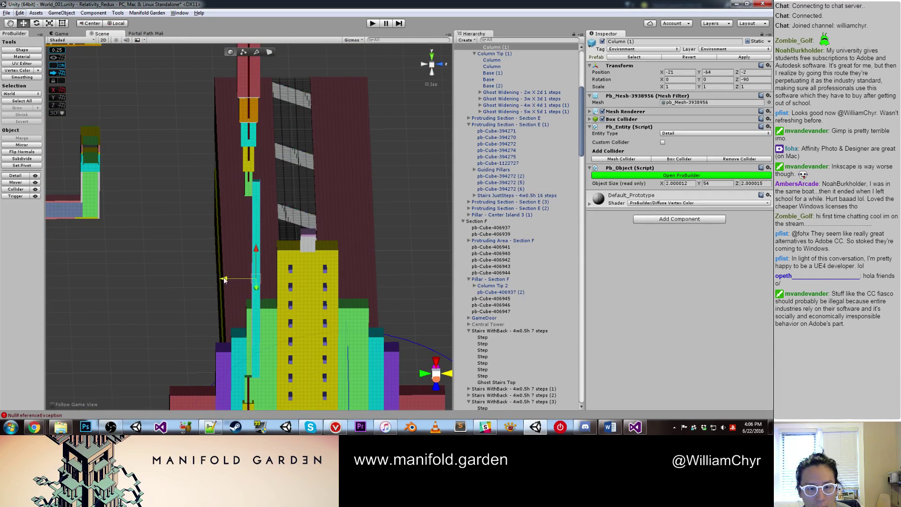
scroll(227, 279, up, 1)
Step: Lower the aqua column's top to height 50 and set its Z position to 0
key(g)
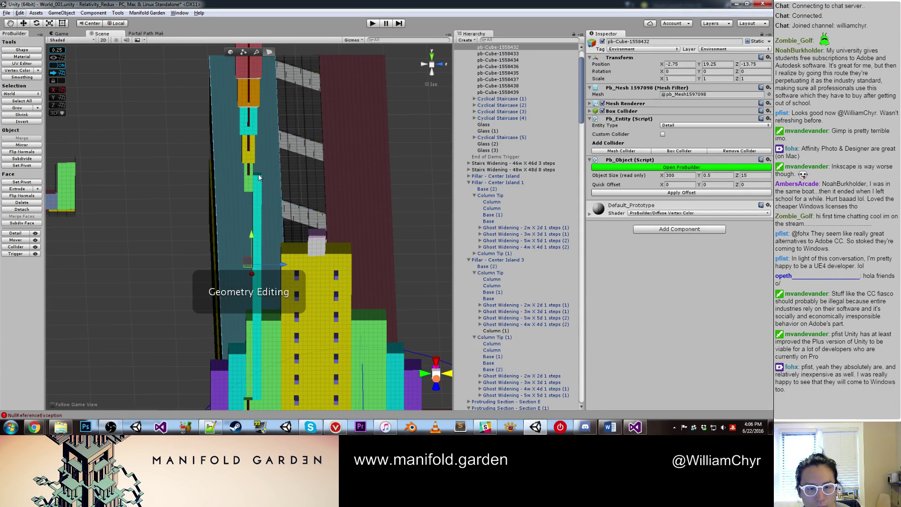
alt+drag(265, 182, 239, 188)
key(f)
key(g)
key(ctrl+j)
alt+drag(264, 222, 362, 283)
double_click(506, 332)
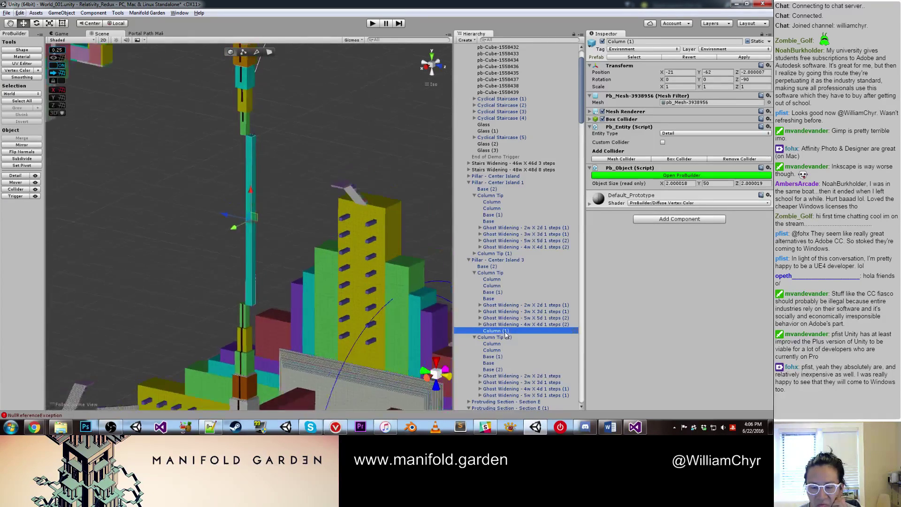
drag(228, 223, 274, 165)
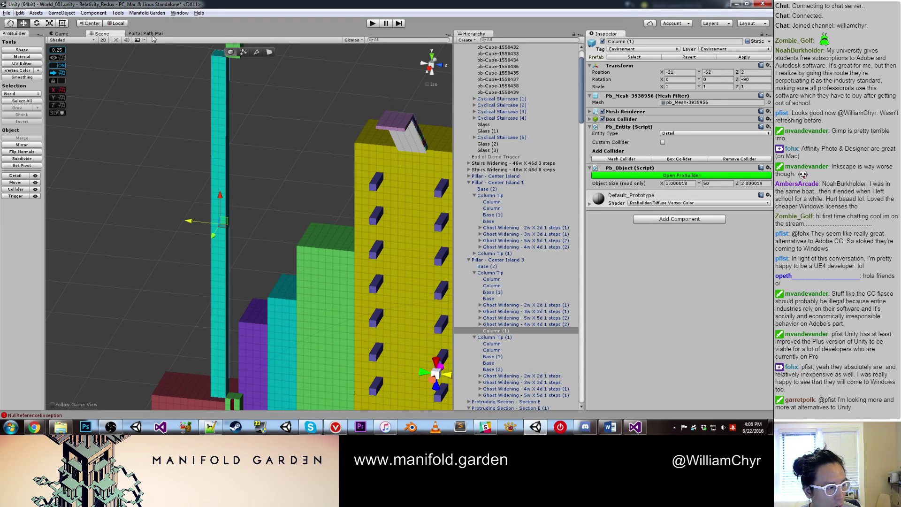
Step: Open Manifold Garden's World Building Beam Generator
click(174, 14)
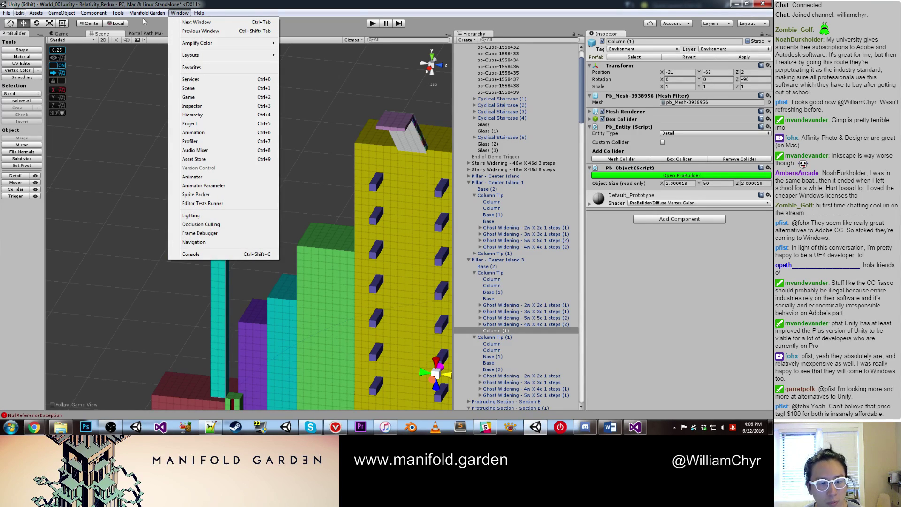
mouse_move(147, 13)
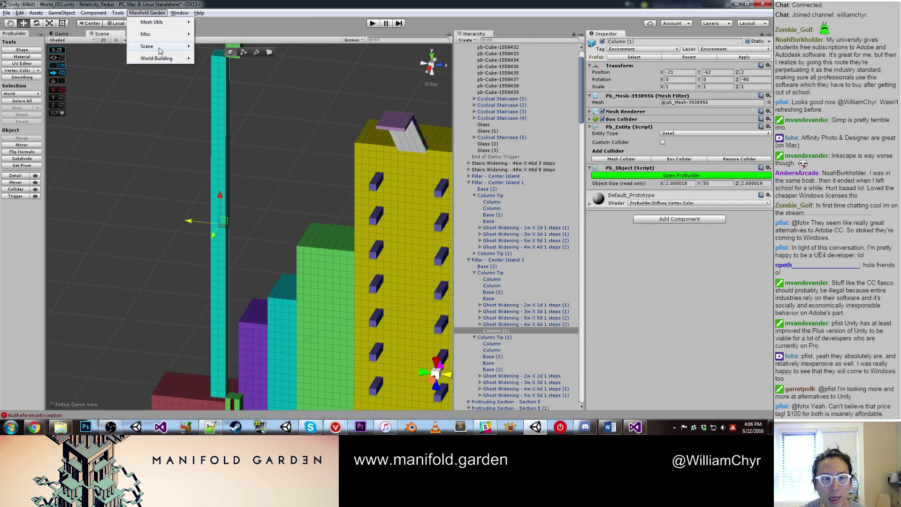
mouse_move(162, 59)
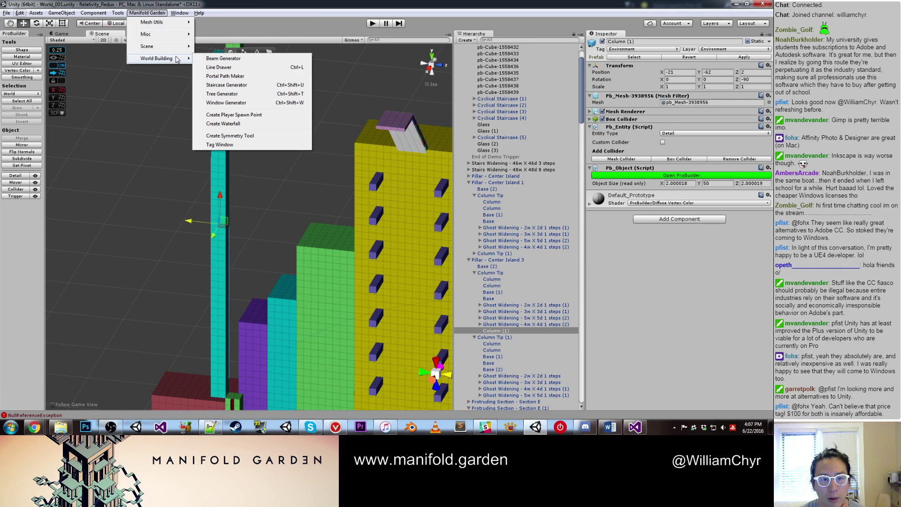
click(244, 60)
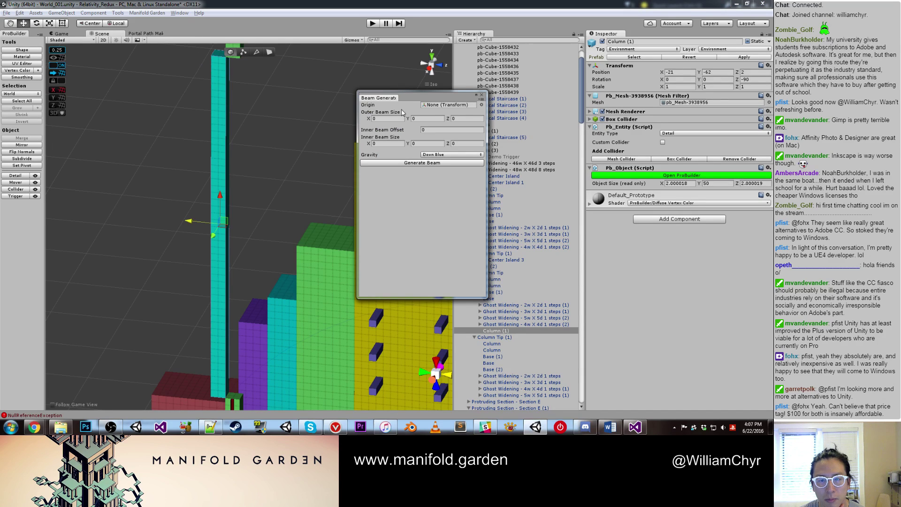
Step: Assign GameObject as the Beam Generator's origin
scroll(512, 155, down, 20)
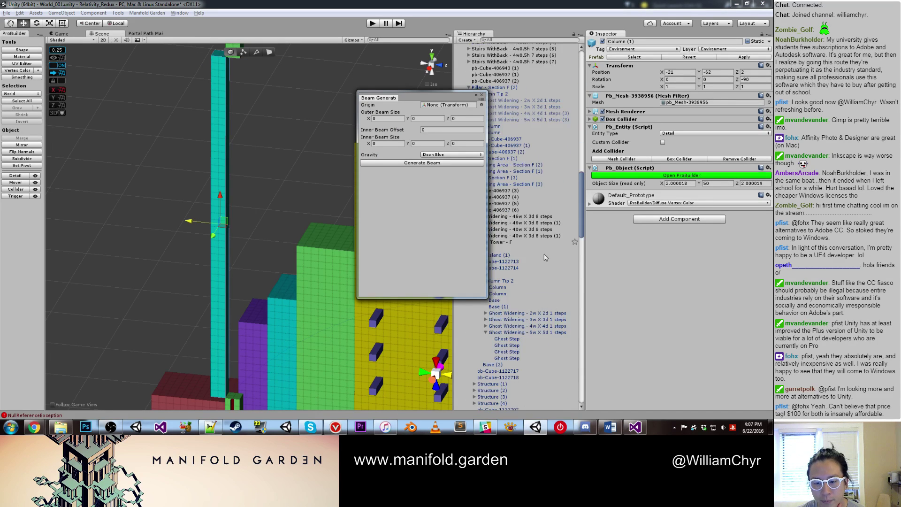
scroll(516, 316, down, 15)
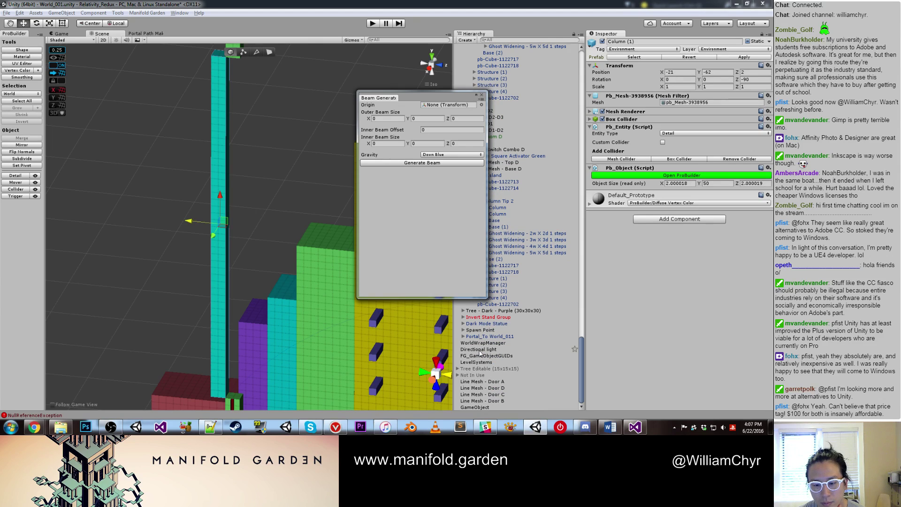
drag(476, 411, 447, 115)
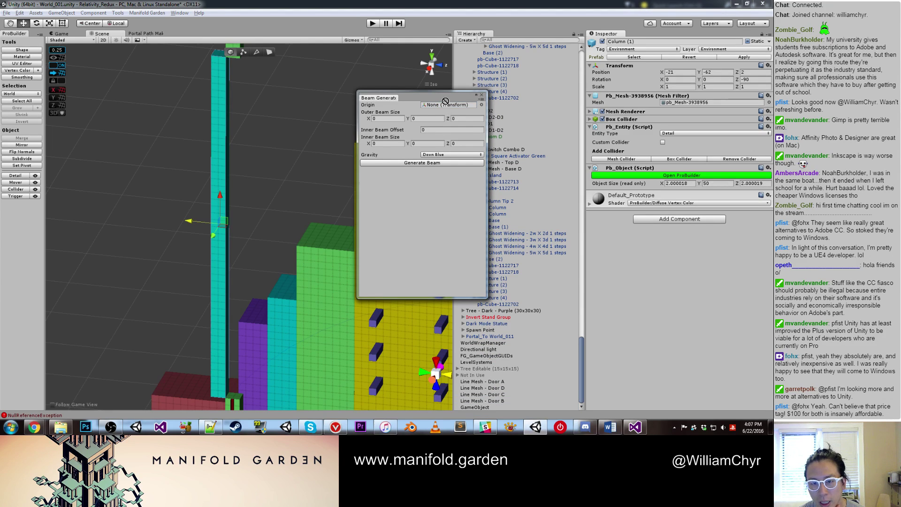
scroll(288, 157, down, 5)
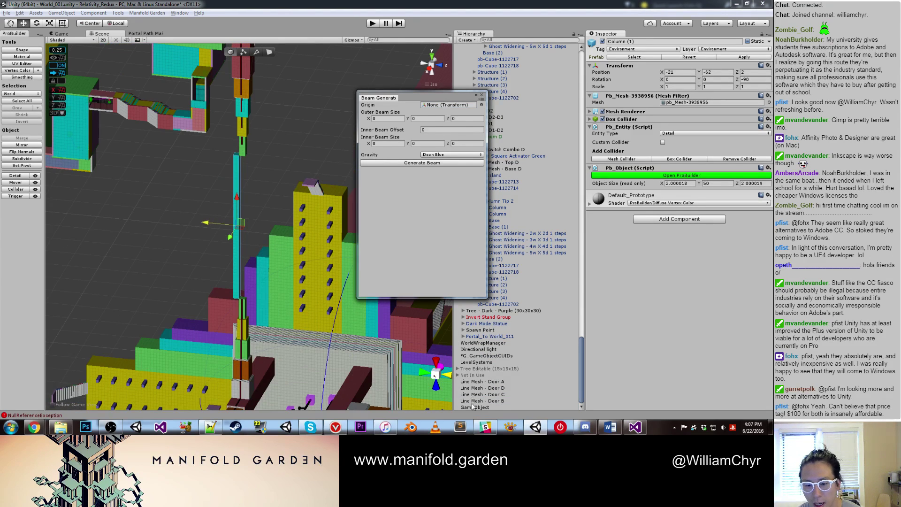
drag(473, 406, 443, 107)
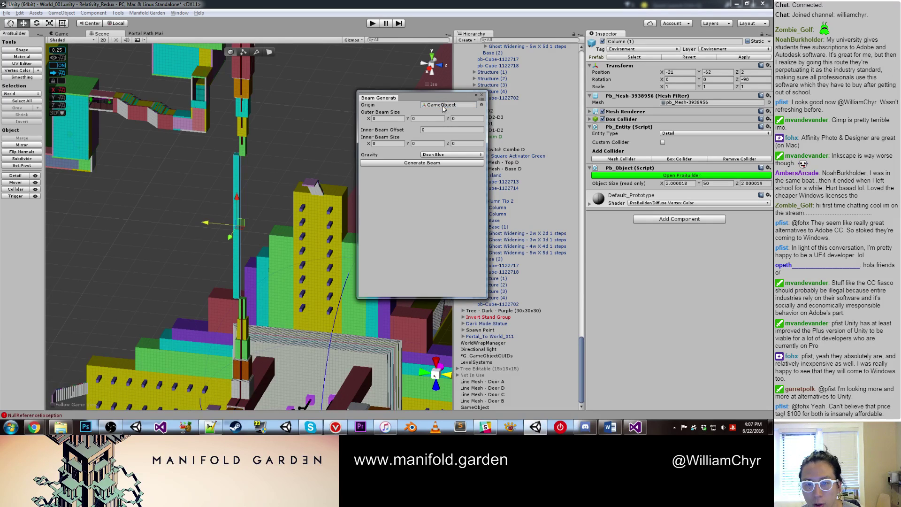
Step: Inspect the existing red and yellow beams, checking the yellow beam's Z scale
right_drag(347, 141, 211, 272)
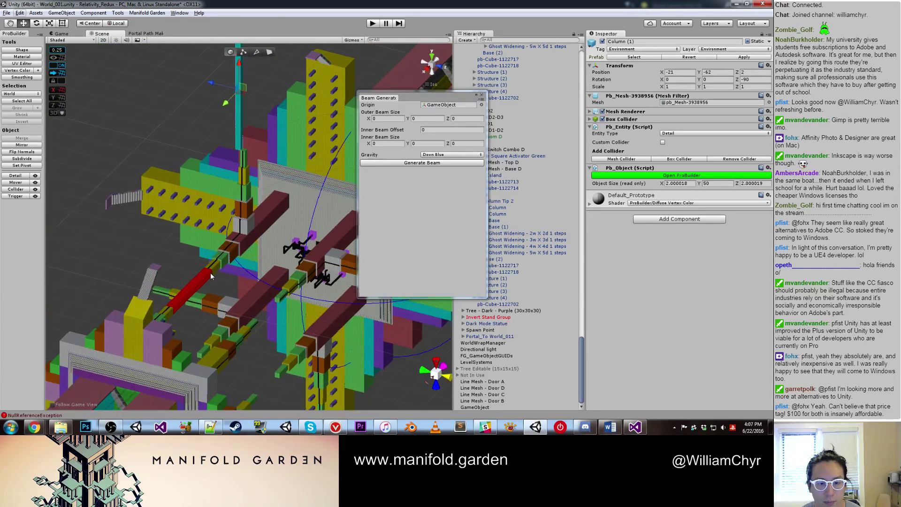
click(209, 277)
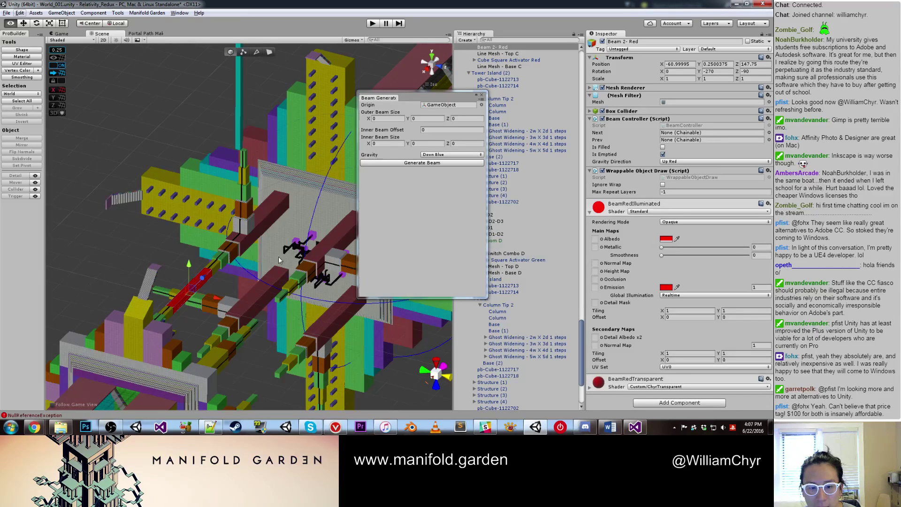
middle_drag(280, 260, 249, 183)
click(283, 180)
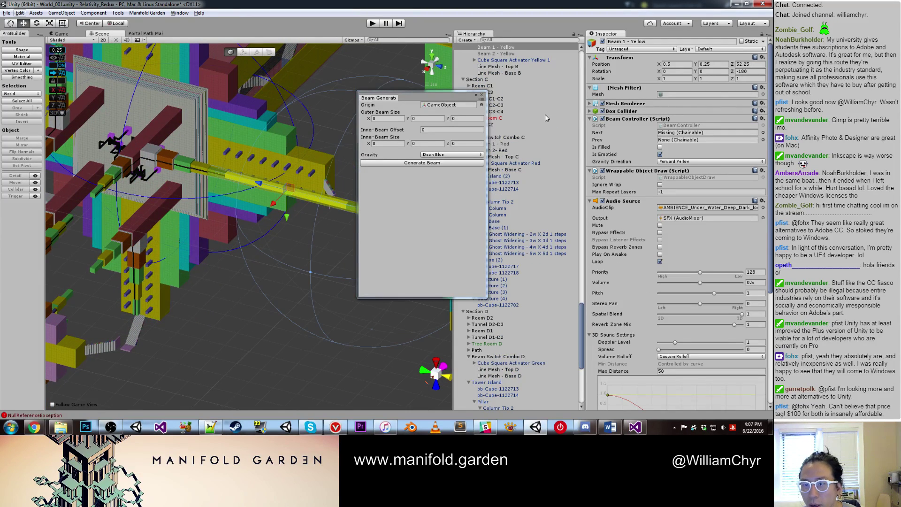
click(749, 78)
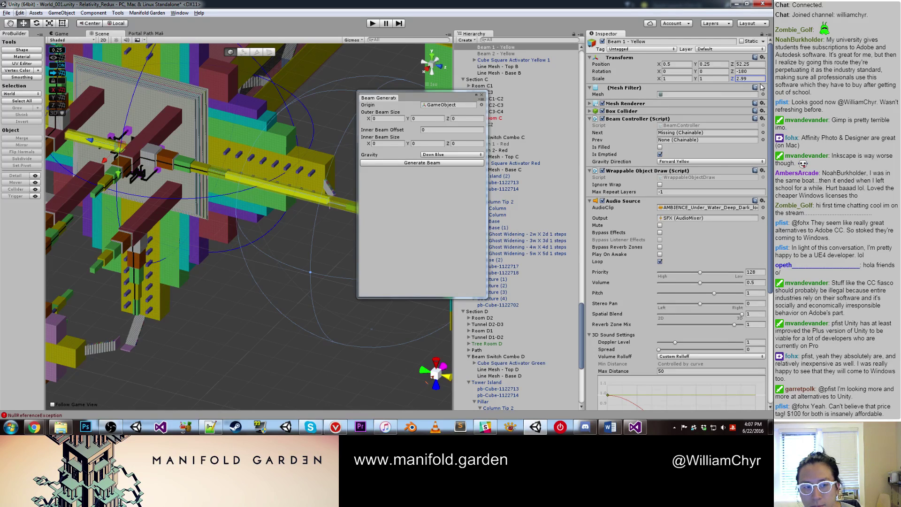
middle_drag(211, 101, 327, 263)
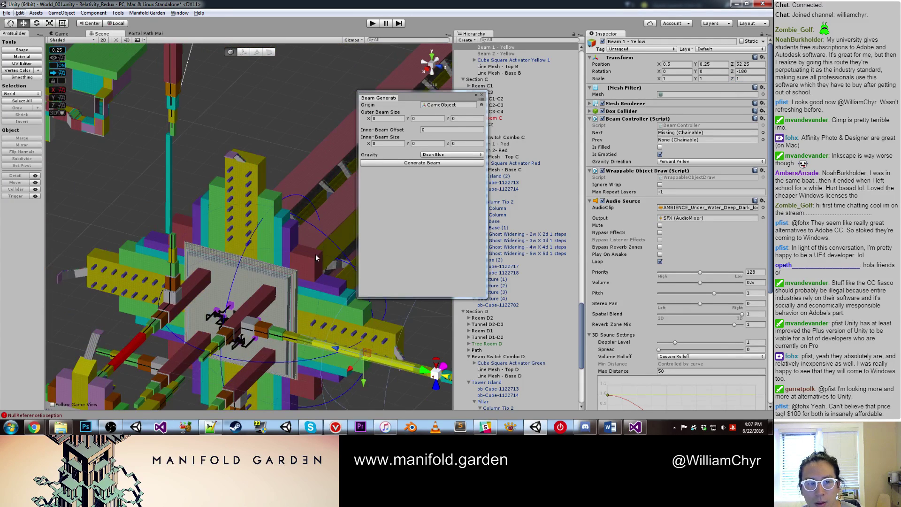
middle_drag(272, 202, 344, 161)
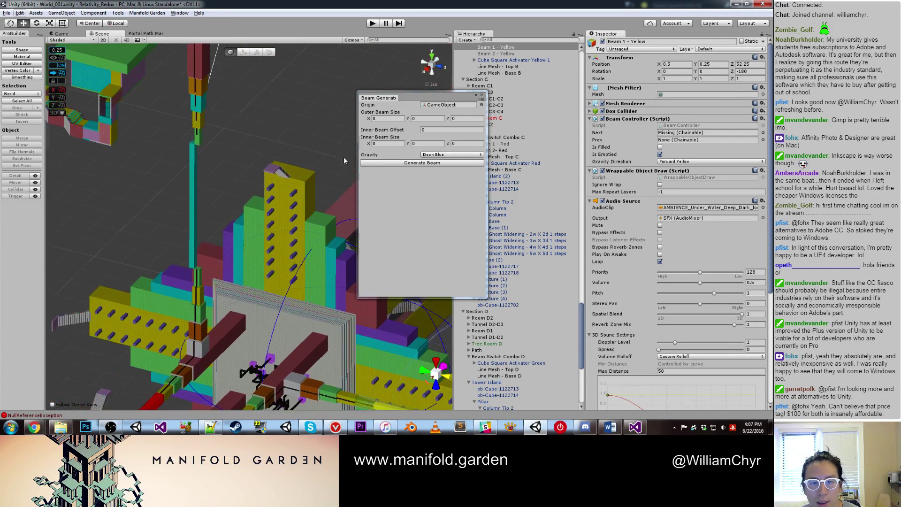
Step: Set outer beam X and Y to 3 and inner beam X to 2
click(385, 121)
text(3)
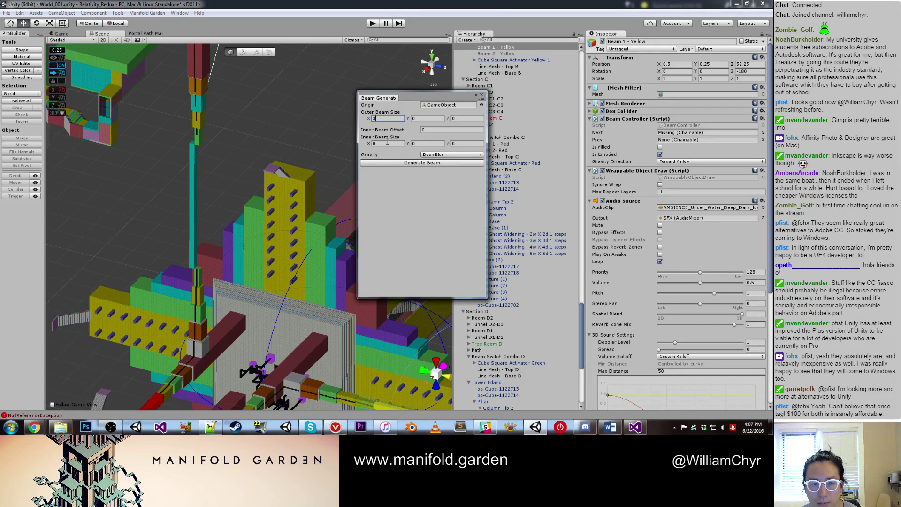
click(387, 143)
text(2)
key(Tab)
text(3)
click(420, 118)
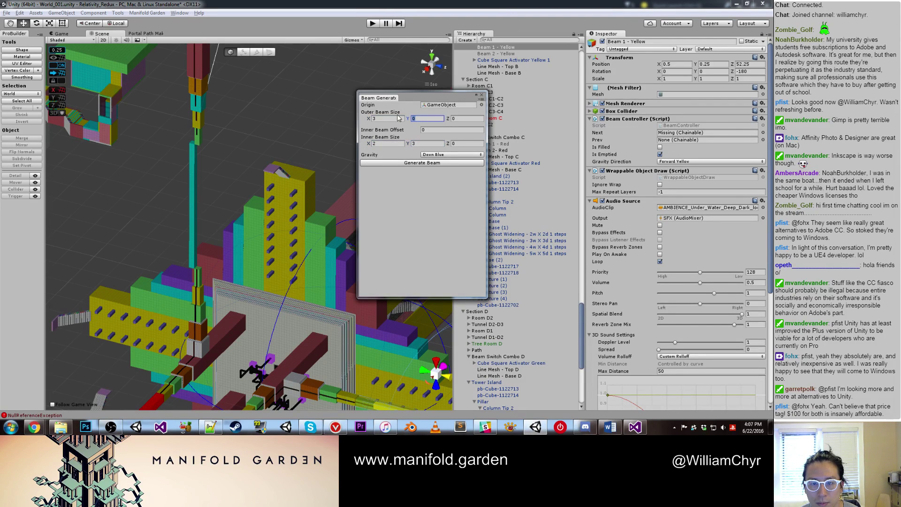
text(3)
click(461, 143)
Step: Set inner beam Y to 2, inner Z to 50 and outer Z to 64
click(191, 165)
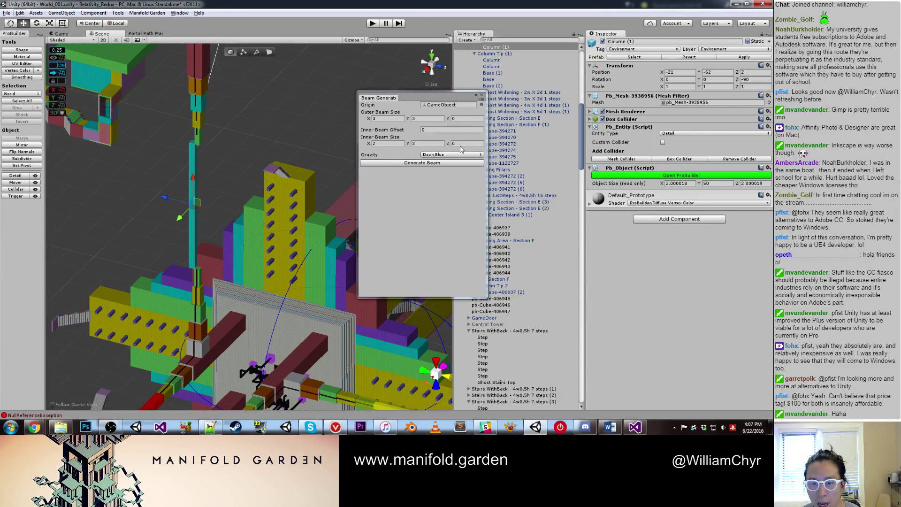
click(425, 143)
text(2)
click(468, 144)
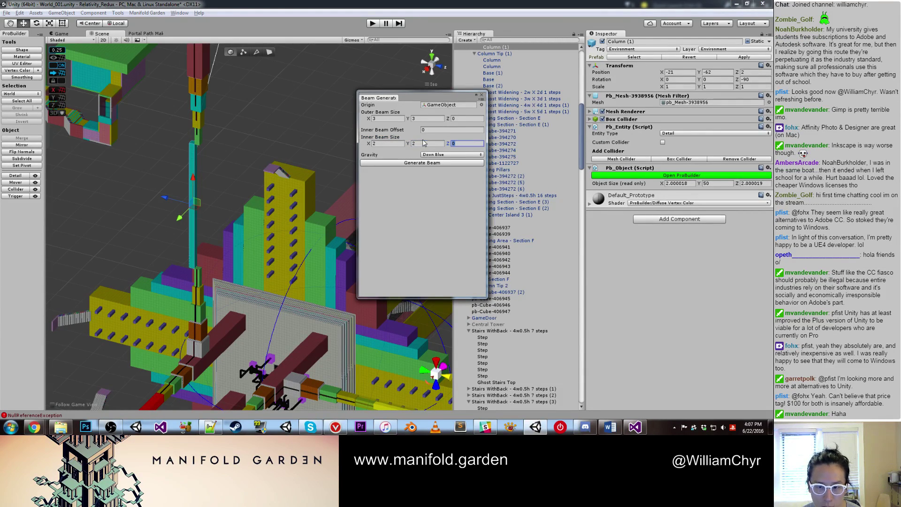
click(467, 118)
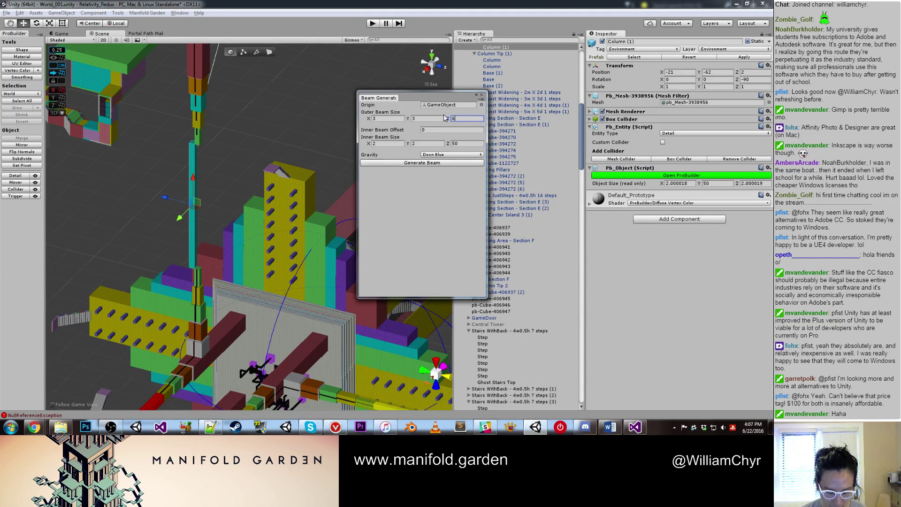
Step: Choose Up Red gravity and generate the new beam
click(434, 155)
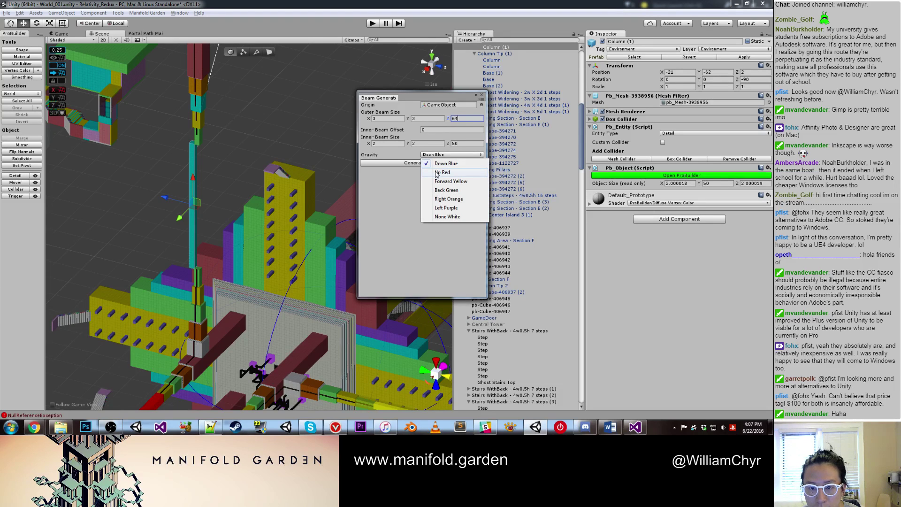
click(437, 172)
scroll(314, 229, down, 5)
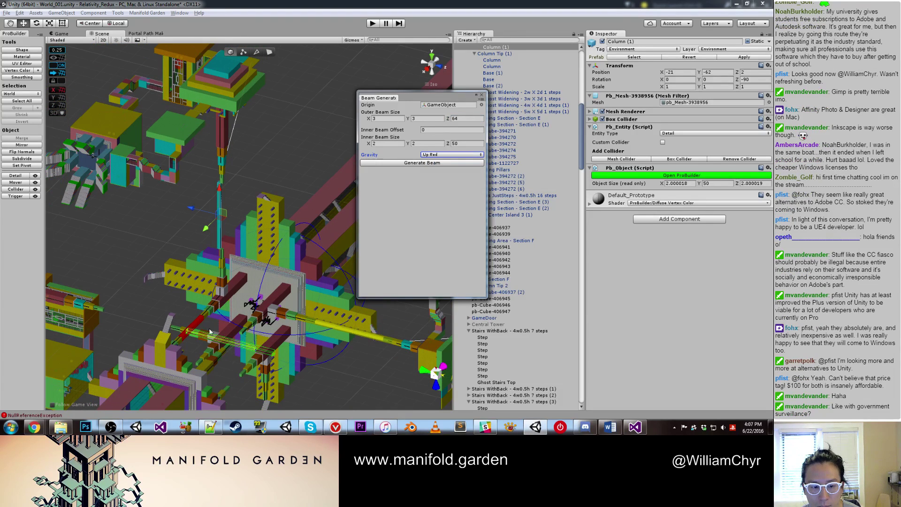
click(441, 163)
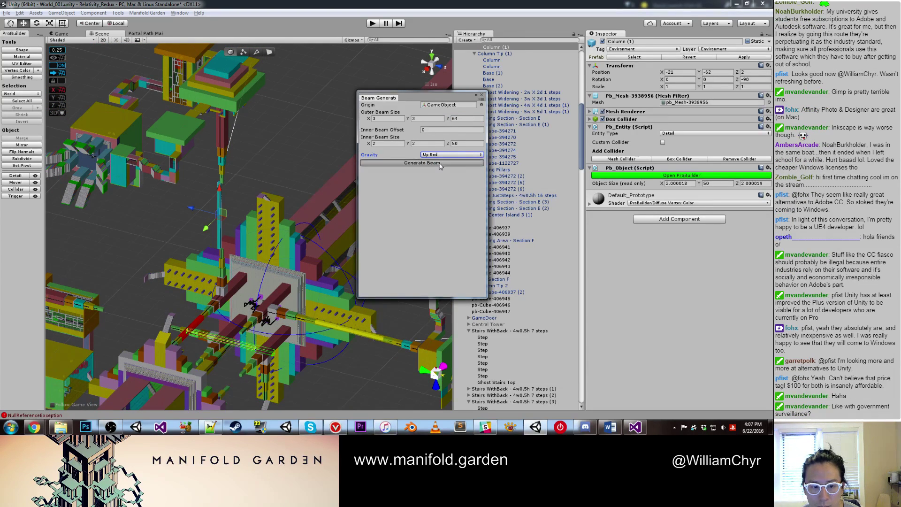
Step: Raise the new red beam, rotate it upright and snap it onto the column top
drag(227, 328, 272, 261)
scroll(239, 194, up, 3)
scroll(234, 195, up, 1)
key(e)
scroll(273, 260, up, 2)
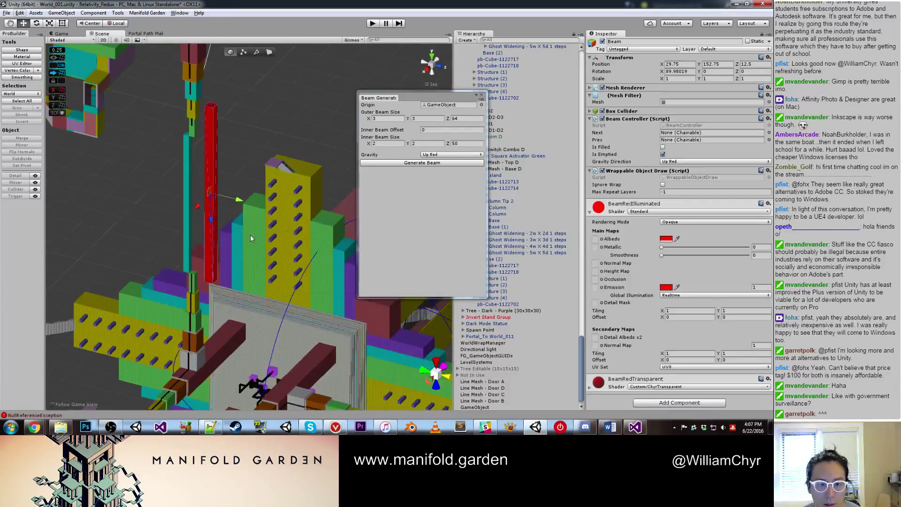
key(w)
middle_drag(230, 131, 237, 181)
drag(214, 151, 187, 160)
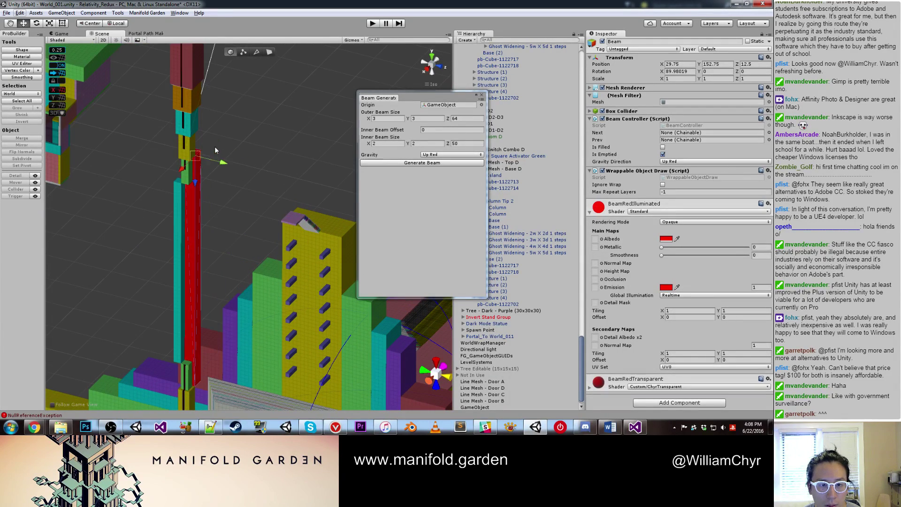
alt+drag(243, 233, 331, 104)
Step: Delete Column (1) from the Hierarchy
click(211, 131)
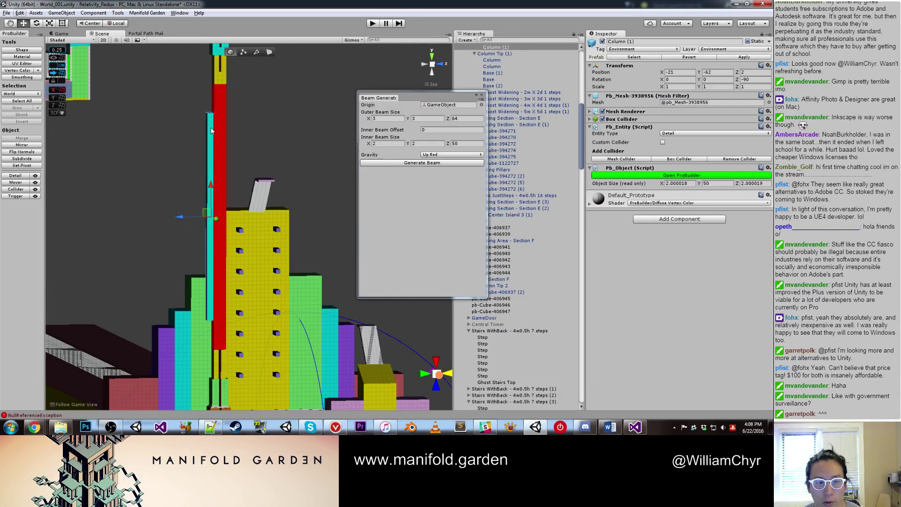
right_click(508, 49)
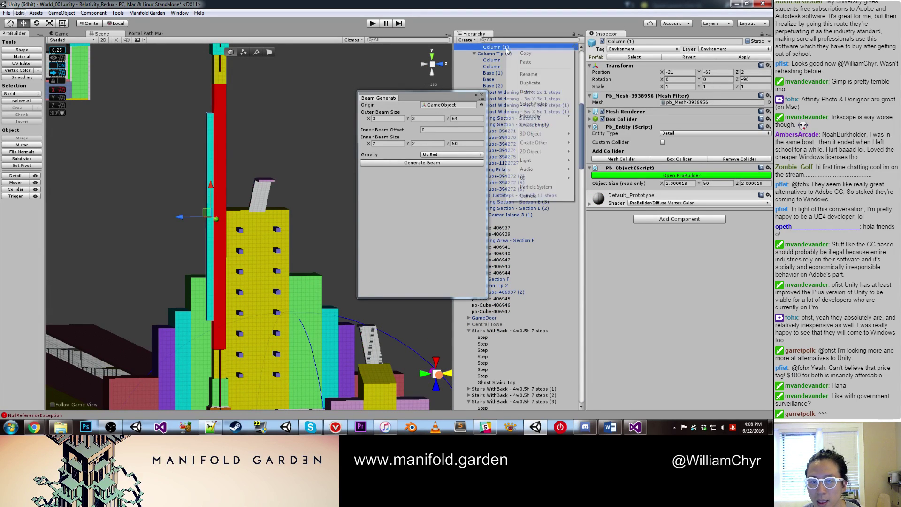
click(520, 97)
alt+drag(347, 121, 240, 140)
click(481, 95)
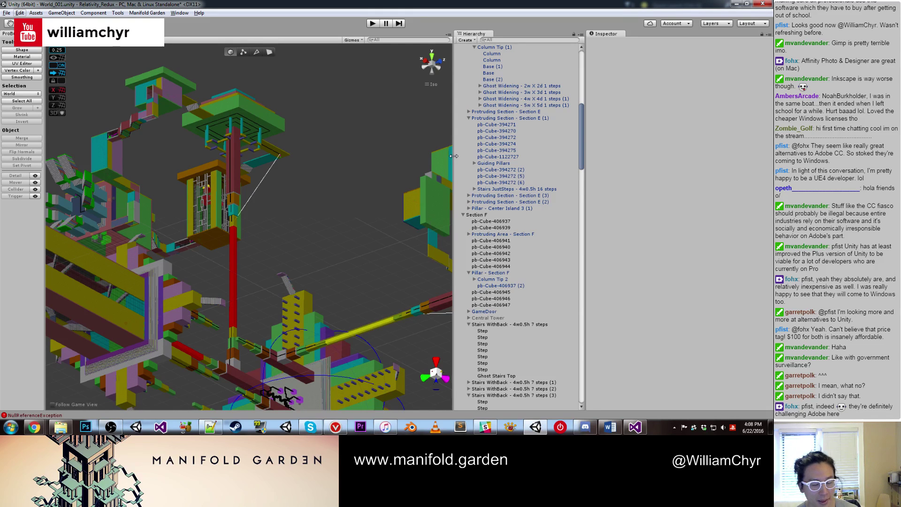
right_drag(432, 135, 272, 262)
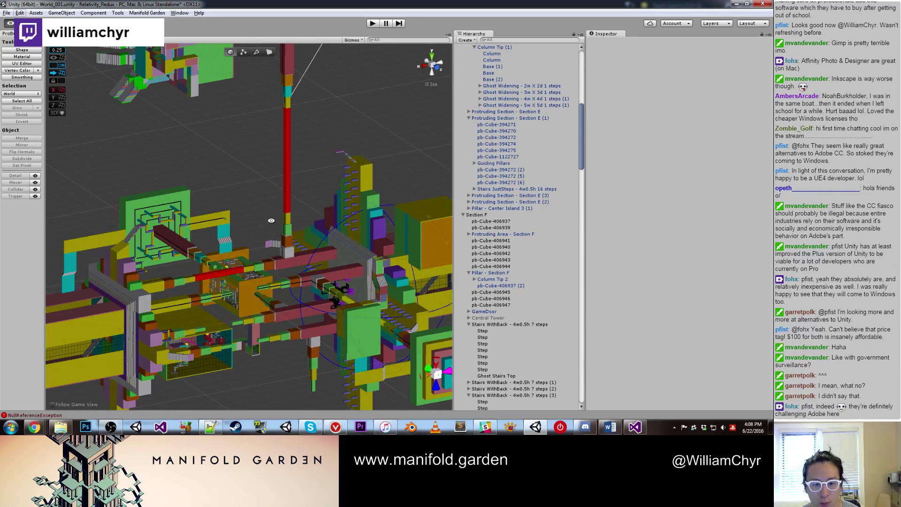
key(f)
right_drag(356, 246, 266, 245)
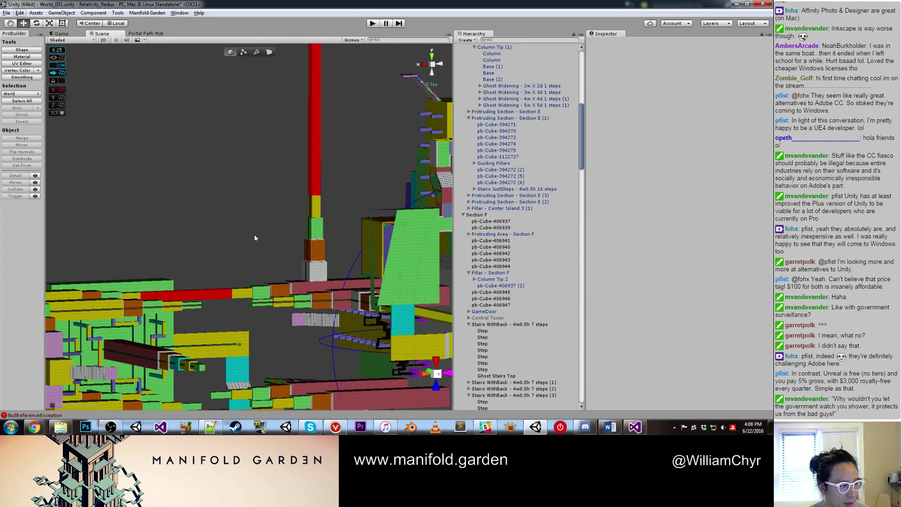
mouse_move(254, 238)
right_down()
mouse_move(252, 246)
mouse_move(212, 238)
mouse_move(265, 115)
mouse_move(258, 236)
right_up()
middle_drag(257, 236, 249, 357)
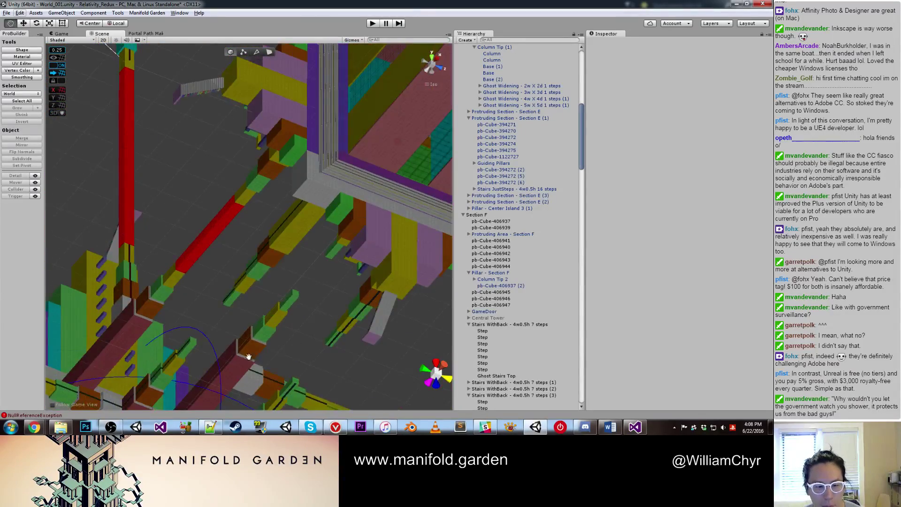
right_drag(249, 357, 226, 264)
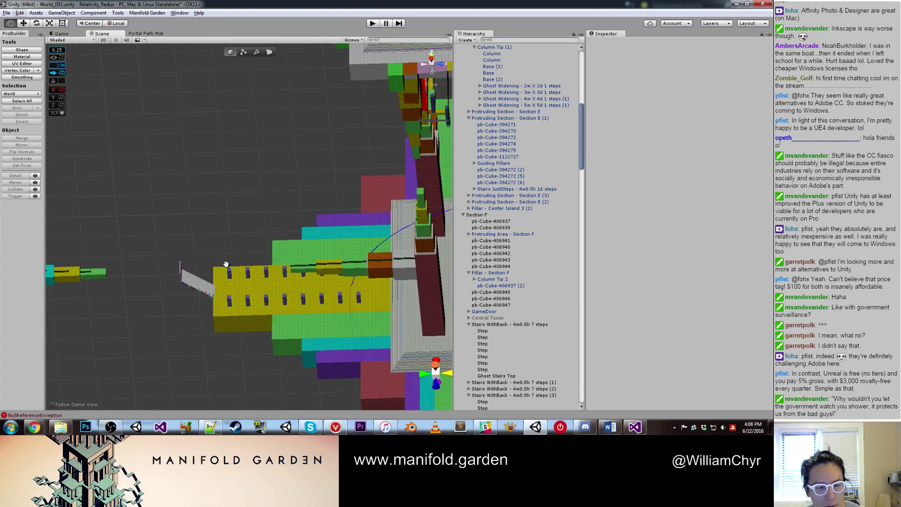
middle_drag(225, 264, 394, 228)
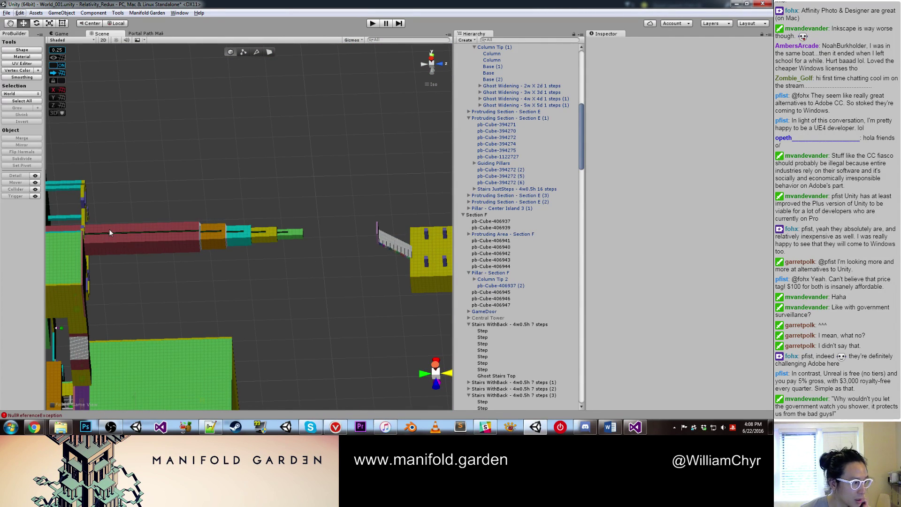
scroll(75, 242, up, 1)
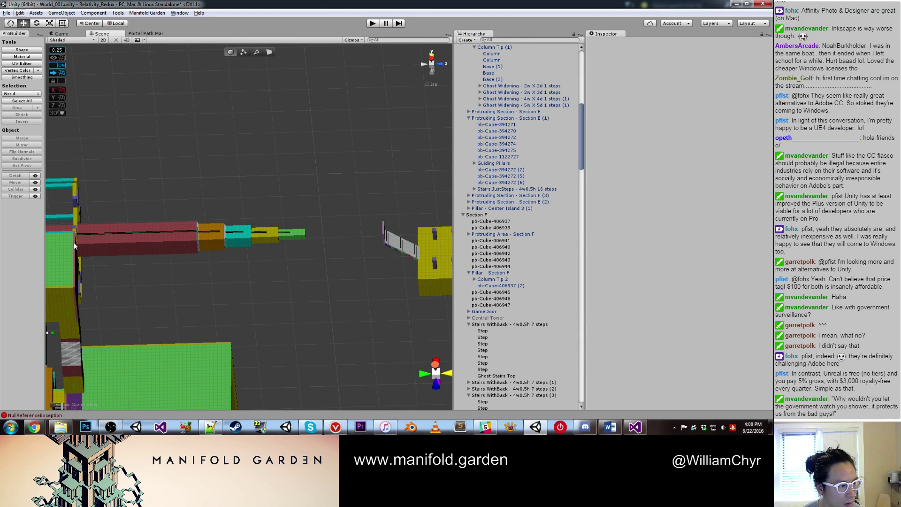
scroll(74, 242, up, 2)
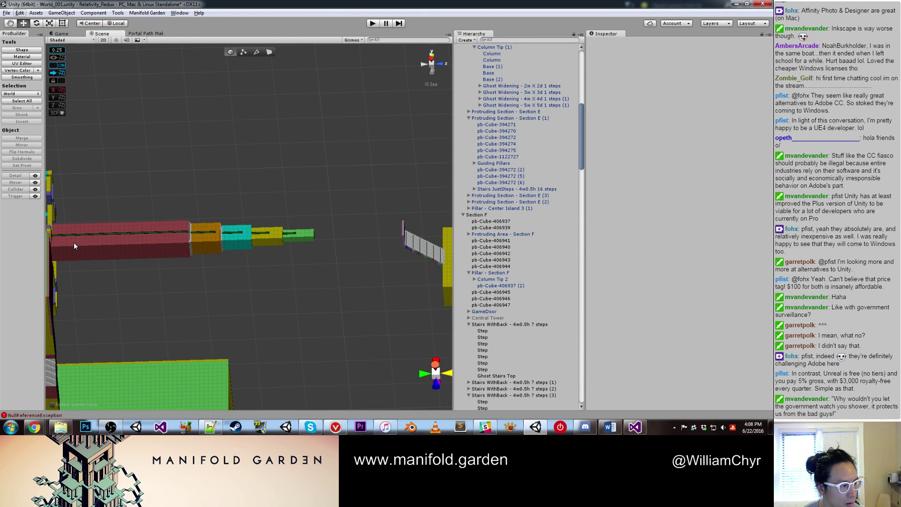
scroll(75, 241, up, 1)
alt+drag(75, 241, 290, 215)
Step: Delete Line Mesh - Base D from the scene
click(290, 204)
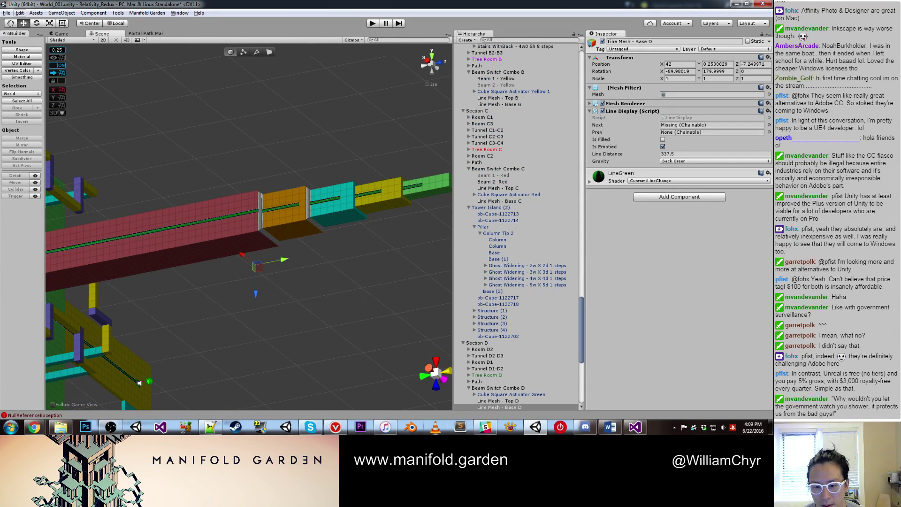
scroll(480, 370, down, 5)
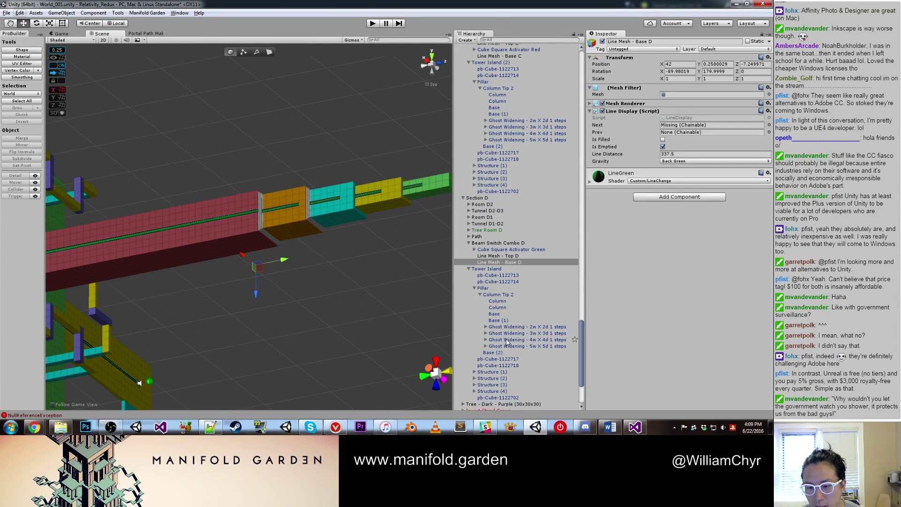
right_click(510, 262)
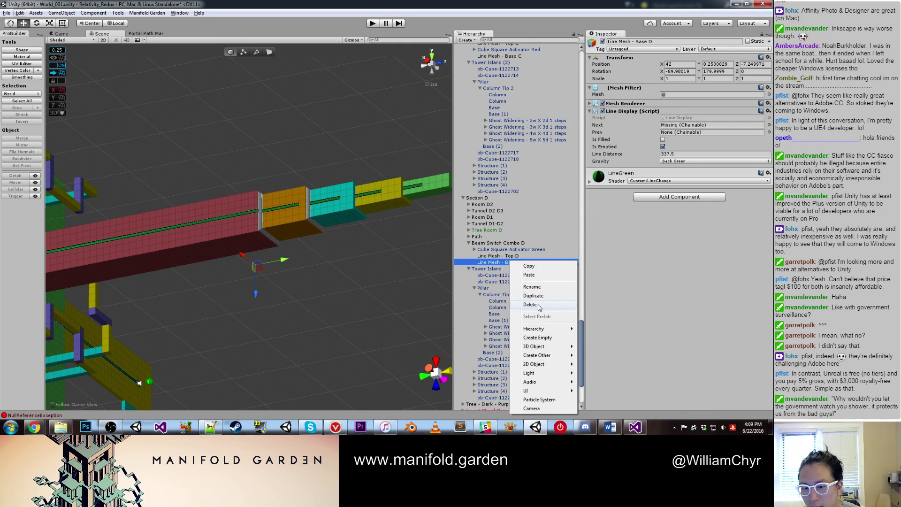
click(538, 305)
scroll(535, 304, down, 3)
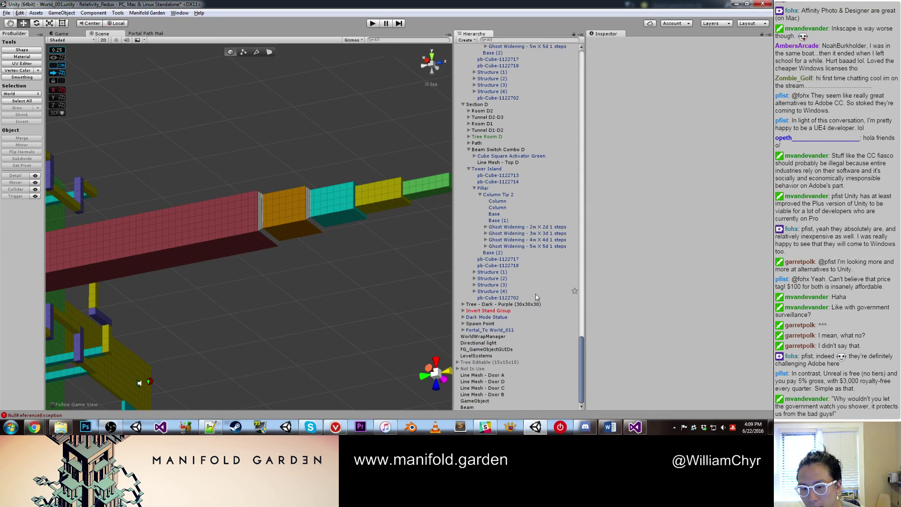
Step: Move Line Mesh - Door A into Beam Switch Combo A in the Hierarchy
click(486, 401)
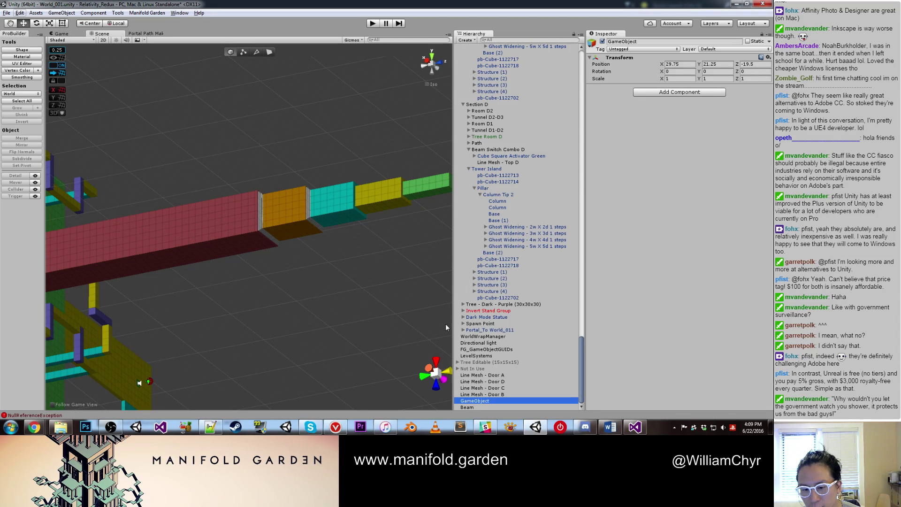
scroll(429, 250, down, 5)
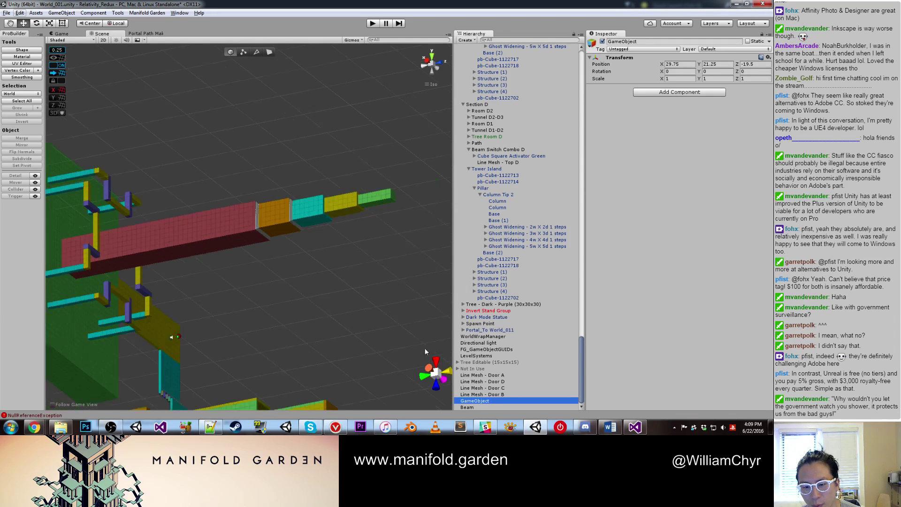
click(483, 374)
key(f)
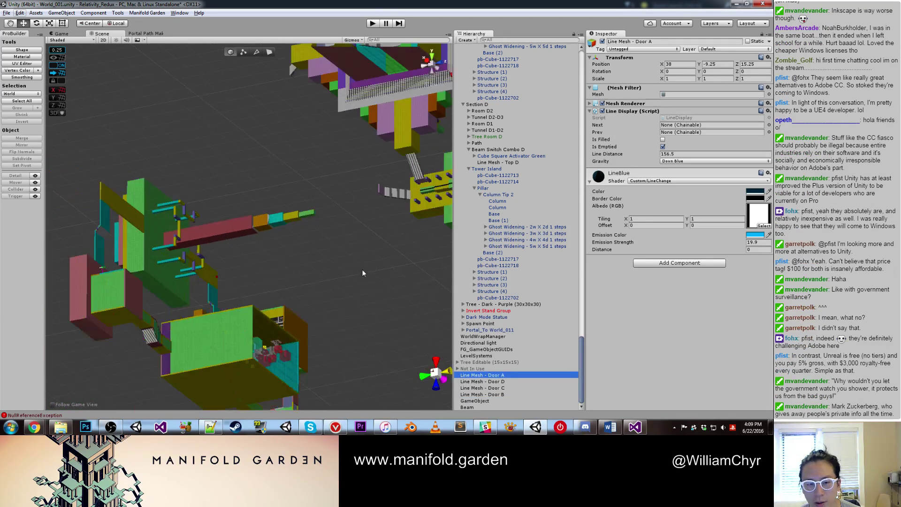
scroll(502, 188, up, 10)
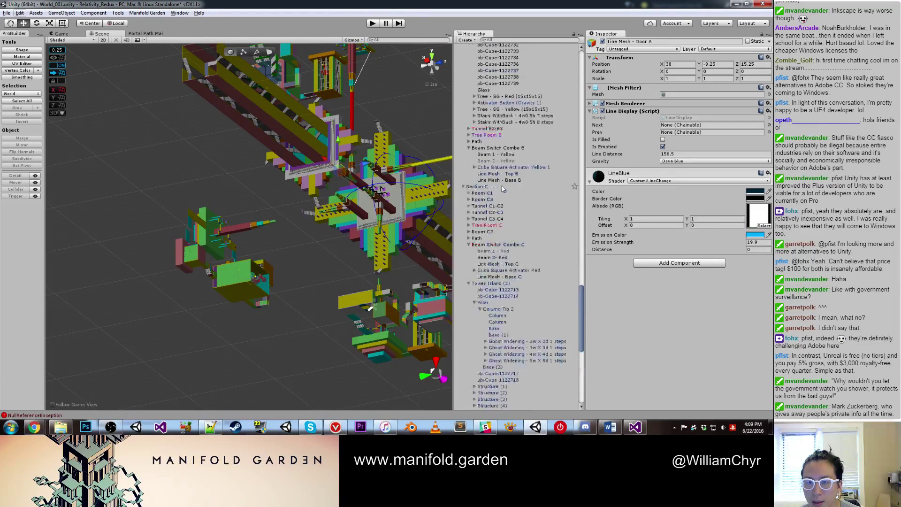
scroll(509, 189, down, 10)
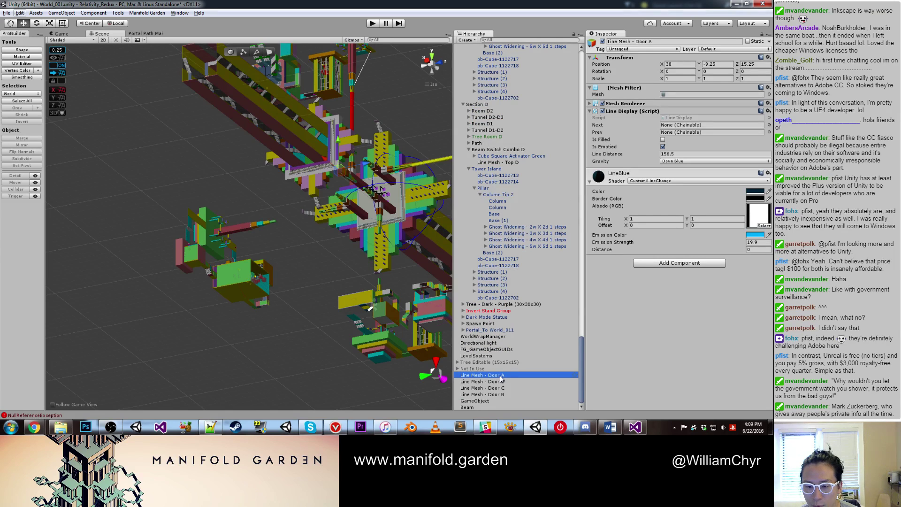
drag(504, 373, 535, 47)
drag(534, 46, 535, 137)
Step: Delete the leftover extra copy of Line Mesh - Door A
click(510, 157)
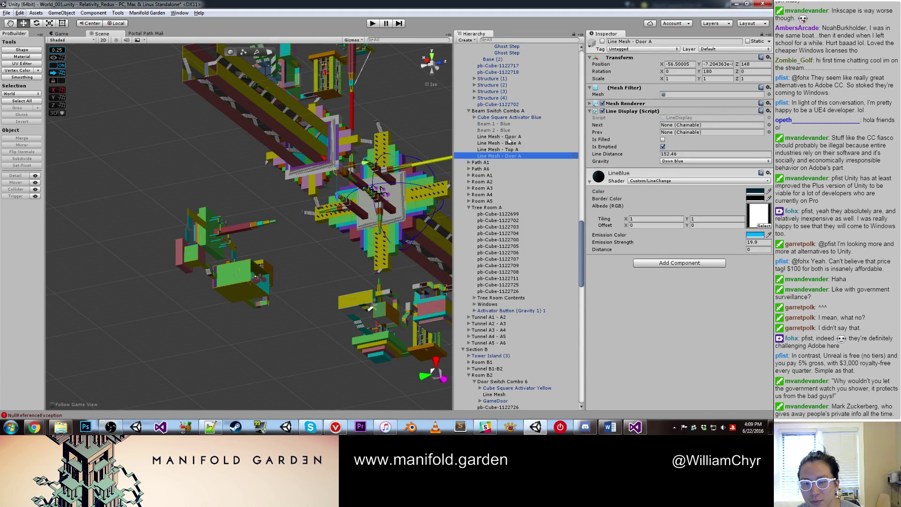
double_click(498, 136)
alt+drag(263, 225, 343, 166)
right_click(511, 156)
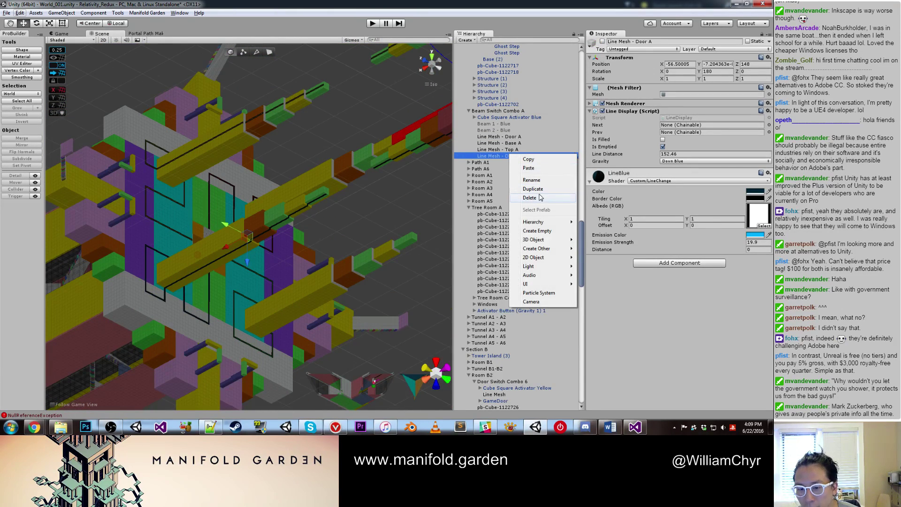
click(539, 197)
scroll(241, 257, down, 3)
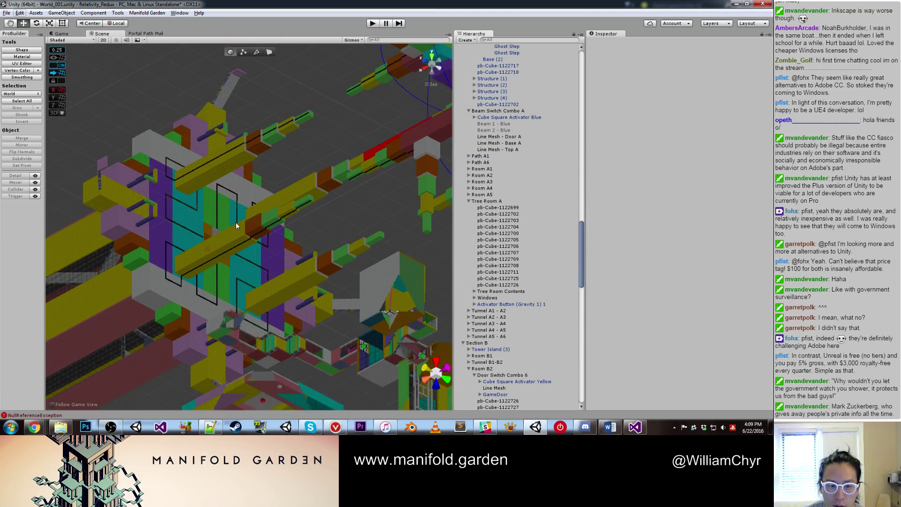
click(204, 172)
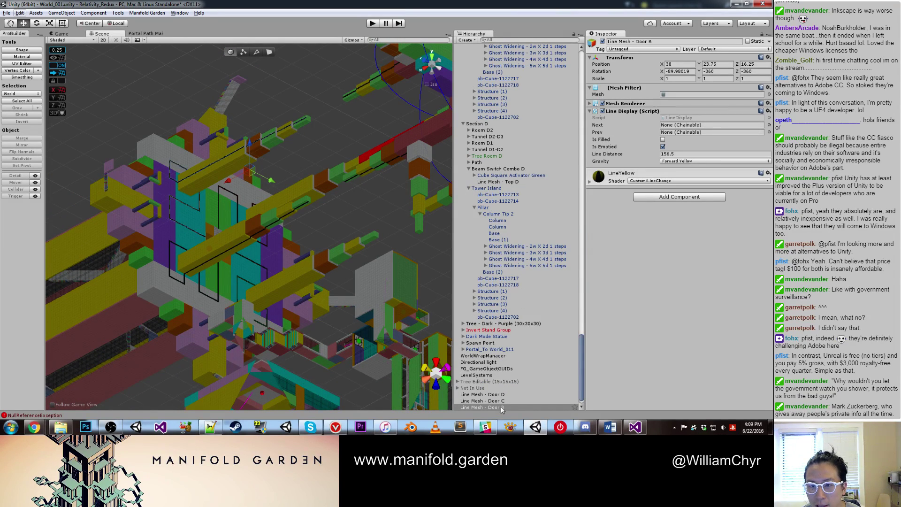
Step: Parent Line Mesh - Door B, D and C under Beam Switch Combo B, D and C, collapsing the Tower Island groups
drag(512, 411, 536, 330)
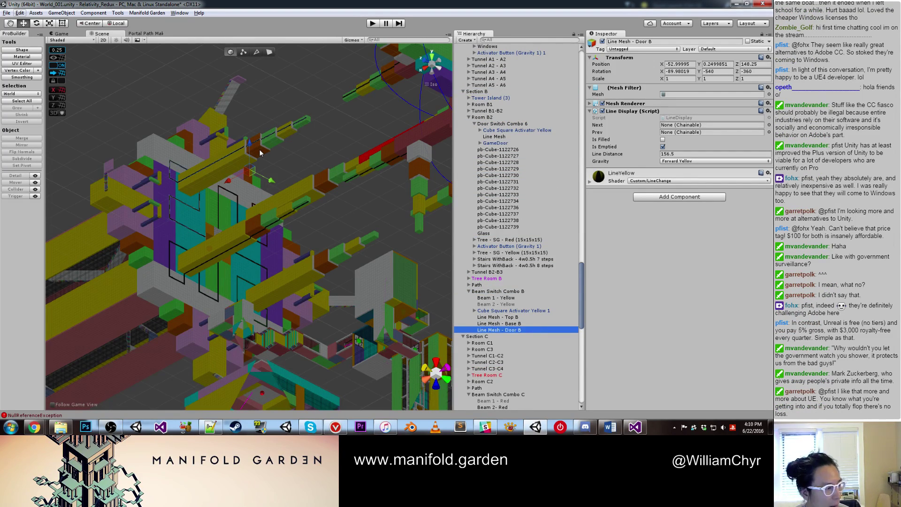
scroll(253, 152, down, 3)
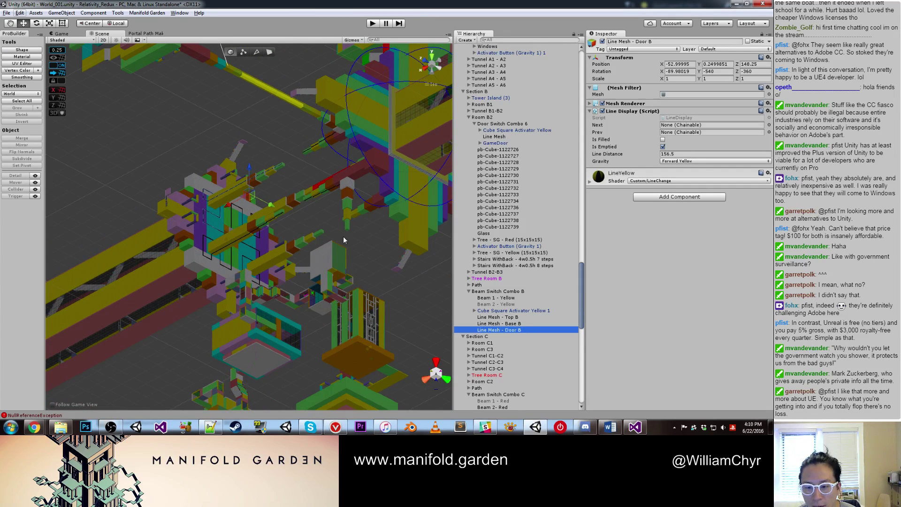
scroll(470, 288, down, 10)
click(472, 389)
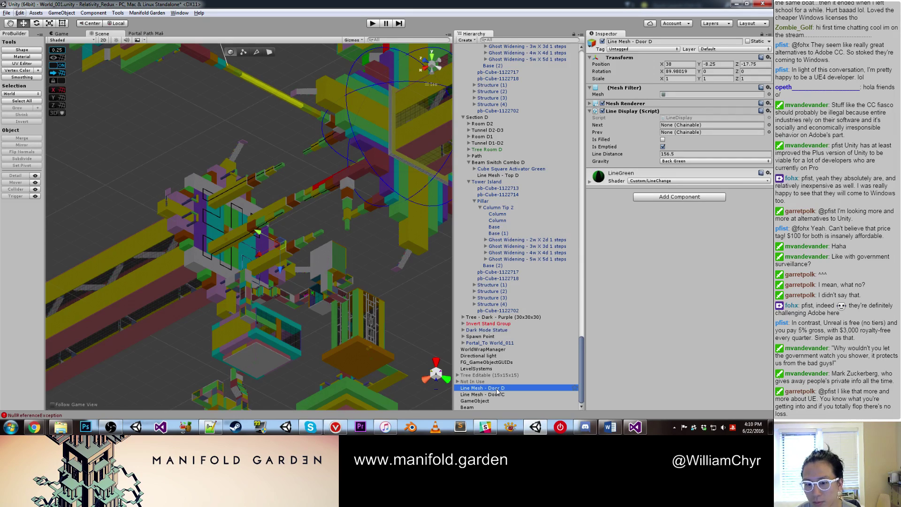
drag(496, 389, 529, 178)
click(469, 189)
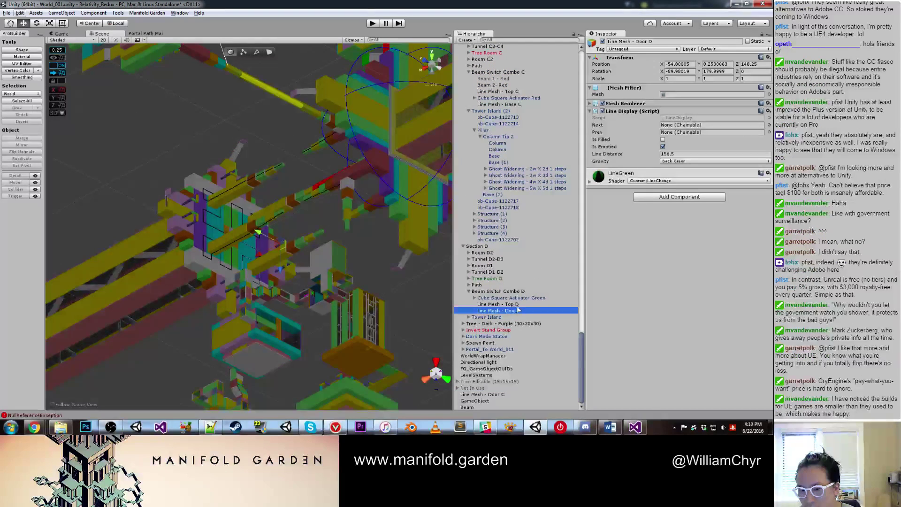
double_click(515, 310)
click(483, 394)
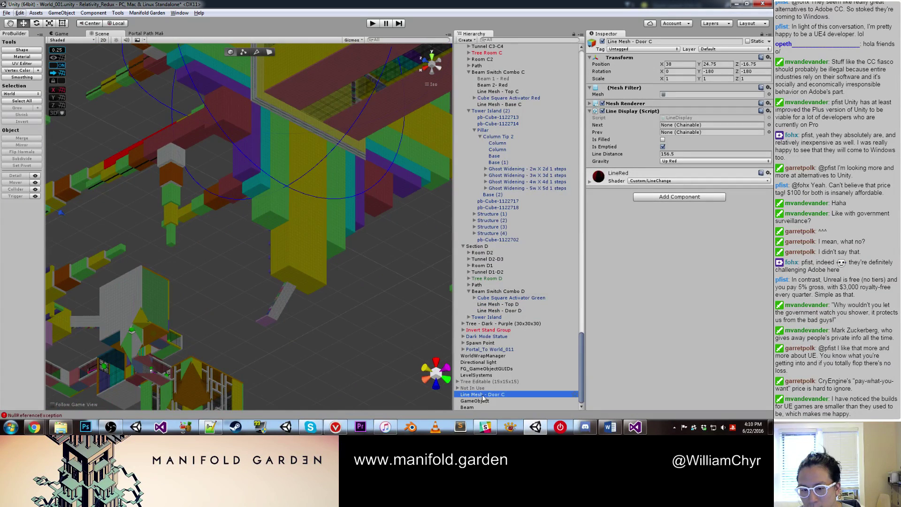
drag(485, 398, 539, 91)
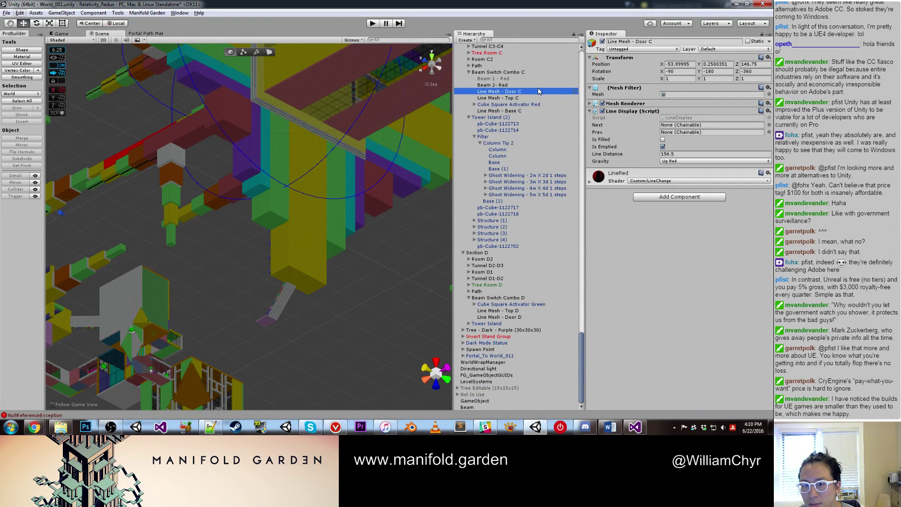
click(469, 117)
alt+drag(262, 169, 239, 247)
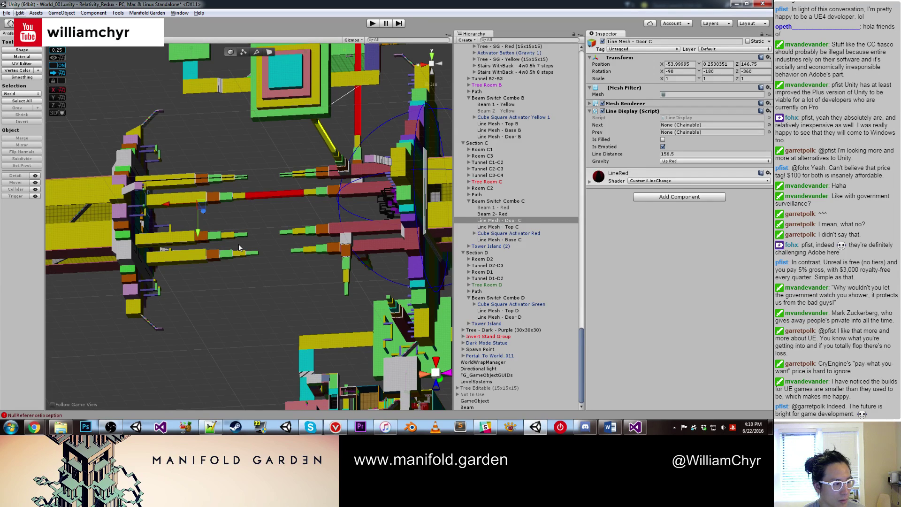
Step: Orbit to the beam structure and inspect the red GameDoor and Beam objects
right_drag(239, 248, 317, 254)
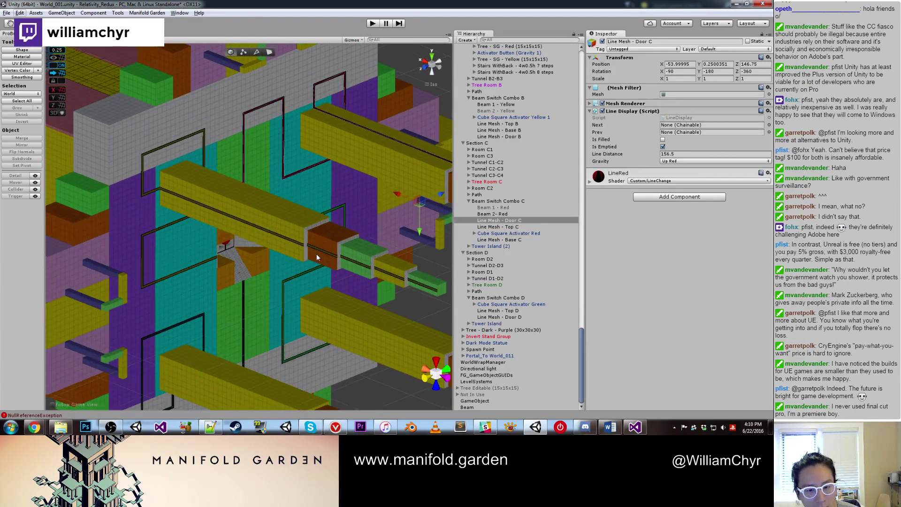
middle_drag(317, 254, 207, 211)
right_drag(206, 210, 236, 234)
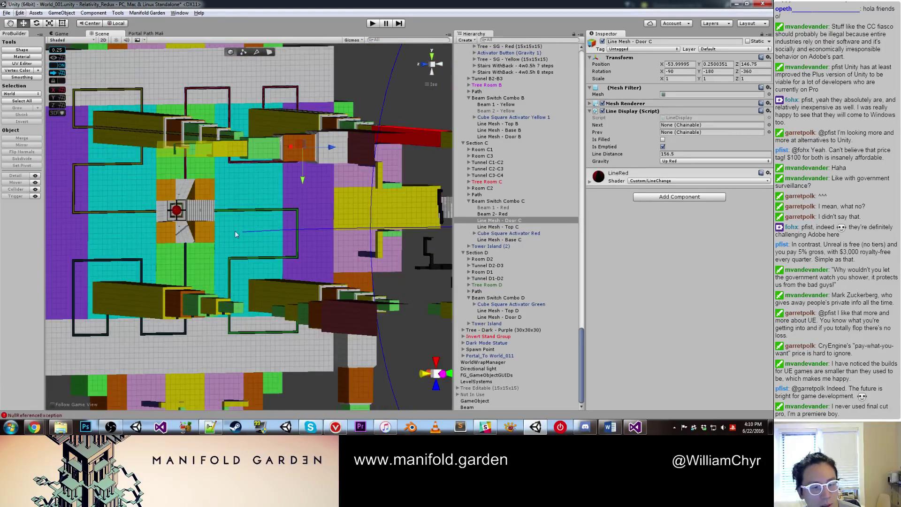
click(179, 214)
scroll(535, 166, up, 4)
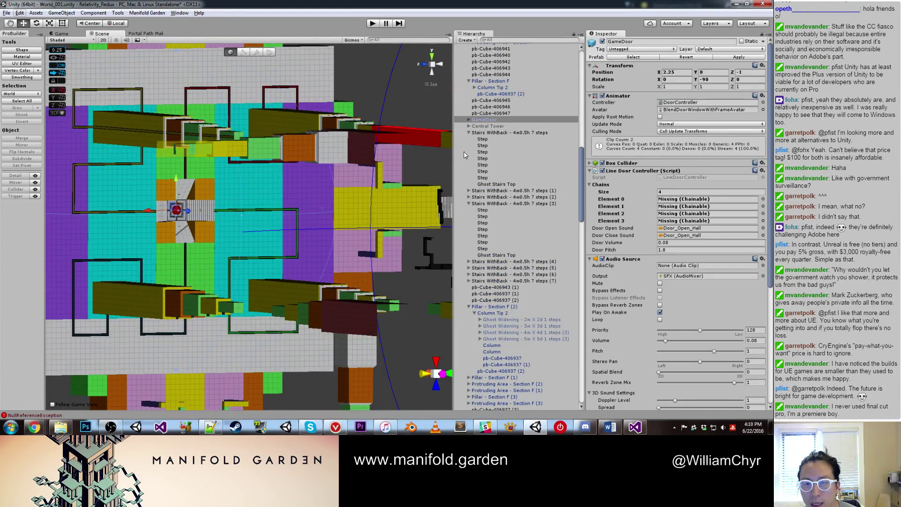
right_drag(329, 244, 224, 228)
click(228, 93)
Step: Delete Line Mesh - Base C, then frame the view on Tower Island (1)
click(235, 222)
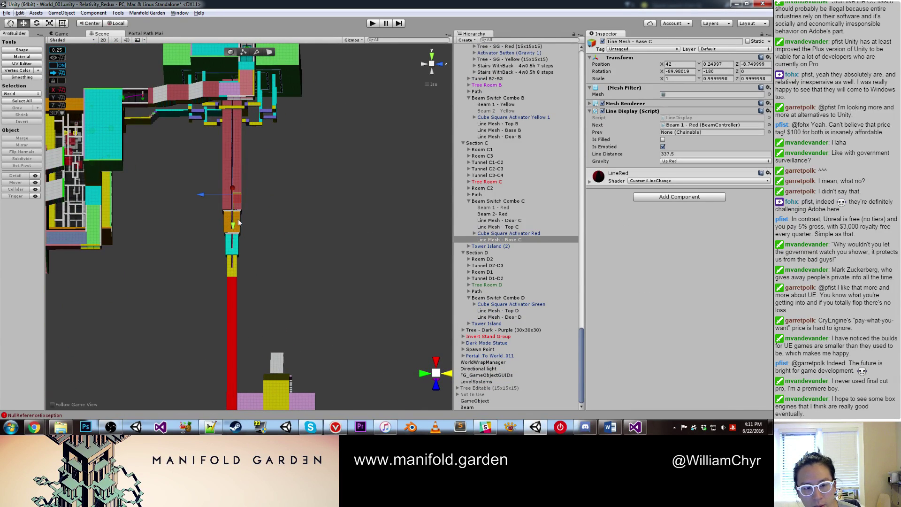
right_click(521, 247)
click(535, 284)
scroll(277, 259, down, 3)
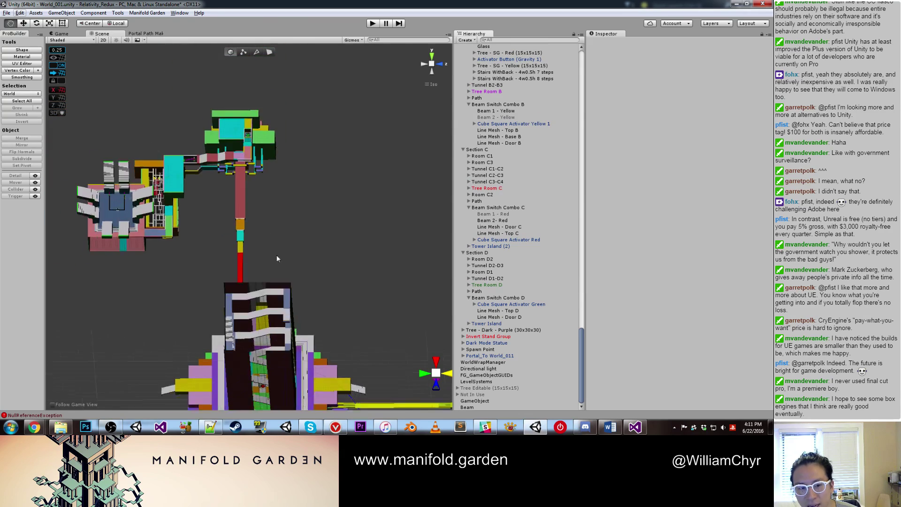
right_drag(277, 259, 243, 303)
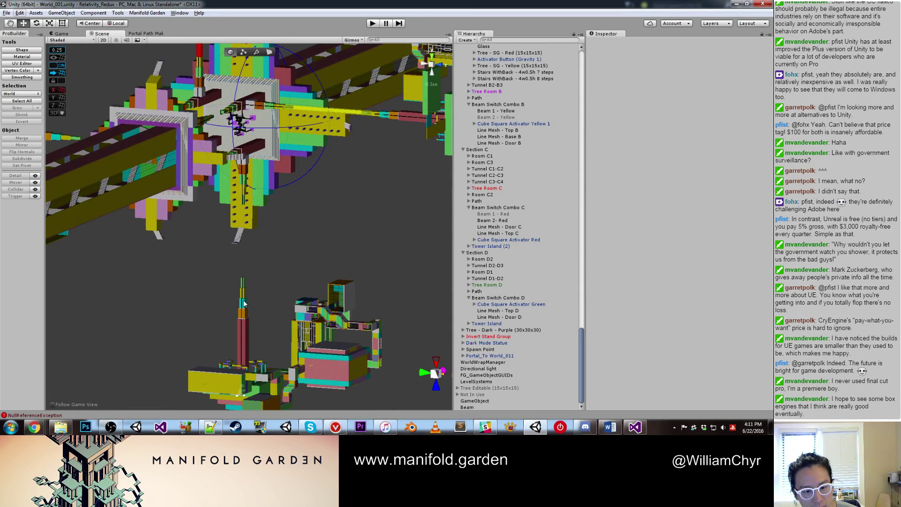
click(243, 304)
key(f)
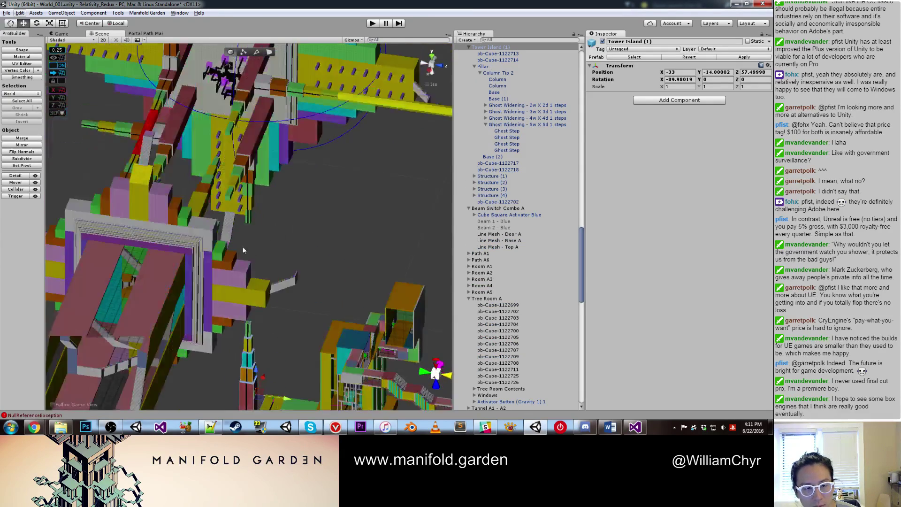
Step: Rotate Beam 2 - Red 180° to flip it around
click(203, 126)
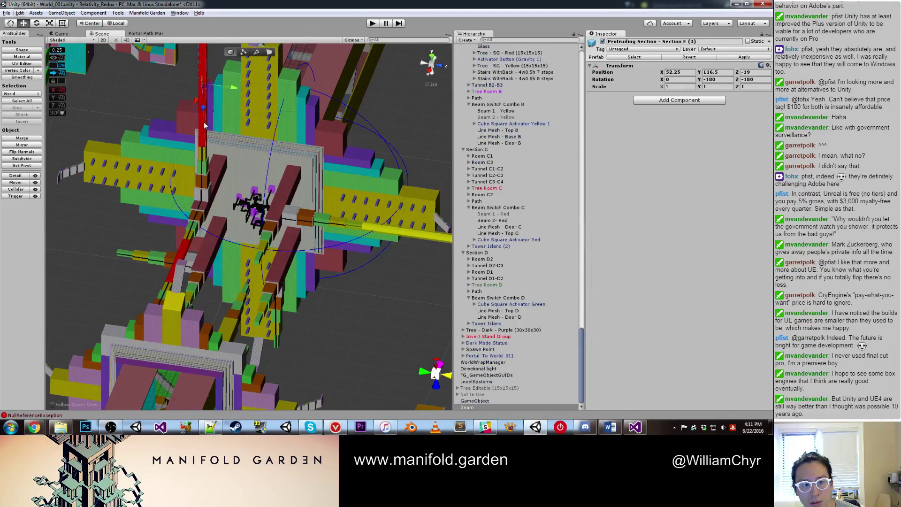
key(f)
middle_drag(198, 126, 258, 237)
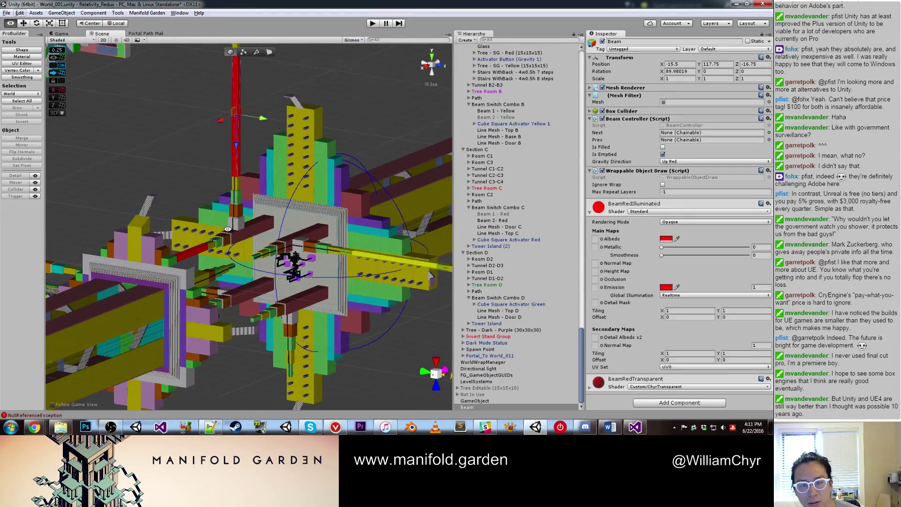
alt+drag(227, 229, 282, 254)
click(173, 253)
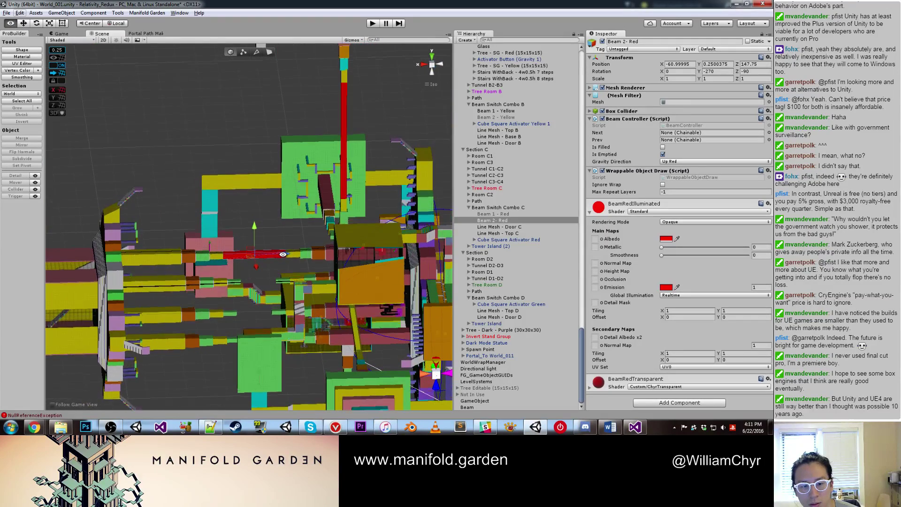
scroll(282, 263, up, 3)
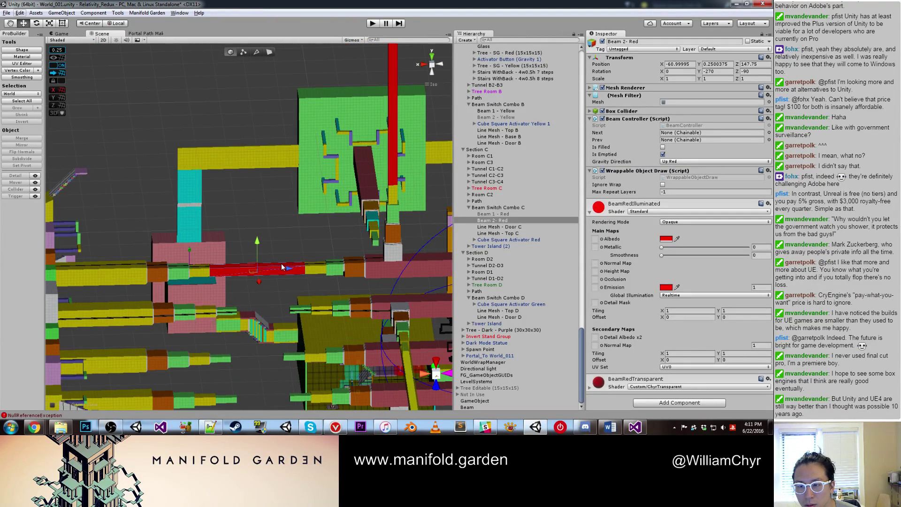
key(e)
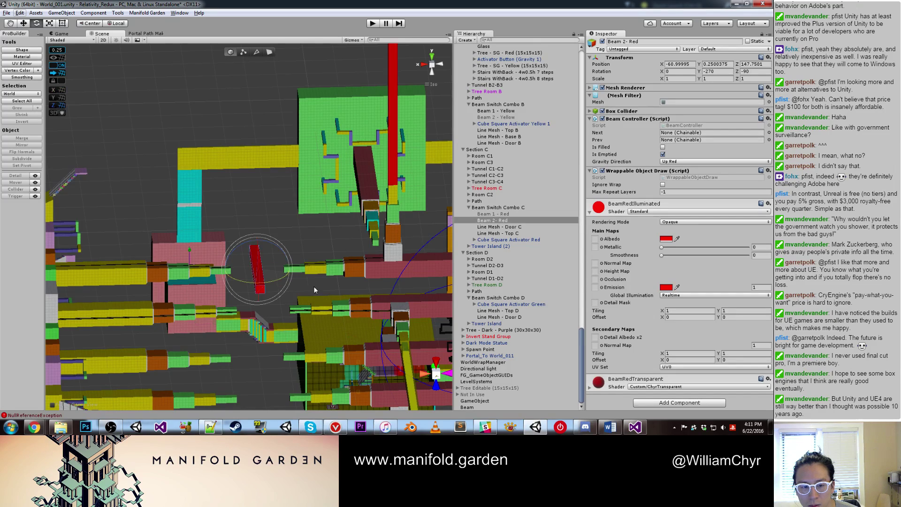
ctrl+drag(293, 268, 353, 237)
key(w)
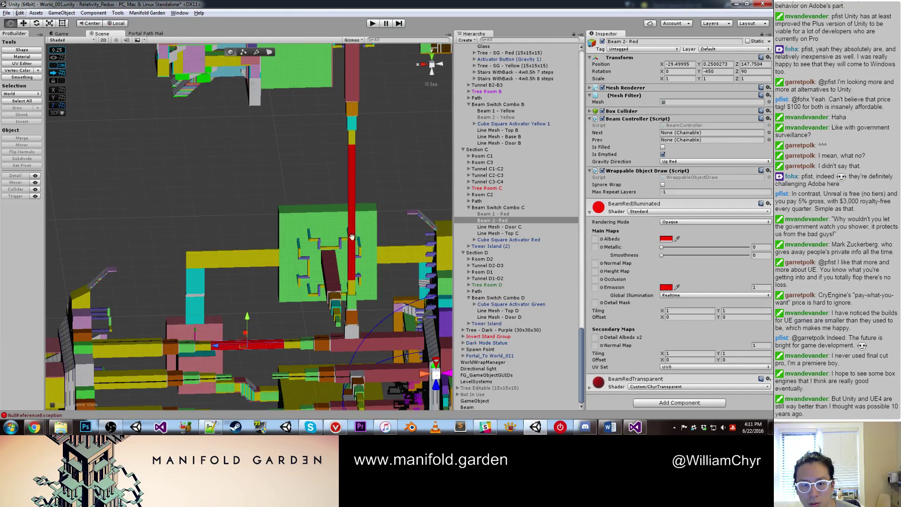
Step: Rotate the vertical red beam back to an upright orientation
click(352, 236)
key(e)
drag(350, 195, 351, 263)
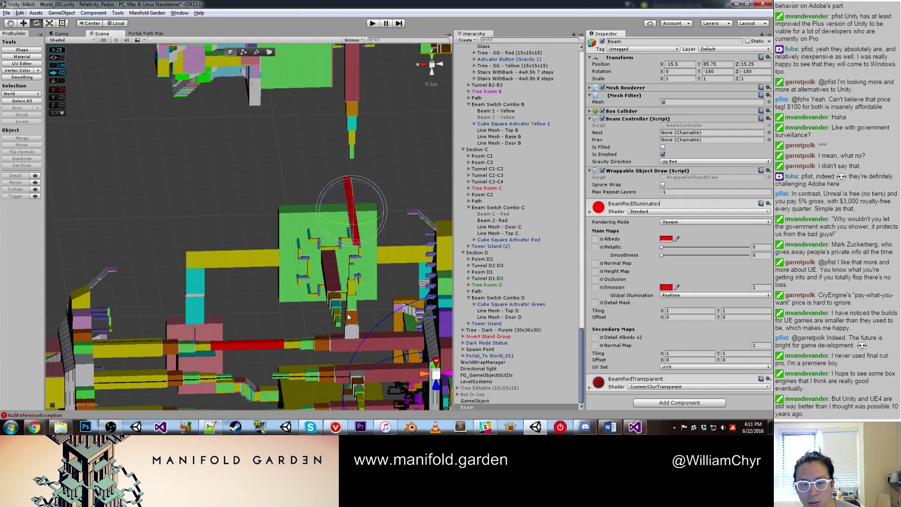
drag(348, 317, 359, 63)
key(w)
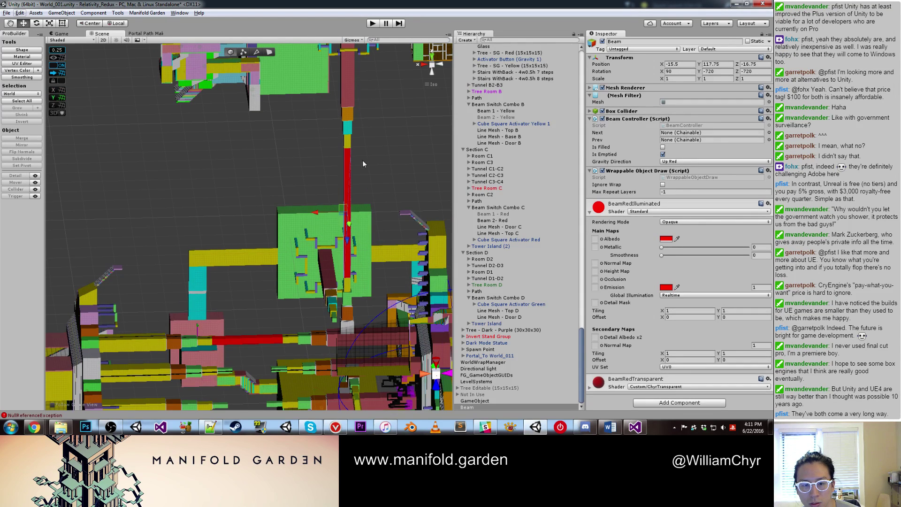
click(270, 168)
scroll(269, 168, down, 5)
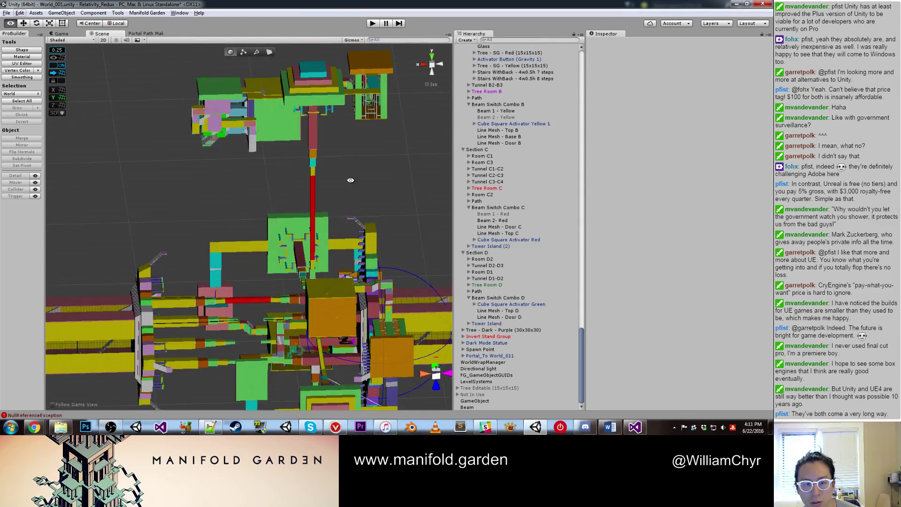
alt+drag(350, 180, 323, 220)
Step: Duplicate the vertical red beam and rotate the copy, Beam (1), about 90° on X
click(309, 232)
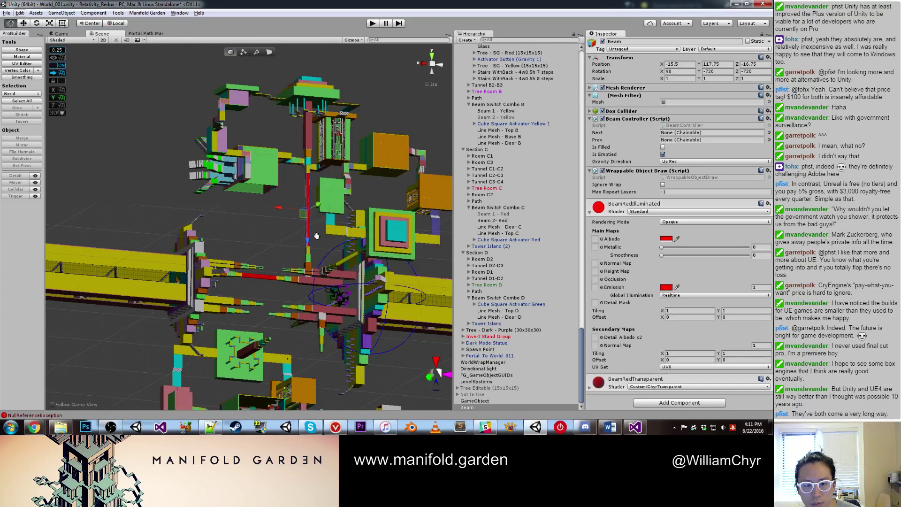
middle_drag(317, 235, 281, 134)
key(ctrl+d)
key(e)
ctrl+drag(285, 126, 252, 346)
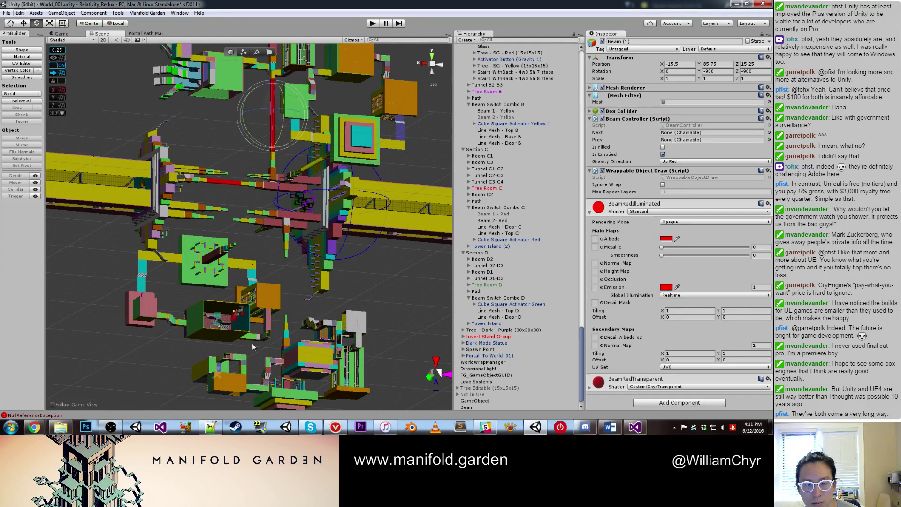
key(ctrl+z)
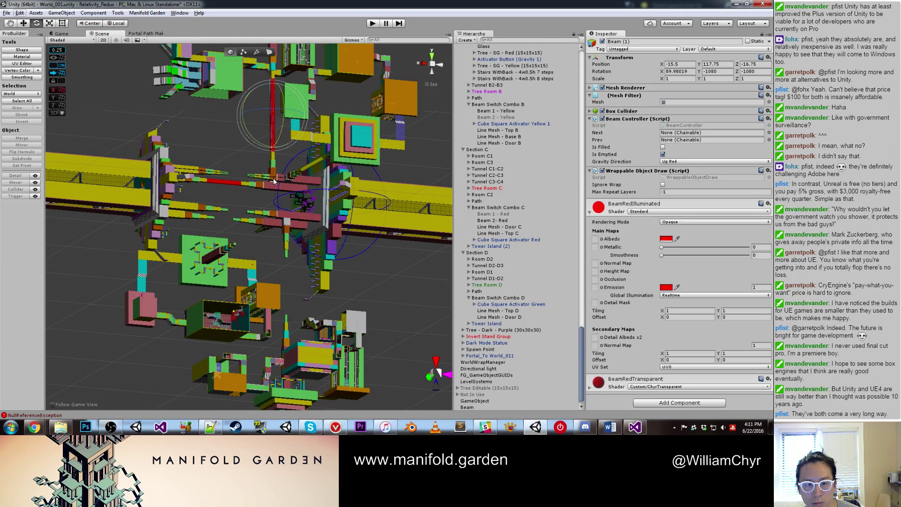
key(w)
key(e)
key(ctrl+y)
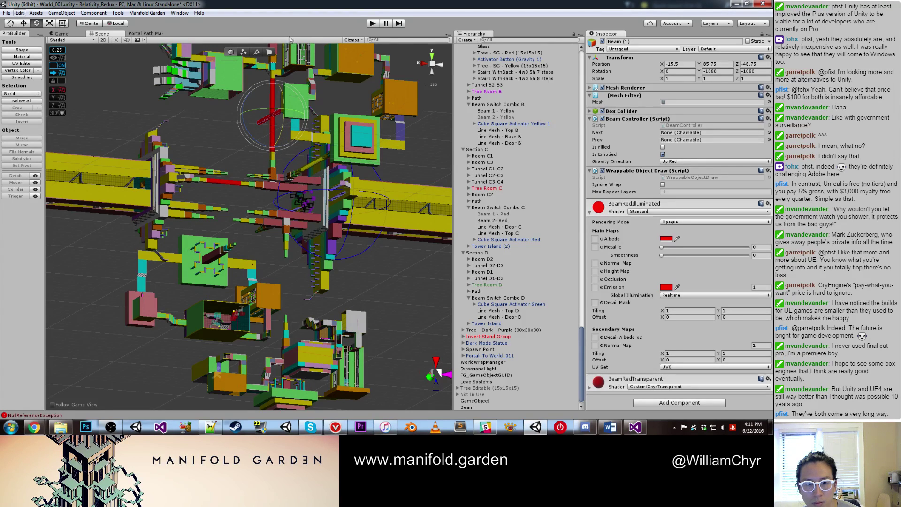
ctrl+drag(289, 84, 293, 423)
key(w)
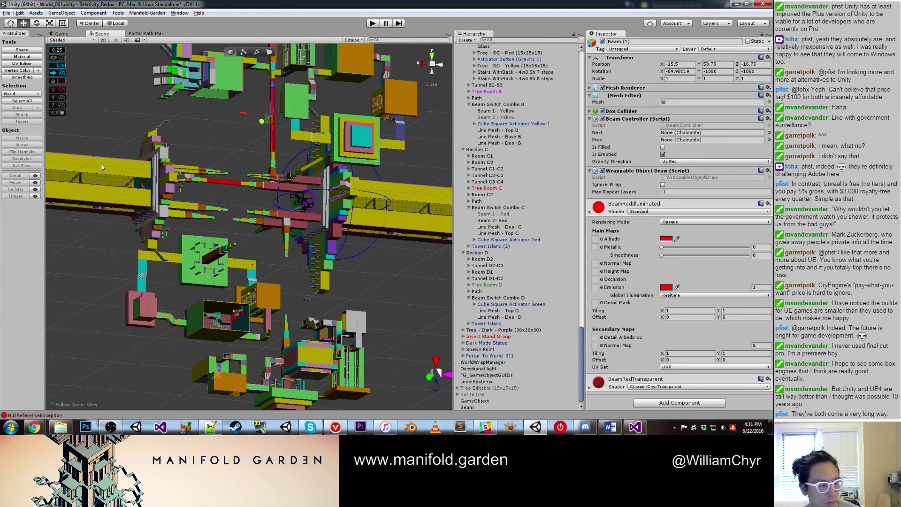
Step: Move Beam (1) down to X -15.5, Y -102.25, Z 15.25 beside the block column
alt+drag(136, 122, 236, 140)
drag(284, 112, 281, 295)
scroll(270, 294, up, 5)
middle_drag(271, 294, 233, 260)
drag(266, 215, 332, 205)
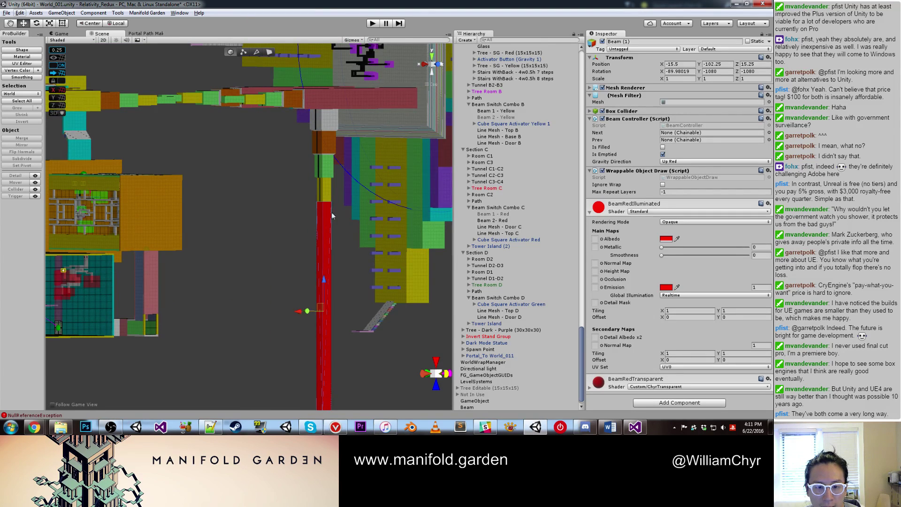
scroll(251, 232, up, 2)
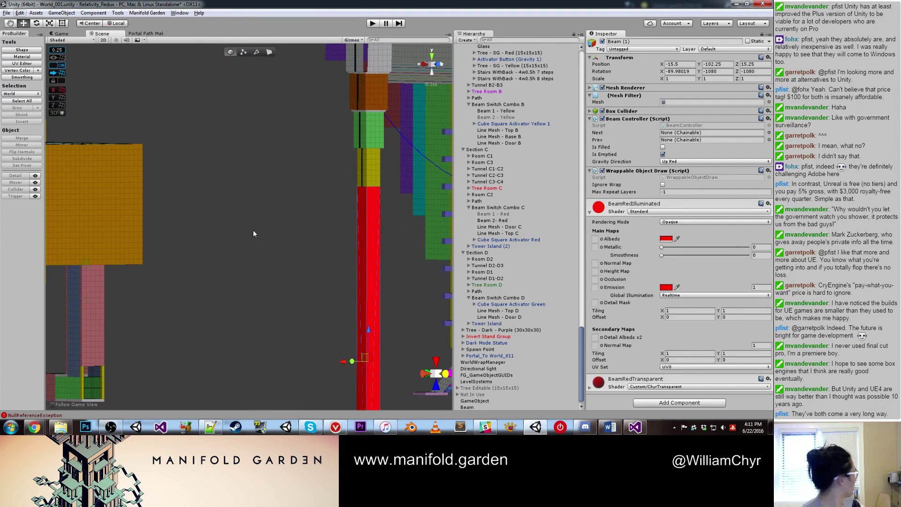
scroll(315, 253, down, 3)
alt+drag(324, 271, 362, 308)
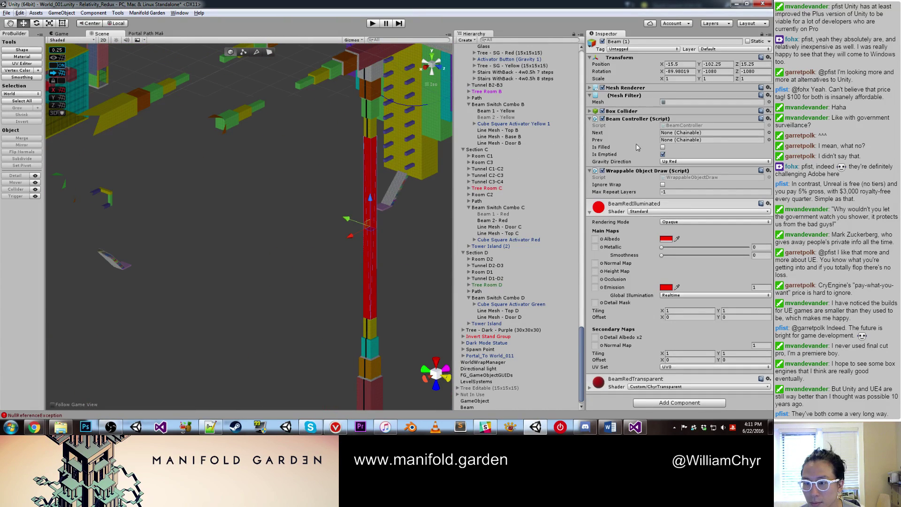
Step: Set Beam (1)'s Gravity Direction to Down Blue, turning it cyan
click(670, 162)
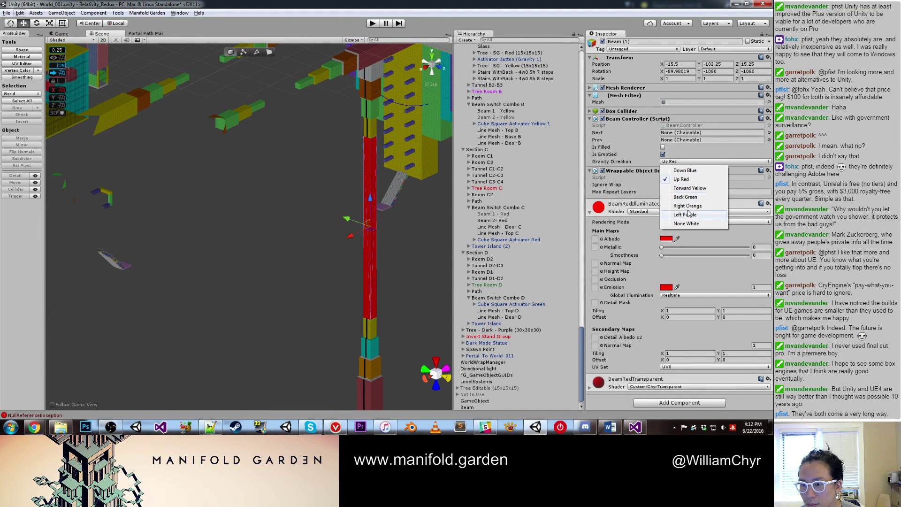
click(684, 171)
scroll(424, 184, down, 5)
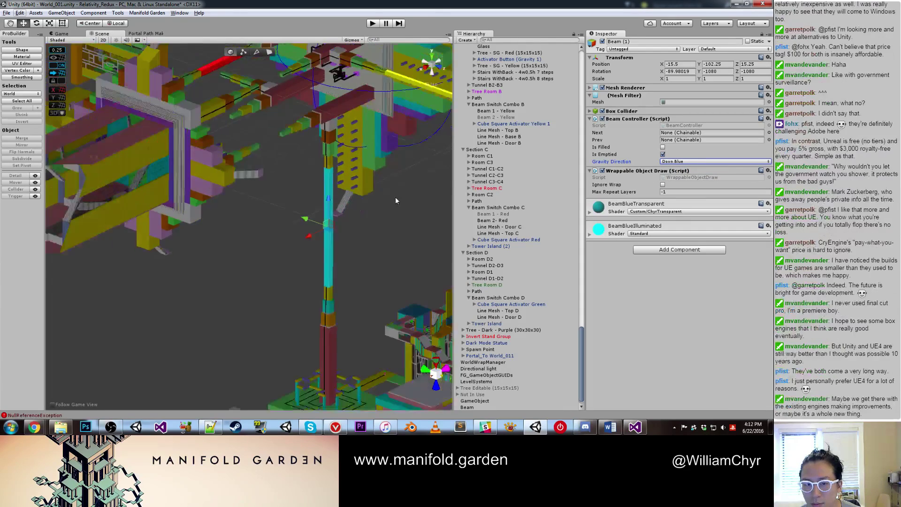
middle_drag(395, 196, 318, 221)
right_drag(318, 220, 271, 165)
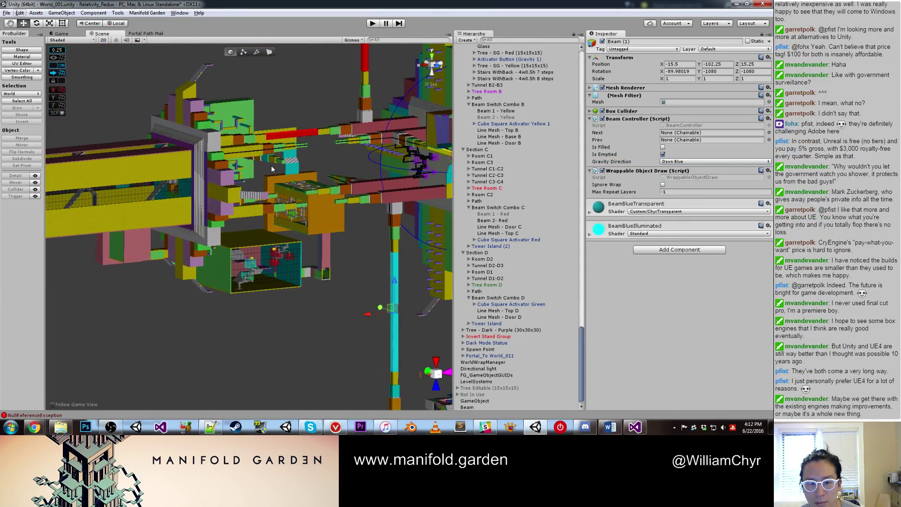
Step: Duplicate Beam 2 - Red, shift the copy along Z, and give it Down Blue gravity
click(292, 134)
key(f)
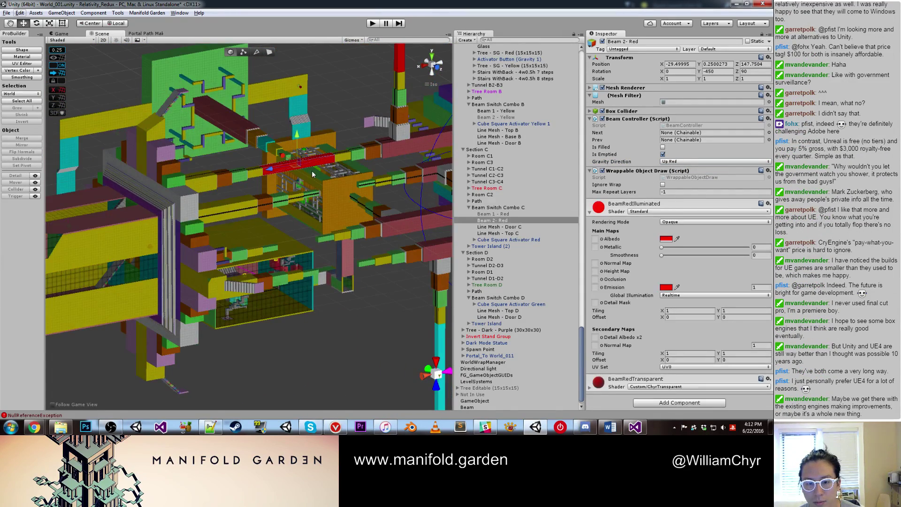
key(ctrl+d)
drag(302, 138, 385, 280)
scroll(331, 302, up, 3)
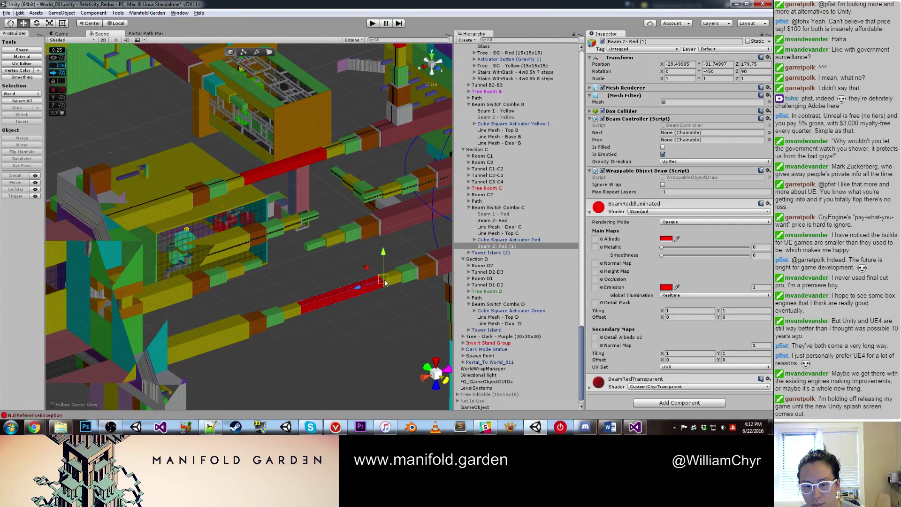
click(679, 161)
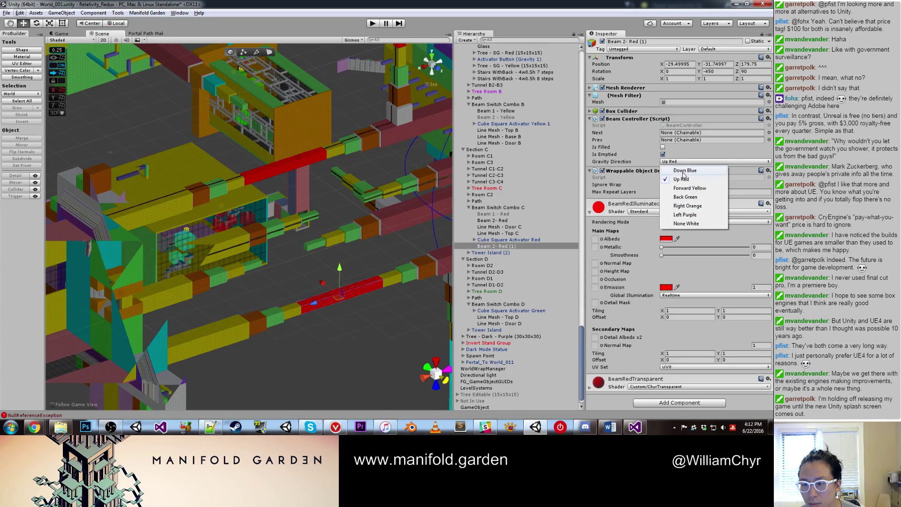
click(684, 175)
Step: Rename the two blue copies Beam 1 - Blue and Beam 2 - Blue
click(504, 247)
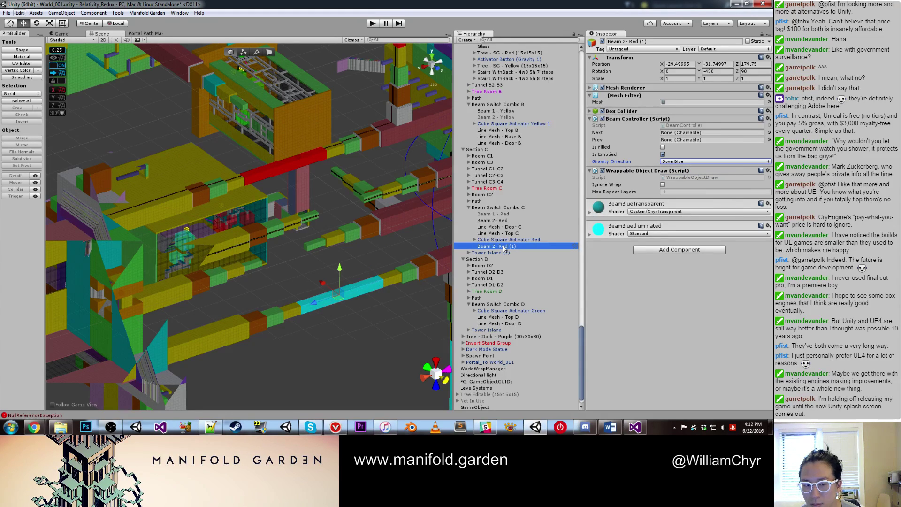
click(366, 292)
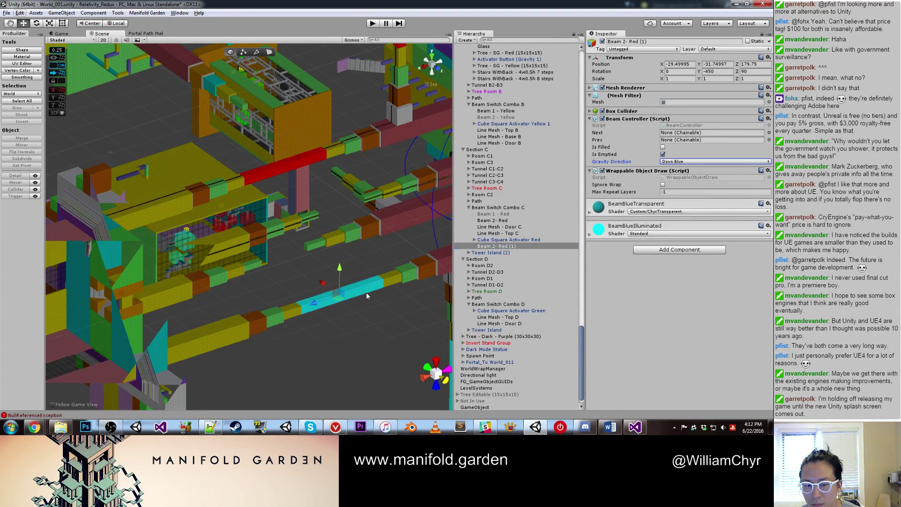
click(633, 41)
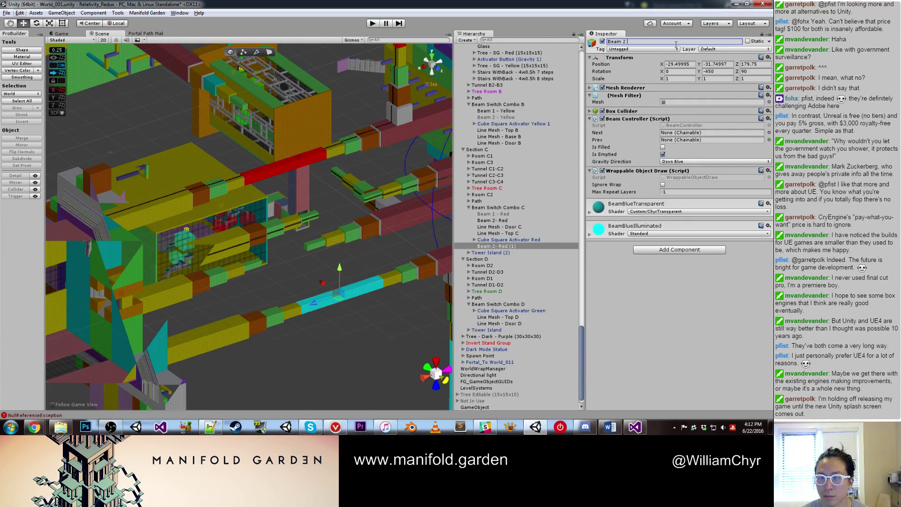
alt+drag(385, 324, 347, 295)
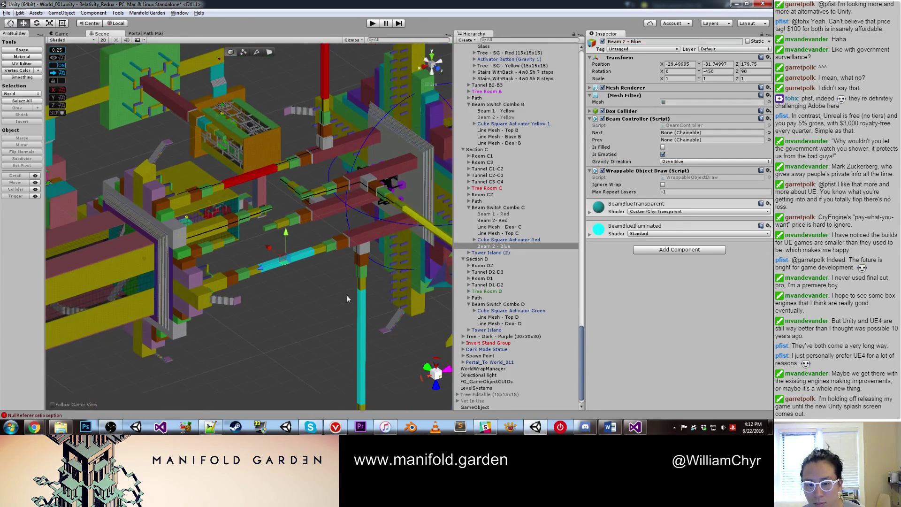
click(361, 296)
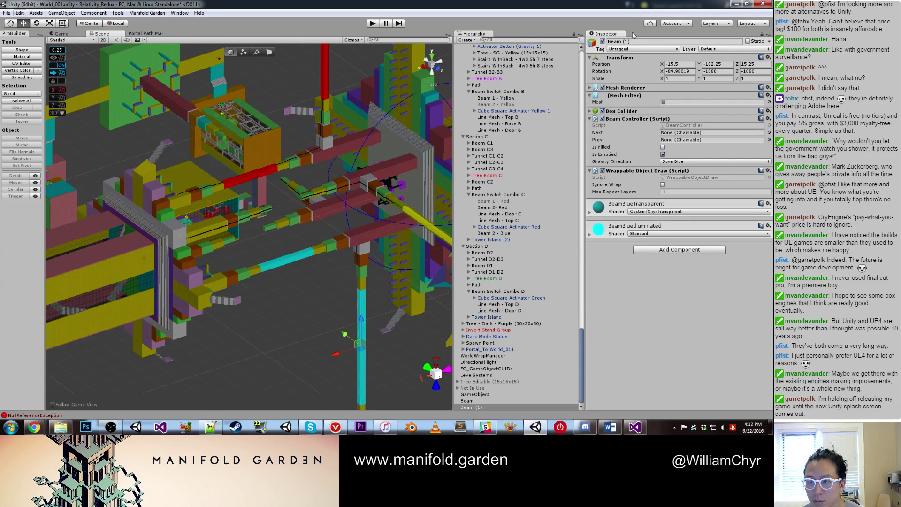
drag(624, 41, 652, 42)
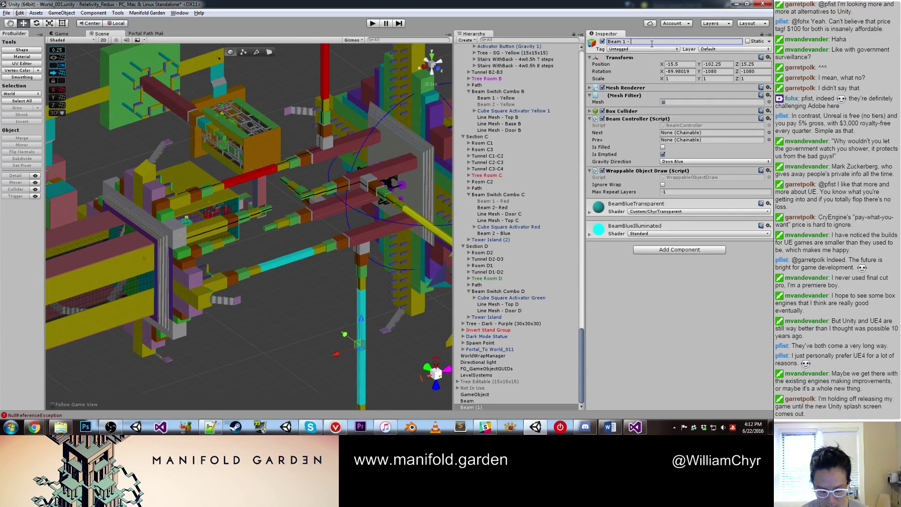
shift+click(305, 256)
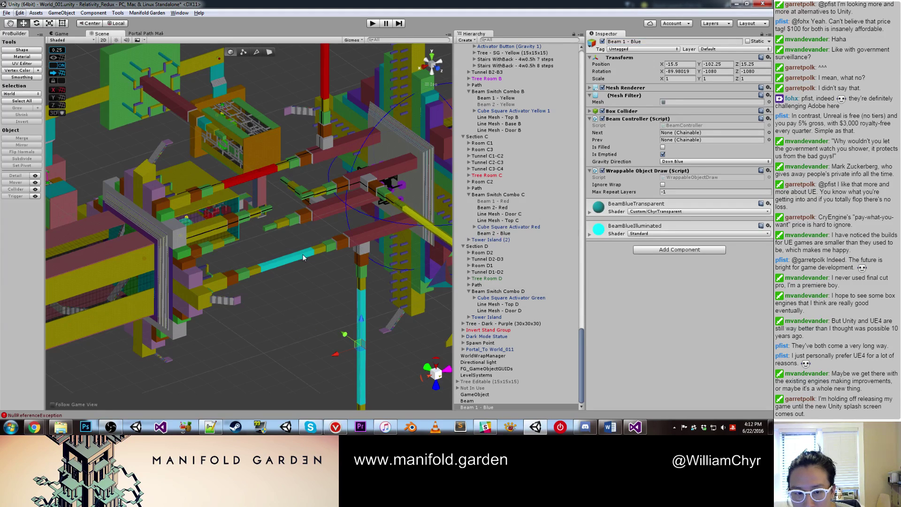
drag(520, 233, 536, 190)
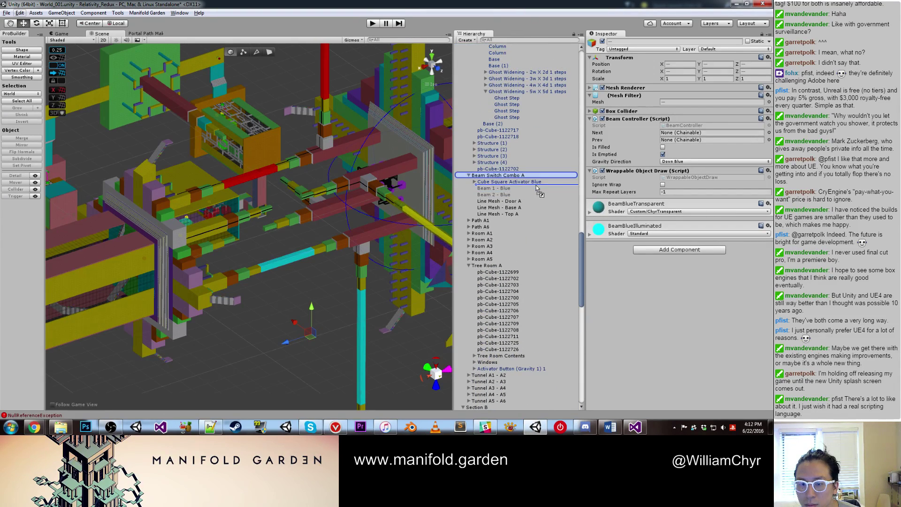
Step: Delete the inactive duplicate Beam 1 - Blue and Beam 2 - Blue copies
click(533, 203)
shift+click(533, 207)
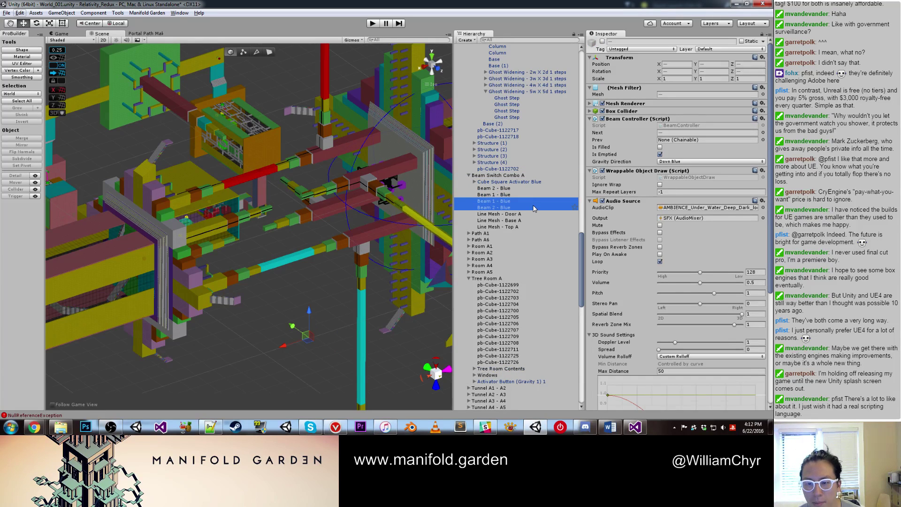
click(534, 202)
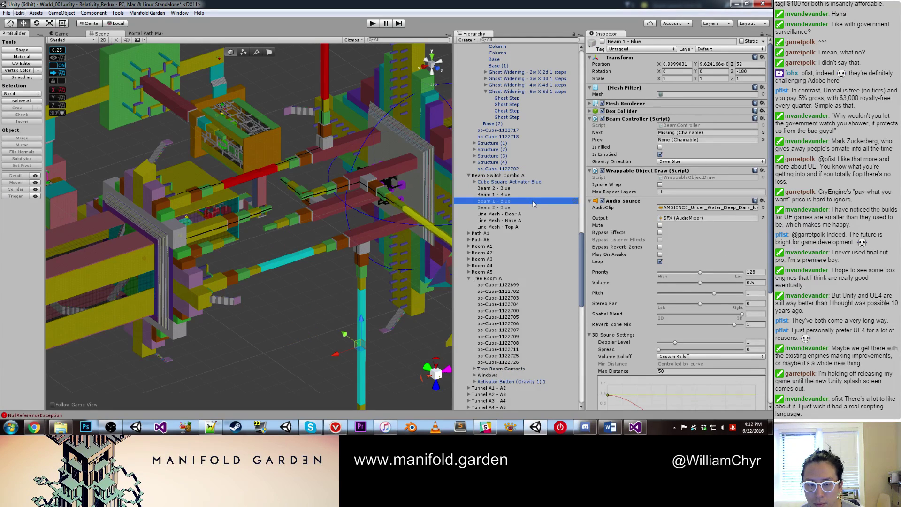
shift+click(532, 208)
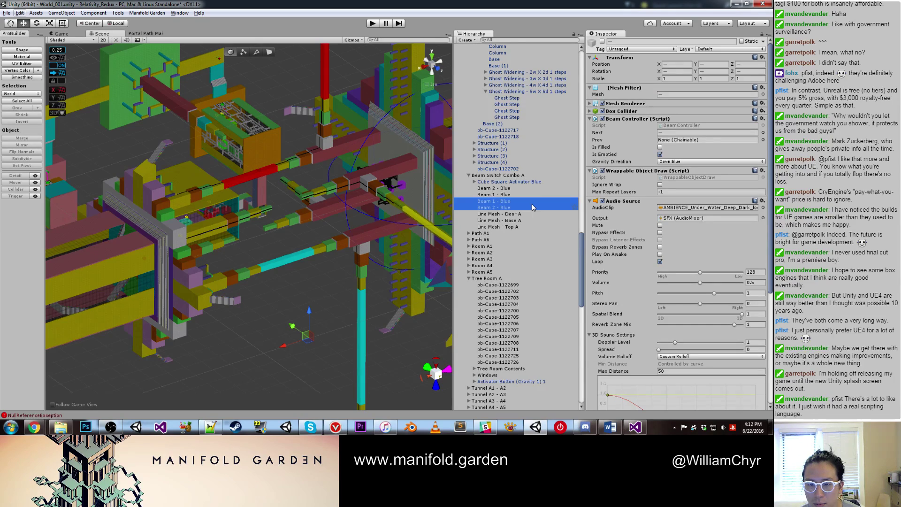
right_click(533, 207)
click(553, 241)
Step: Set Line Mesh - Top A as the Next link after Beam 1 - Blue
click(511, 201)
key(f)
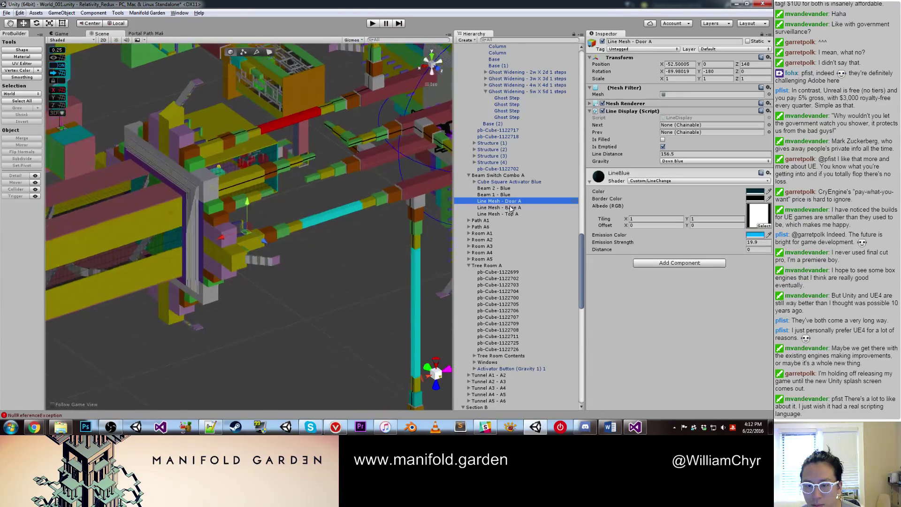
click(511, 208)
key(f)
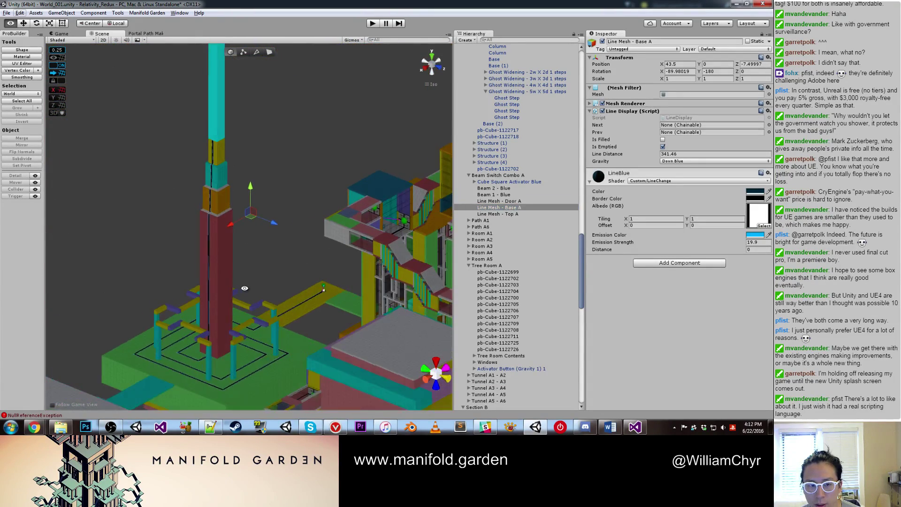
scroll(516, 235, up, 2)
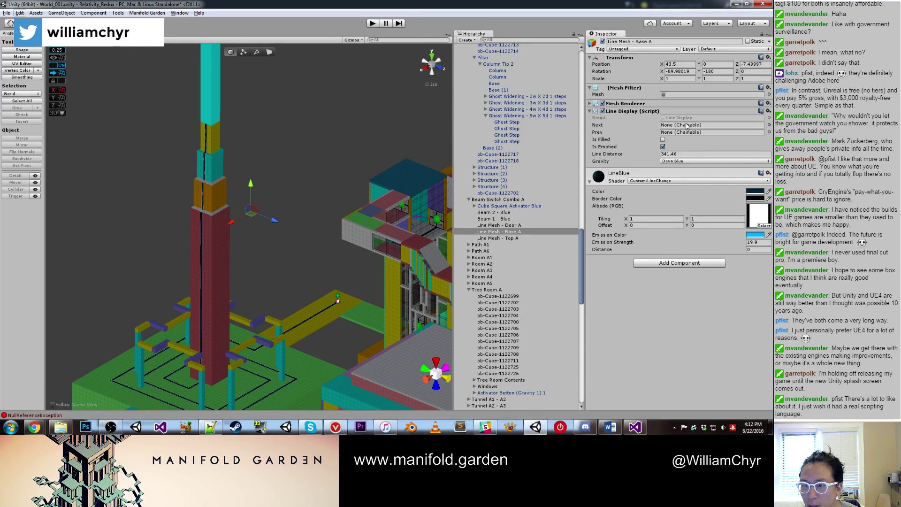
click(506, 219)
click(514, 232)
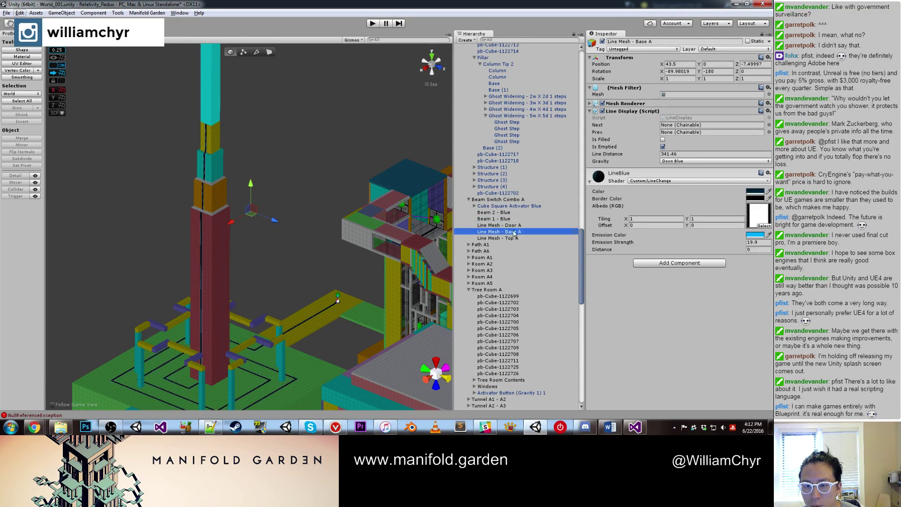
drag(507, 225, 689, 128)
double_click(499, 219)
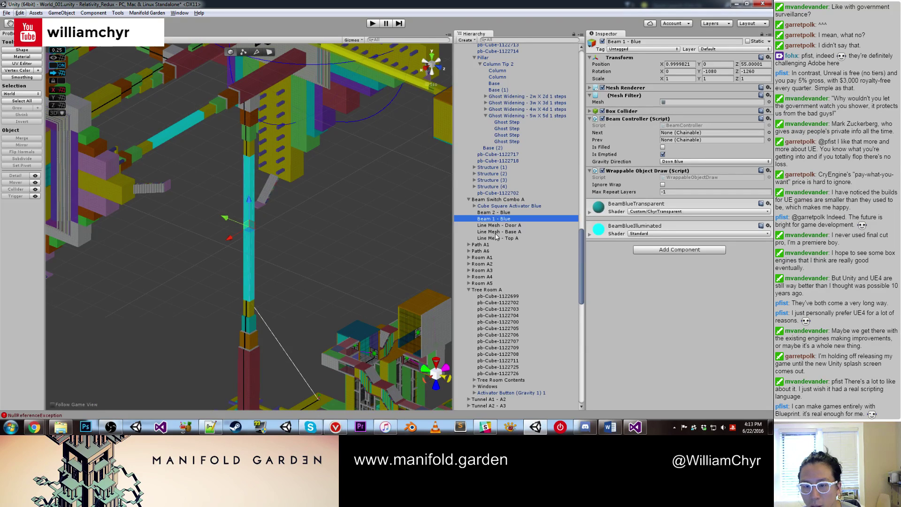
double_click(497, 238)
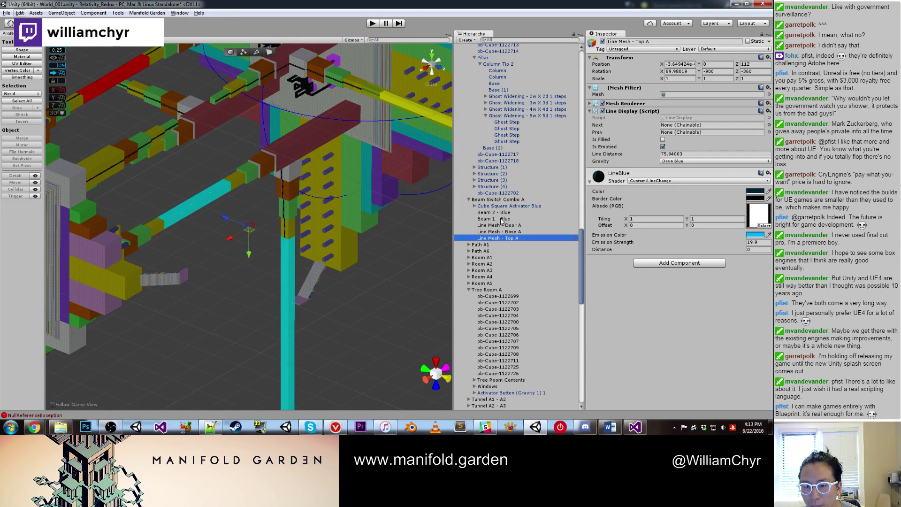
drag(501, 219, 672, 136)
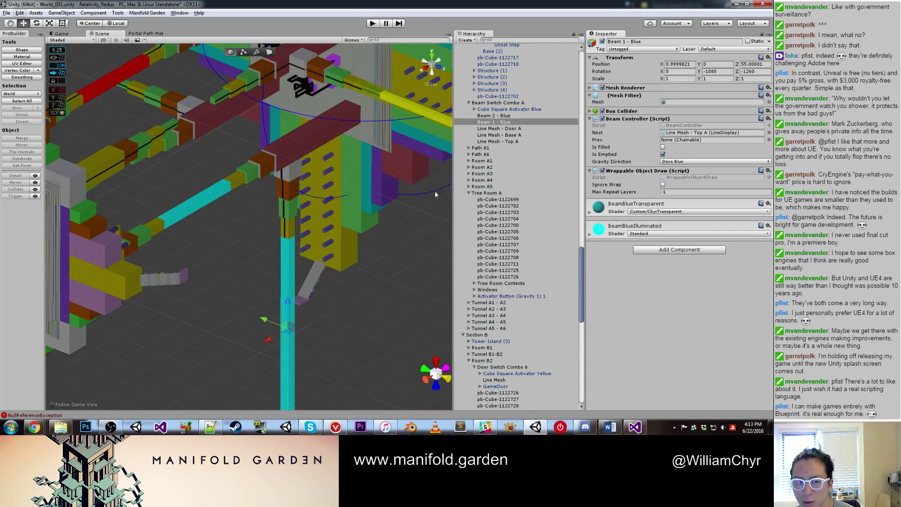
Step: Chain Beam 2 - Blue after Line Mesh - Top A, and Line Mesh - Base A after Beam 2
scroll(367, 131, down, 2)
click(367, 130)
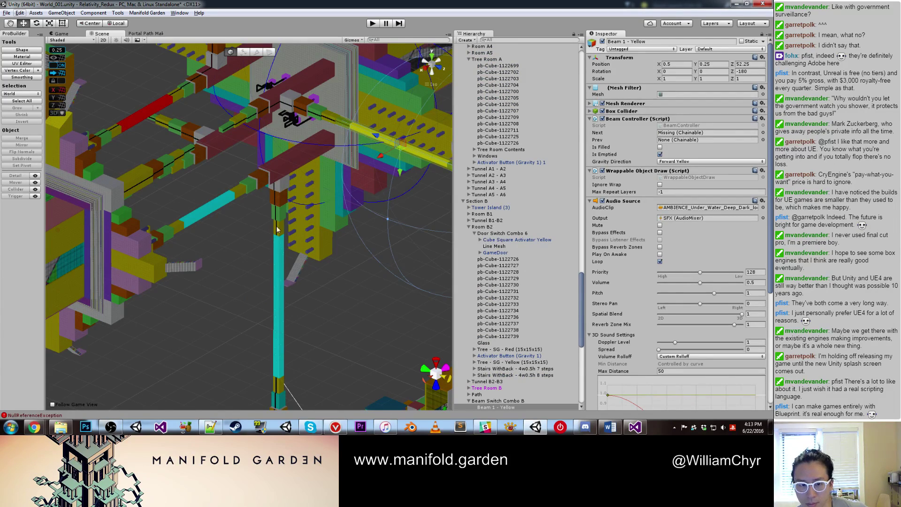
click(280, 258)
alt+drag(336, 312, 269, 208)
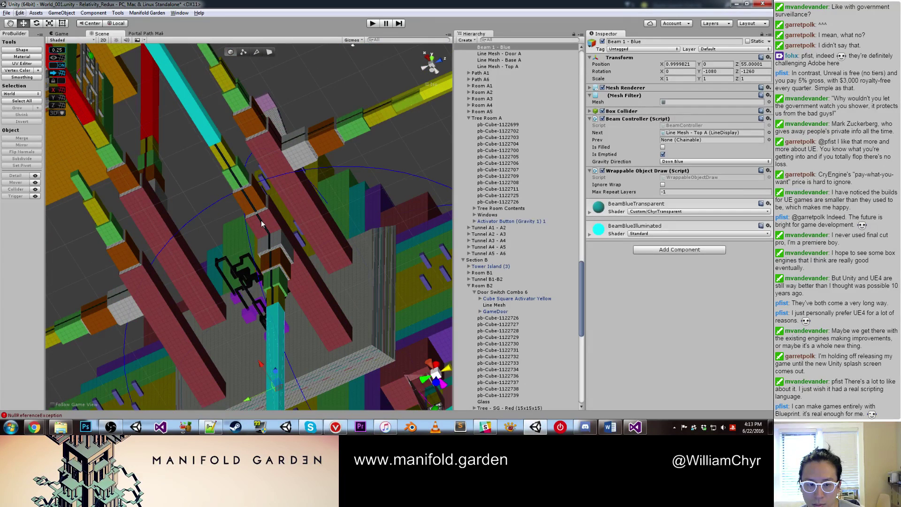
click(262, 224)
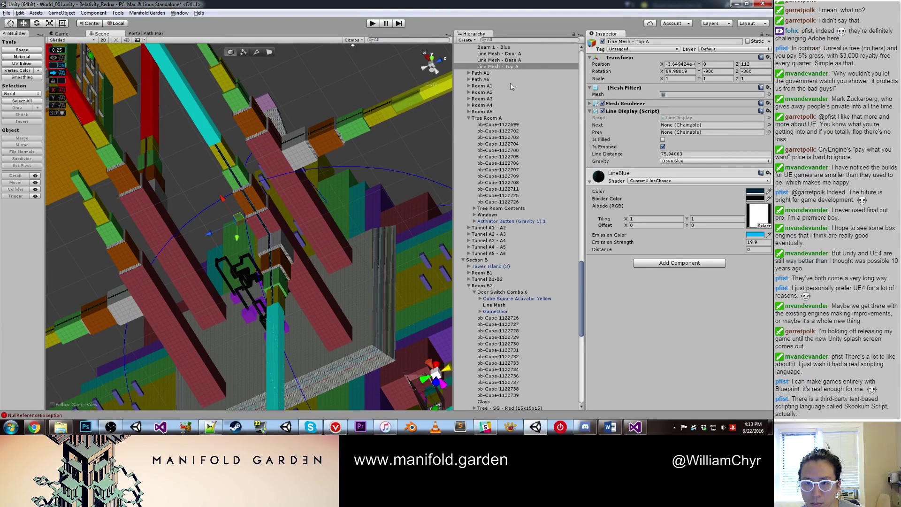
scroll(511, 87, up, 4)
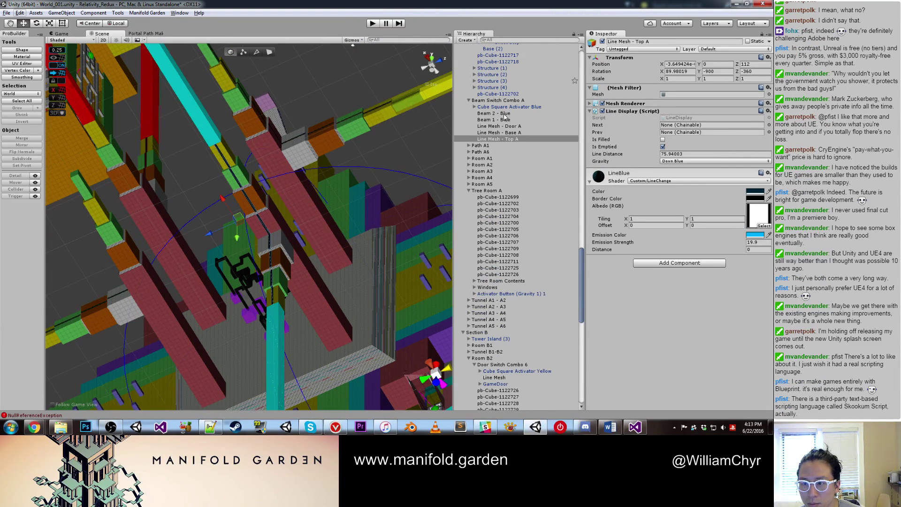
drag(505, 115, 703, 125)
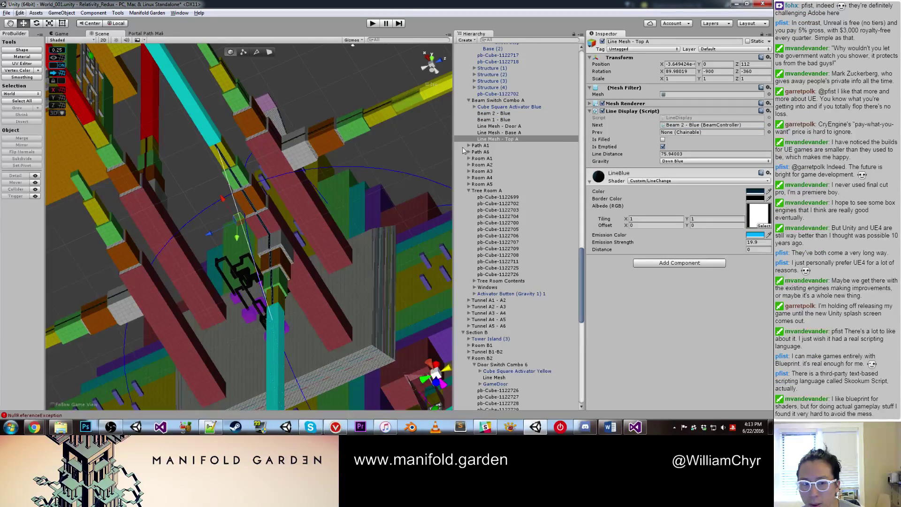
click(506, 115)
key(f)
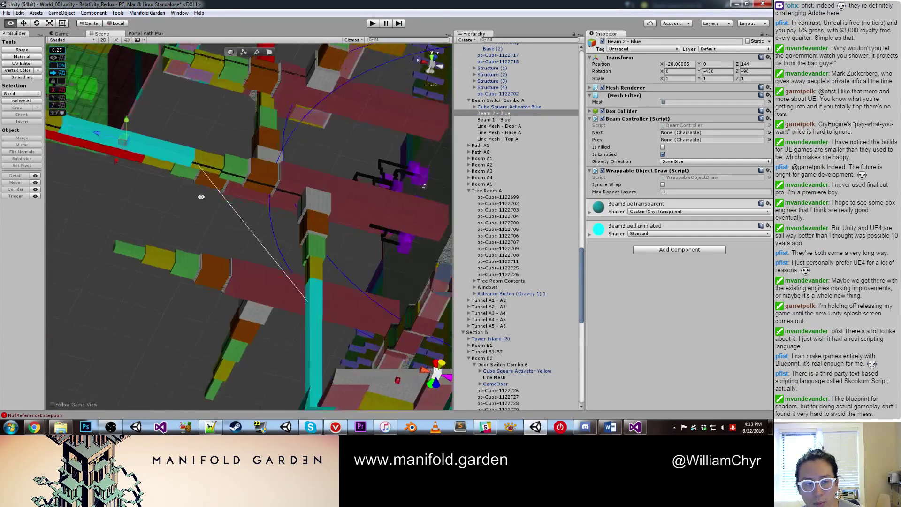
alt+drag(414, 210, 300, 213)
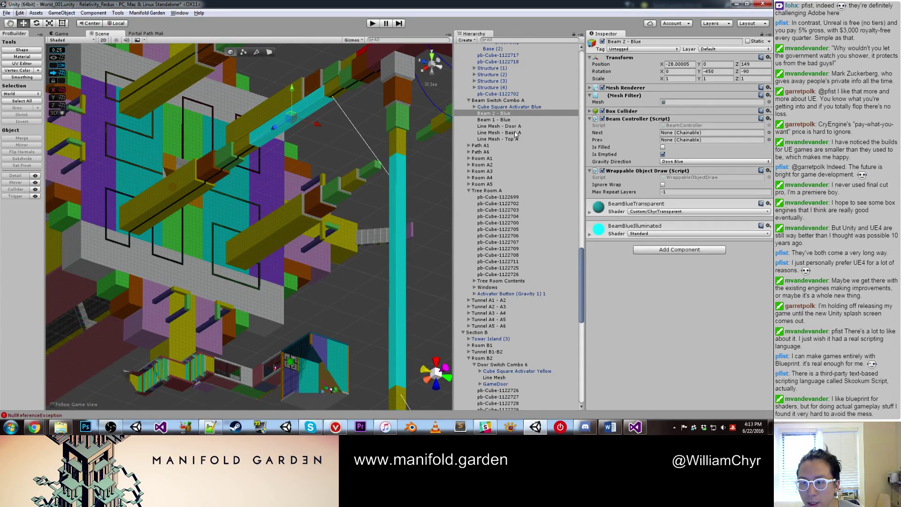
drag(504, 133, 704, 133)
Step: Check the striped GameDoor's number of chain elements and its first chain element
alt+drag(359, 138, 199, 153)
click(198, 139)
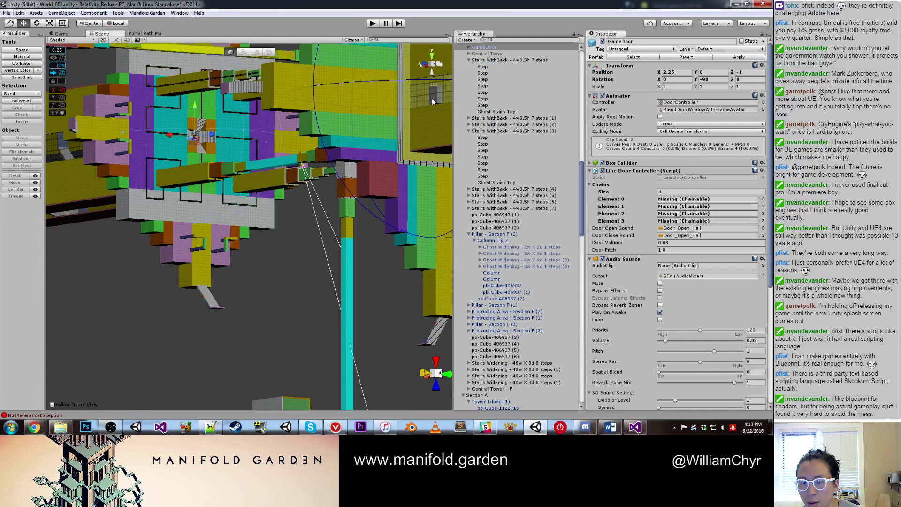
scroll(533, 187, up, 5)
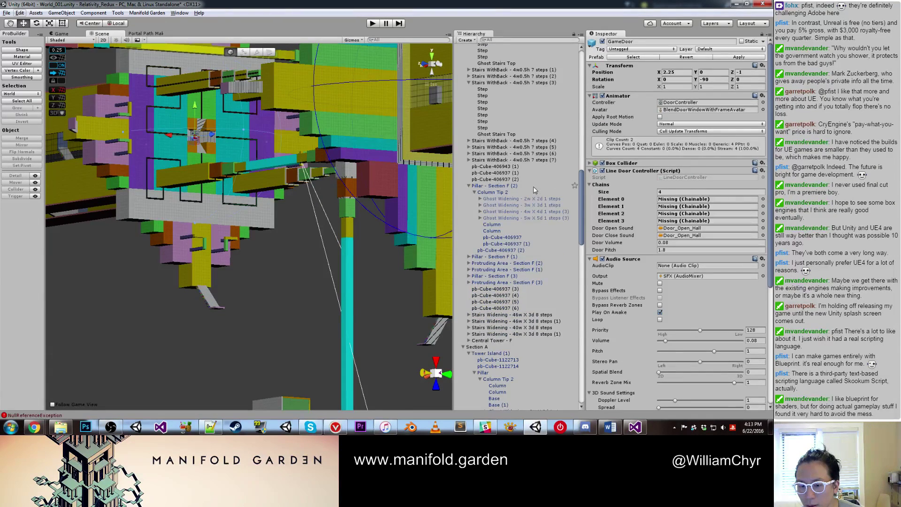
scroll(533, 187, down, 15)
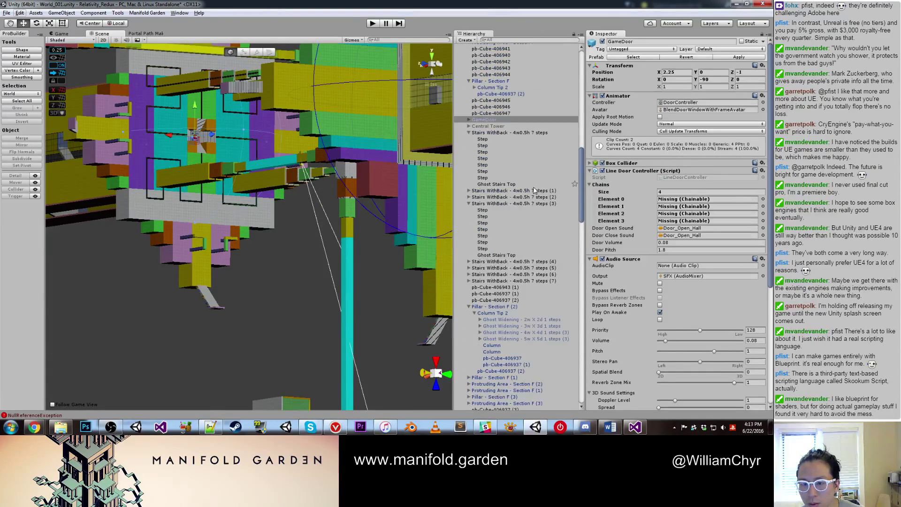
scroll(533, 190, down, 3)
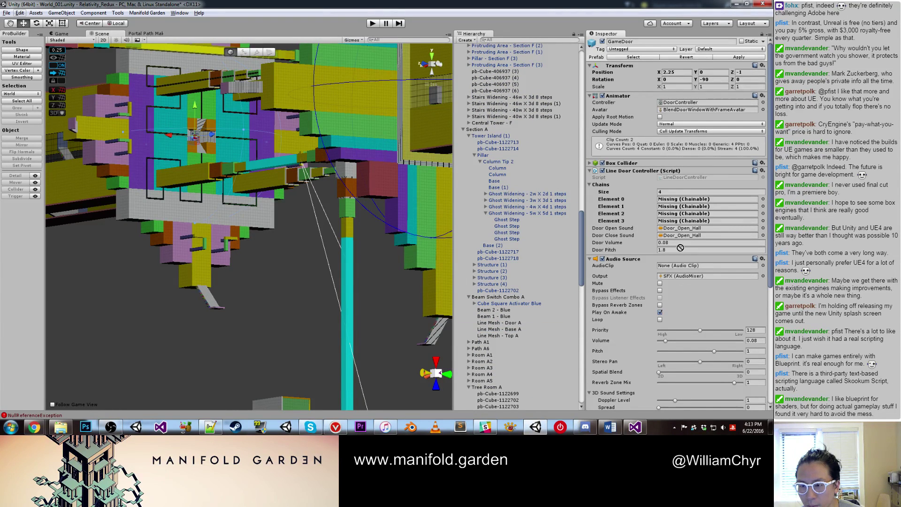
click(681, 192)
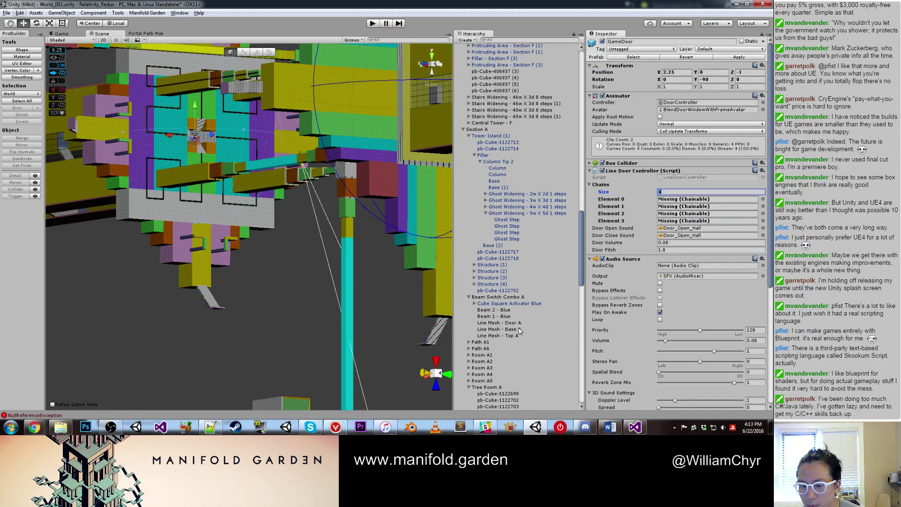
click(692, 199)
alt+drag(263, 263, 237, 301)
click(237, 301)
scroll(237, 300, up, 3)
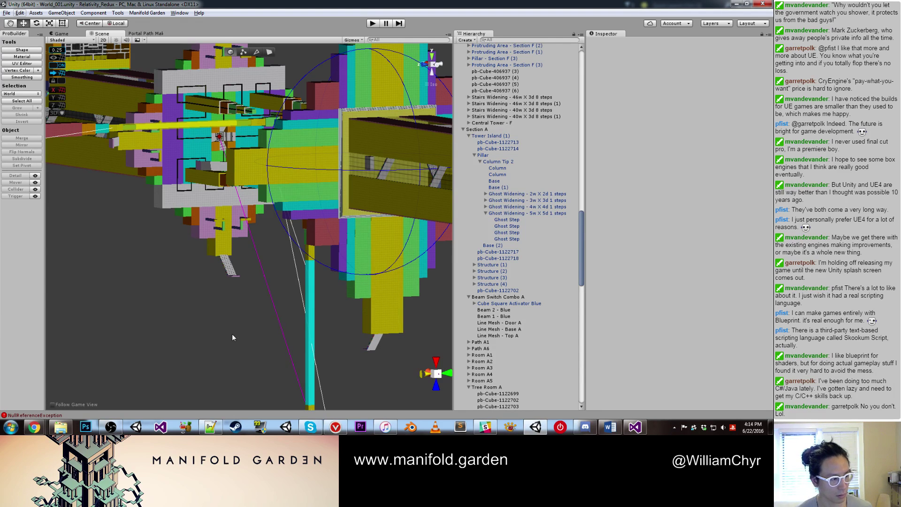
alt+drag(211, 276, 269, 263)
scroll(228, 285, up, 5)
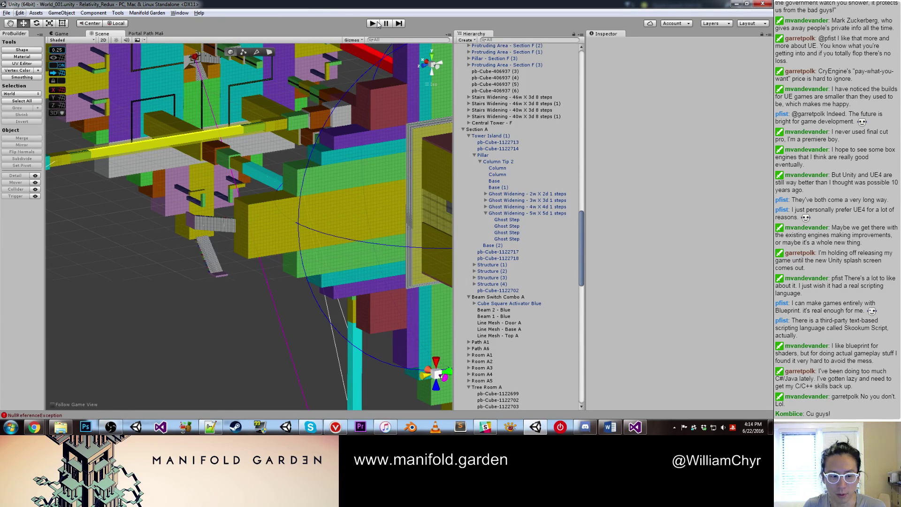
Step: Check Optimize On Play on the Manifold Garden preferences page
click(19, 14)
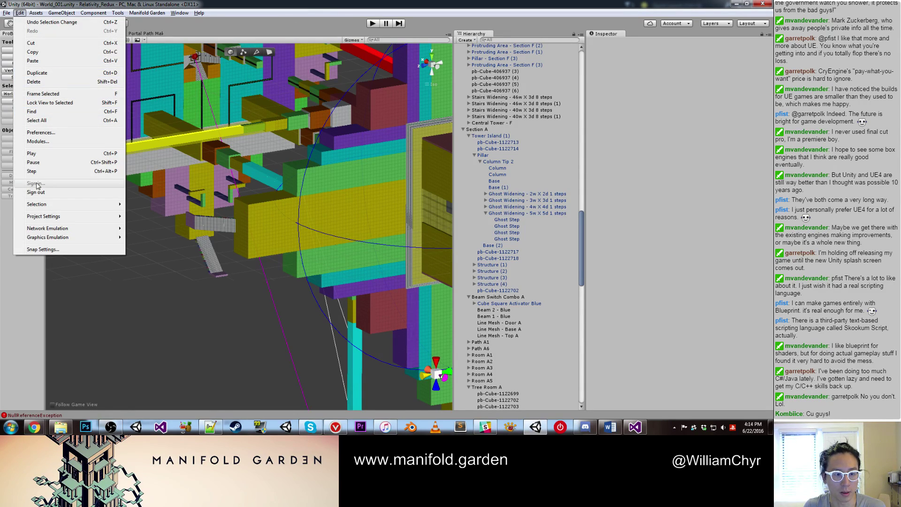
click(38, 132)
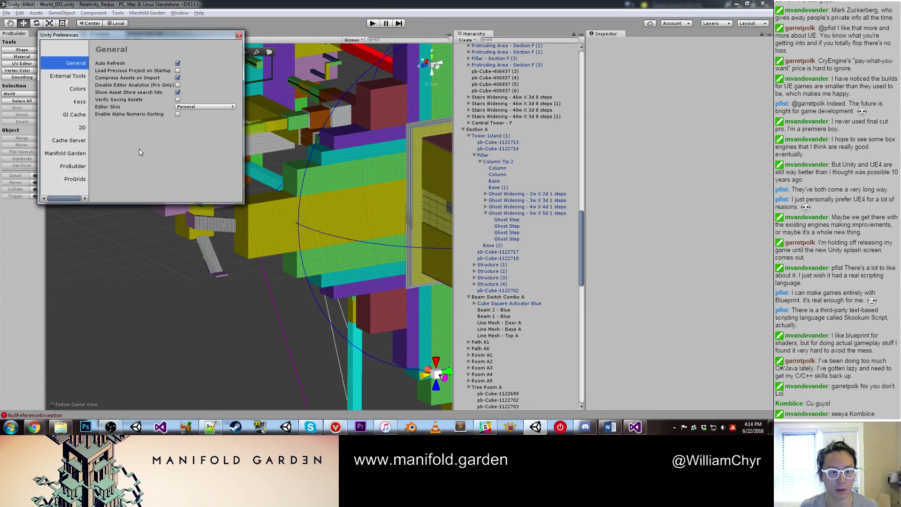
click(66, 152)
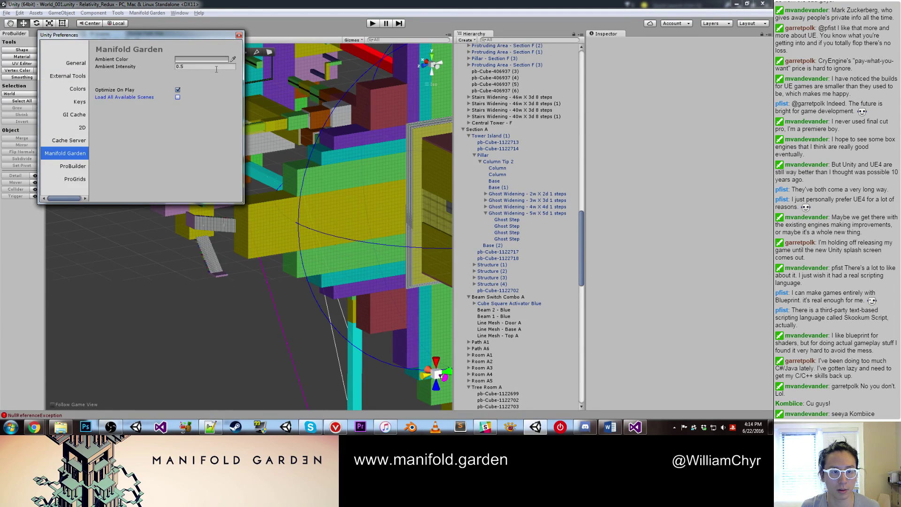
click(238, 36)
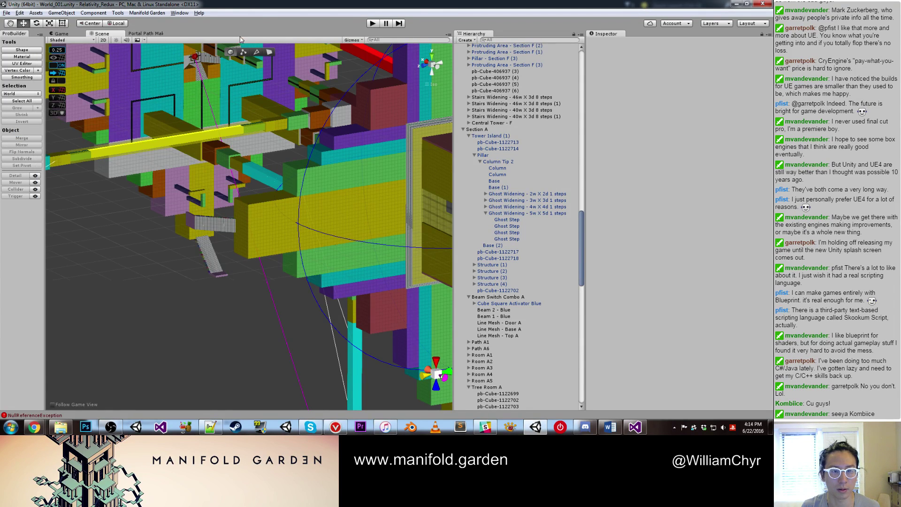
Step: Run a play-test to generate World_001_Optimized, then stop play mode
click(372, 24)
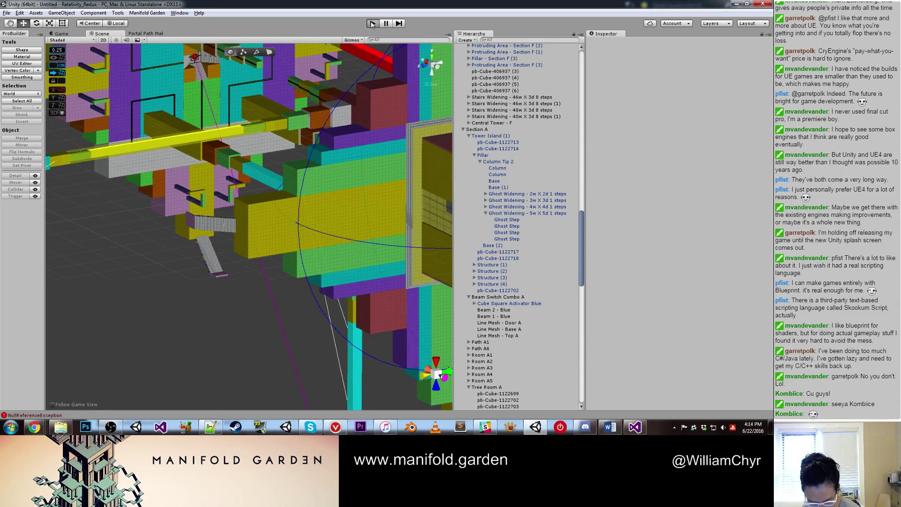
click(372, 24)
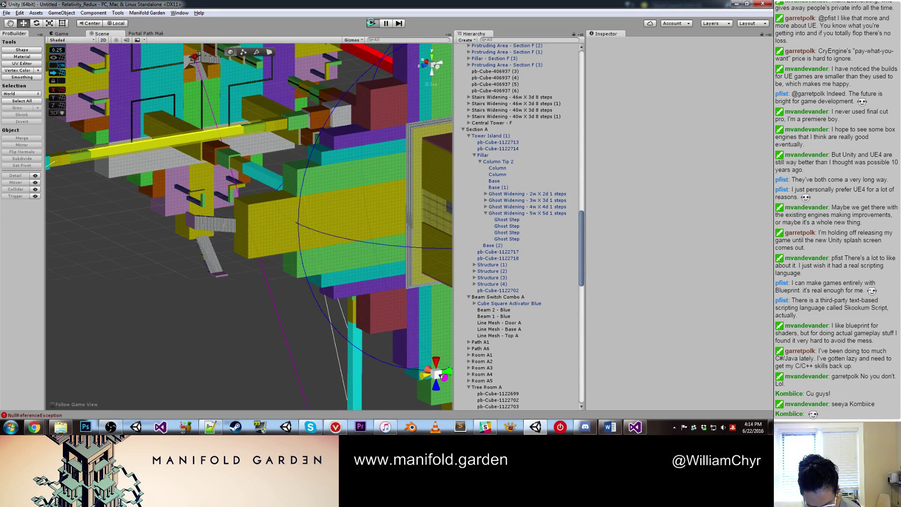
click(372, 24)
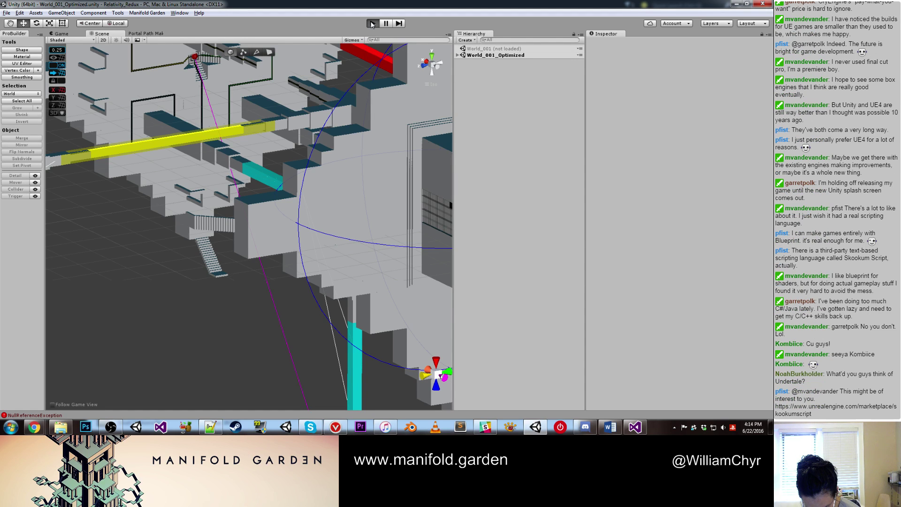
Step: Play the optimized level, drop the blue cube onto its glowing pad, then stop with Ctrl+P
click(372, 24)
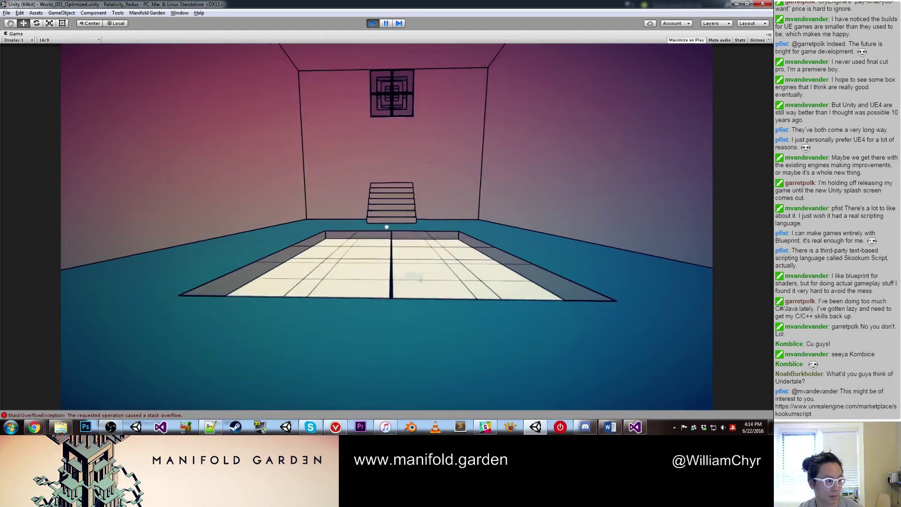
click(386, 227)
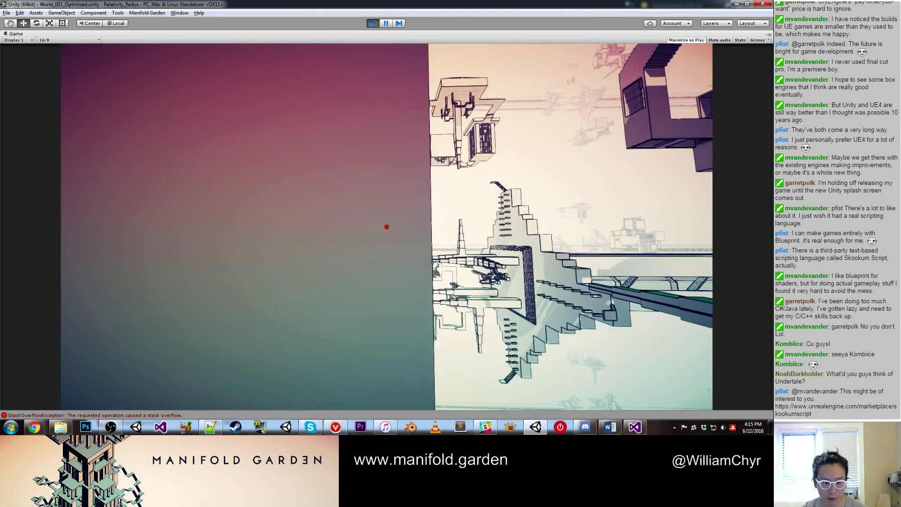
key(alt)
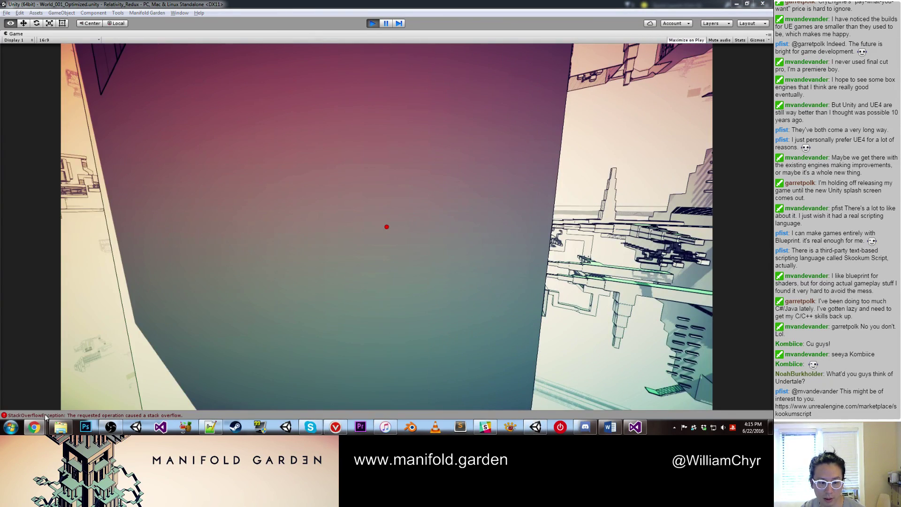
click(303, 325)
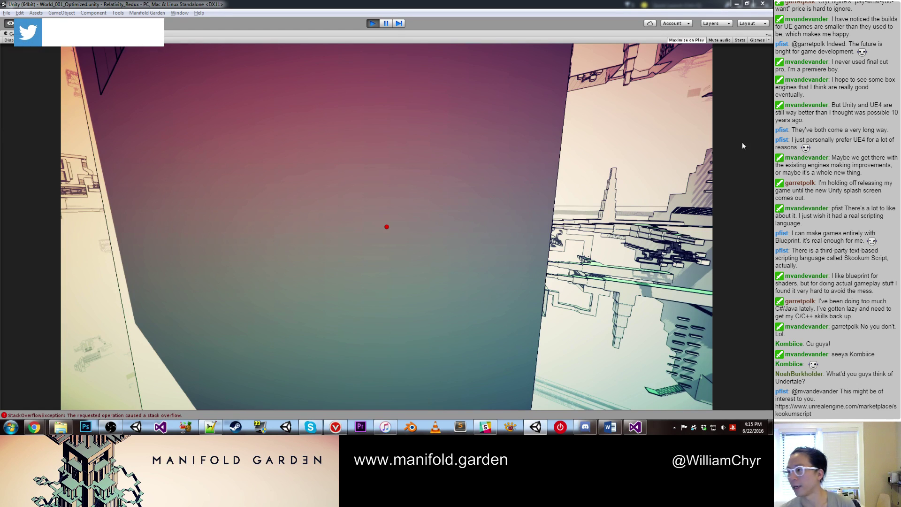
click(362, 255)
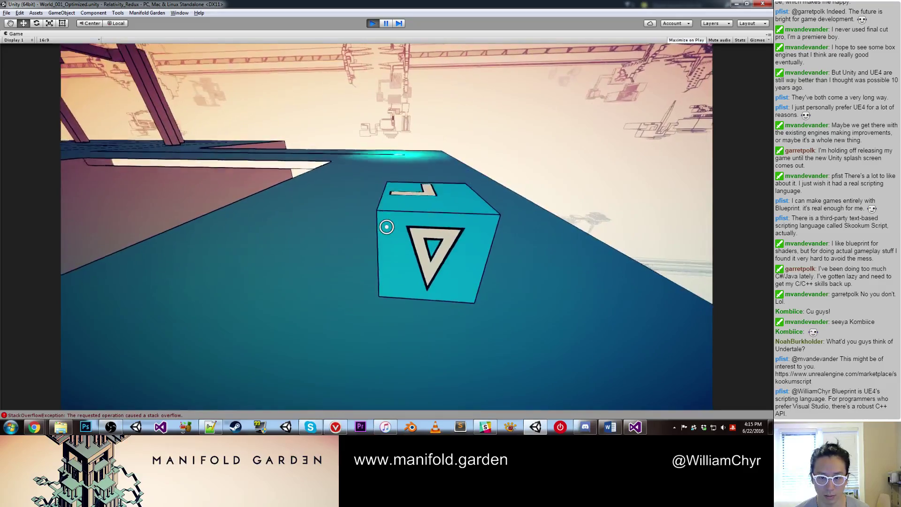
click(387, 226)
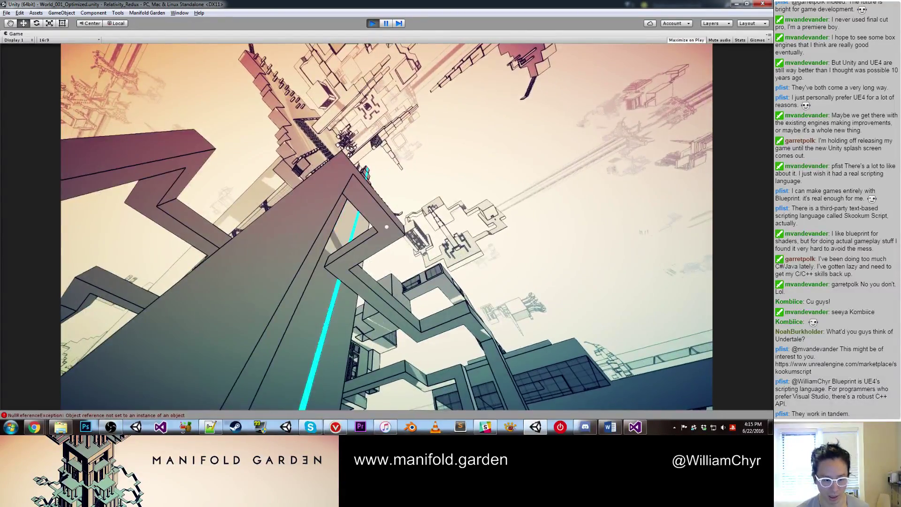
key(ctrl+p)
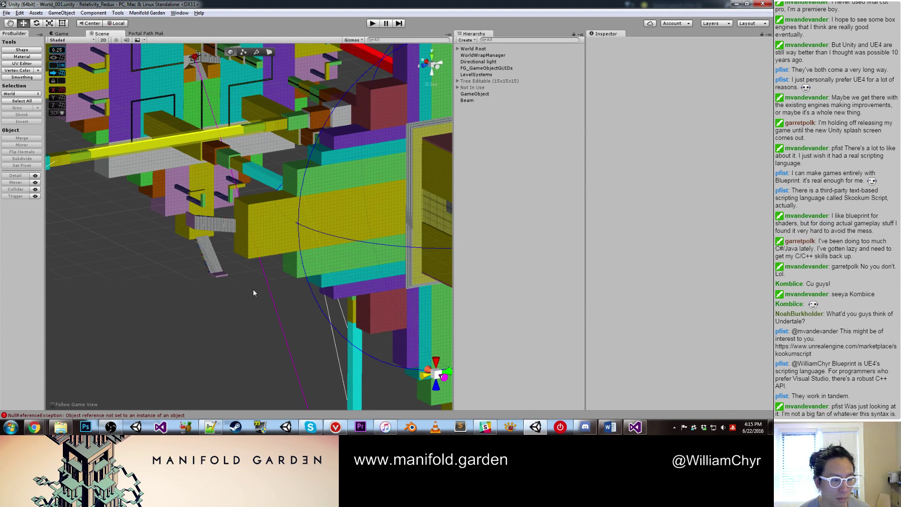
Step: Inspect Beam 1 - Blue, Line Mesh - Base A and Cube Square Activator Blue
click(353, 346)
alt+drag(349, 322, 226, 301)
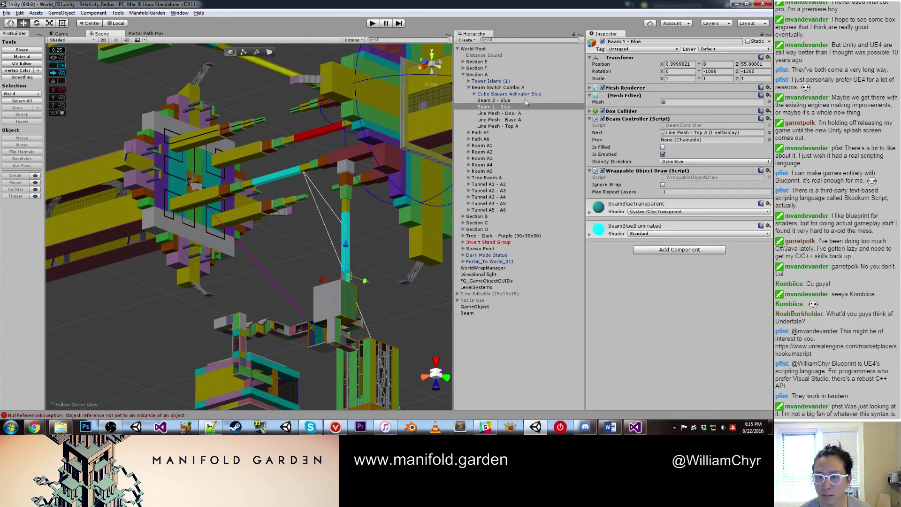
click(519, 120)
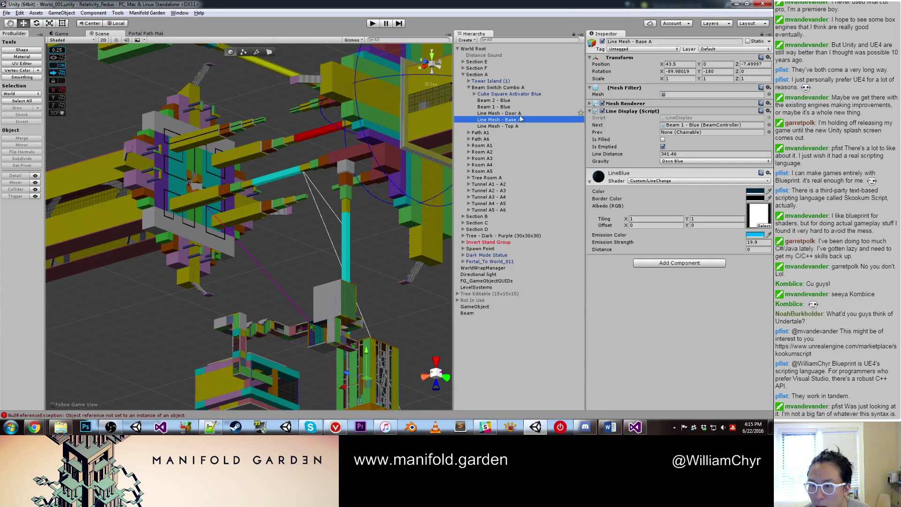
alt+drag(334, 177, 437, 106)
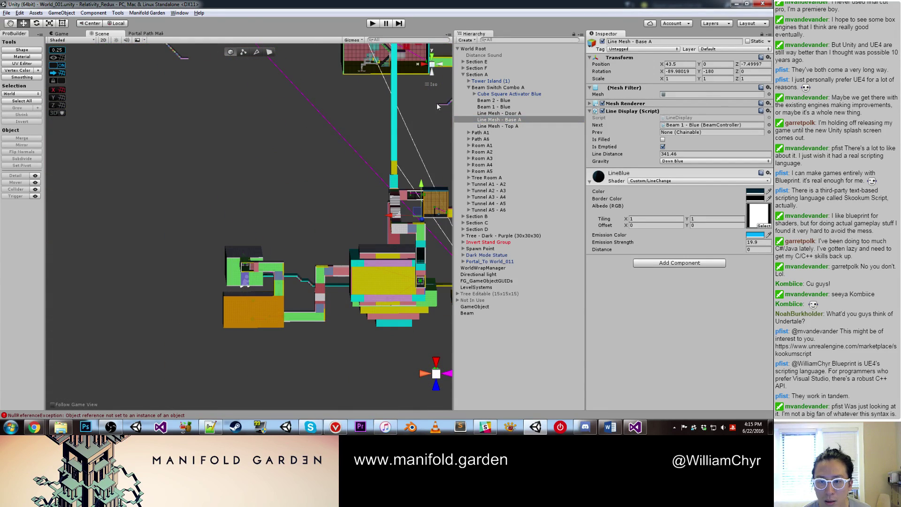
click(482, 94)
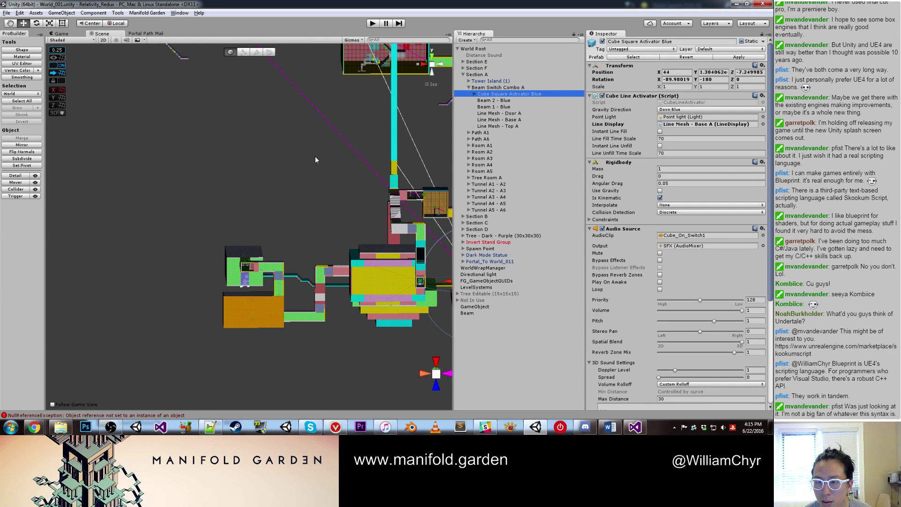
alt+drag(203, 205, 207, 264)
key(f)
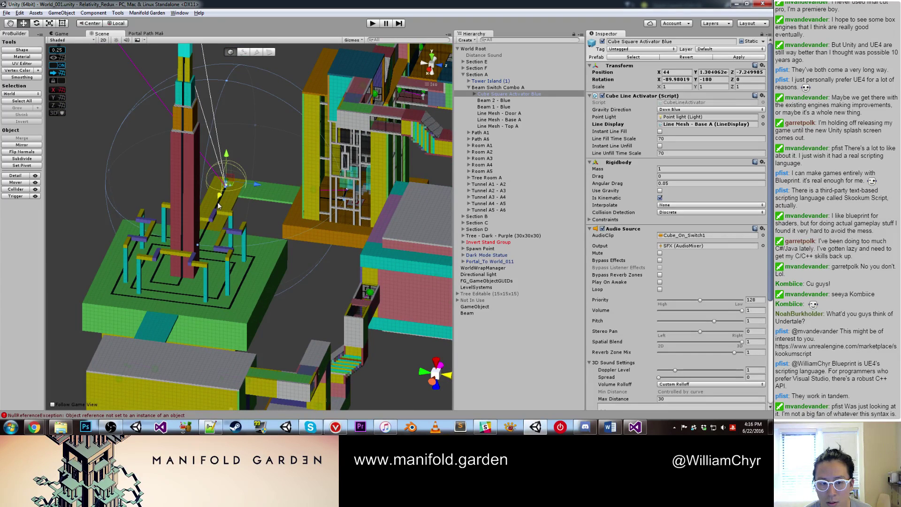
Step: Move Line Mesh - Base A above Door A in the Hierarchy
click(252, 266)
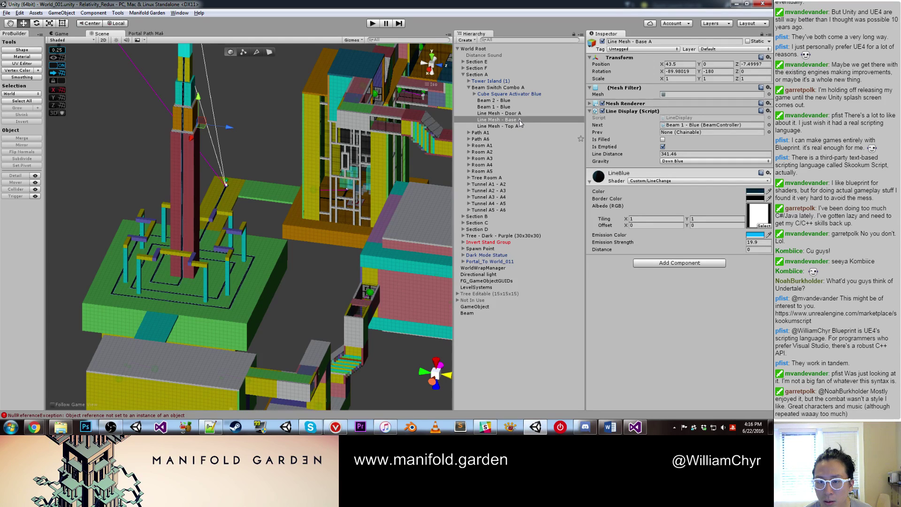
drag(519, 119, 697, 125)
click(516, 94)
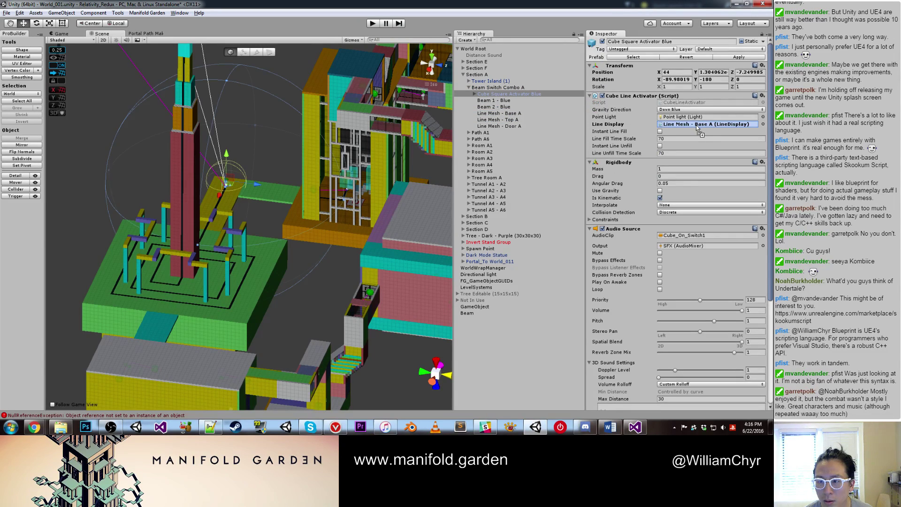
Step: Follow the Next links from the activator through Base A, Beam 1, Top A and Beam 2
click(696, 125)
double_click(480, 114)
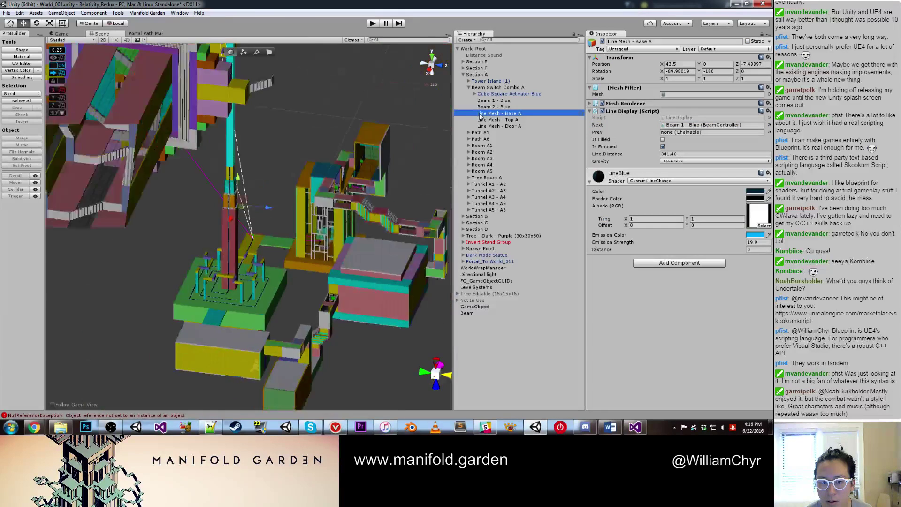
click(683, 126)
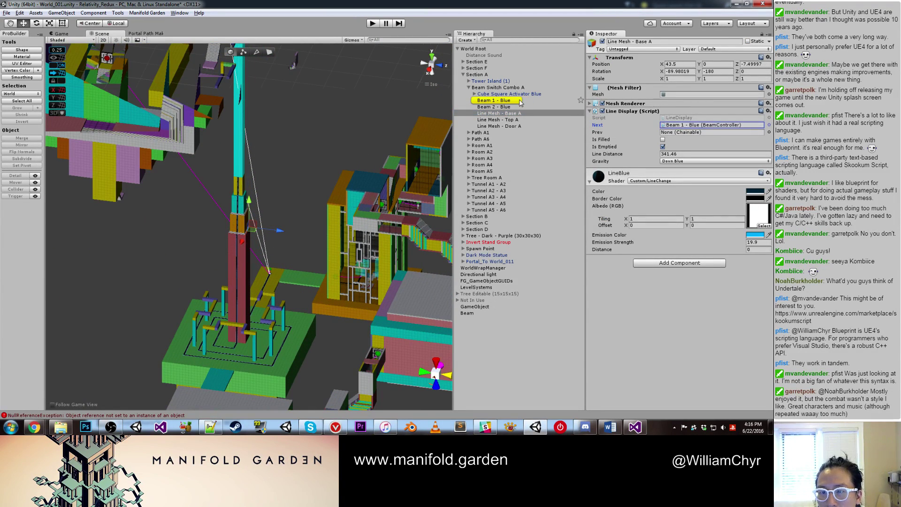
double_click(498, 100)
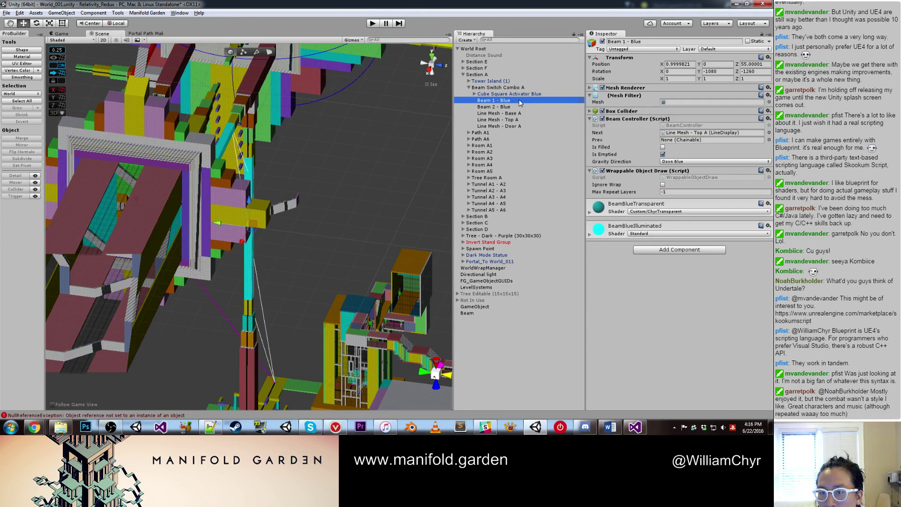
double_click(681, 133)
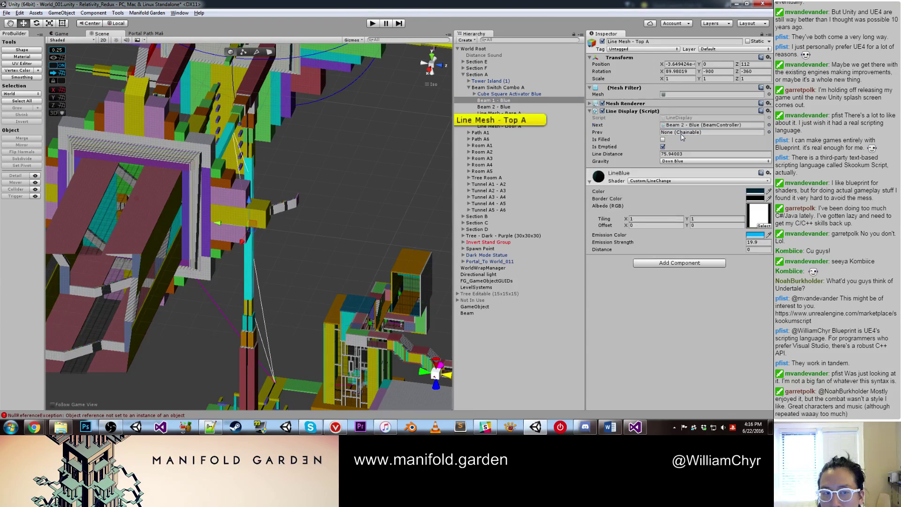
double_click(505, 123)
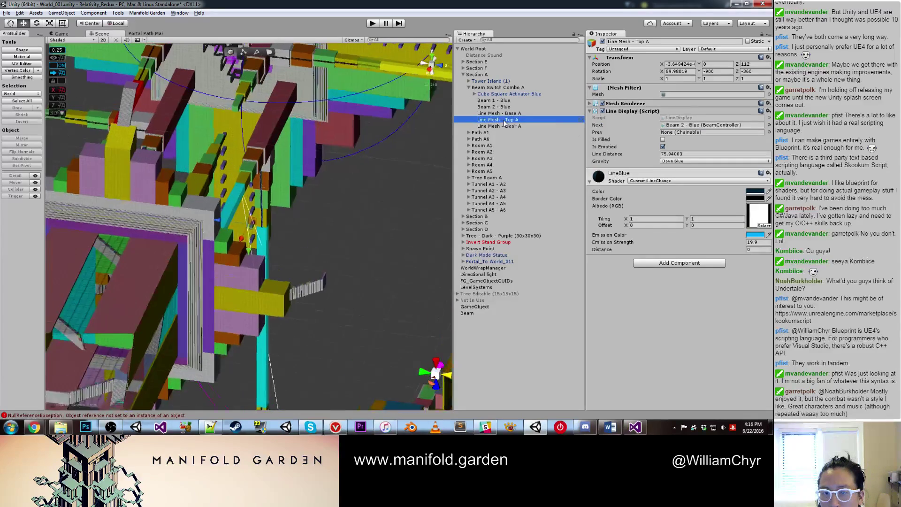
double_click(723, 125)
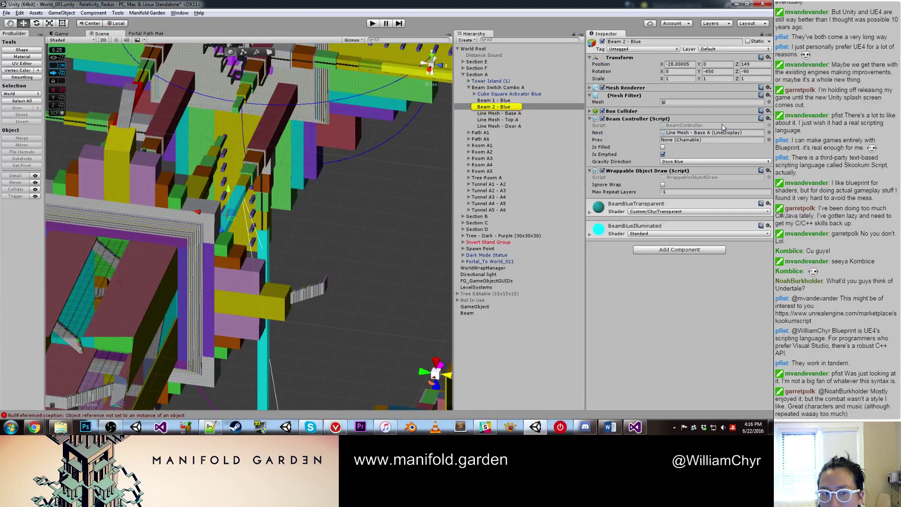
double_click(500, 107)
double_click(677, 133)
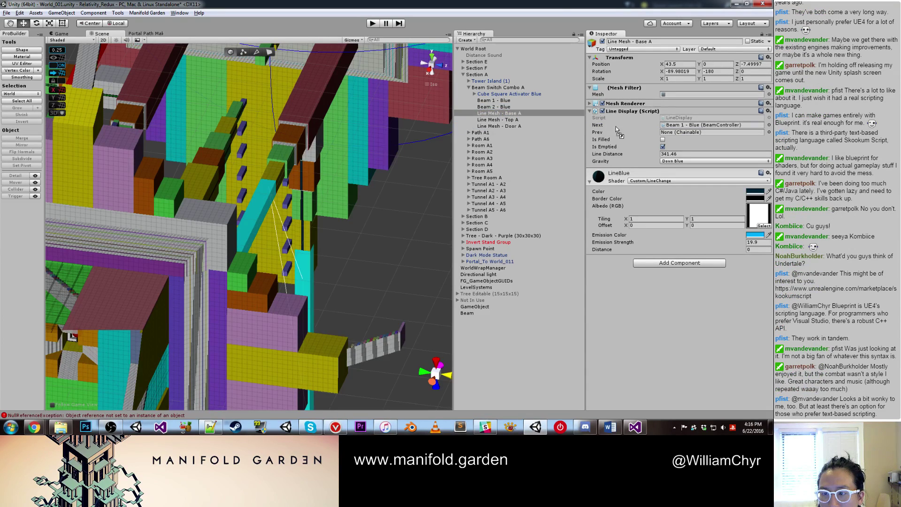
click(681, 126)
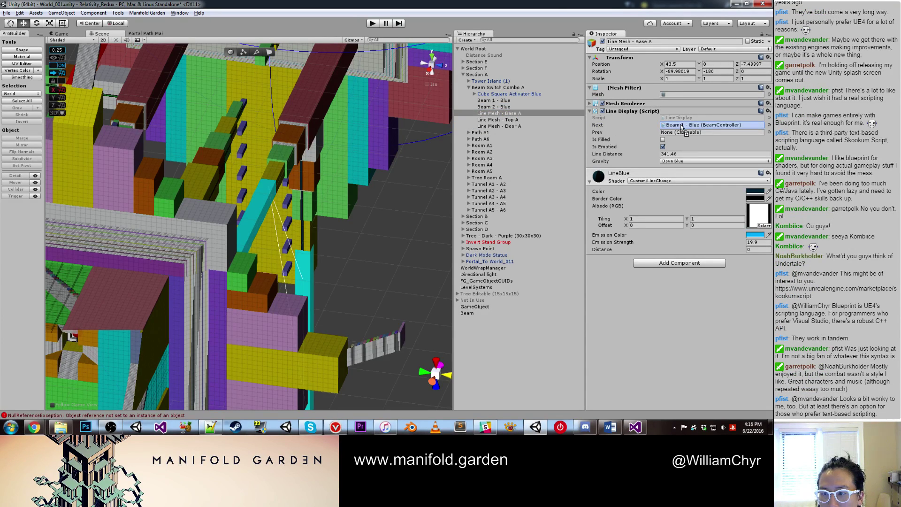
Step: Point Beam 2 - Blue's Next at Line Mesh - Door A and move Beam 1 below Base A
click(492, 107)
drag(497, 125, 711, 132)
double_click(515, 108)
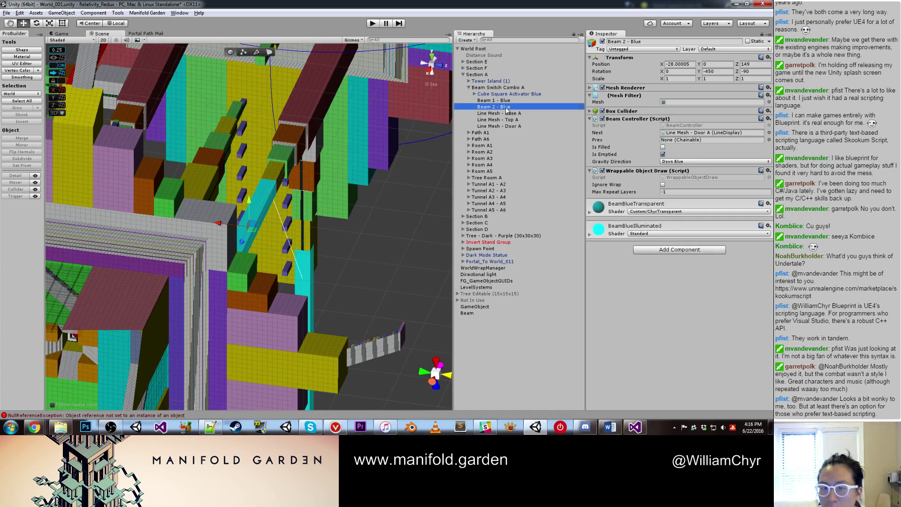
right_drag(277, 218, 240, 215)
double_click(507, 127)
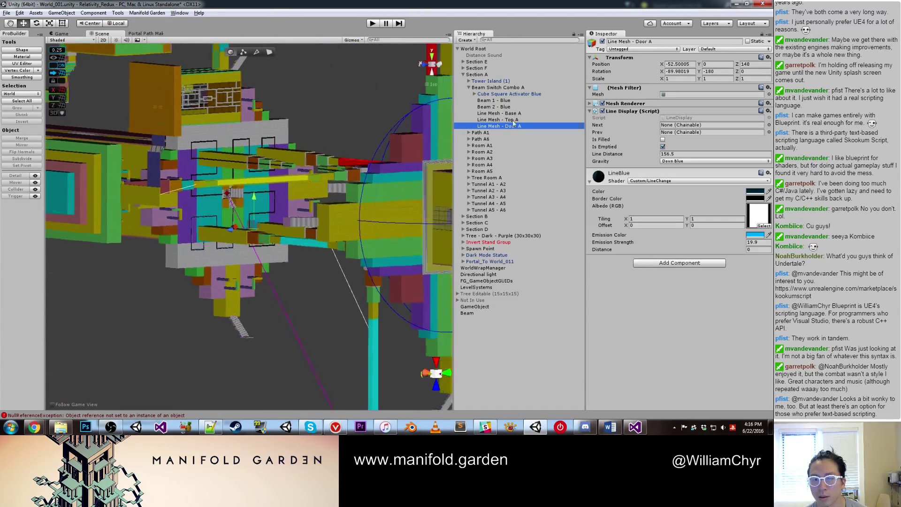
double_click(502, 113)
drag(507, 100, 516, 124)
double_click(497, 101)
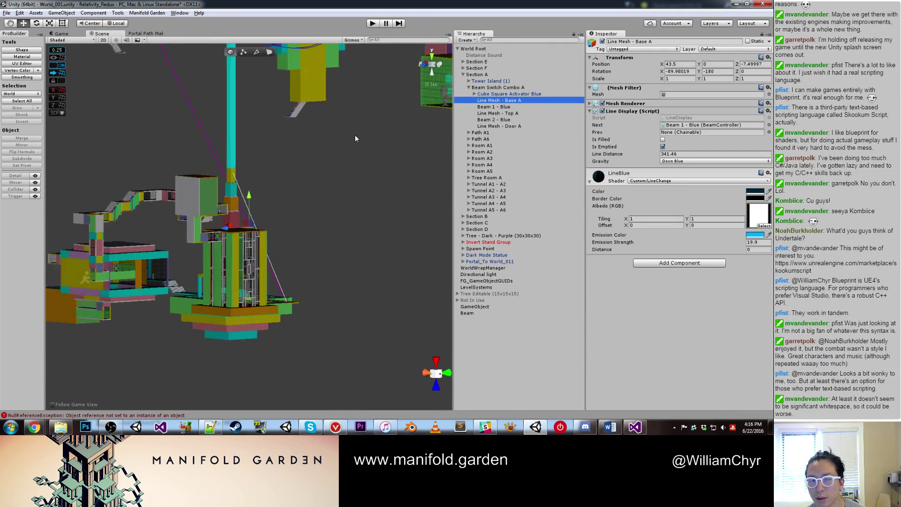
alt+drag(354, 134, 342, 224)
click(342, 224)
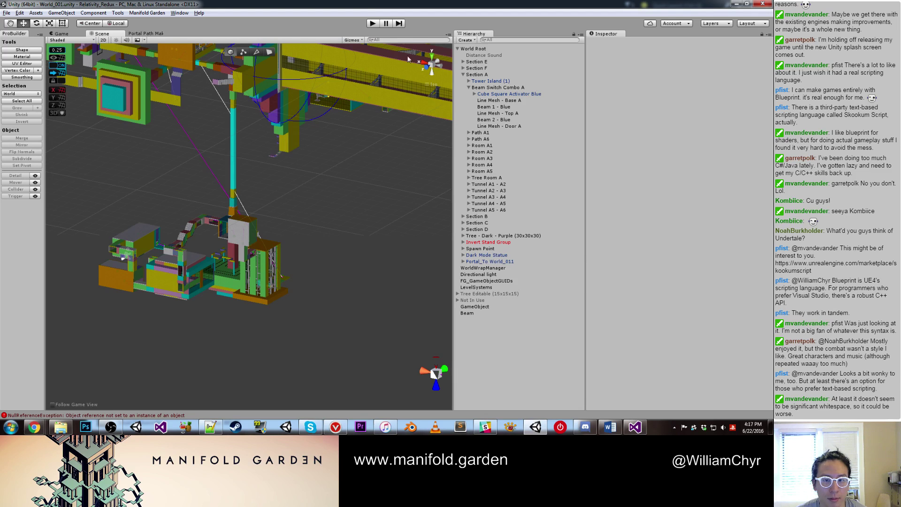
Step: Play-test the level through the starting room and tower, then exit with Ctrl+P
click(374, 23)
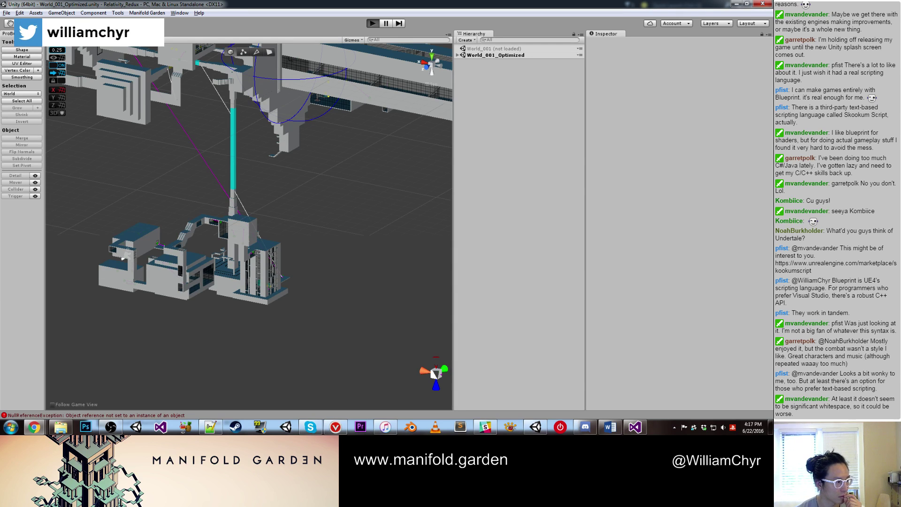
key(ctrl+p)
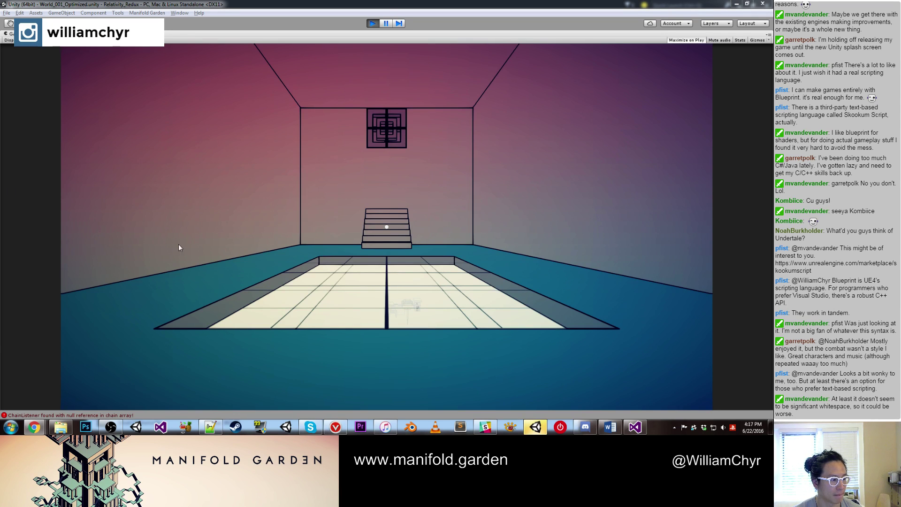
click(219, 249)
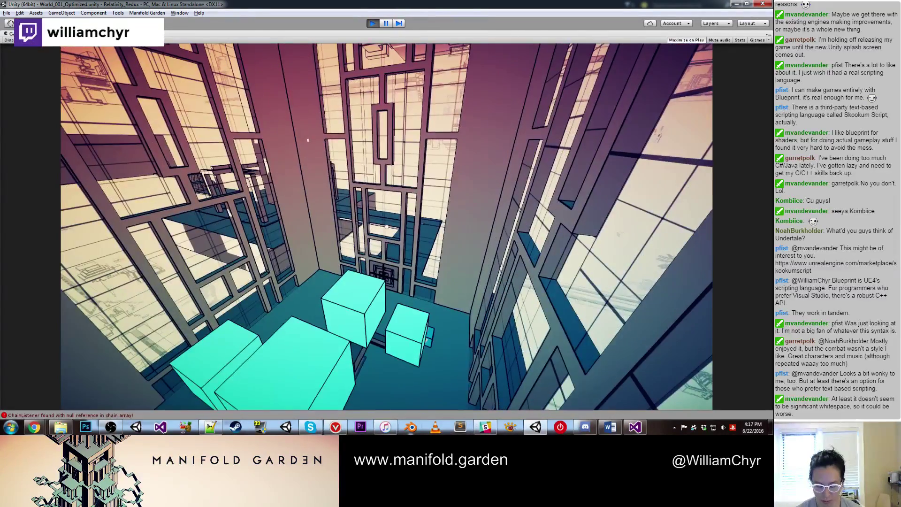
mouse_move(385, 427)
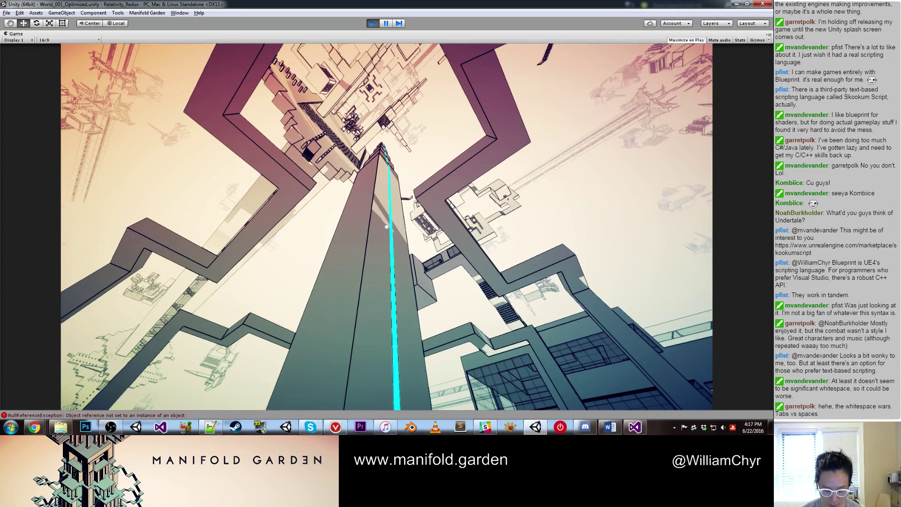
key(ctrl+p)
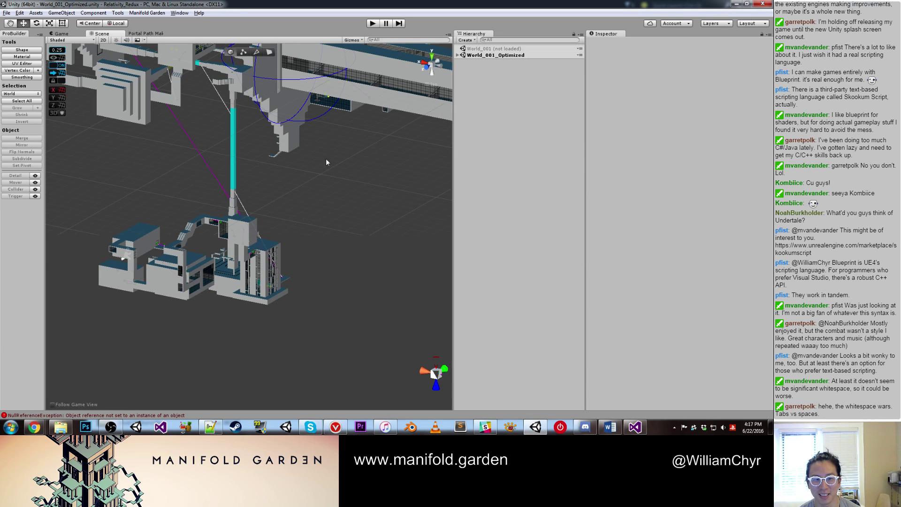
Step: Select the cyan Beam 1 - Blue, an empty GameObject and Beam 1 - Yellow in the scene
click(236, 145)
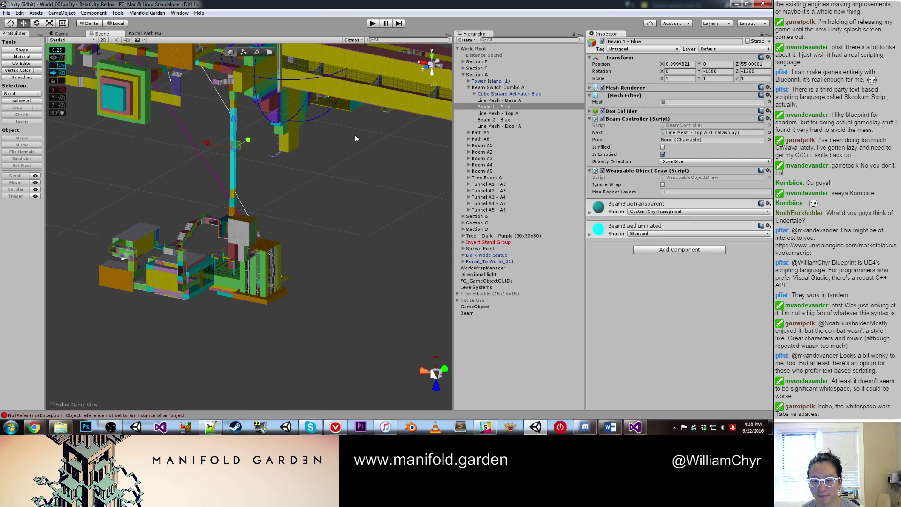
scroll(355, 134, up, 1)
double_click(471, 307)
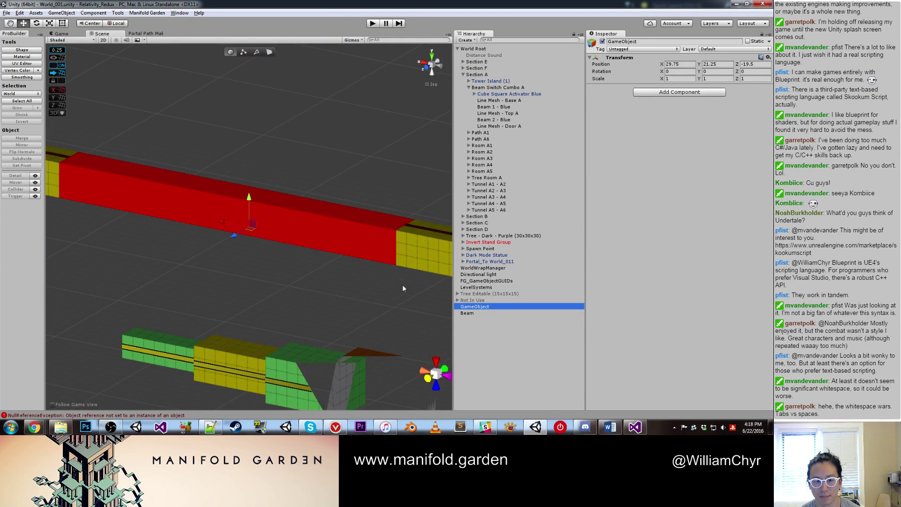
scroll(278, 252, down, 3)
scroll(255, 264, down, 3)
click(212, 339)
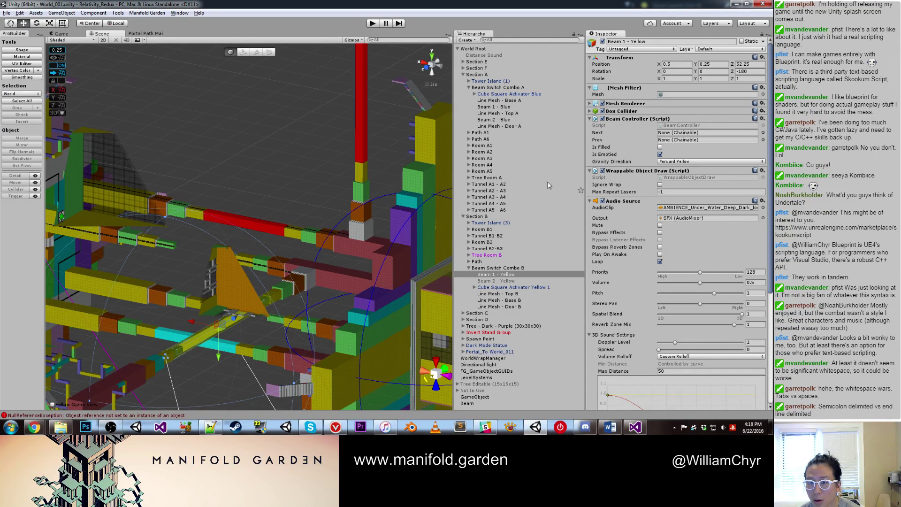
Step: Expand Beam 1 - Blue's Box Collider and Mesh Renderer, compare with Beam 1 - Yellow, then view Base A
click(512, 107)
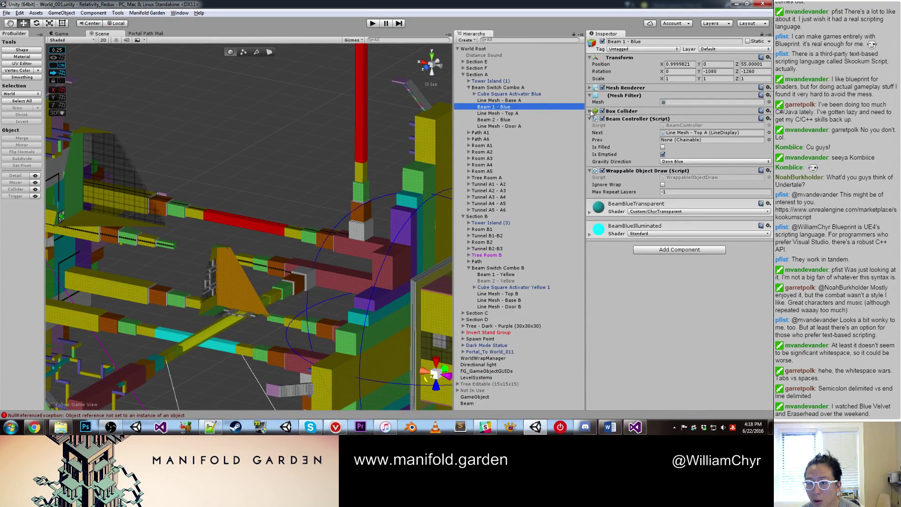
click(590, 111)
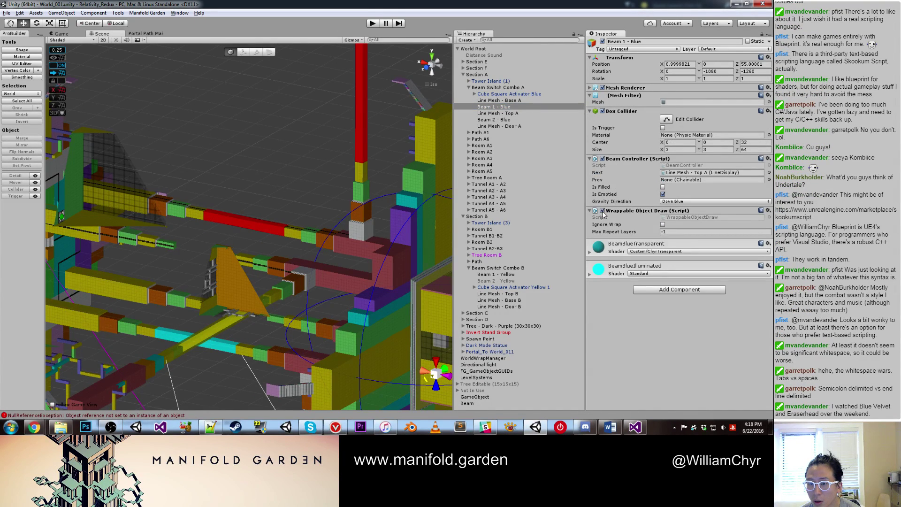
click(590, 88)
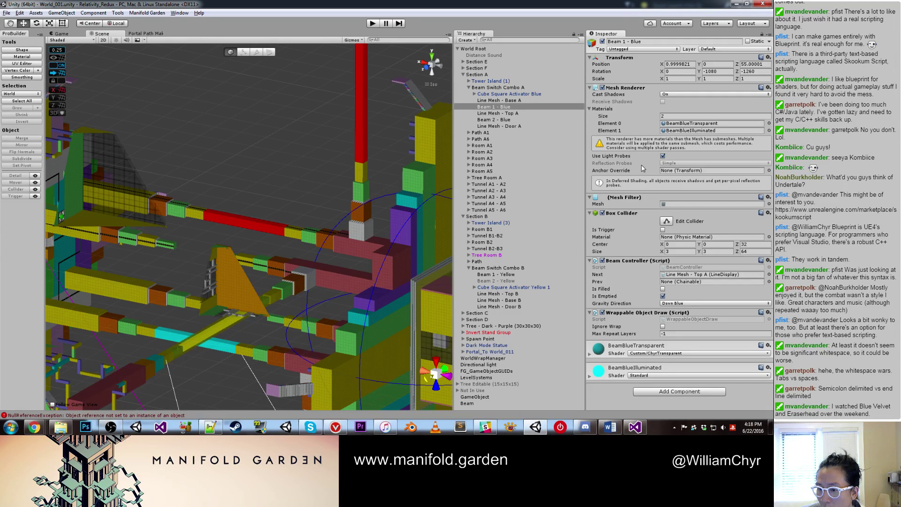
click(518, 277)
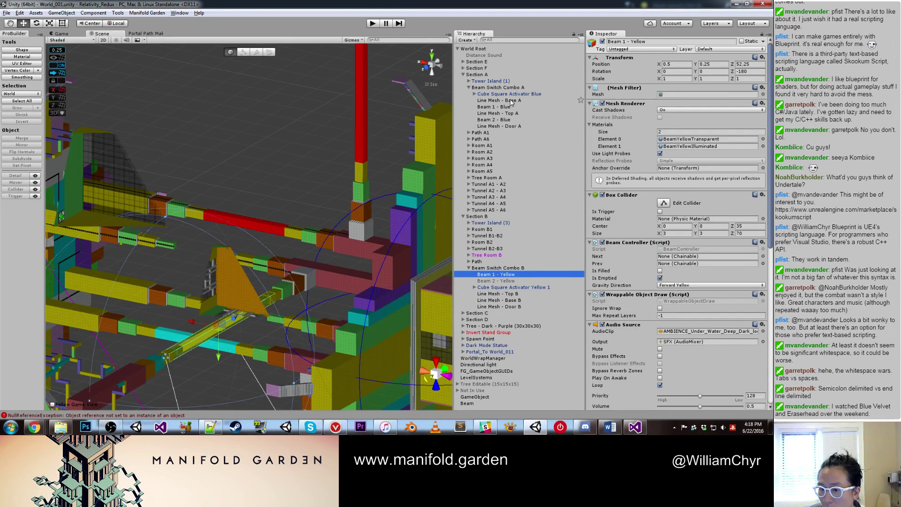
click(511, 101)
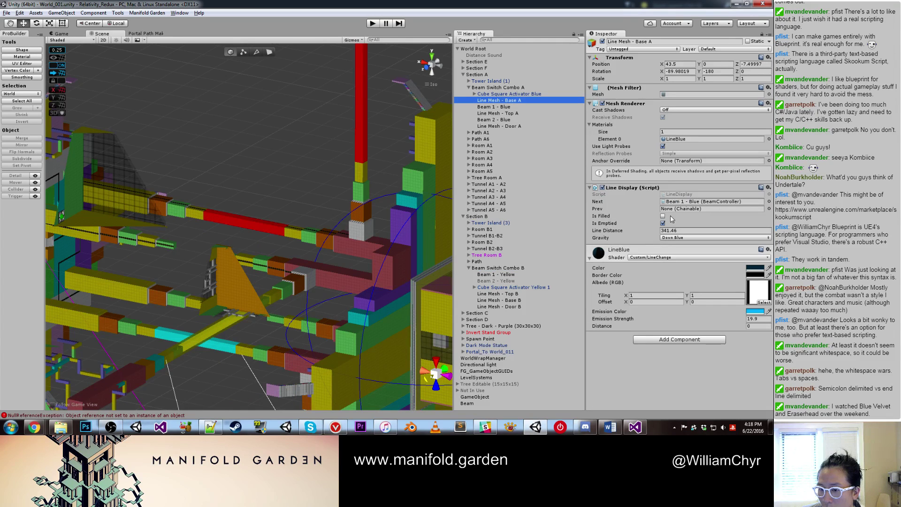
Step: Add an Audio Source component to Line Mesh - Base A
click(669, 340)
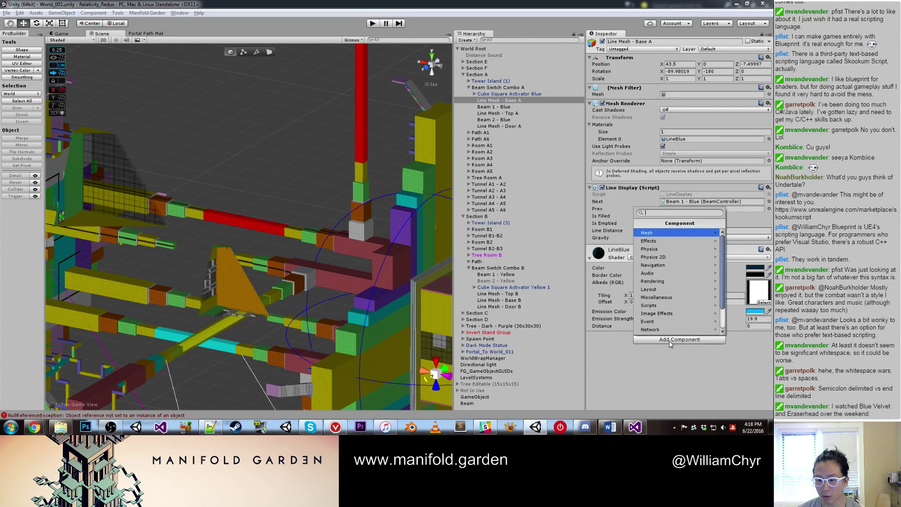
text(audio source)
key(Return)
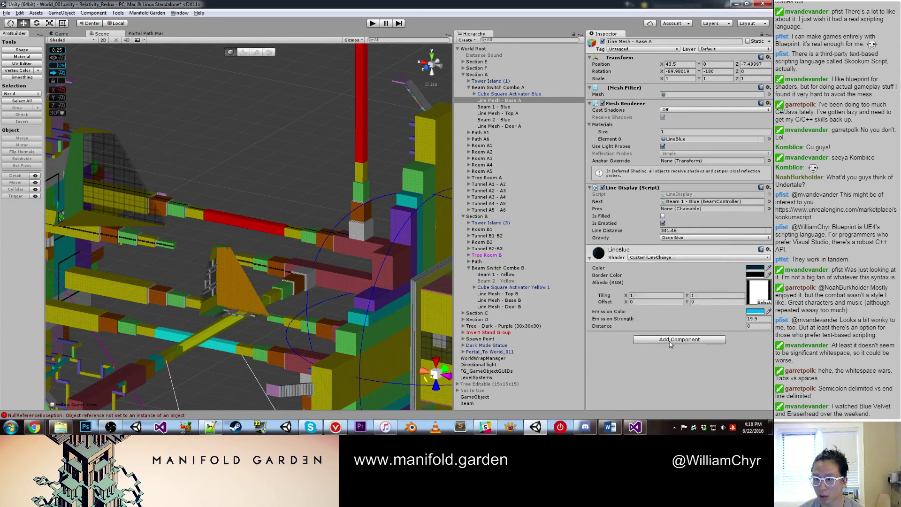
Step: Compare Beam 1 - Yellow's audio setup with Beam 2 - Blue and Beam 1 - Blue
click(515, 275)
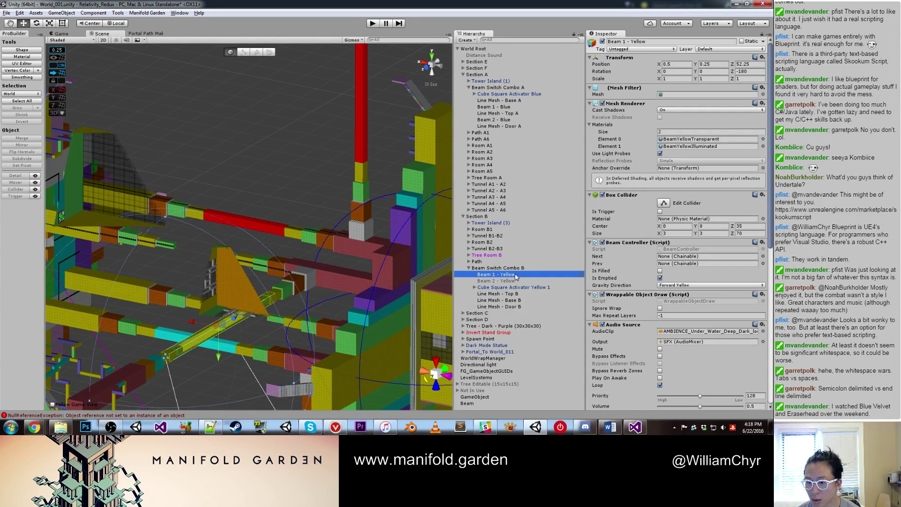
click(507, 108)
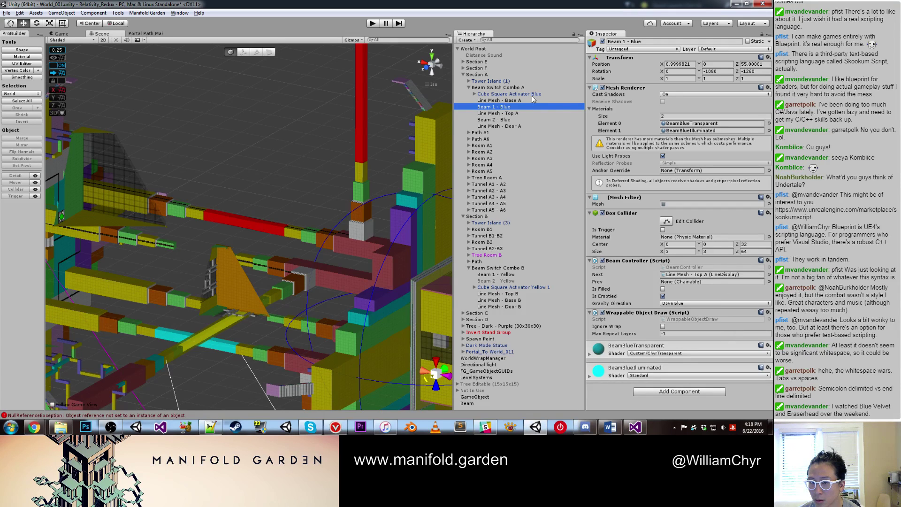
click(511, 121)
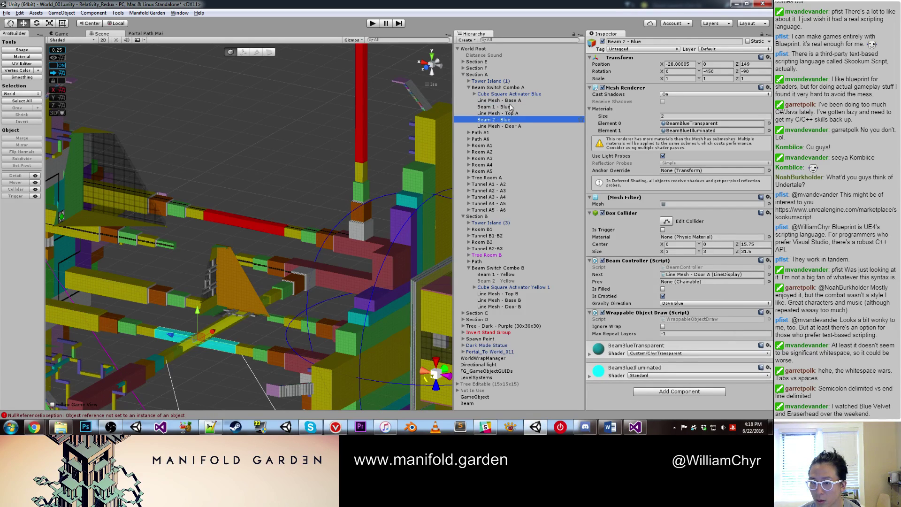
click(510, 108)
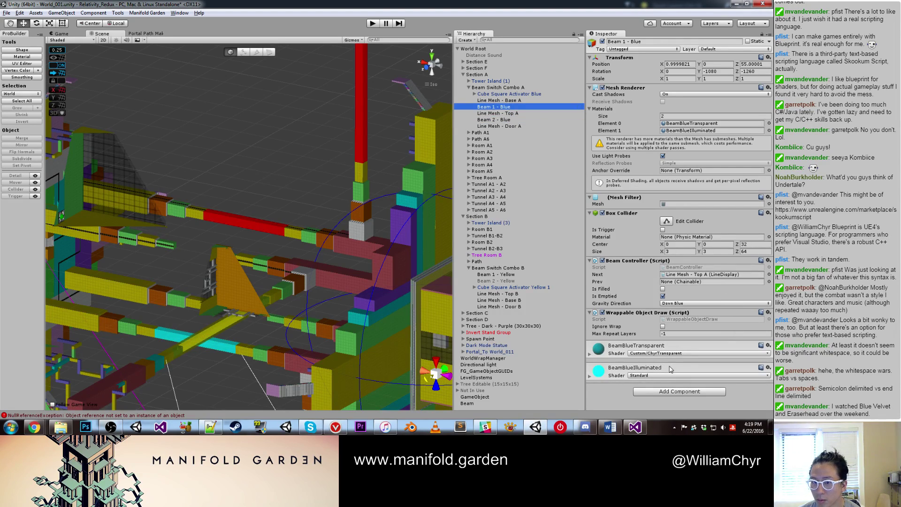
Step: Add an Audio Source to Beam 1 - Blue with the Under_Water_Deep_Dark clip
click(683, 392)
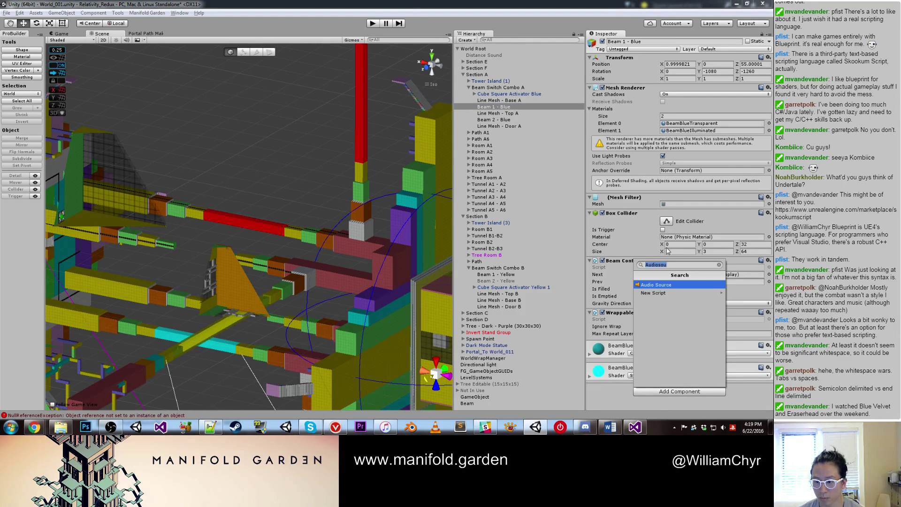
click(665, 285)
scroll(689, 300, down, 3)
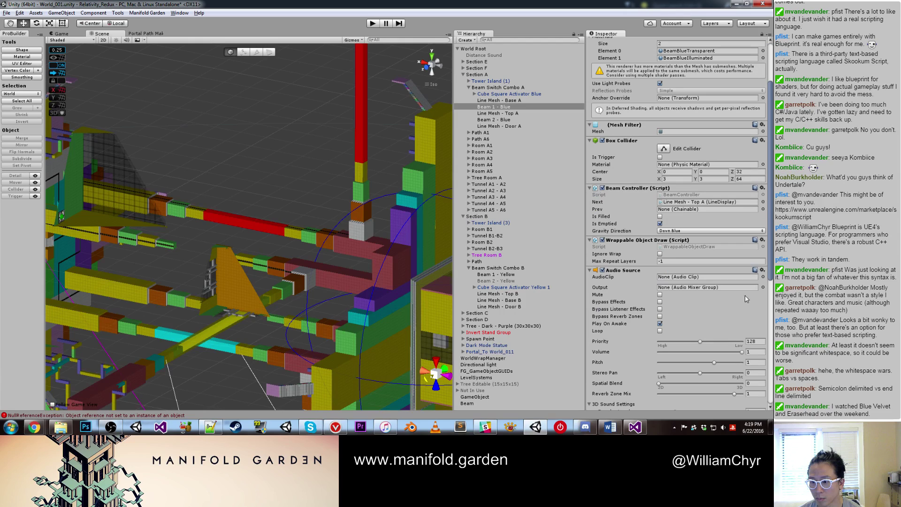
click(762, 277)
text(am)
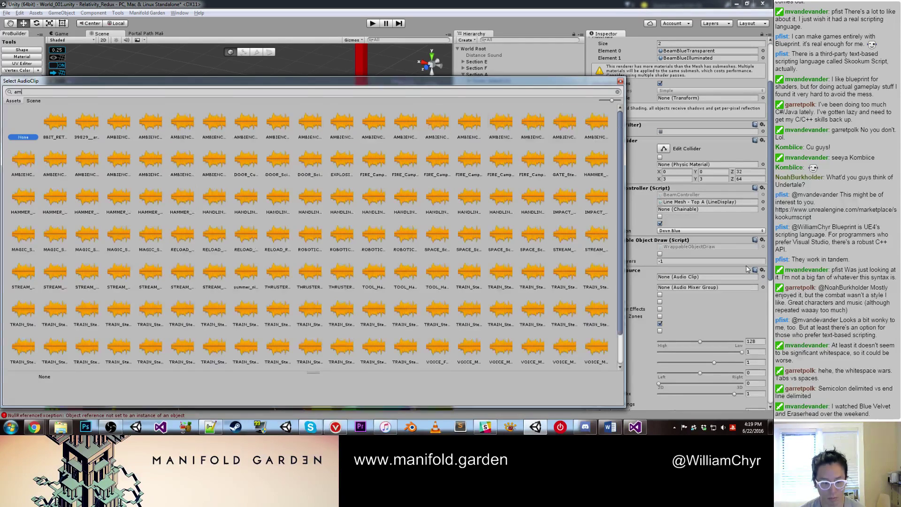
key(BackSpace)
key(BackSpace)
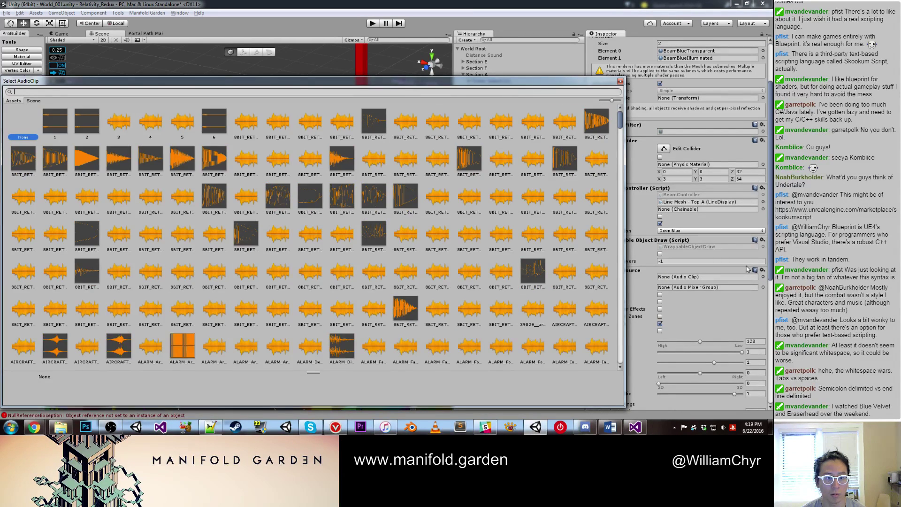
text(water deep)
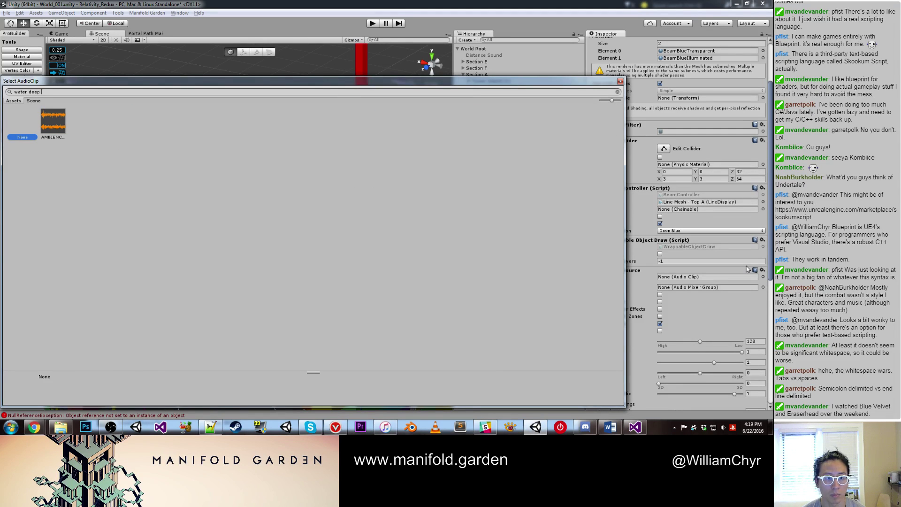
double_click(60, 113)
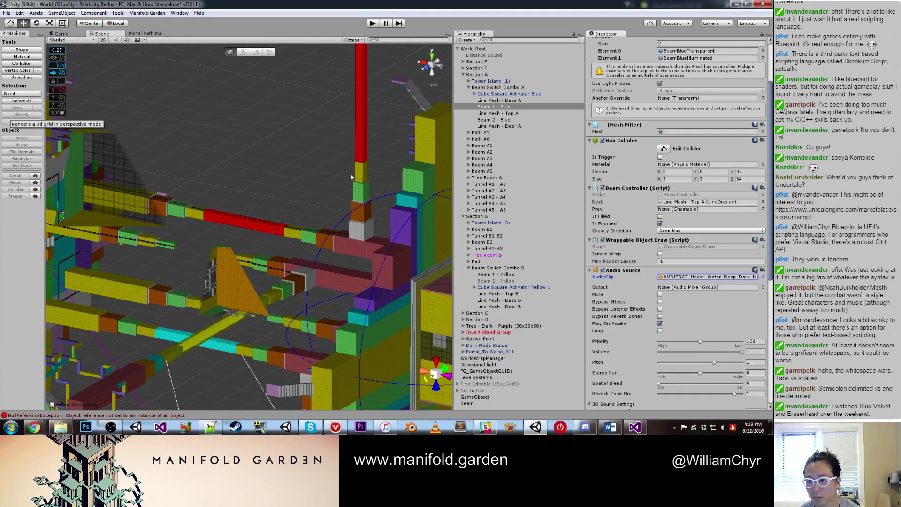
Step: Route Beam 1 - Blue's Audio Source output to the SFX mixer group, matching Beam 1 - Yellow
click(512, 275)
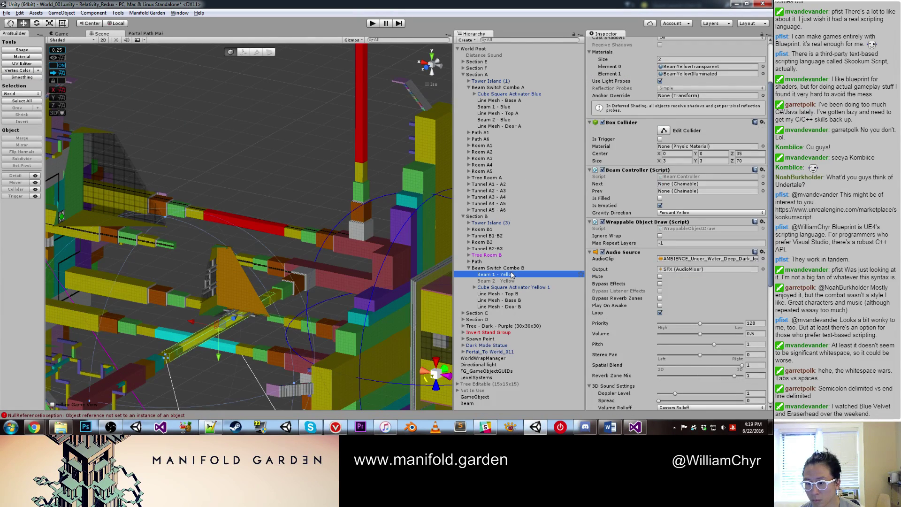
click(497, 107)
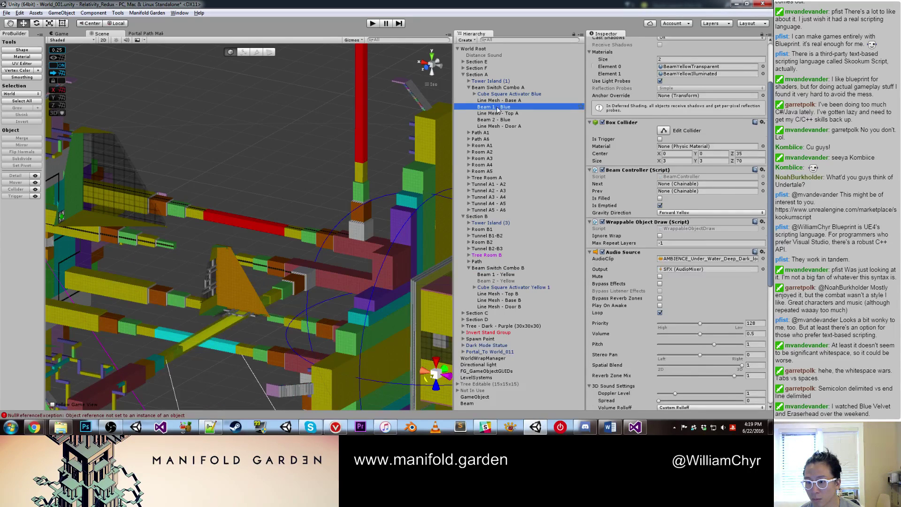
click(688, 287)
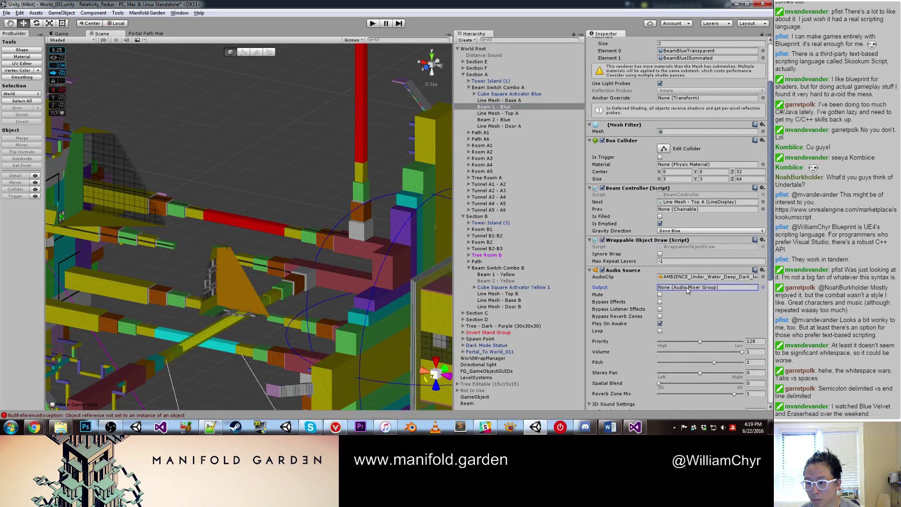
click(762, 287)
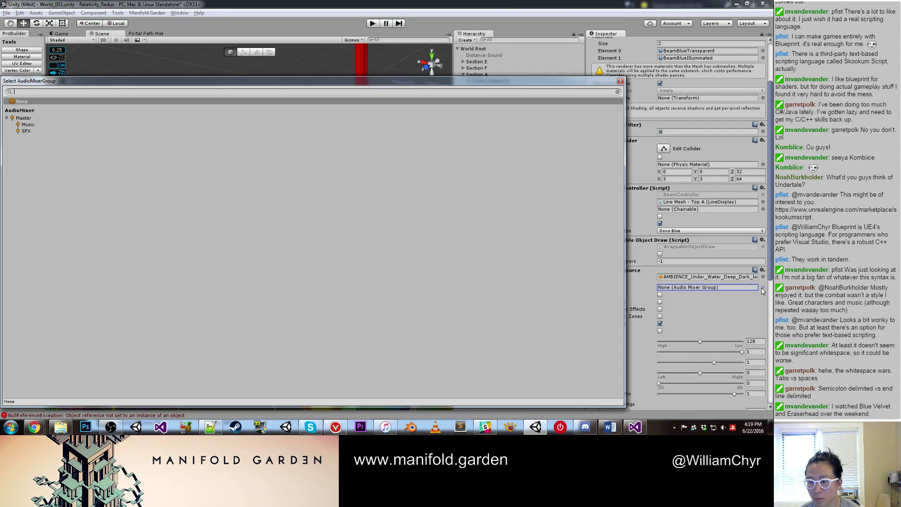
double_click(25, 131)
Step: Open the options of Line Mesh - Base A's empty Audio Source to remove it
click(509, 101)
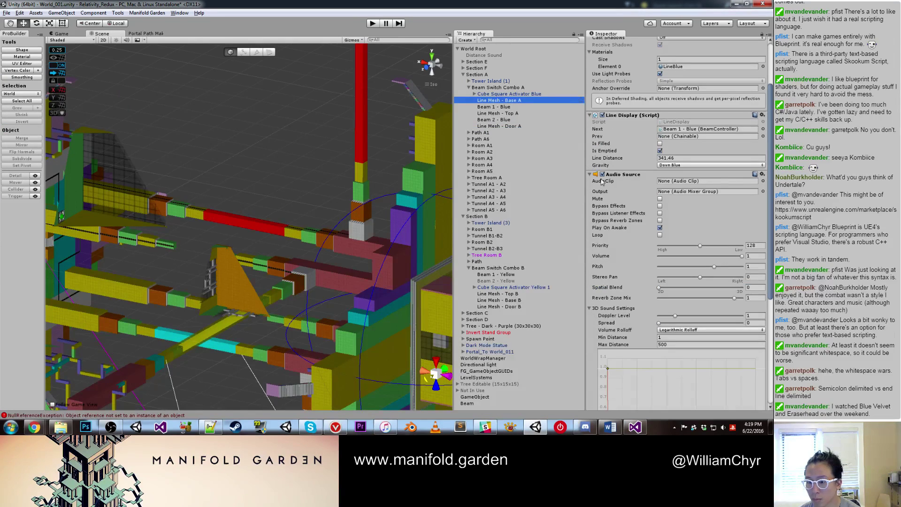
scroll(603, 183, down, 5)
scroll(603, 156, up, 3)
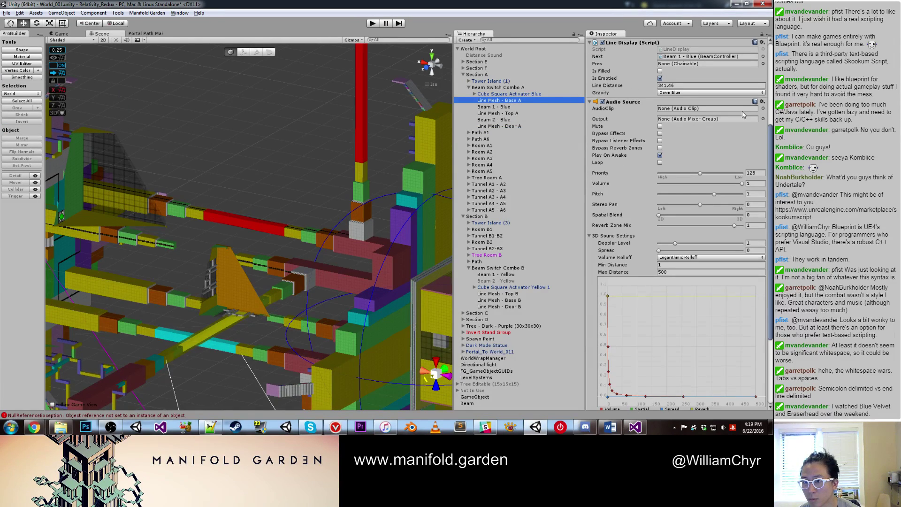
click(762, 102)
Step: Remove the stray Audio Source from Line Mesh - Base A and compare Beam 1 - Blue's audio with Beam 1 - Yellow's
click(709, 122)
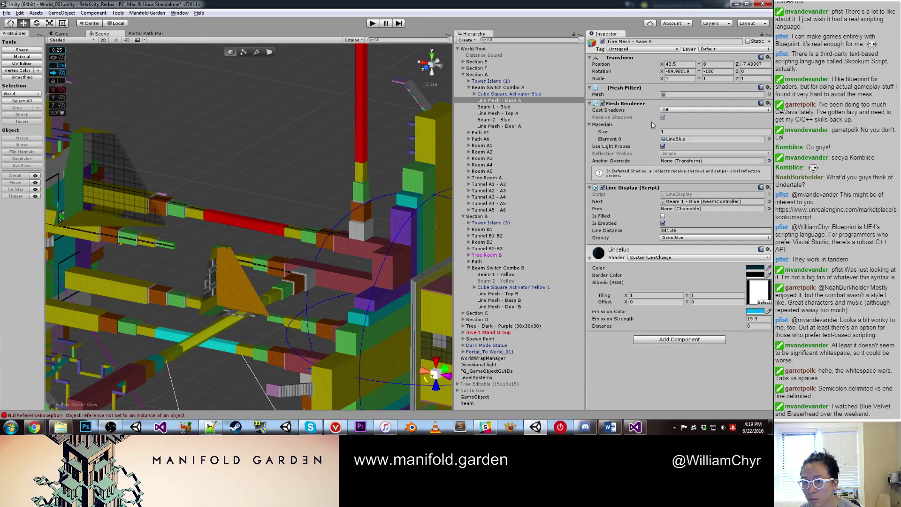
click(516, 107)
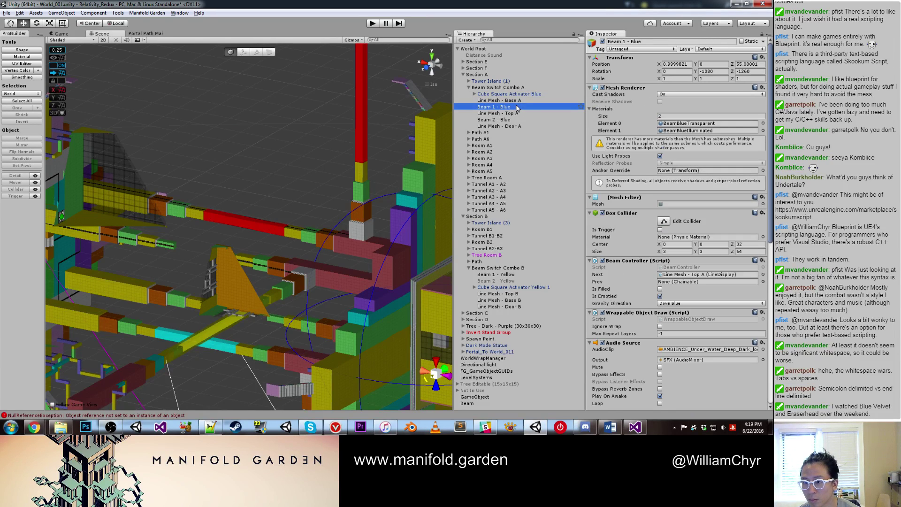
click(505, 275)
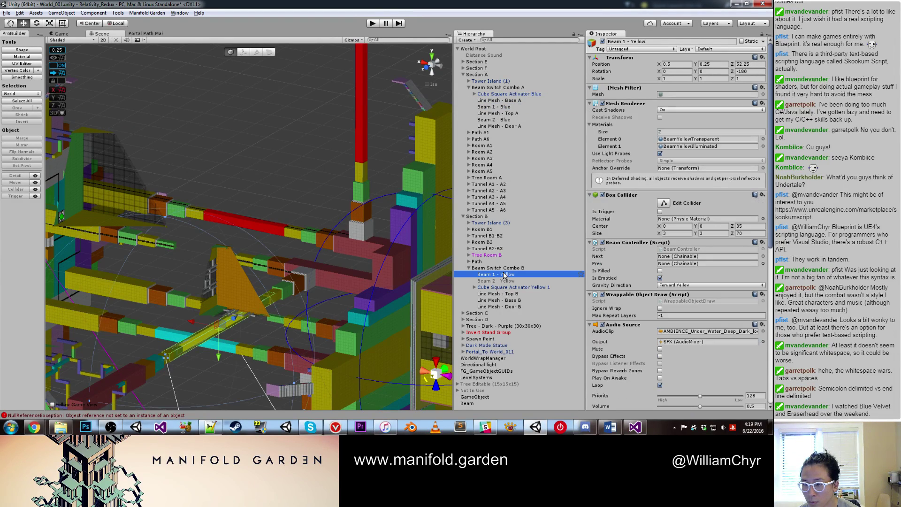
click(512, 107)
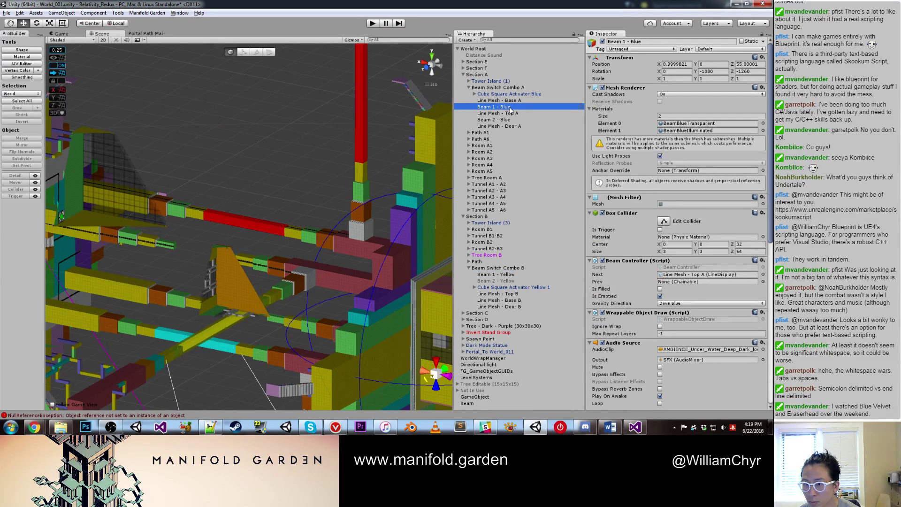
click(509, 274)
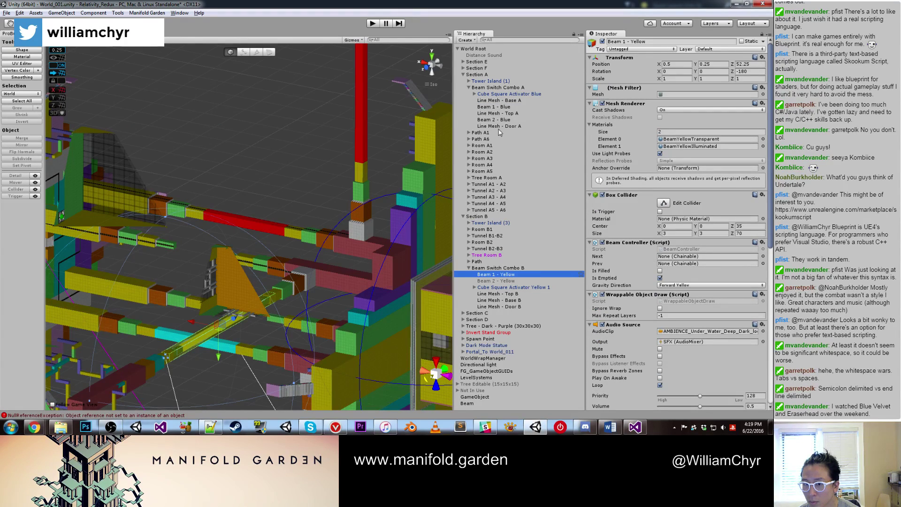
click(503, 108)
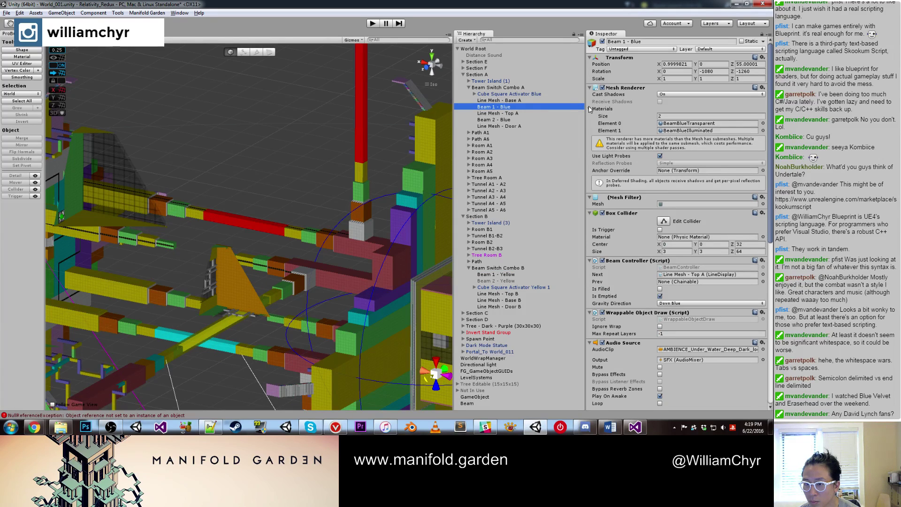
click(590, 108)
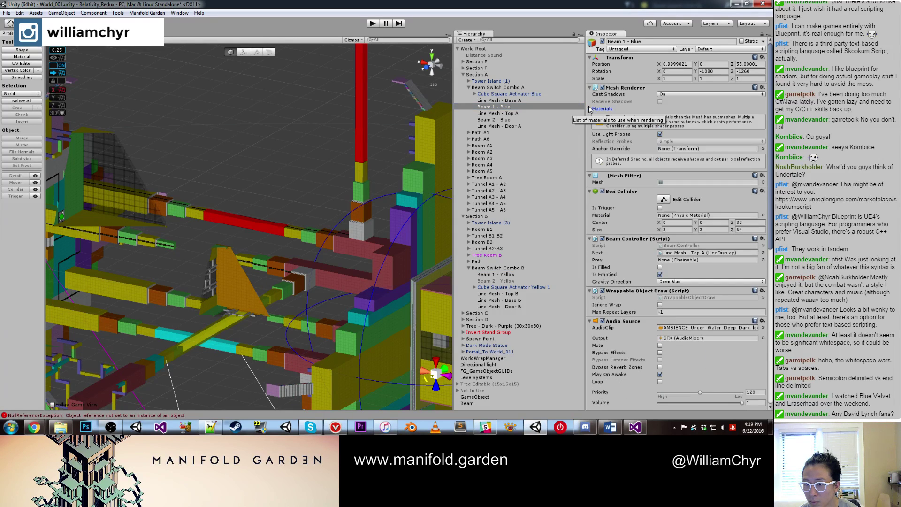
click(590, 176)
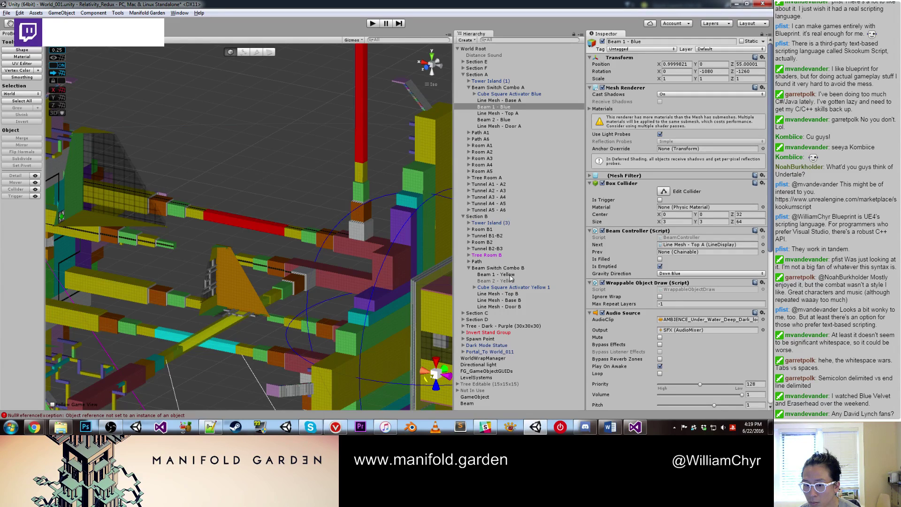
Step: Turn on Play On Awake for Beam 1 - Blue's Audio Source, matching Beam 1 - Yellow
click(660, 367)
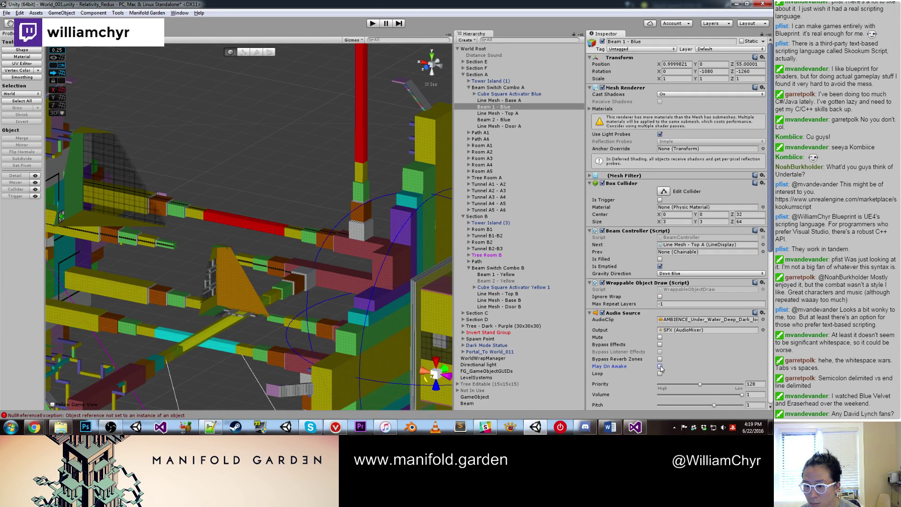
click(506, 276)
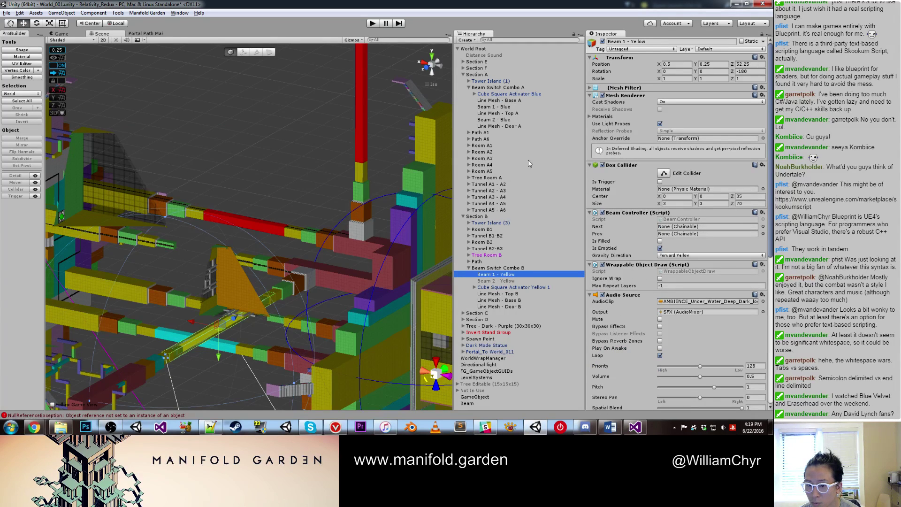
click(497, 107)
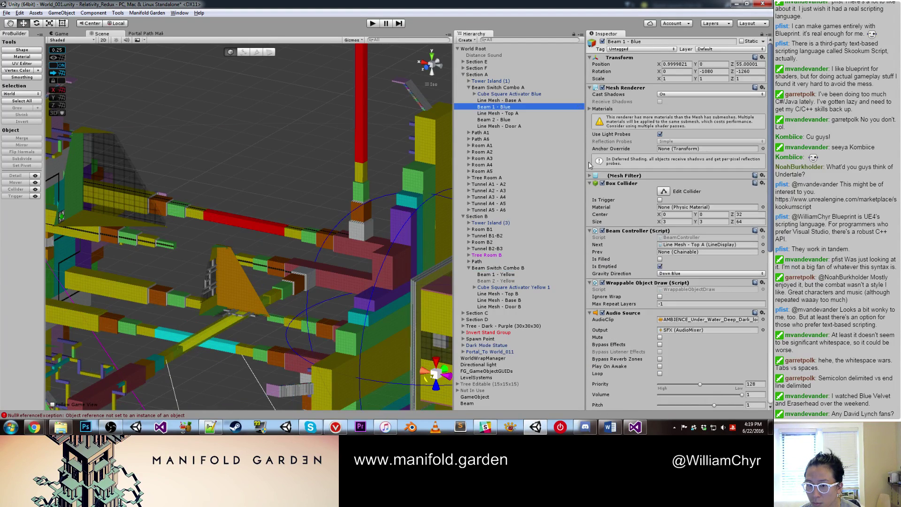
click(660, 366)
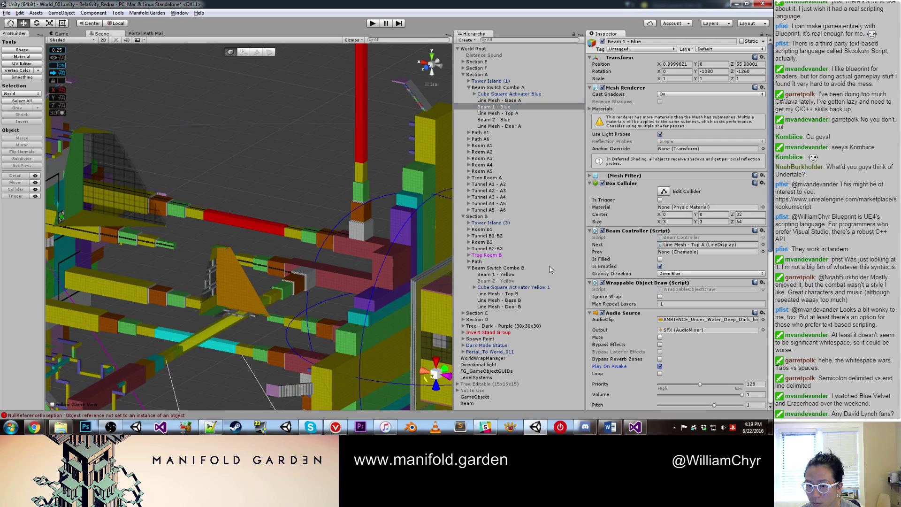
click(513, 276)
Step: Set Beam 1 - Blue's Volume Rolloff to Custom Rolloff and Max Distance to 50
scroll(655, 275, down, 5)
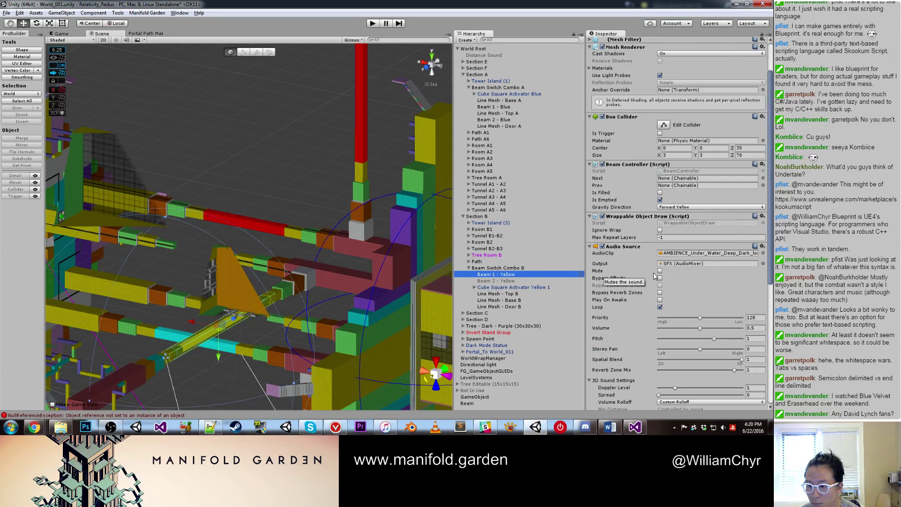
click(501, 101)
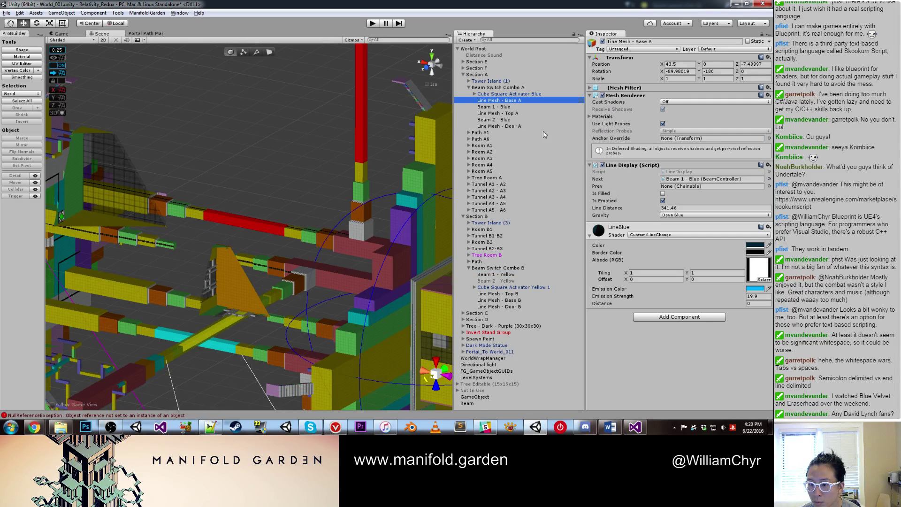
click(511, 120)
click(510, 107)
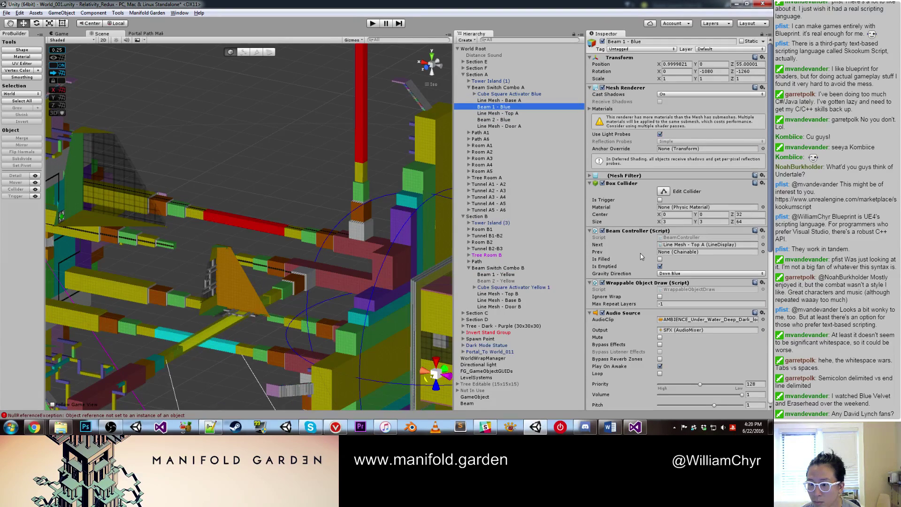
scroll(693, 285, down, 5)
click(683, 278)
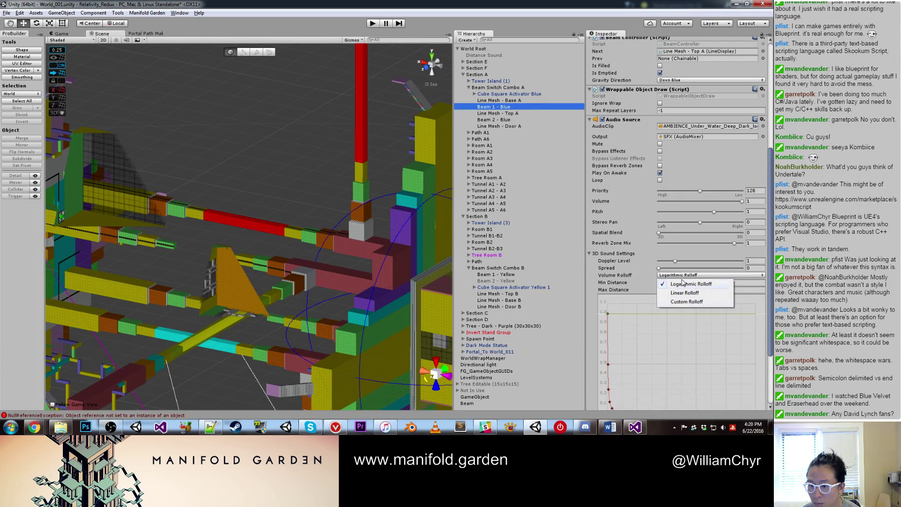
click(681, 299)
click(644, 289)
text(50)
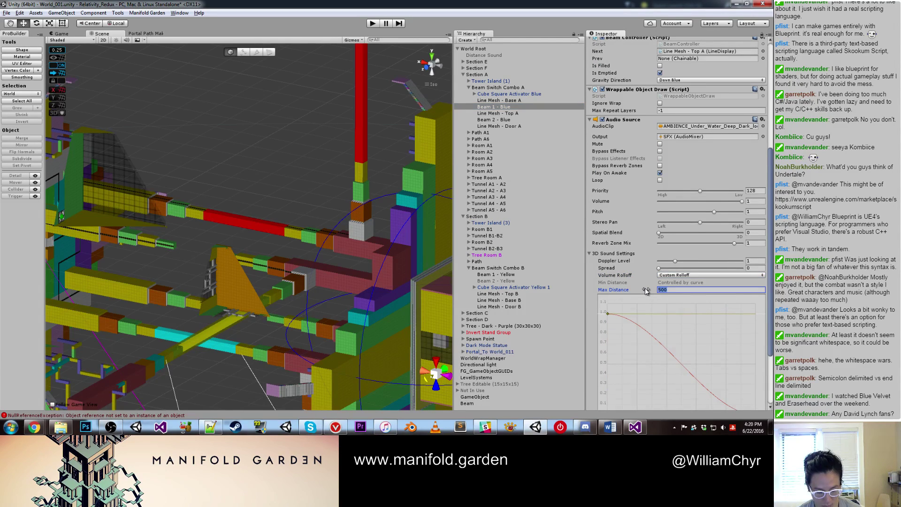
click(340, 112)
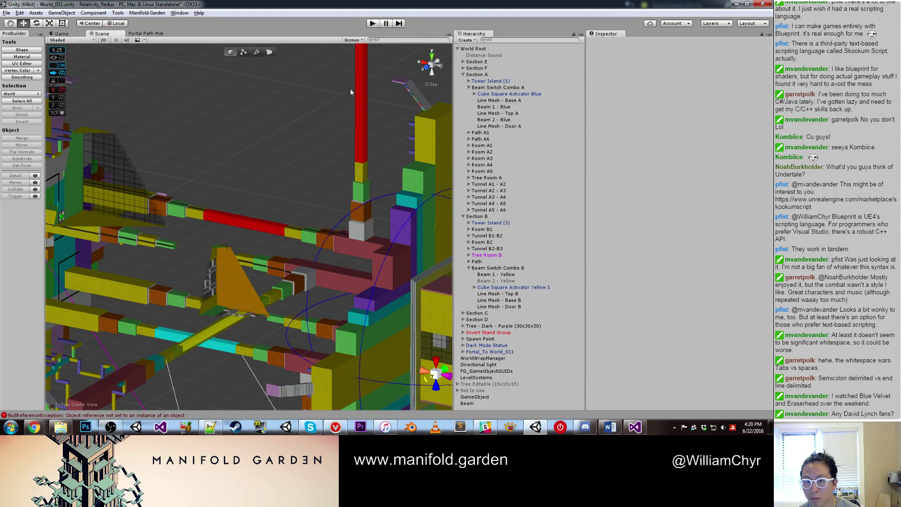
click(376, 23)
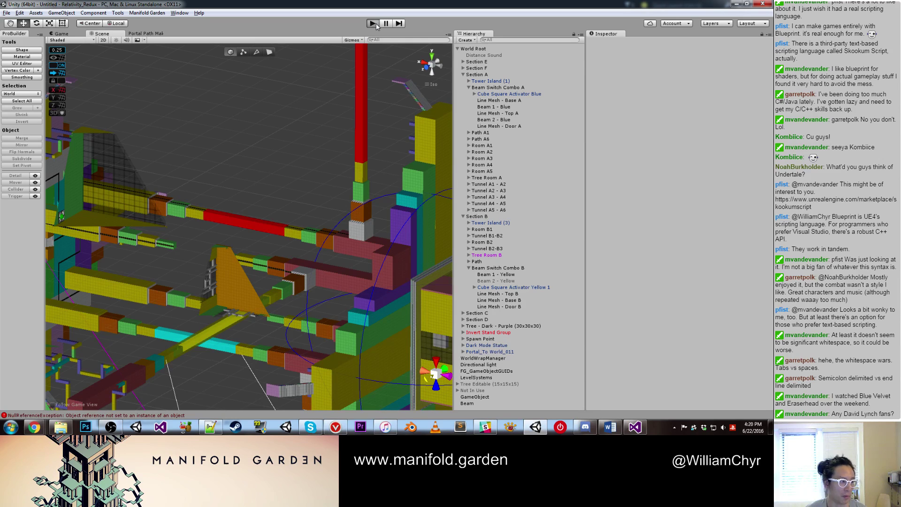
click(374, 23)
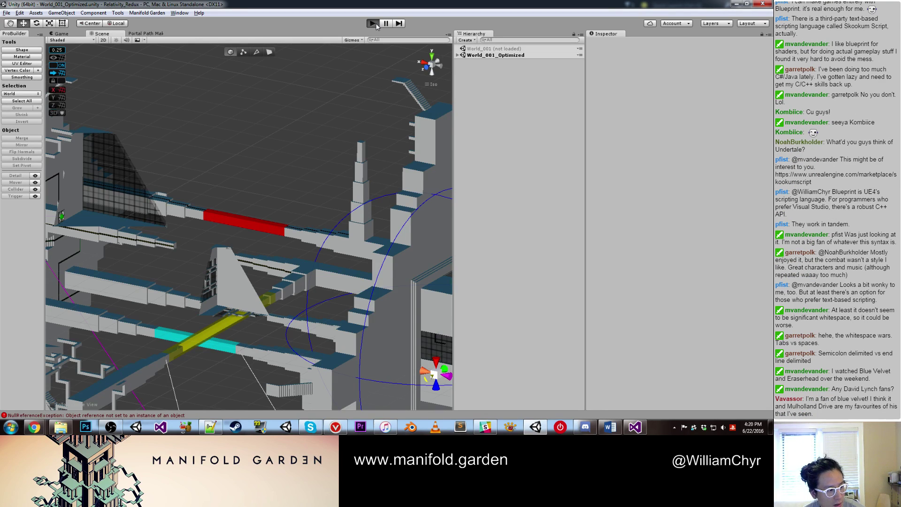
click(374, 24)
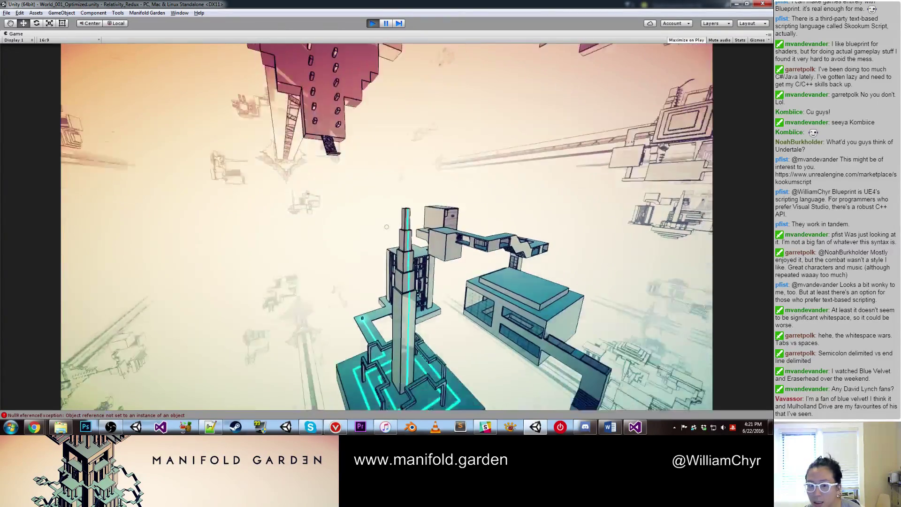
key(ctrl+shift+p)
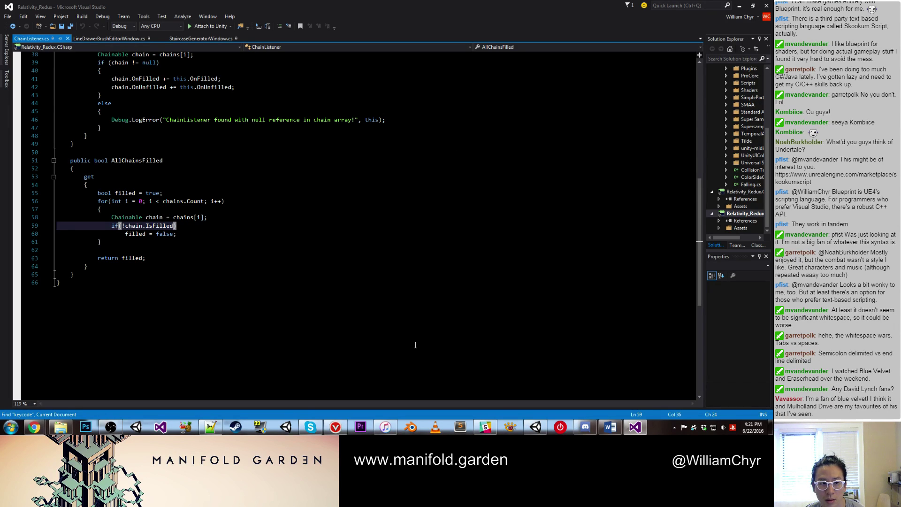
click(536, 427)
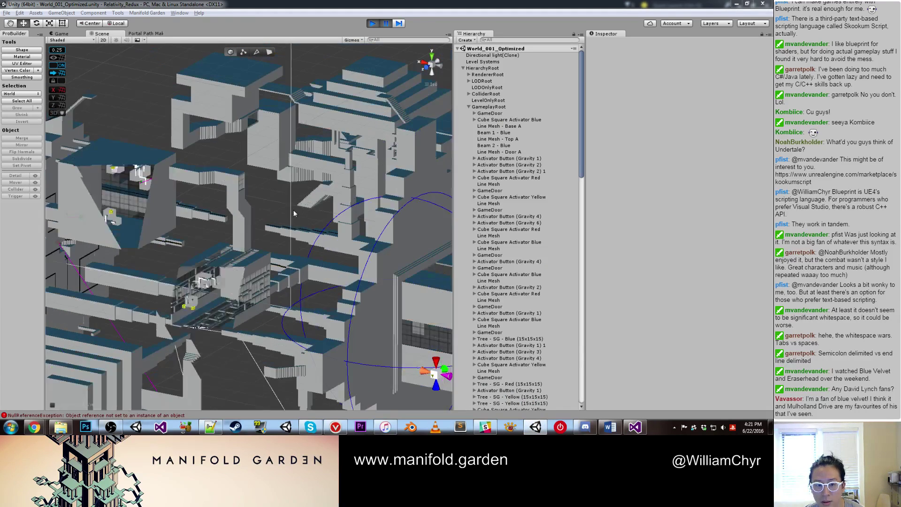
right_drag(294, 213, 381, 220)
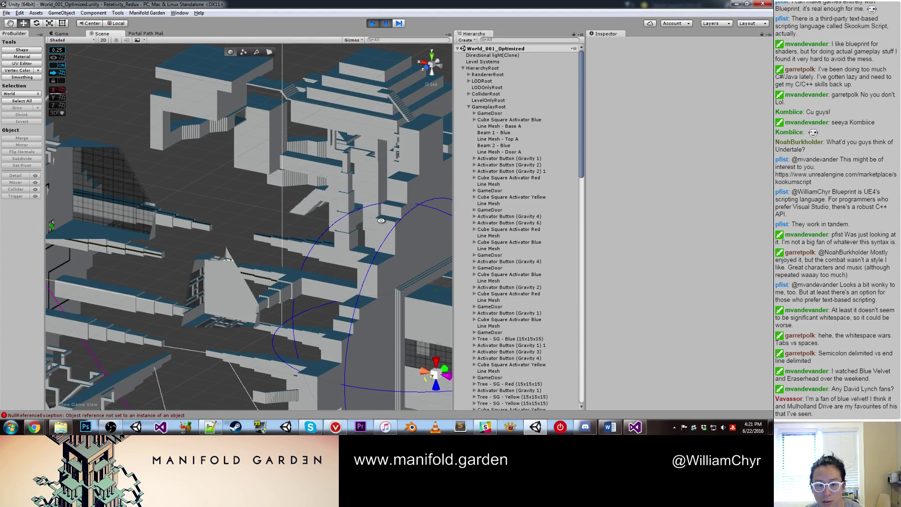
click(384, 24)
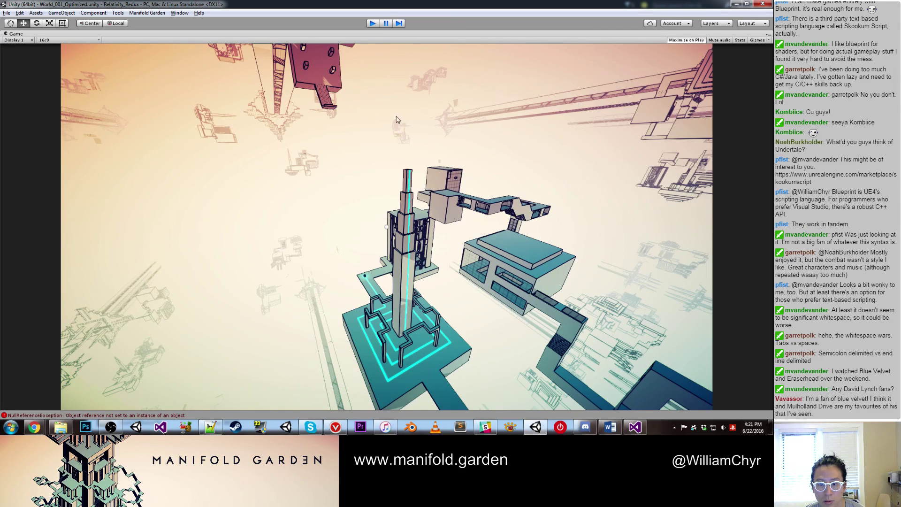
key(ctrl+p)
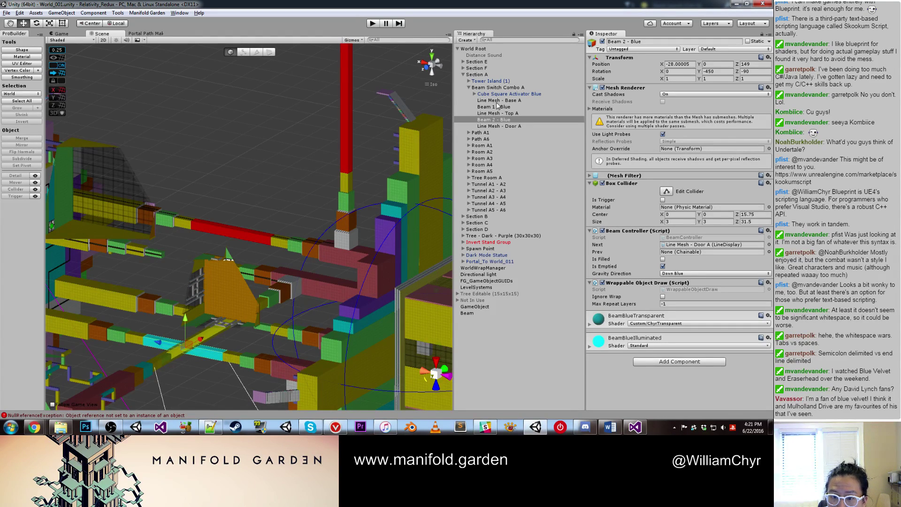
Step: Frame Beam 1 - Blue, turn off its Play On Awake, and filter the Hierarchy by 'beam'
double_click(498, 113)
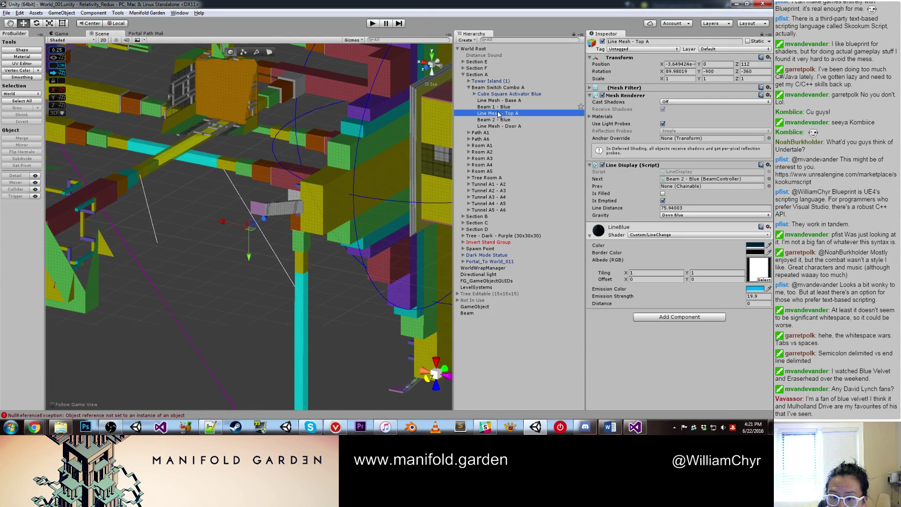
click(501, 101)
click(497, 107)
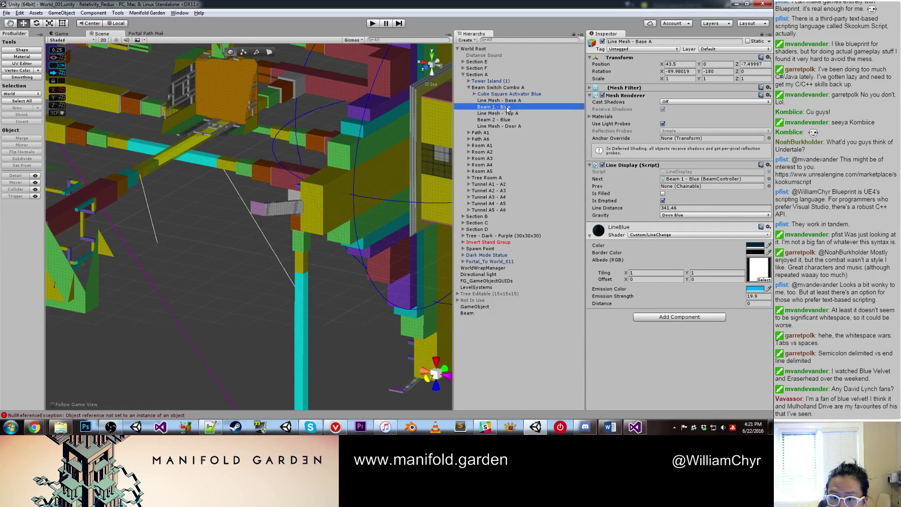
scroll(274, 207, up, 2)
key(f)
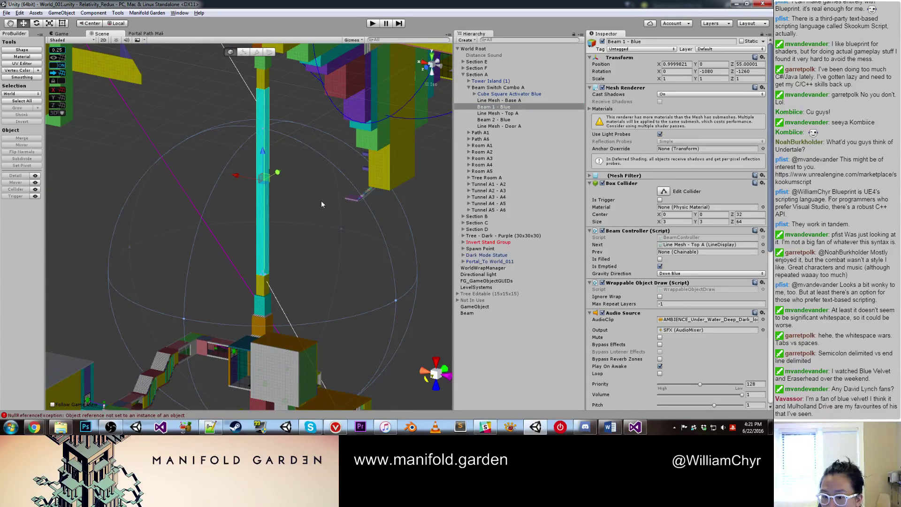
click(660, 367)
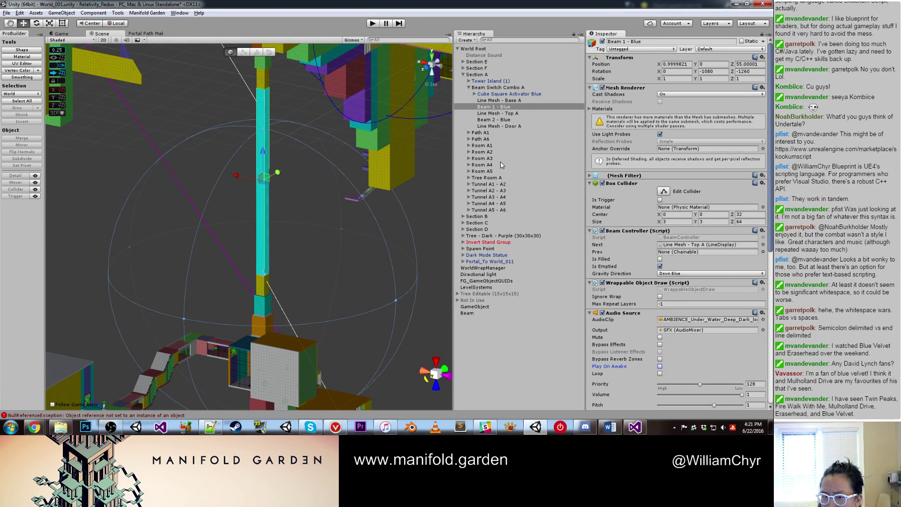
click(502, 40)
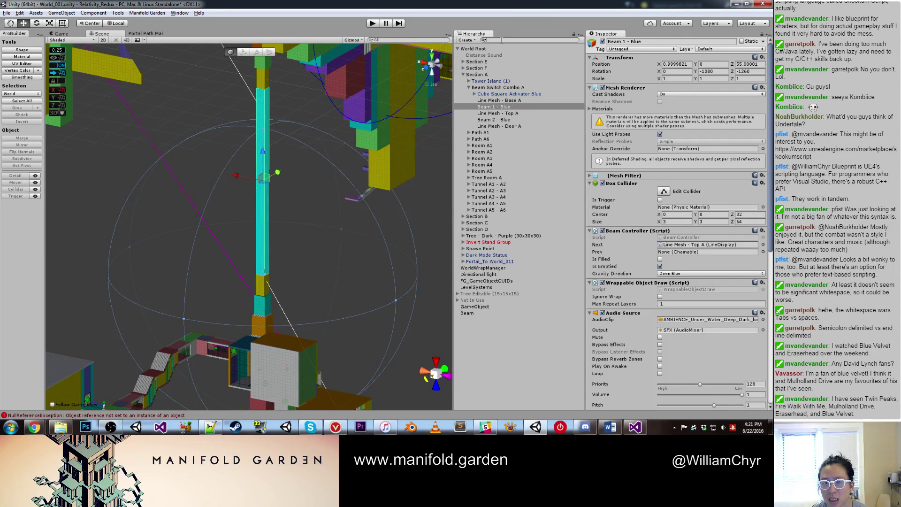
text(beam)
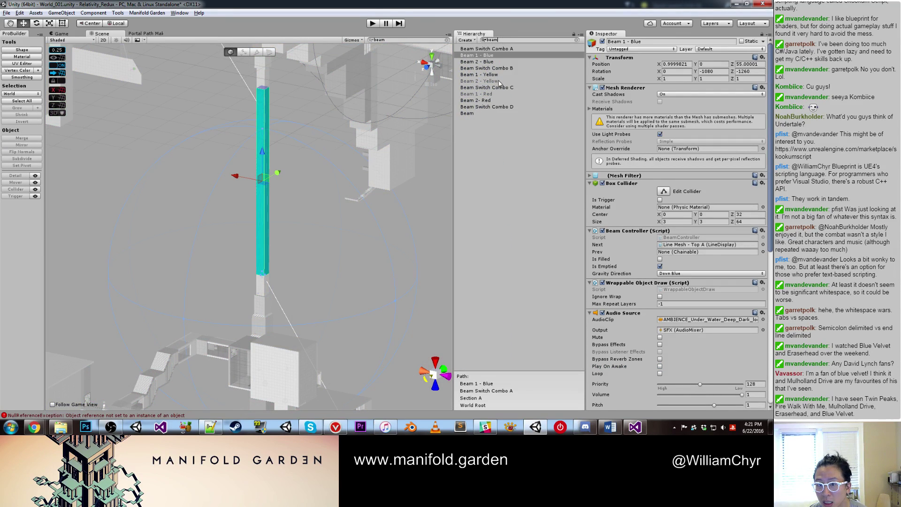
Step: Review Beam 1 - Red, Beam Switch Combo D, Beam 2 - Yellow and Beam 1 - Blue, then clear the 'beam' search
click(498, 95)
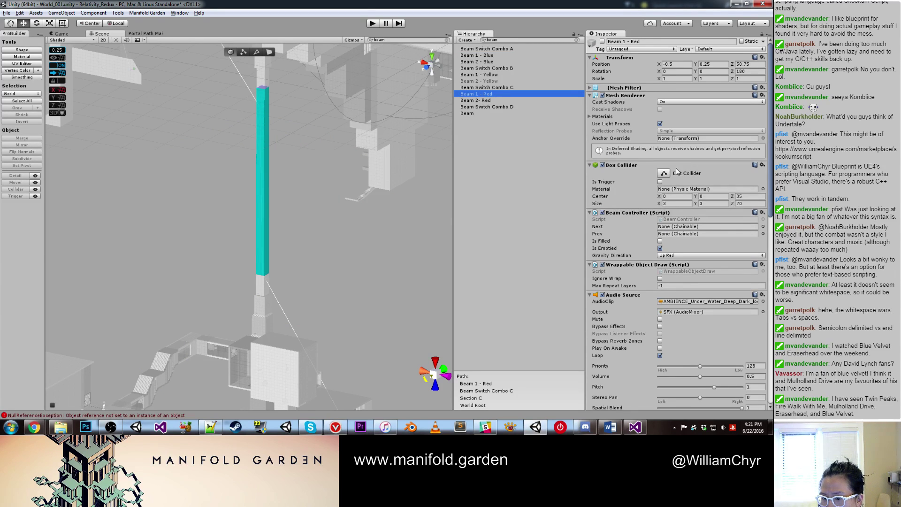
scroll(677, 171, down, 3)
scroll(678, 171, down, 15)
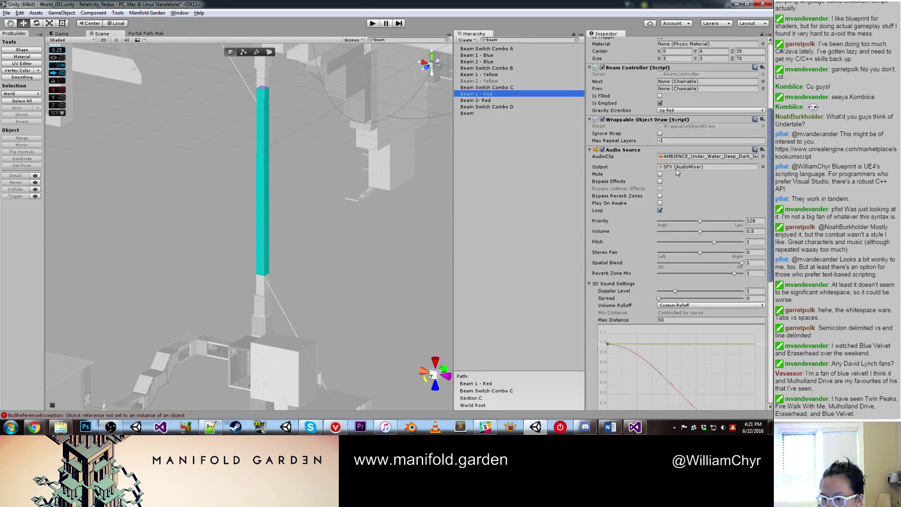
scroll(677, 174, down, 5)
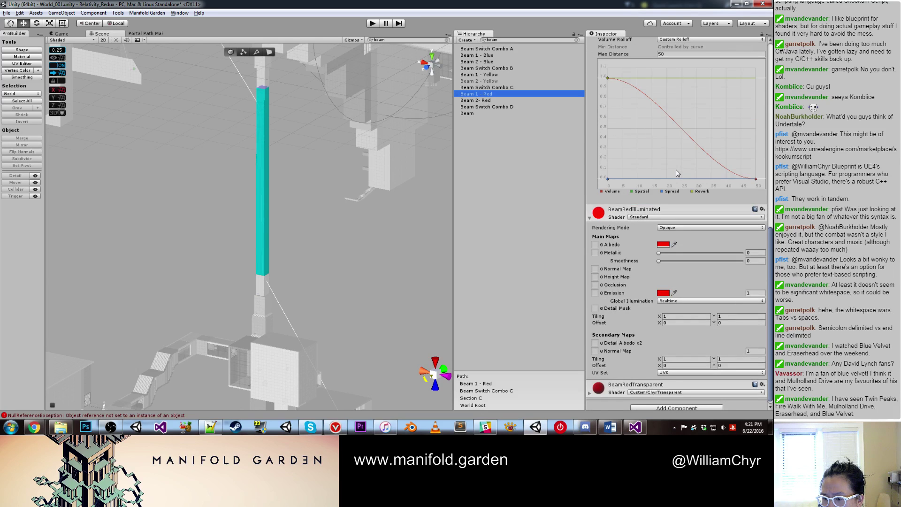
scroll(677, 169, up, 15)
scroll(676, 163, up, 5)
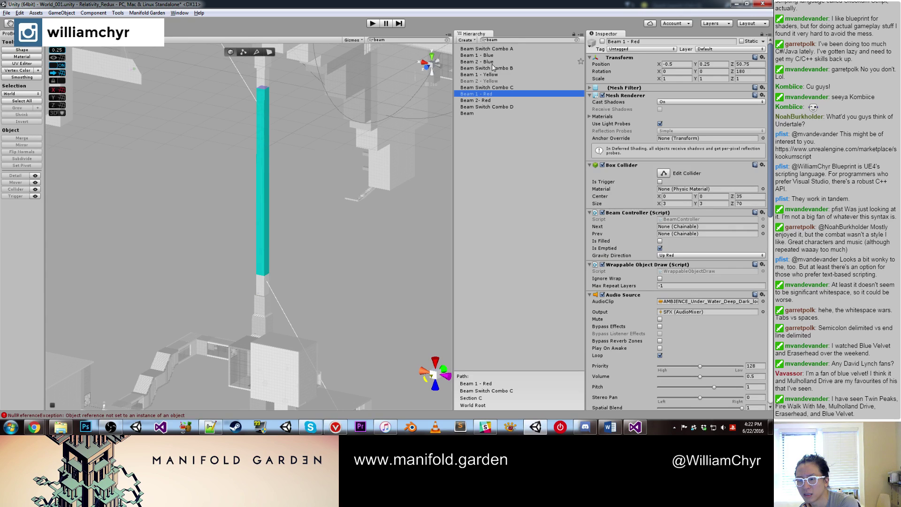
click(500, 107)
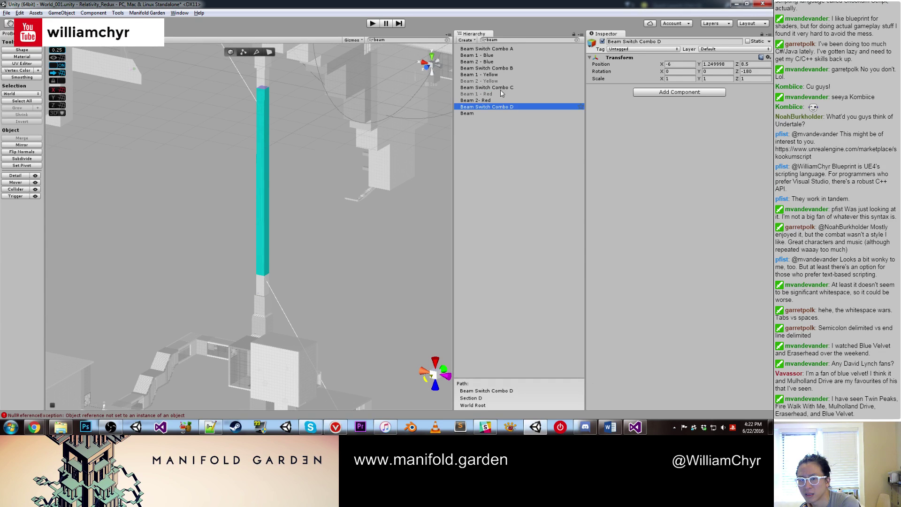
click(501, 82)
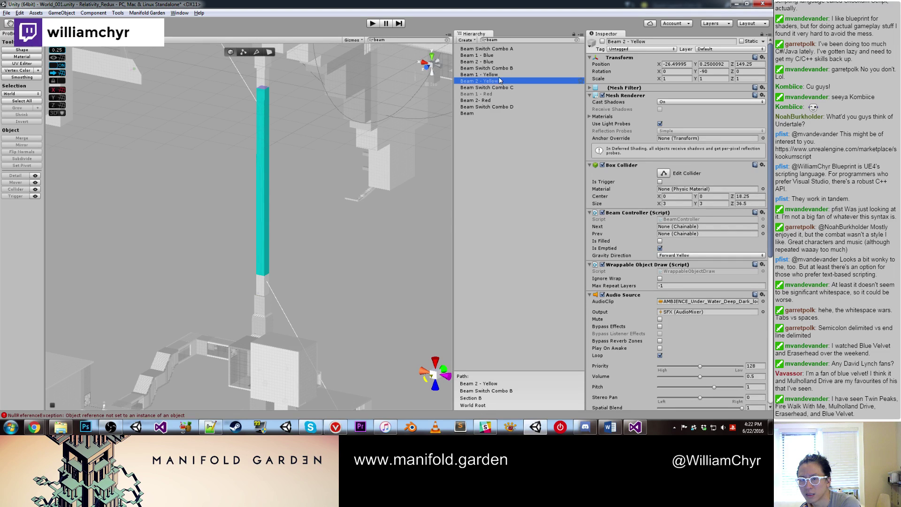
click(499, 56)
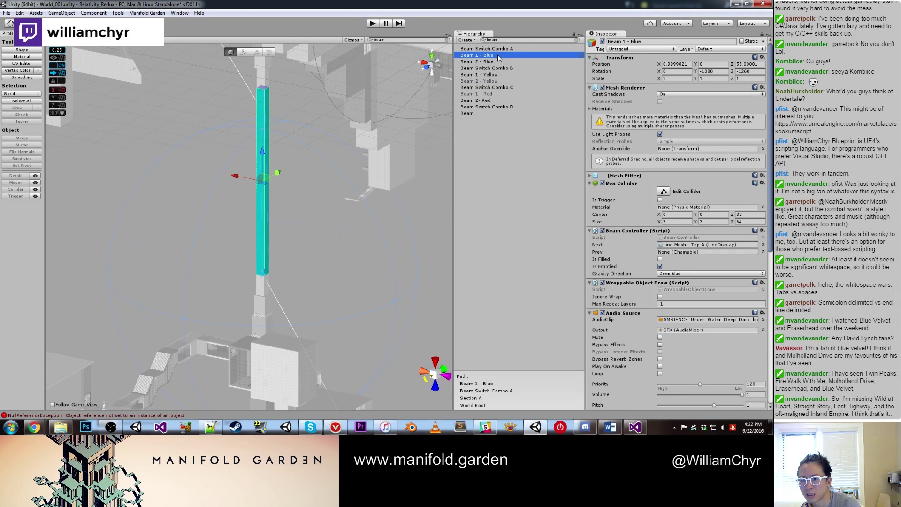
click(576, 40)
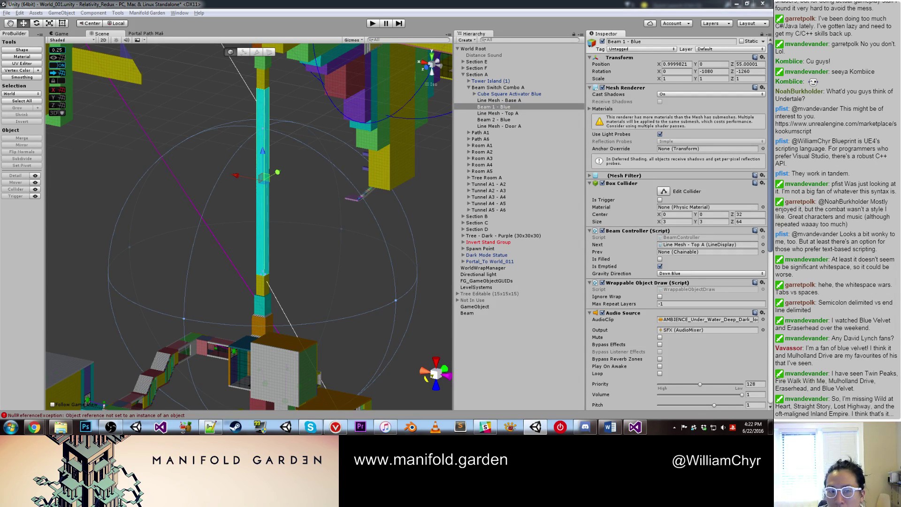
Step: Enable Loop on Beam 1 - Blue's ambient Audio Source
scroll(263, 324, down, 1)
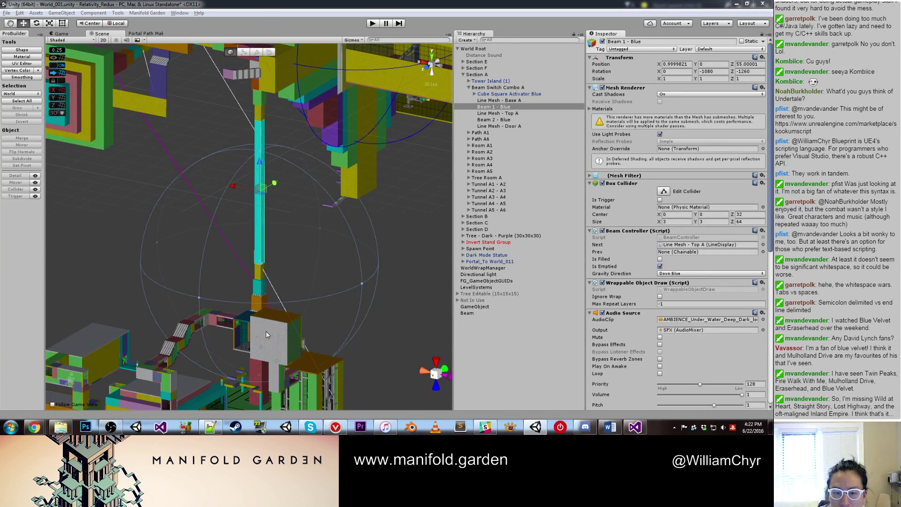
click(487, 102)
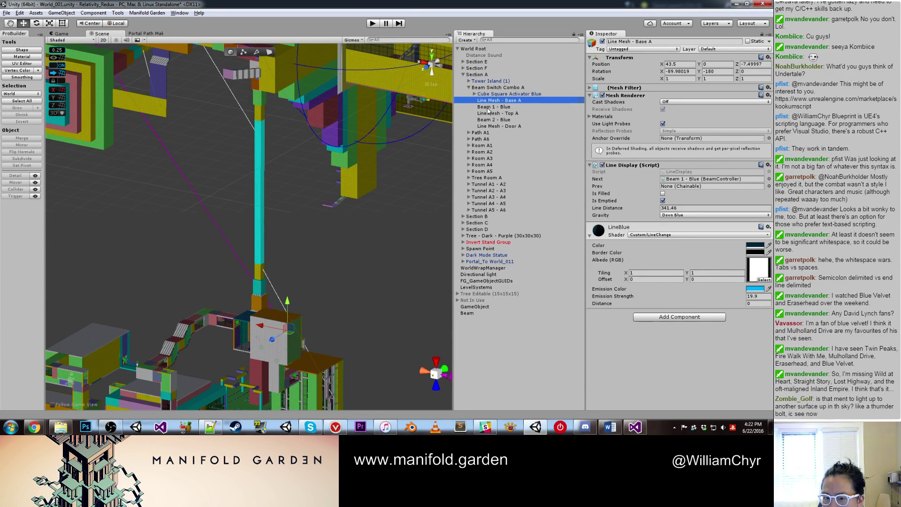
click(488, 107)
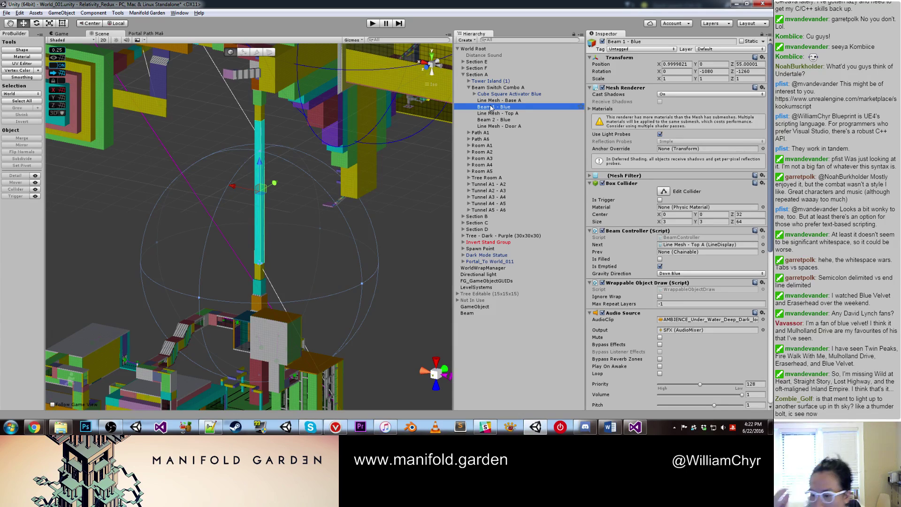
click(659, 374)
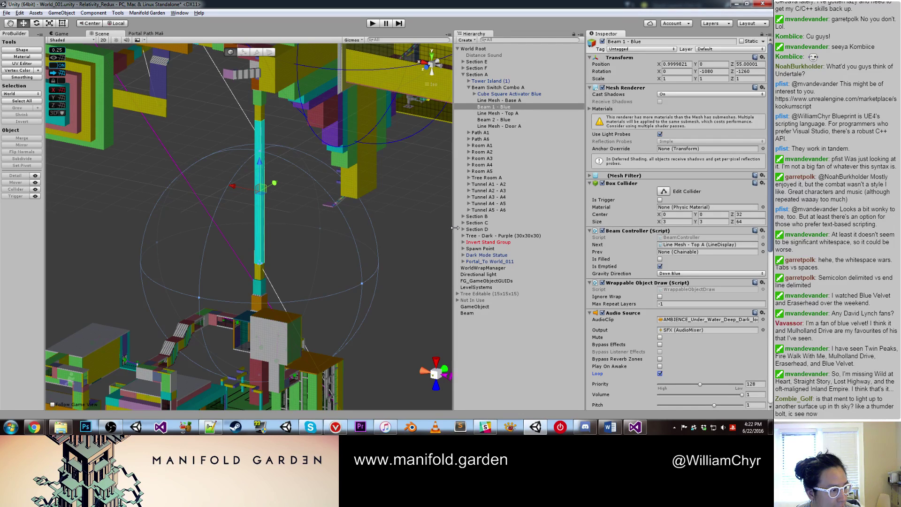
Step: Orbit the Scene view to locate the cyan Beam 1 - Blue among the level's structures
click(306, 252)
scroll(299, 245, down, 5)
middle_drag(300, 245, 283, 300)
alt+drag(284, 300, 297, 153)
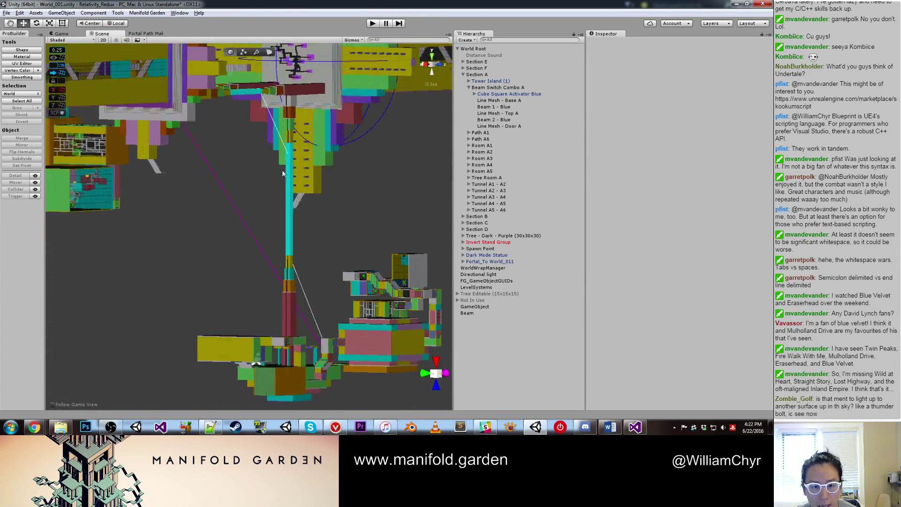
scroll(298, 154, up, 3)
click(297, 154)
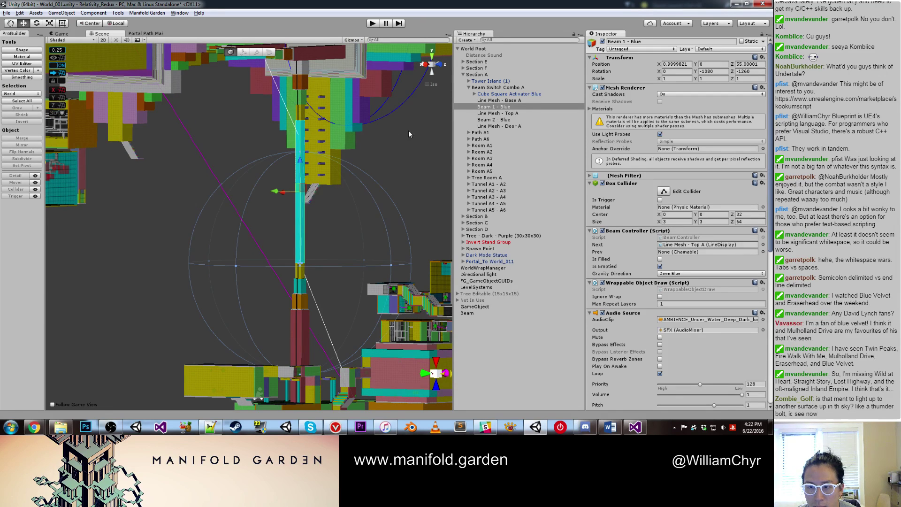
click(333, 223)
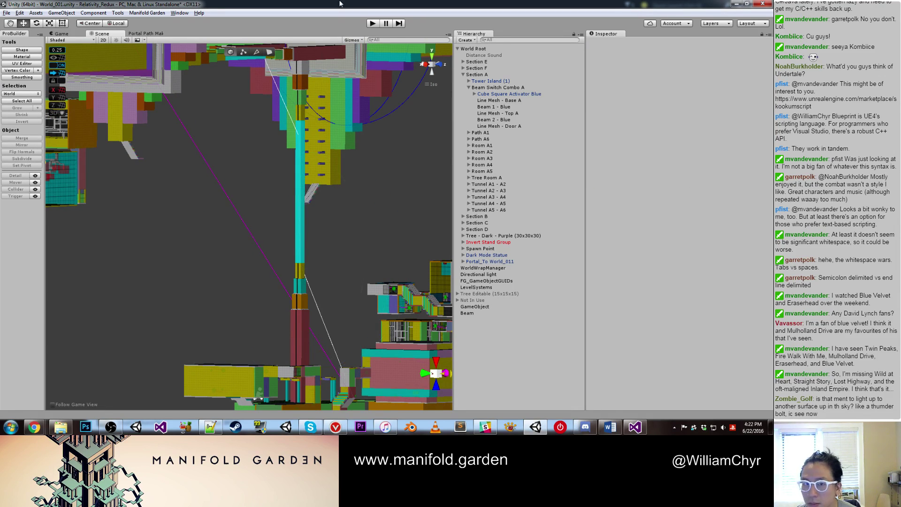
Step: Start play mode and flip between the running game and Visual Studio
click(373, 24)
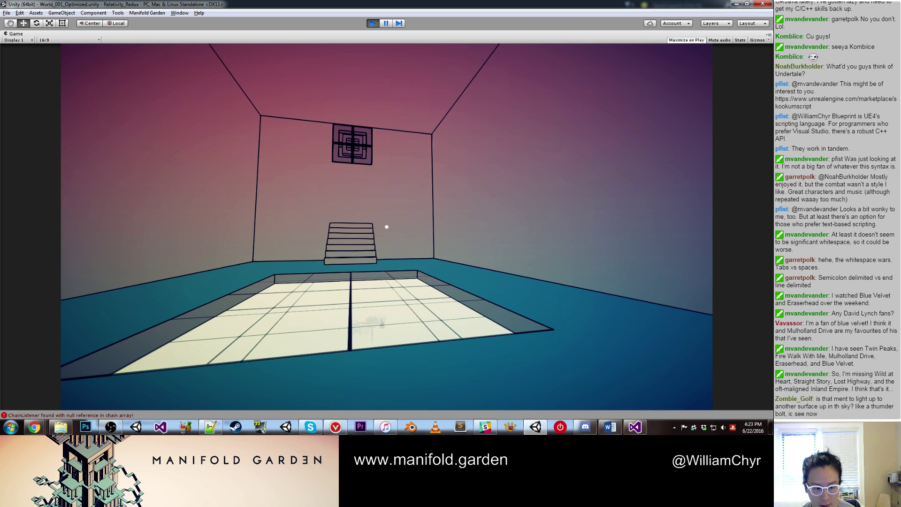
key(alt+Tab)
key(alt+Tab)
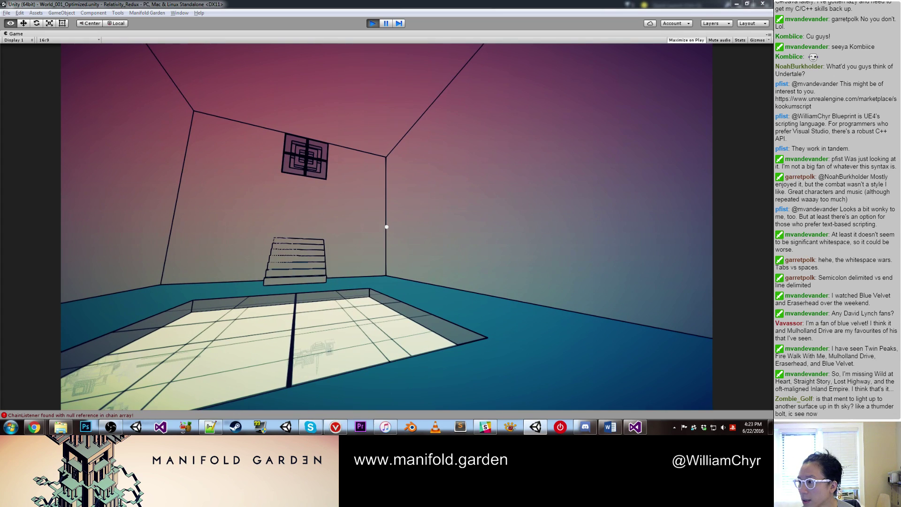
key(alt+Tab)
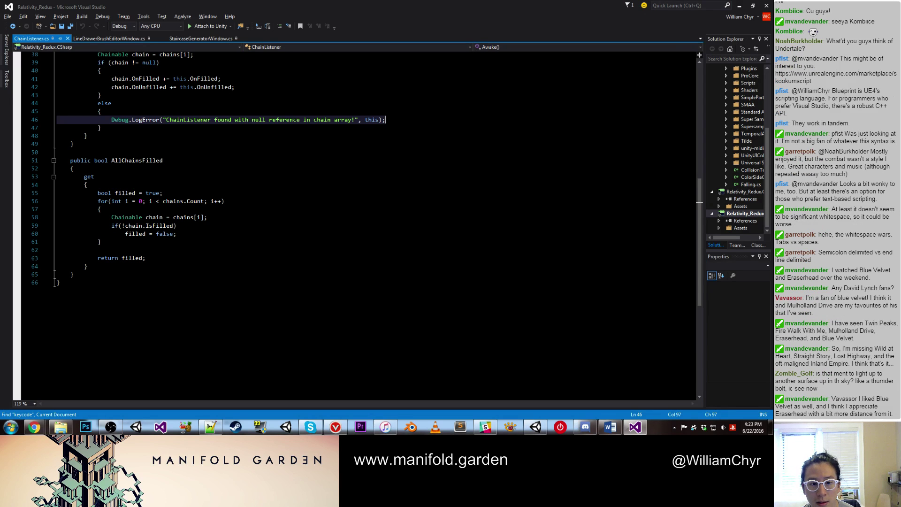
scroll(461, 139, up, 6)
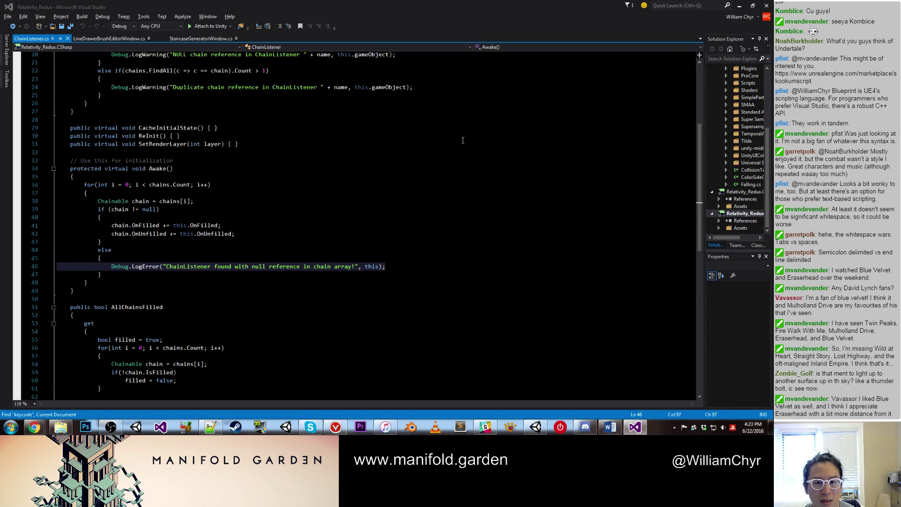
key(alt+Tab)
key(alt+Tab)
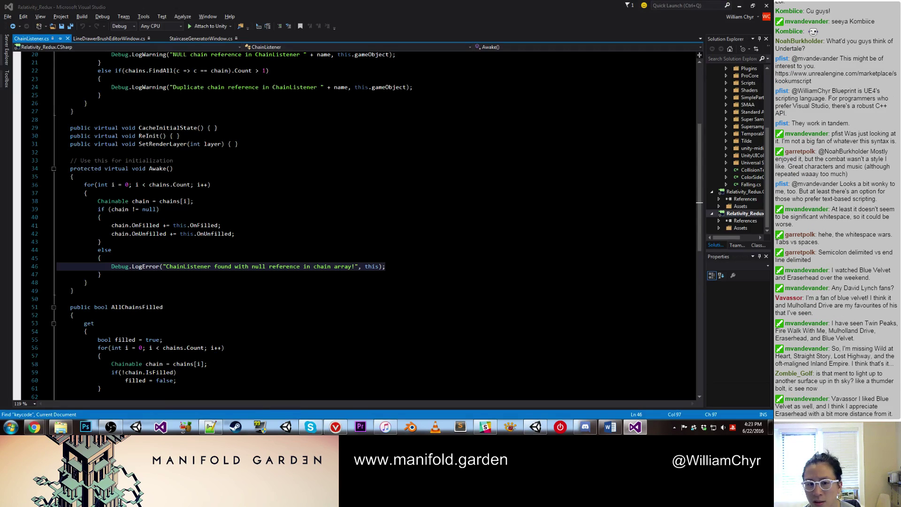
key(alt+Tab)
key(alt+Tab)
key(alt+Tab)
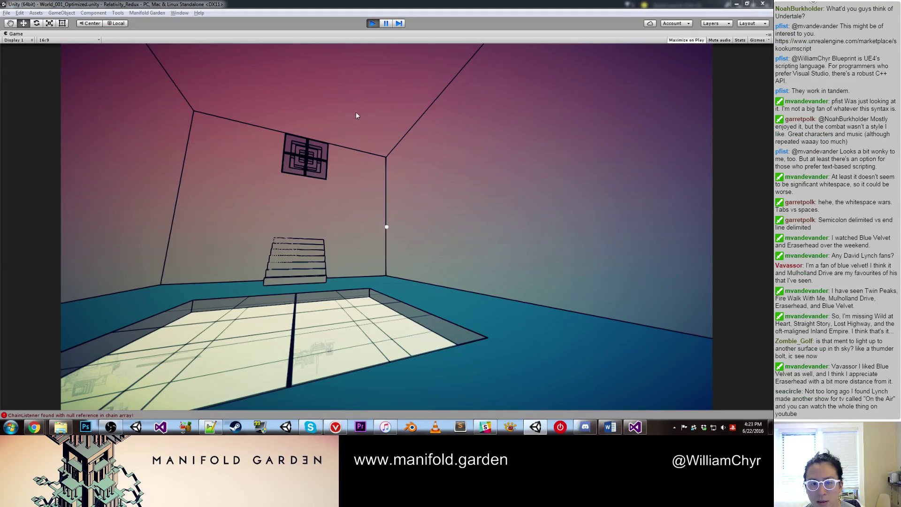
Step: Take control of the player in the Game view and walk out to the cyan beam tower
click(356, 160)
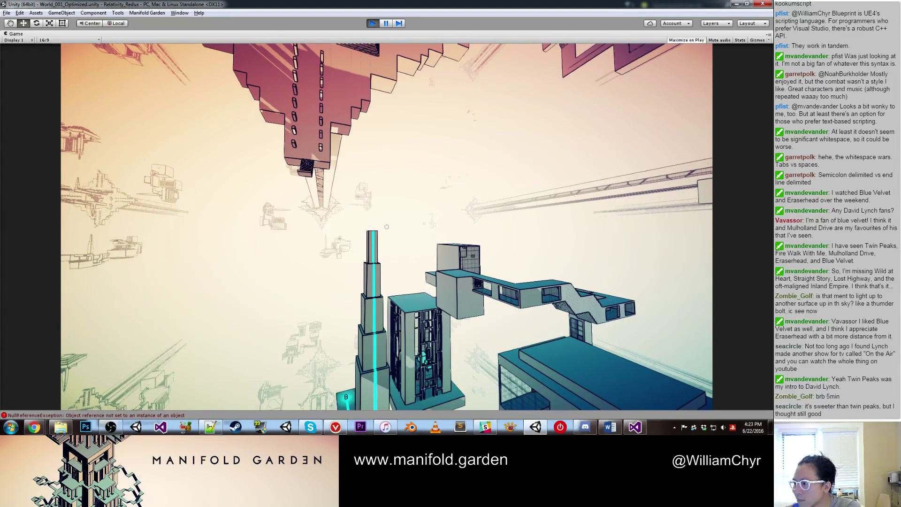
Step: Check the IsFilled test on line 59 of ChainListener.cs, then return to the running Unity game
key(alt+Tab)
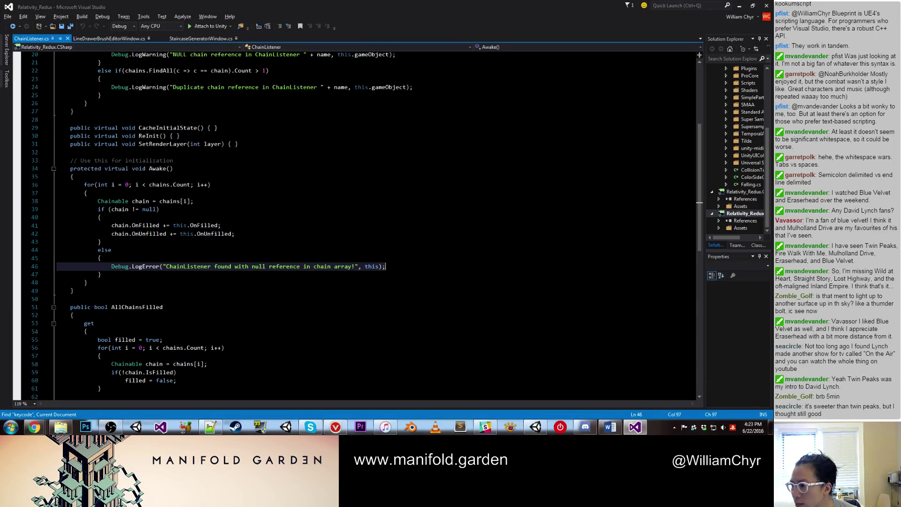
key(alt+Tab)
key(alt+Tab)
click(121, 373)
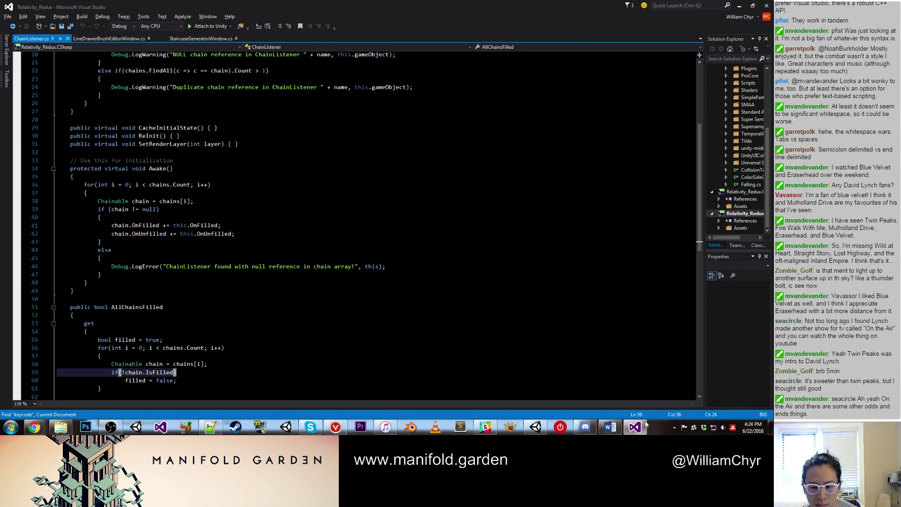
click(536, 427)
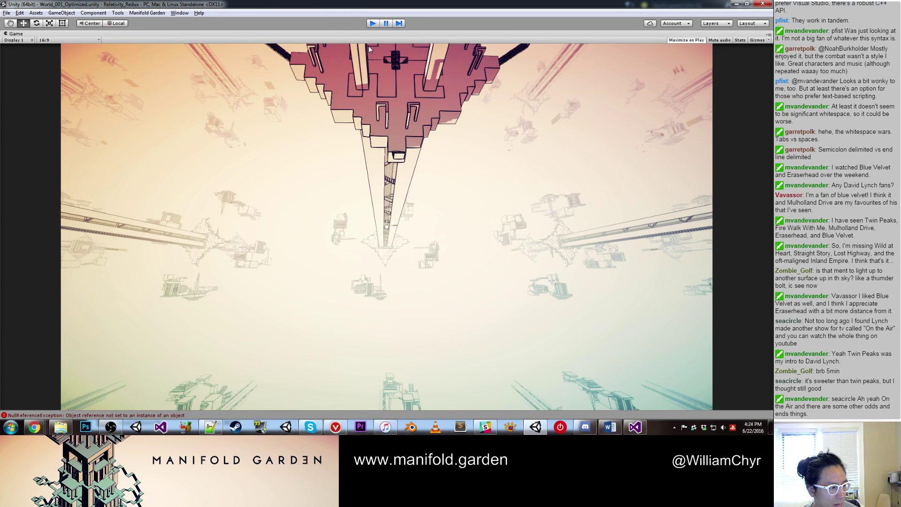
Step: Exit play mode with Ctrl+P, orbit the Scene view and select Beam 2 - Blue
key(ctrl+p)
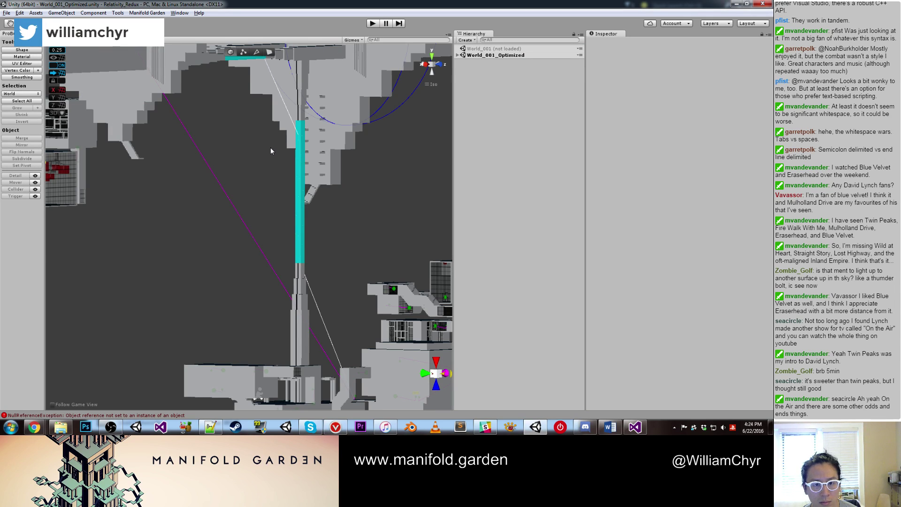
alt+drag(271, 148, 322, 181)
click(333, 193)
click(334, 194)
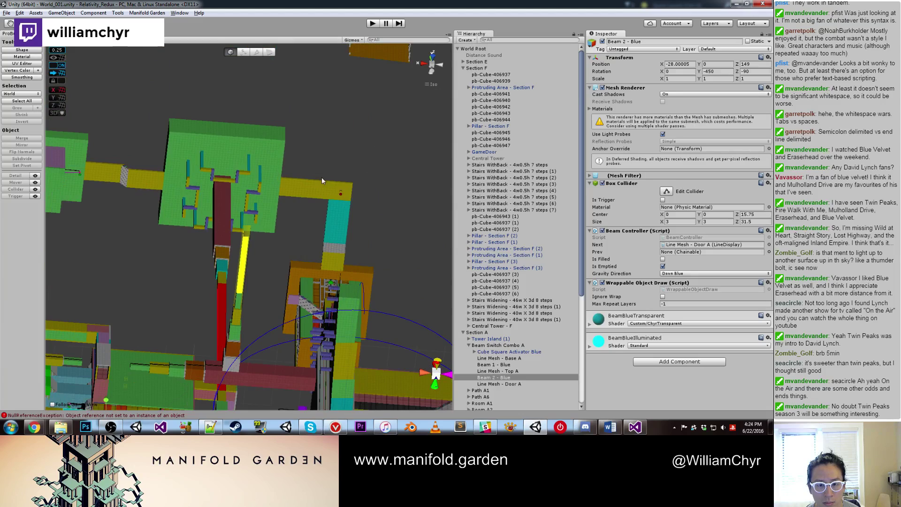
Step: Orbit around the cross-shaped structure, expand Beam Switch Combo C, and select Line Mesh - Base A
click(342, 191)
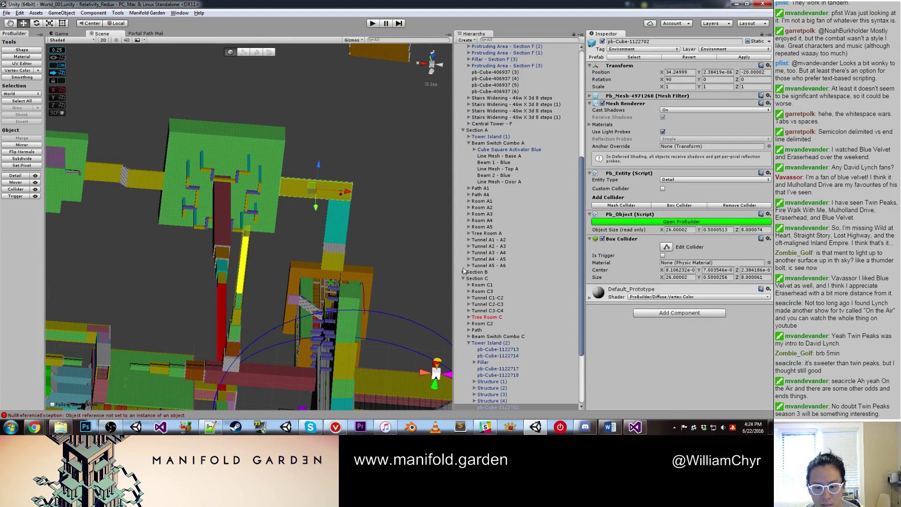
alt+drag(369, 257, 272, 247)
alt+drag(302, 56, 358, 164)
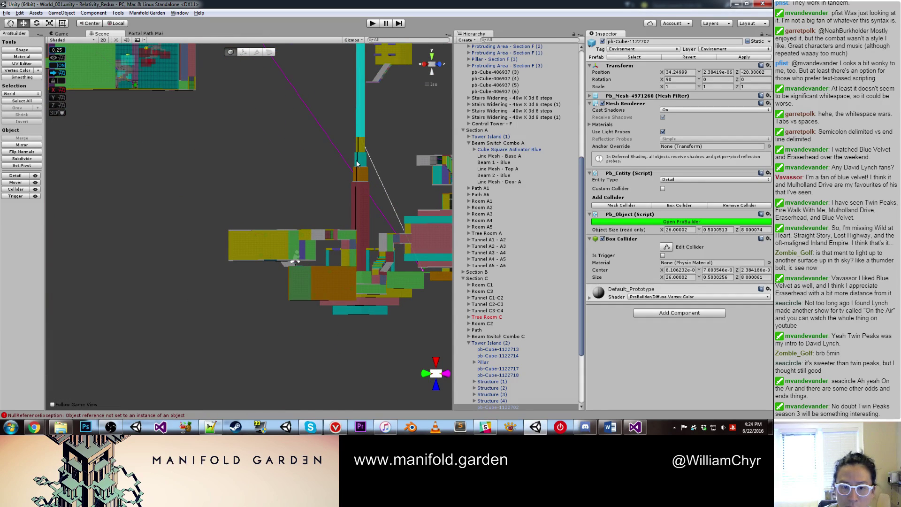
click(357, 163)
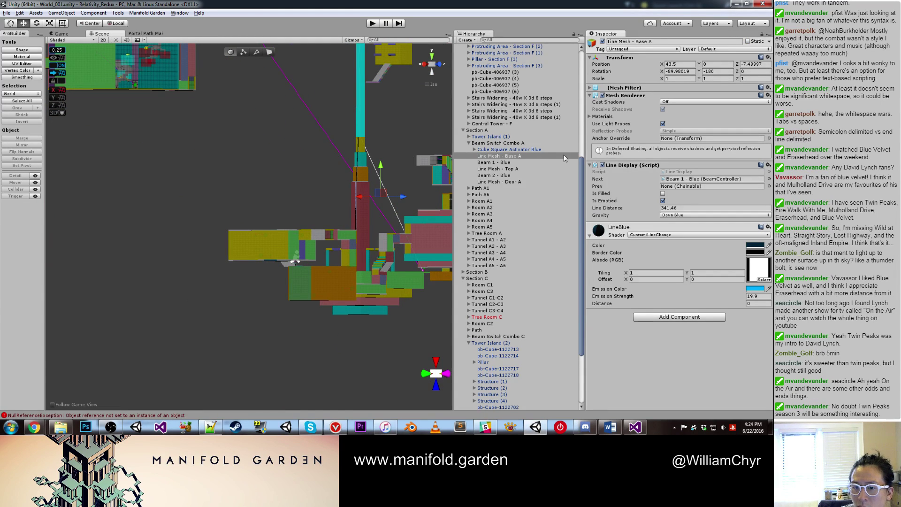
scroll(564, 155, down, 5)
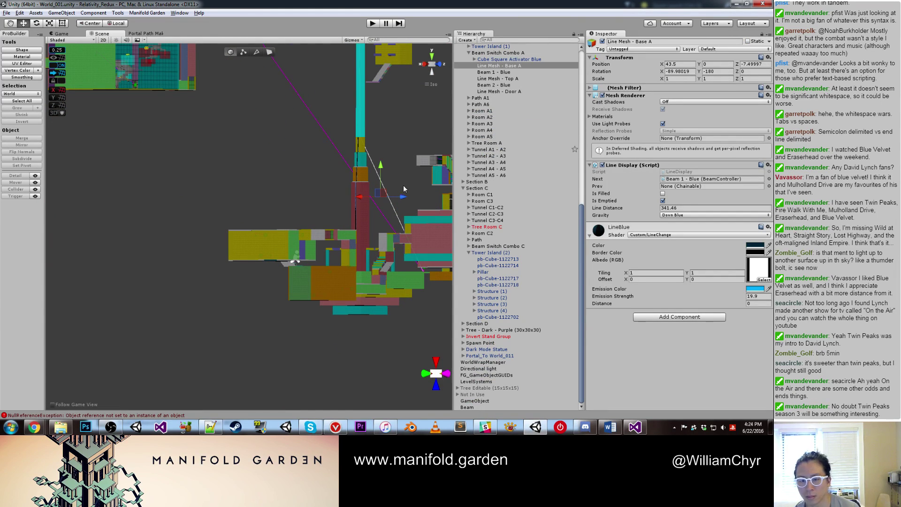
scroll(404, 145, down, 5)
middle_drag(298, 89, 310, 348)
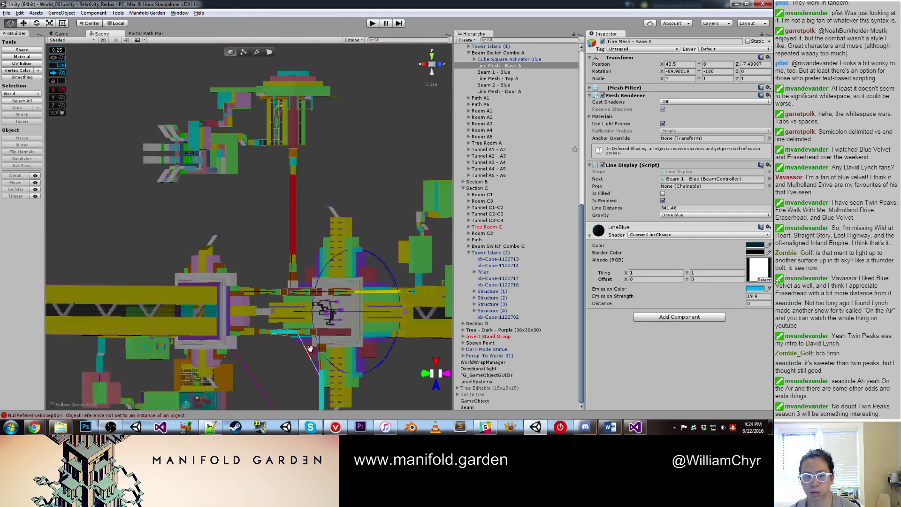
click(308, 117)
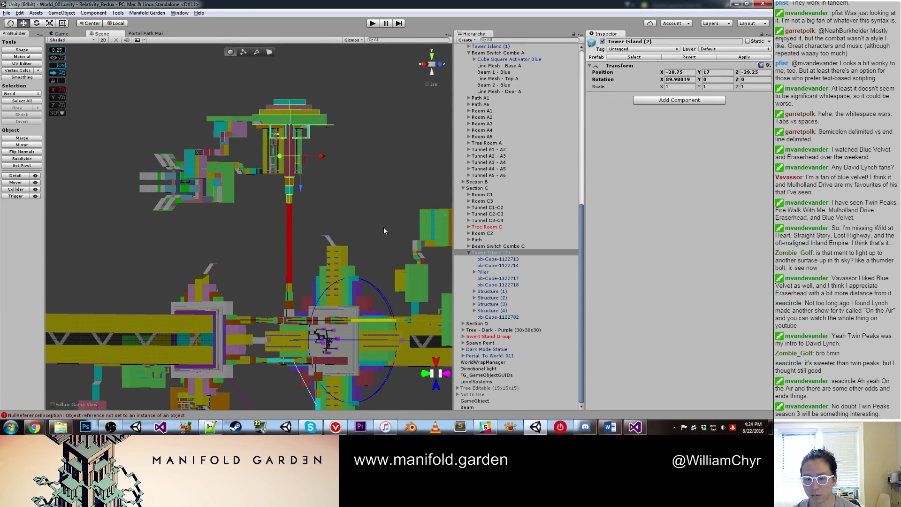
click(468, 253)
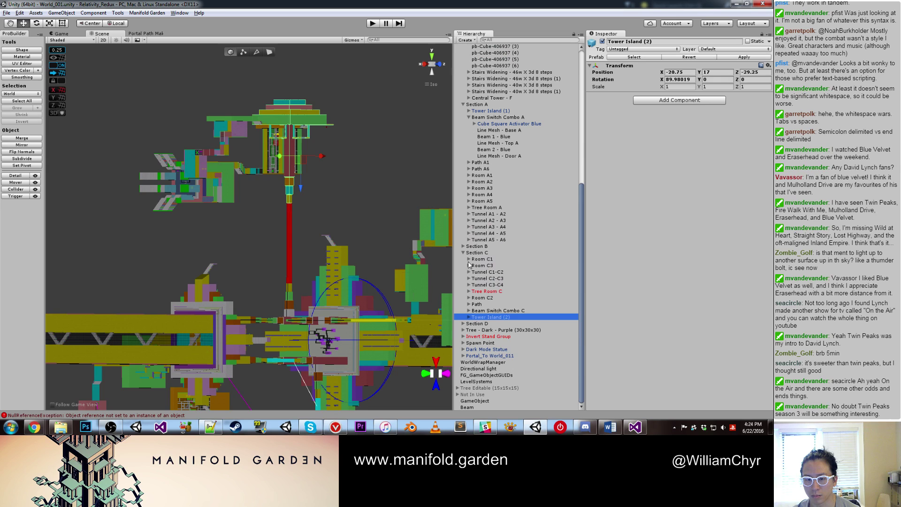
click(469, 310)
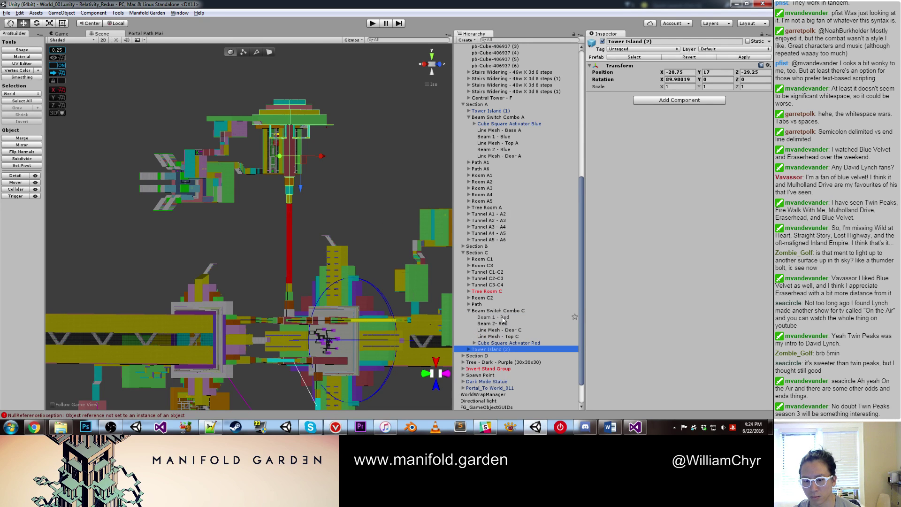
middle_drag(306, 302, 261, 189)
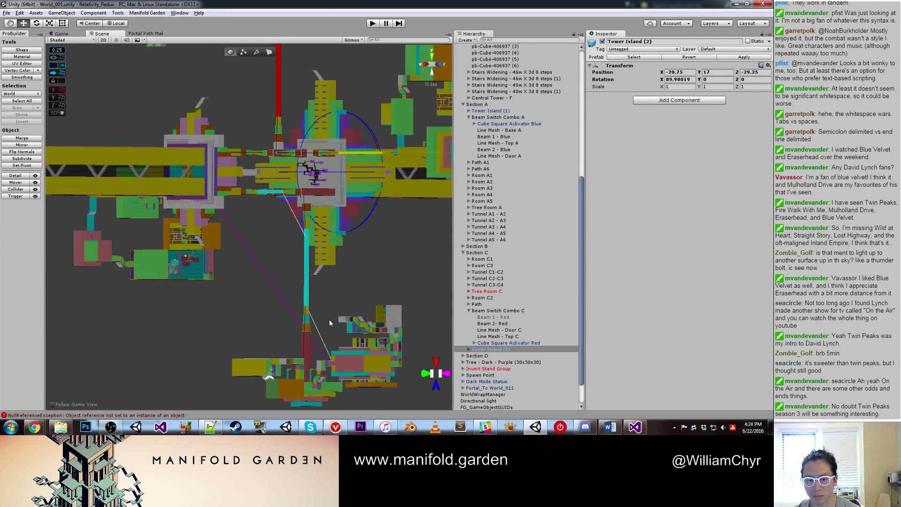
scroll(331, 338, up, 5)
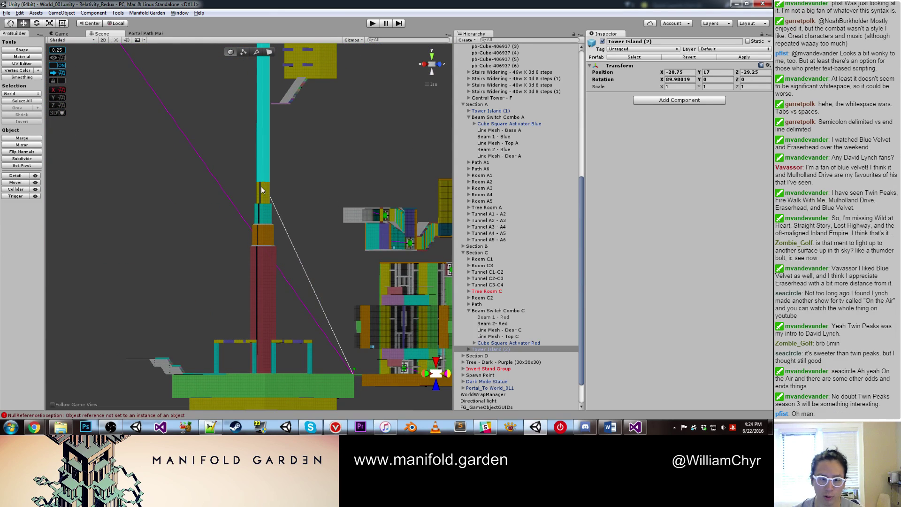
scroll(260, 194, up, 1)
click(262, 199)
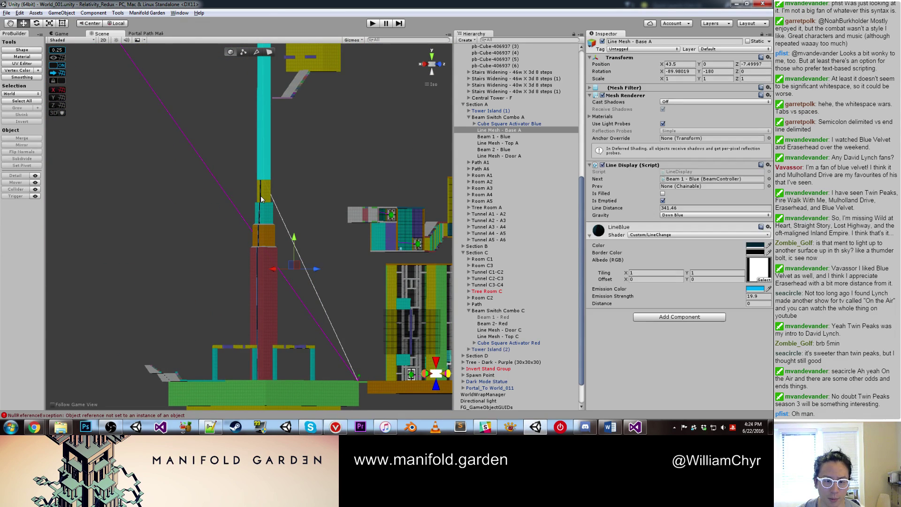
scroll(297, 159, down, 6)
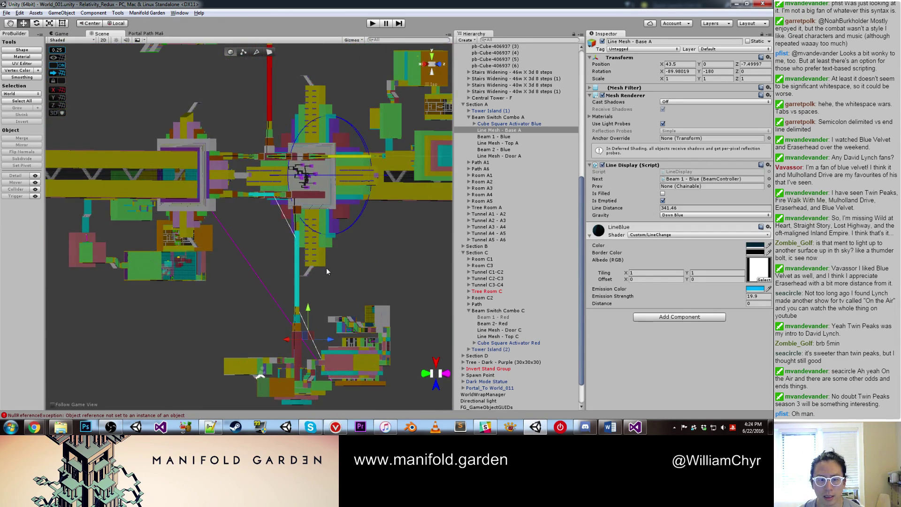
Step: Duplicate Line Mesh - Base A, move the copy out along Z, and rotate it to X 90
key(ctrl+d)
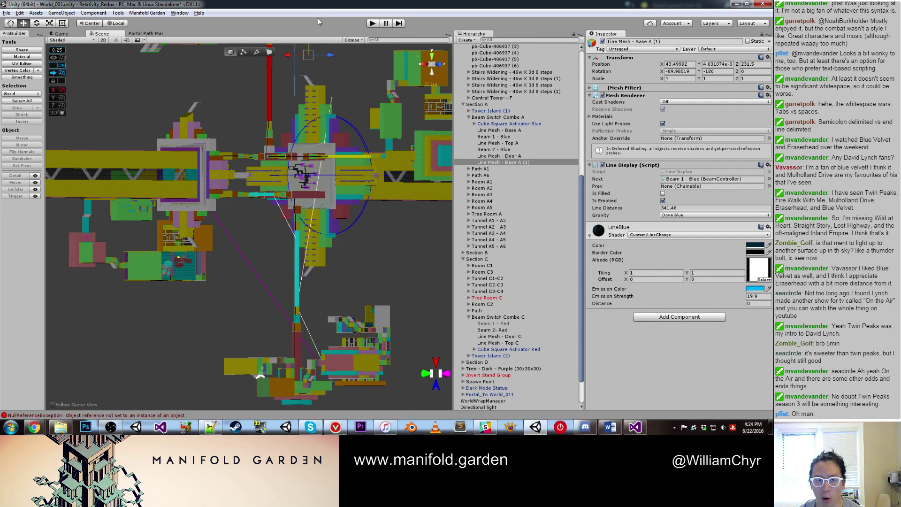
drag(311, 314, 324, 212)
key(e)
key(w)
scroll(299, 213, up, 4)
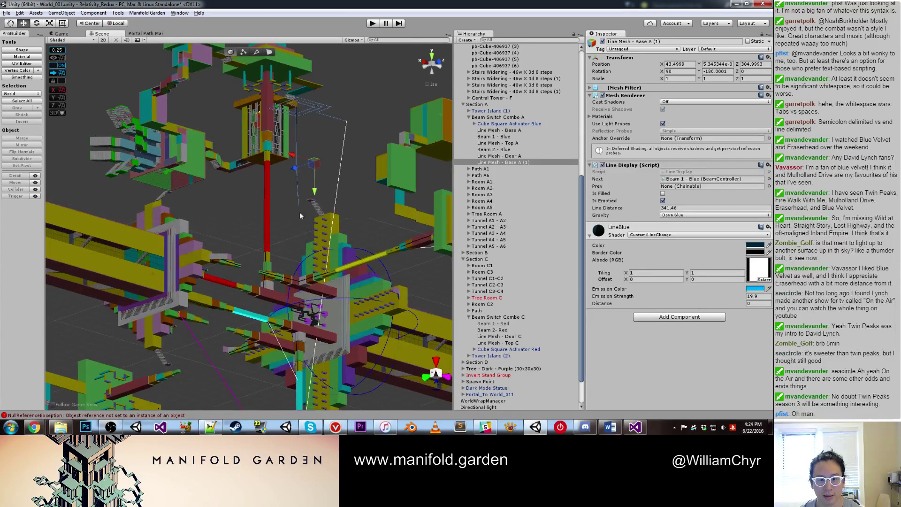
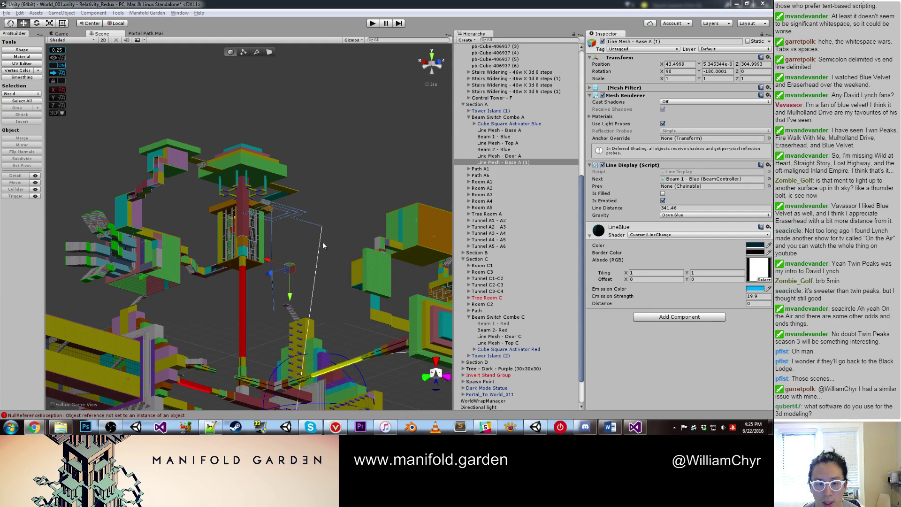
Step: Vertex-snap Line Mesh - Base A (1) toward the red tower's base and slide it along Z
right_drag(322, 241, 269, 160)
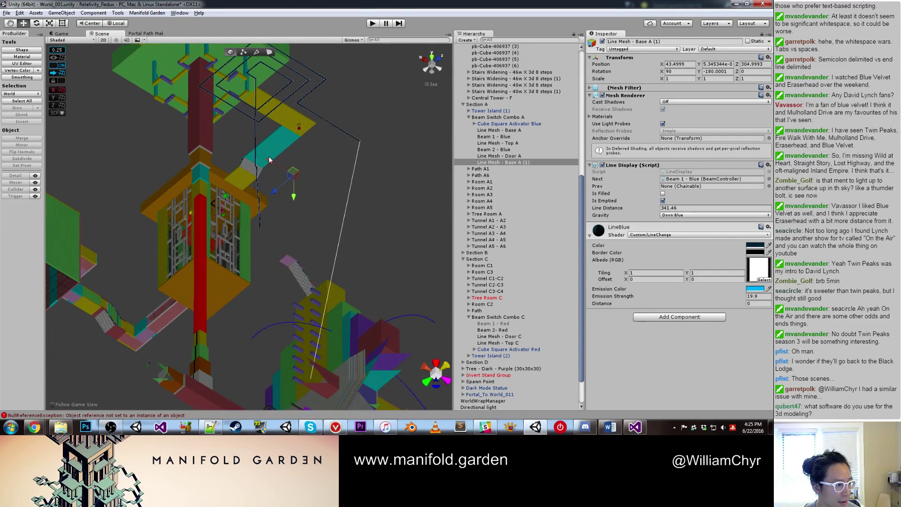
scroll(261, 168, up, 2)
right_drag(246, 188, 318, 261)
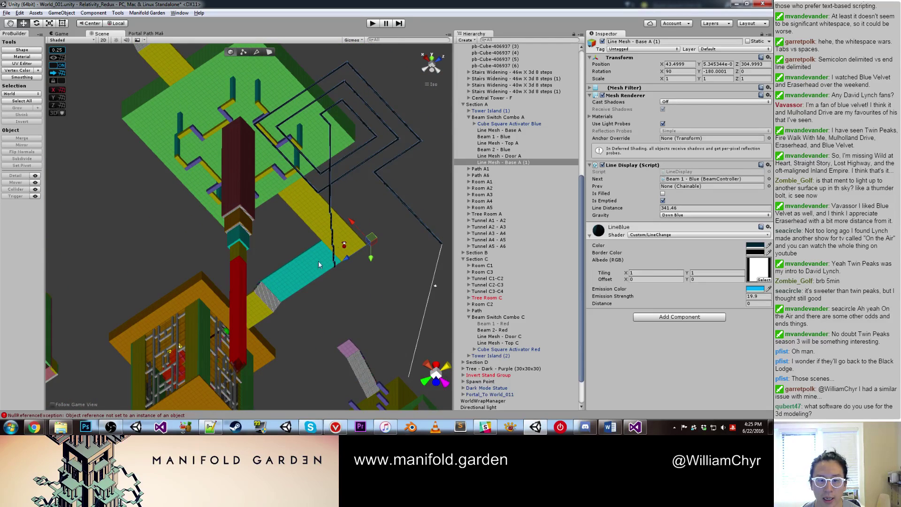
drag(355, 260, 259, 303)
scroll(253, 281, up, 1)
drag(278, 334, 283, 291)
Step: Nudge the line outline along X so it sits near 43.5, -31, 337.25
scroll(282, 292, up, 1)
scroll(269, 255, down, 3)
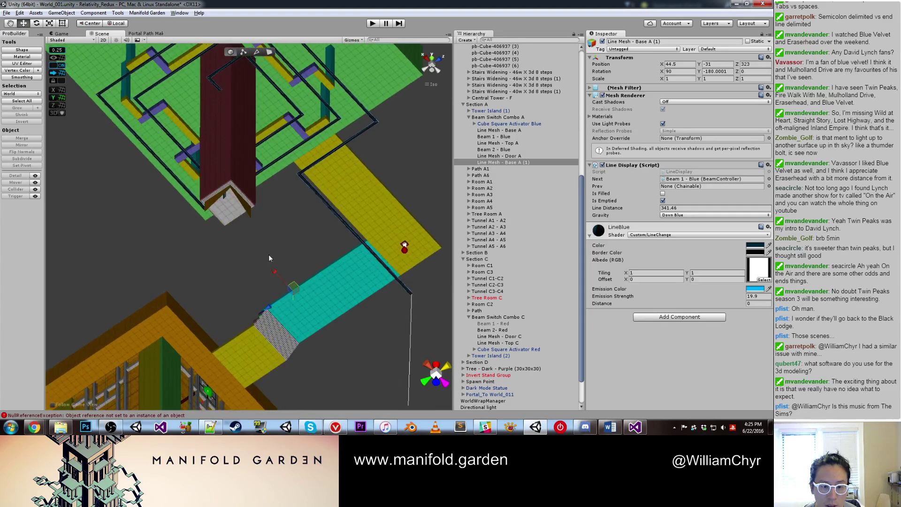
alt+drag(270, 253, 247, 241)
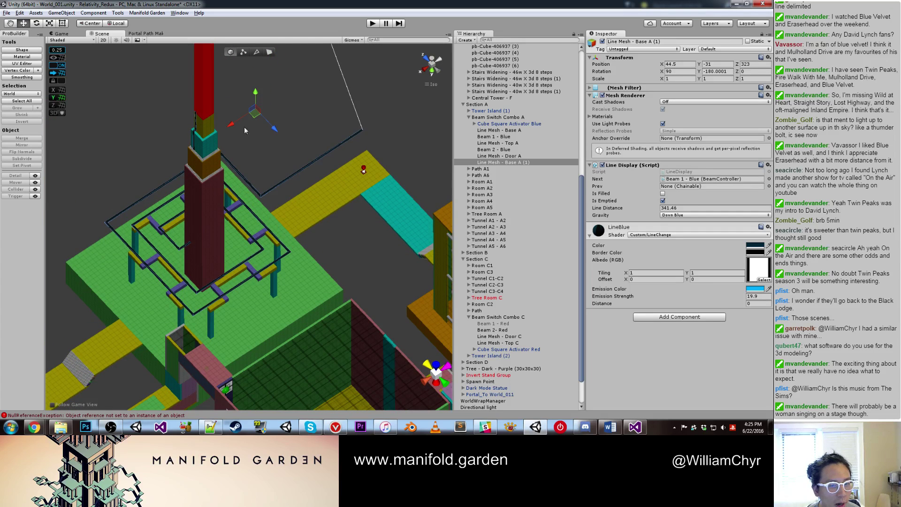
drag(237, 128, 253, 137)
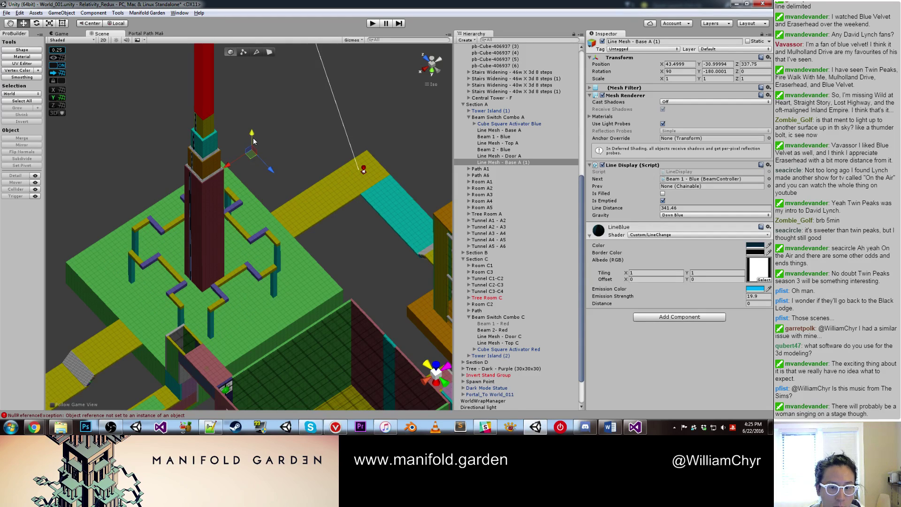
scroll(204, 160, up, 5)
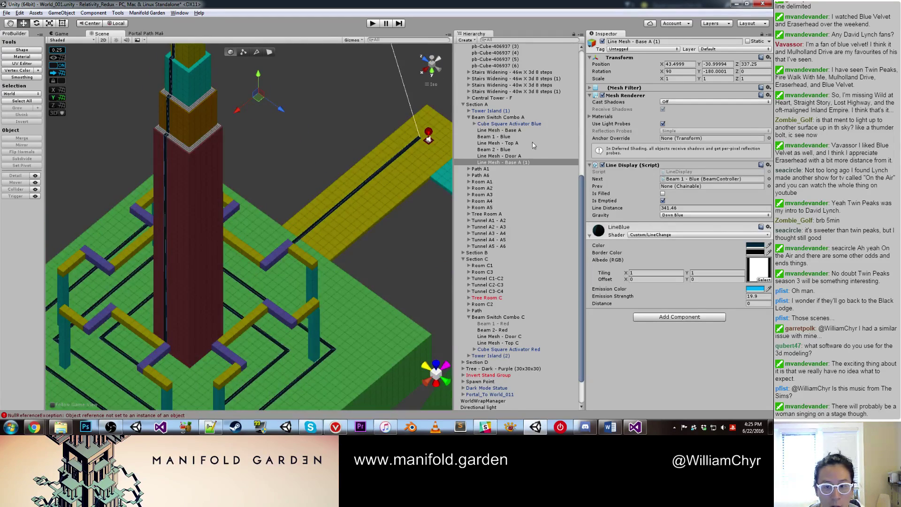
double_click(525, 162)
alt+drag(249, 201, 303, 207)
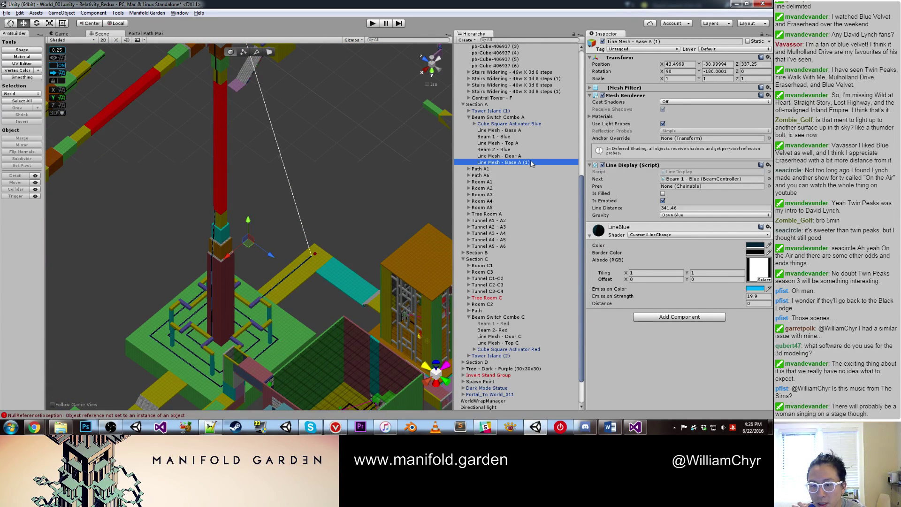
Step: Move Line Mesh - Base A (1) under Beam Switch Combo C and raise it one unit
drag(534, 162, 533, 336)
scroll(244, 253, up, 10)
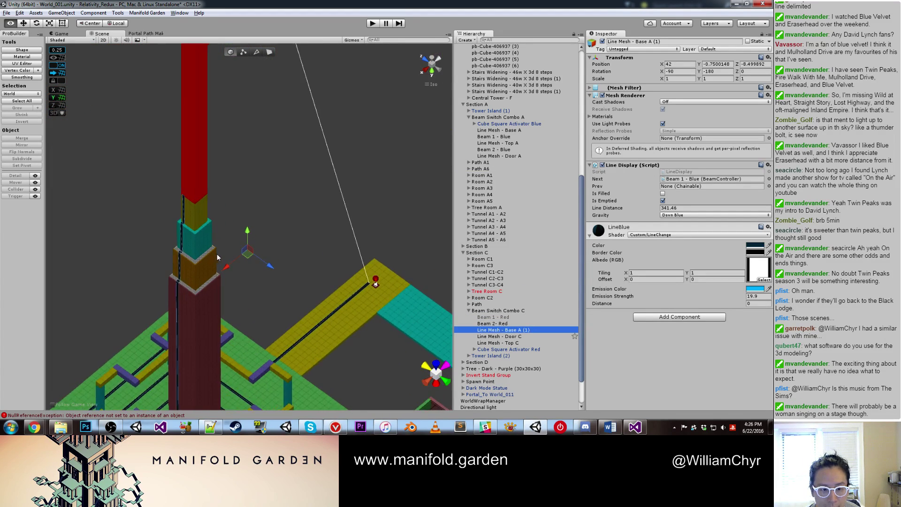
alt+drag(280, 276, 261, 228)
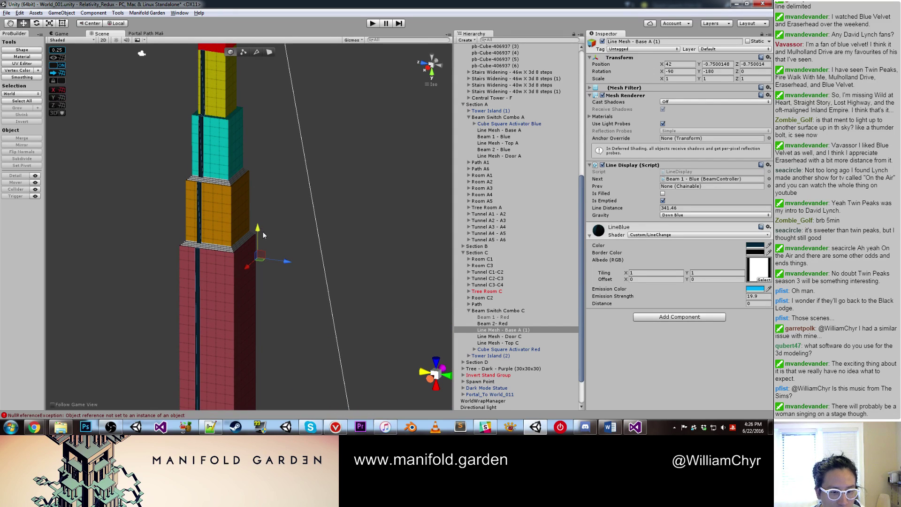
ctrl+drag(288, 259, 343, 338)
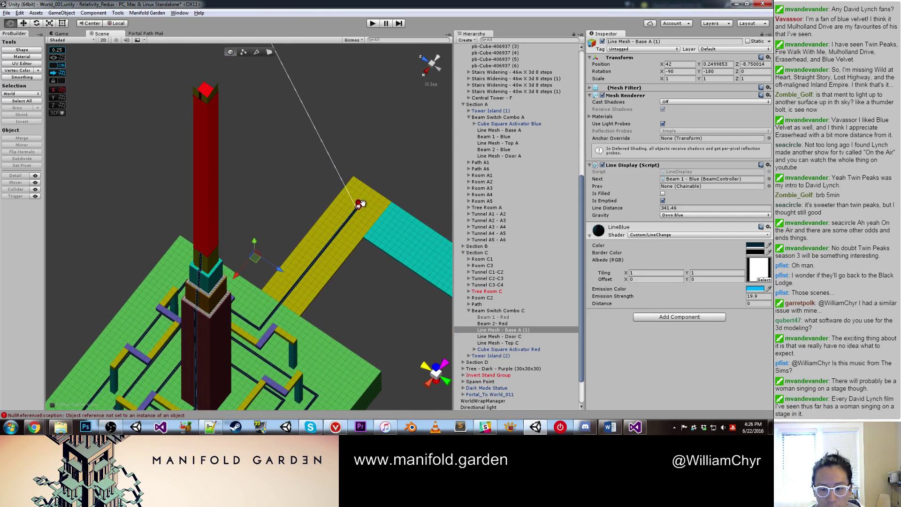
Step: Set the line mesh's Line Display Gravity to Up Red so it draws red
click(691, 214)
click(681, 233)
scroll(534, 204, up, 2)
key(f)
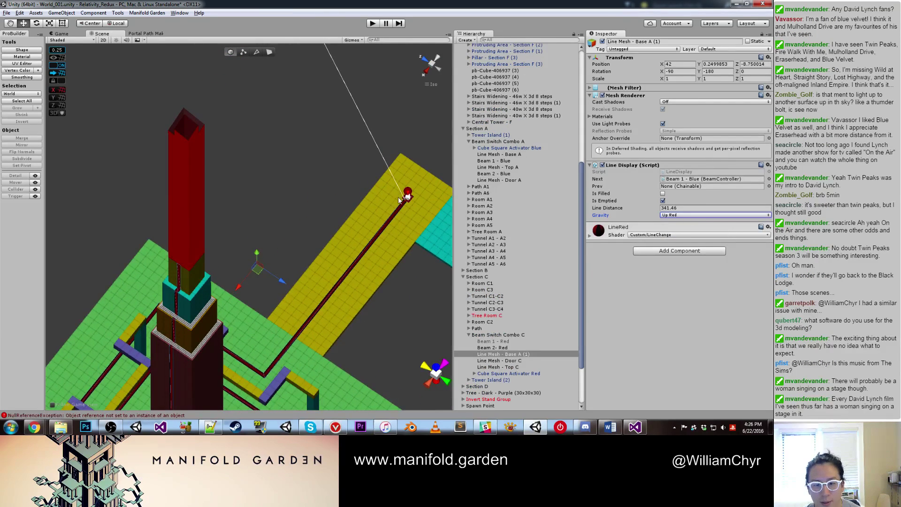
click(407, 198)
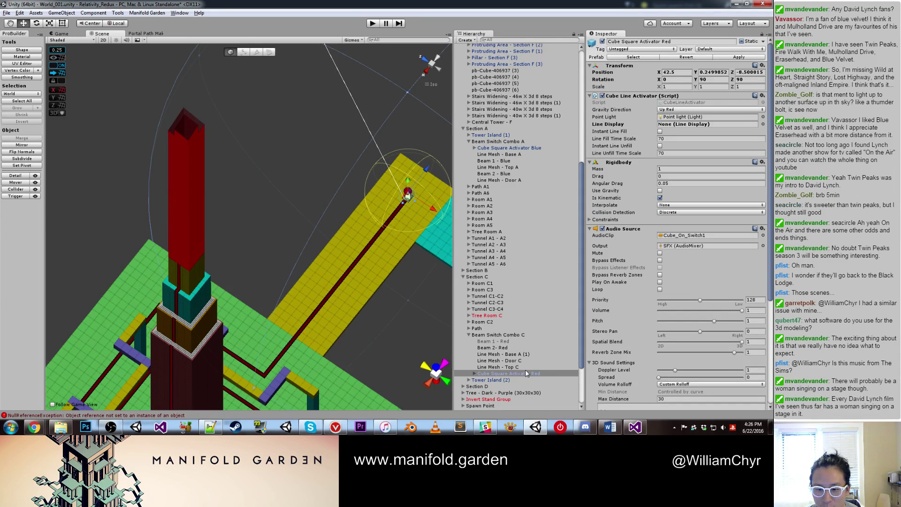
Step: Rename the red line mesh to Line Mesh - Base C
click(520, 355)
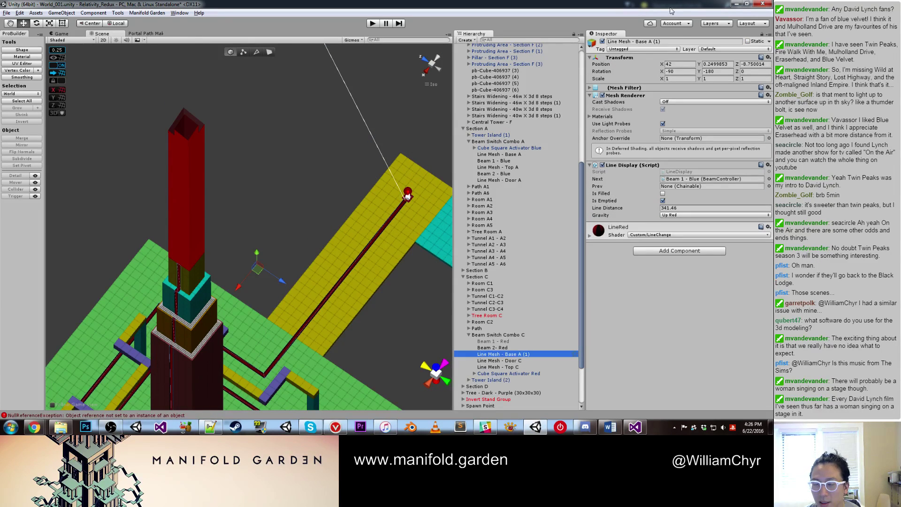
double_click(648, 42)
text(C)
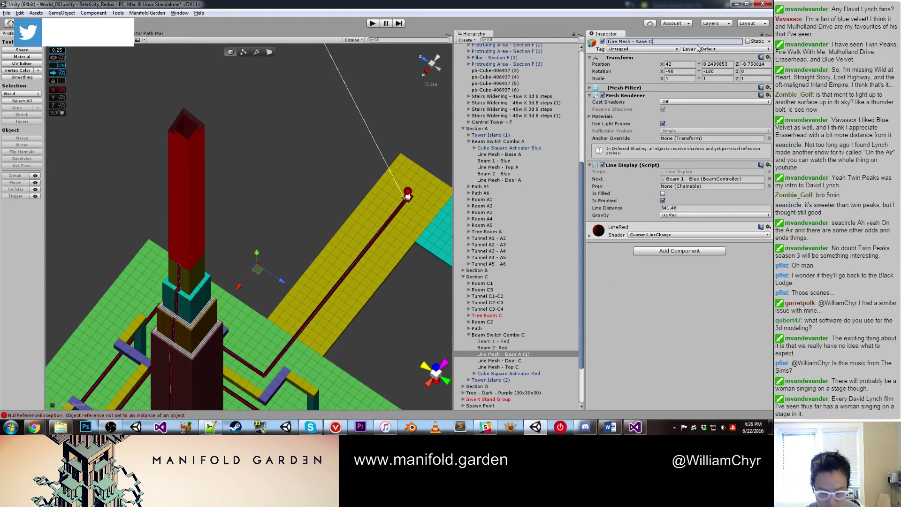
key(Delete)
key(Delete)
key(Delete)
key(Delete)
Step: Place Cube Square Activator Red below Beam 2 - Red in the Hierarchy
click(512, 374)
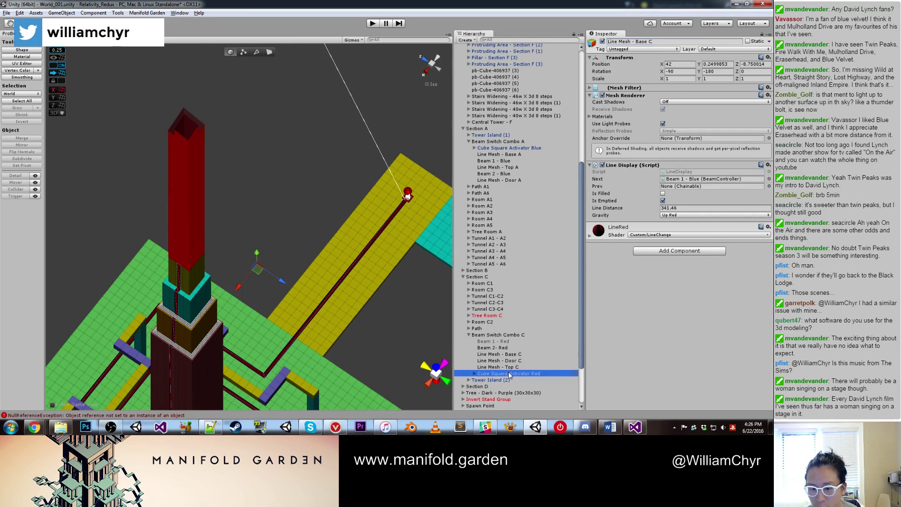
drag(515, 374, 706, 125)
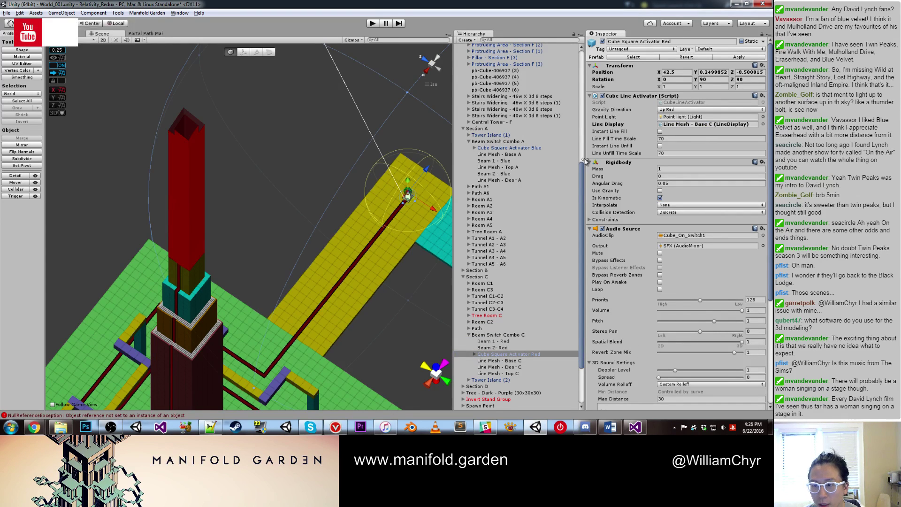
alt+drag(356, 248, 230, 281)
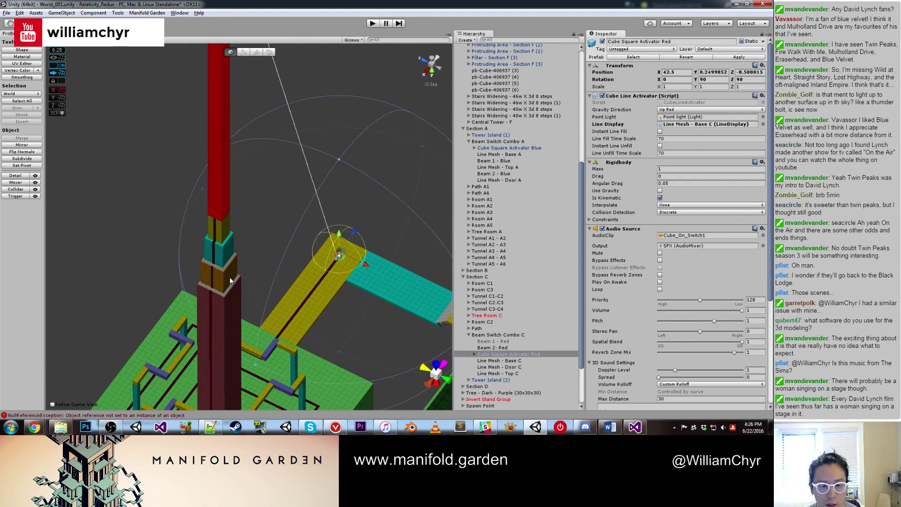
click(225, 198)
alt+drag(226, 198, 336, 234)
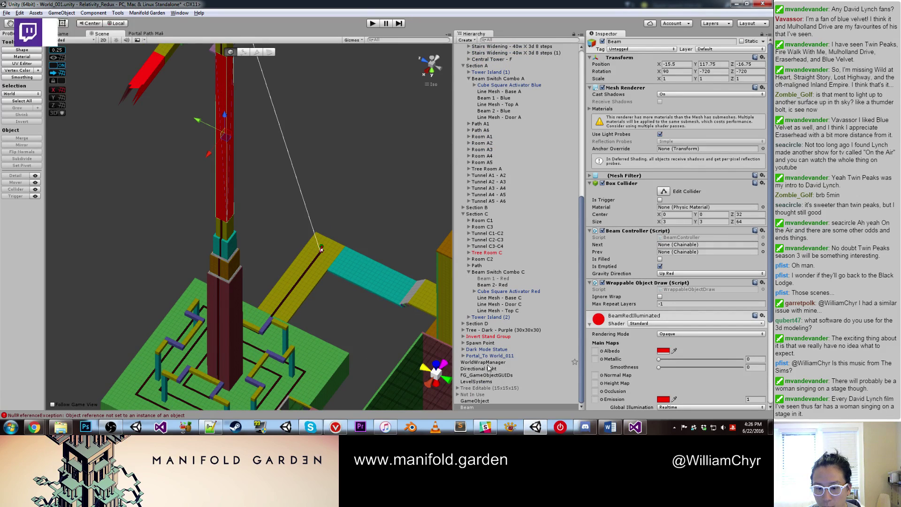
Step: Rename the red tower beam to Beam 1 - Red in the Inspector
click(646, 40)
click(658, 42)
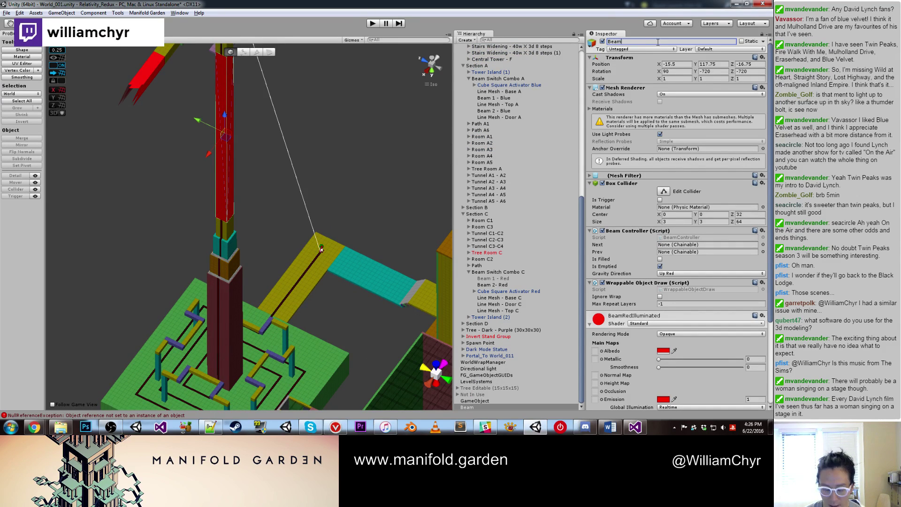
text(1 0 Re)
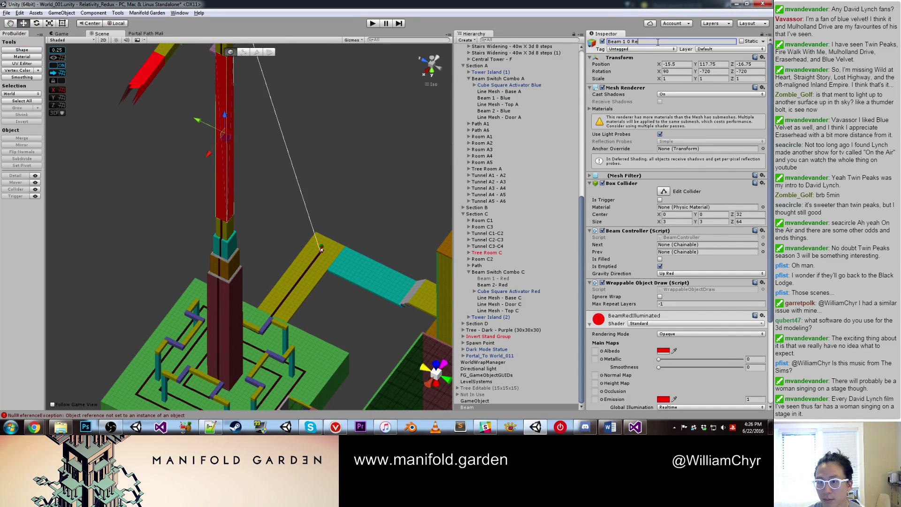
text( 0-)
key(BackSpace)
text(- Red)
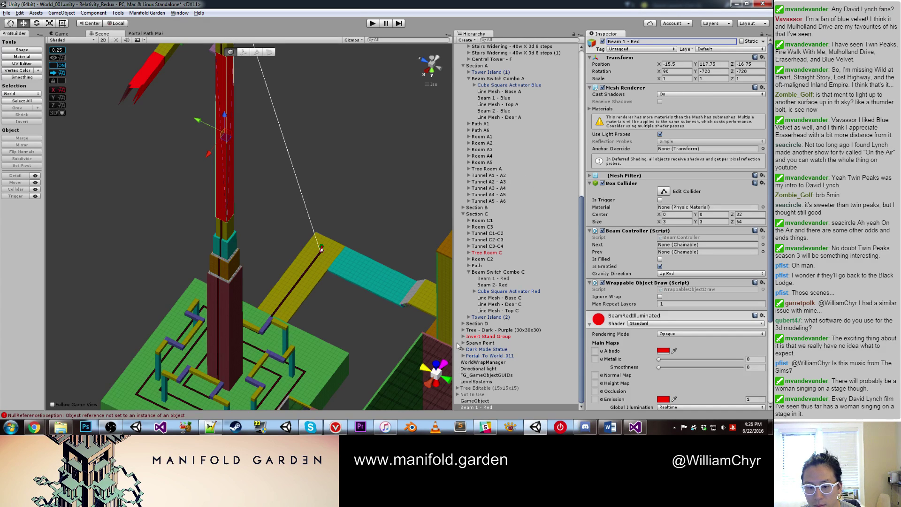
scroll(533, 112, up, 5)
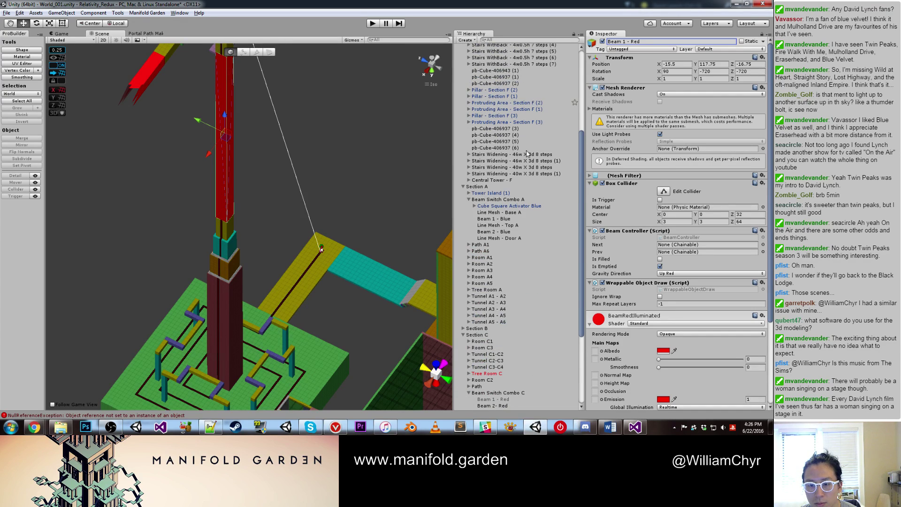
Step: Frame Beam 1 - Blue and check its Prev choices without changing them
click(509, 219)
double_click(509, 223)
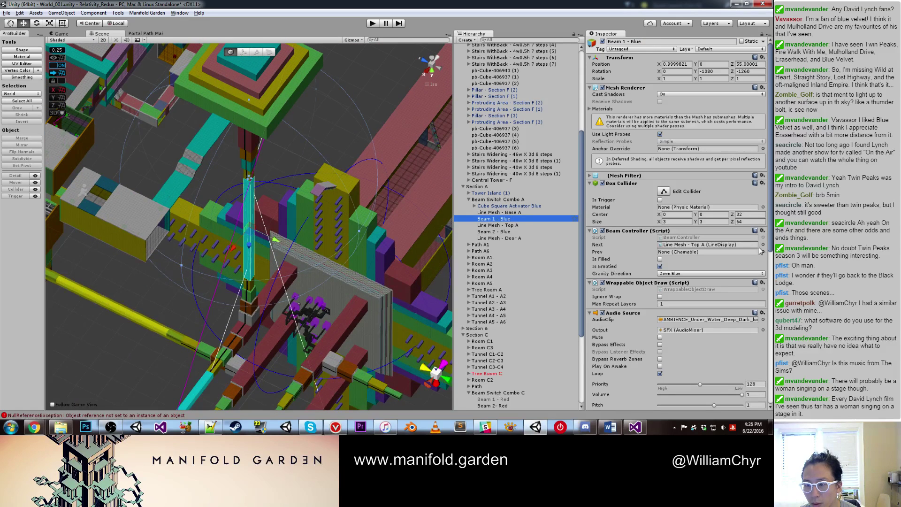
click(763, 252)
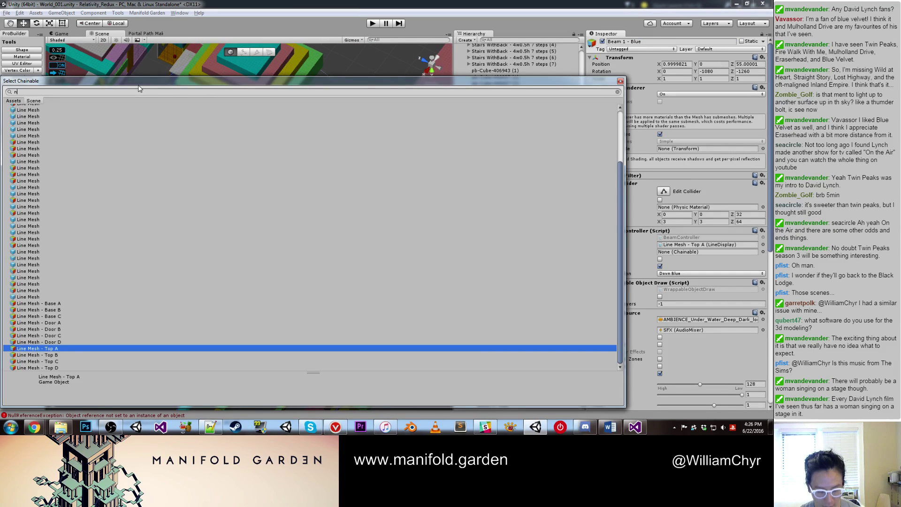
double_click(17, 128)
alt+drag(209, 135, 260, 137)
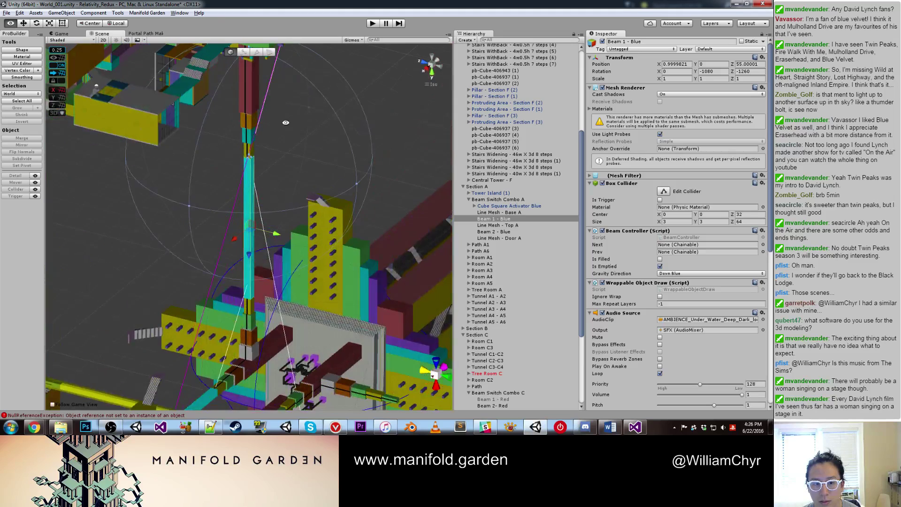
Step: Clear Line Mesh - Top A's Prev link to None, then deselect everything
click(248, 136)
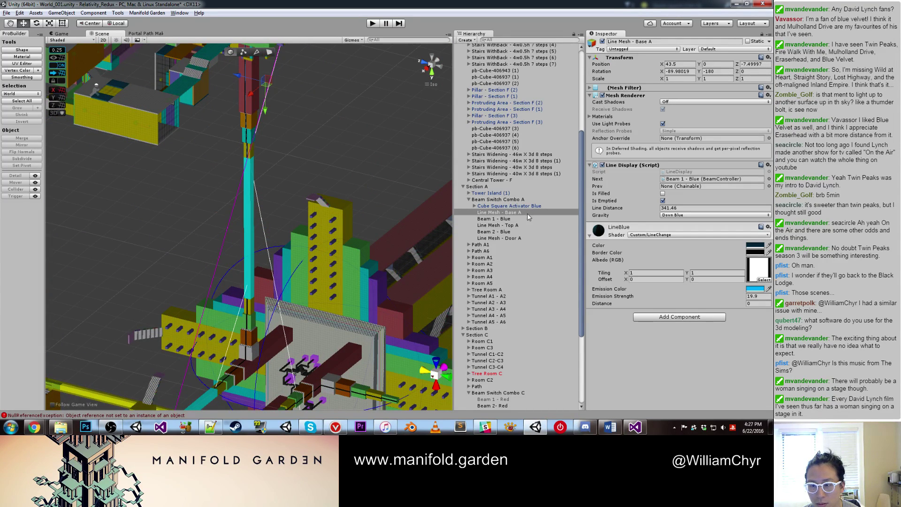
drag(506, 213, 559, 215)
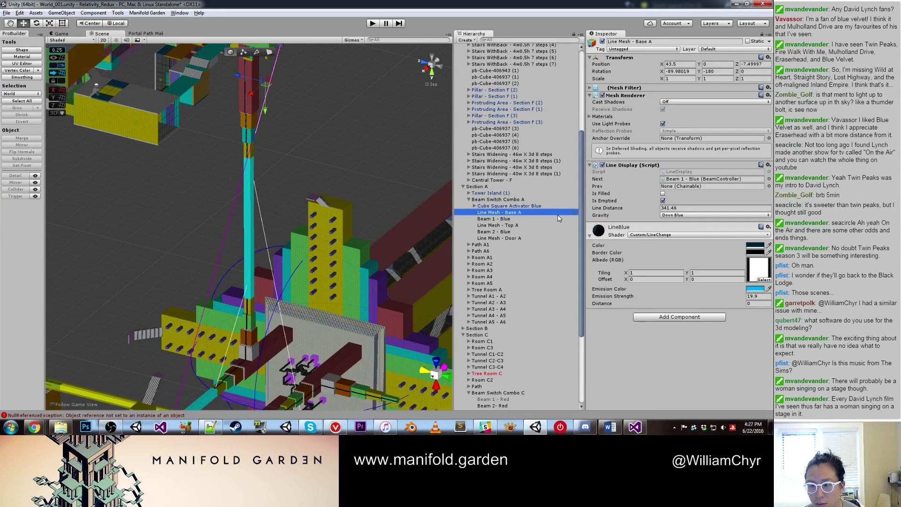
click(498, 225)
drag(494, 218, 678, 188)
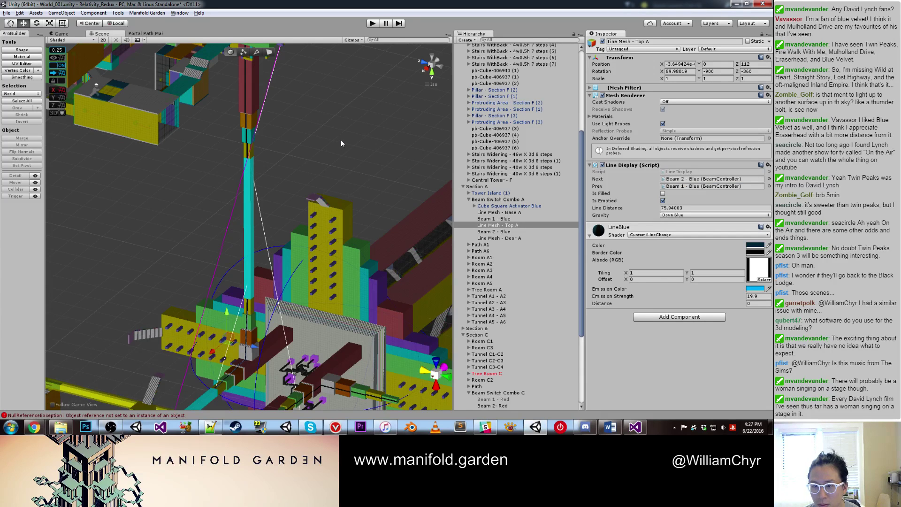
click(769, 187)
double_click(164, 108)
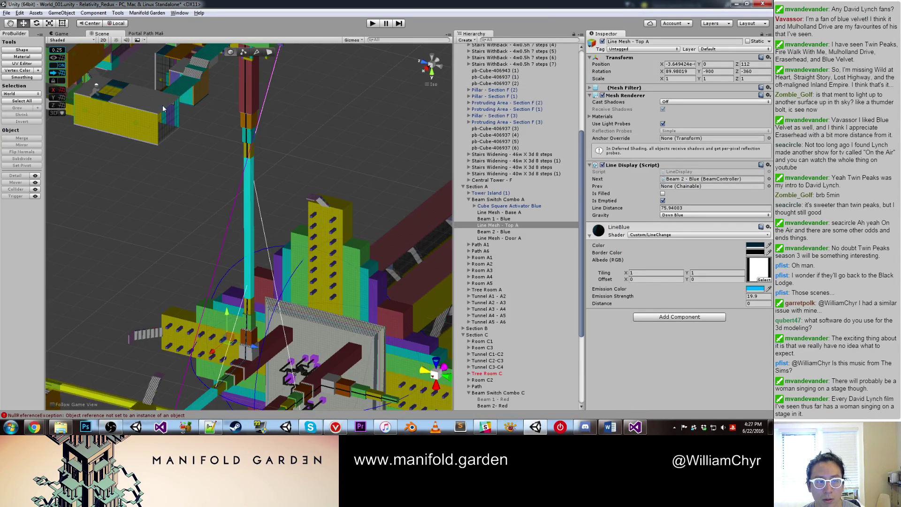
click(310, 117)
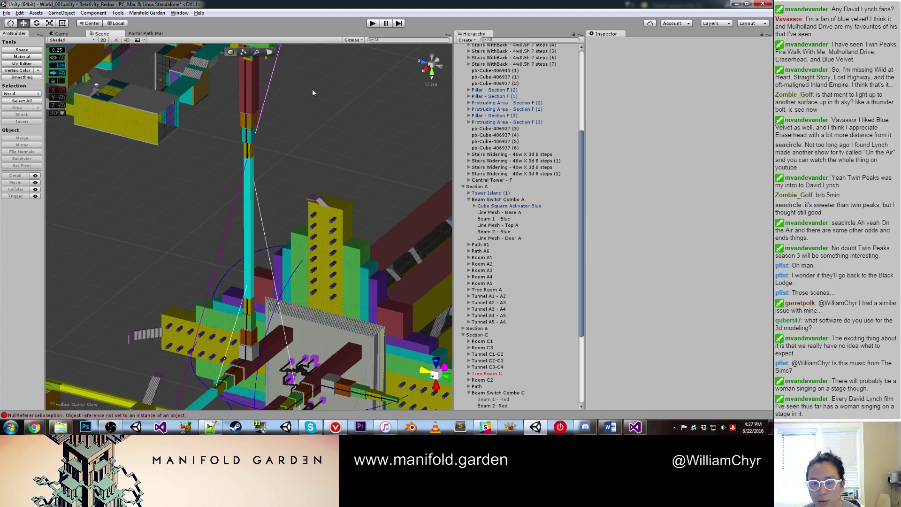
Step: Playtest by carrying the cube beside the white pad, then exit Play mode
click(376, 23)
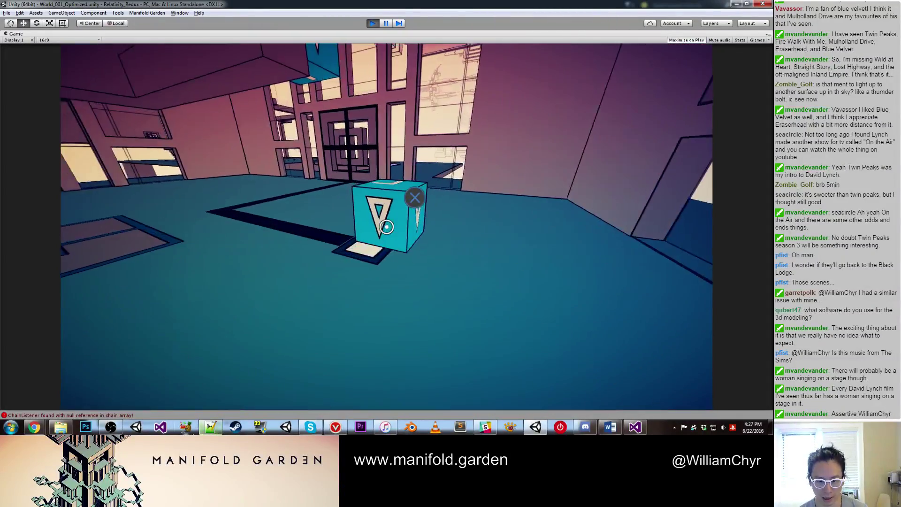
click(386, 227)
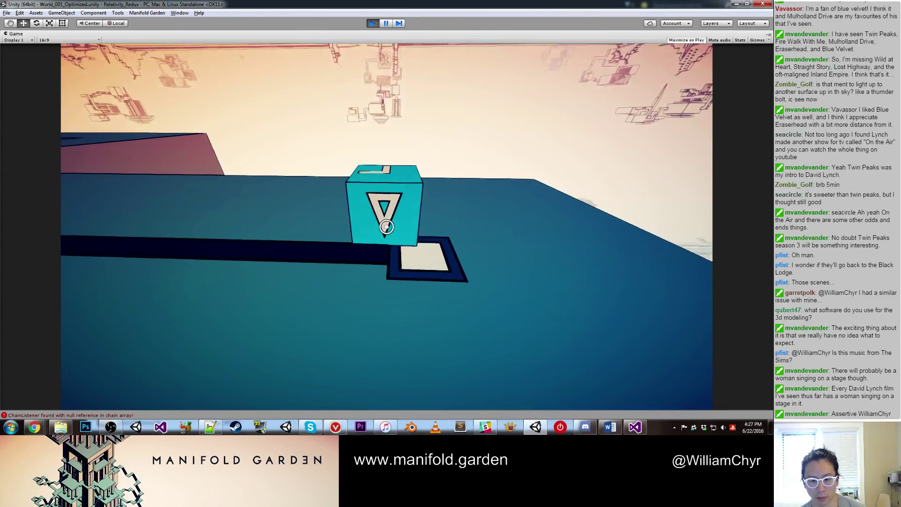
click(386, 227)
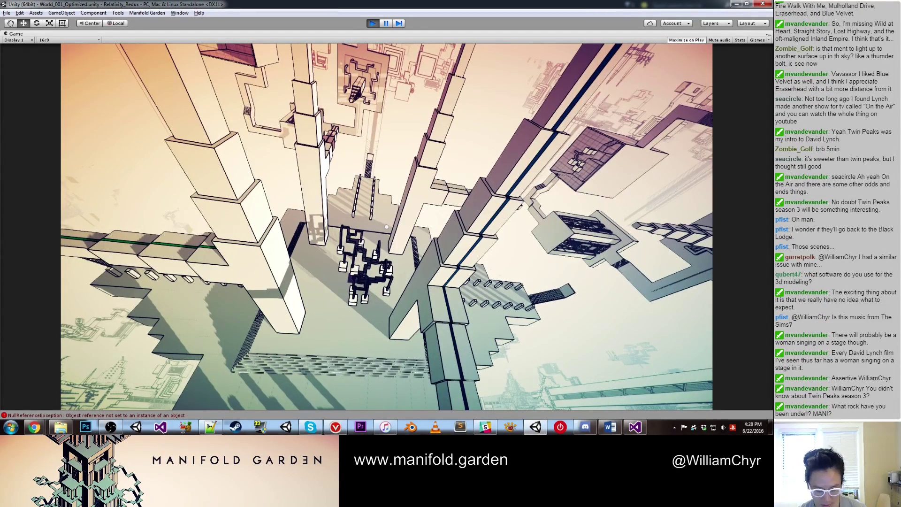
key(ctrl+p)
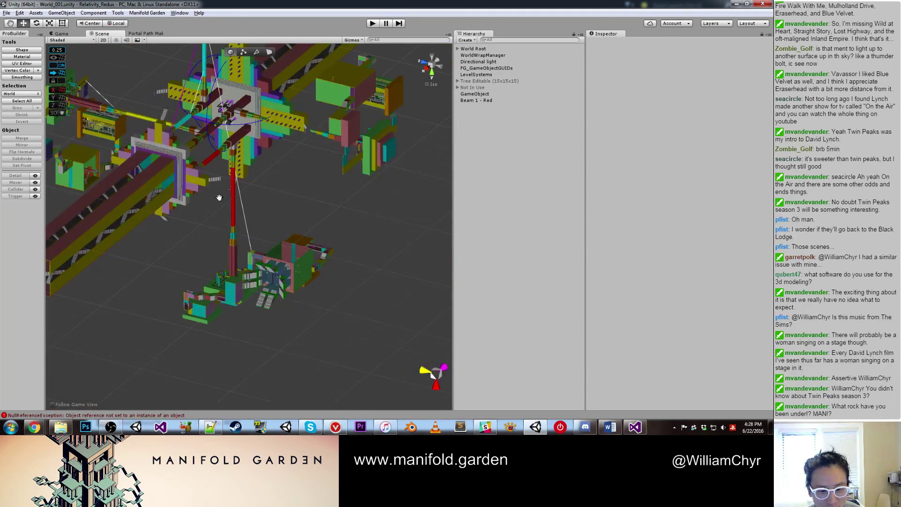
Step: Move the root Beam 1 - Red into Beam Switch Combo C
scroll(218, 244, up, 2)
click(207, 232)
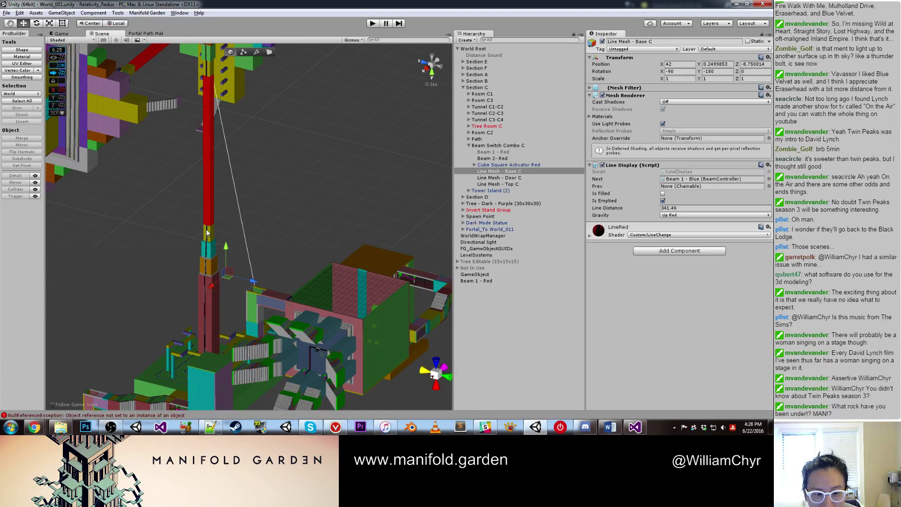
click(502, 153)
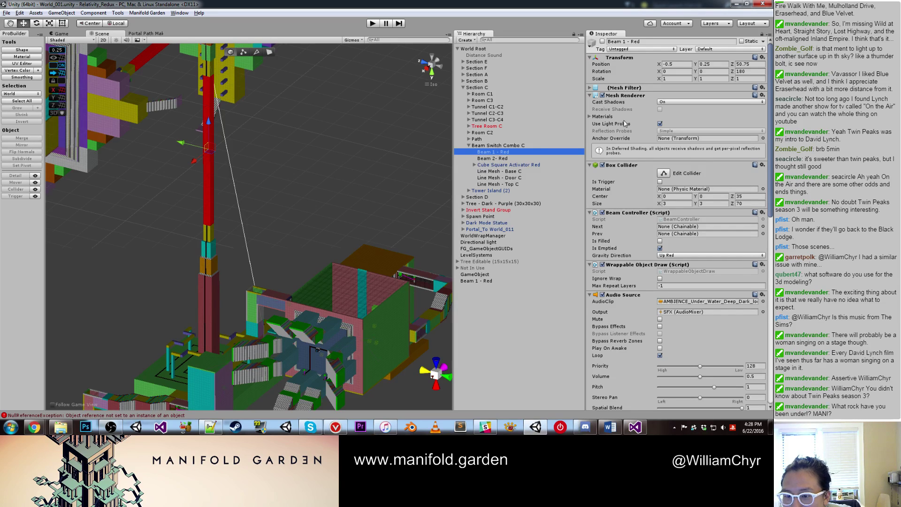
click(476, 281)
drag(501, 259, 523, 155)
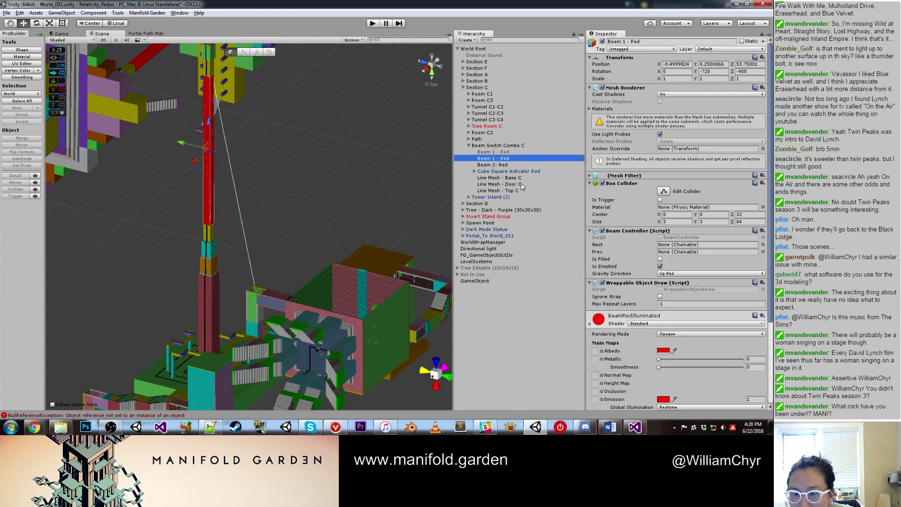
Step: Set Line Mesh - Base C's Next to Beam 1 - Red, then run a quick playtest
click(519, 179)
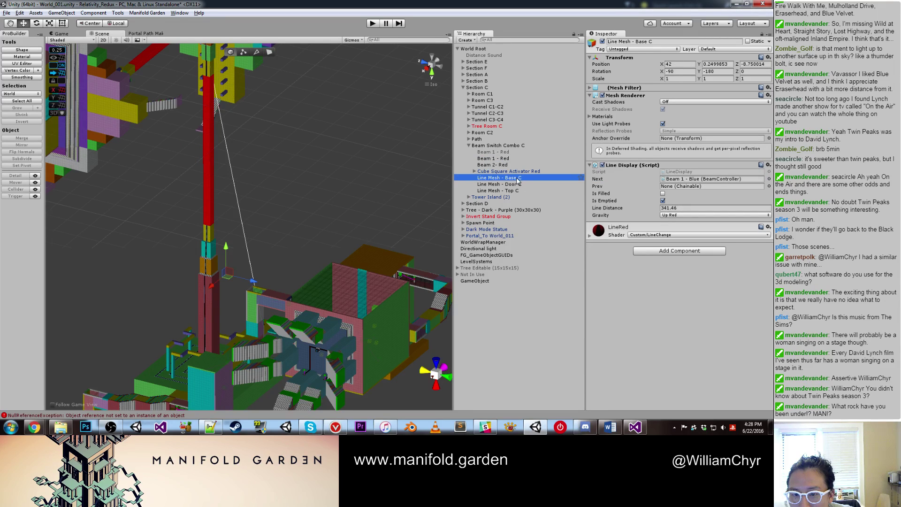
drag(501, 159, 675, 181)
right_drag(393, 162, 380, 3)
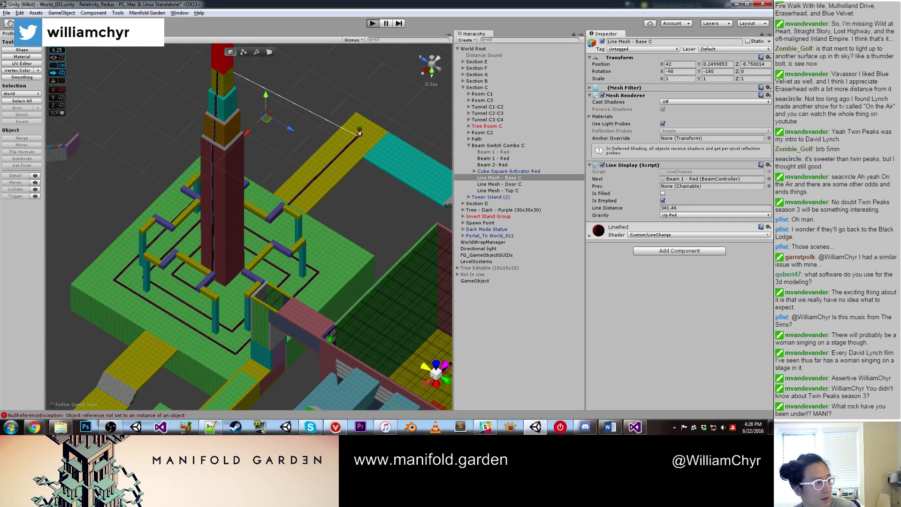
click(373, 24)
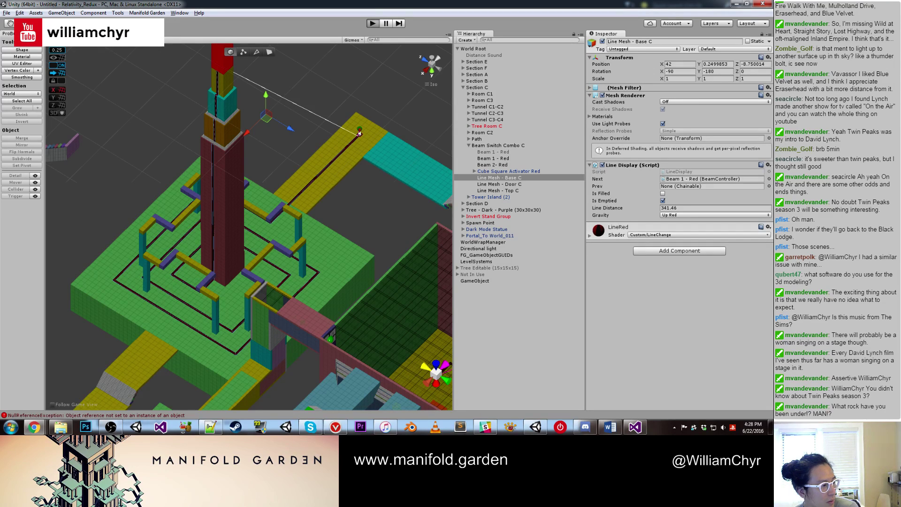
key(ctrl+p)
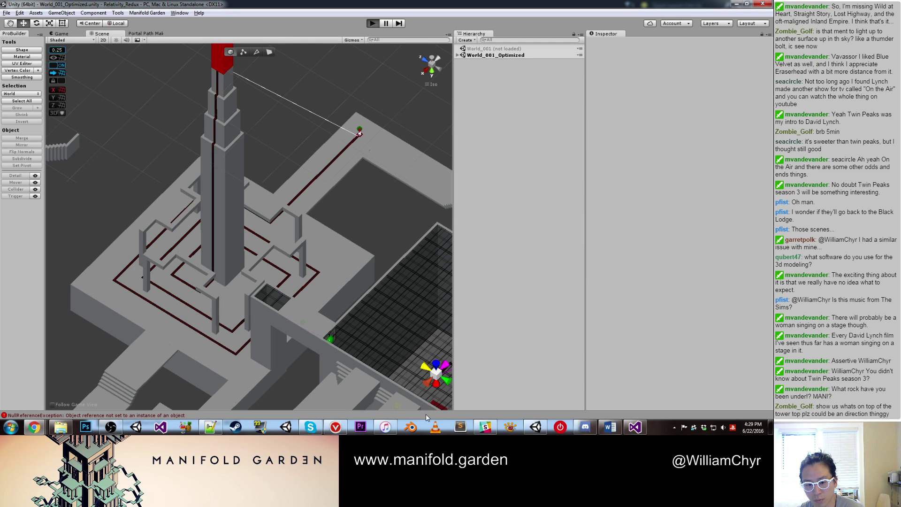
Step: Enter Play mode and shift gravity onto another surface in the Game view
key(ctrl+p)
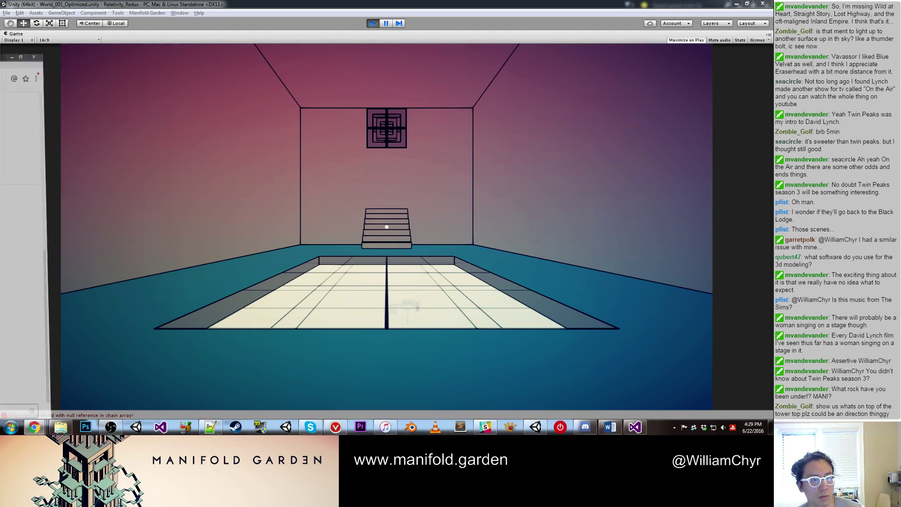
click(353, 188)
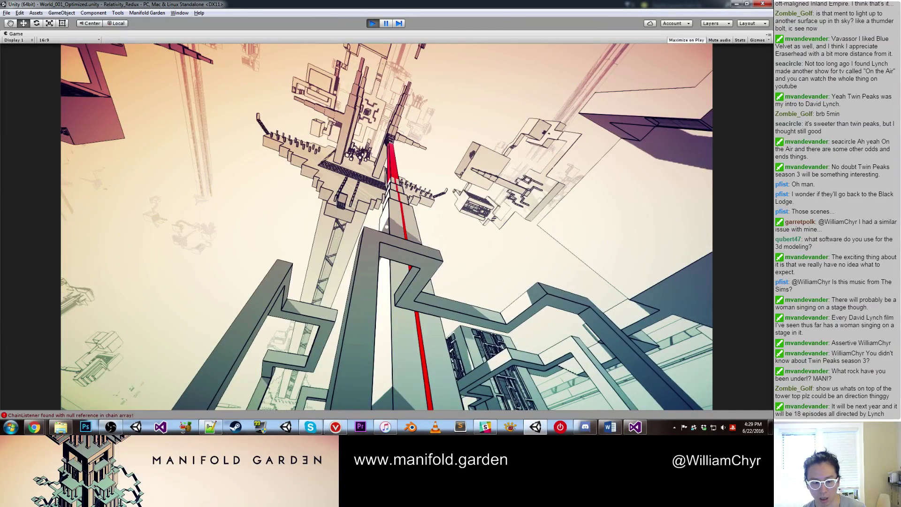
Step: Pause the playtest, resume it, then stop Play mode
key(ctrl+shift+p)
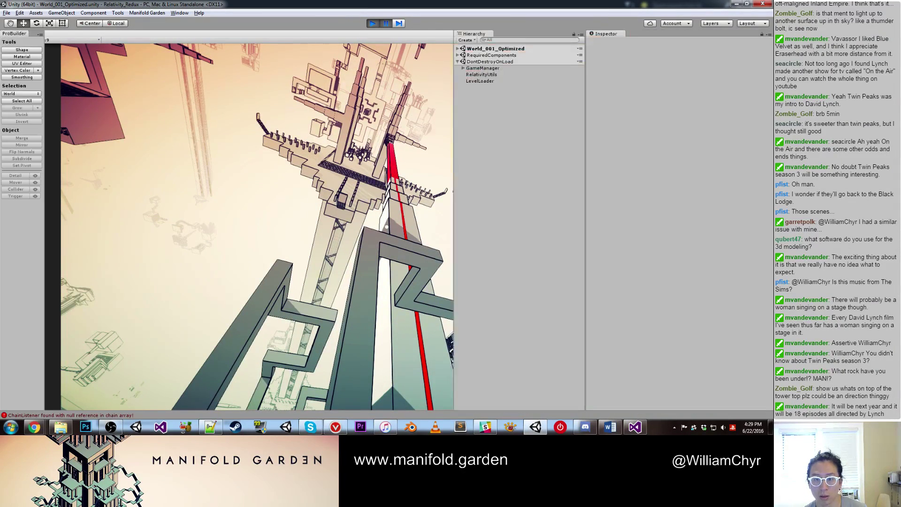
scroll(249, 226, down, 5)
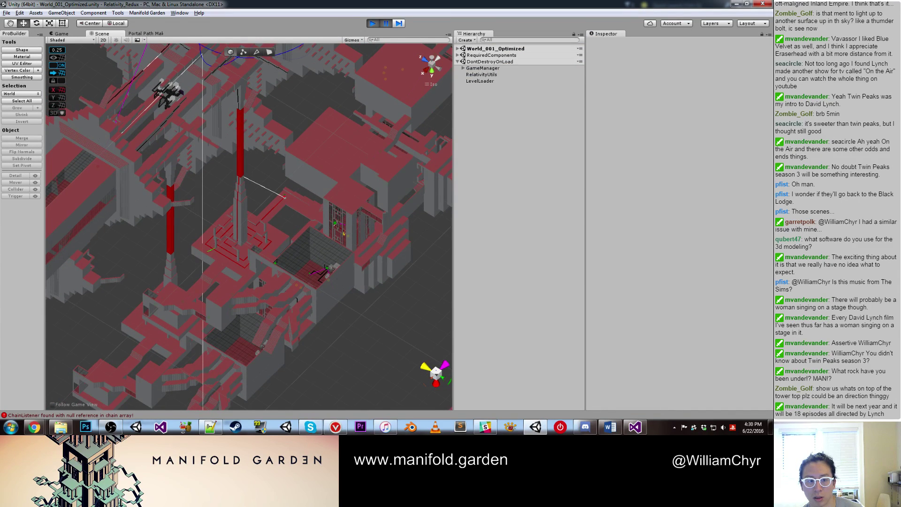
click(386, 24)
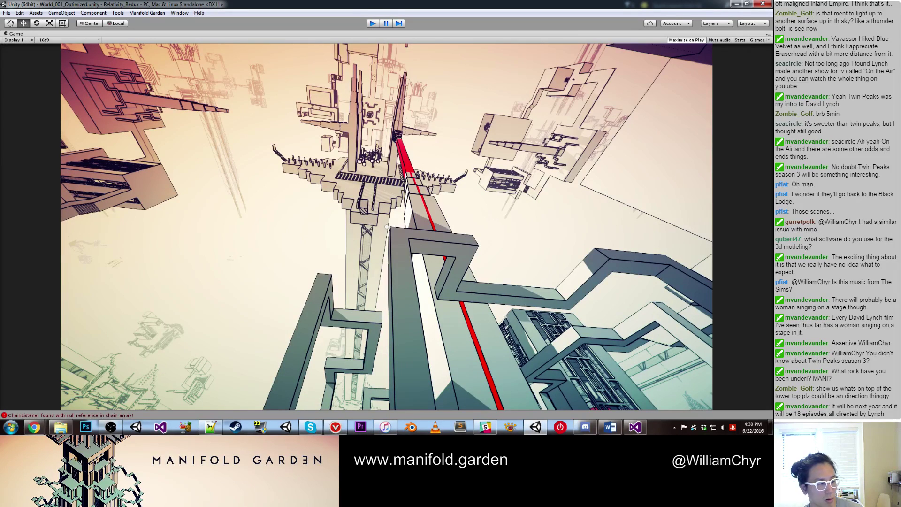
key(ctrl+p)
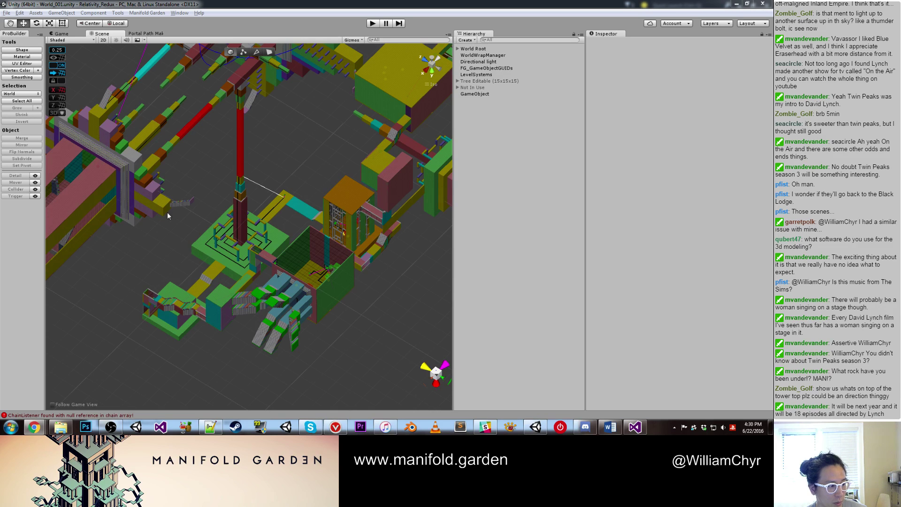
Step: Link Beam 1 - Red's Next field to Line Mesh - Top C and check the beam chain
scroll(314, 146, up, 5)
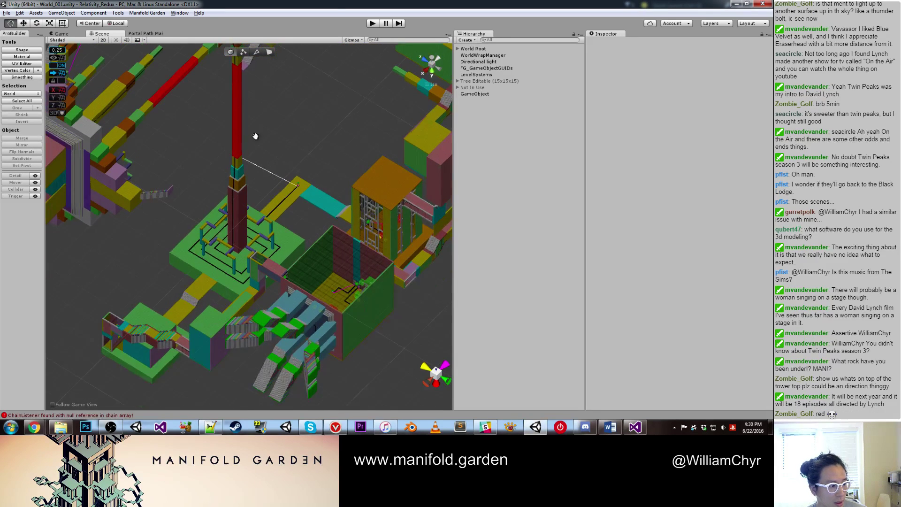
middle_drag(254, 137, 263, 182)
click(263, 182)
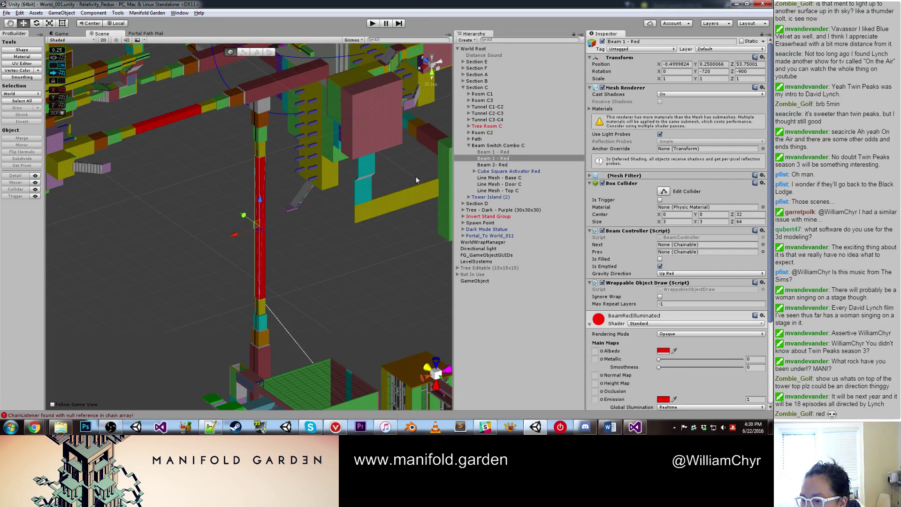
click(512, 192)
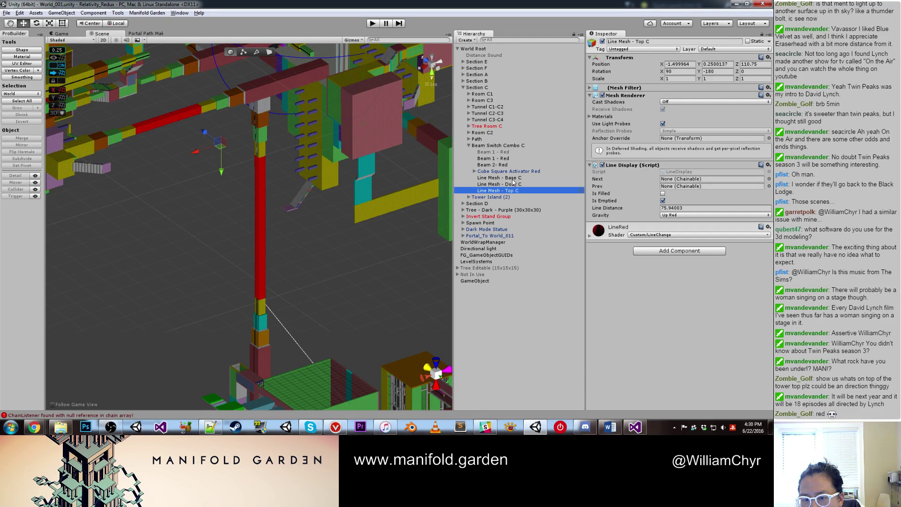
click(510, 160)
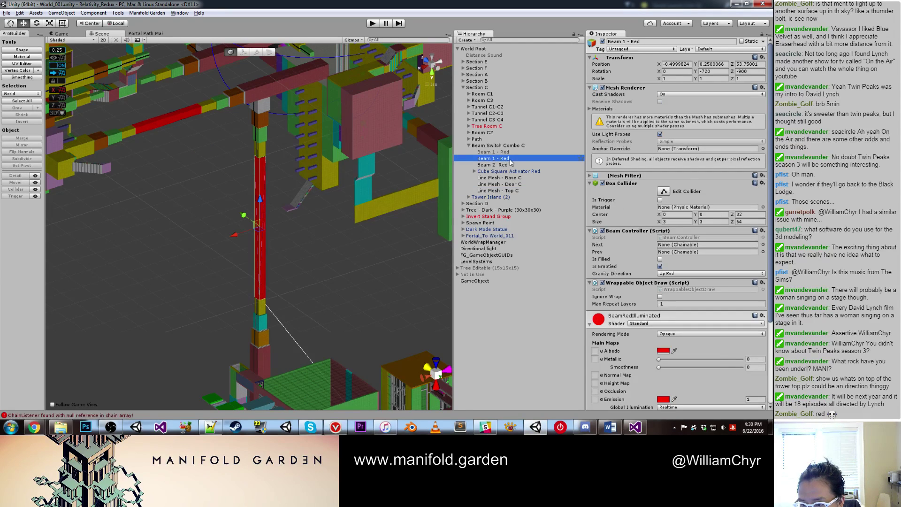
drag(507, 191, 679, 244)
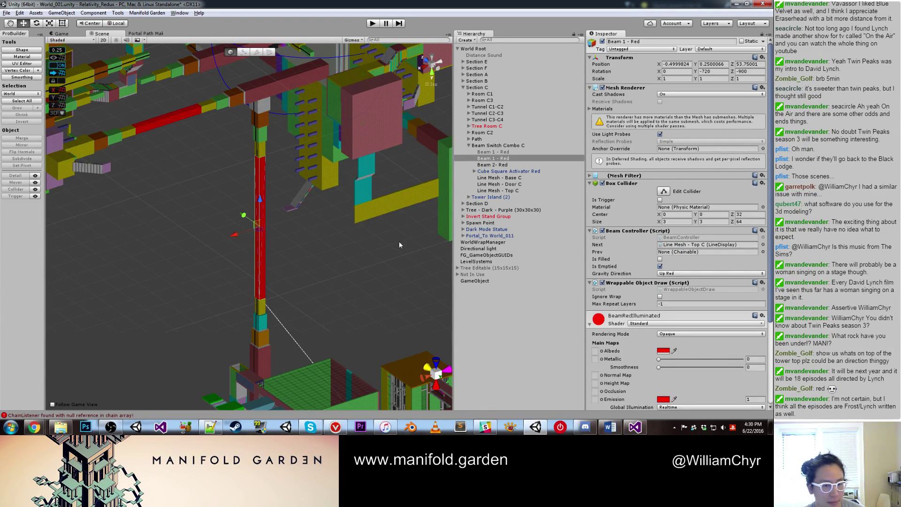
right_drag(399, 245, 309, 186)
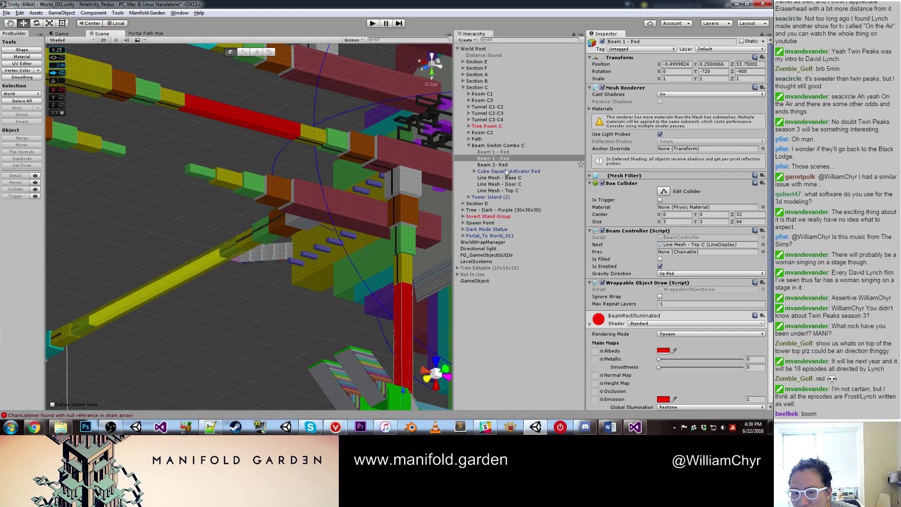
alt+drag(291, 233, 227, 246)
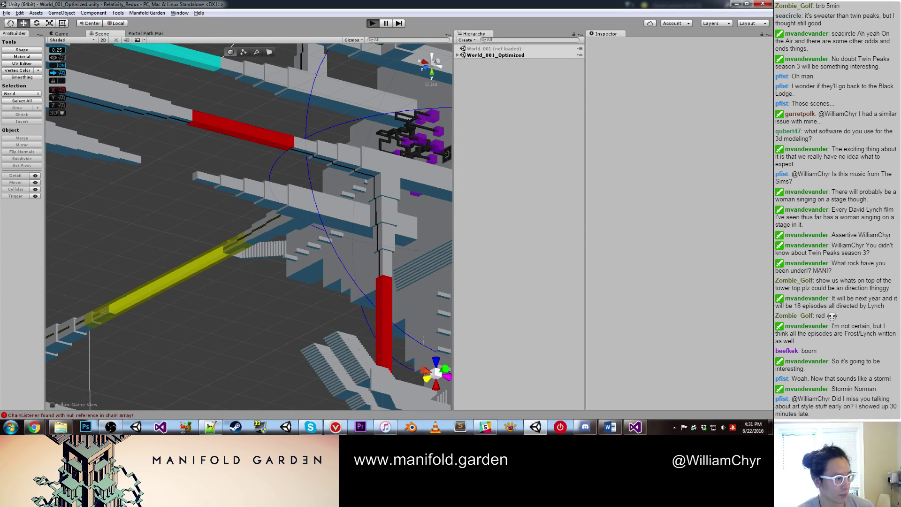
Step: Playtest the level, shift gravity onto the purple wall, then stop Play mode
key(ctrl+p)
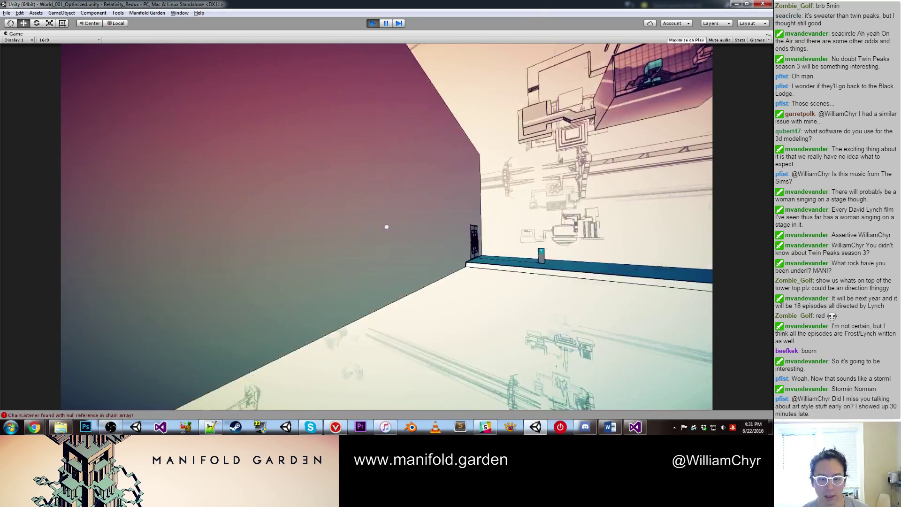
click(387, 227)
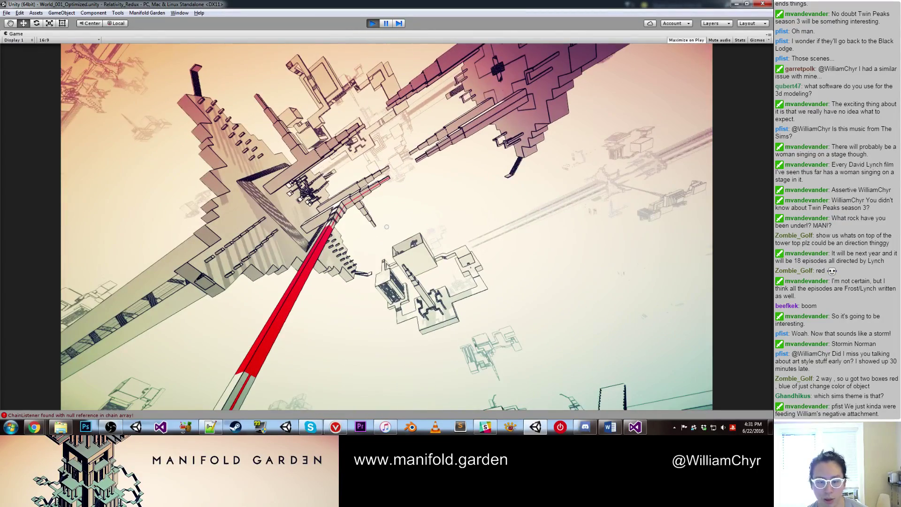
key(ctrl+p)
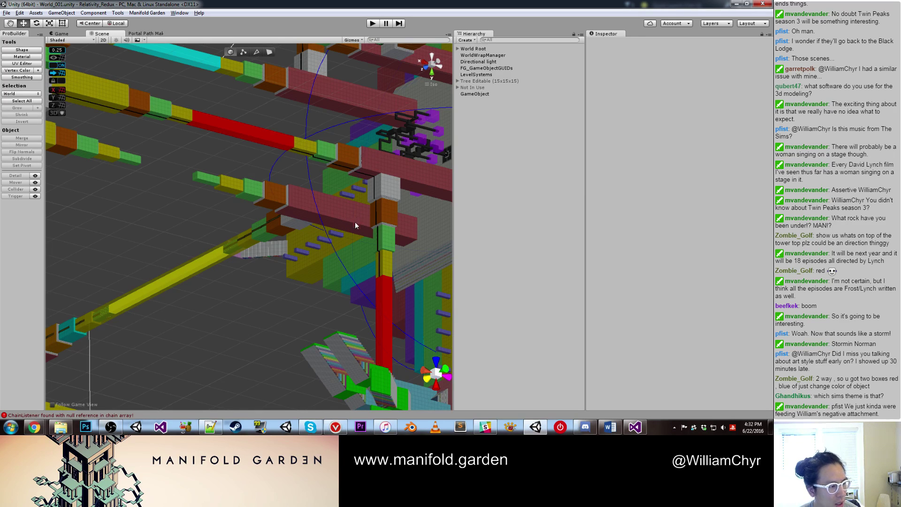
right_drag(355, 225, 235, 165)
click(241, 156)
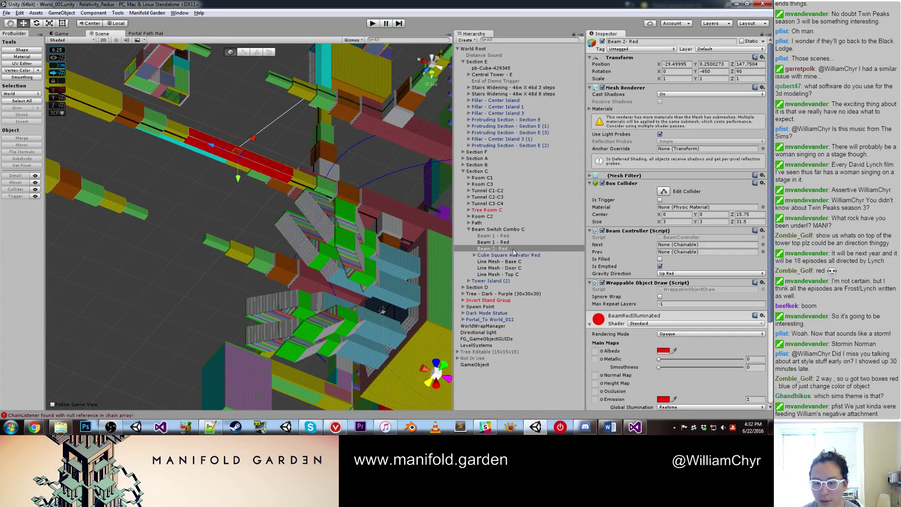
click(514, 274)
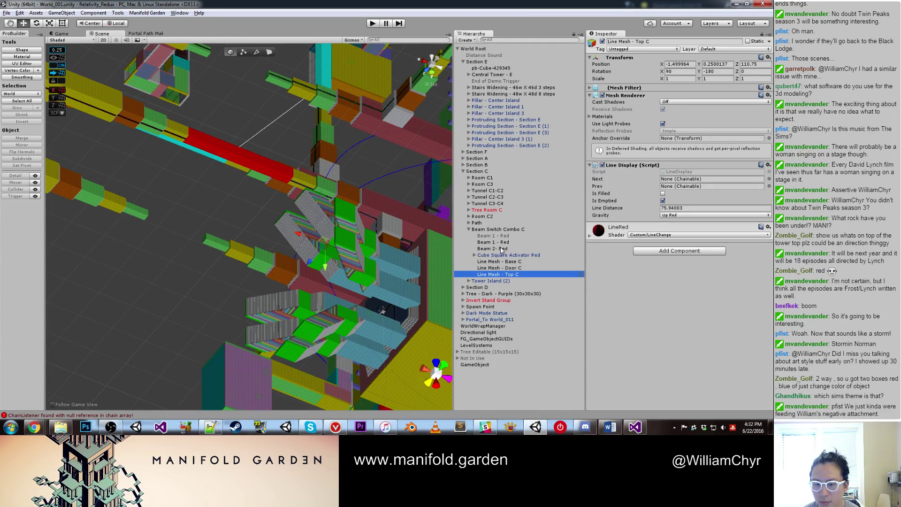
drag(501, 252, 691, 183)
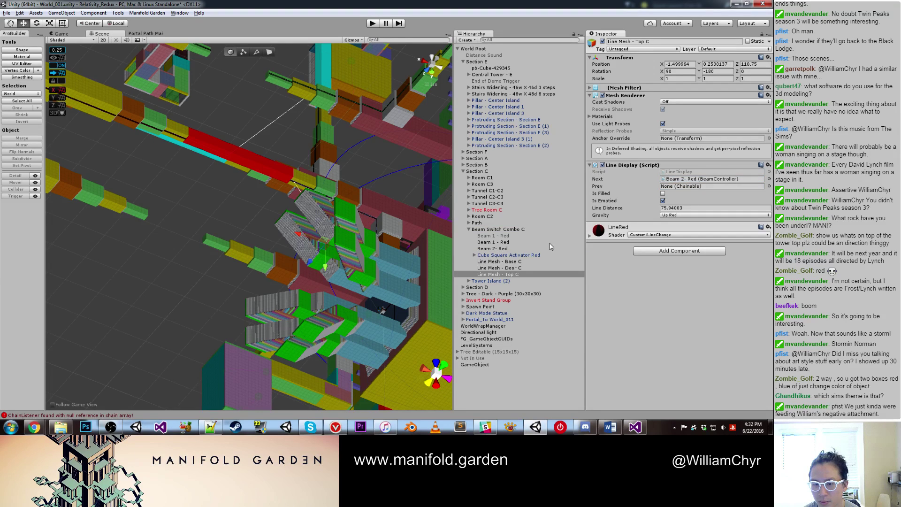
drag(515, 268, 674, 249)
click(506, 249)
click(516, 268)
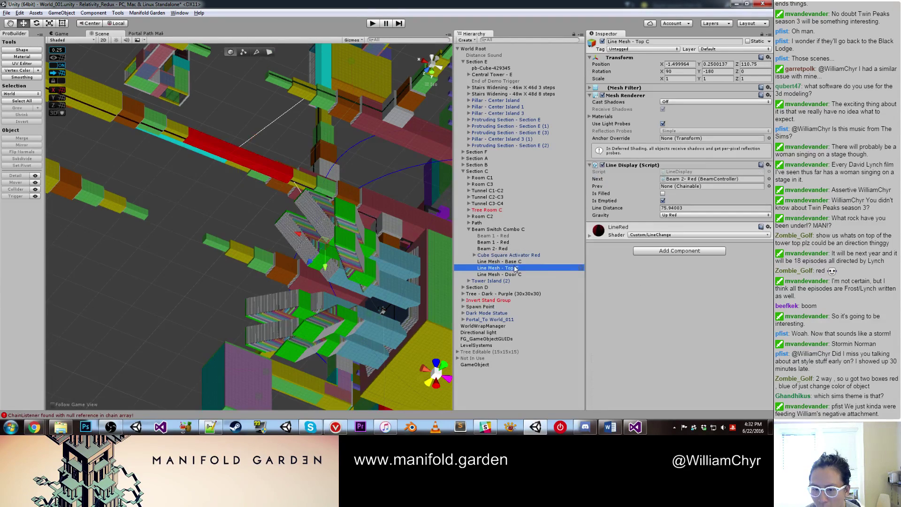
click(680, 183)
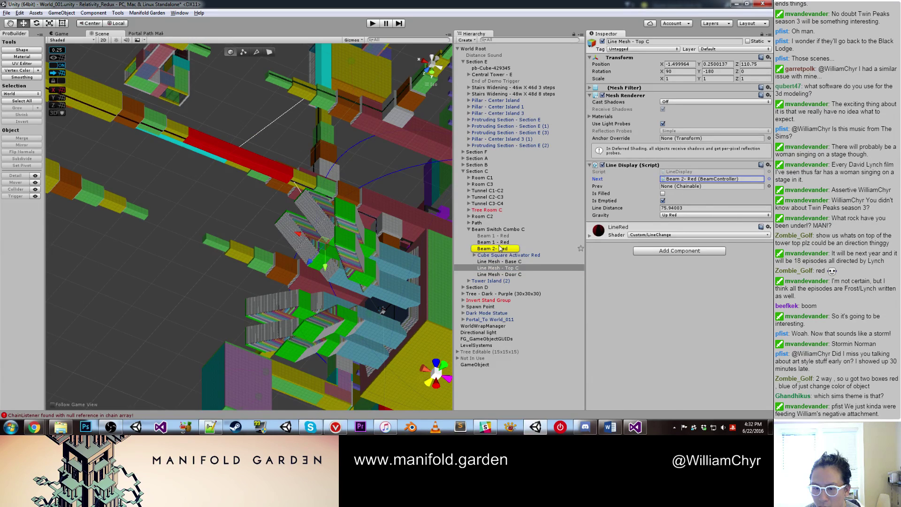
click(565, 248)
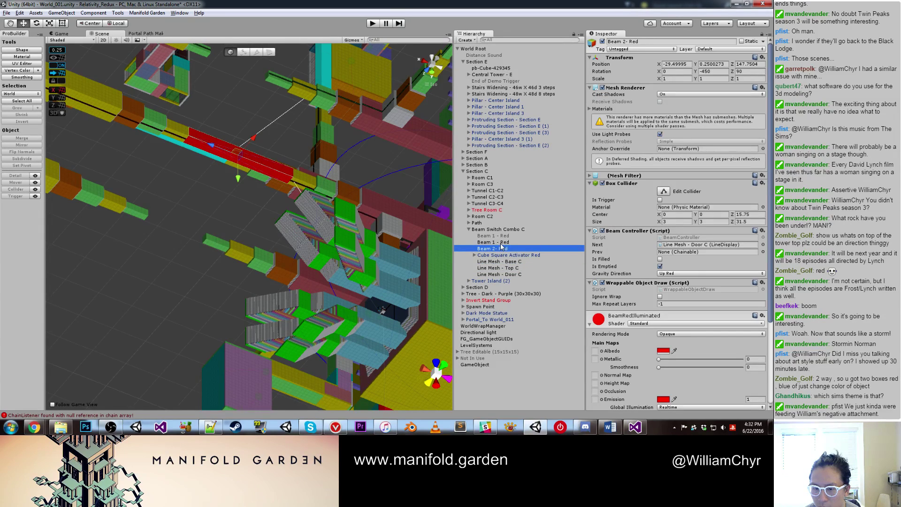
click(693, 245)
double_click(500, 274)
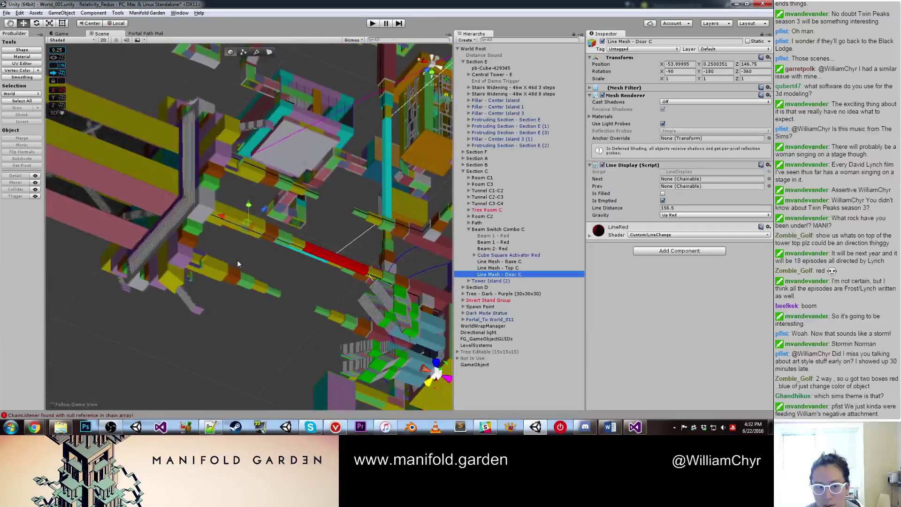
alt+drag(141, 220, 204, 266)
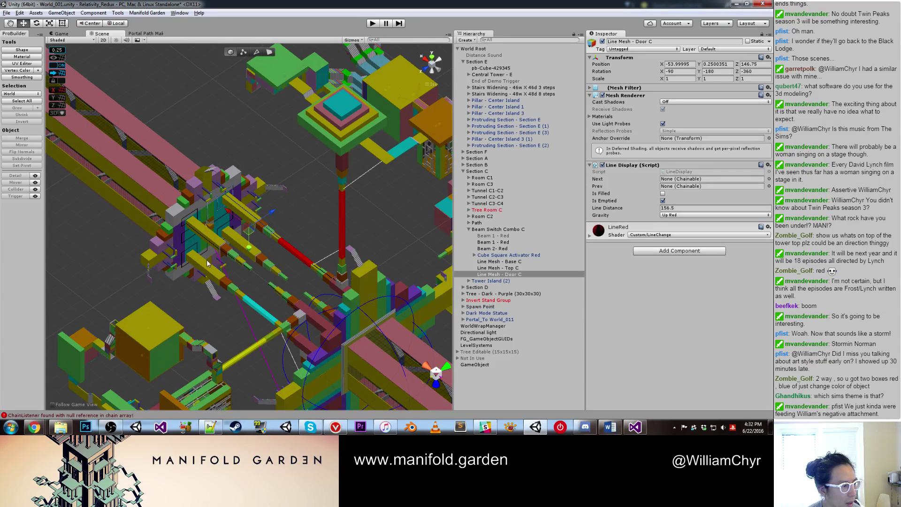
scroll(209, 262, up, 3)
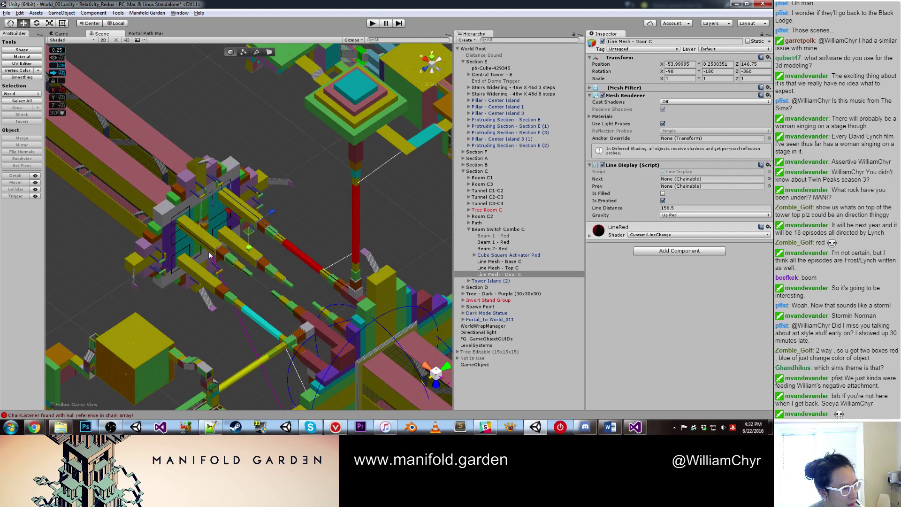
alt+drag(210, 253, 230, 239)
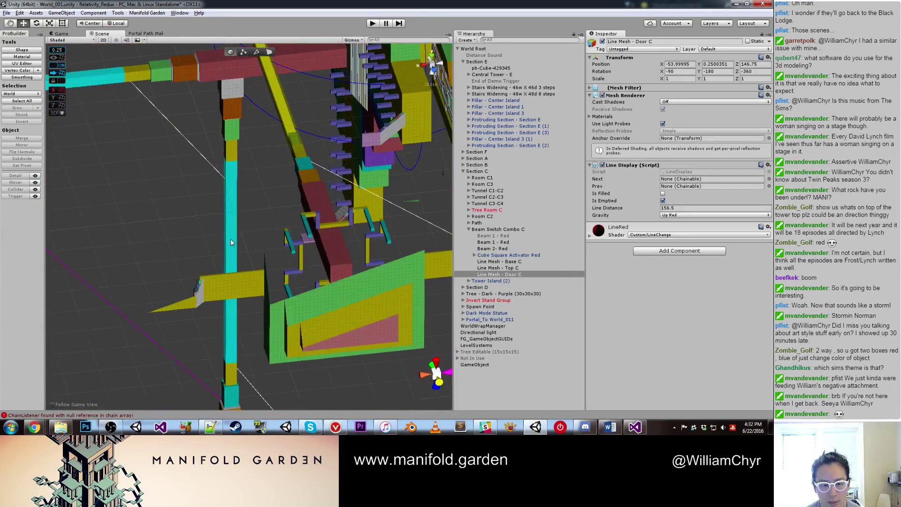
click(231, 241)
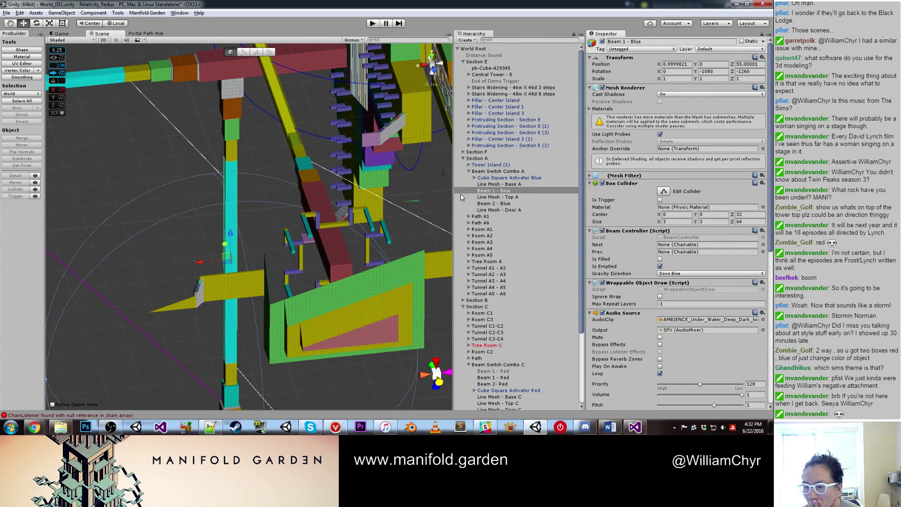
click(501, 185)
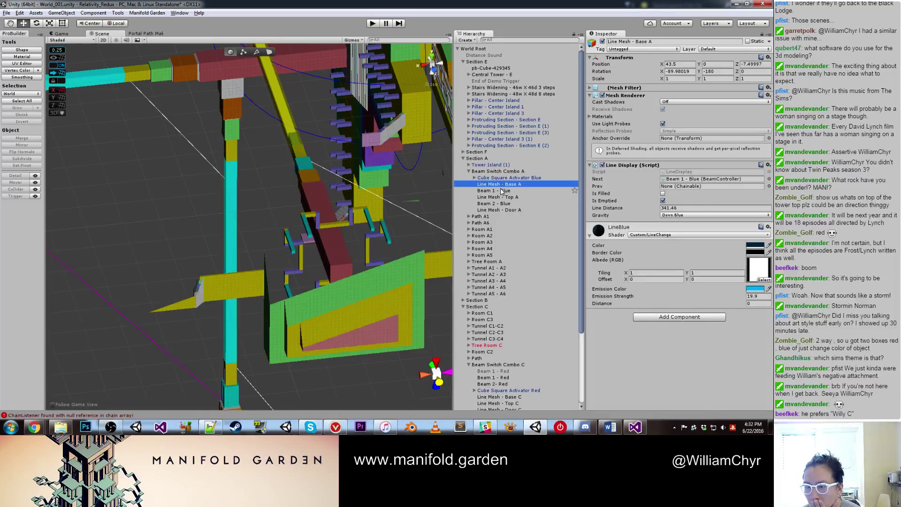
click(606, 186)
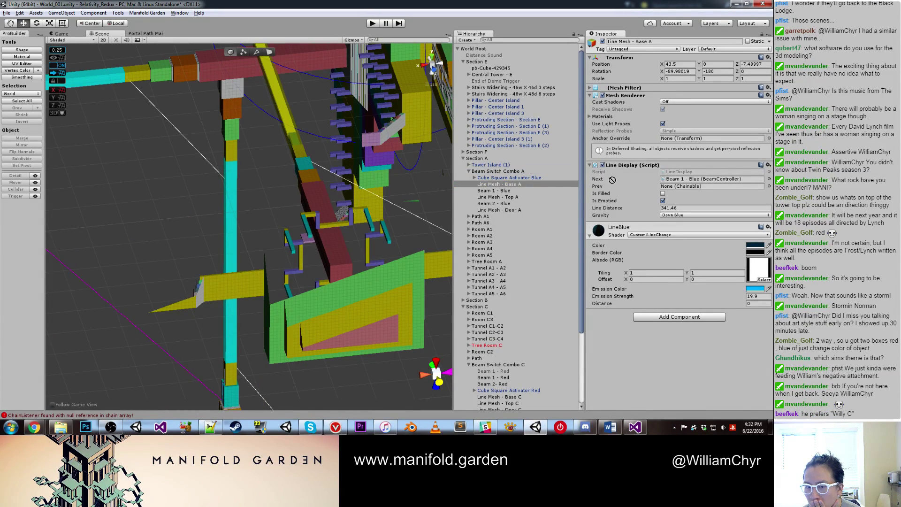
click(497, 190)
key(f)
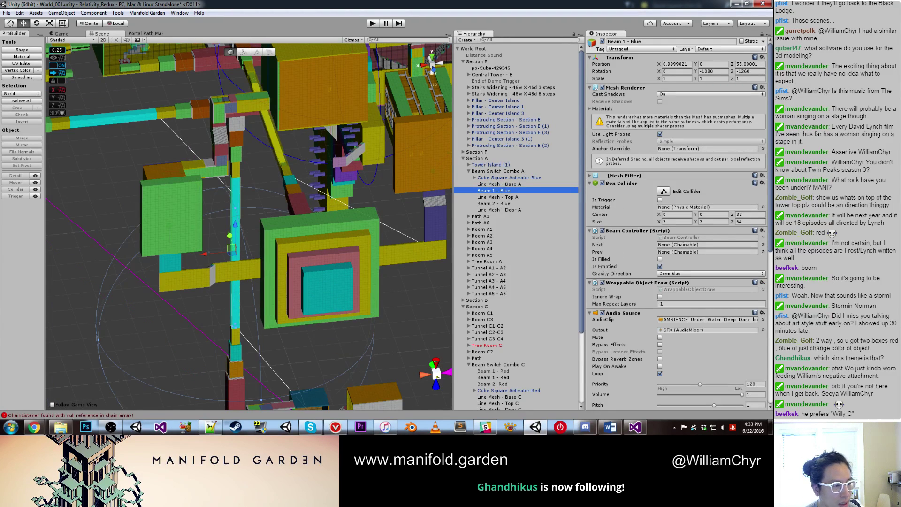
alt+drag(155, 221, 258, 229)
click(257, 232)
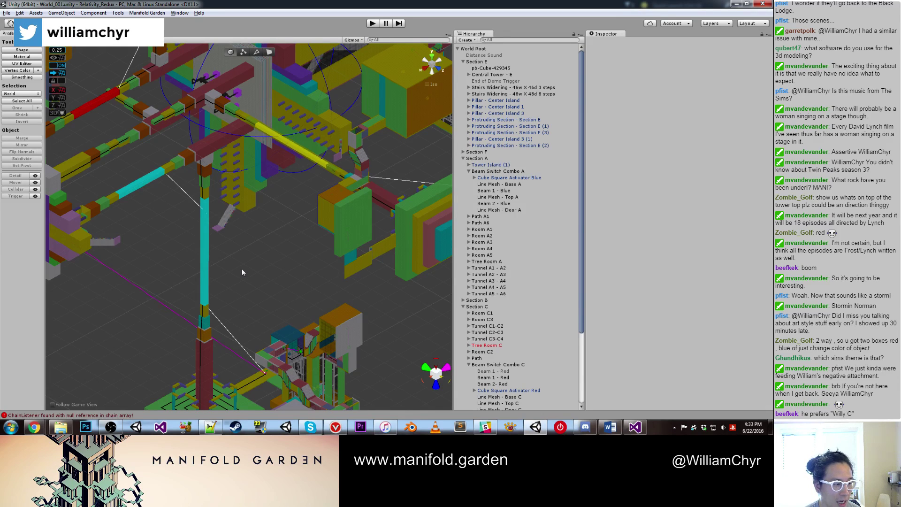
right_drag(265, 264, 255, 96)
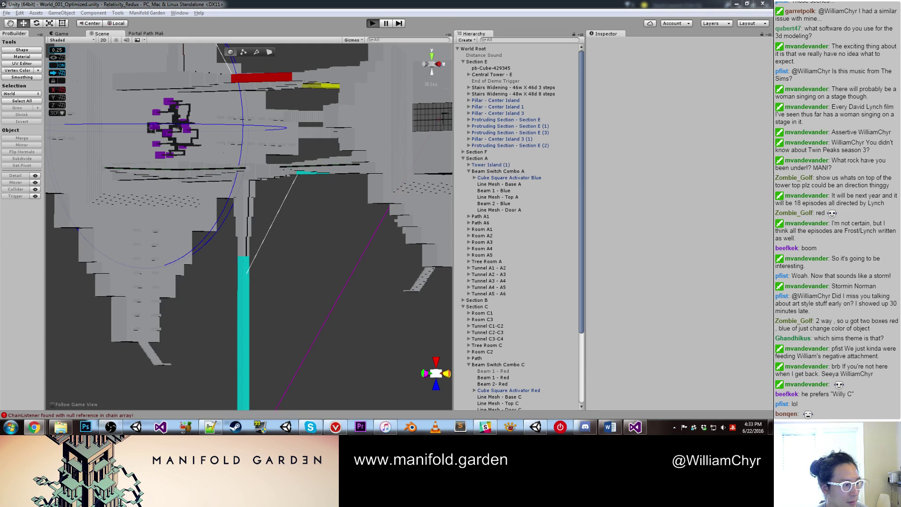
Step: Playtest the level, drop the carried teal cube, then stop Play mode
key(ctrl+p)
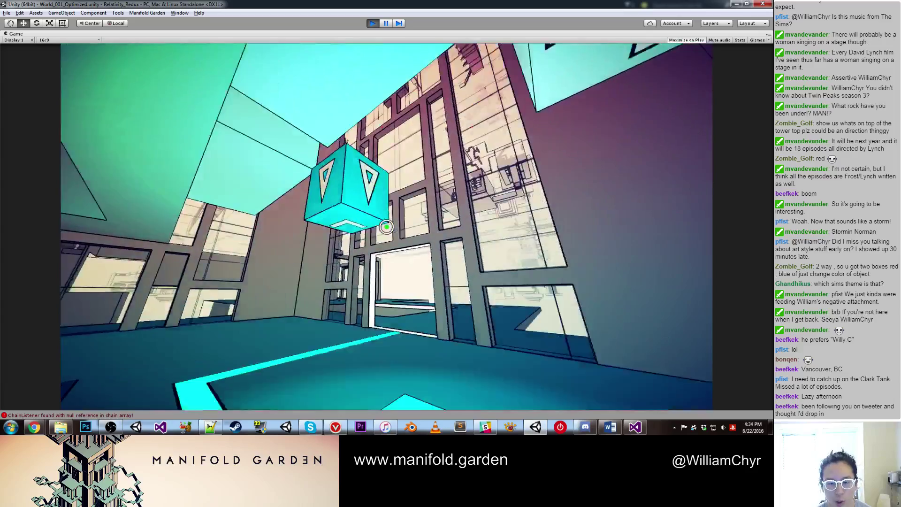
click(386, 226)
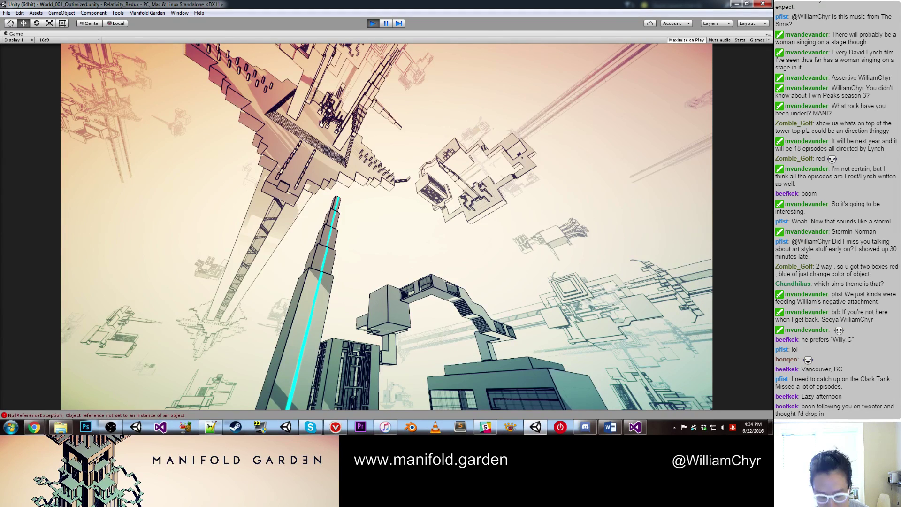
key(ctrl+p)
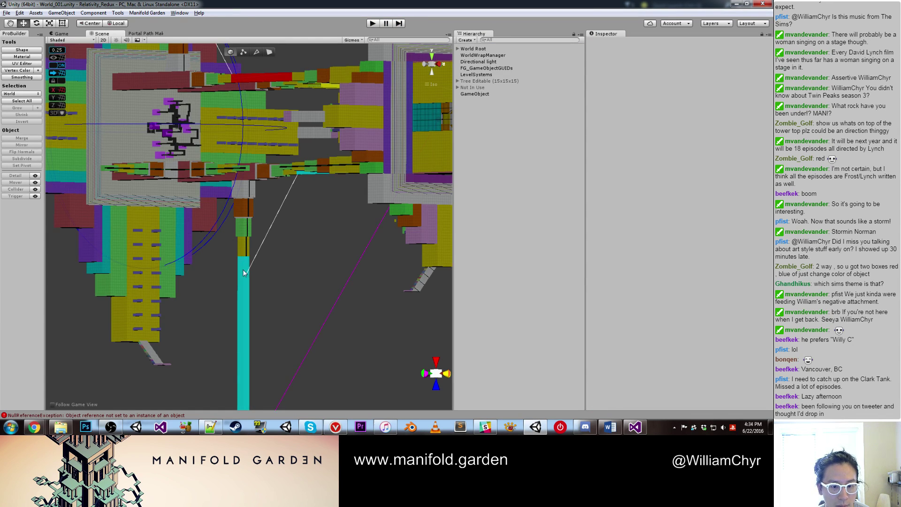
Step: Select and frame Beam 1 - Blue, orbiting around it to check its placement
click(244, 294)
key(f)
alt+drag(244, 294, 262, 251)
click(262, 251)
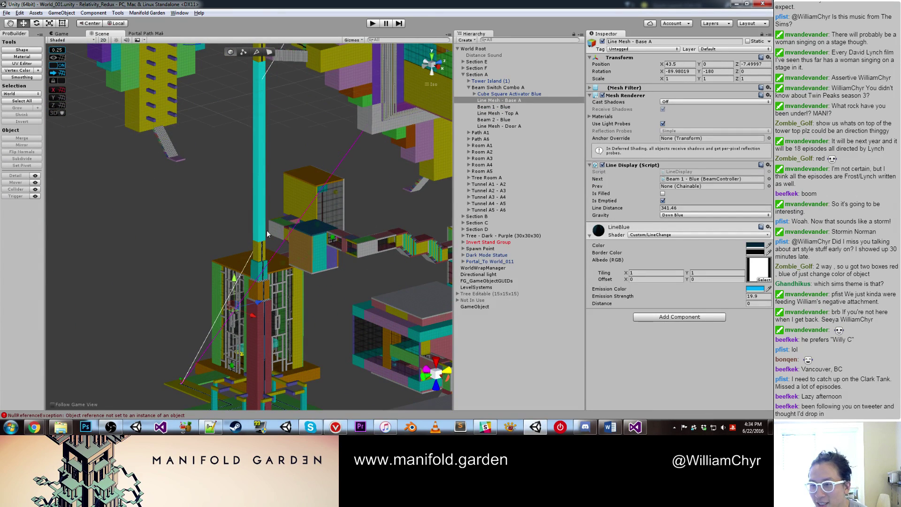
click(516, 107)
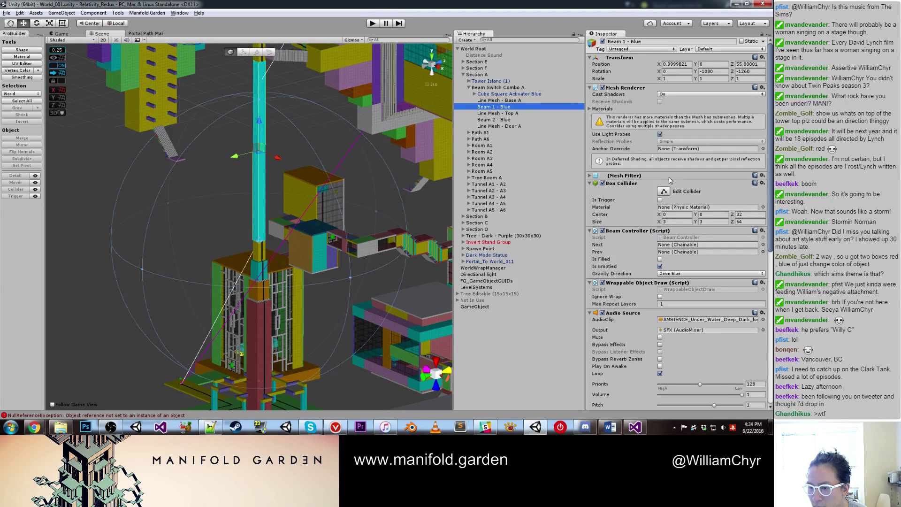
double_click(516, 107)
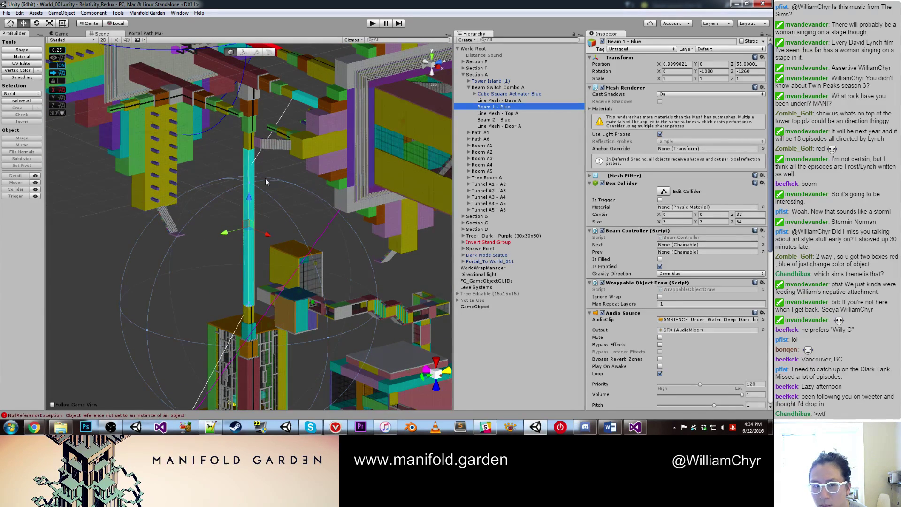
alt+drag(266, 182, 190, 155)
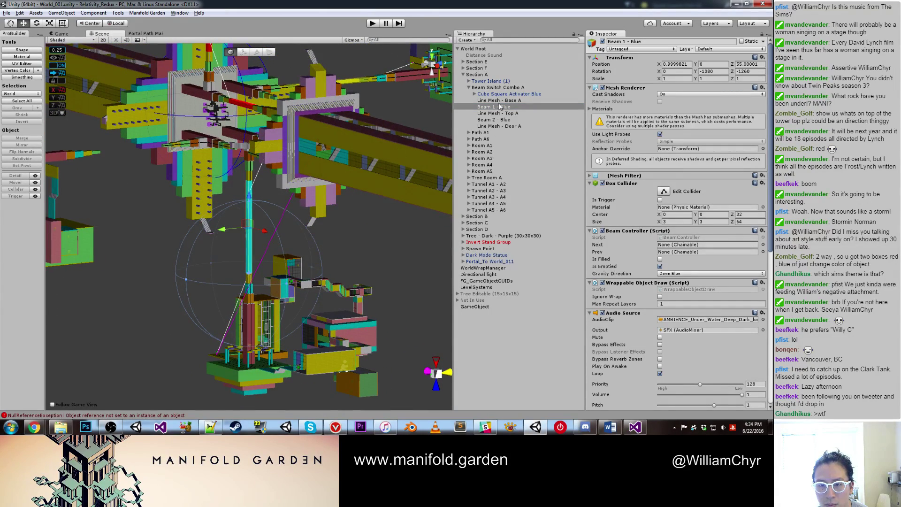
scroll(237, 273, up, 6)
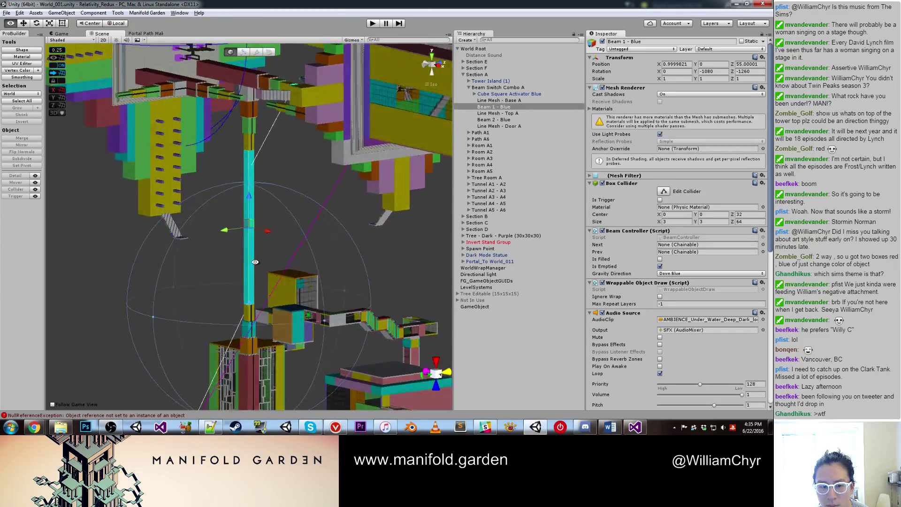
alt+drag(237, 273, 293, 249)
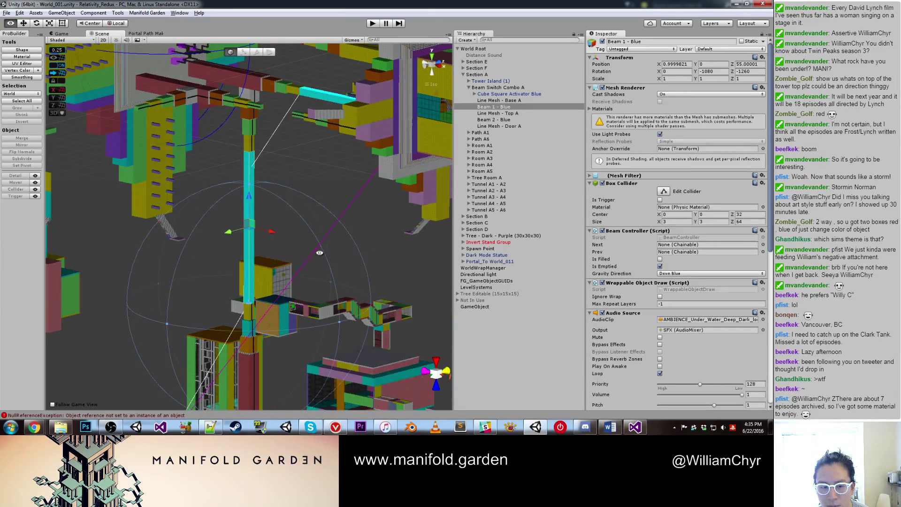
Step: Delete Beam 1 - Blue and Beam 2 - Blue from the Hierarchy
right_click(517, 106)
click(540, 150)
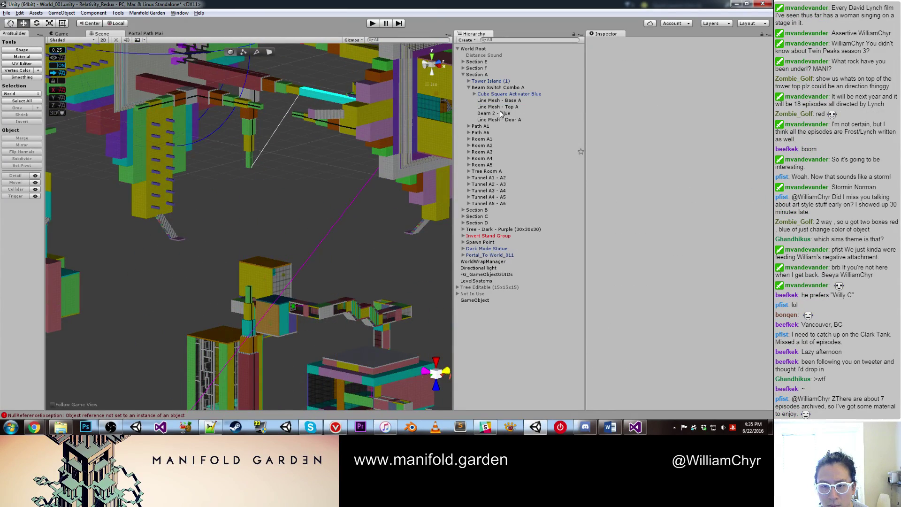
click(501, 113)
right_click(501, 113)
click(530, 158)
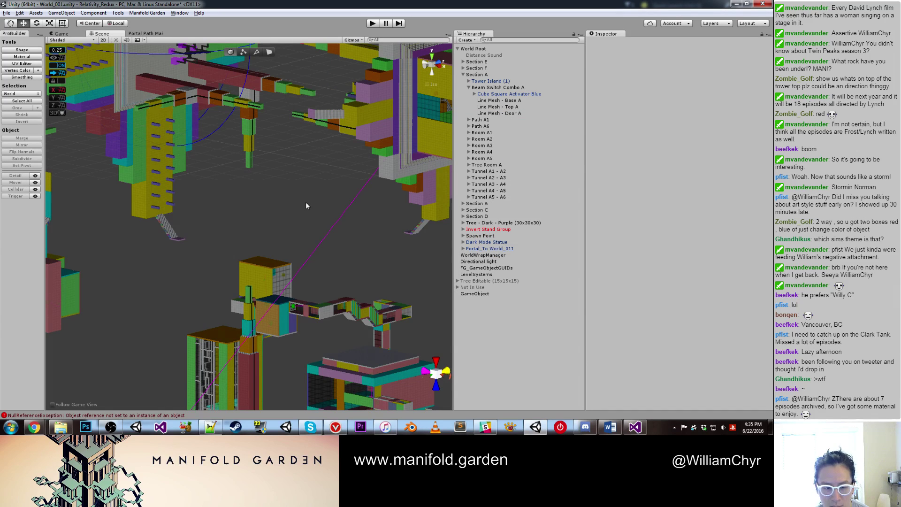
Step: In the Beam Generator tool, set the outer beam size to 3 by 3
click(147, 12)
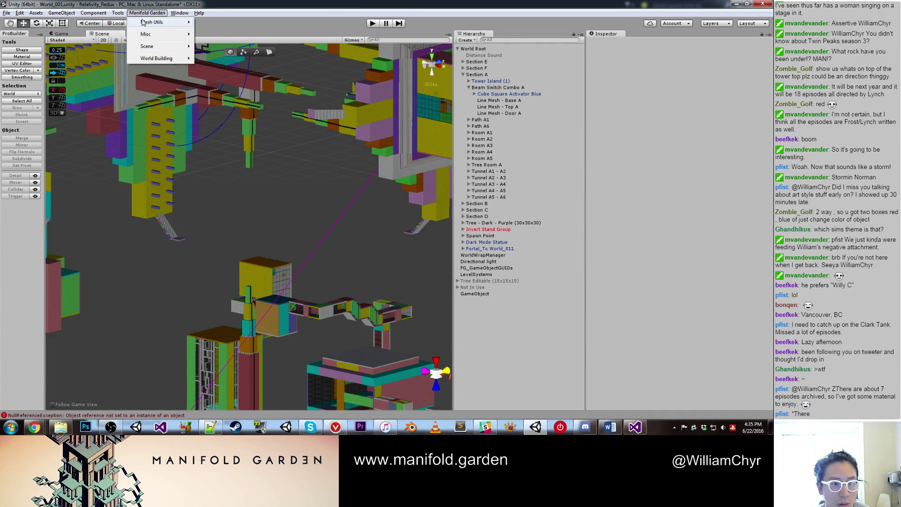
mouse_move(152, 22)
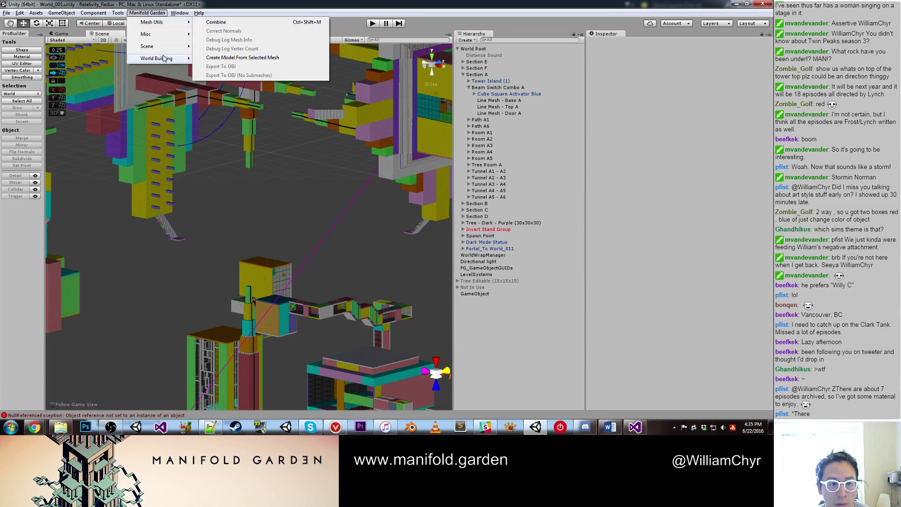
mouse_move(159, 58)
click(208, 60)
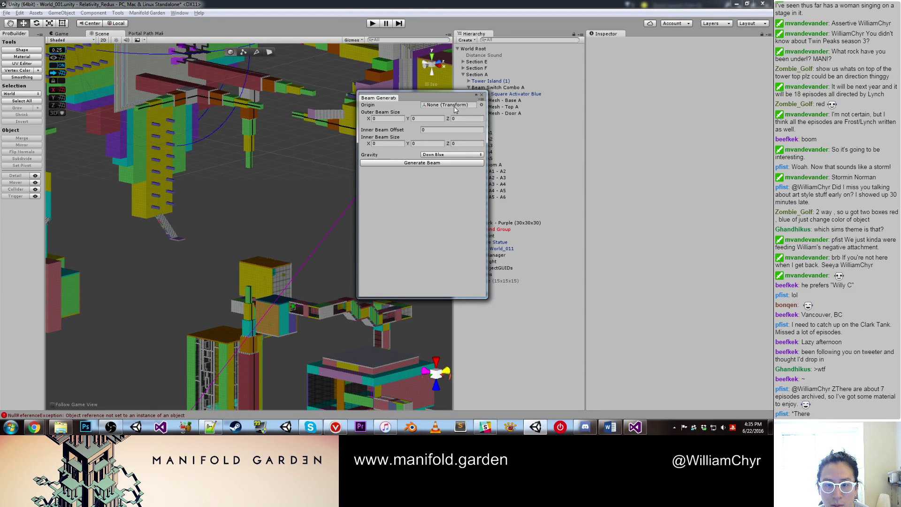
drag(418, 101, 350, 118)
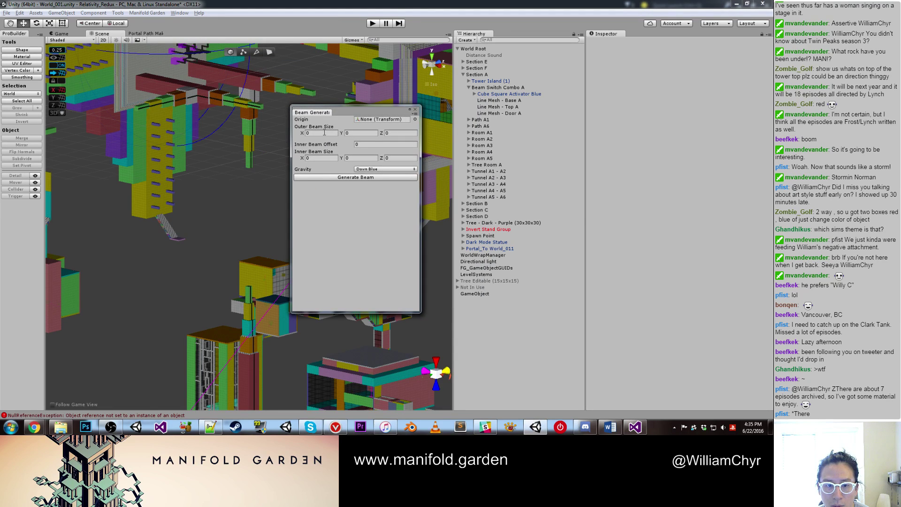
click(329, 120)
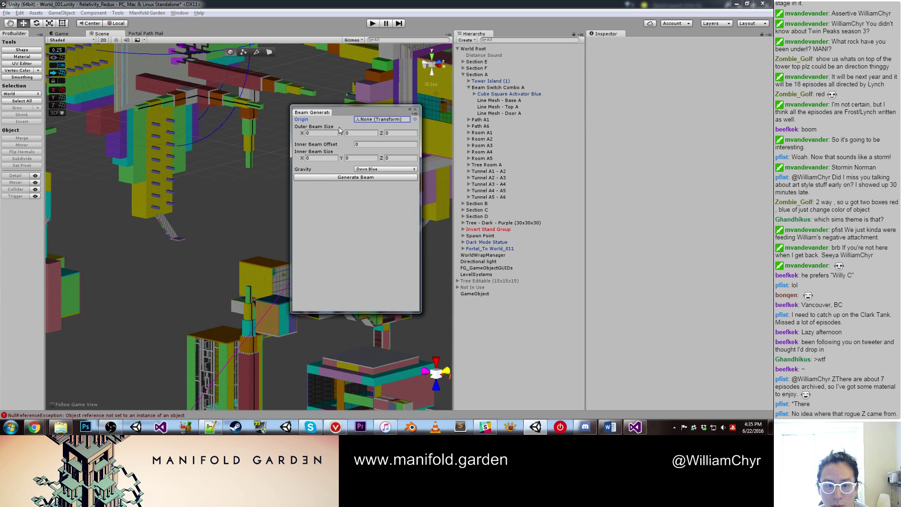
click(315, 133)
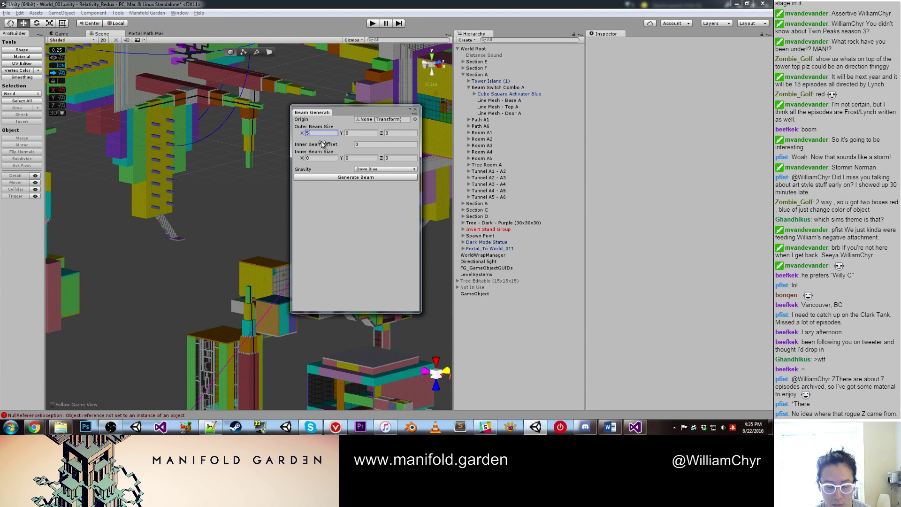
key(BackSpace)
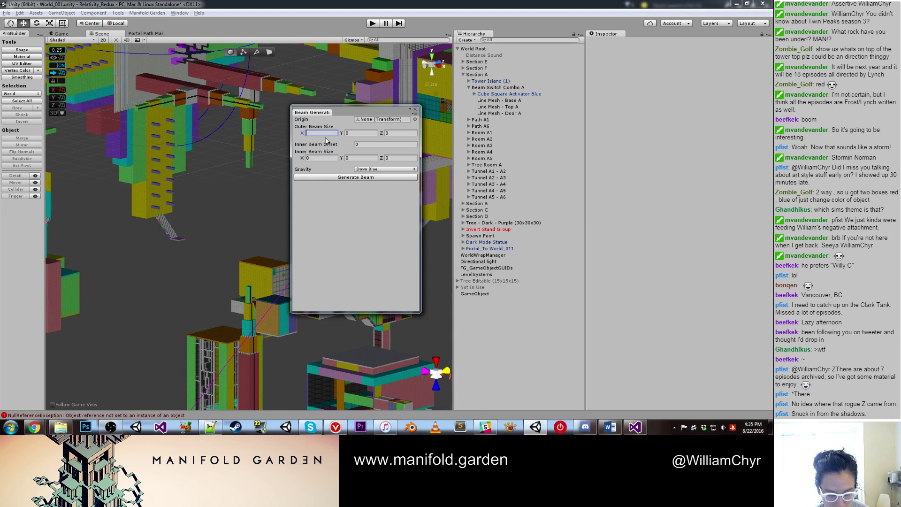
text(3)
key(Tab)
text(3)
key(Tab)
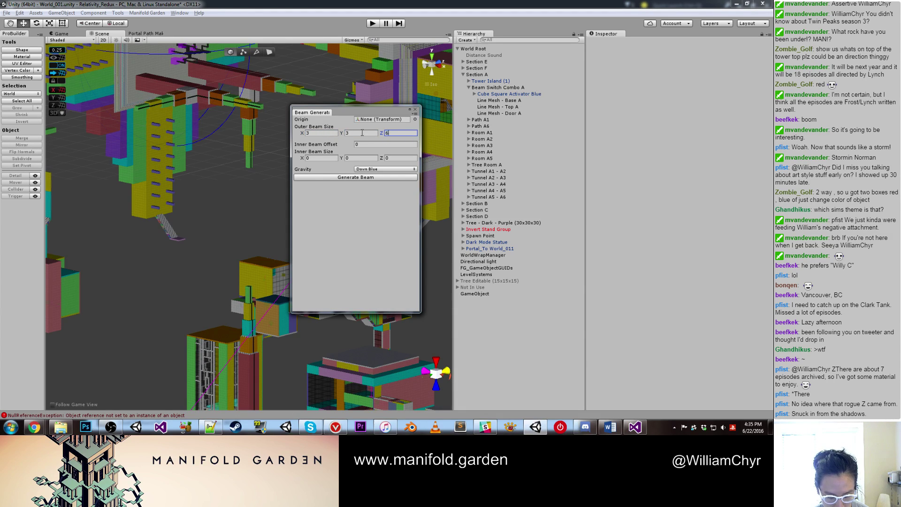
Step: Set inner size 2 by 2 with origin GameObject and generate the beam
click(334, 159)
text(2)
key(Tab)
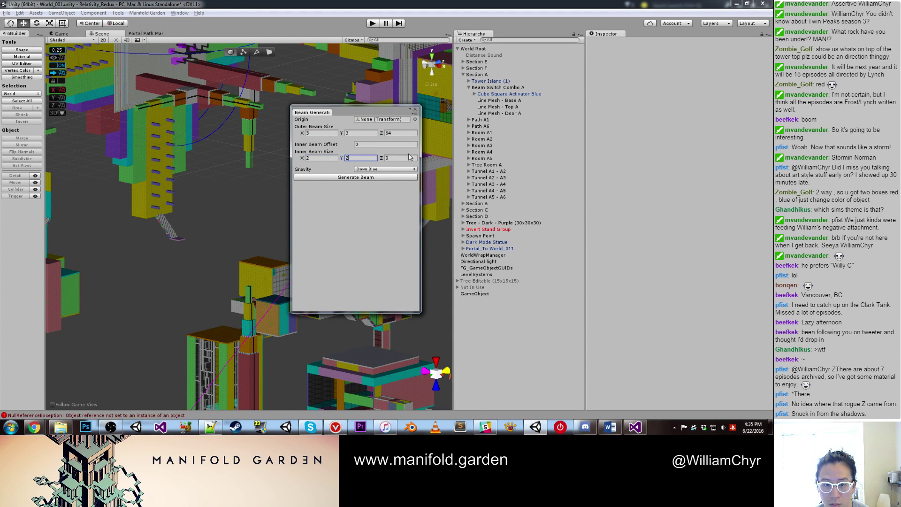
key(Tab)
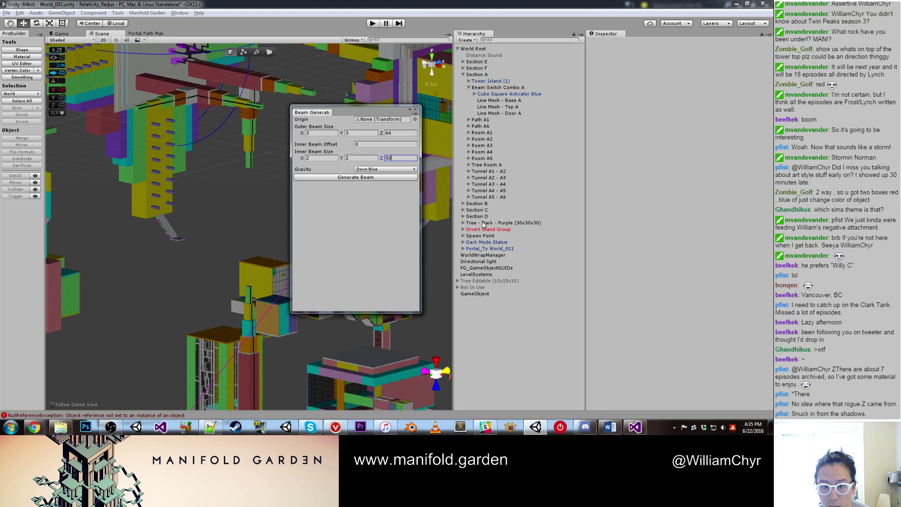
drag(488, 294, 380, 119)
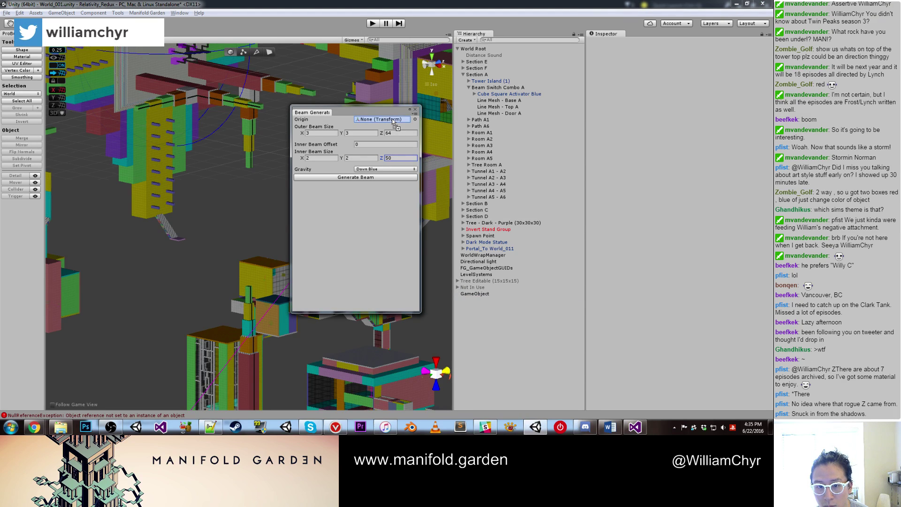
click(376, 177)
Step: Rotate the new beam upright and move it onto the column
click(415, 112)
key(f)
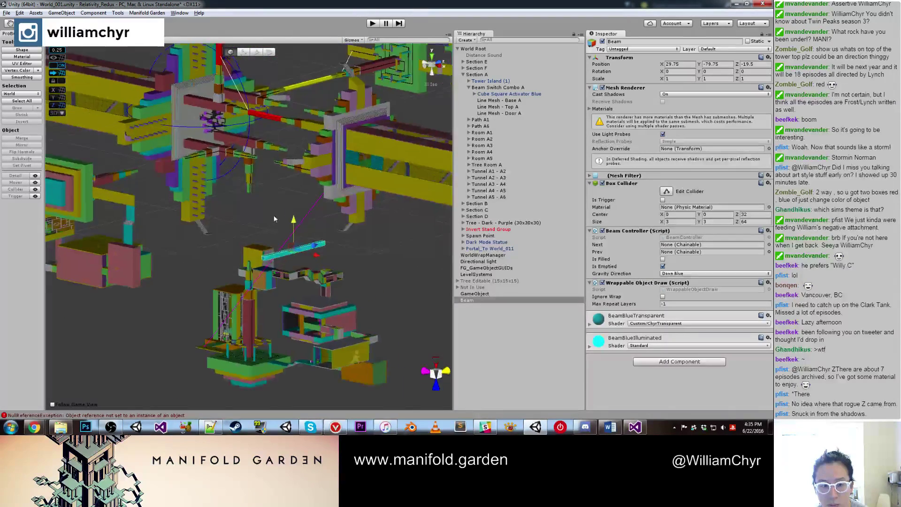
key(e)
drag(281, 221, 305, 237)
key(f)
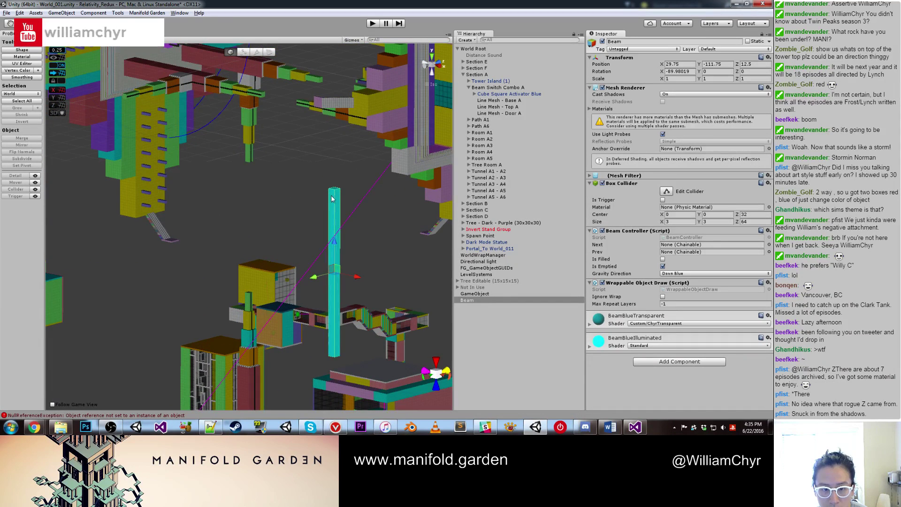
key(w)
drag(328, 191, 277, 195)
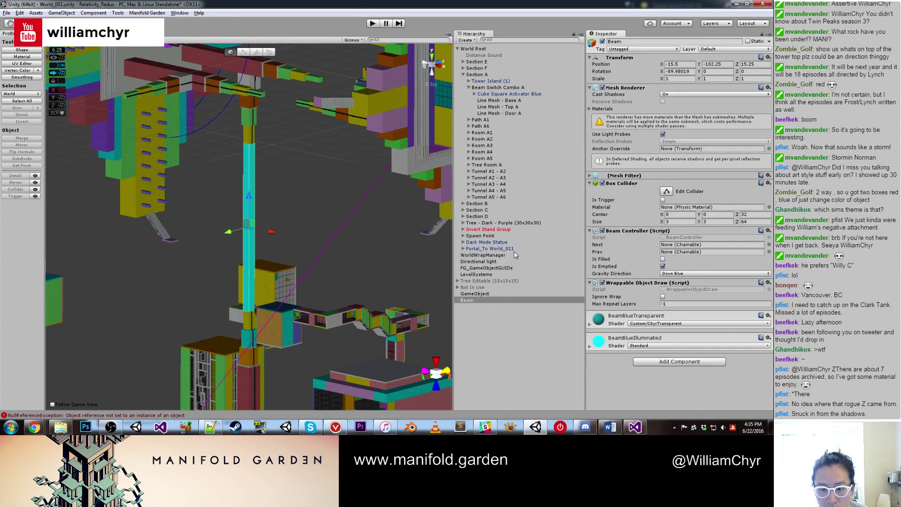
Step: Parent the beam under Beam Switch Combo A, rename it Beam 1- Blue, and make it Base A's Next
drag(491, 300, 507, 104)
click(672, 49)
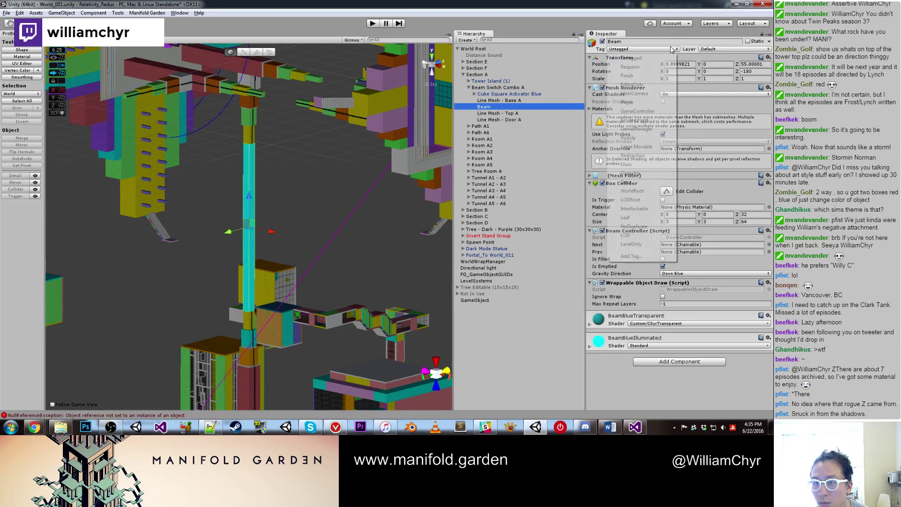
click(675, 41)
click(676, 42)
text(1- Blue)
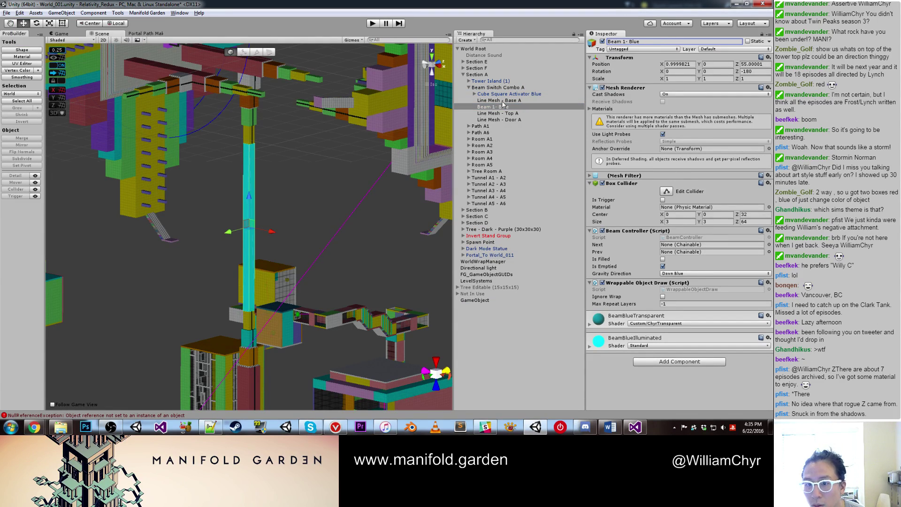
drag(500, 101, 667, 180)
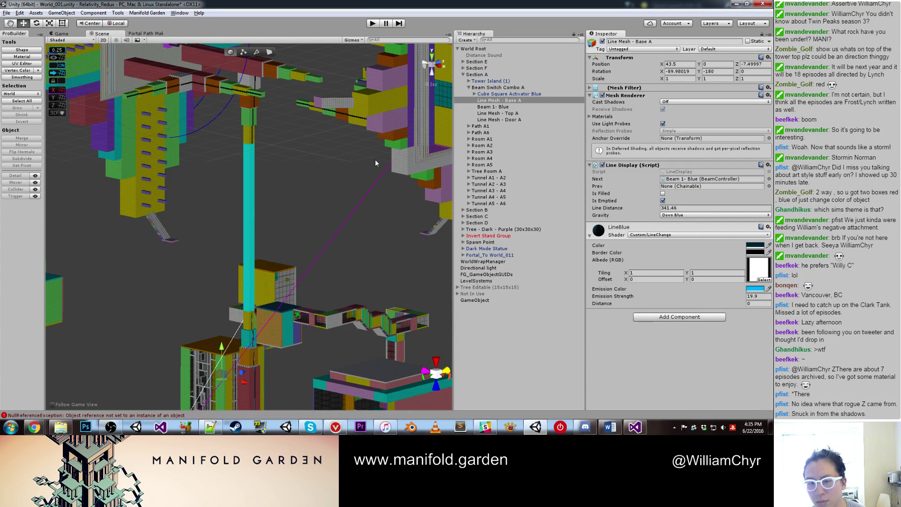
click(498, 107)
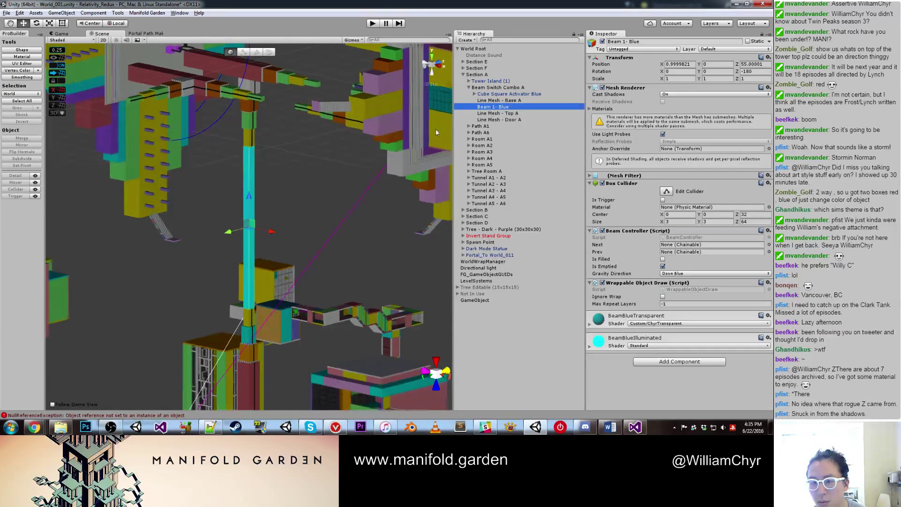
click(293, 206)
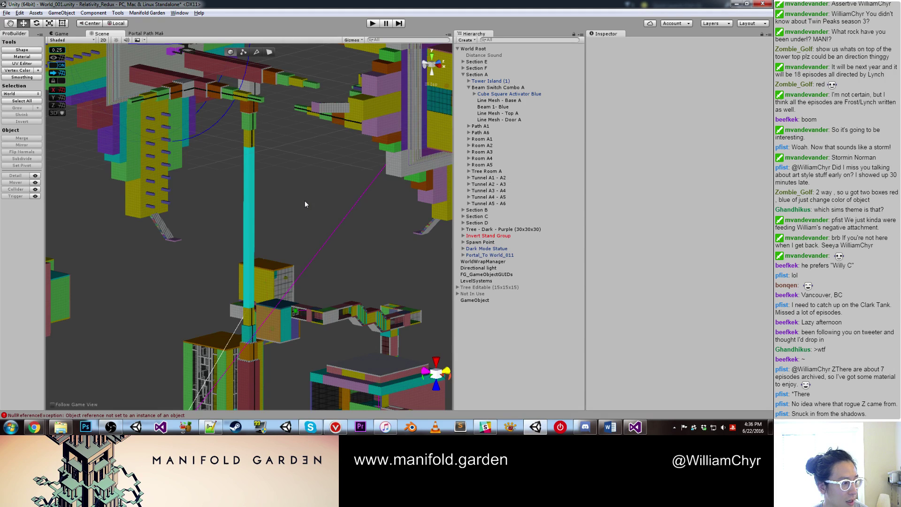
Step: Play the level in the maximized Game view, starting in the pink-walled stair room
scroll(314, 202, up, 1)
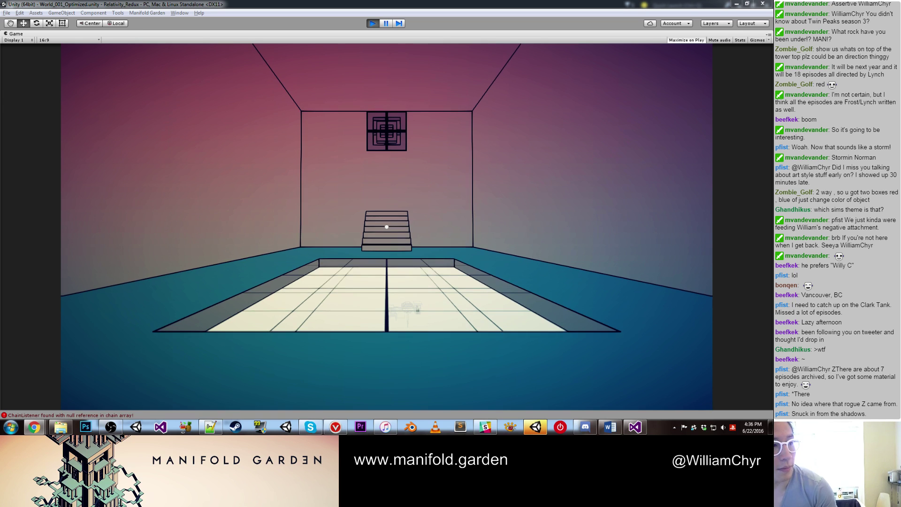
Step: Shift gravity at the R2 pole during the playtest, then bring up ChainListener.cs in Visual Studio
mouse_move(386, 226)
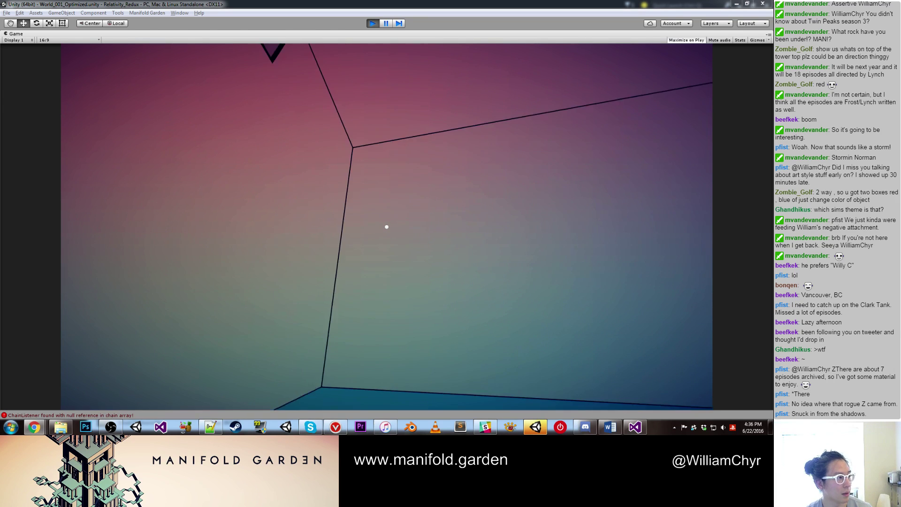
key(alt+Tab)
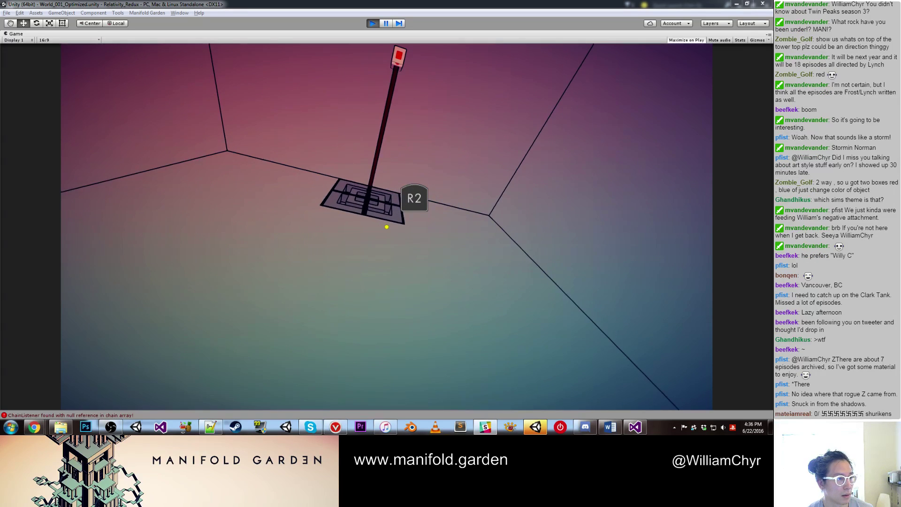
click(386, 227)
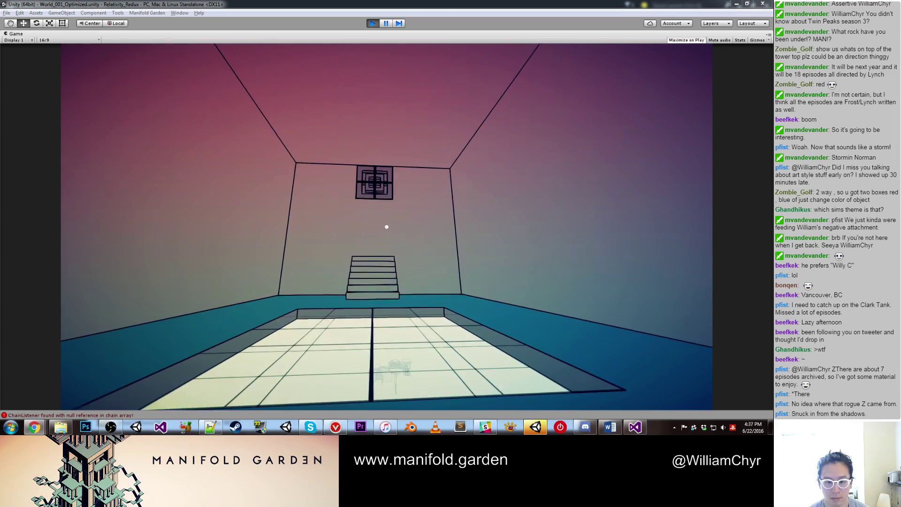
key(alt+Tab)
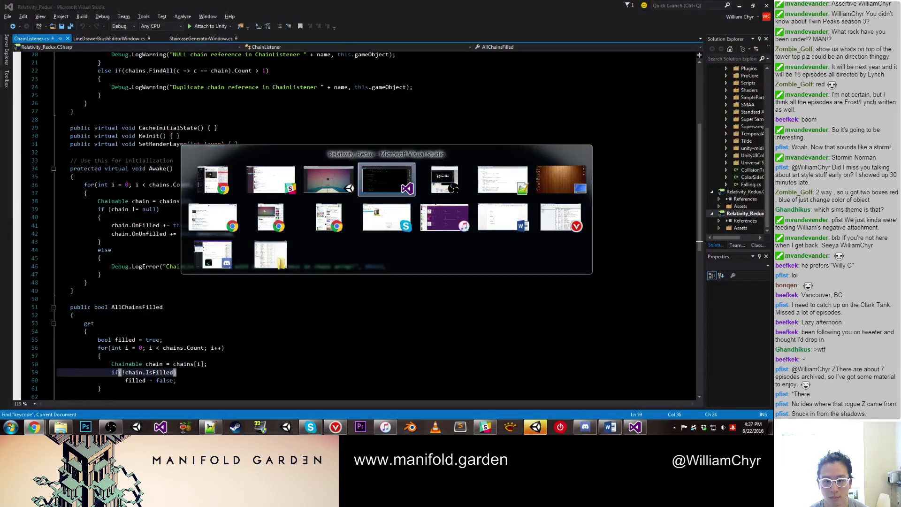
Step: Return to the running game, shift gravity onto the wall, walk to the purple walkway, and stop Play mode
key(Tab)
key(Tab)
key(Tab)
key(Tab)
key(Tab)
key(Tab)
key(Tab)
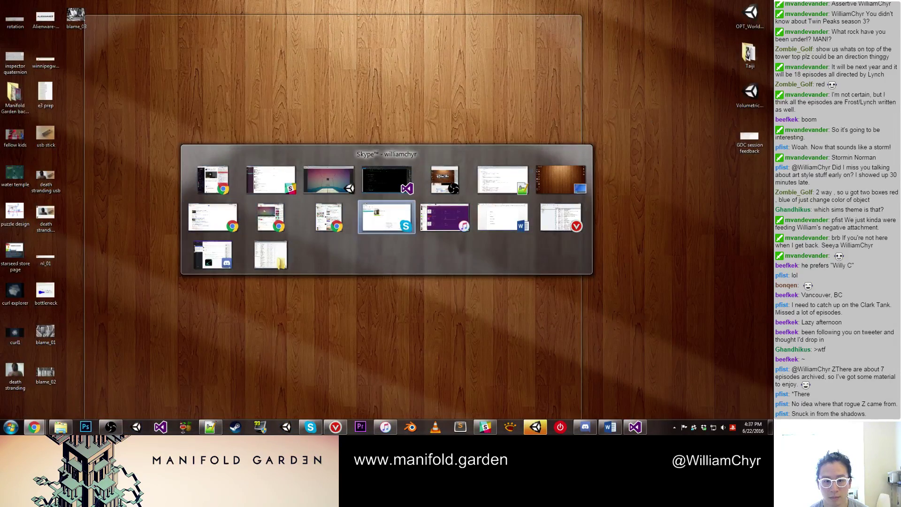
key(Tab)
key(Tab)
key(Tab)
key(Tab)
key(Tab)
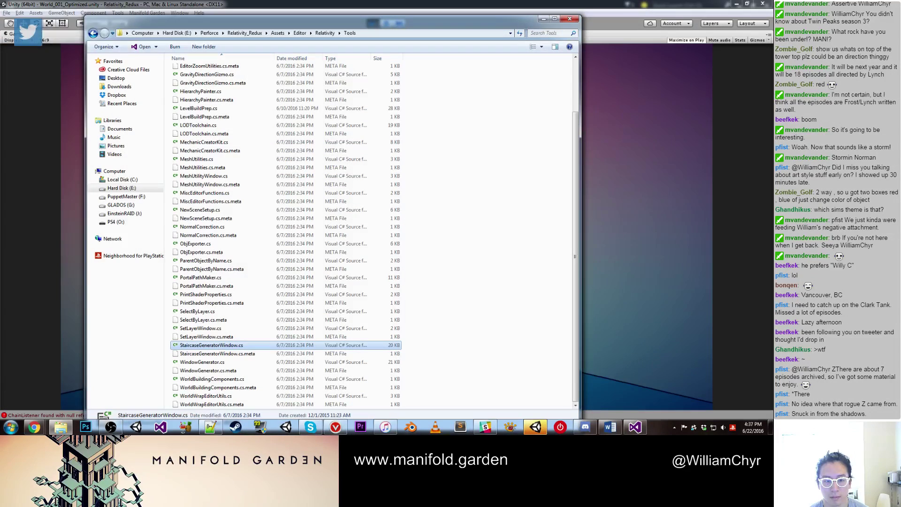
key(alt+Tab)
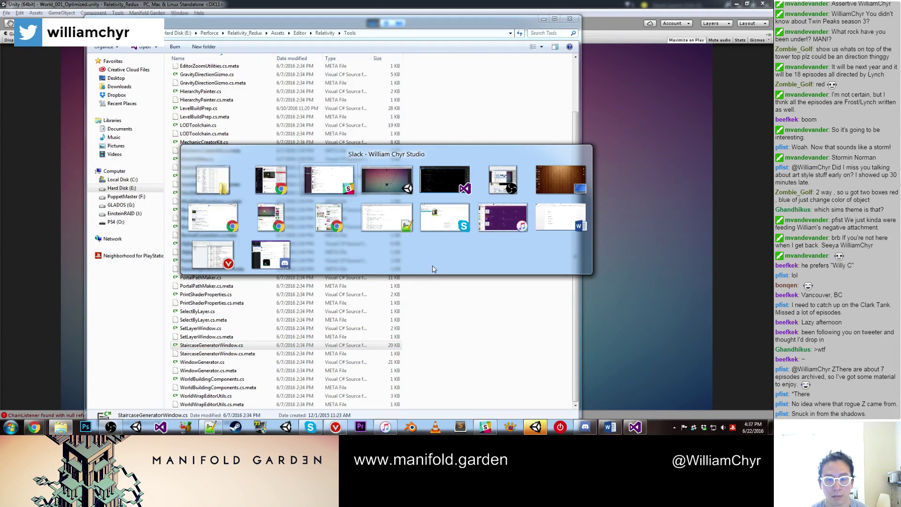
key(Tab)
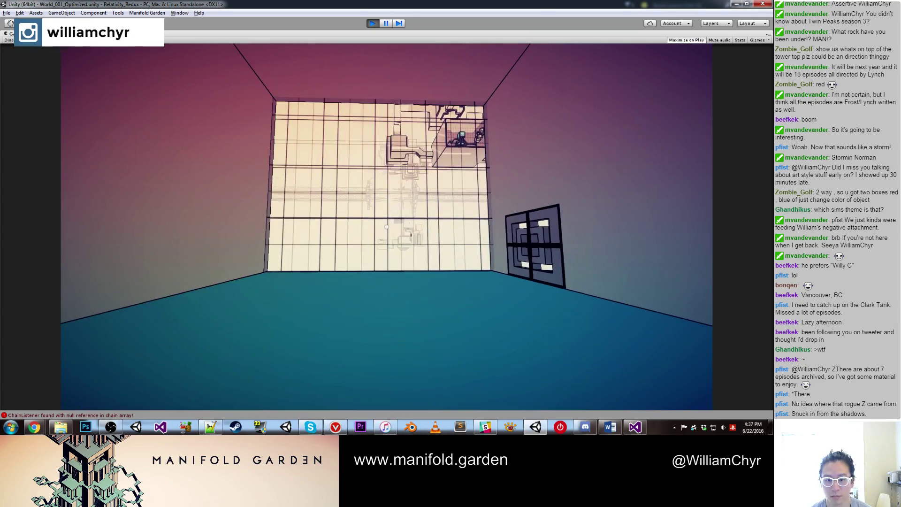
click(387, 227)
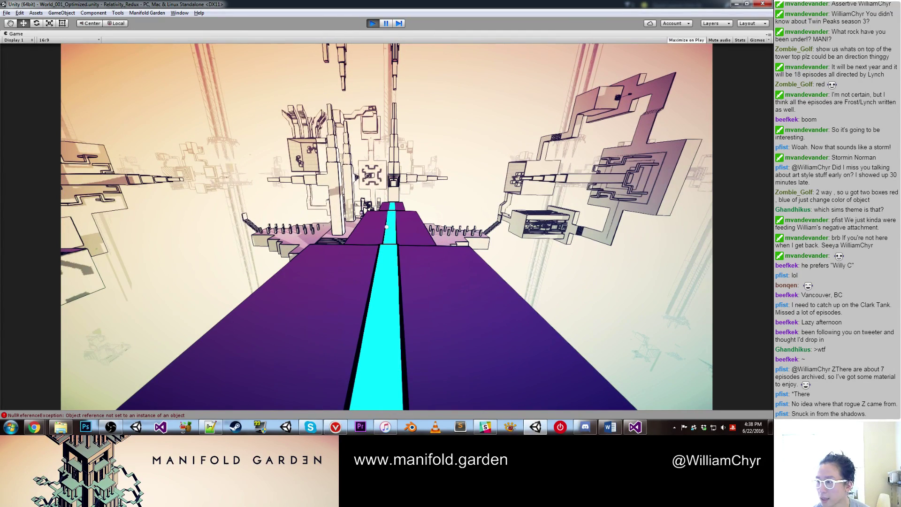
key(ctrl+p)
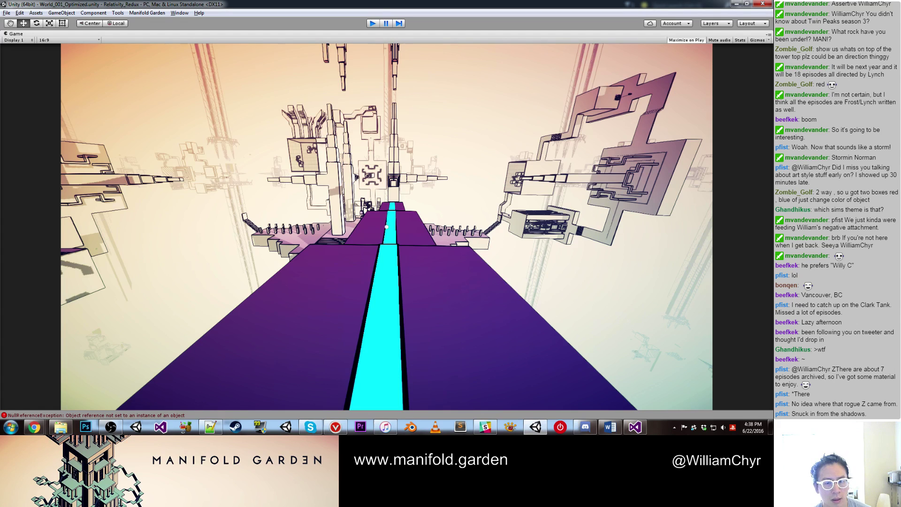
Step: Exit Play mode and inspect the red and cyan beams in the Scene view
key(ctrl+p)
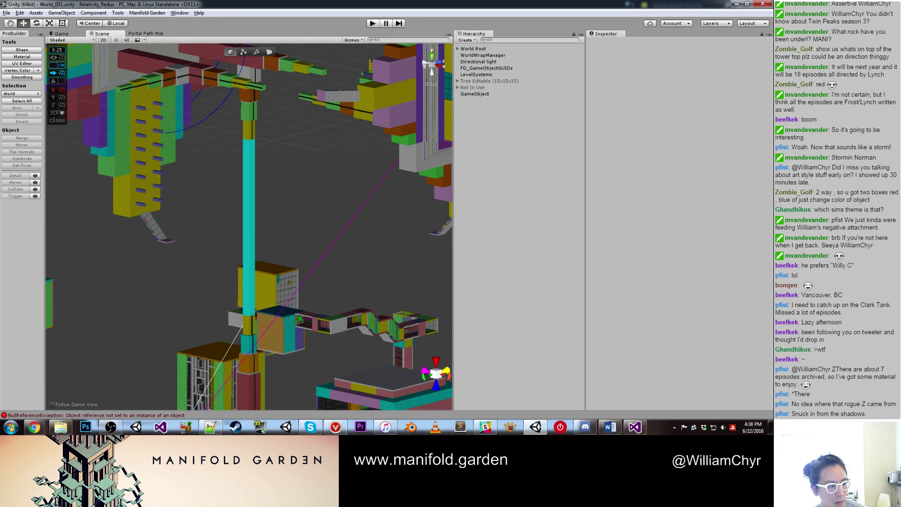
scroll(311, 177, down, 10)
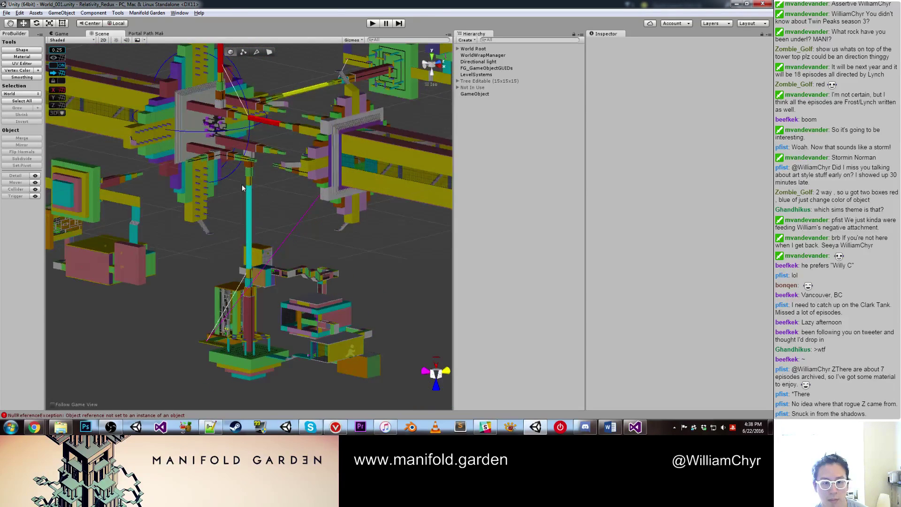
middle_drag(258, 181, 234, 167)
scroll(234, 168, up, 2)
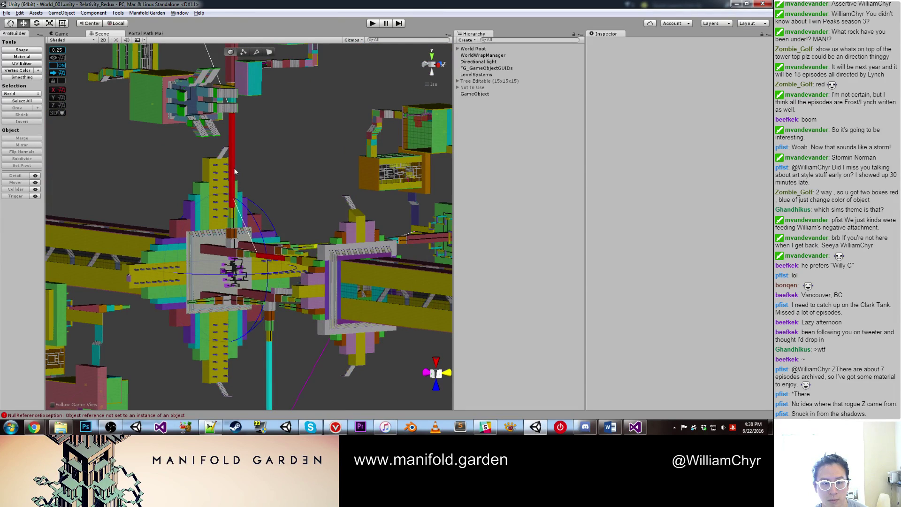
click(234, 168)
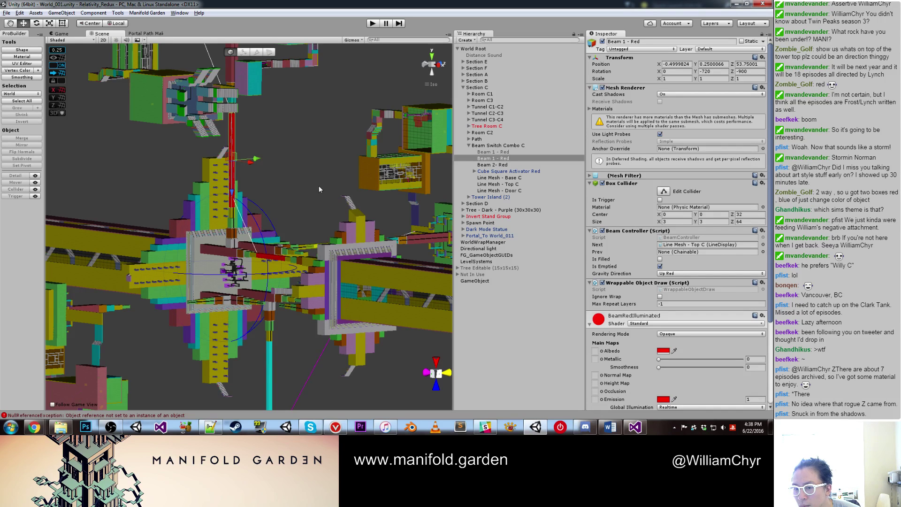
click(271, 356)
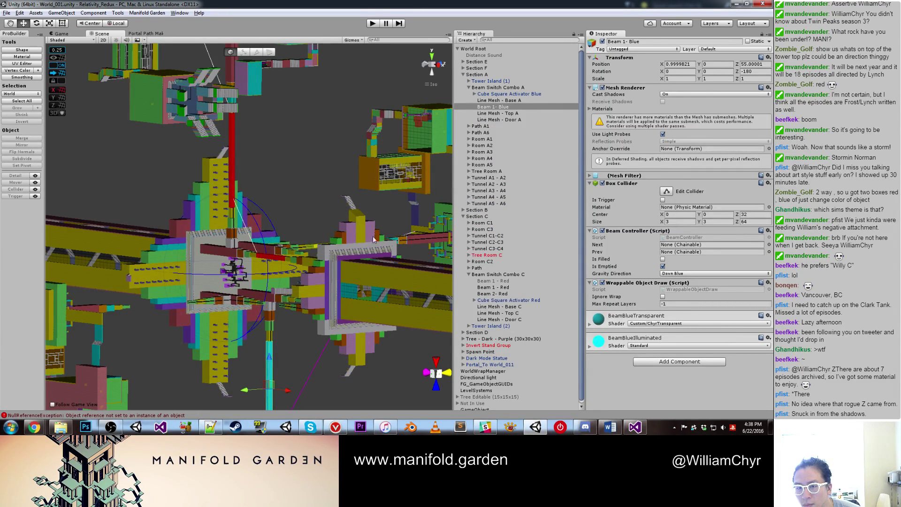
Step: Frame Line Mesh - Base A and Cube Square Activator Blue, then select Line Mesh - Base C
double_click(498, 101)
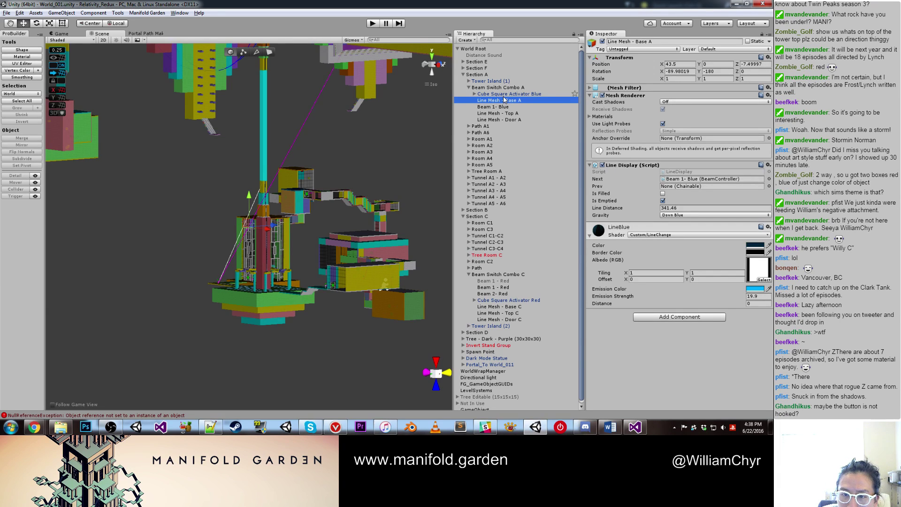
double_click(507, 94)
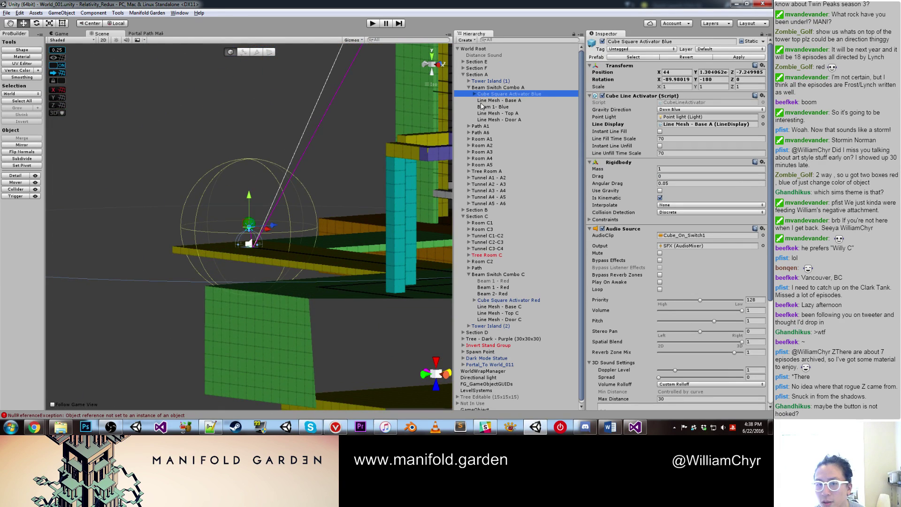
double_click(484, 100)
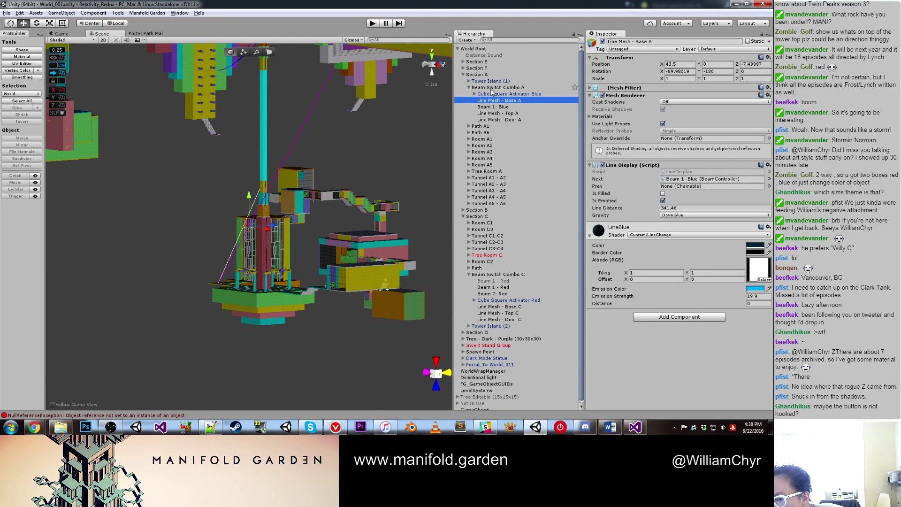
alt+drag(354, 178, 250, 150)
click(246, 149)
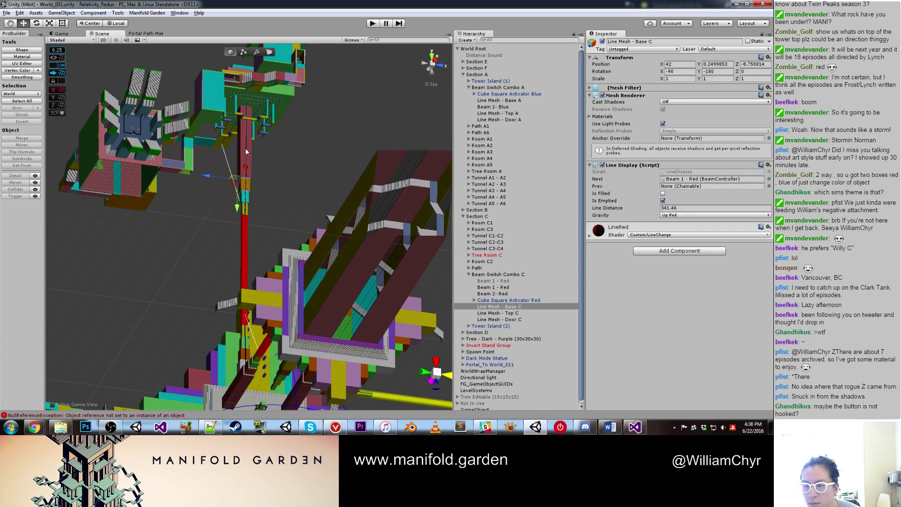
Step: Compare Line Mesh - Base A with the new blue beam and the red beam
click(502, 101)
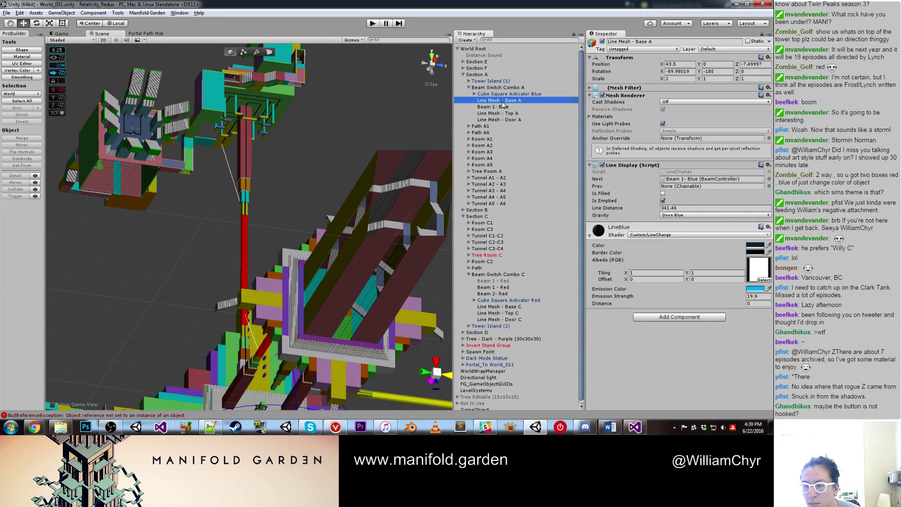
click(591, 237)
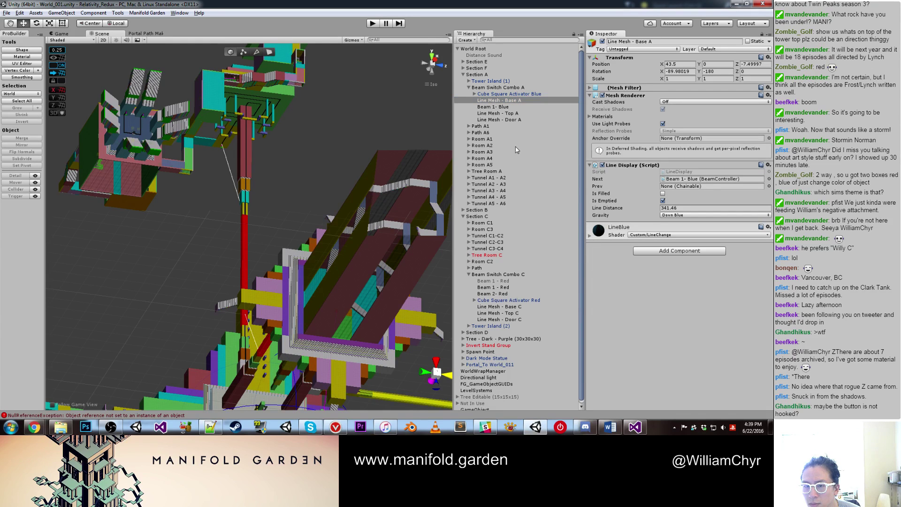
double_click(510, 107)
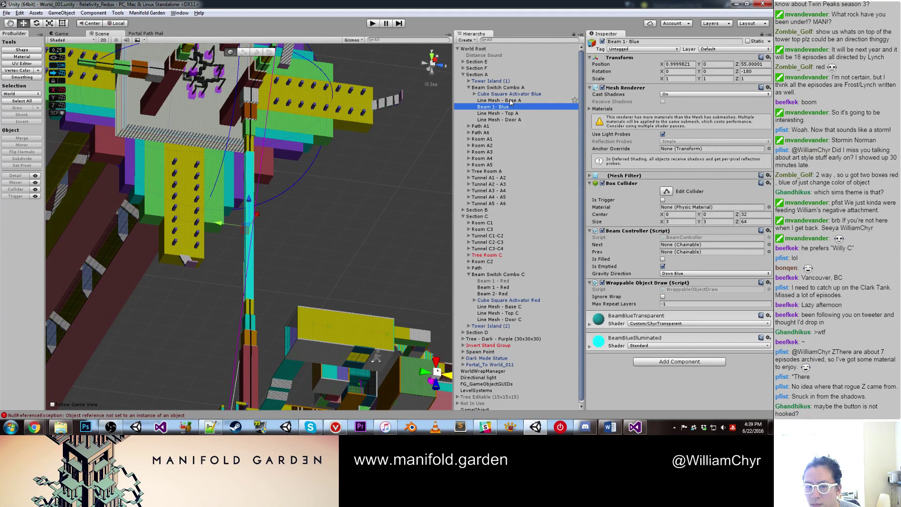
double_click(511, 101)
scroll(293, 187, up, 6)
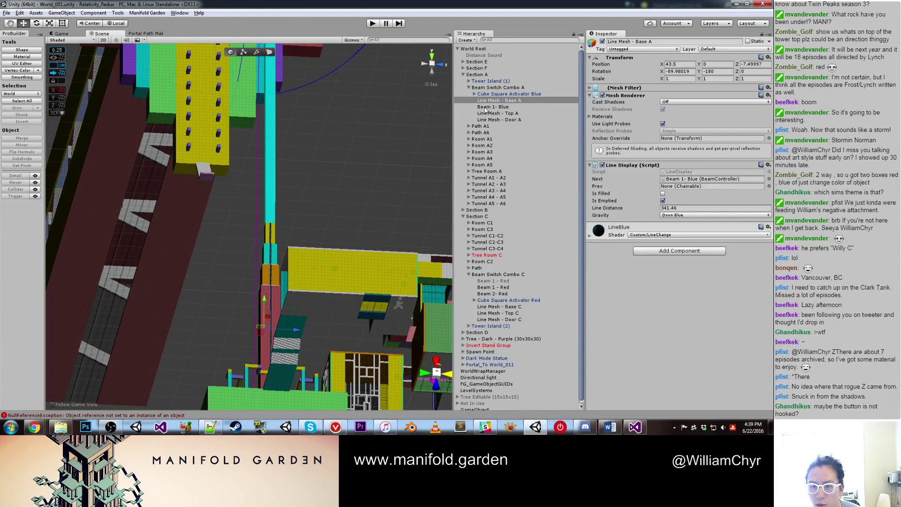
click(486, 108)
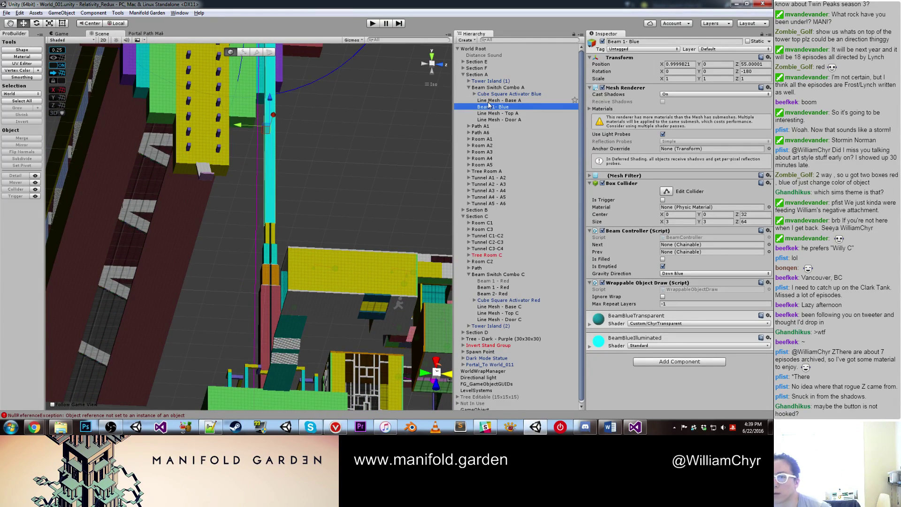
alt+drag(290, 137, 153, 215)
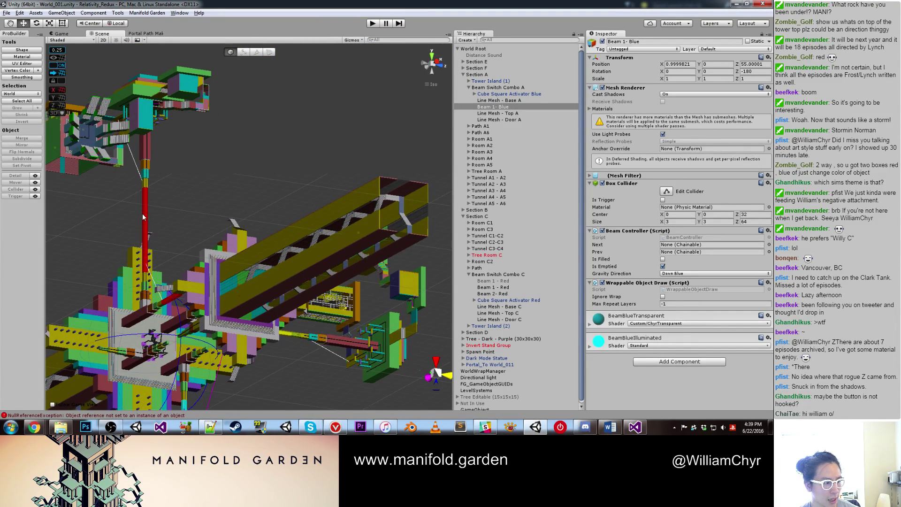
click(145, 220)
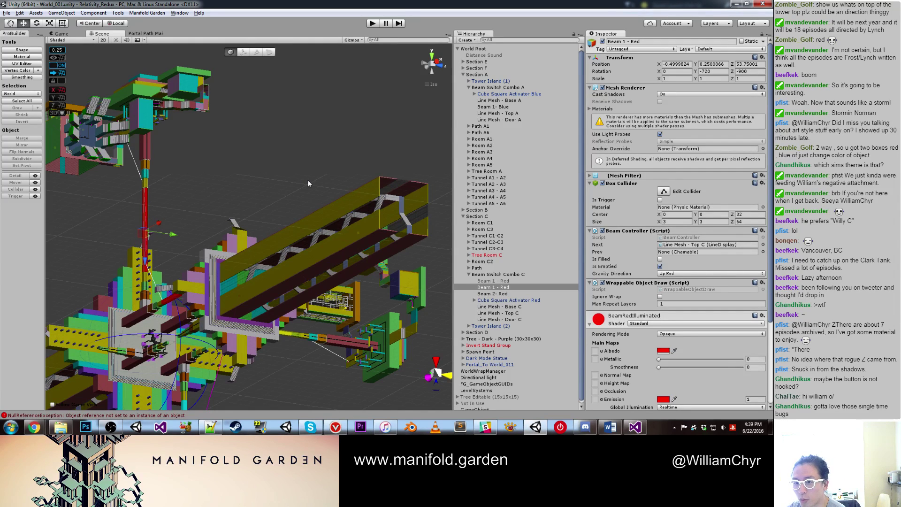
middle_drag(309, 182, 297, 205)
scroll(297, 205, up, 3)
Step: Rename the cyan beam to 'Beam 1 - Blue' and switch to the ChainListener script in Visual Studio
click(257, 284)
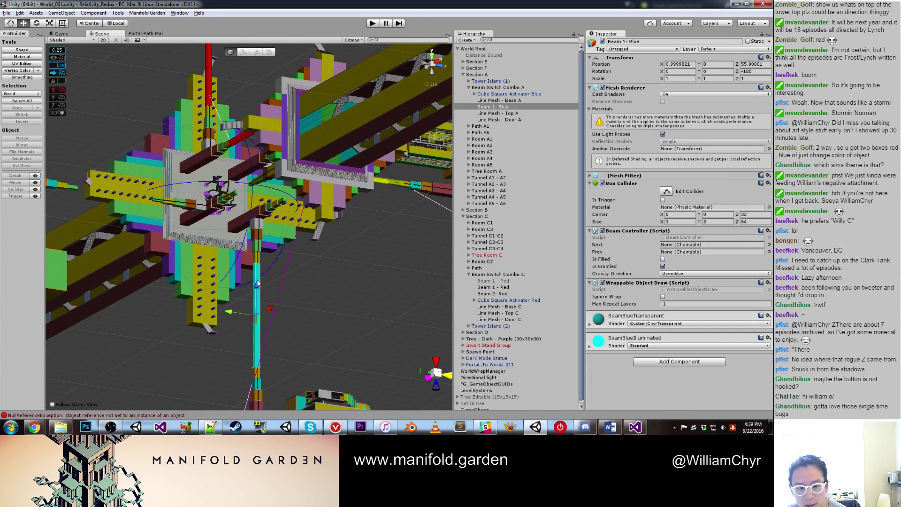
click(623, 42)
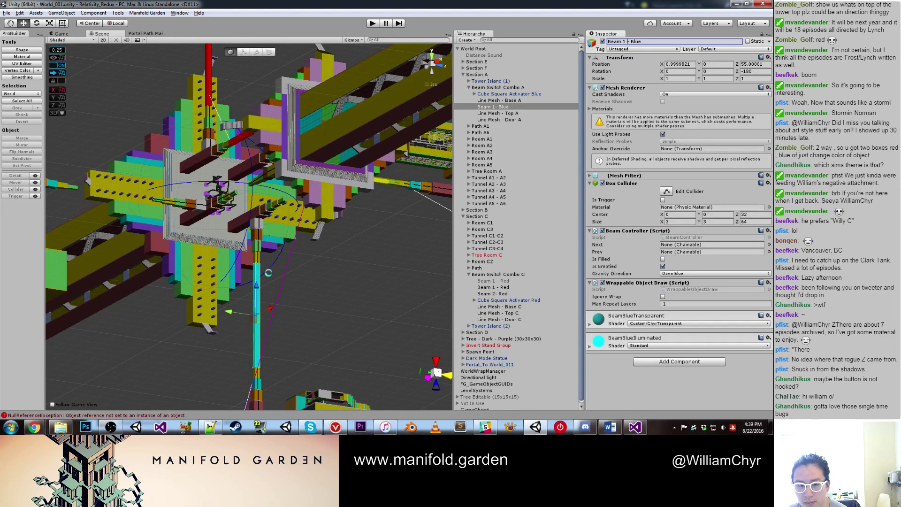
alt+drag(272, 271, 348, 148)
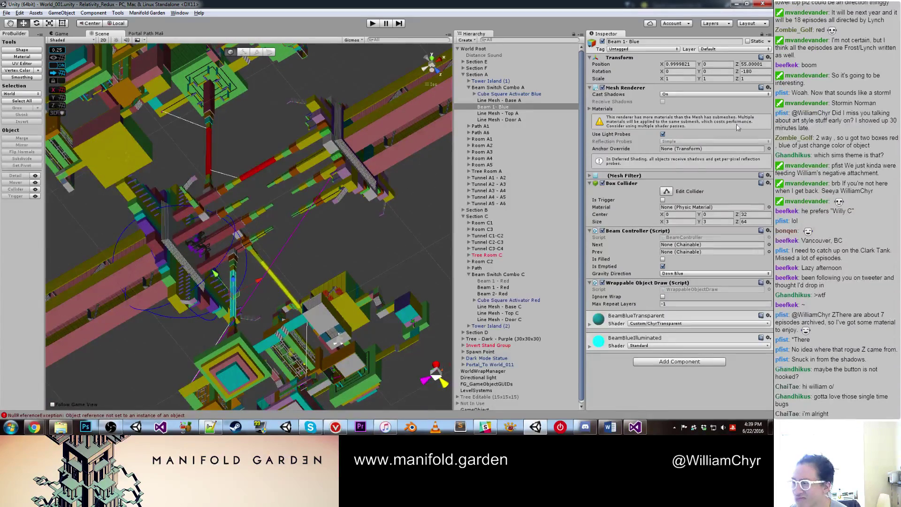
key(alt+Tab)
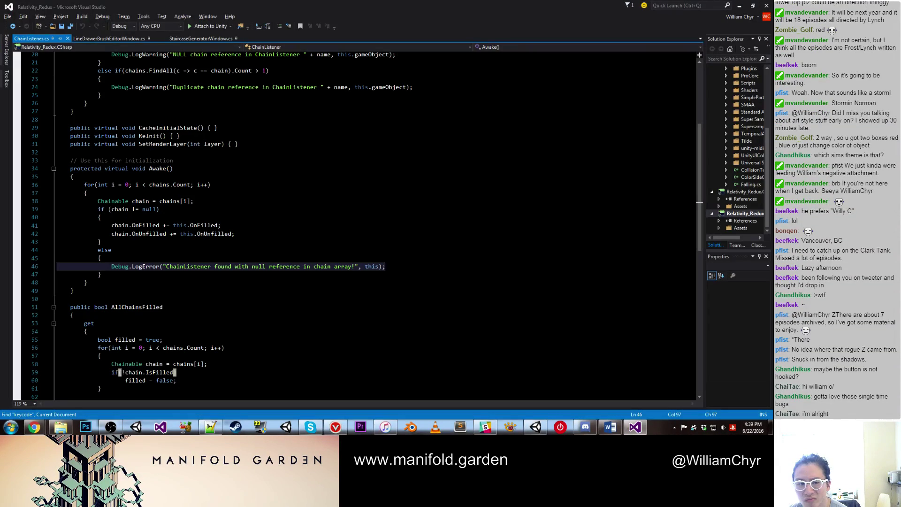
Step: Return to Unity and marquee-select the objects around the central beams
key(alt+Tab)
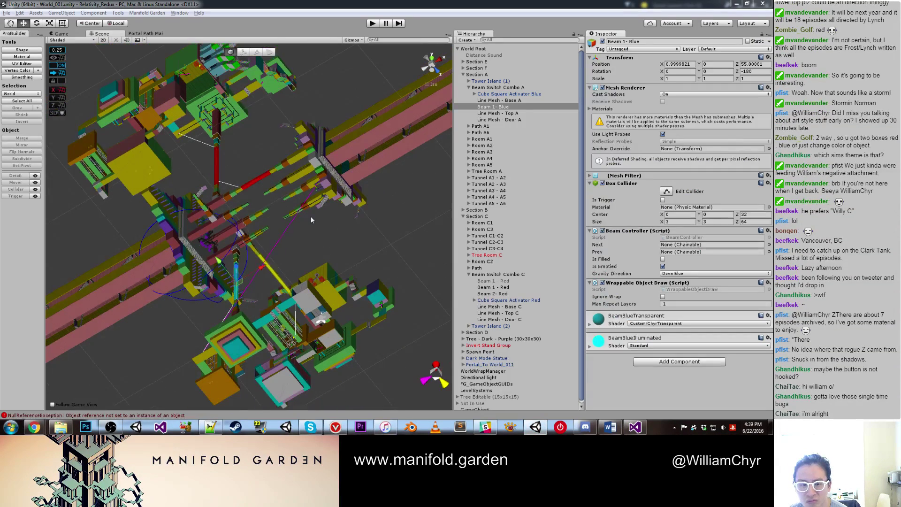
drag(309, 217, 256, 314)
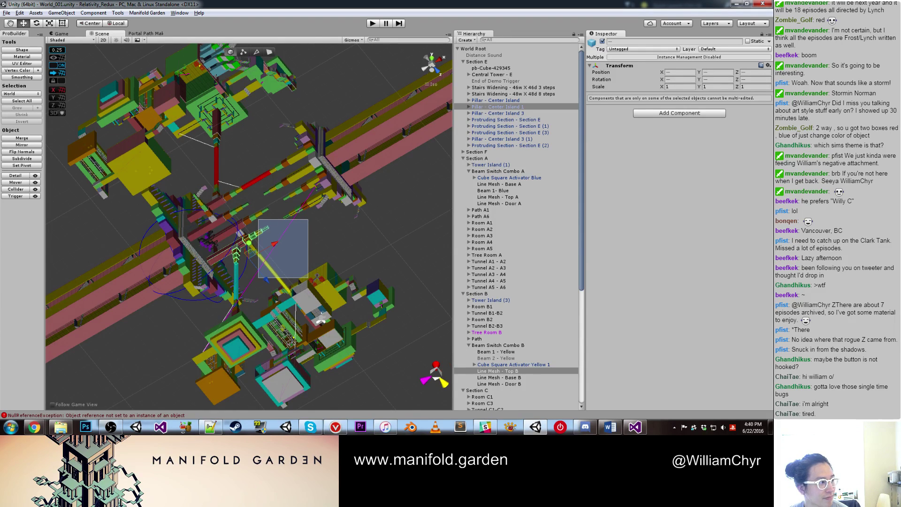
Step: Undo the last change, select the yellow beam, and open Beam 1 - Yellow's context menu
key(ctrl+z)
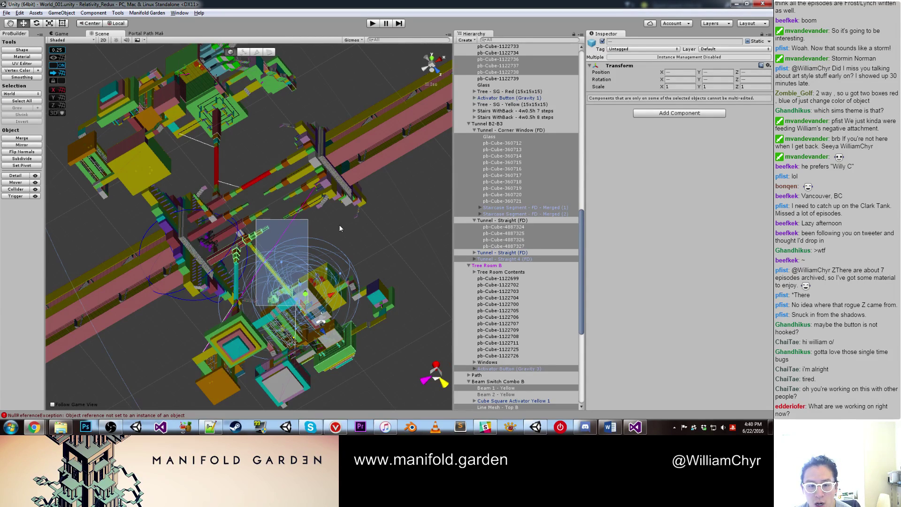
scroll(421, 218, up, 3)
scroll(421, 219, up, 3)
click(421, 219)
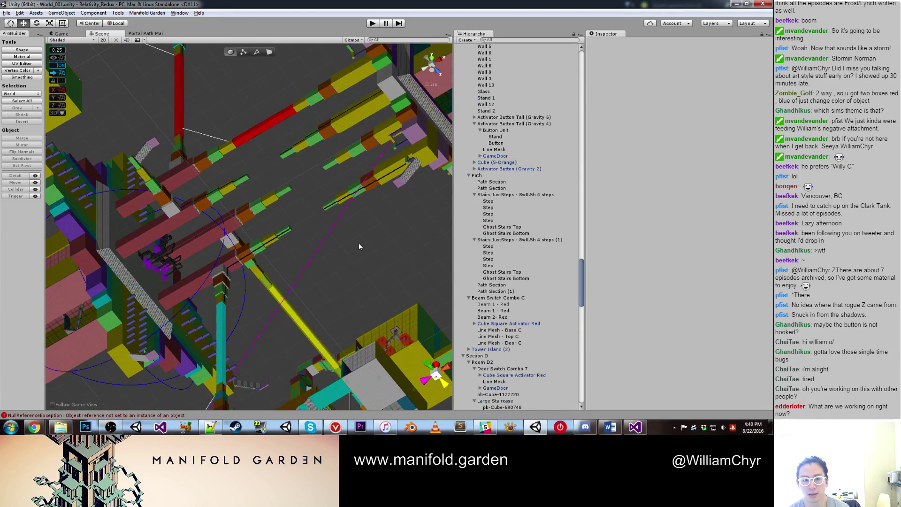
scroll(358, 246, up, 1)
scroll(324, 241, up, 1)
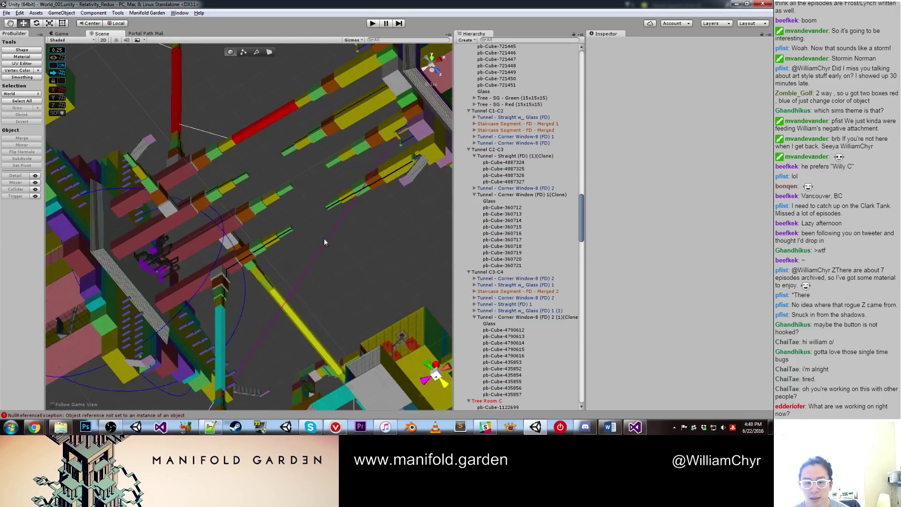
scroll(324, 242, down, 1)
click(287, 297)
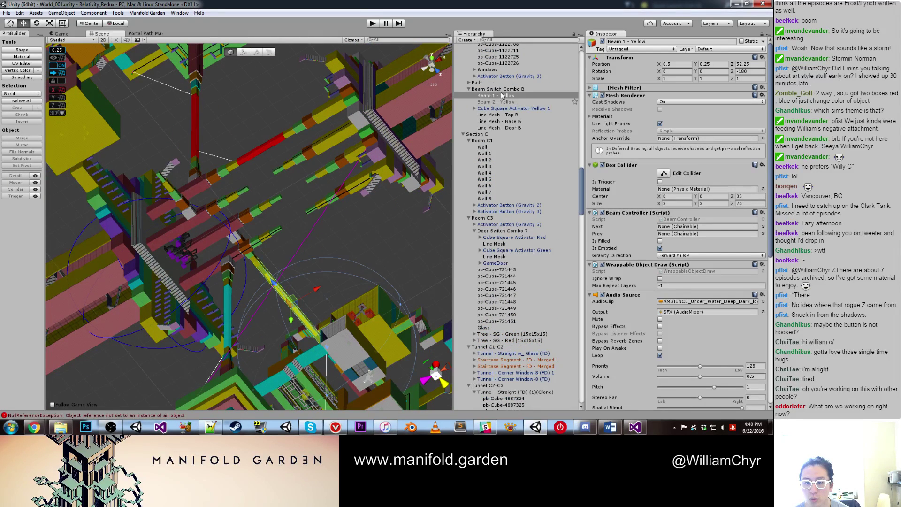
right_click(504, 96)
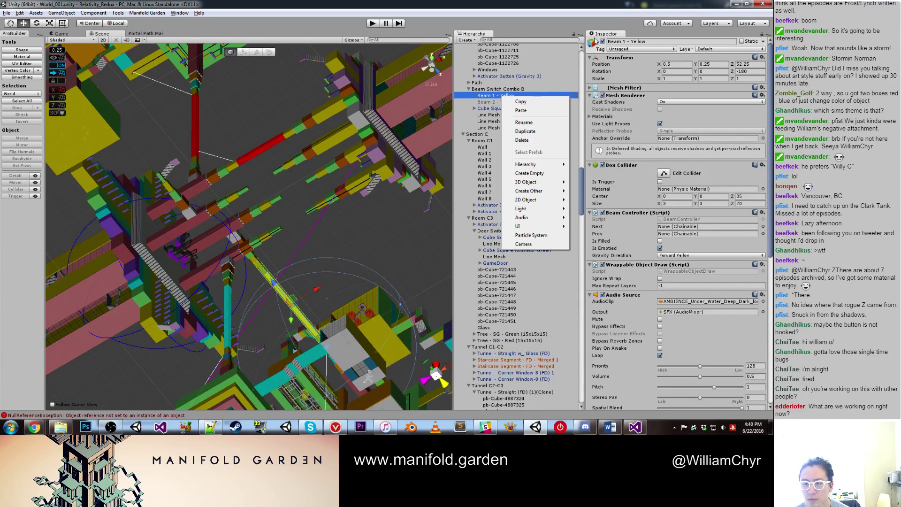
Step: Delete Line Mesh - Base B from Beam Switch Combo B
click(255, 291)
scroll(255, 286, up, 5)
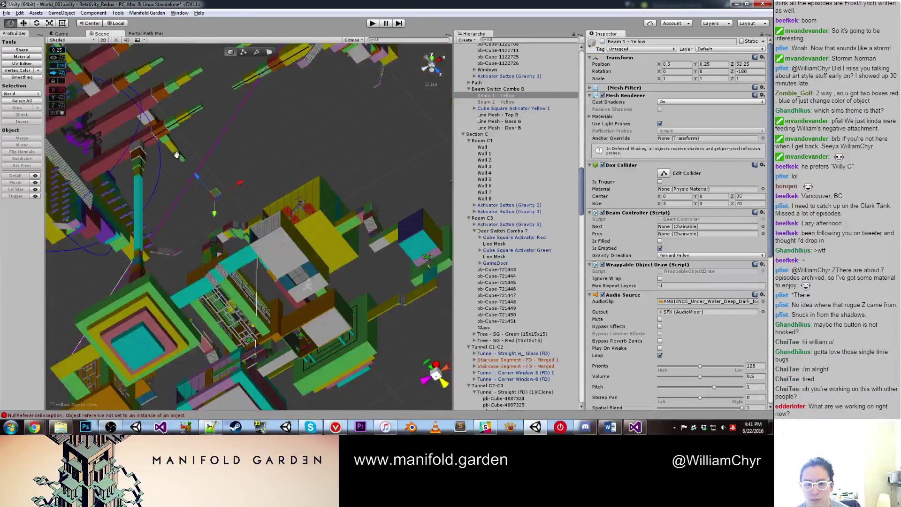
middle_drag(255, 286, 264, 213)
click(253, 140)
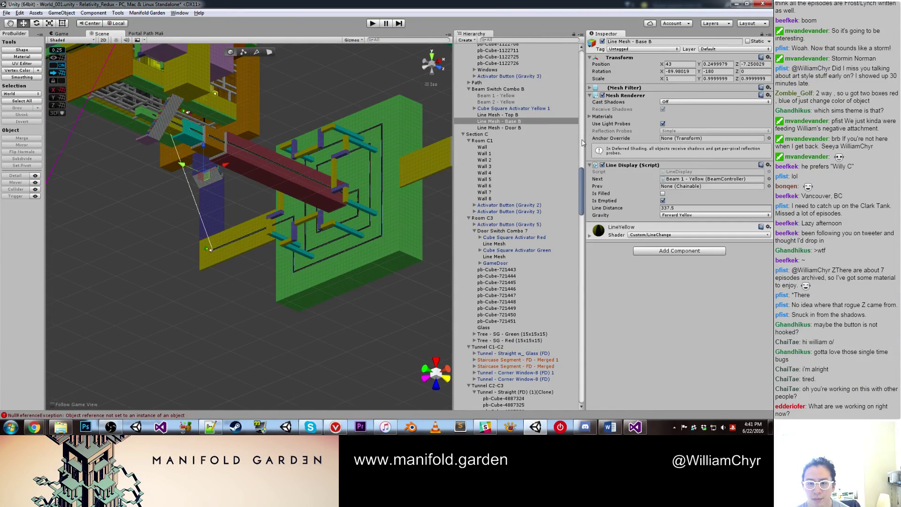
right_click(526, 121)
click(544, 168)
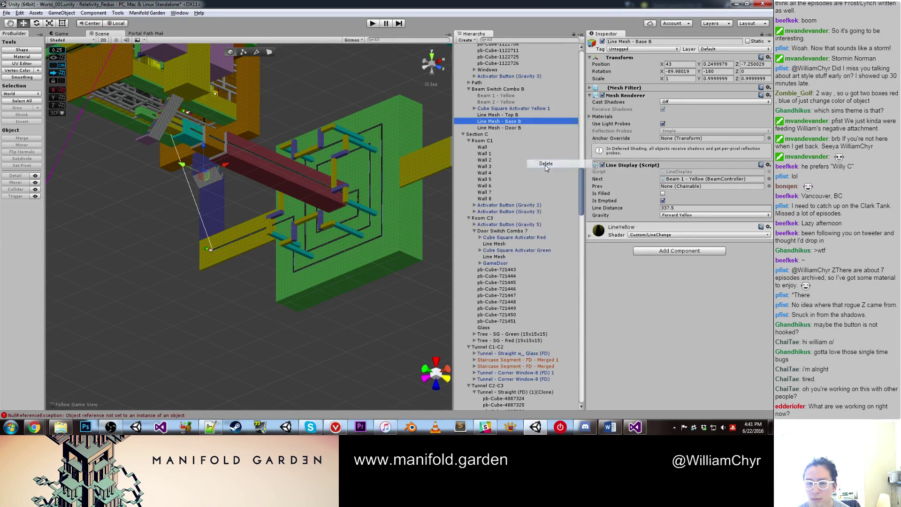
Step: Duplicate the black Line Mesh - Base A by the red column into Line Mesh - Base A (1)
scroll(384, 188, down, 3)
scroll(384, 187, down, 3)
alt+drag(384, 188, 329, 281)
scroll(329, 282, up, 5)
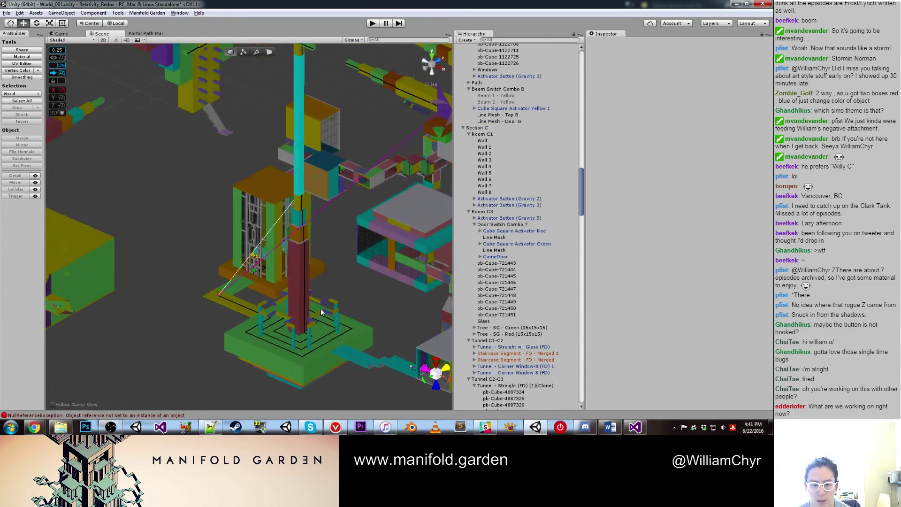
scroll(322, 312, up, 5)
alt+drag(322, 312, 286, 251)
click(275, 282)
key(ctrl+d)
scroll(244, 177, down, 3)
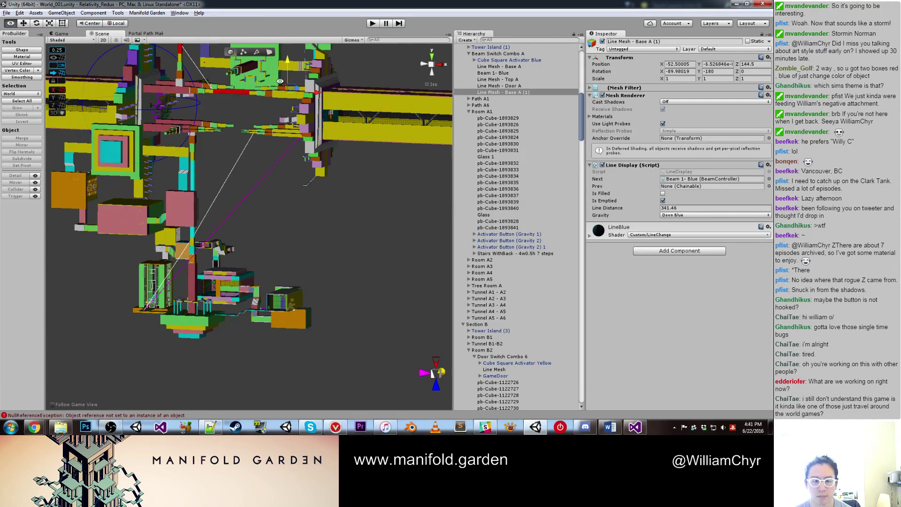
Step: Move the duplicate line mesh away from the original and onto the green block
middle_drag(288, 88, 286, 229)
scroll(287, 229, up, 5)
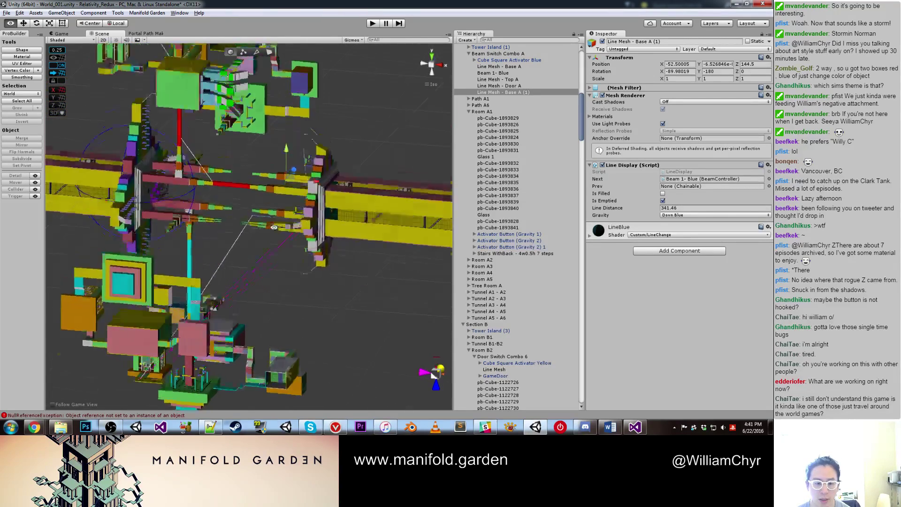
drag(295, 146, 208, 215)
key(e)
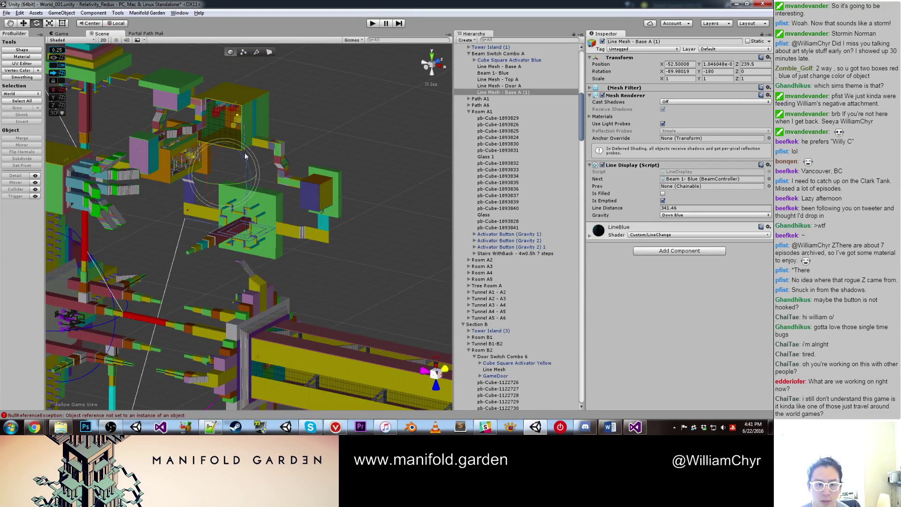
key(ctrl+z)
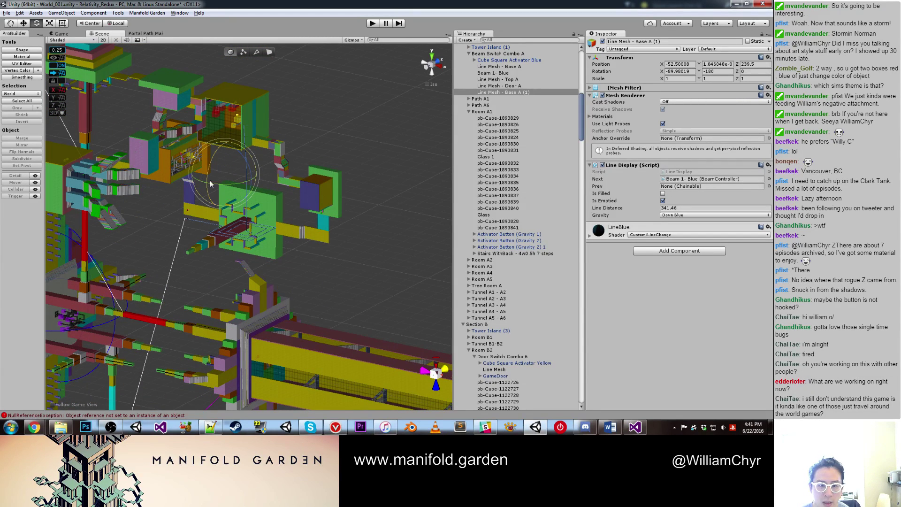
key(ctrl+z)
key(w)
alt+right_drag(212, 223, 310, 165)
alt+right_drag(205, 160, 189, 120)
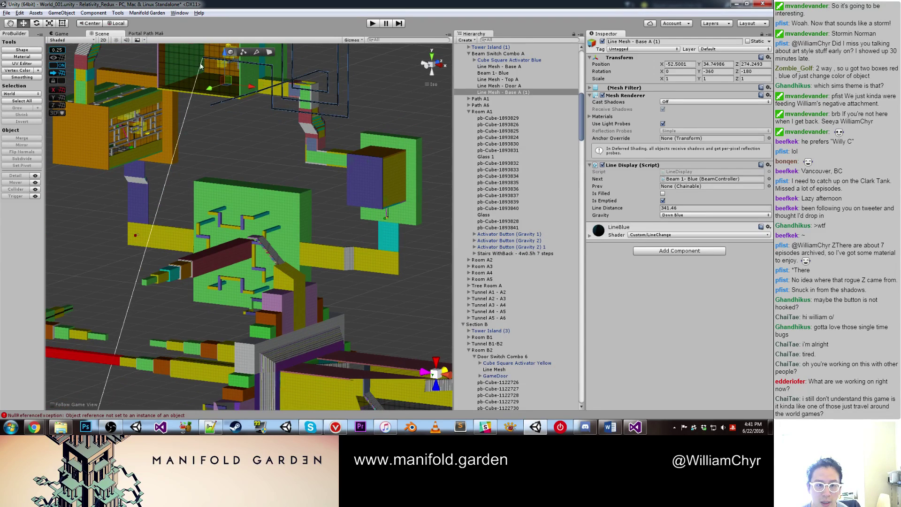
drag(201, 66, 136, 235)
alt+right_drag(136, 235, 413, 129)
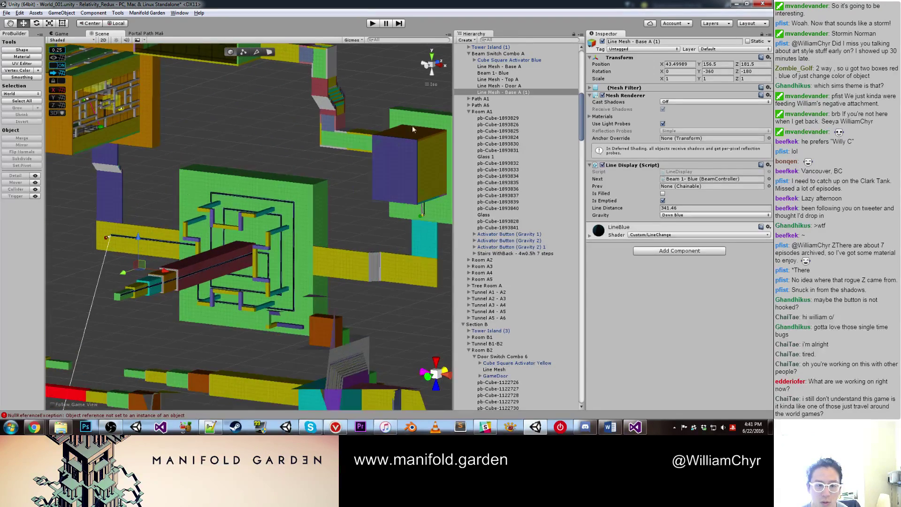
Step: Align the duplicate's line along the yellow wall, then select the yellow cube activator
double_click(537, 92)
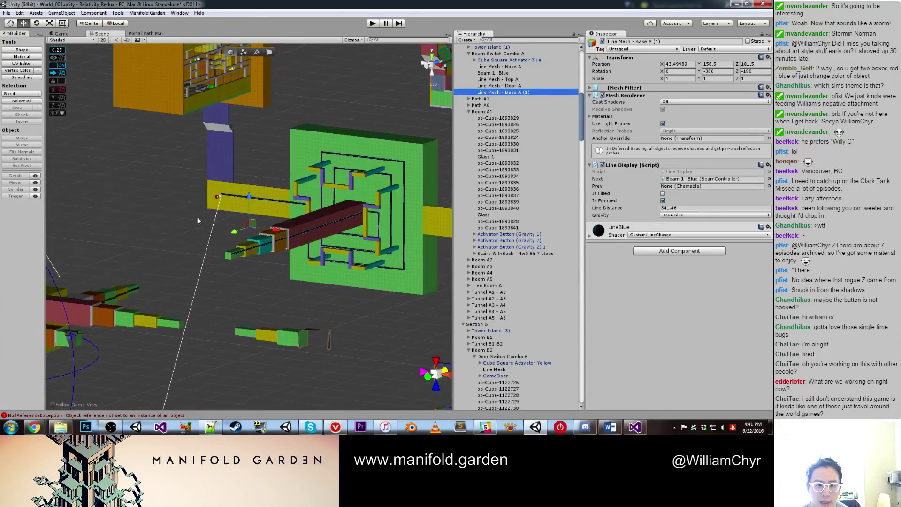
scroll(173, 195, down, 10)
middle_drag(169, 235, 282, 253)
alt+drag(282, 253, 361, 216)
drag(437, 232, 435, 233)
key(ctrl+z)
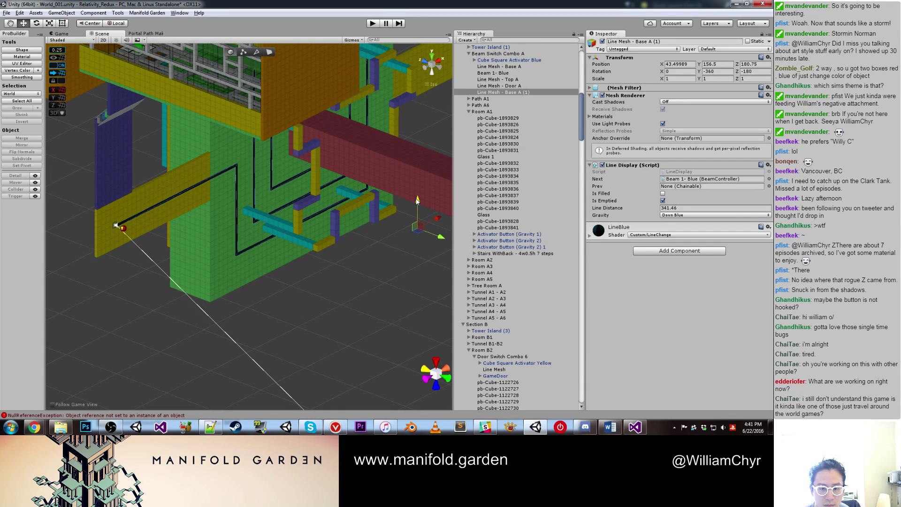
alt+right_drag(178, 244, 202, 254)
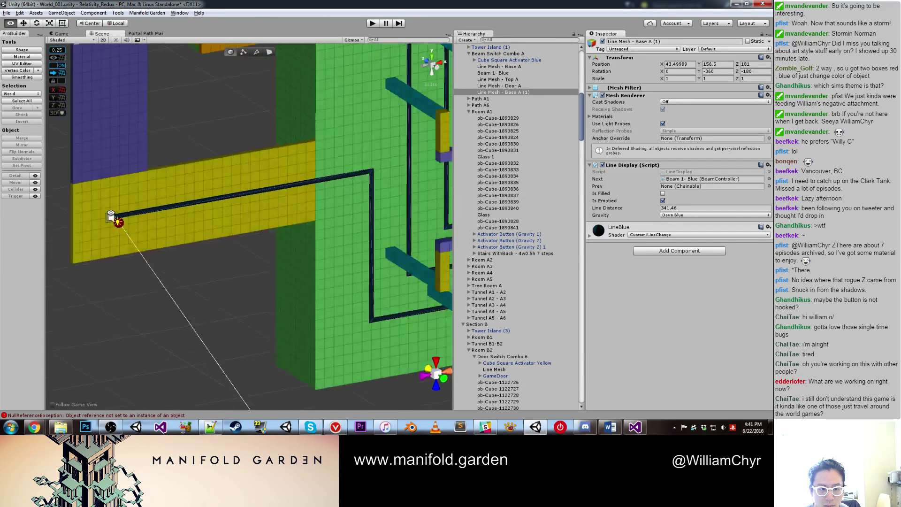
alt+drag(202, 254, 78, 212)
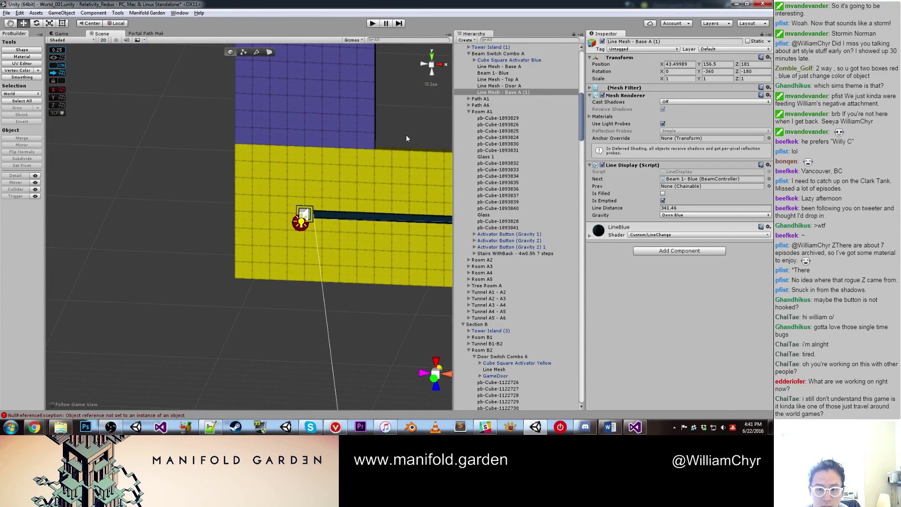
drag(648, 42, 660, 43)
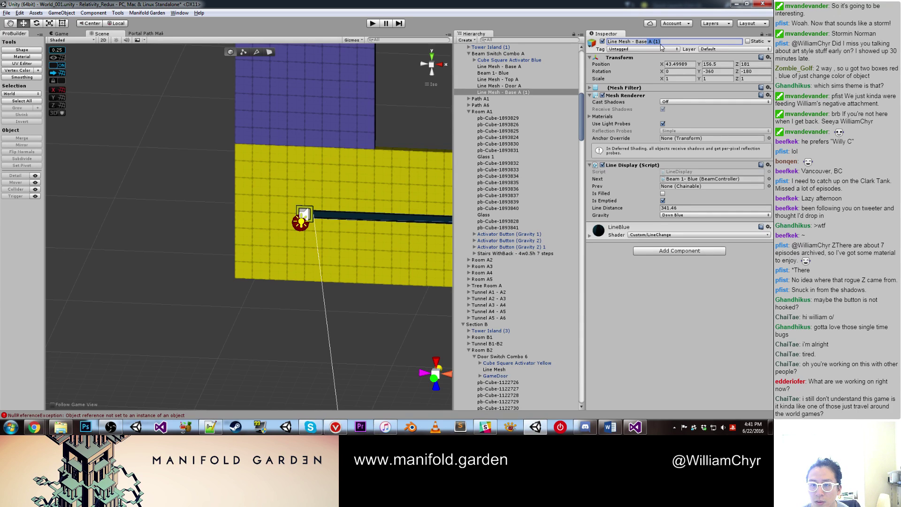
scroll(320, 183, down, 1)
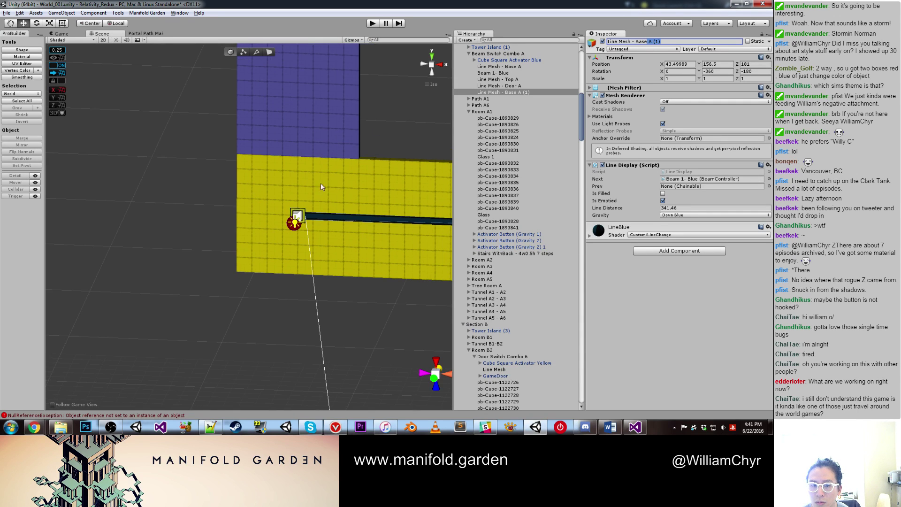
click(297, 217)
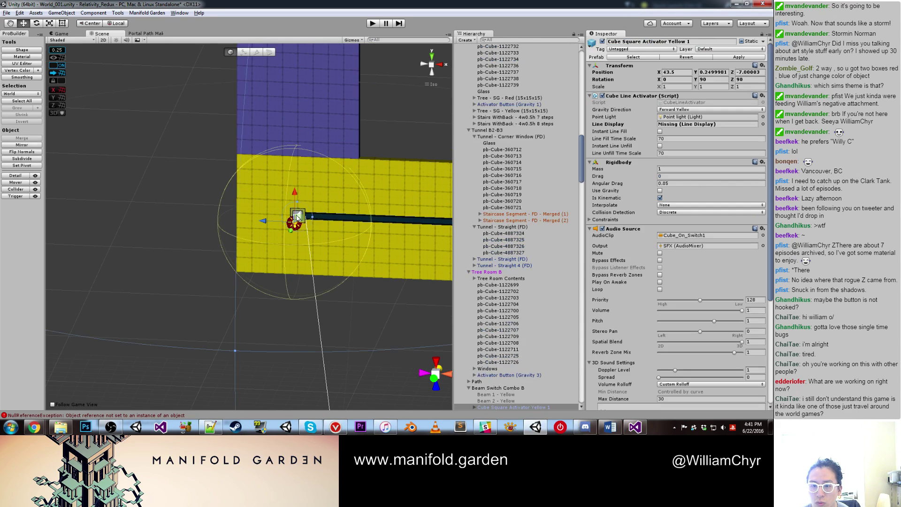
Step: Move the copied line into Beam Switch Combo B and rename it Line Mesh - Base B
click(366, 222)
drag(523, 48, 534, 295)
click(691, 43)
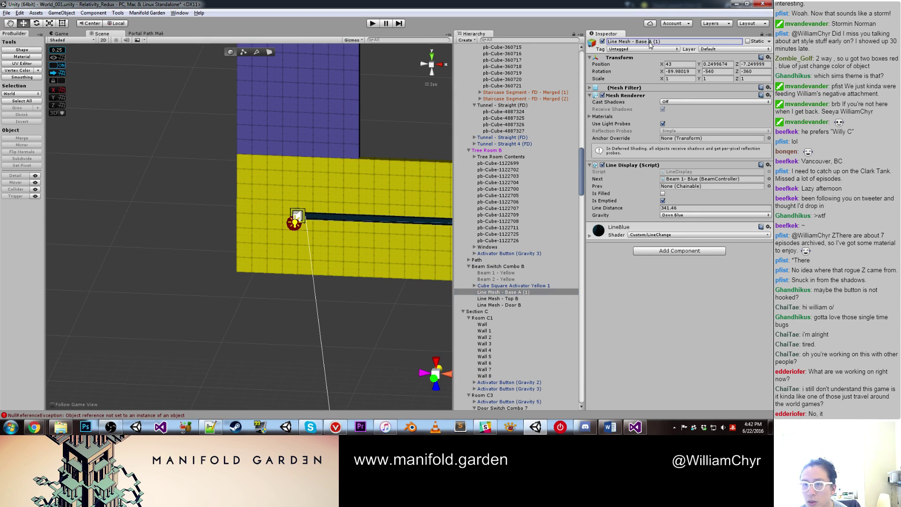
key(shift+Left)
key(shift+Left)
key(shift+Left)
key(shift+Left)
key(shift+Left)
text(B)
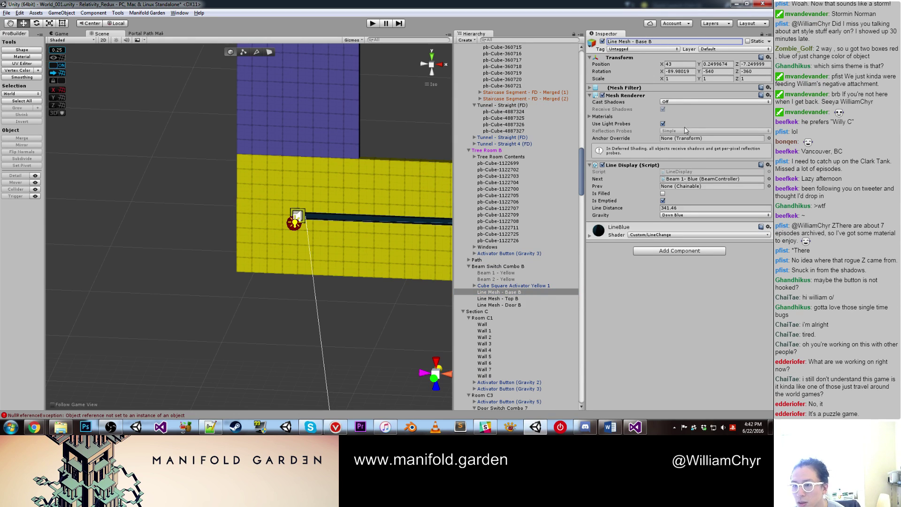
Step: Set the line's gravity to Forward Yellow and its Next link to None
click(682, 215)
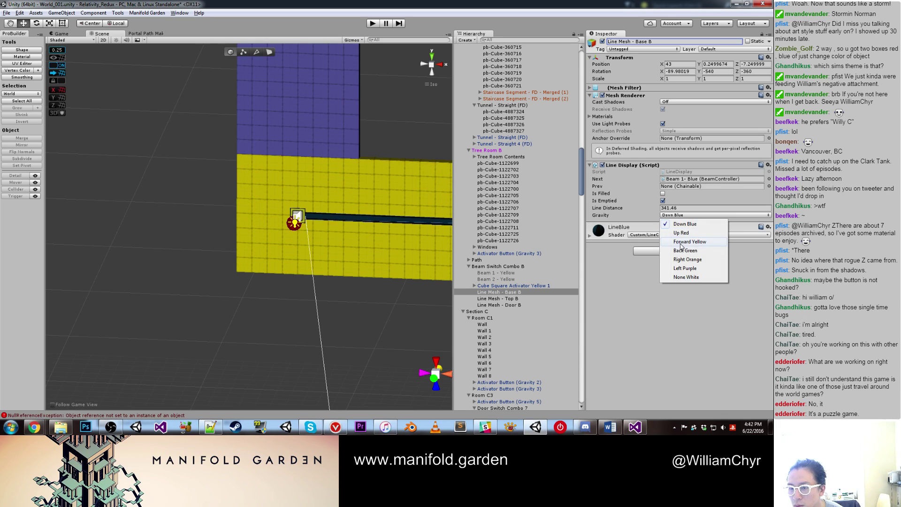
click(681, 244)
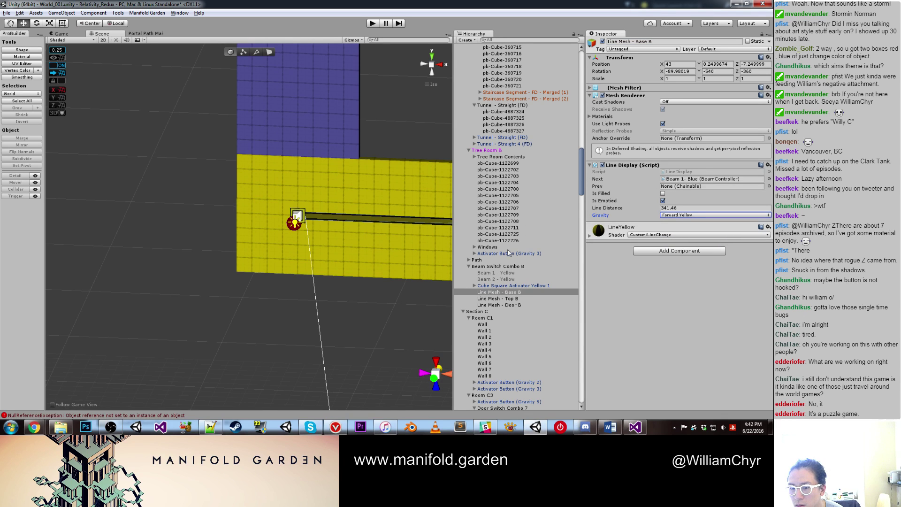
click(768, 178)
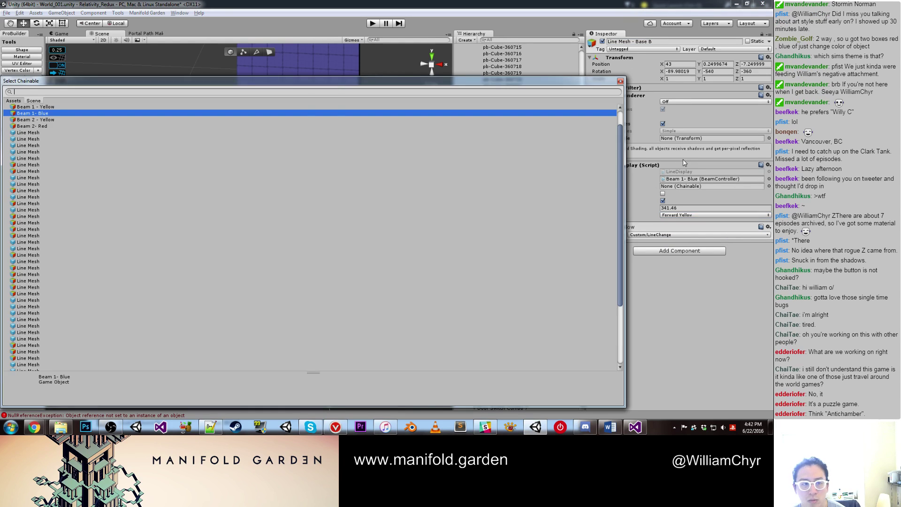
text(none)
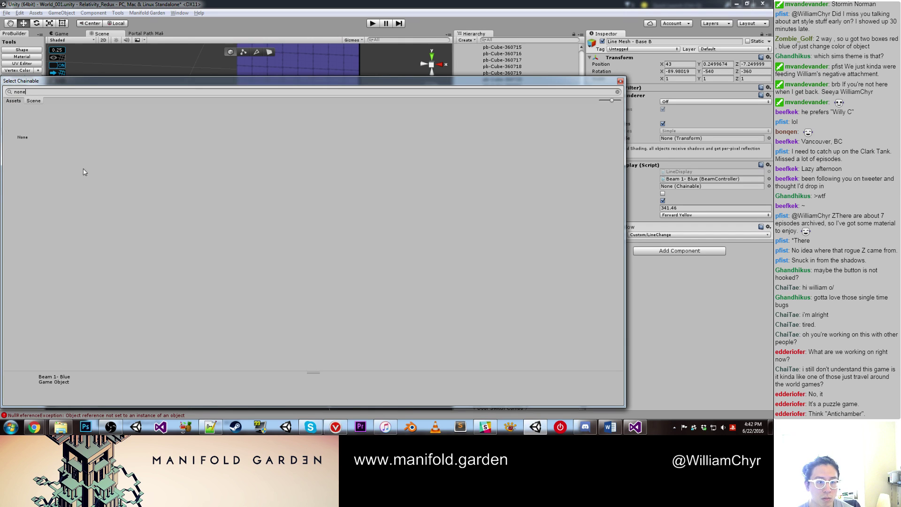
double_click(28, 123)
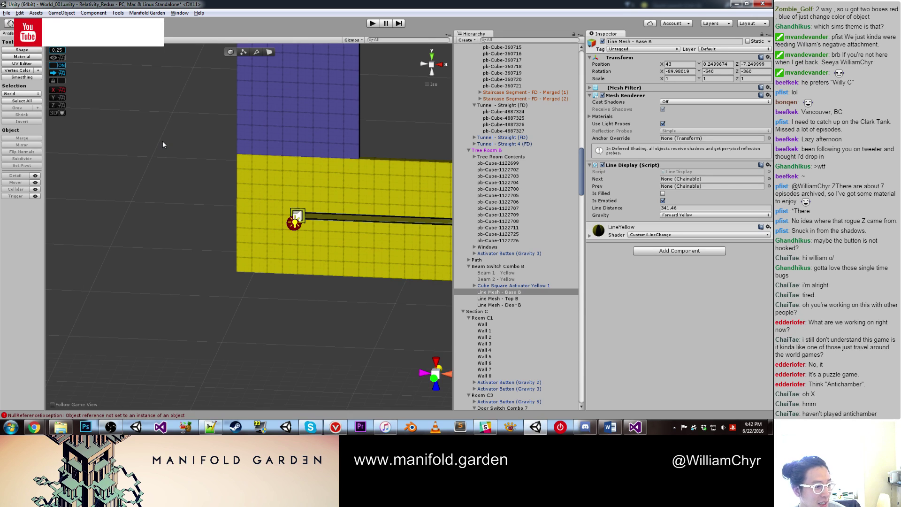
Step: Select the yellow cube activator and drag Line Mesh - Base B toward its line display
click(167, 141)
mouse_move(168, 139)
alt+mouse_down()
mouse_move(186, 145)
mouse_move(153, 173)
mouse_move(173, 139)
alt+mouse_up()
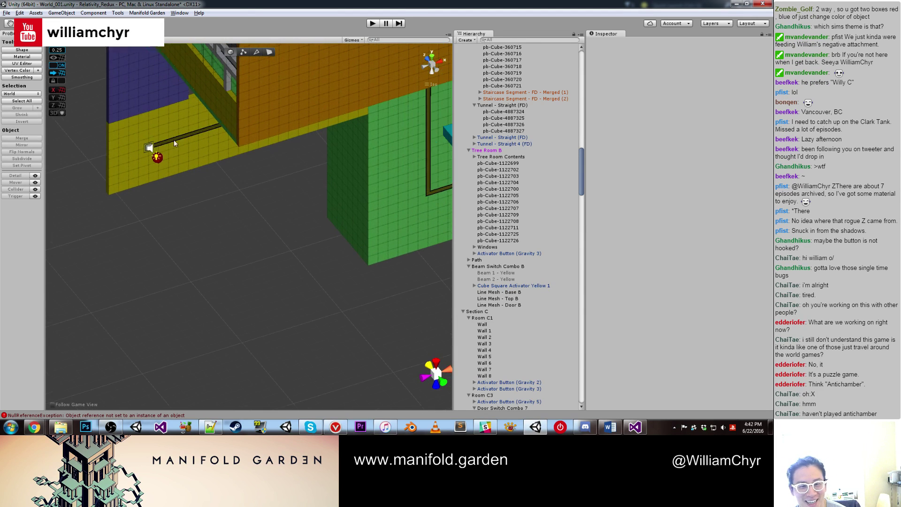
click(151, 149)
drag(521, 293, 692, 124)
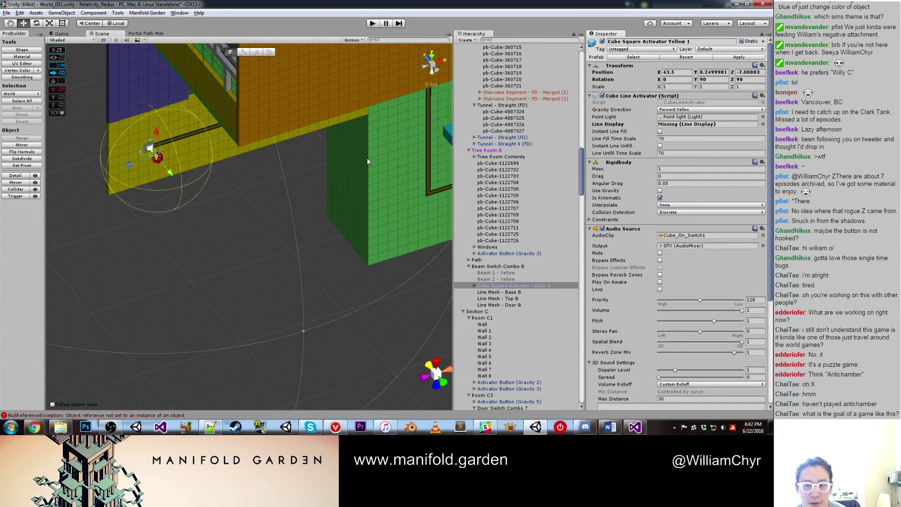
Step: Assign Line Mesh - Base B as the activator's Line Display, then switch to Slack
drag(498, 286, 701, 126)
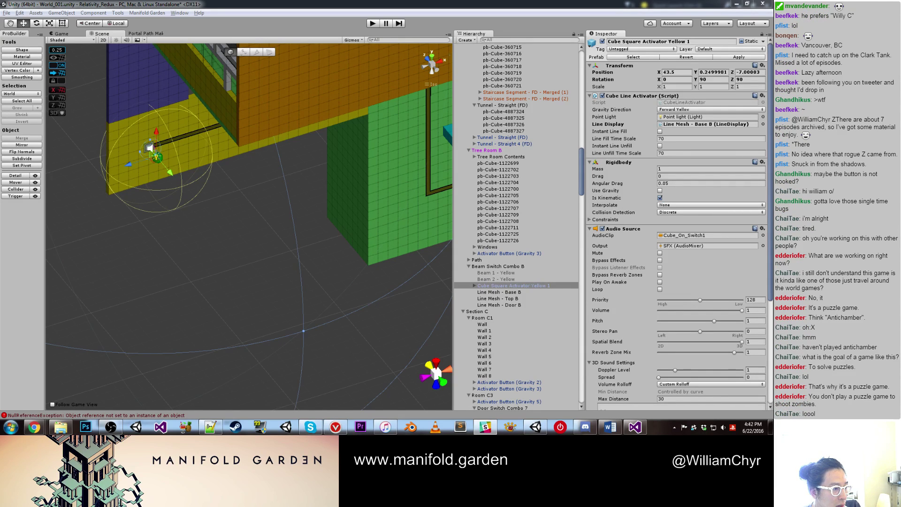
key(alt+Tab)
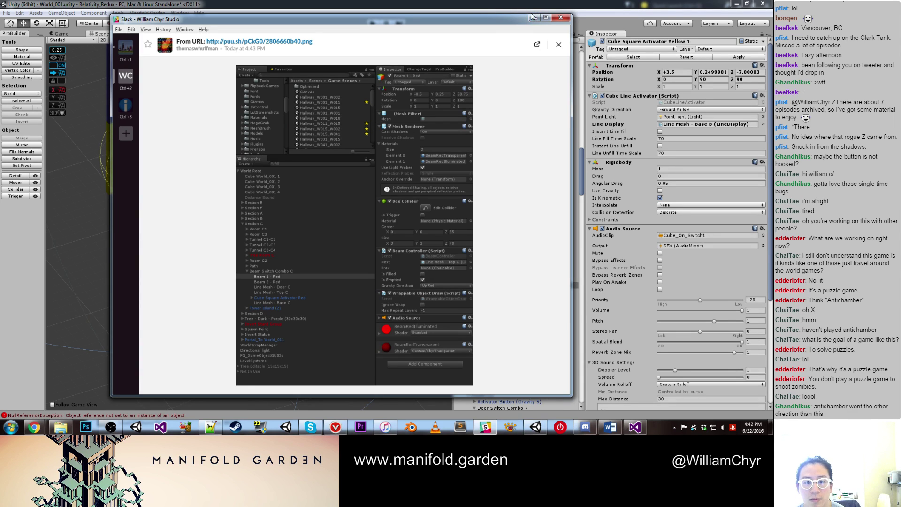
Step: Move the Slack preview window aside and minimize it to return to Unity
drag(505, 22, 175, 52)
click(203, 49)
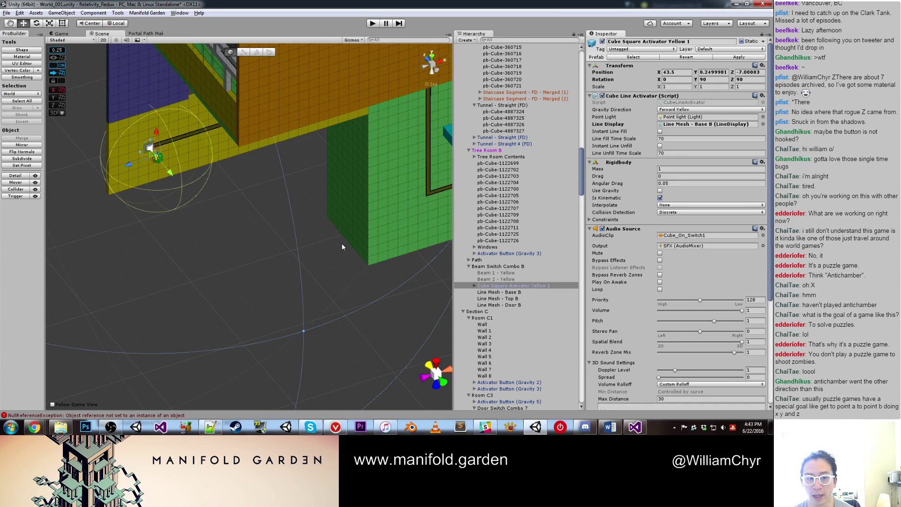
Step: Duplicate Beam 1 - Red and rotate the copy -90° on X
right_drag(342, 243, 242, 209)
click(243, 204)
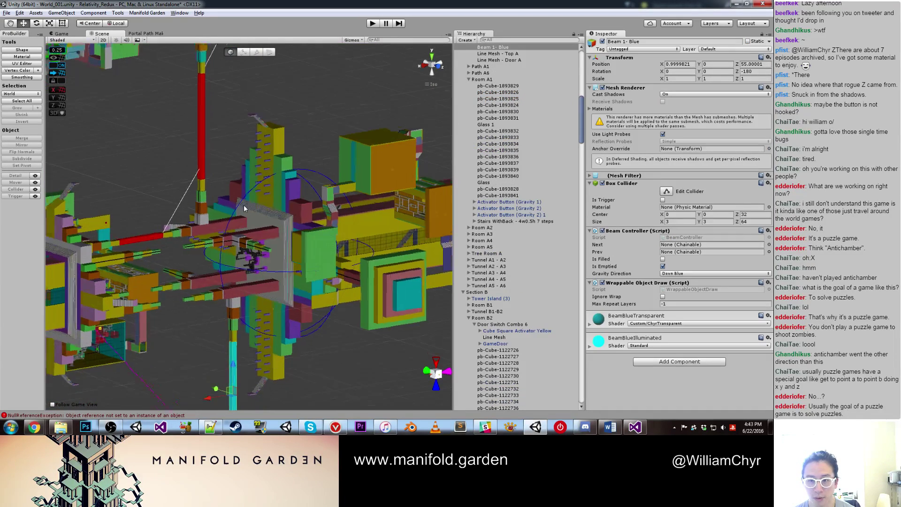
click(207, 136)
scroll(240, 198, down, 4)
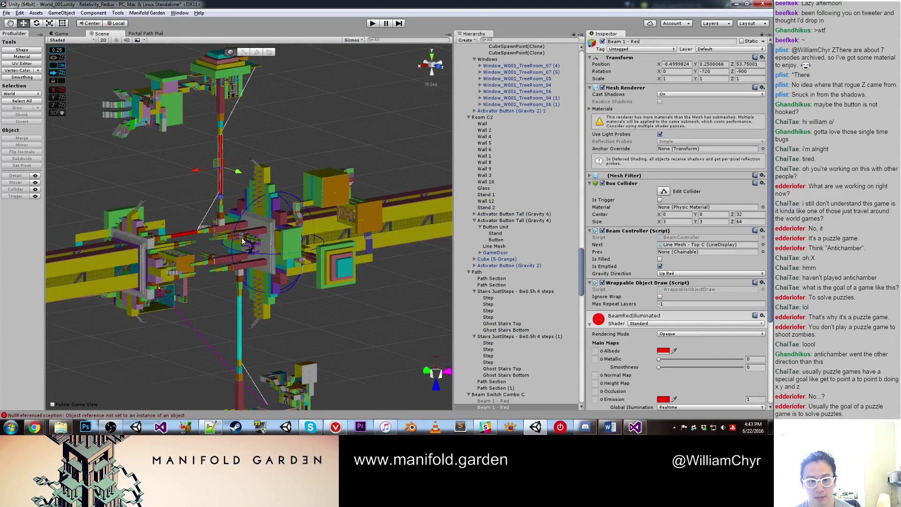
scroll(244, 225, up, 3)
key(ctrl+d)
key(e)
drag(230, 130, 225, 218)
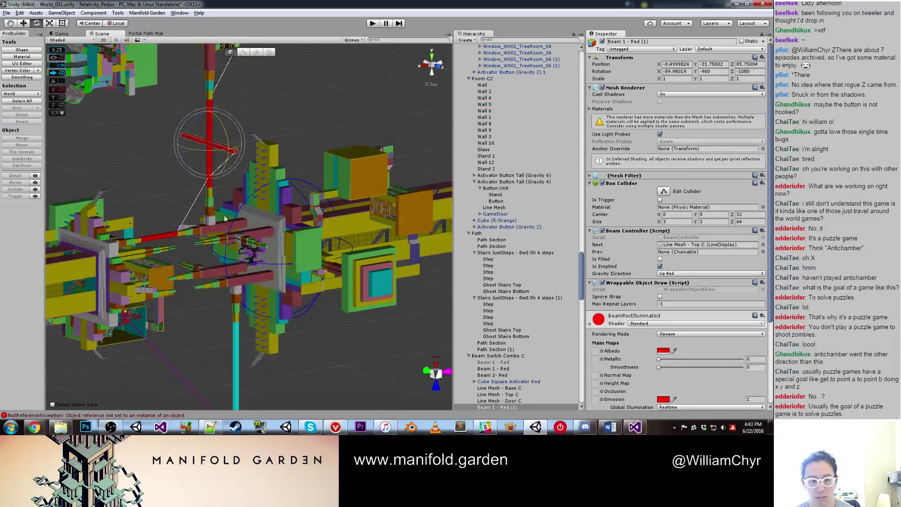
Step: Position the beam copy beside the red bar and set its gravity to Forward Yellow
key(w)
drag(209, 136, 329, 197)
right_drag(328, 198, 329, 160)
drag(329, 160, 291, 233)
scroll(281, 244, up, 6)
scroll(232, 211, up, 5)
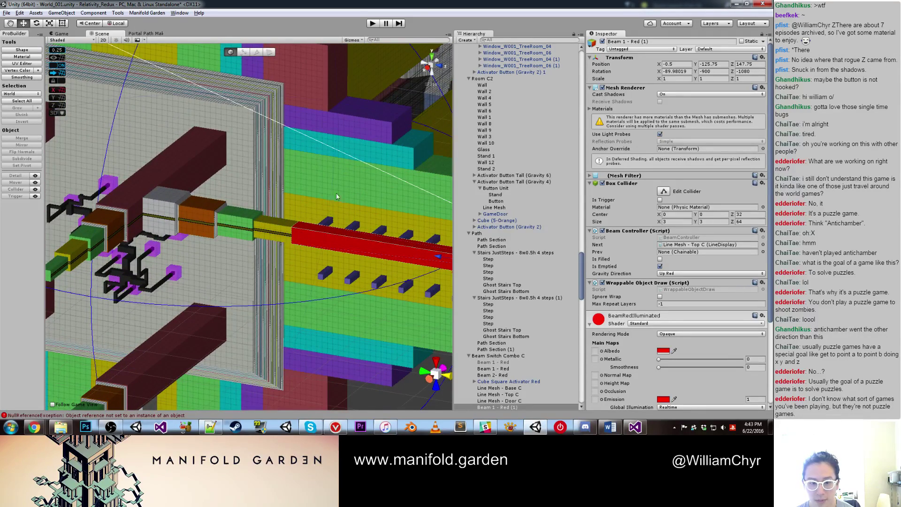
click(684, 274)
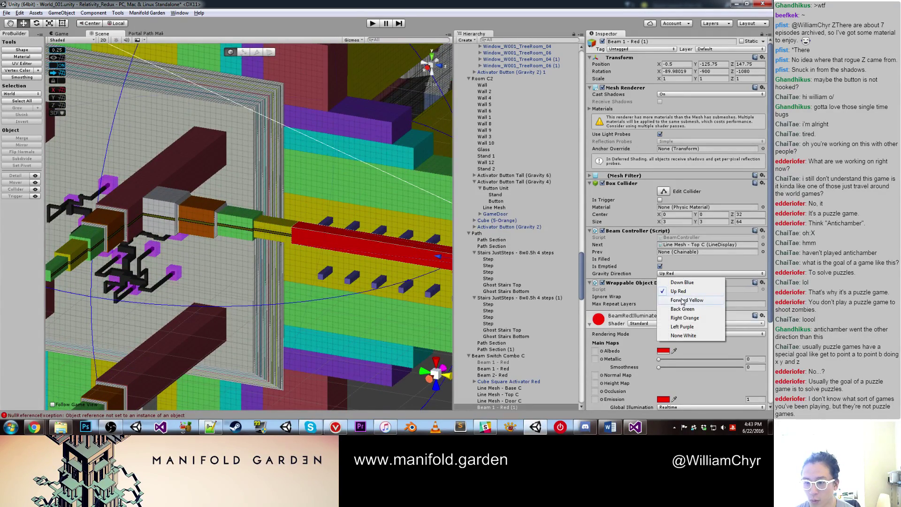
click(683, 300)
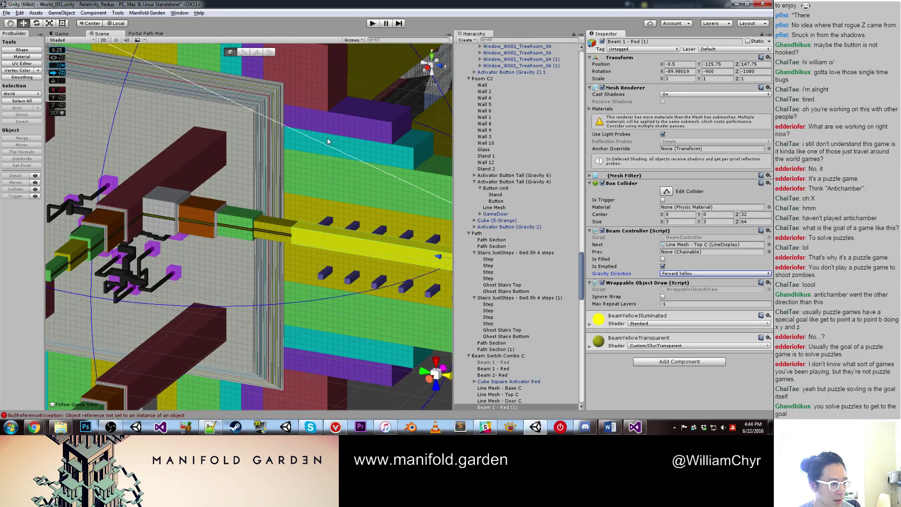
Step: Duplicate the yellow beam and slide the new copy into place along the red bar
alt+drag(327, 142, 192, 361)
key(ctrl+d)
key(e)
key(w)
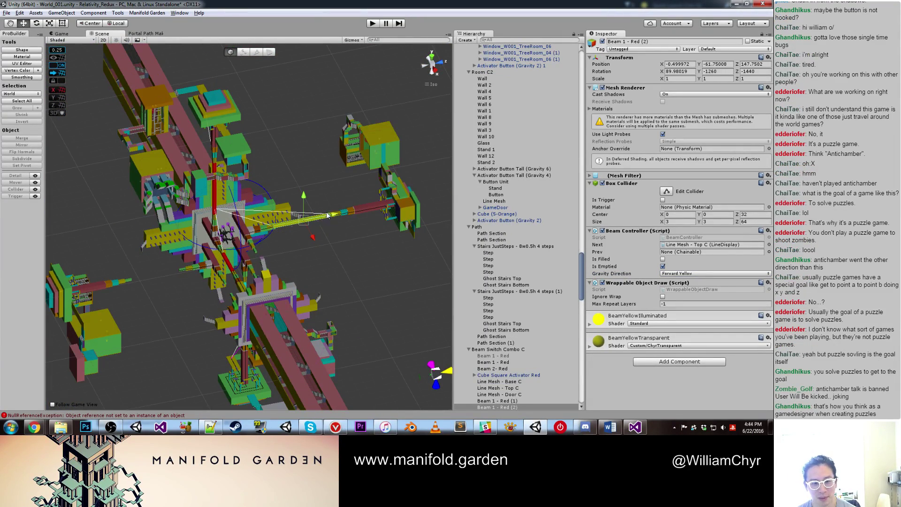
drag(324, 215, 156, 272)
key(f)
drag(300, 221, 316, 272)
scroll(316, 272, up, 3)
middle_drag(315, 272, 213, 252)
alt+drag(213, 253, 388, 242)
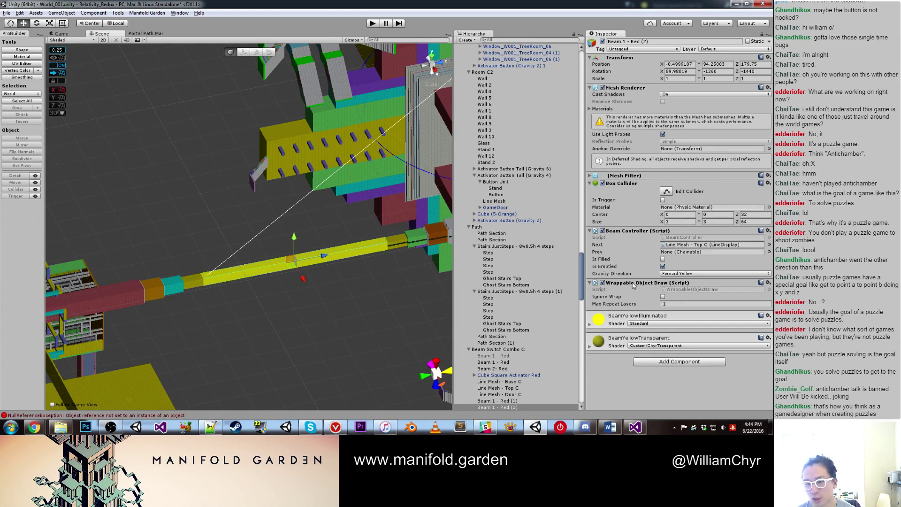
Step: Set the second copy's gravity to Back Green and view the beam cluster
click(679, 274)
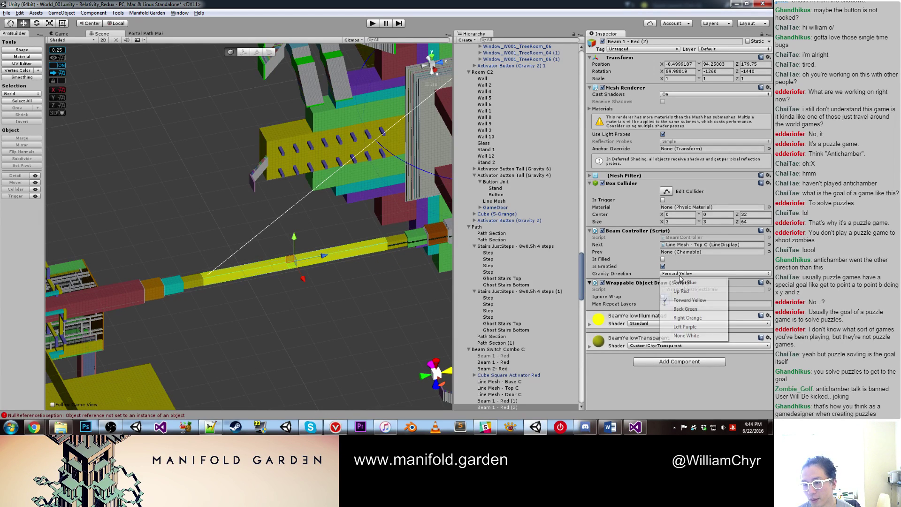
click(685, 309)
scroll(305, 322, down, 4)
click(305, 318)
alt+drag(305, 318, 282, 166)
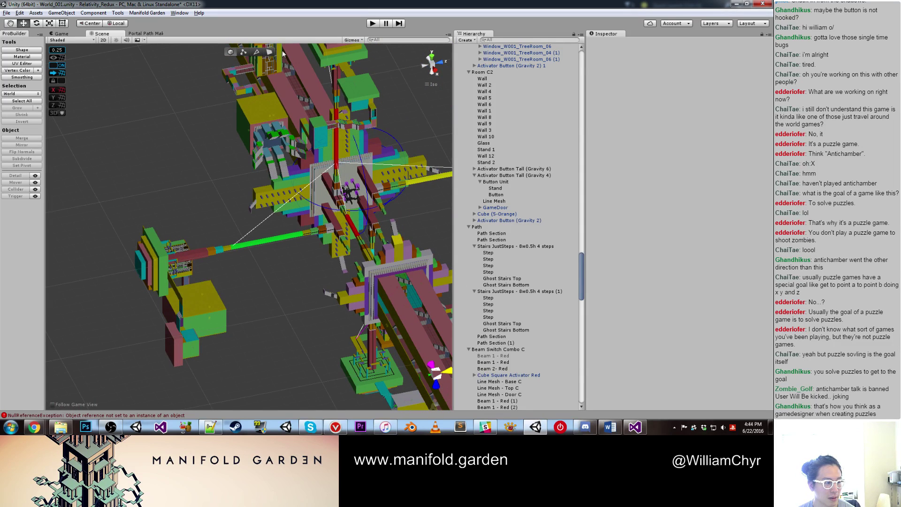
Step: Enter Play mode to playtest World_001_Optimized
click(373, 25)
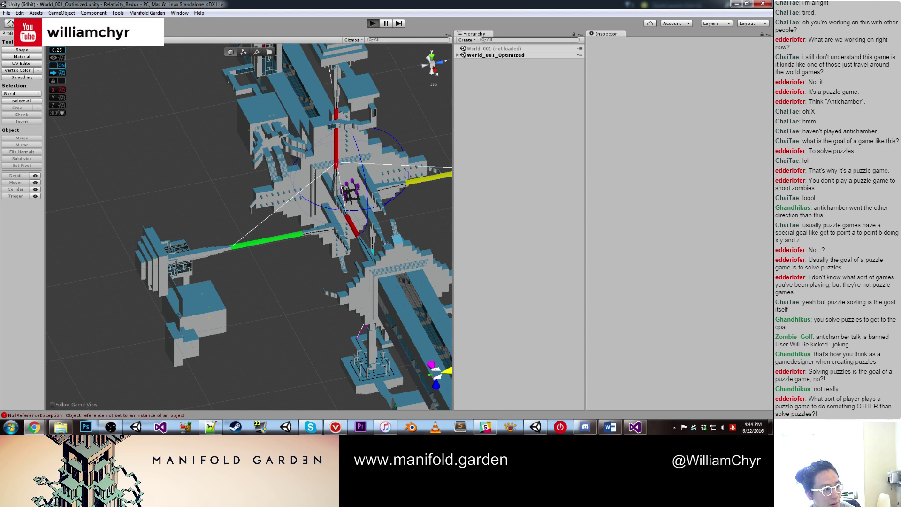
Step: Playtest by walking and shifting gravity onto the window, pink and tilted walls, then exit Play mode
key(ctrl+p)
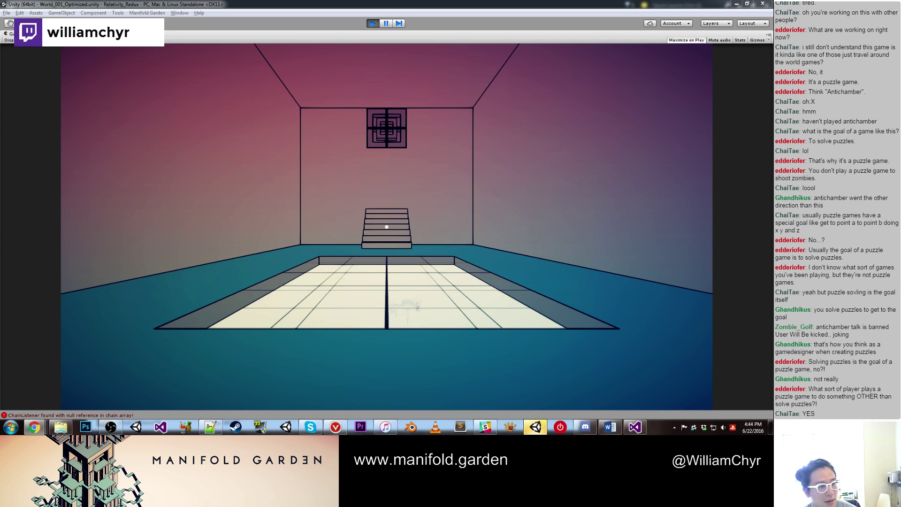
key(w)
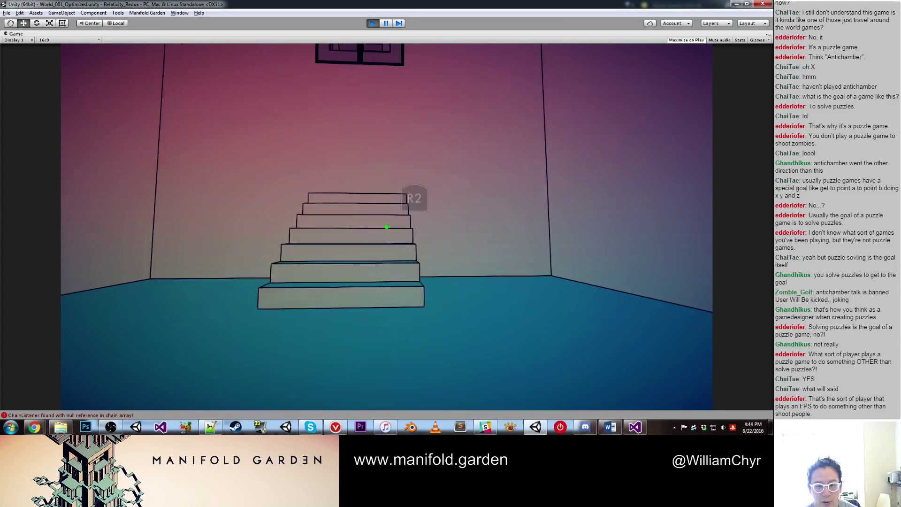
click(387, 227)
click(387, 227)
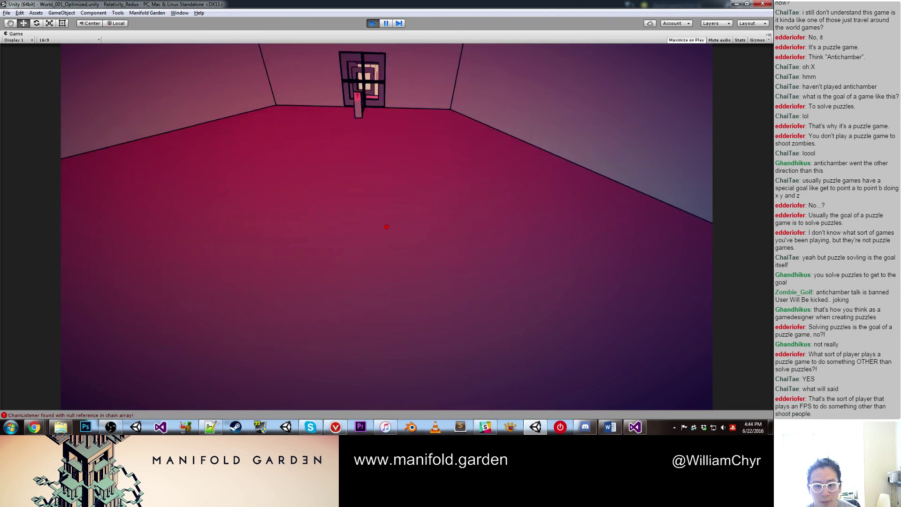
key(w)
click(387, 226)
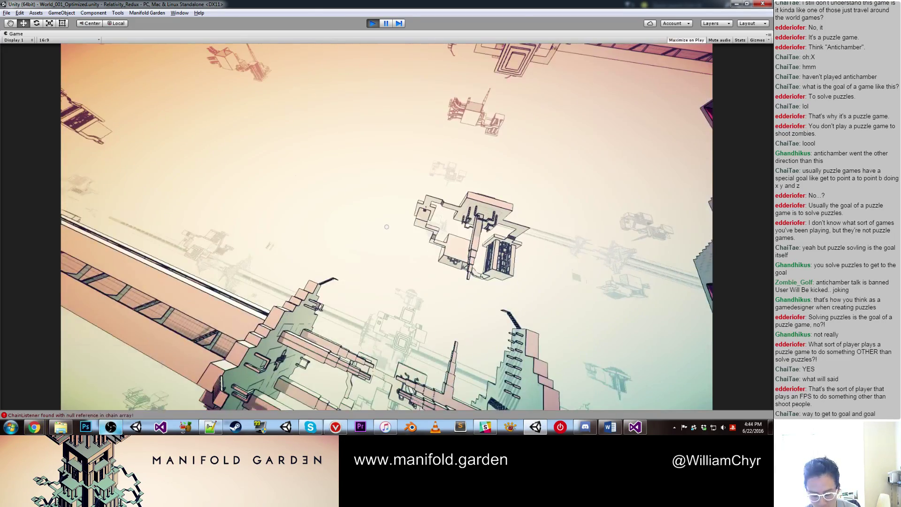
mouse_move(211, 427)
click(387, 227)
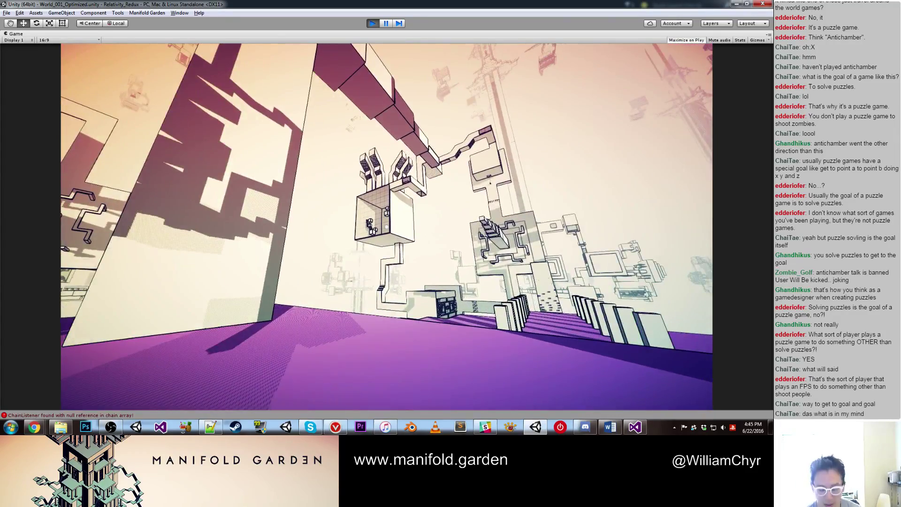
key(ctrl+p)
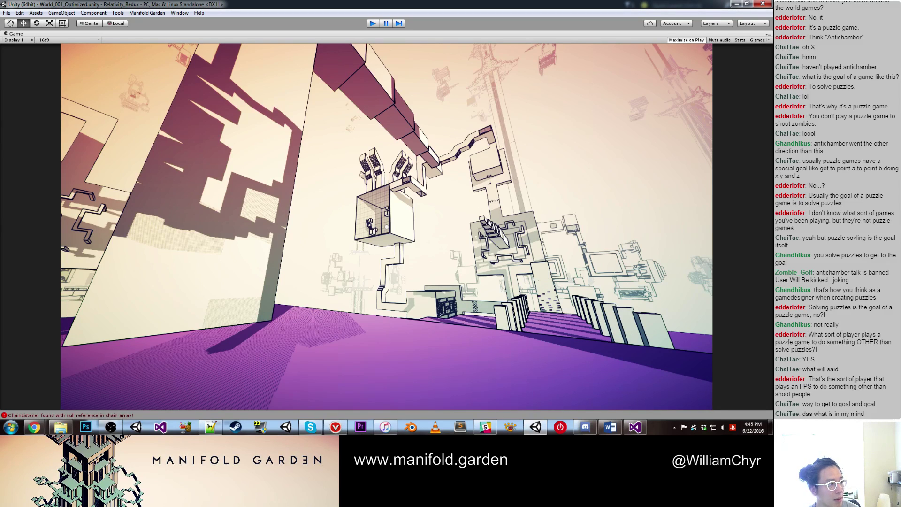
key(ctrl+p)
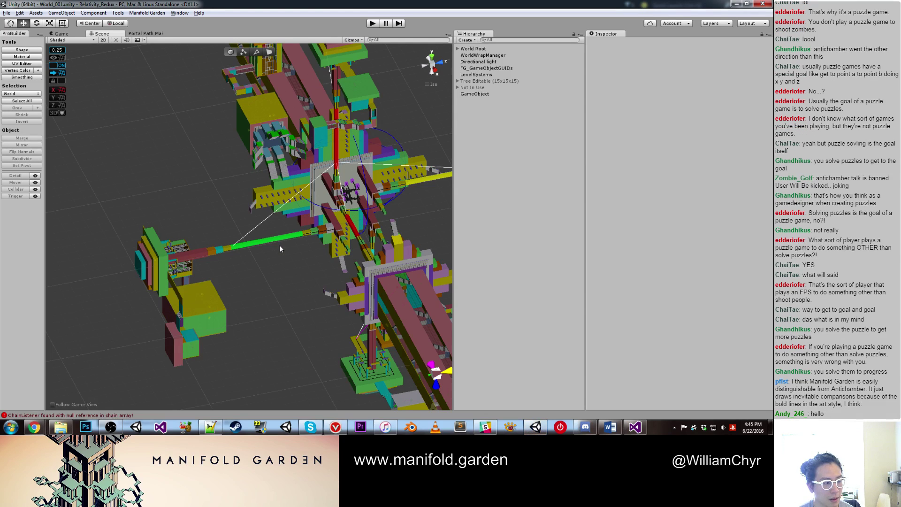
Step: Orbit and zoom the Scene view to a near top-down angle over the level's beams
scroll(279, 245, up, 5)
scroll(275, 249, down, 5)
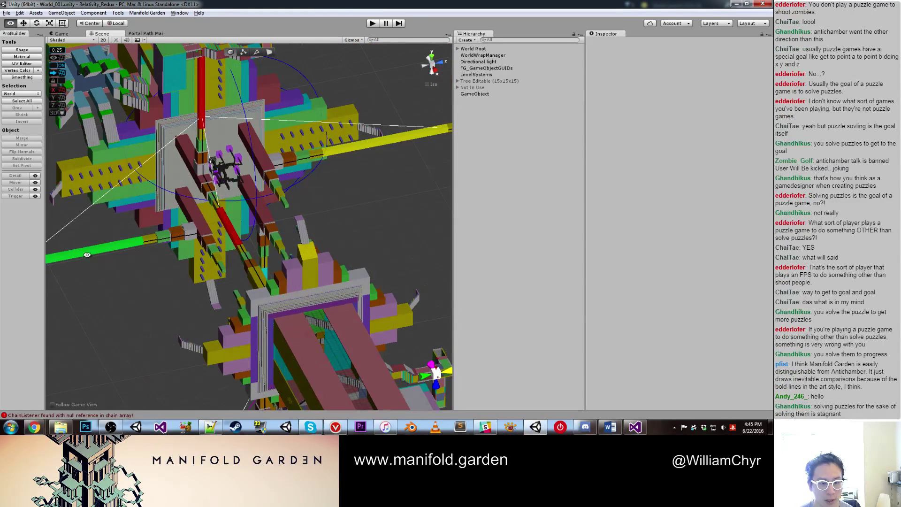
alt+drag(76, 251, 141, 261)
scroll(140, 270, up, 3)
alt+drag(136, 281, 217, 265)
Step: Frame the green beam and rename it from 'Beam 1 - Red (2)' to 'Beam 1 - Green'
click(152, 269)
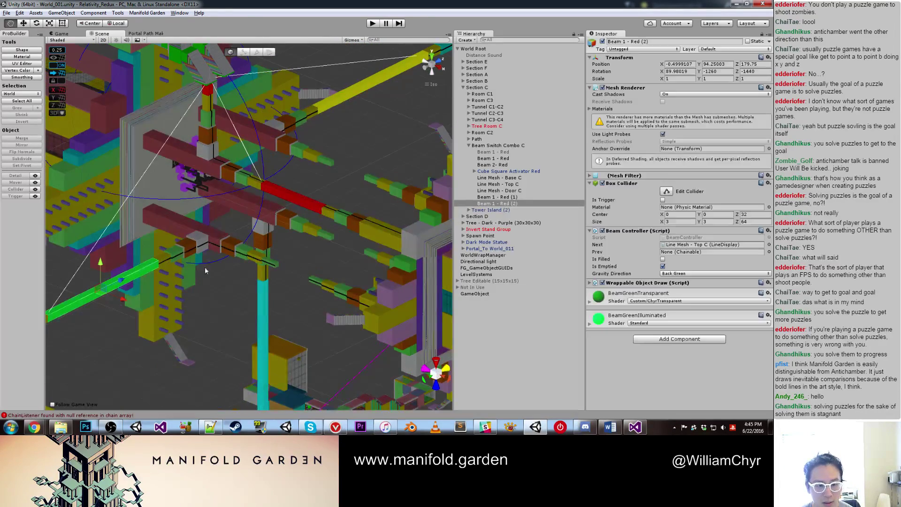
key(f)
double_click(505, 203)
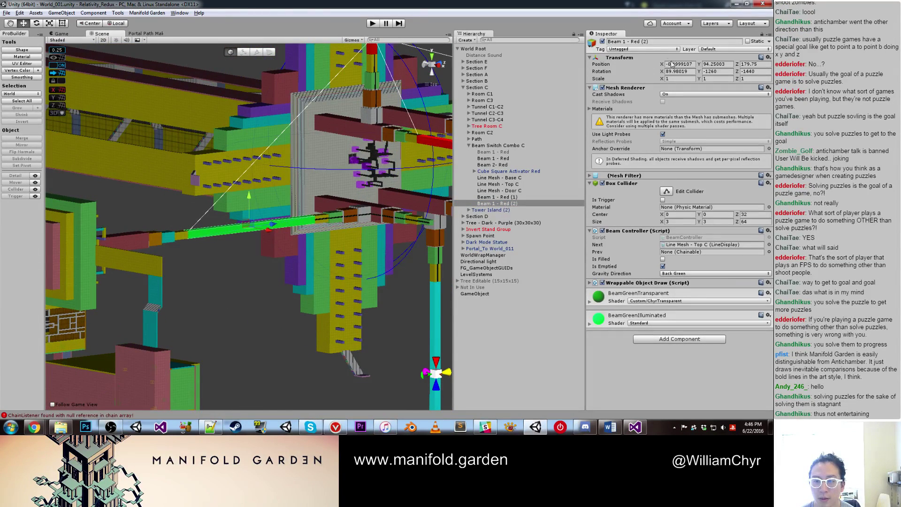
click(635, 41)
key(BackSpace)
key(BackSpace)
key(BackSpace)
key(BackSpace)
key(BackSpace)
key(BackSpace)
key(BackSpace)
text(Green)
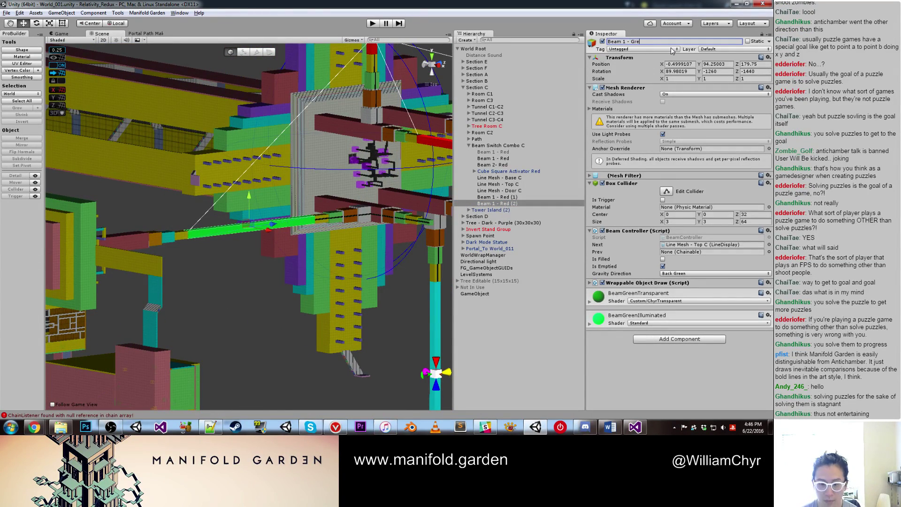
key(Return)
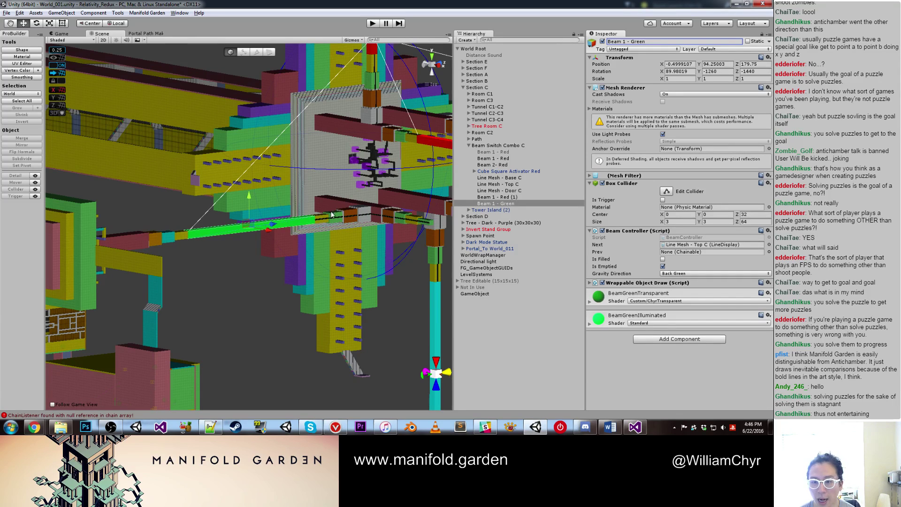
Step: Orbit around the renamed beam, checking it against the Pillar - Center Island
mouse_move(310, 221)
alt+mouse_down()
mouse_move(256, 217)
mouse_move(323, 161)
mouse_move(249, 195)
mouse_move(321, 210)
alt+mouse_up()
click(321, 209)
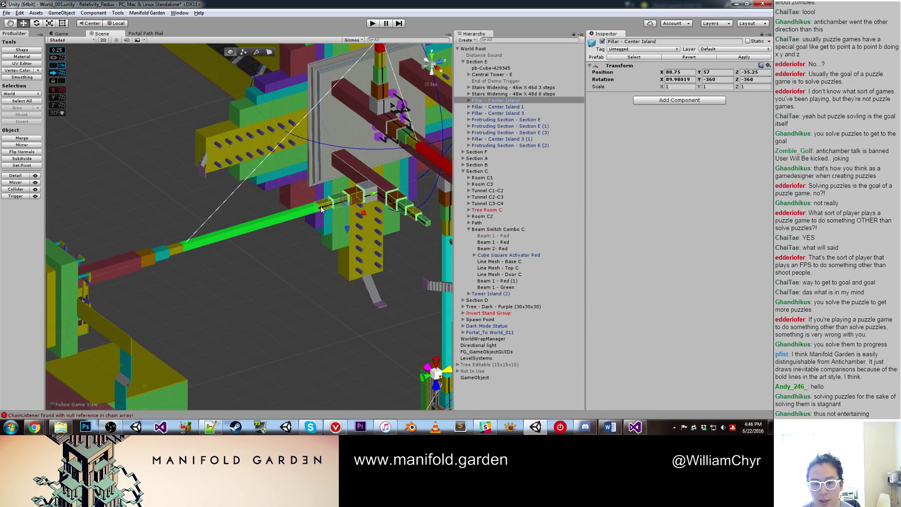
click(294, 216)
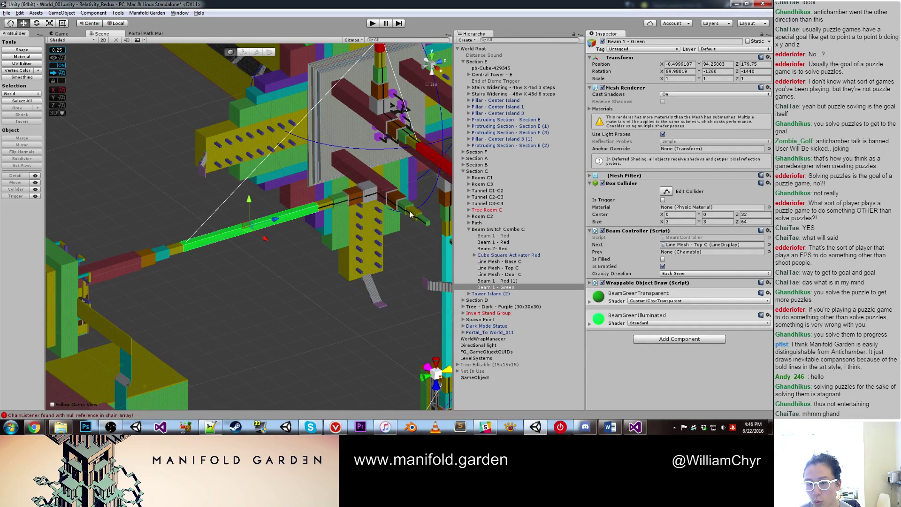
click(386, 199)
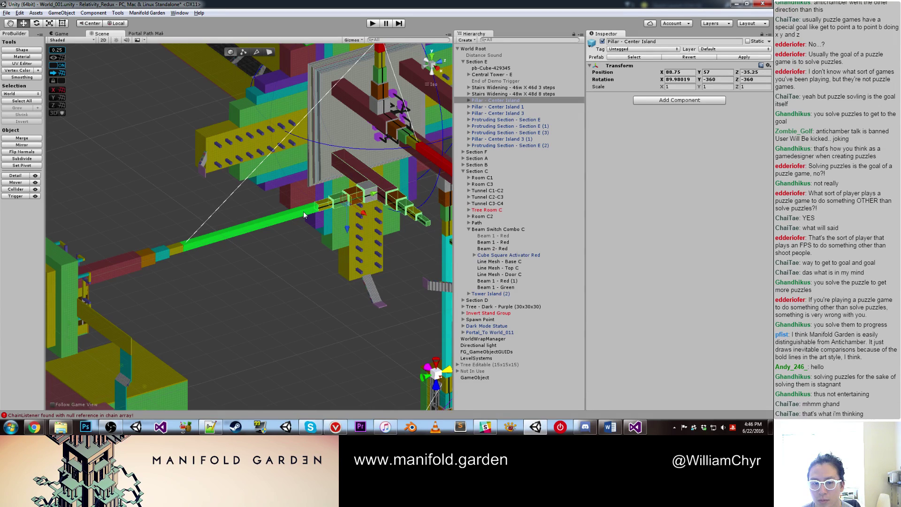
Step: Drag Beam 1 - Green in the Hierarchy from Beam Switch Combo C into Beam Switch Combo D
click(320, 209)
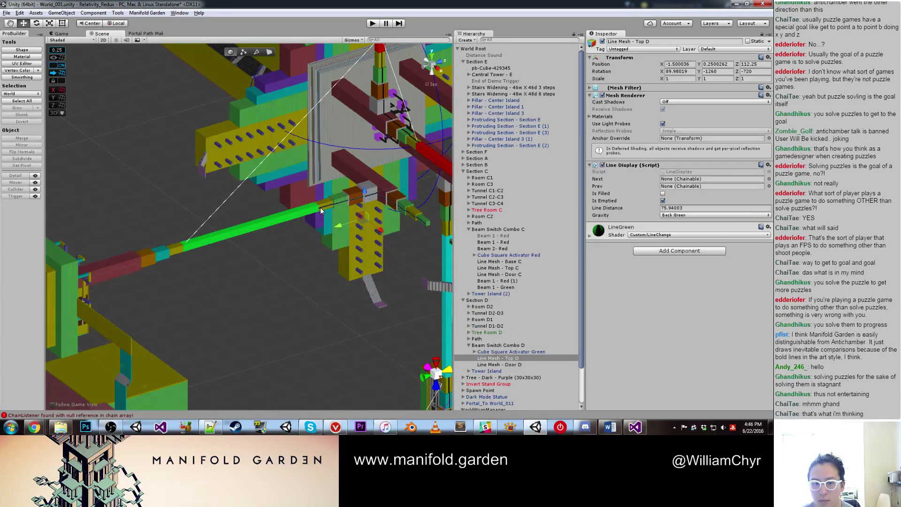
scroll(348, 199, up, 3)
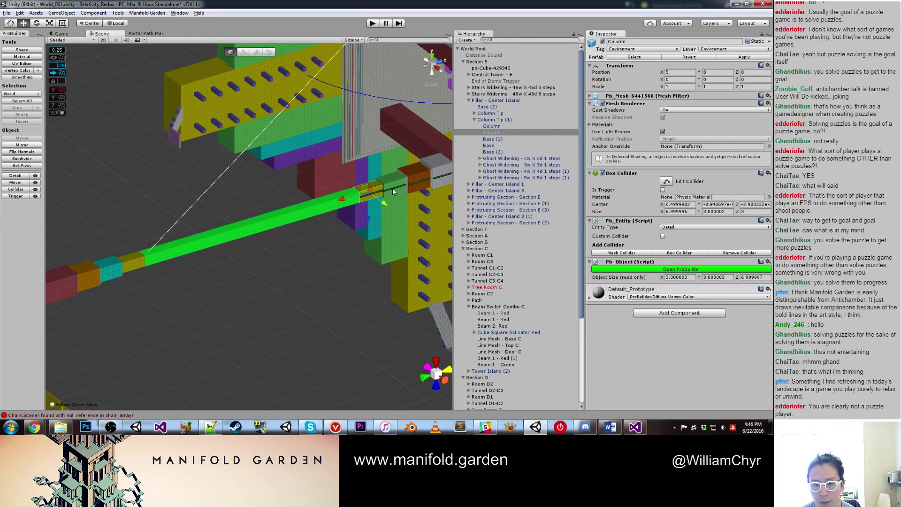
click(392, 188)
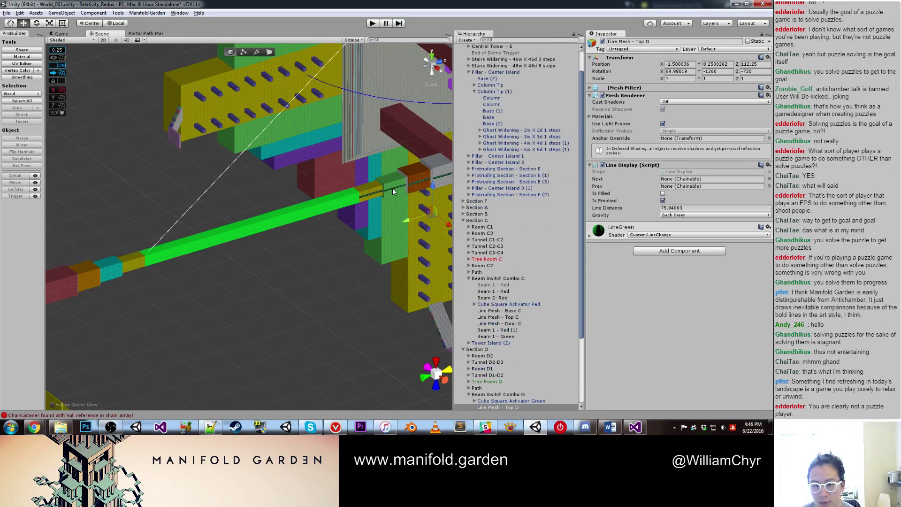
click(344, 207)
scroll(516, 340, down, 3)
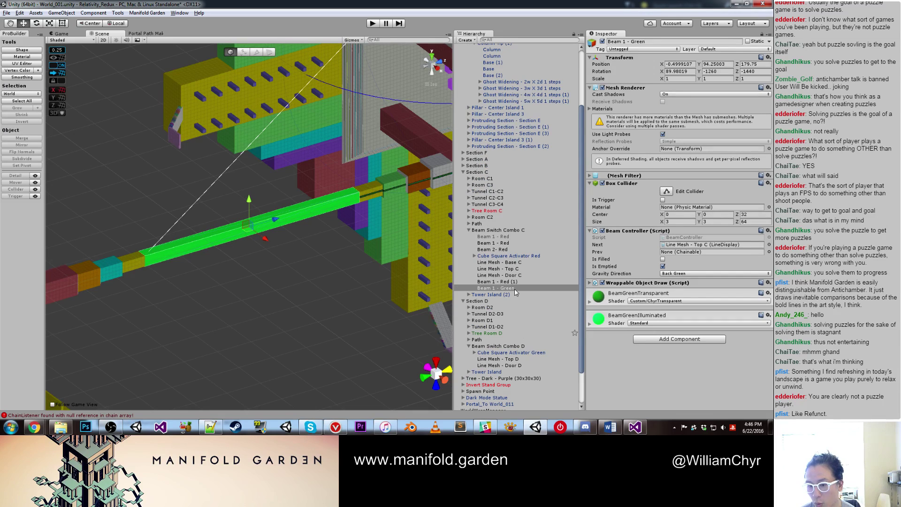
drag(512, 288, 500, 355)
alt+drag(196, 246, 172, 265)
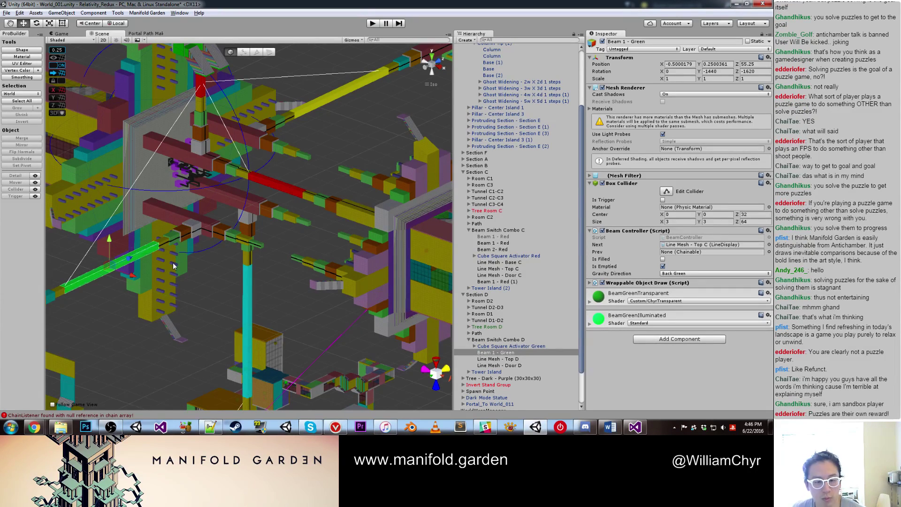
scroll(174, 266, up, 5)
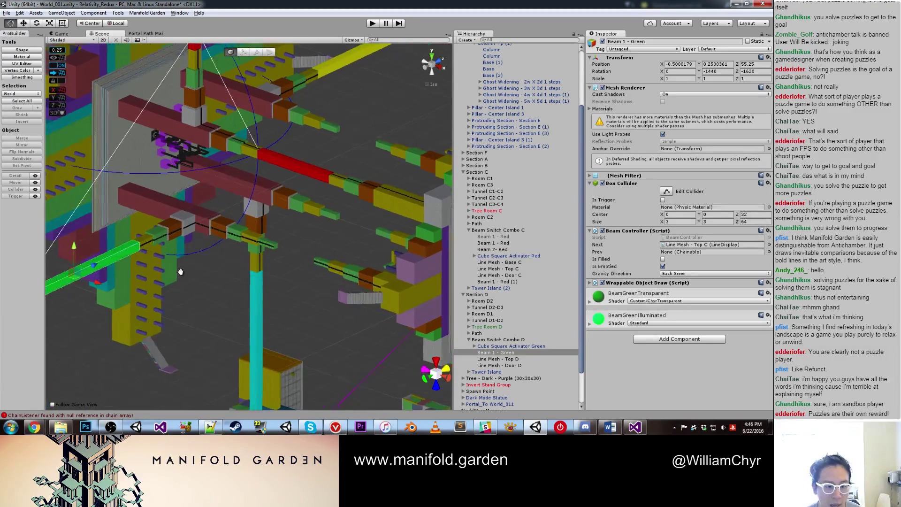
alt+drag(258, 271, 291, 255)
scroll(286, 259, up, 8)
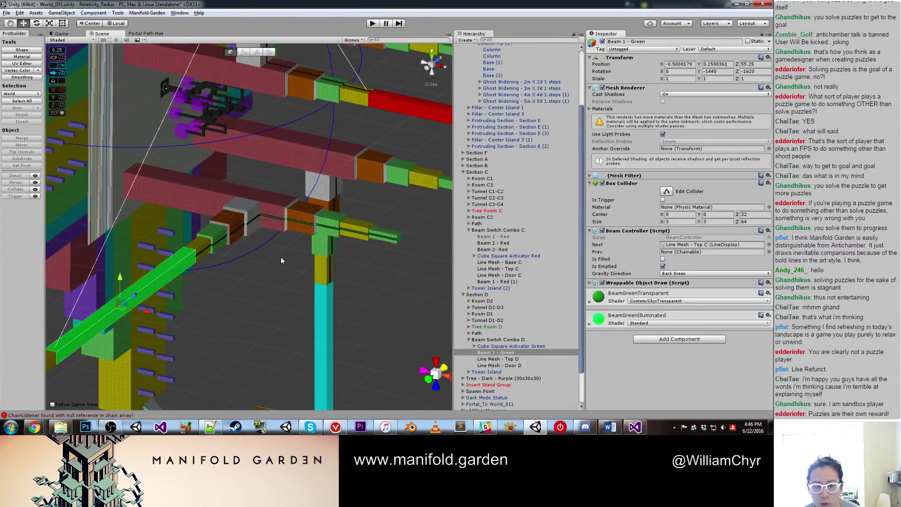
alt+drag(289, 217, 207, 244)
scroll(206, 243, up, 4)
scroll(207, 244, up, 3)
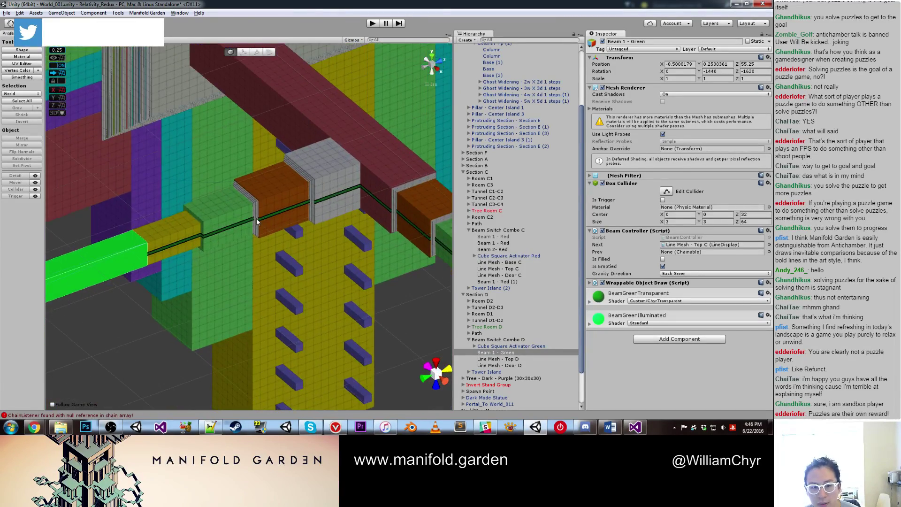
click(246, 224)
key(f)
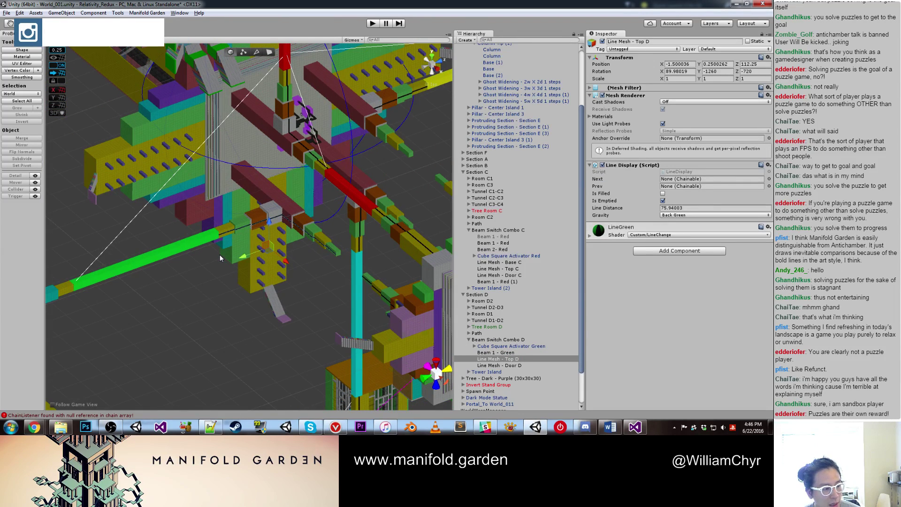
click(170, 252)
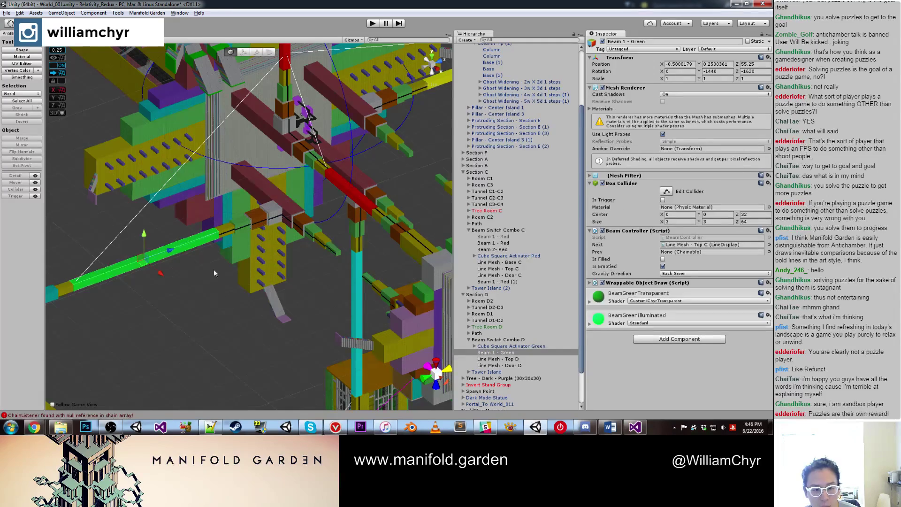
key(f)
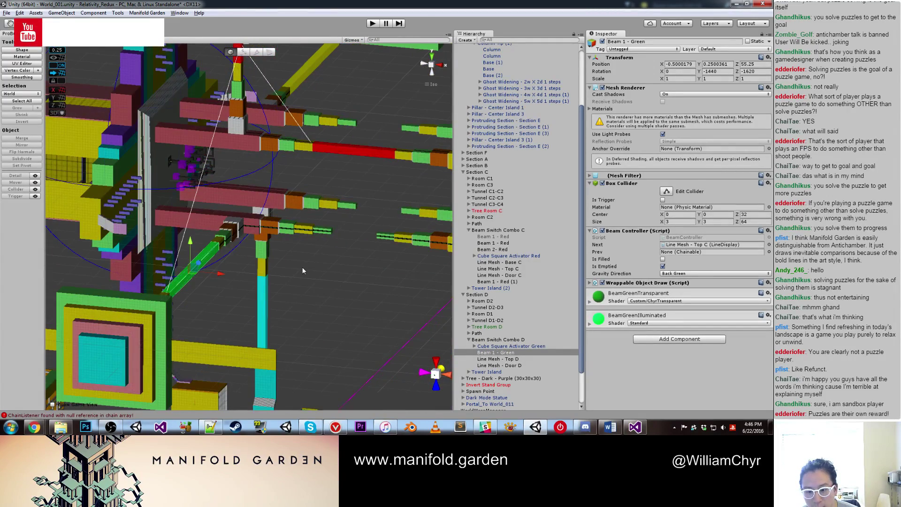
alt+drag(362, 308, 323, 314)
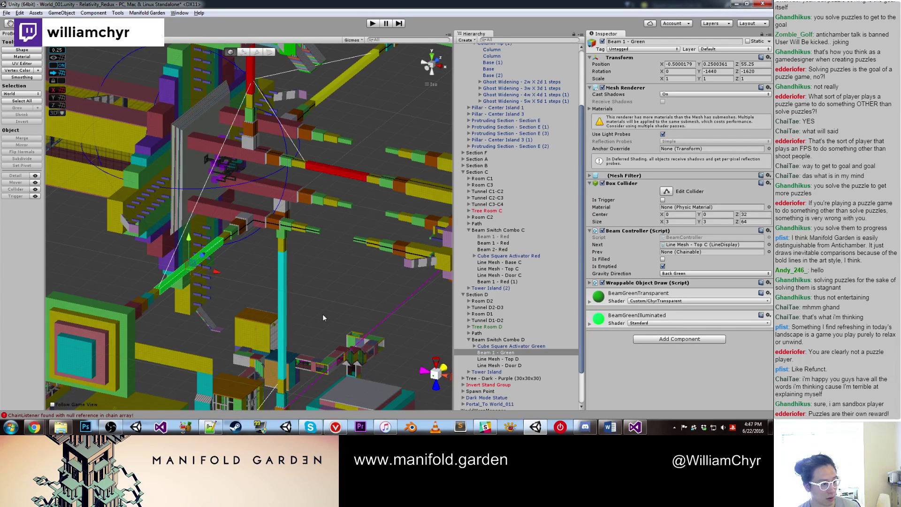
alt+drag(316, 296, 339, 304)
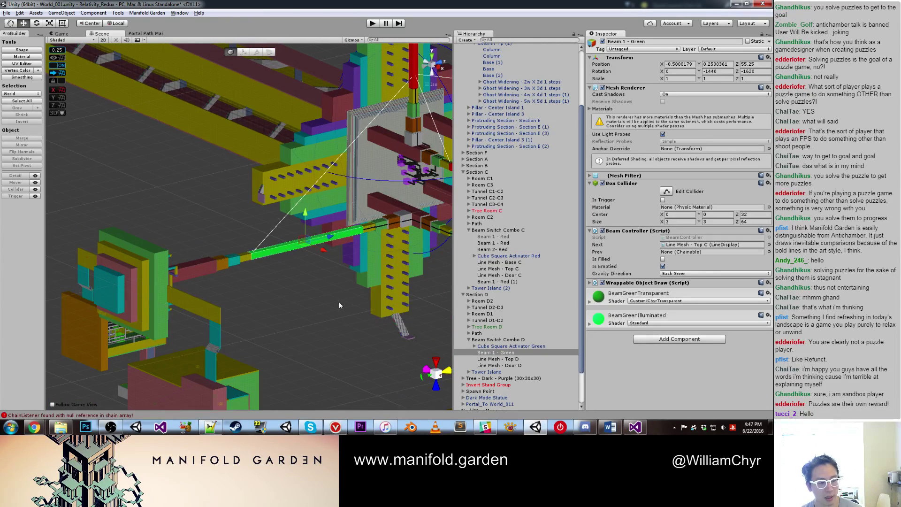
middle_drag(317, 278, 229, 274)
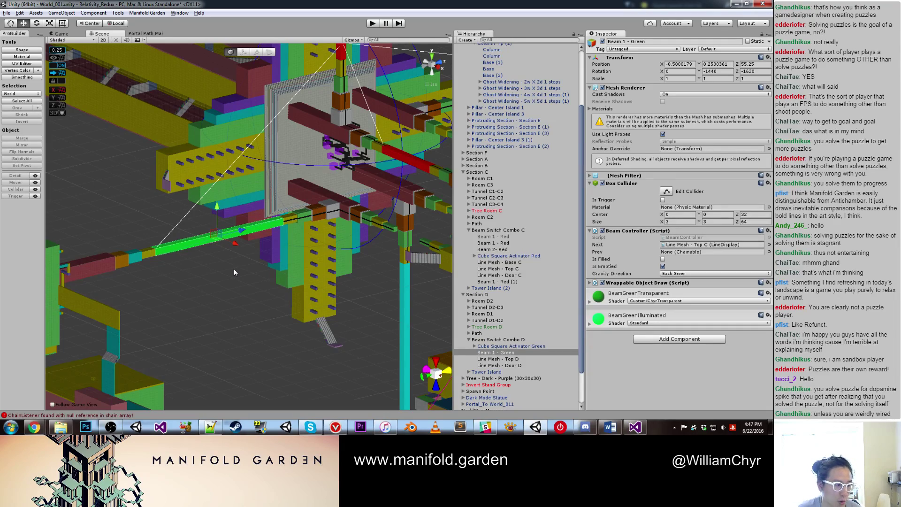
middle_drag(236, 272, 191, 246)
scroll(244, 223, down, 3)
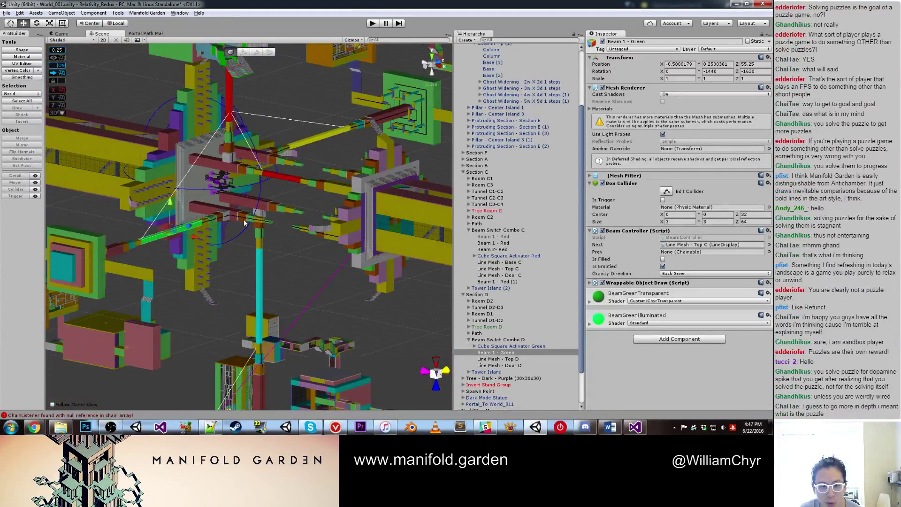
scroll(251, 199, up, 2)
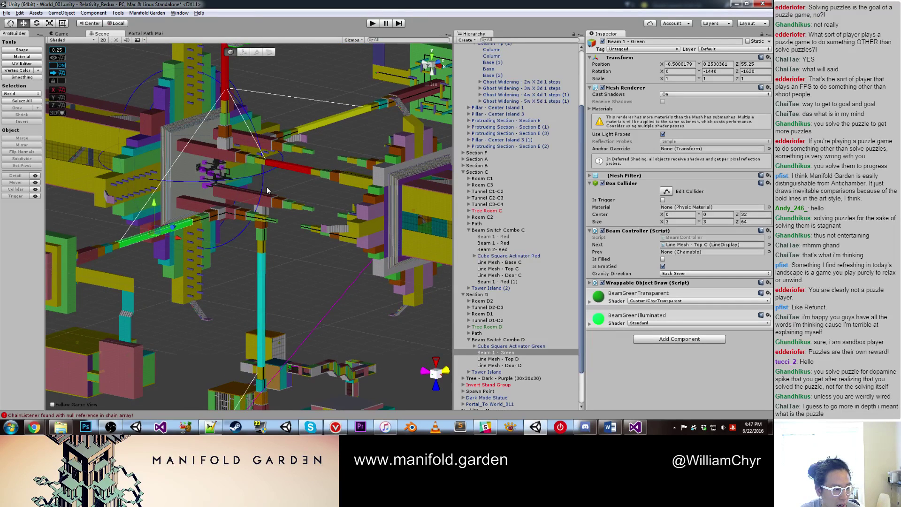
Step: Duplicate Beam 2 - Red and position the copy at Z 179.75
scroll(298, 176, up, 1)
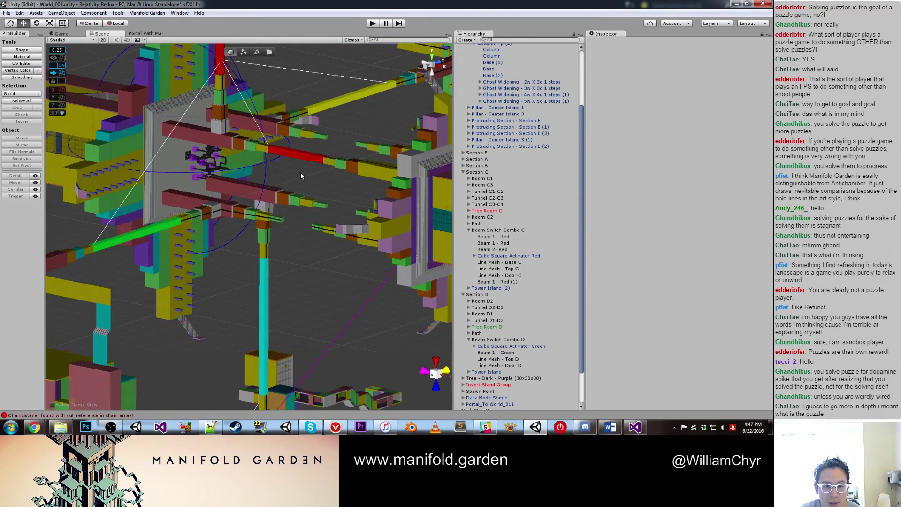
click(300, 156)
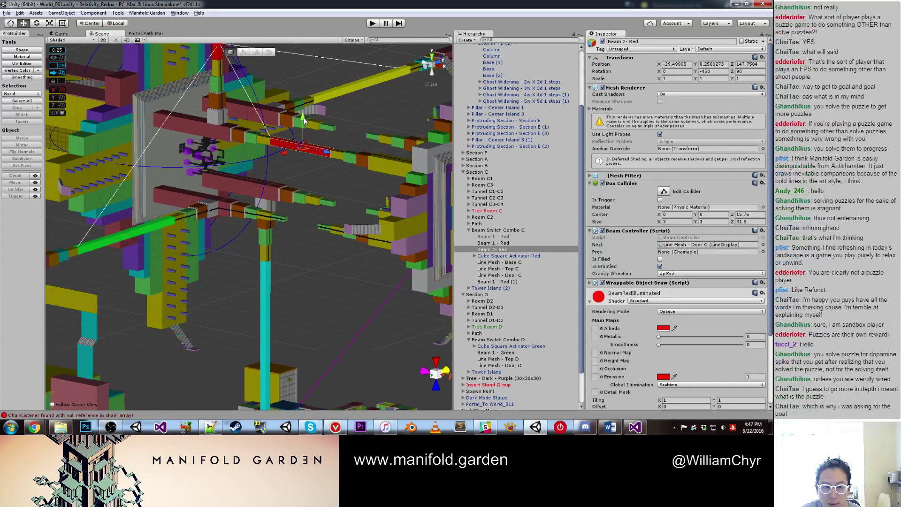
key(ctrl+d)
drag(303, 118, 306, 198)
key(f)
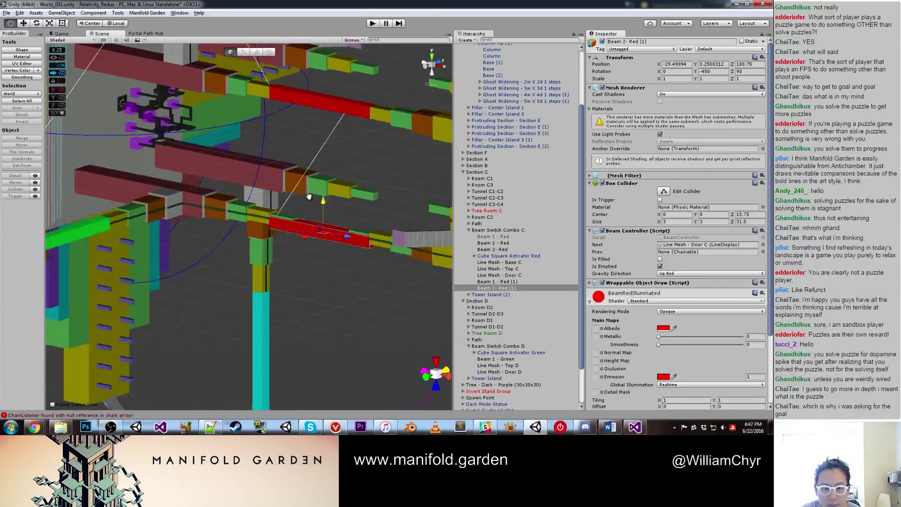
drag(335, 230, 333, 221)
scroll(334, 218, down, 4)
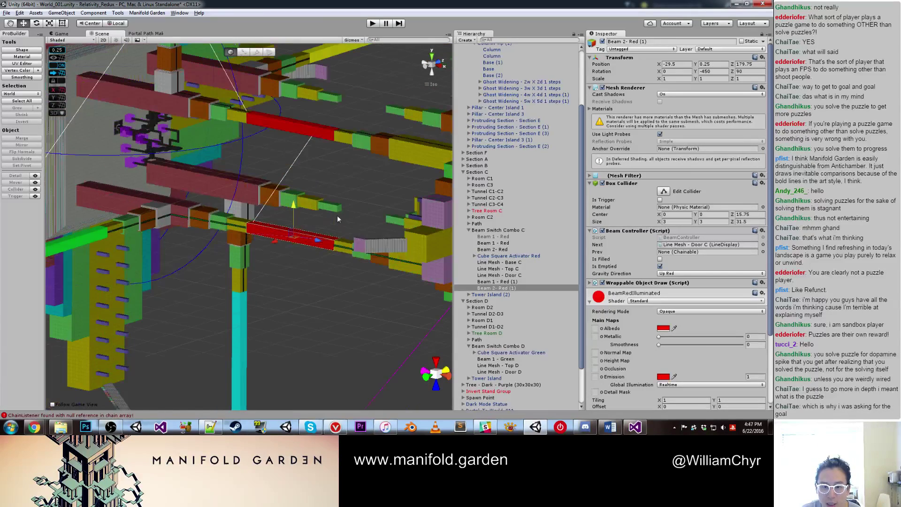
Step: Set the copy's Gravity Direction to Back Green and orbit to inspect the structure
click(686, 275)
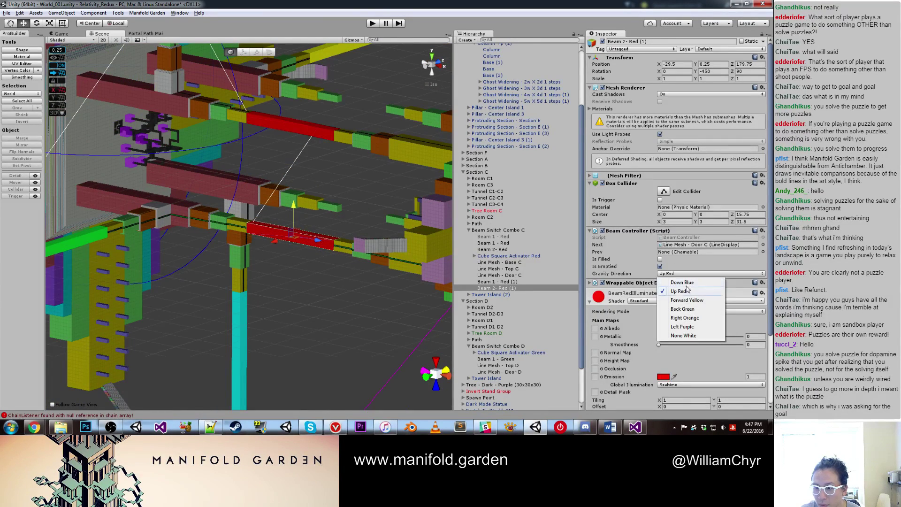
click(690, 314)
alt+drag(261, 294, 285, 216)
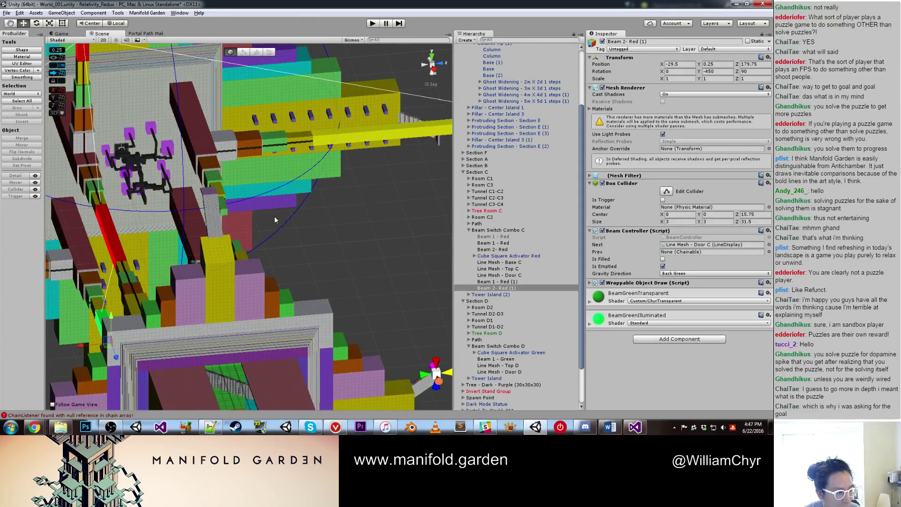
scroll(274, 216, down, 5)
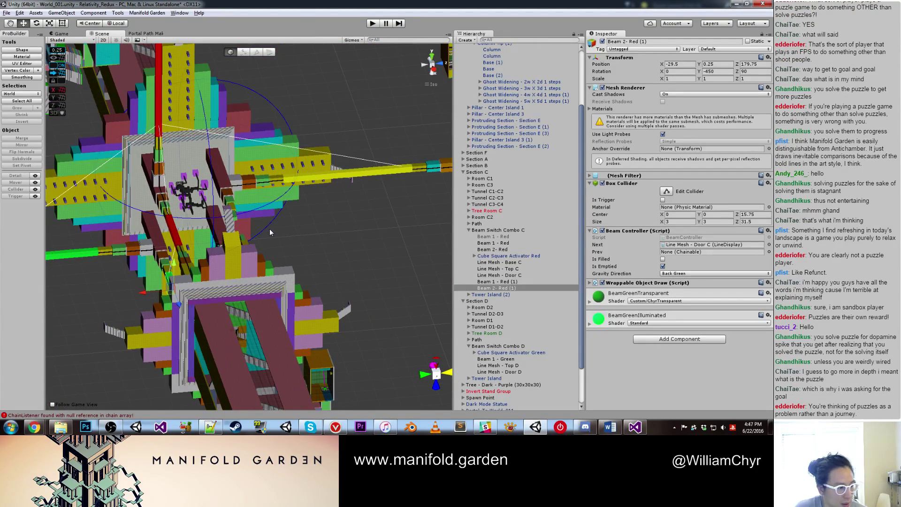
alt+drag(233, 247, 173, 207)
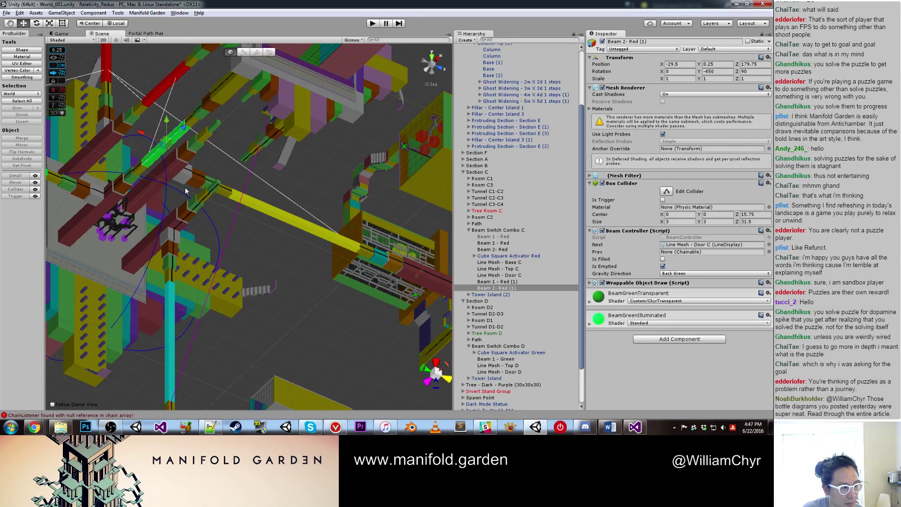
alt+drag(192, 194, 203, 181)
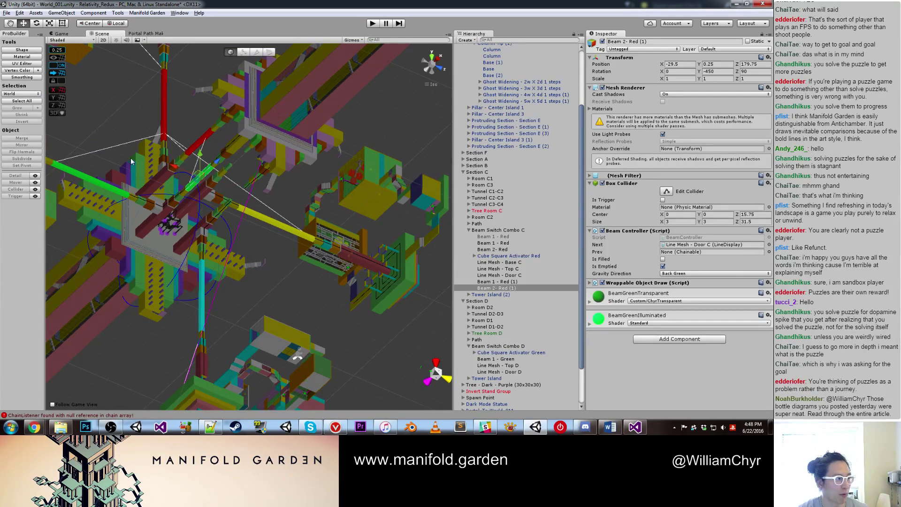
alt+drag(136, 137, 217, 214)
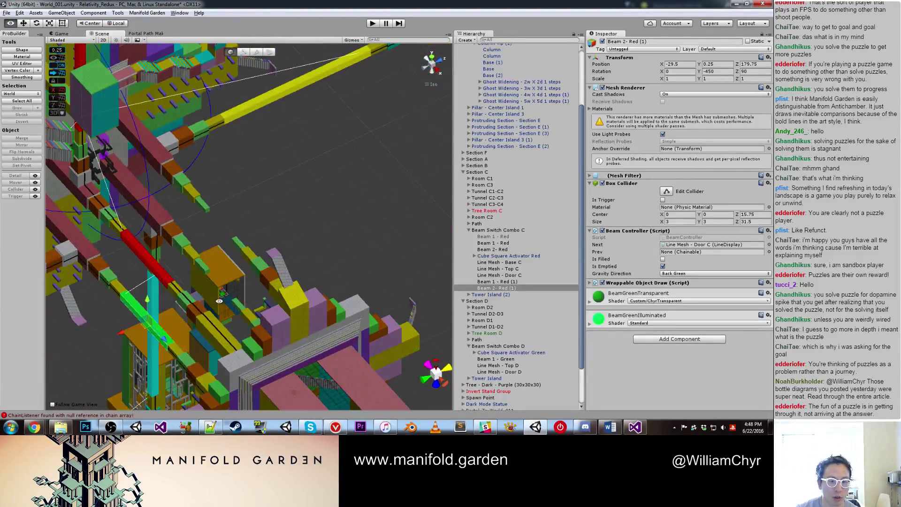
Step: Rename the yellow beam 'Beam 1 - Red (1)' to 'Beam 1 - Yellow'
click(210, 206)
click(233, 109)
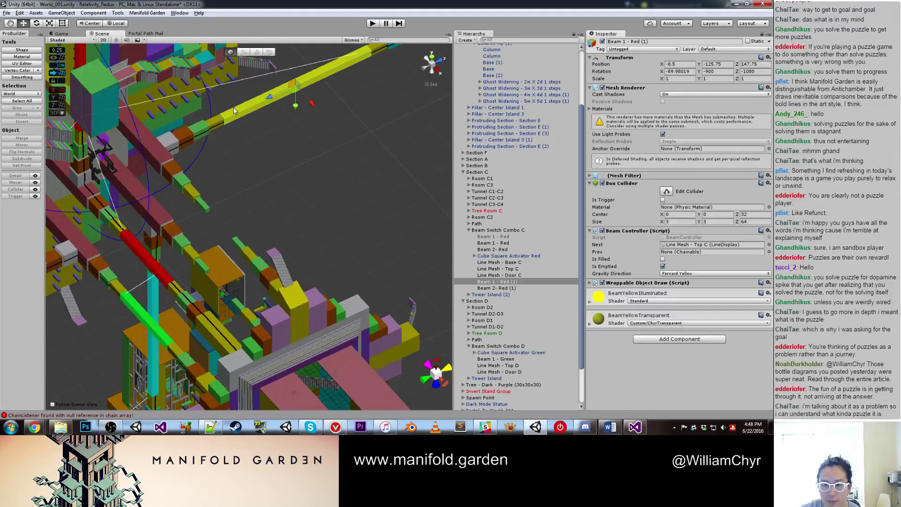
alt+drag(265, 145, 216, 215)
click(216, 215)
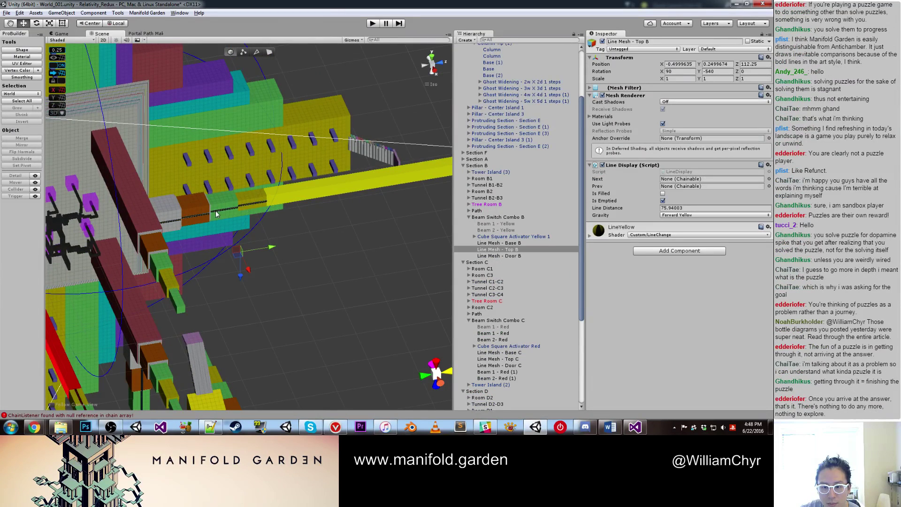
click(337, 185)
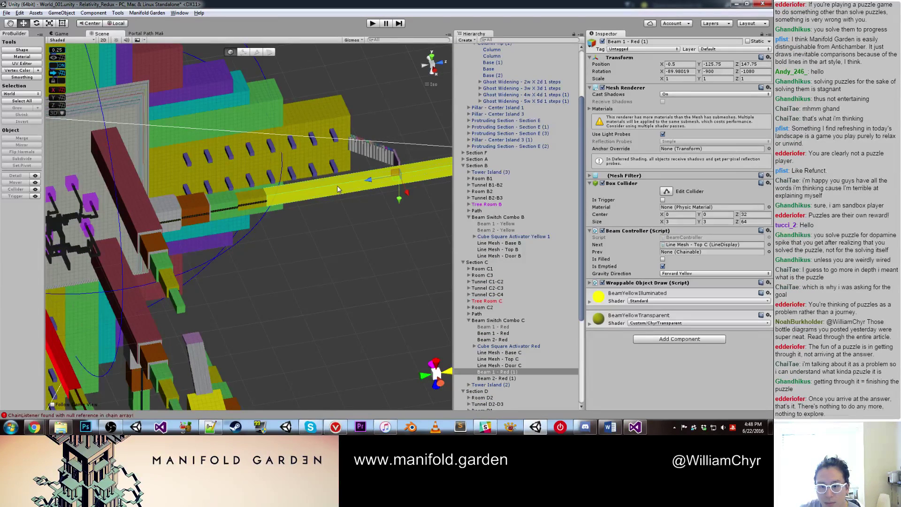
drag(631, 43, 678, 41)
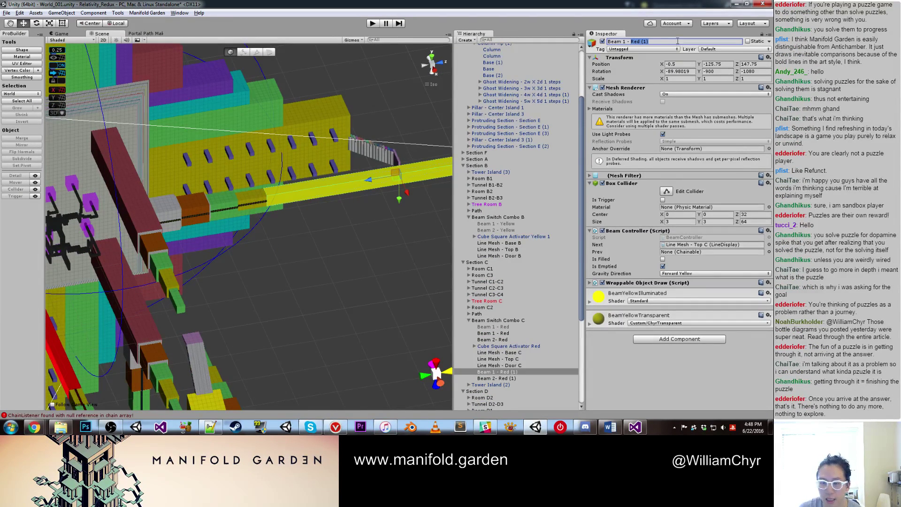
text(Yellow)
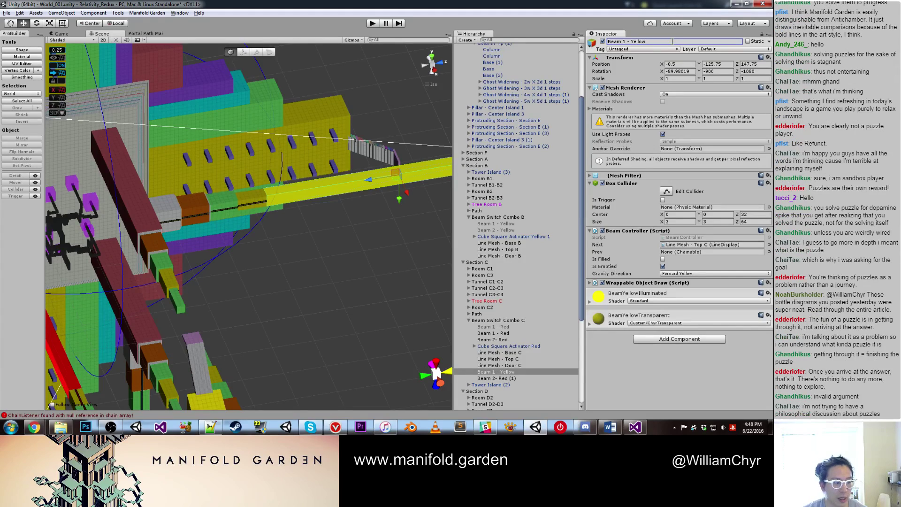
alt+drag(390, 281, 253, 209)
Step: Move Beam 1 - Yellow under Beam Switch Combo B, after Line Mesh - Base B
click(252, 213)
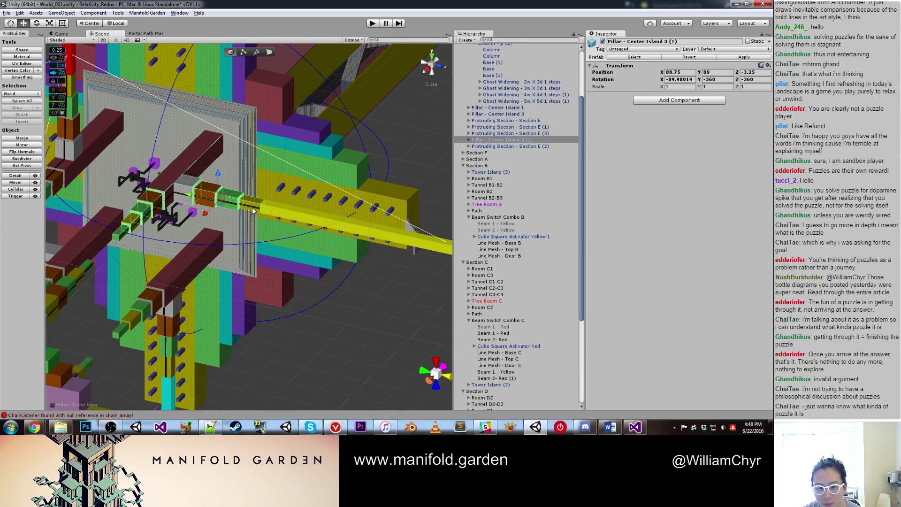
click(254, 211)
click(298, 212)
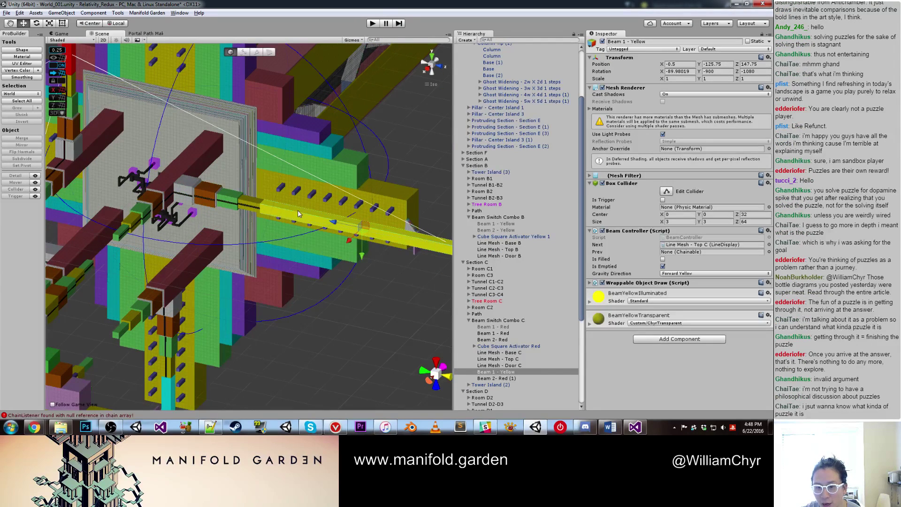
drag(517, 372, 551, 248)
alt+drag(253, 234, 262, 235)
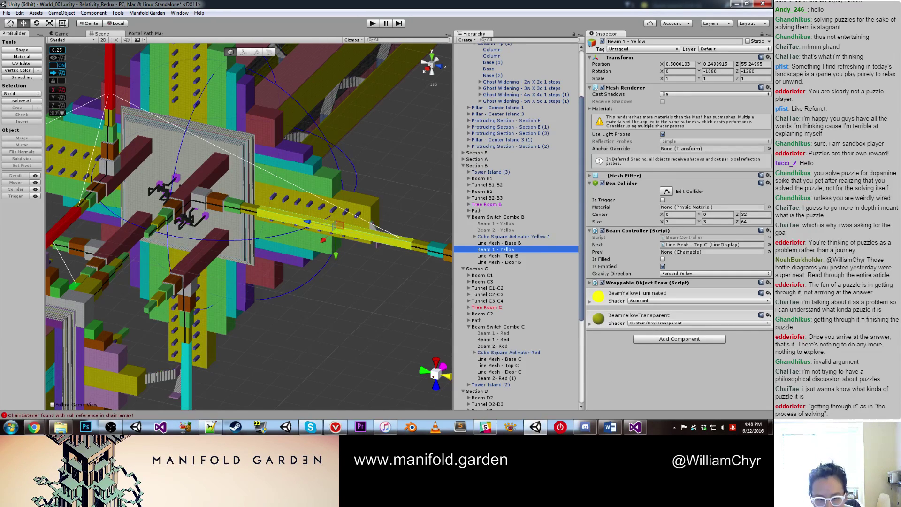
alt+drag(263, 235, 299, 194)
click(285, 277)
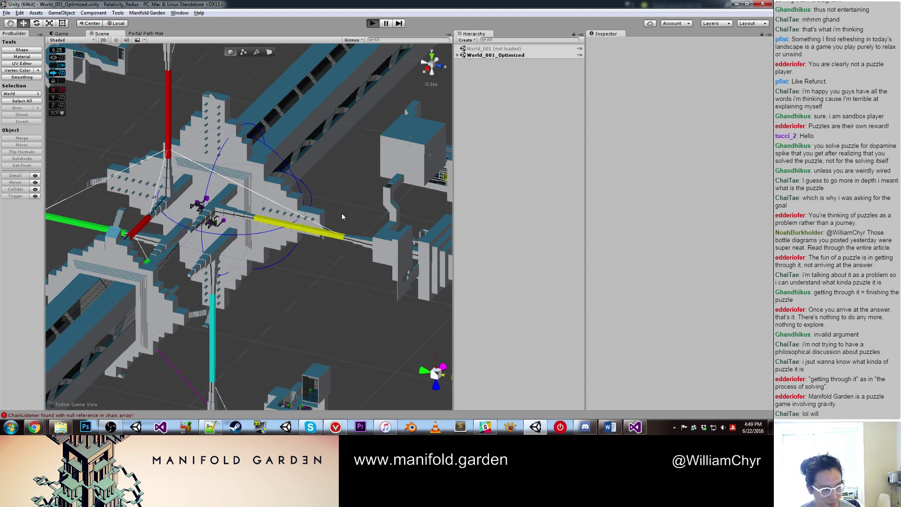
Step: Enter Play mode and walk and shift gravity through the rooms to the green cube
key(ctrl+p)
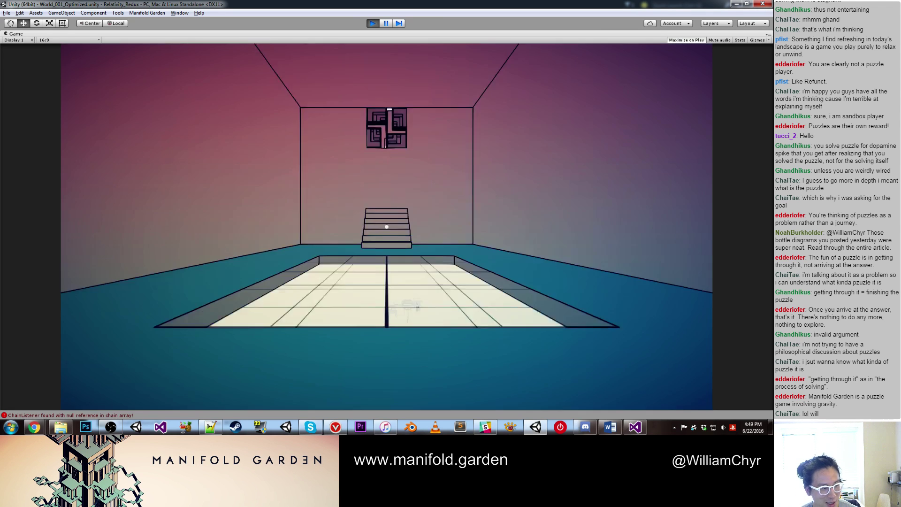
key(w)
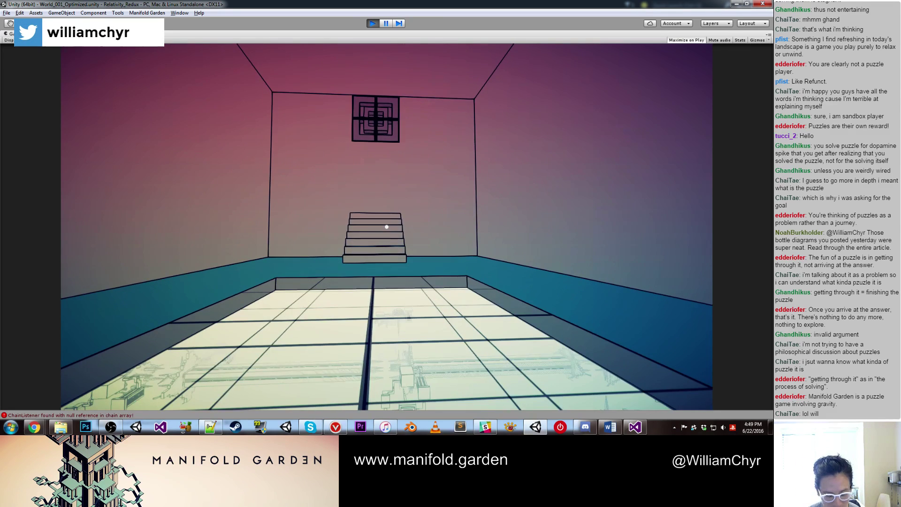
click(386, 227)
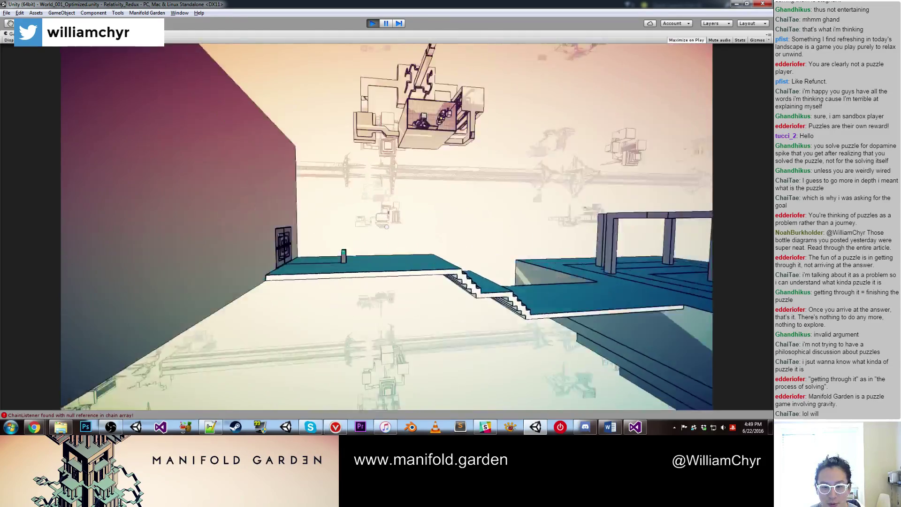
click(386, 227)
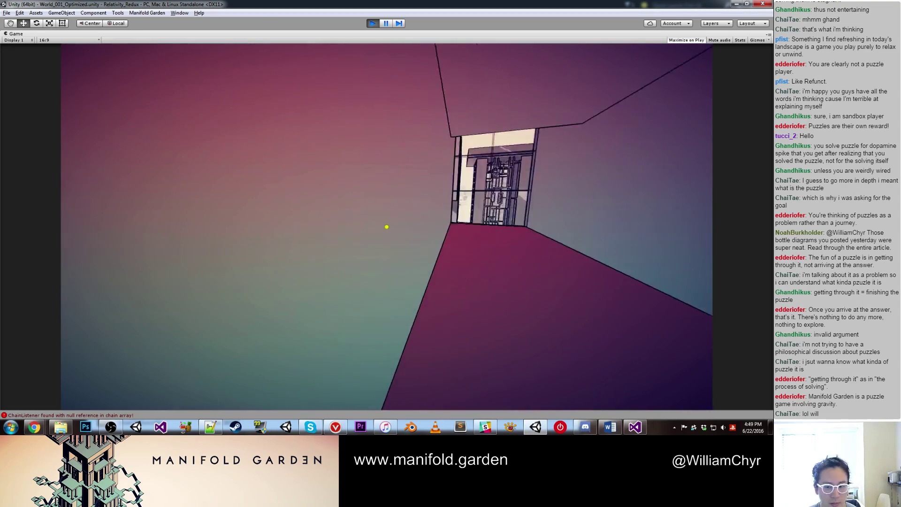
click(387, 227)
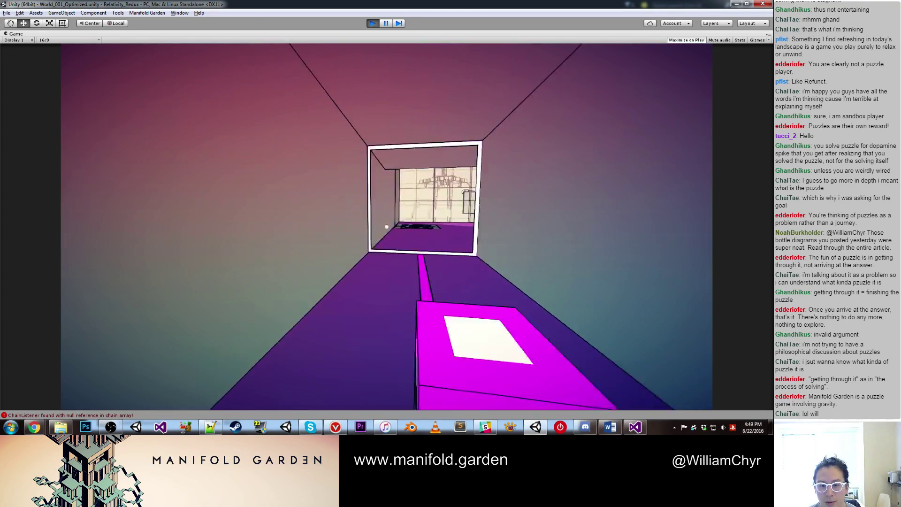
key(w)
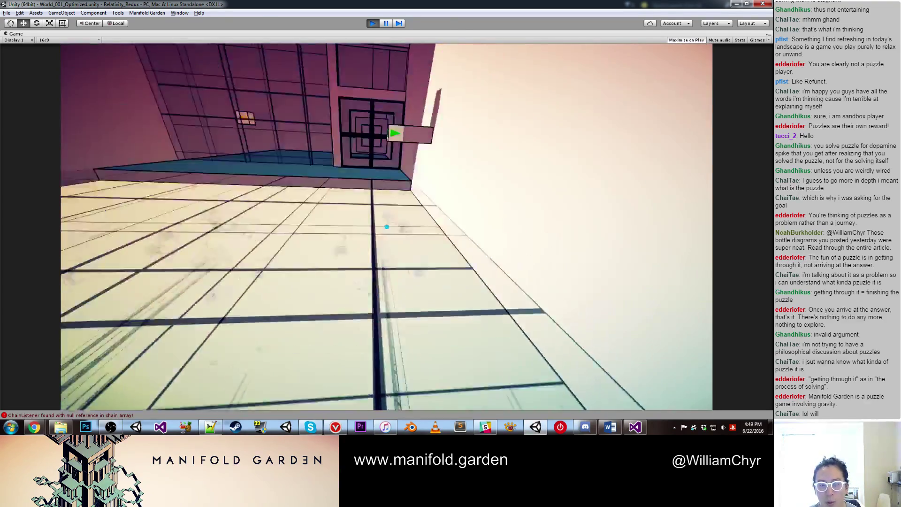
key(w)
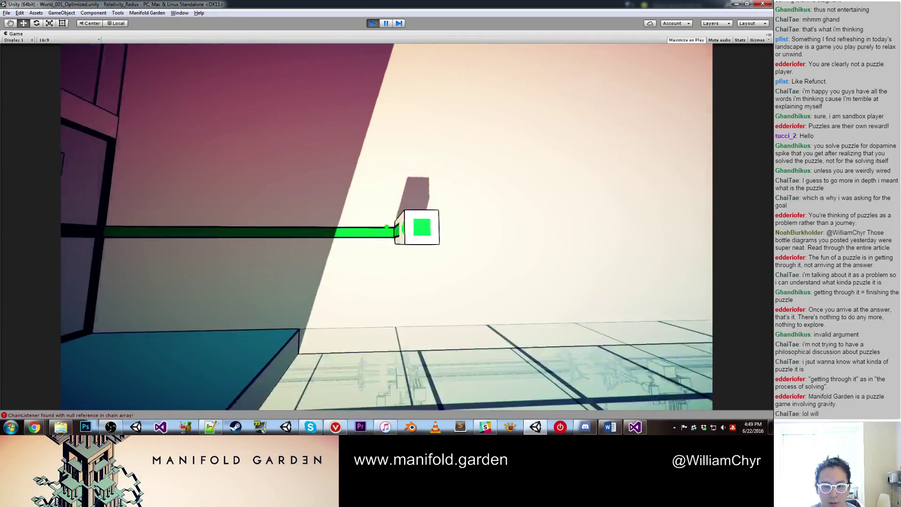
key(a)
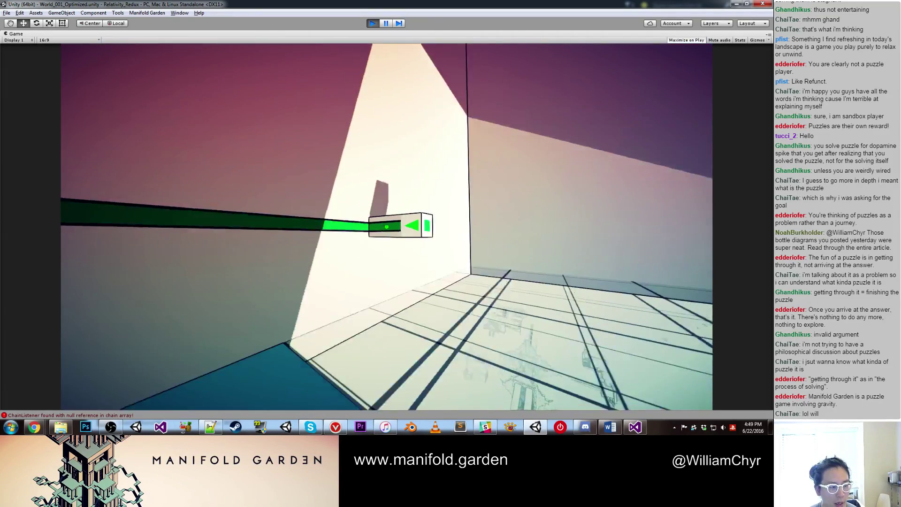
key(w)
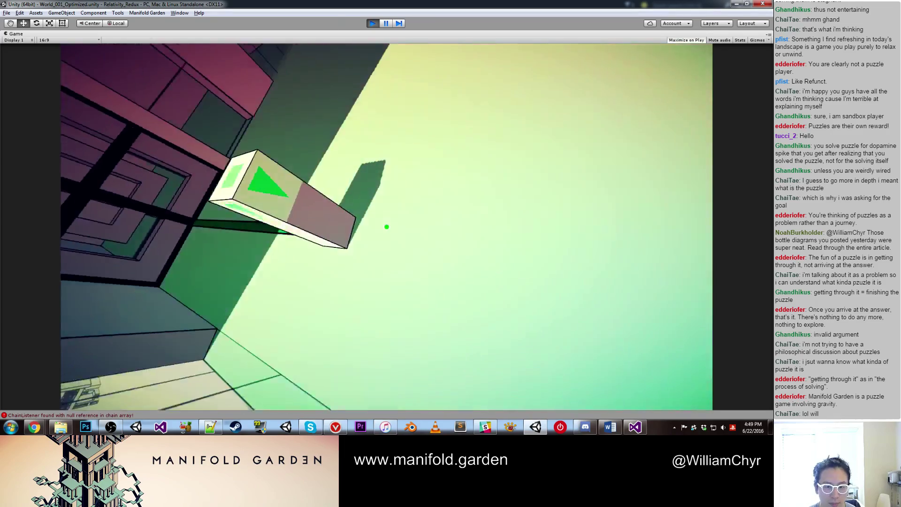
key(w)
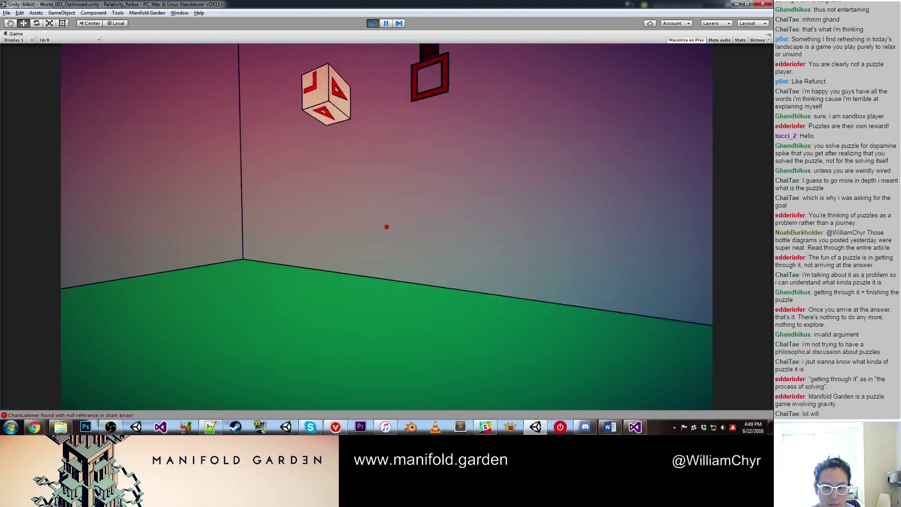
Step: Carry the red cube onto its pad, then shift gravity and walk to the yellow cube
click(387, 226)
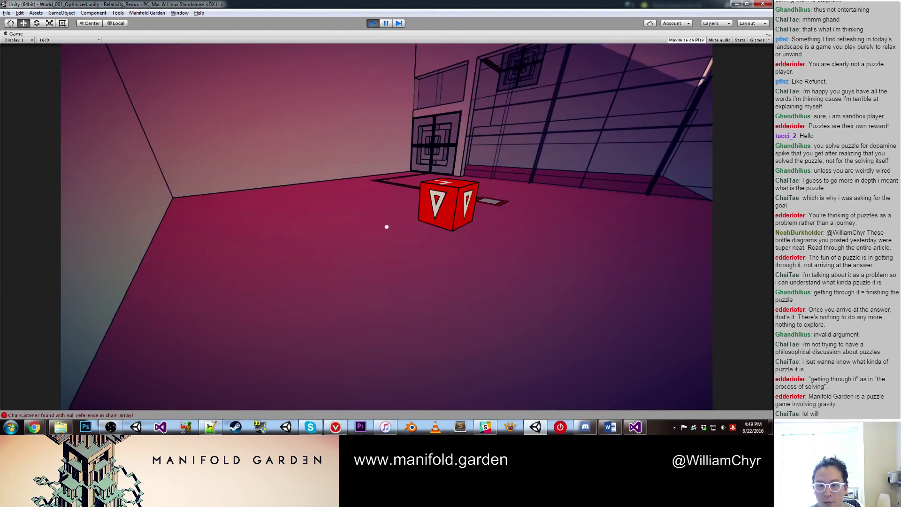
key(w)
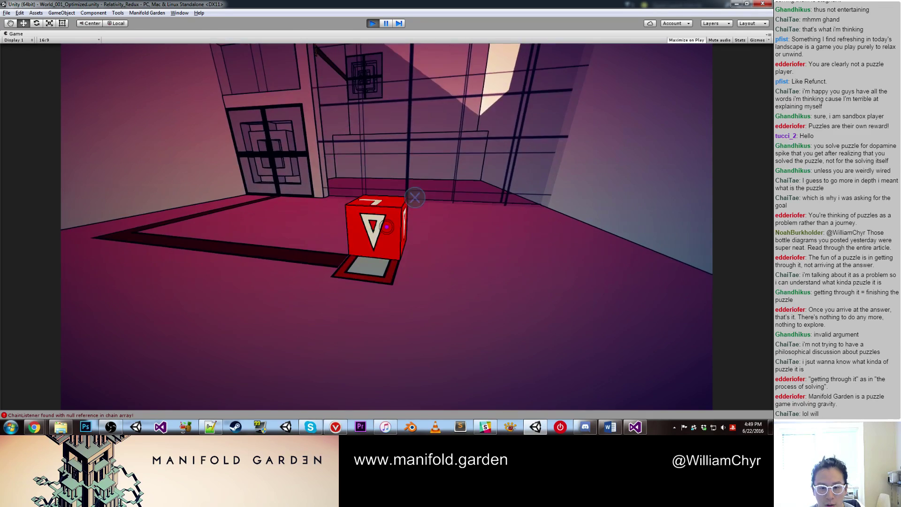
click(386, 227)
key(s)
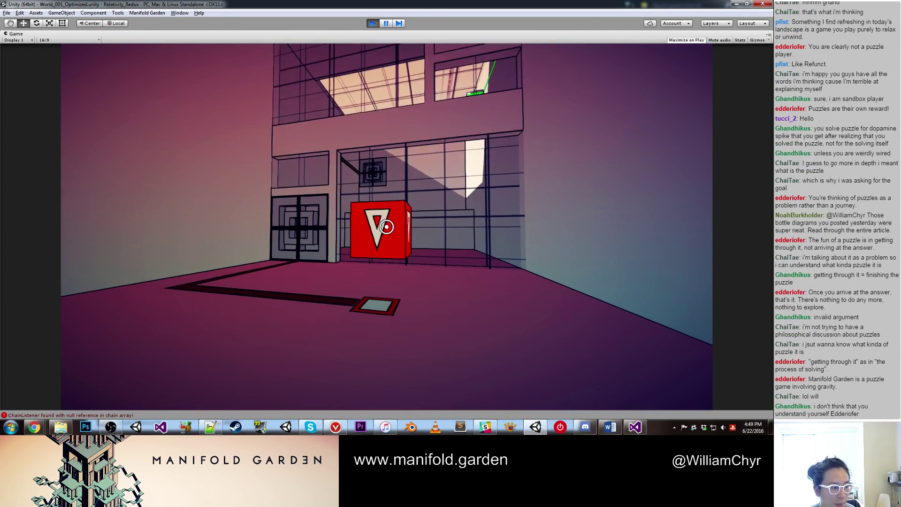
click(387, 227)
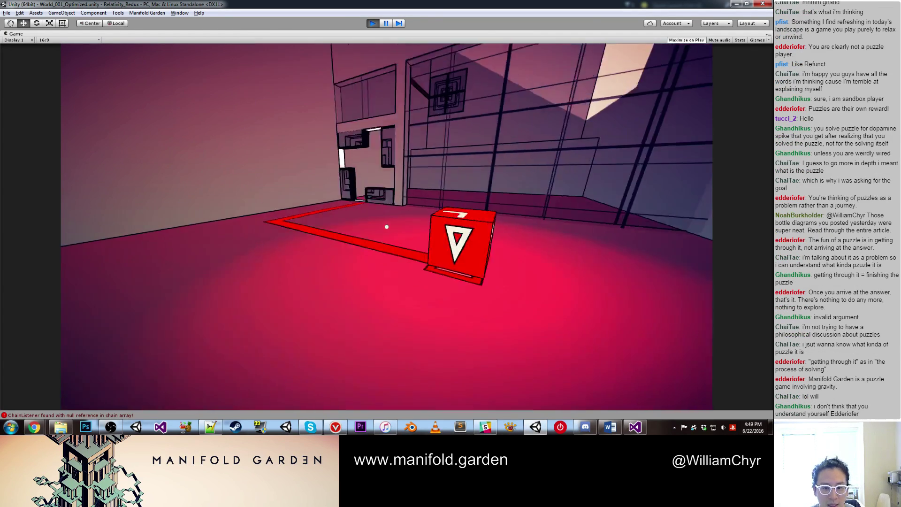
click(387, 226)
key(w)
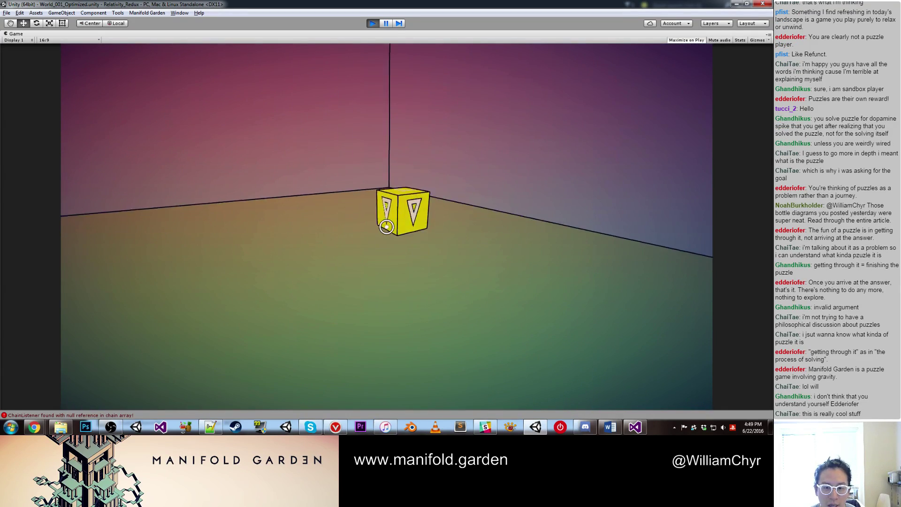
Step: Pick up the yellow cube and shift gravity several times through the corridor toward the green room
key(w)
key(s)
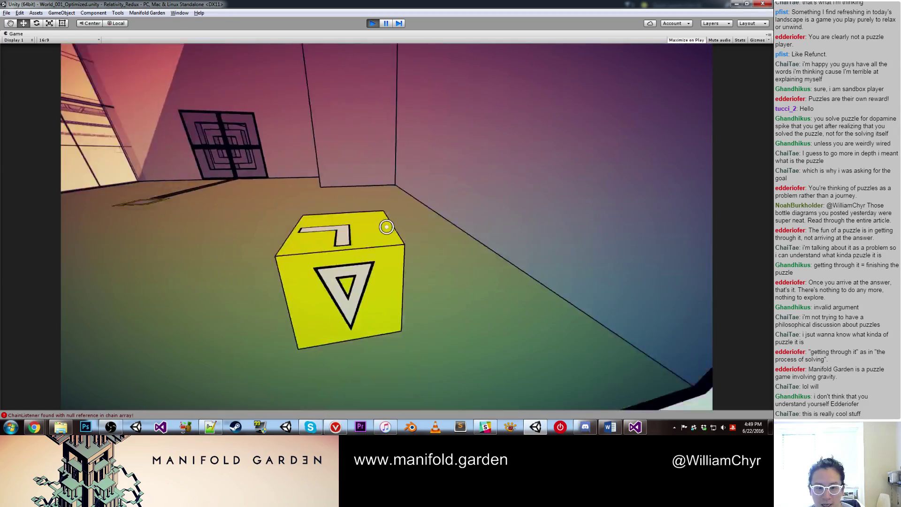
key(s)
click(387, 226)
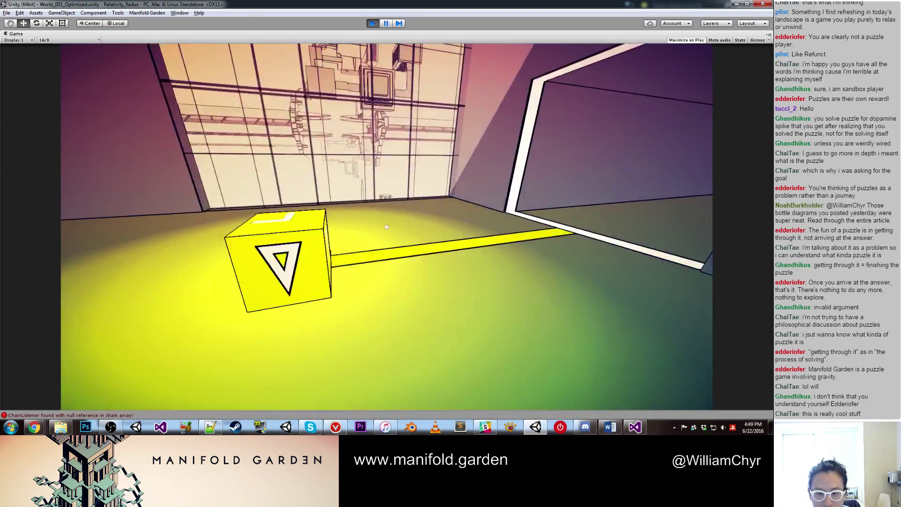
click(387, 226)
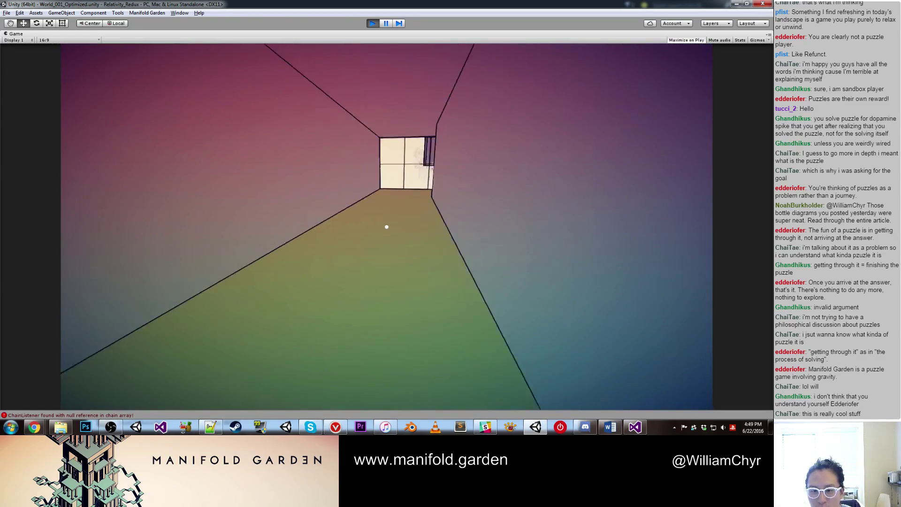
click(387, 227)
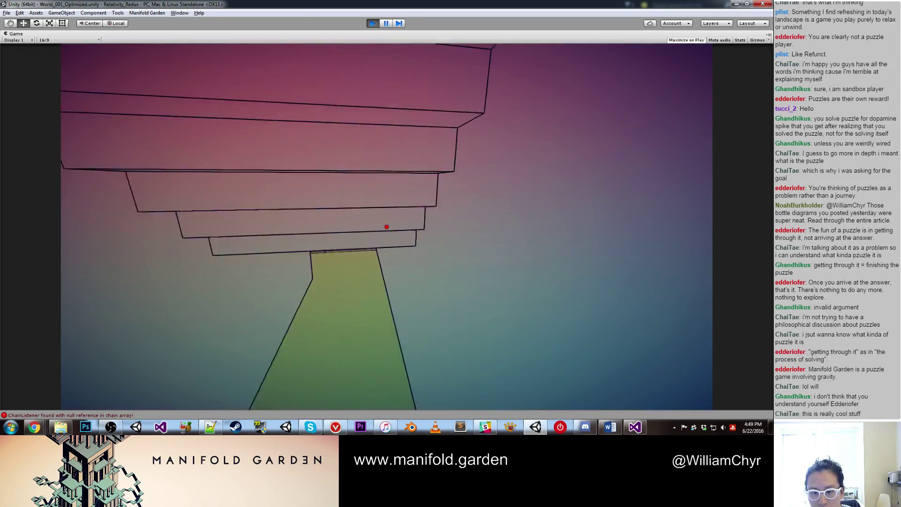
click(386, 226)
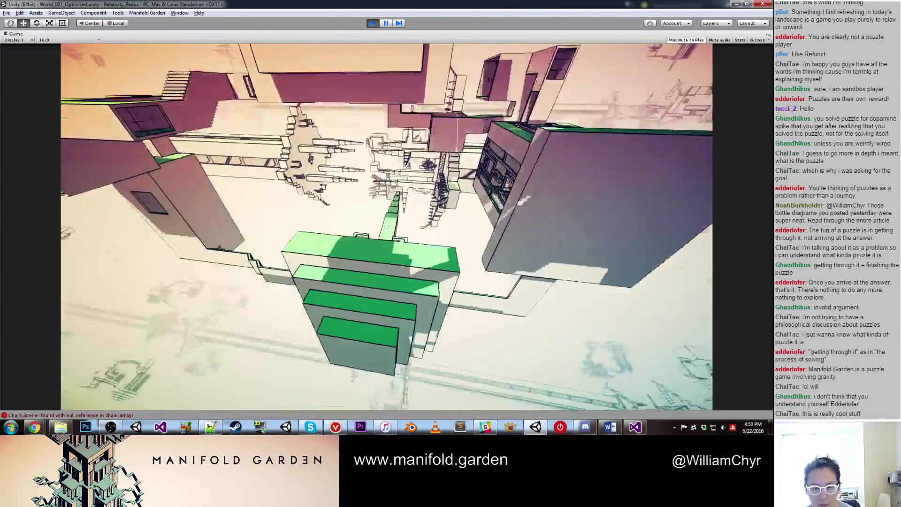
click(387, 227)
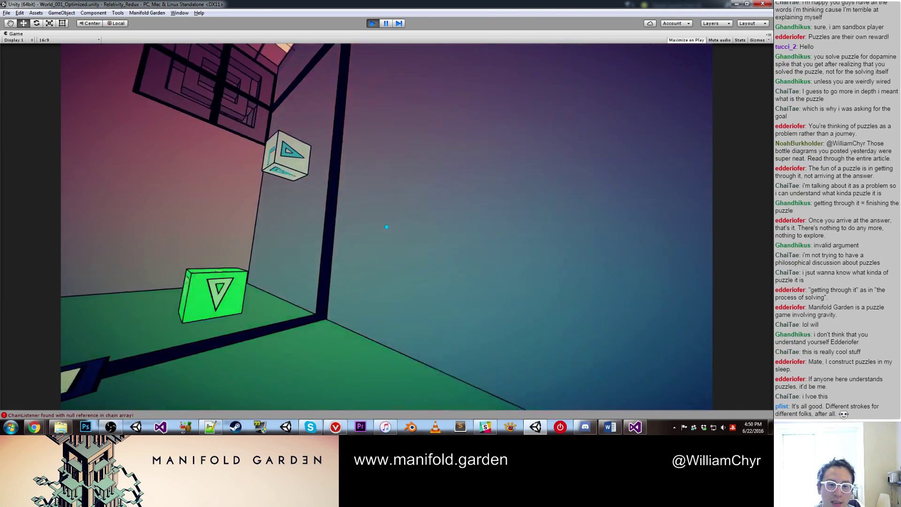
Step: Pick up the cyan cube, test it on the pole socket, then drop it below the green-arrow panel
click(387, 226)
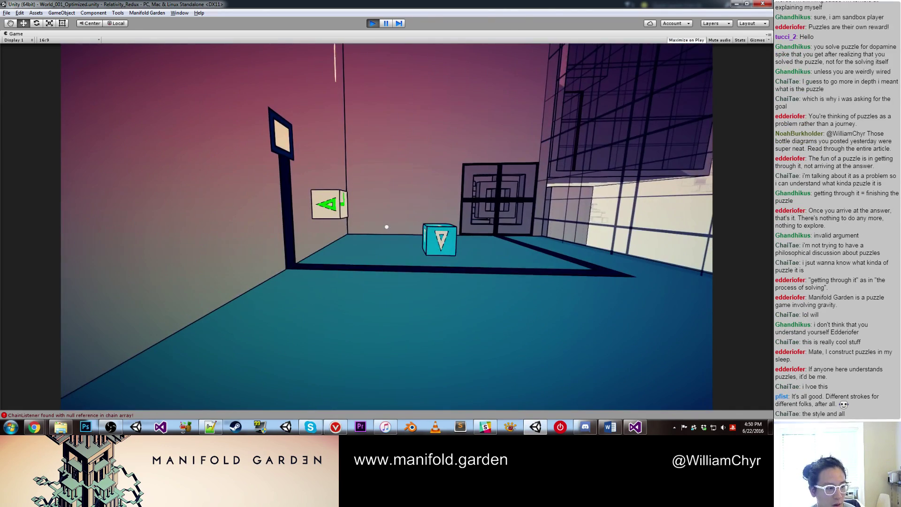
key(w)
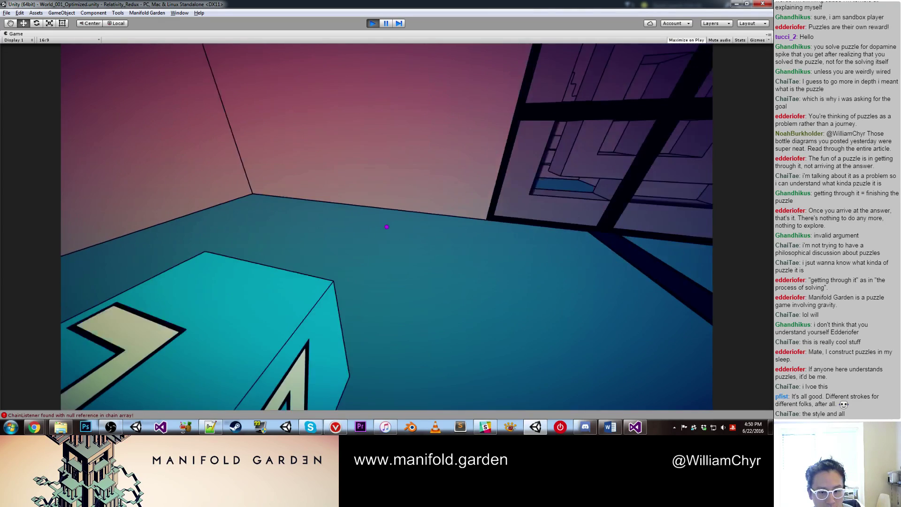
key(s)
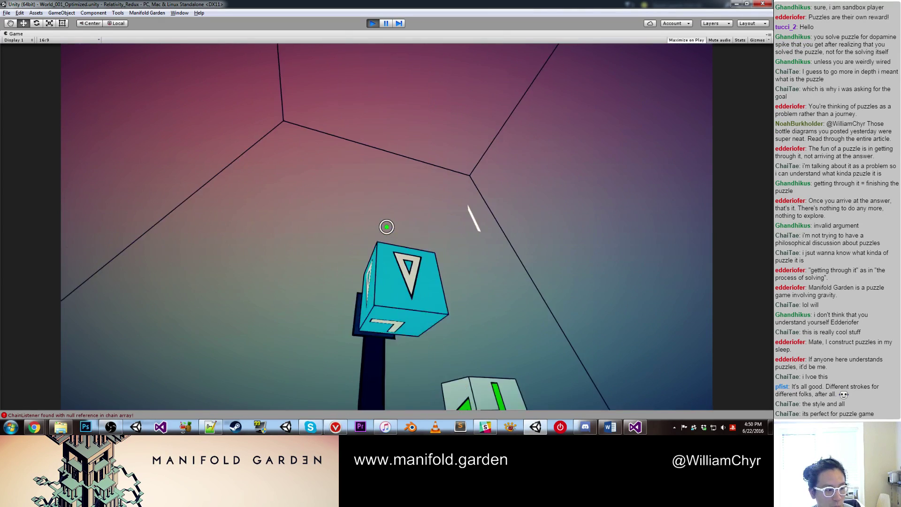
click(387, 226)
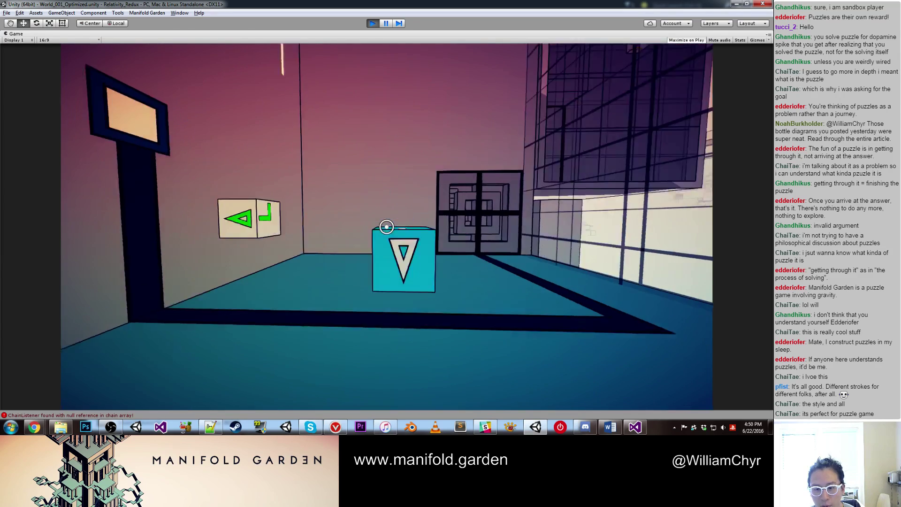
click(387, 227)
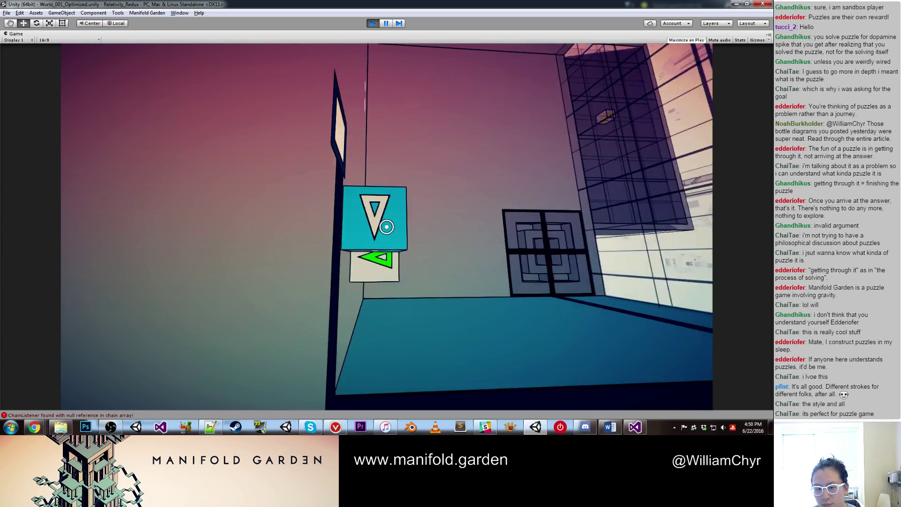
click(387, 226)
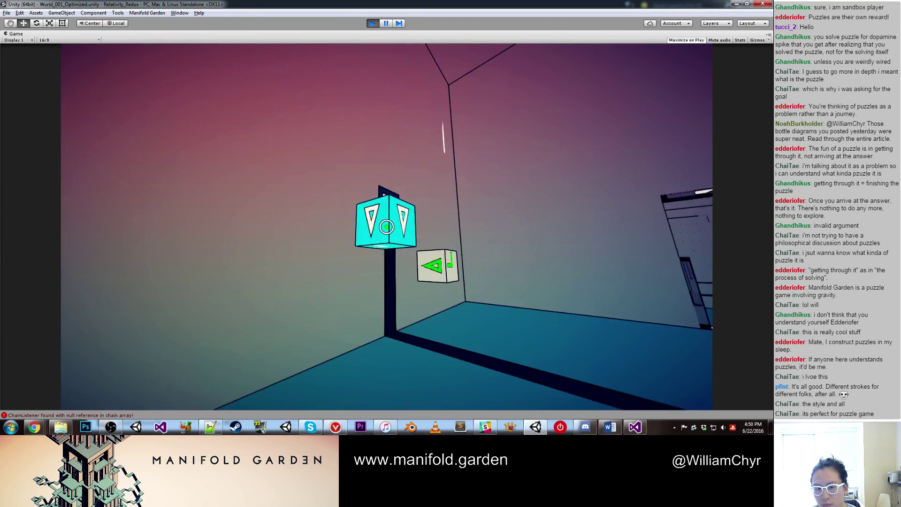
click(387, 227)
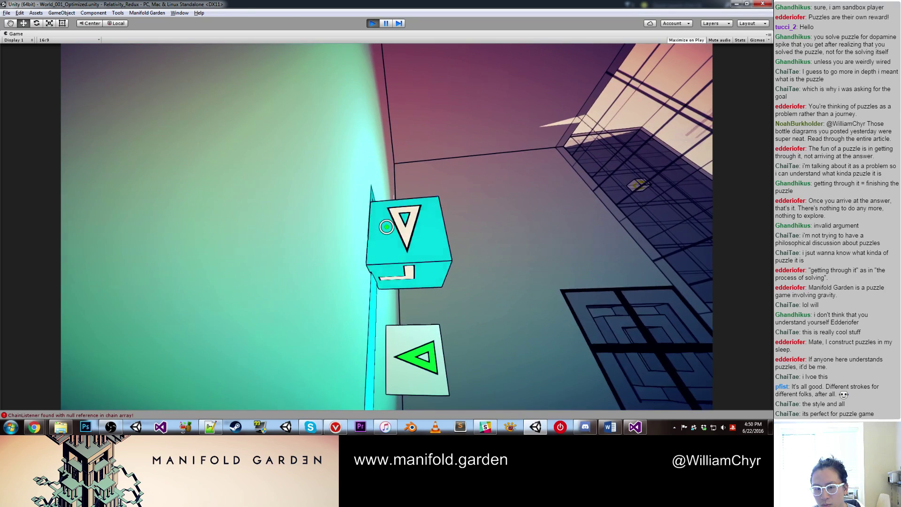
click(386, 227)
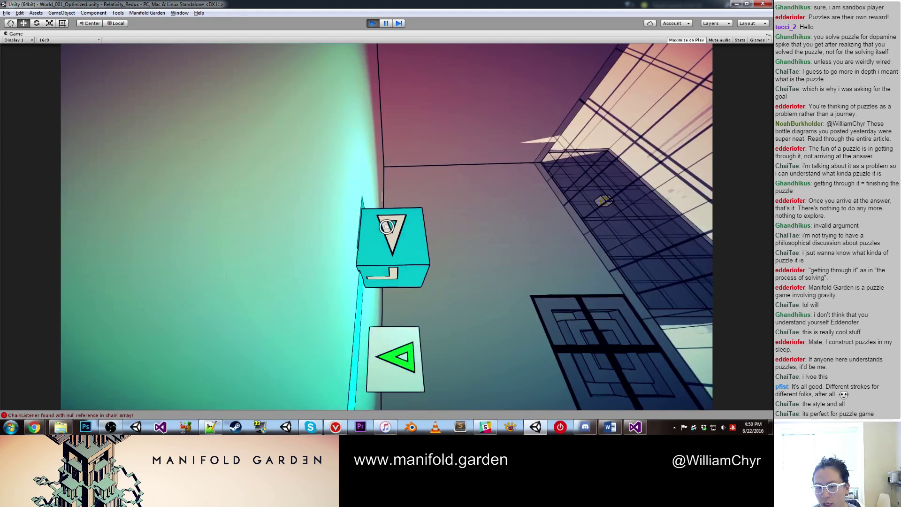
click(387, 226)
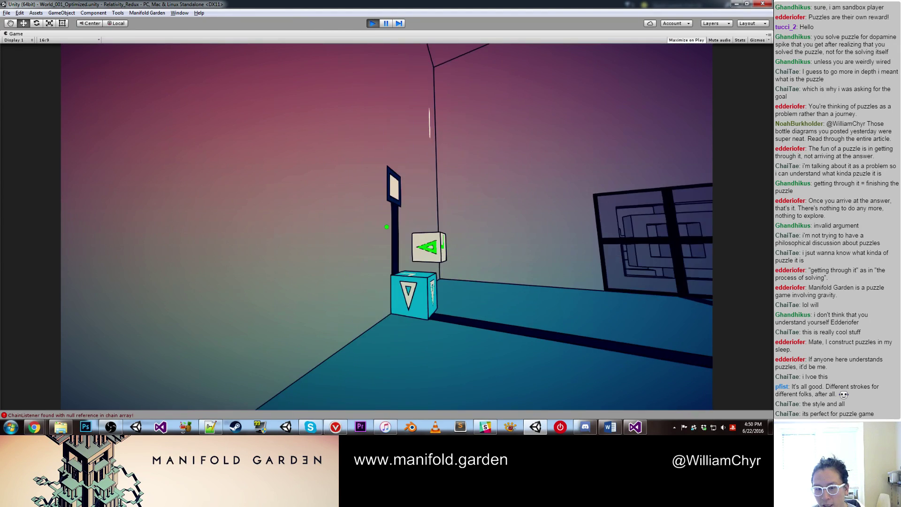
Step: Shift onto the green wall, walk around the green cube, then shift onto the blue wall
click(386, 226)
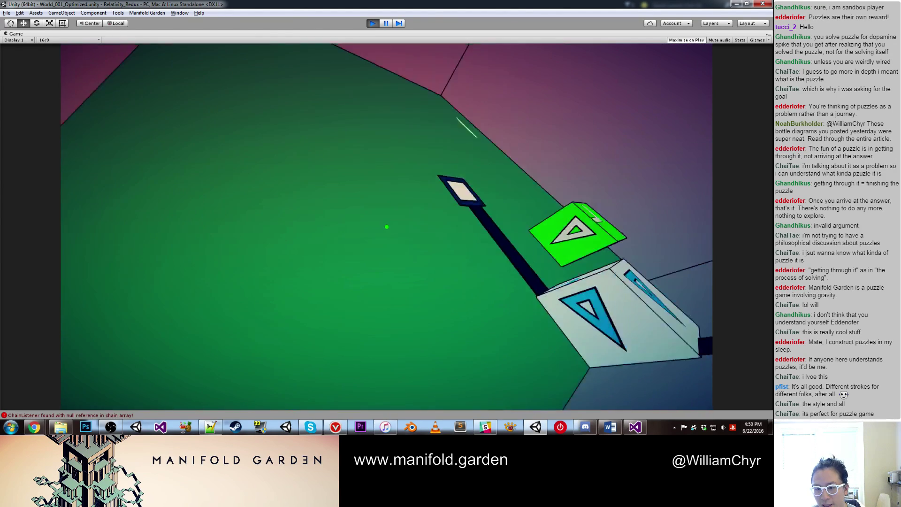
key(w)
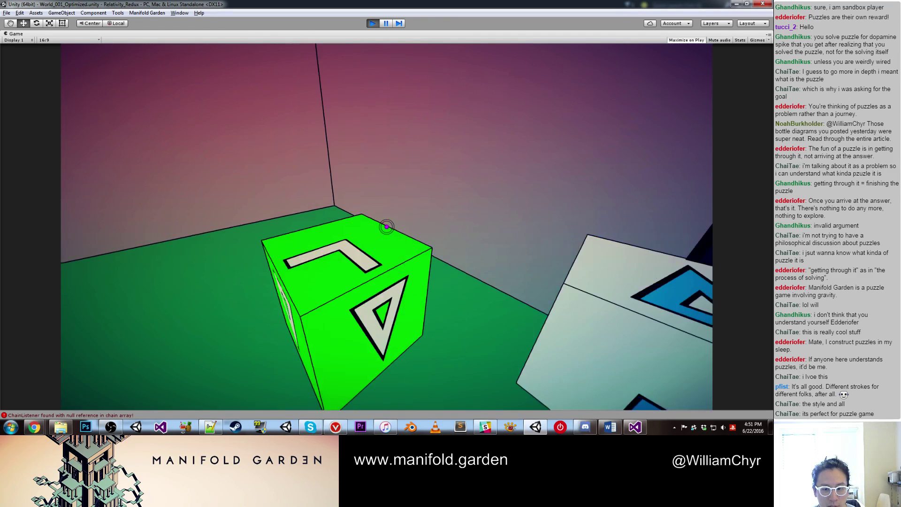
key(s)
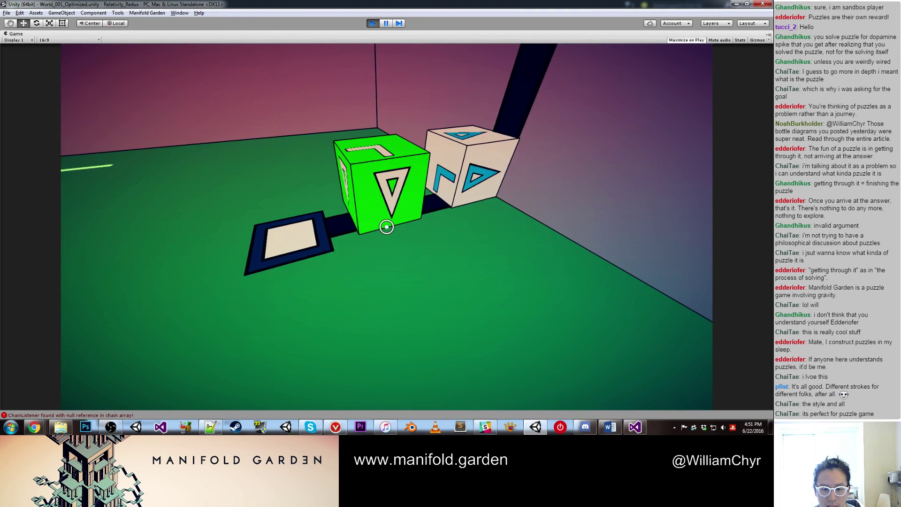
key(s)
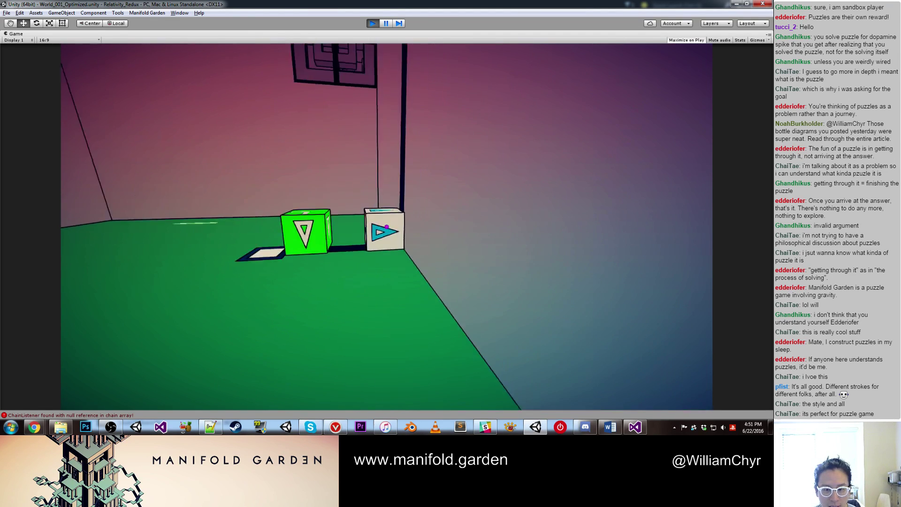
key(w)
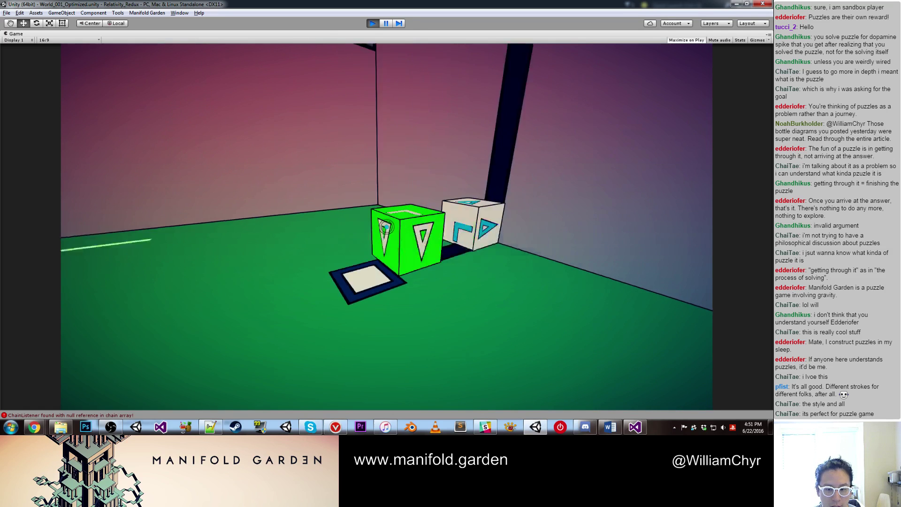
key(w)
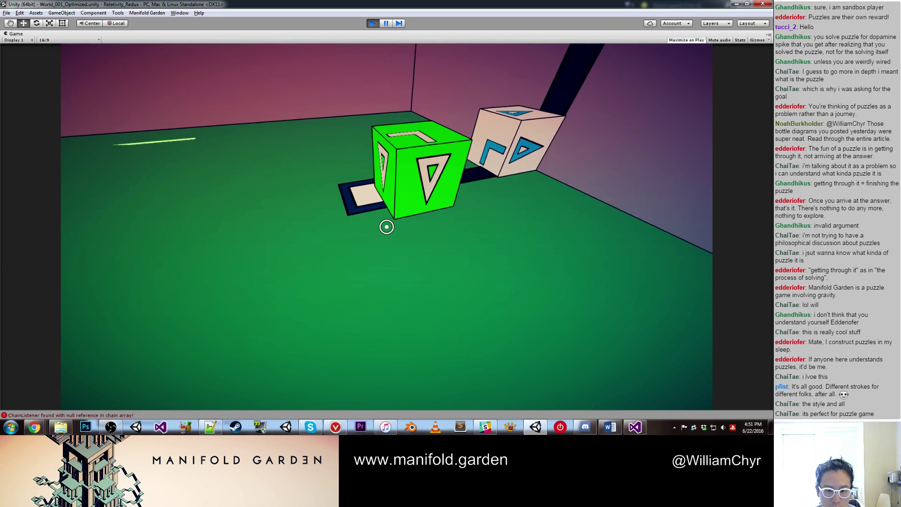
click(386, 227)
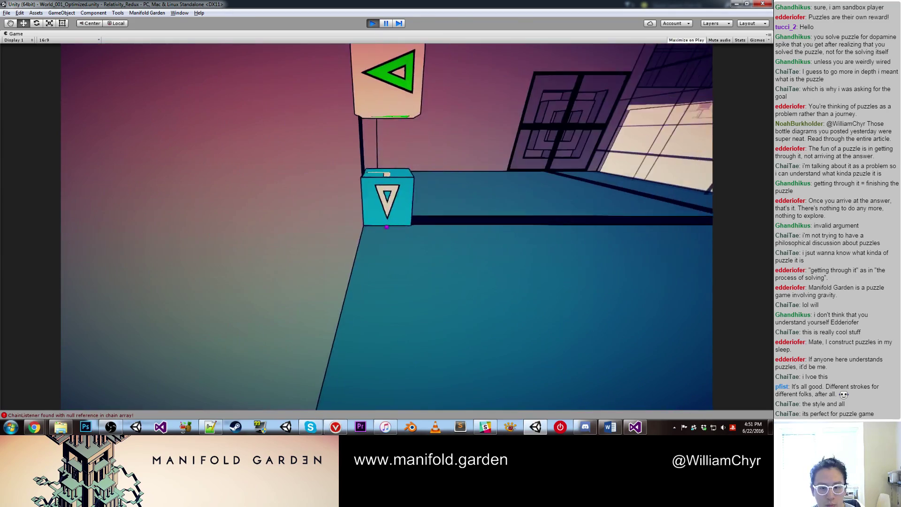
Step: Shift gravity past the glowing cyan cube and walk up the stairs toward the red pole
key(w)
click(387, 227)
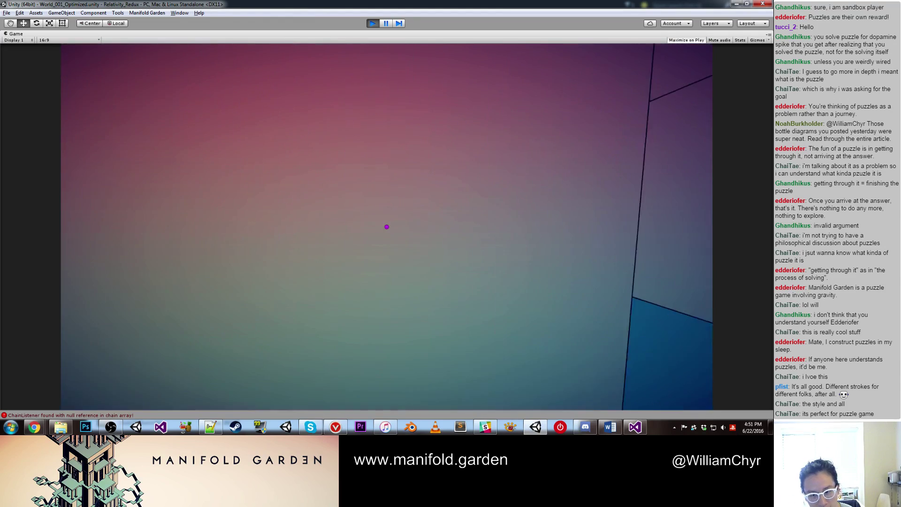
click(387, 227)
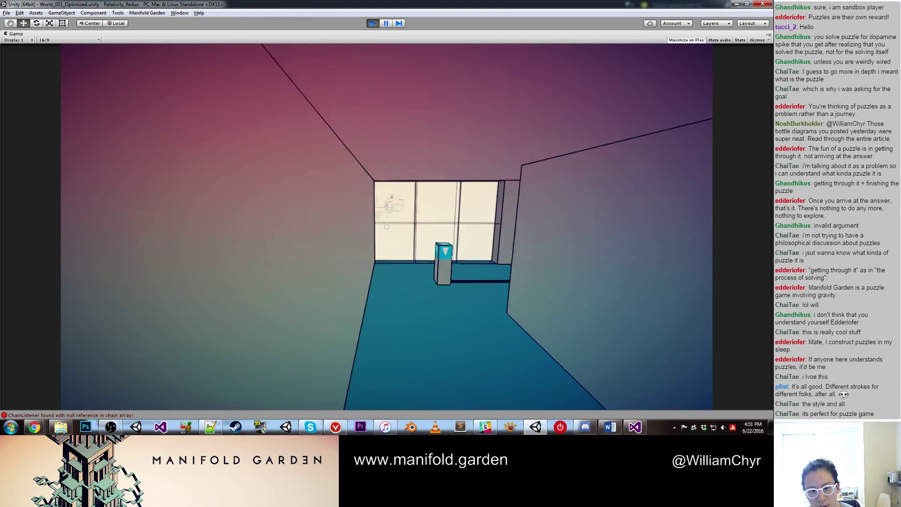
key(w)
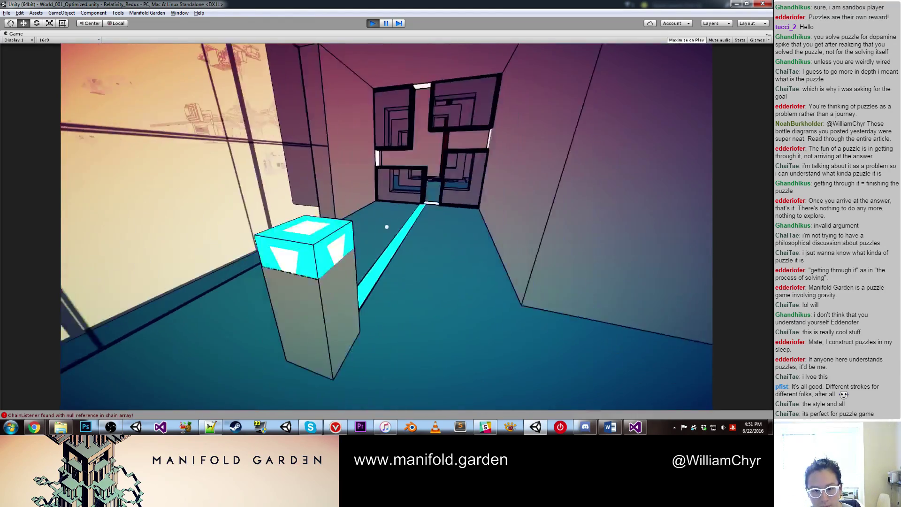
click(387, 227)
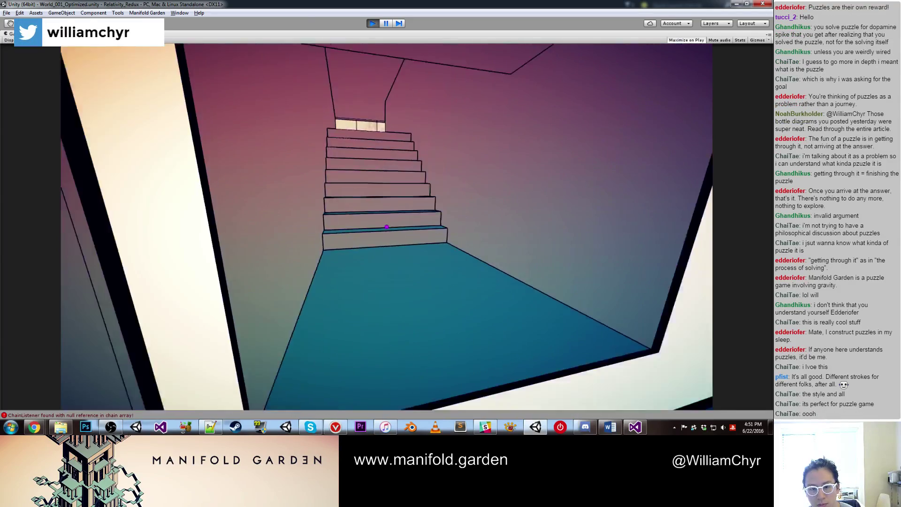
key(w)
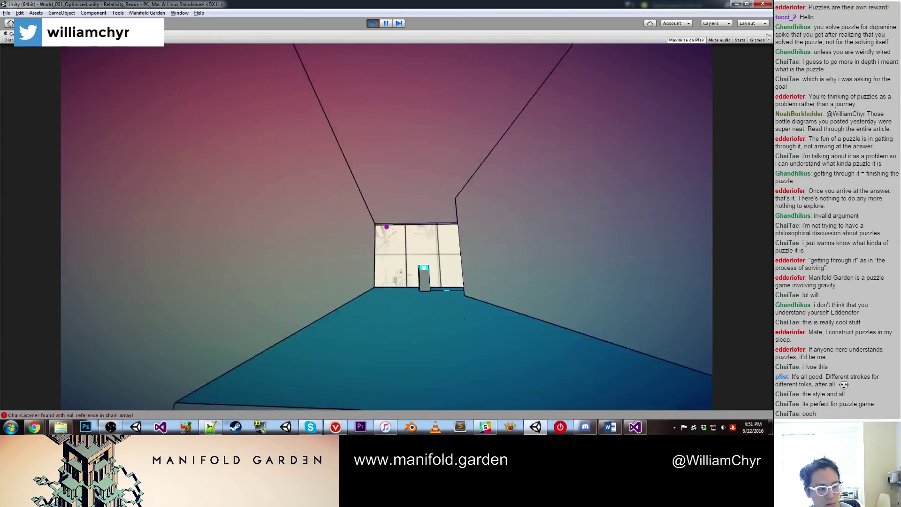
key(w)
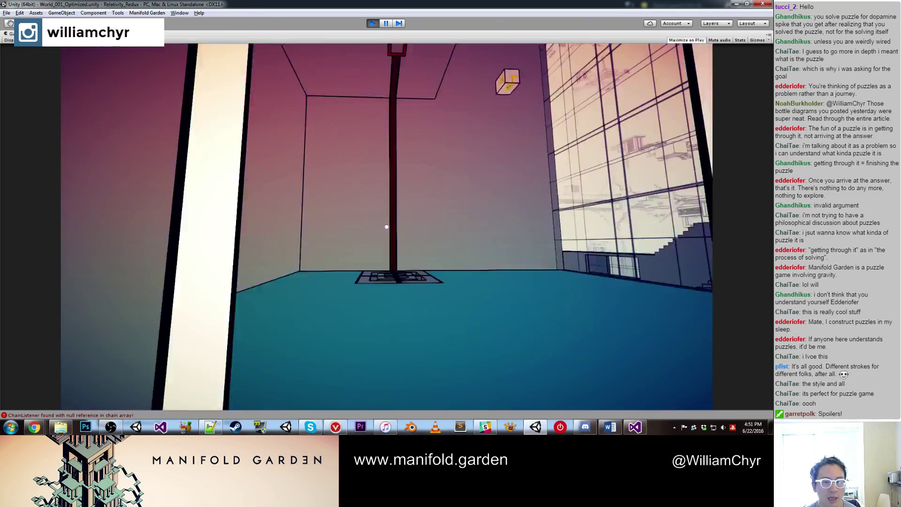
key(w)
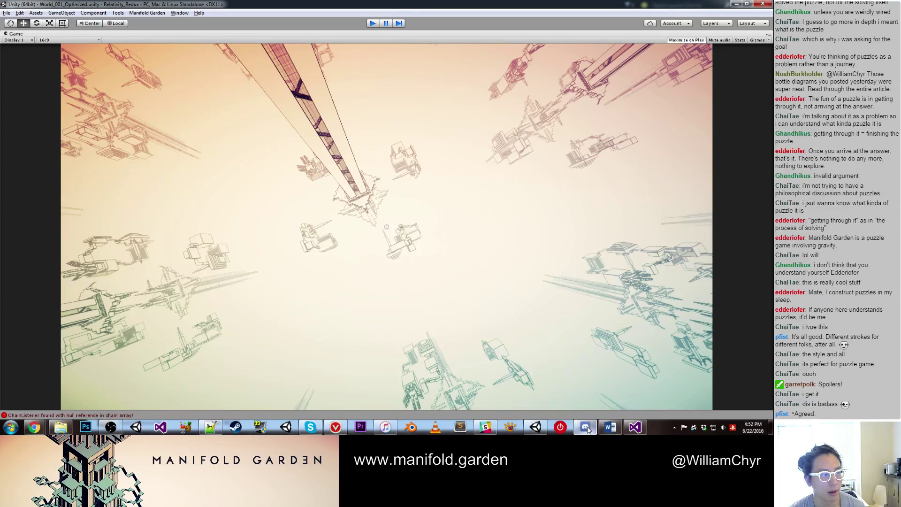
Step: Stop the playtest with Ctrl+P to return to the Scene editor
key(ctrl+p)
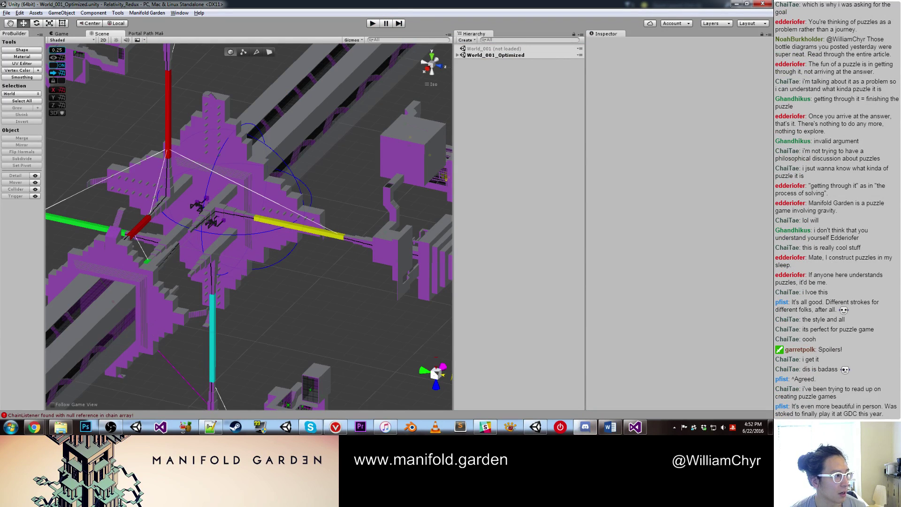